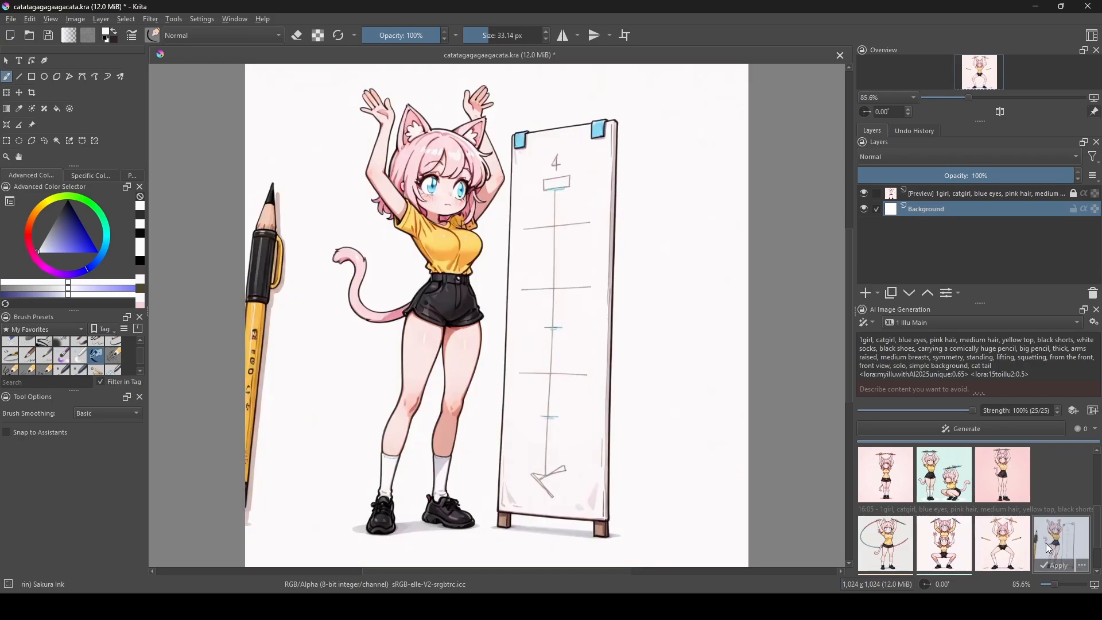
Compare the generated catgirl images and apply the one with two stacked girls, the lower one squatting.
{"action": "left_click", "coordinate": [895, 545]}
{"action": "left_click", "coordinate": [947, 549]}
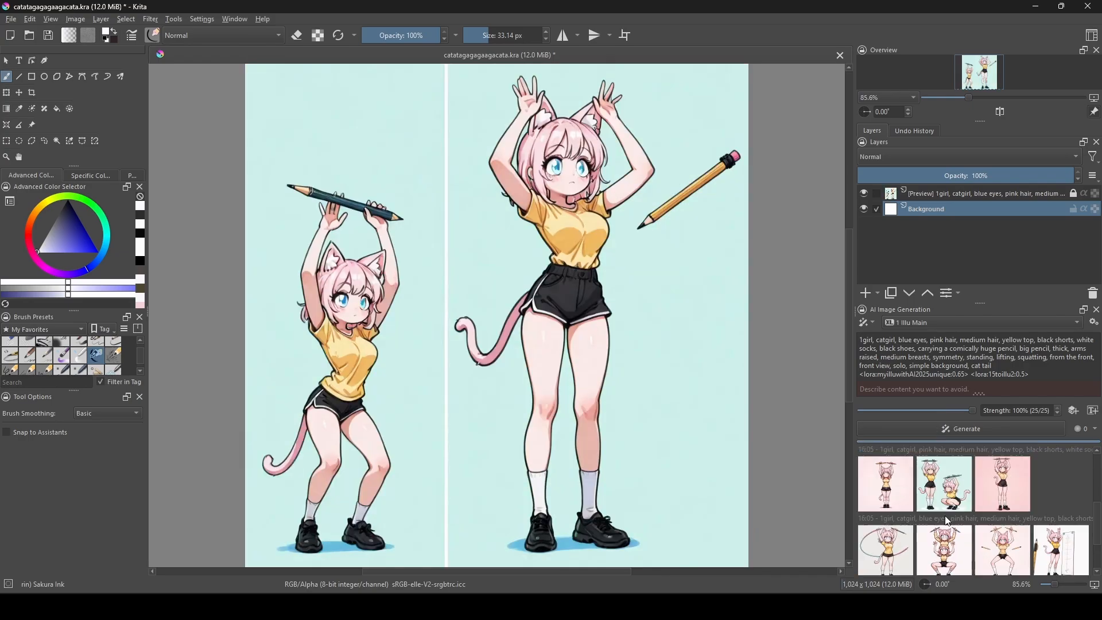
{"action": "left_click", "coordinate": [949, 504]}
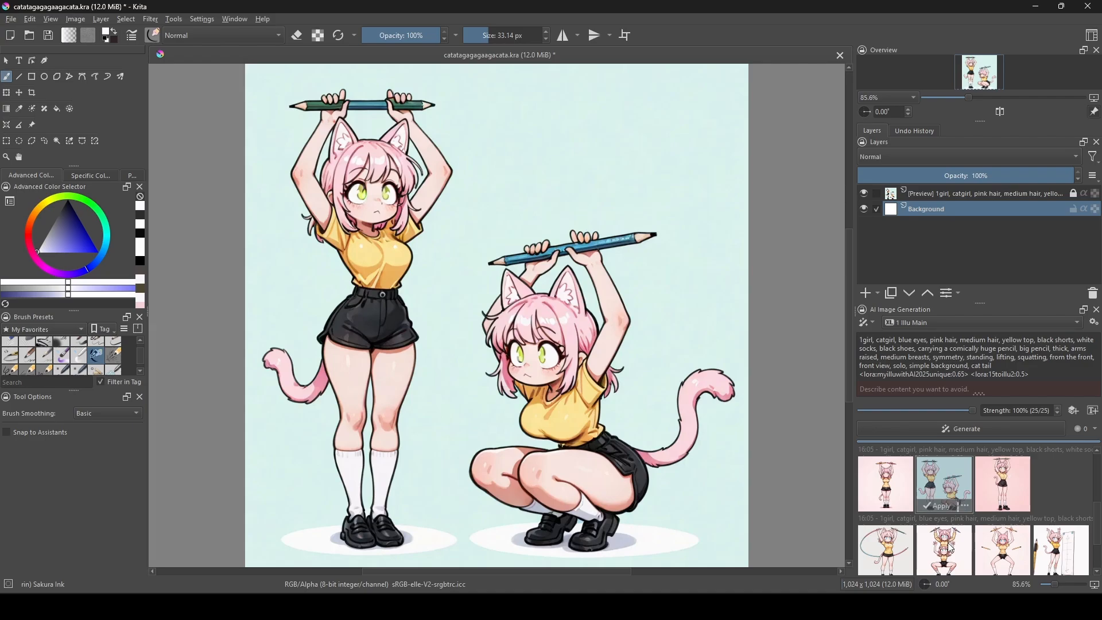
{"action": "left_click", "coordinate": [951, 549]}
{"action": "left_click", "coordinate": [953, 486]}
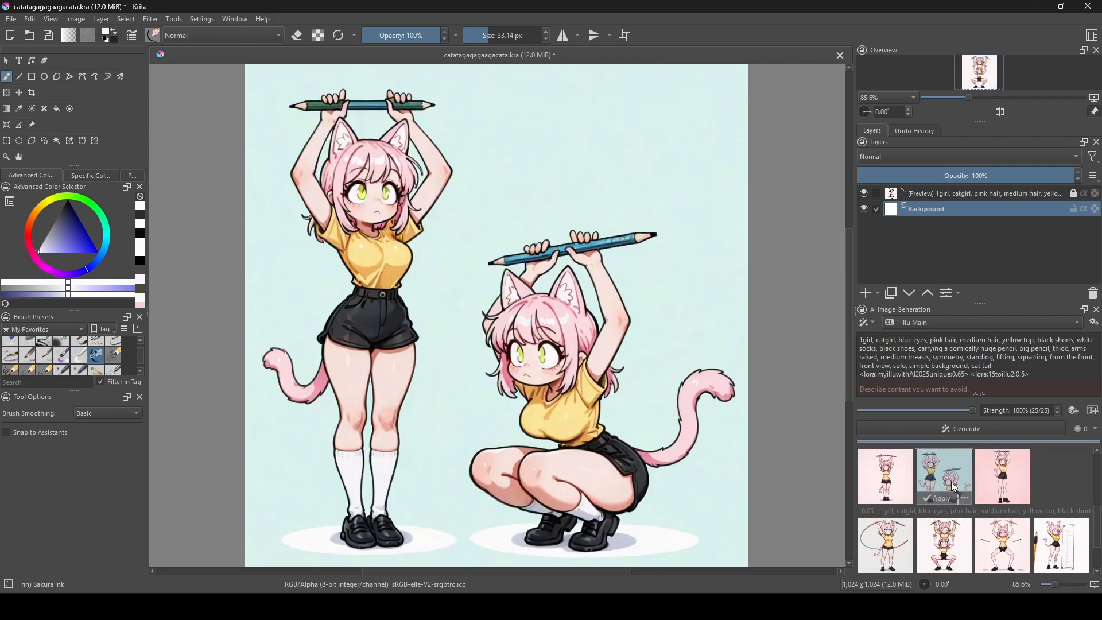
{"action": "left_click", "coordinate": [953, 541]}
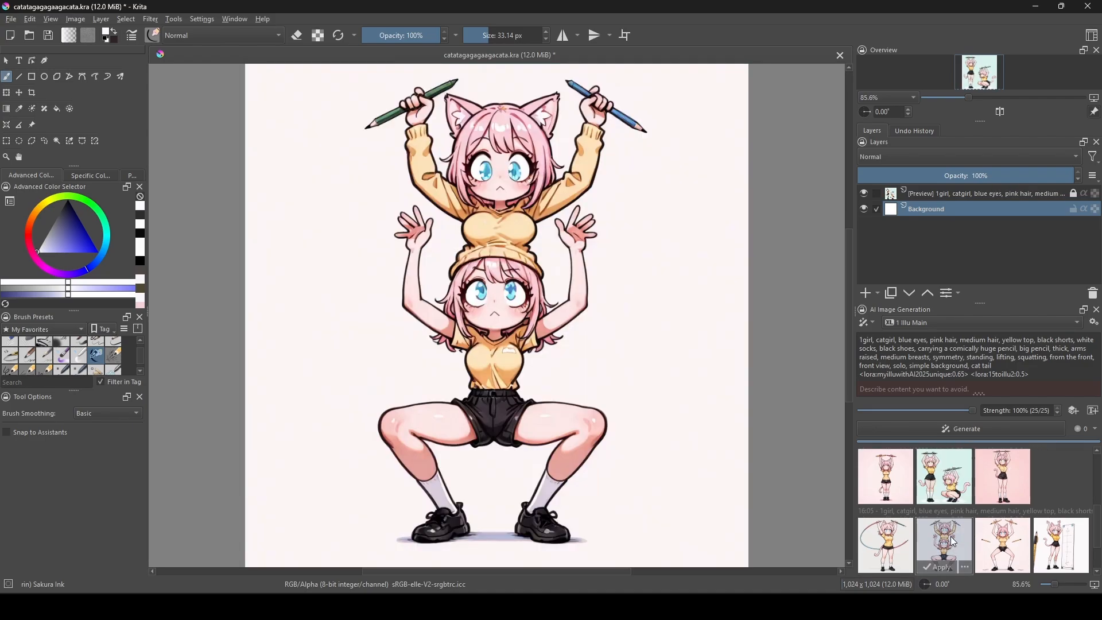
{"action": "left_click", "coordinate": [946, 567]}
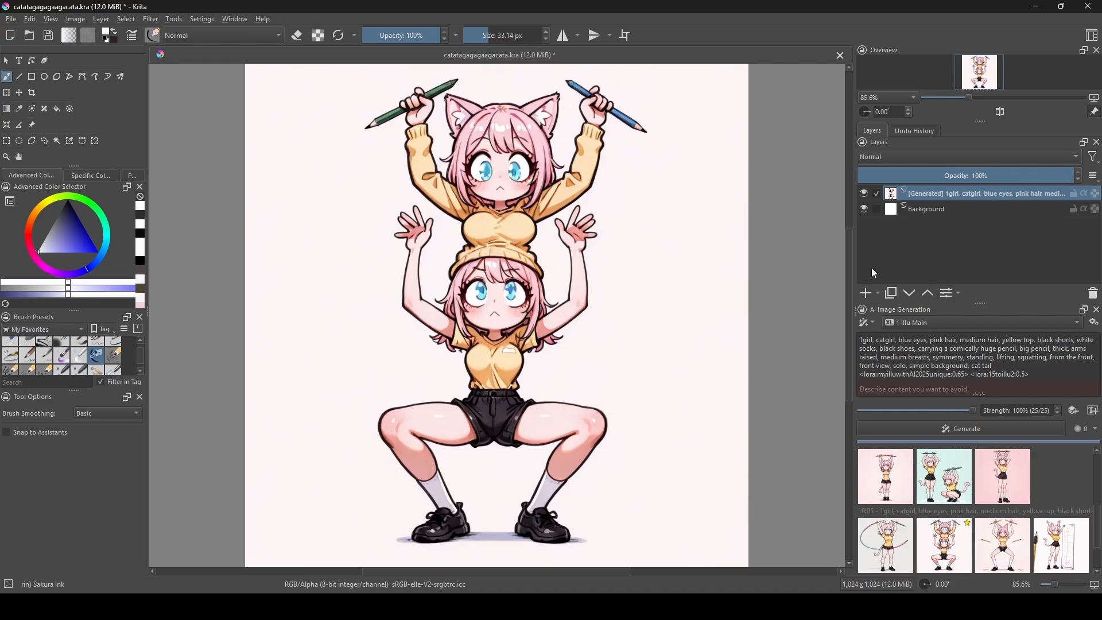
Duplicate the generated catgirl layer and extract the upper girl's cat ears onto their own layer with a freehand selection.
{"action": "right_click", "coordinate": [925, 189]}
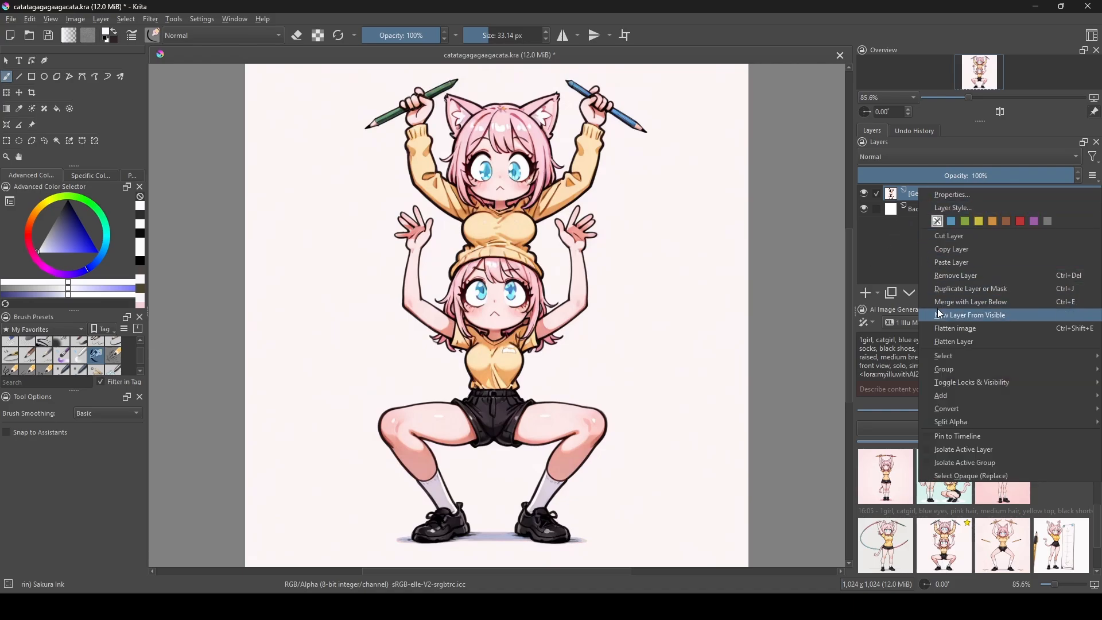
{"action": "left_click", "coordinate": [943, 291]}
{"action": "left_click", "coordinate": [44, 141]}
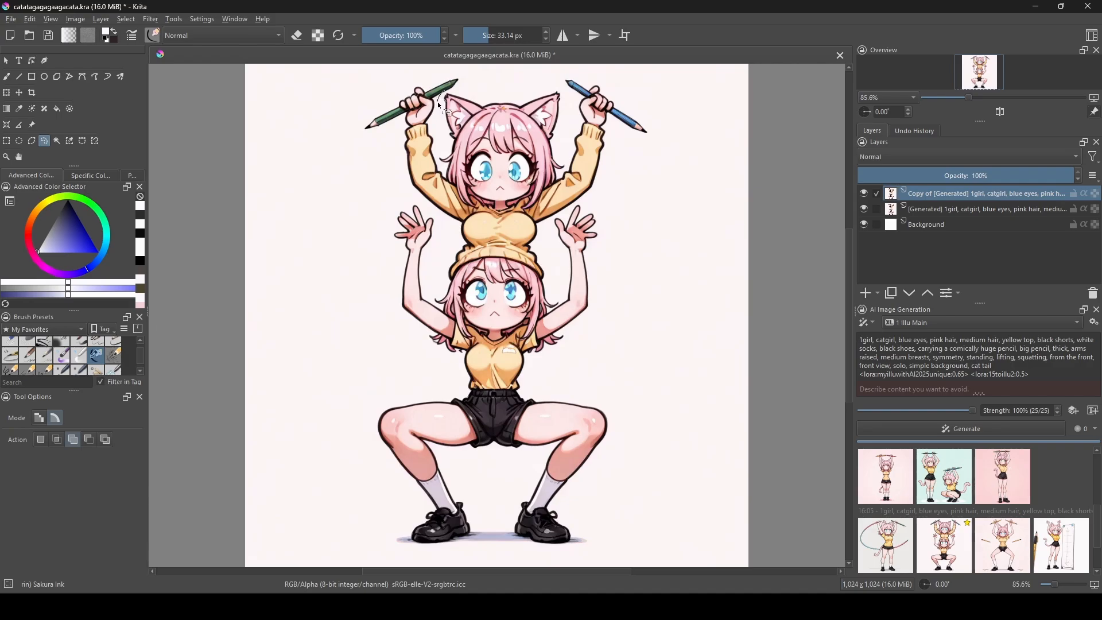
{"action": "left_click_drag", "start_coordinate": [505, 125], "coordinate": [459, 84]}
{"action": "left_click", "coordinate": [30, 19]}
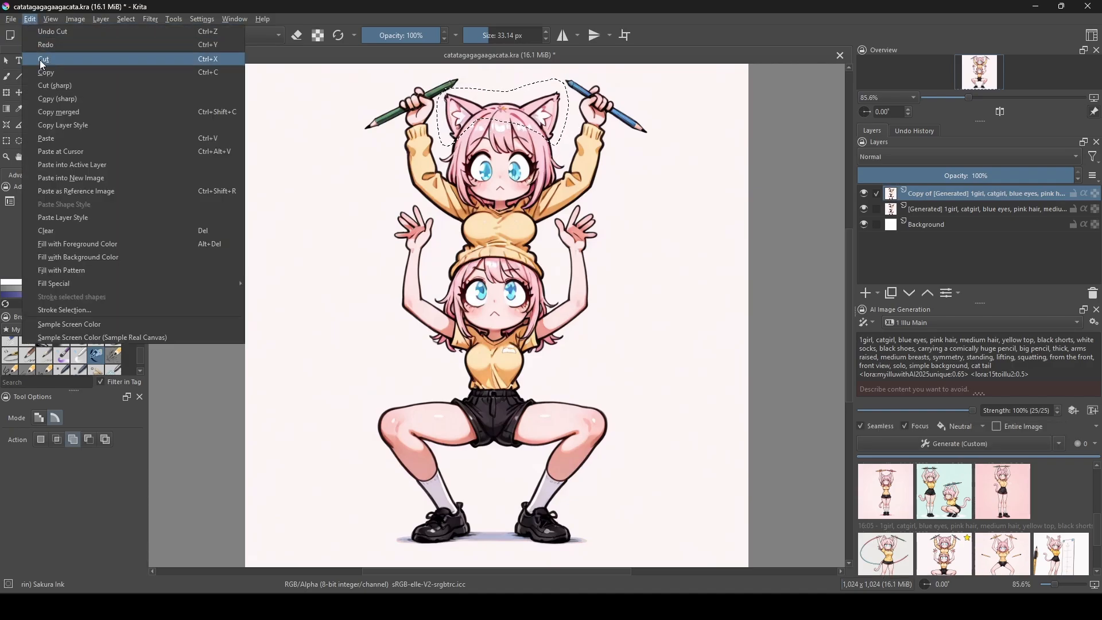
{"action": "left_click", "coordinate": [69, 141]}
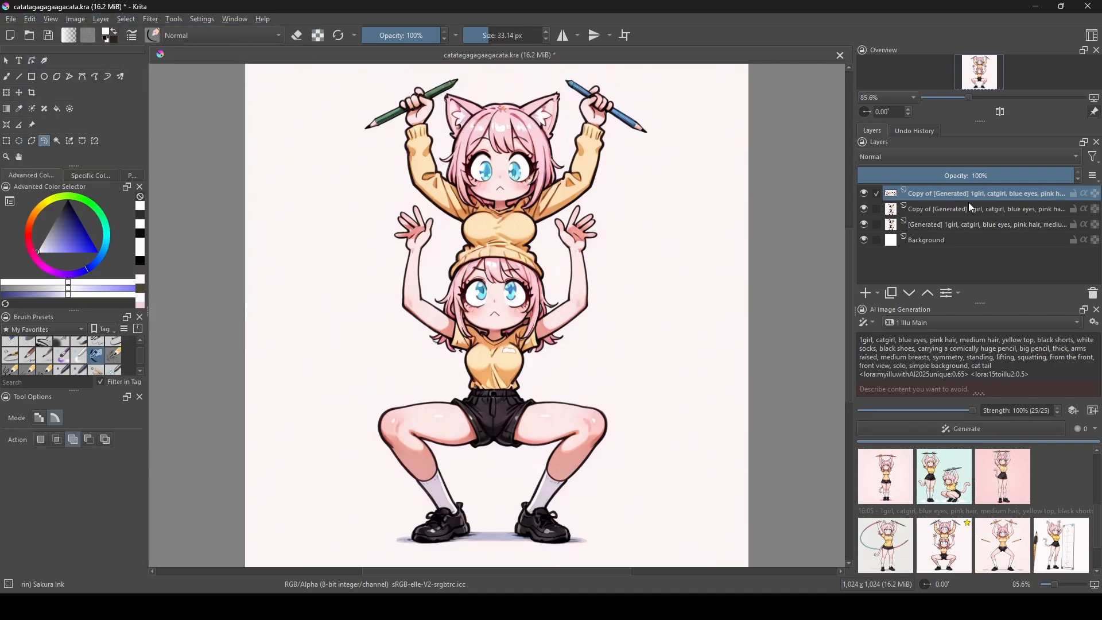
Hide the full duplicate layer and move the extracted cat ears down onto the lower girl's head.
{"action": "left_click", "coordinate": [863, 209]}
{"action": "left_click", "coordinate": [19, 93]}
{"action": "mouse_move", "coordinate": [430, 124]}
{"action": "left_mouse_down"}
{"action": "mouse_move", "coordinate": [425, 258]}
{"action": "mouse_move", "coordinate": [434, 250]}
{"action": "left_mouse_up"}
{"action": "left_click", "coordinate": [7, 93]}
Outline the upper girl above the new ears with a freehand selection, cover her with the background colour, and clear the selection.
{"action": "left_click", "coordinate": [44, 140]}
{"action": "left_click_drag", "start_coordinate": [380, 76], "coordinate": [440, 233]}
{"action": "mouse_move", "coordinate": [617, 199]}
{"action": "left_mouse_down"}
{"action": "mouse_move", "coordinate": [462, 66]}
{"action": "mouse_move", "coordinate": [379, 75]}
{"action": "left_mouse_up"}
{"action": "key", "text": "b"}
{"action": "key", "text": "Delete"}
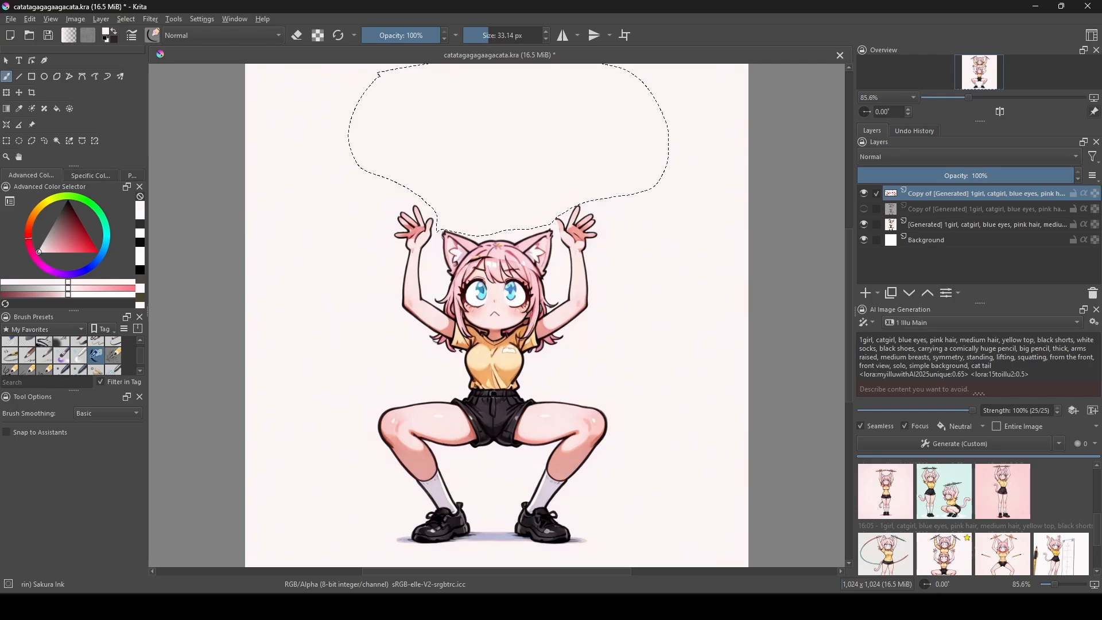
{"action": "key", "text": "ctrl+shift+a"}
Touch up the hair and ear edges using the Pencil-2 Copy brush and colours sampled from the drawing.
{"action": "scroll", "coordinate": [140, 344], "scroll_direction": "up", "scroll_amount": 1}
{"action": "key", "text": "e"}
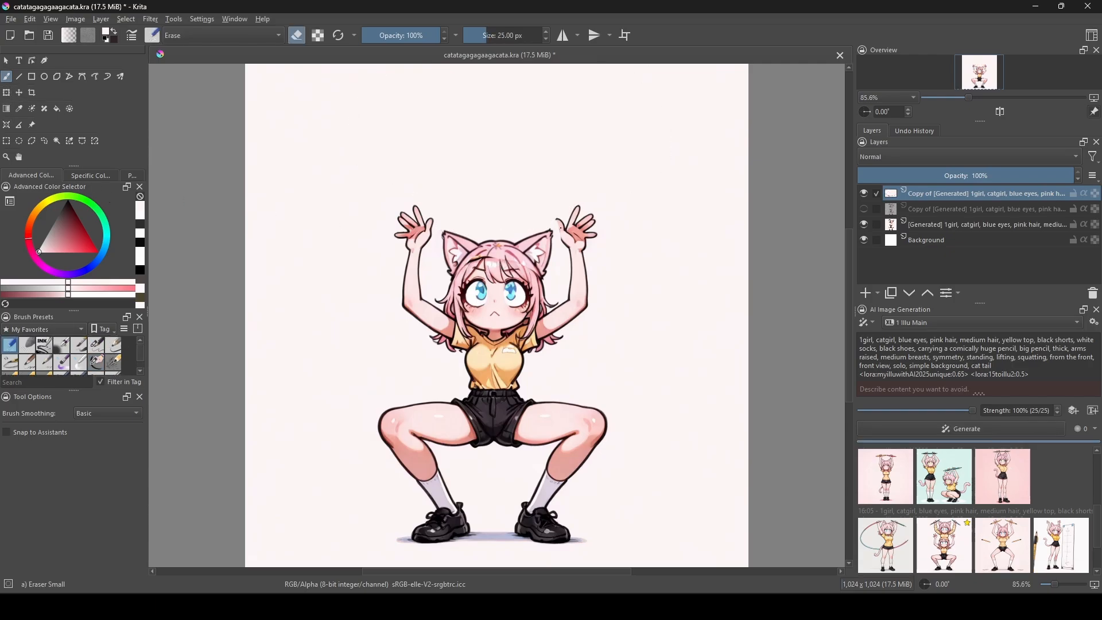
{"action": "left_click", "coordinate": [97, 345]}
{"action": "scroll", "coordinate": [476, 258], "scroll_direction": "up", "scroll_amount": 3}
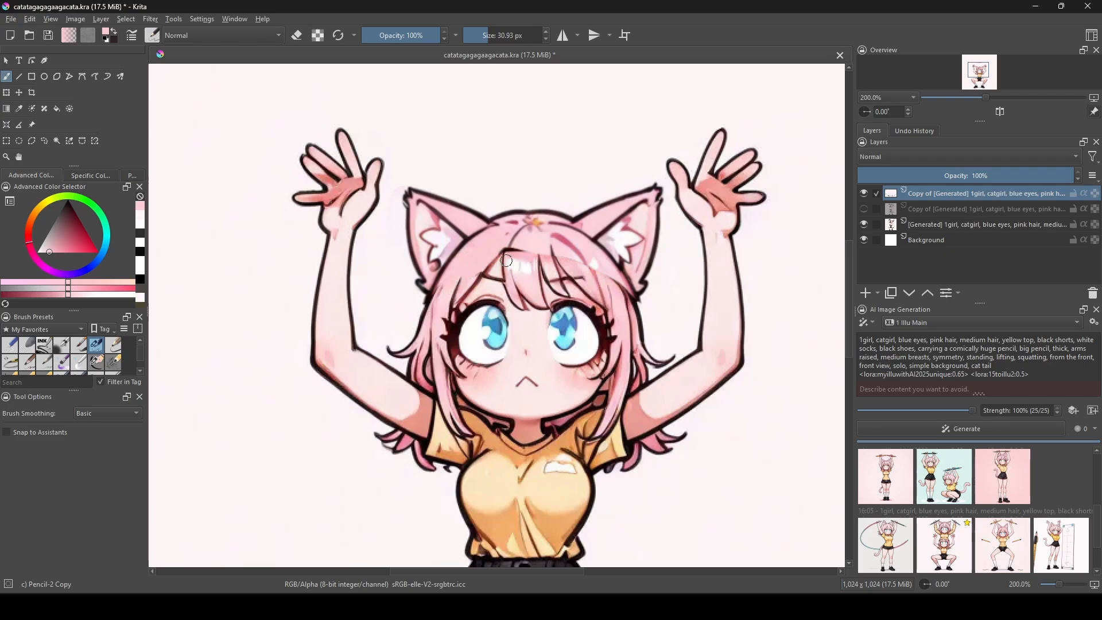
{"action": "left_click", "coordinate": [641, 316], "text": "alt"}
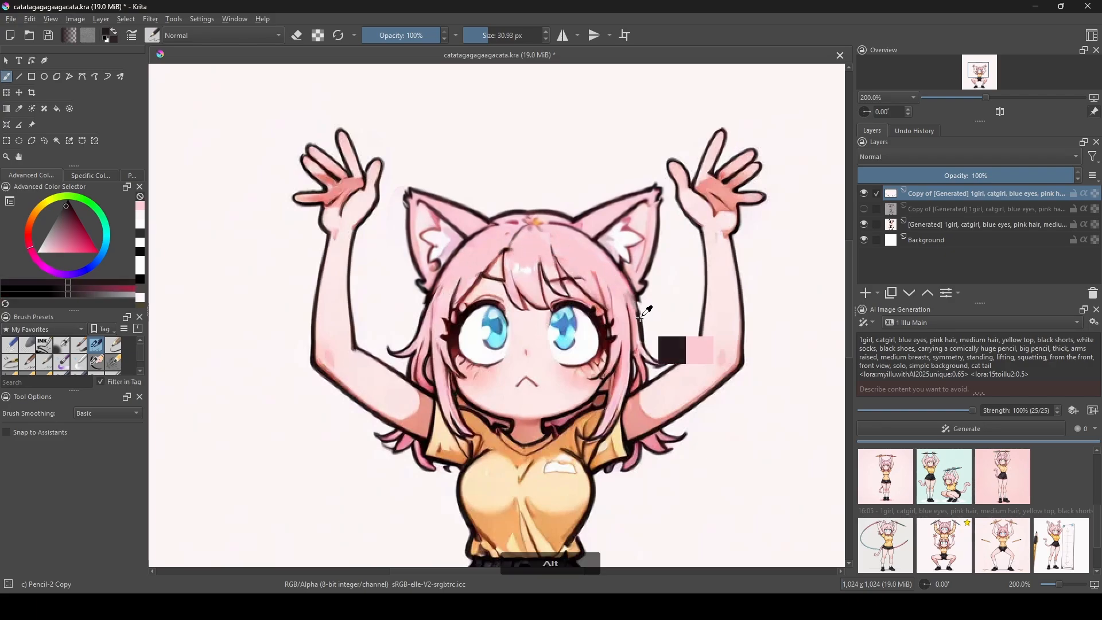
{"action": "scroll", "coordinate": [356, 229], "scroll_direction": "down", "scroll_amount": 4}
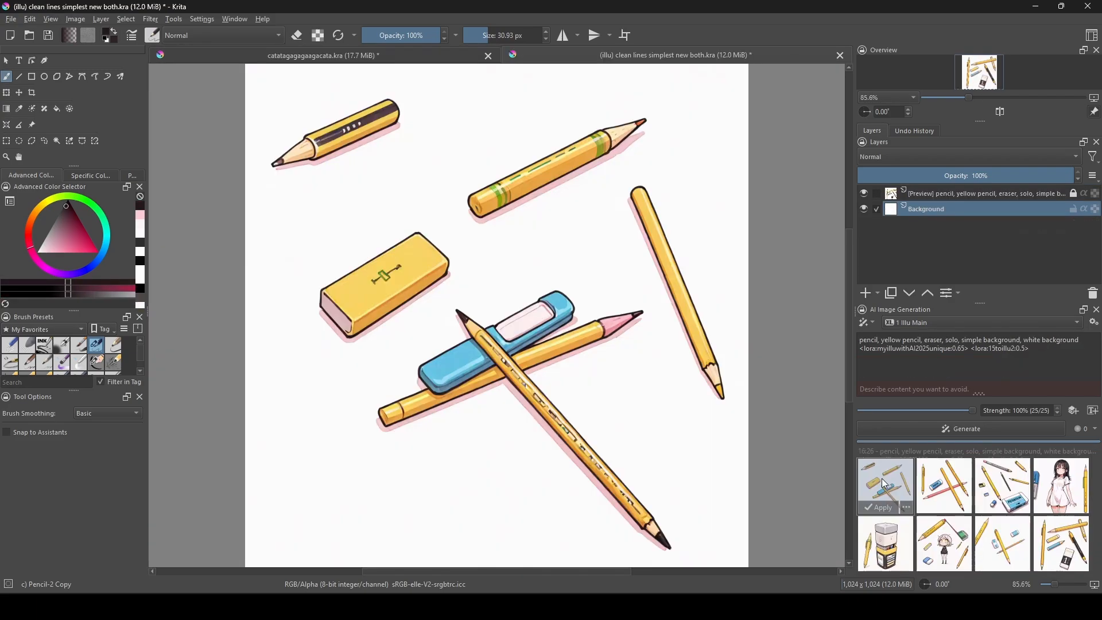
In the pencil document, compare the generated images and apply the crossed-pencils image and the one with the large yellow pencil.
{"action": "left_click", "coordinate": [955, 483]}
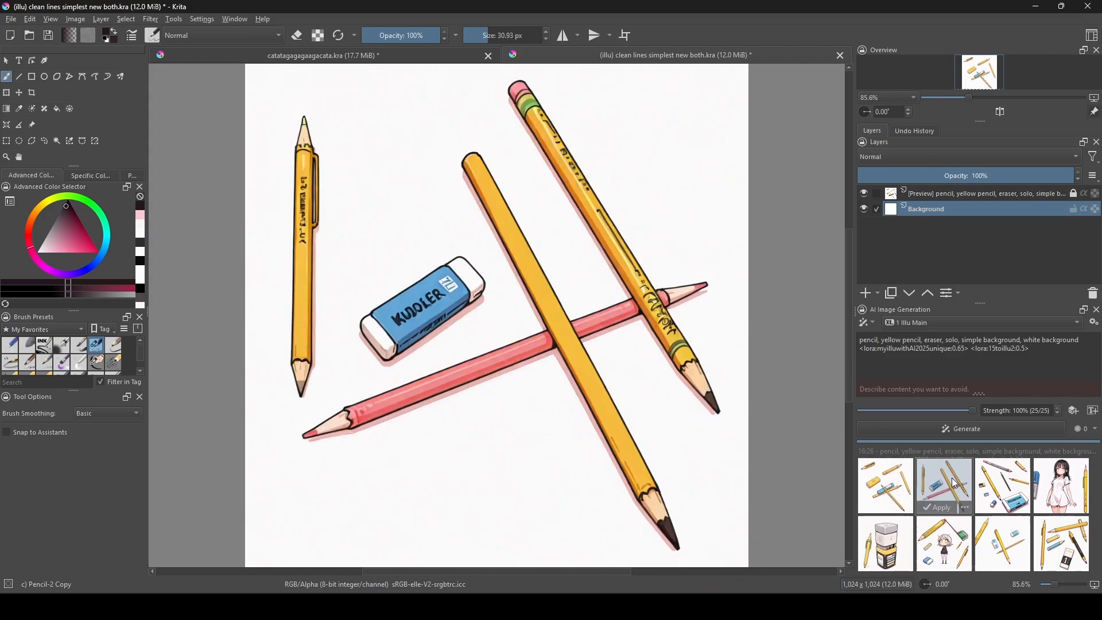
{"action": "left_click", "coordinate": [1005, 482]}
{"action": "left_click", "coordinate": [1040, 483]}
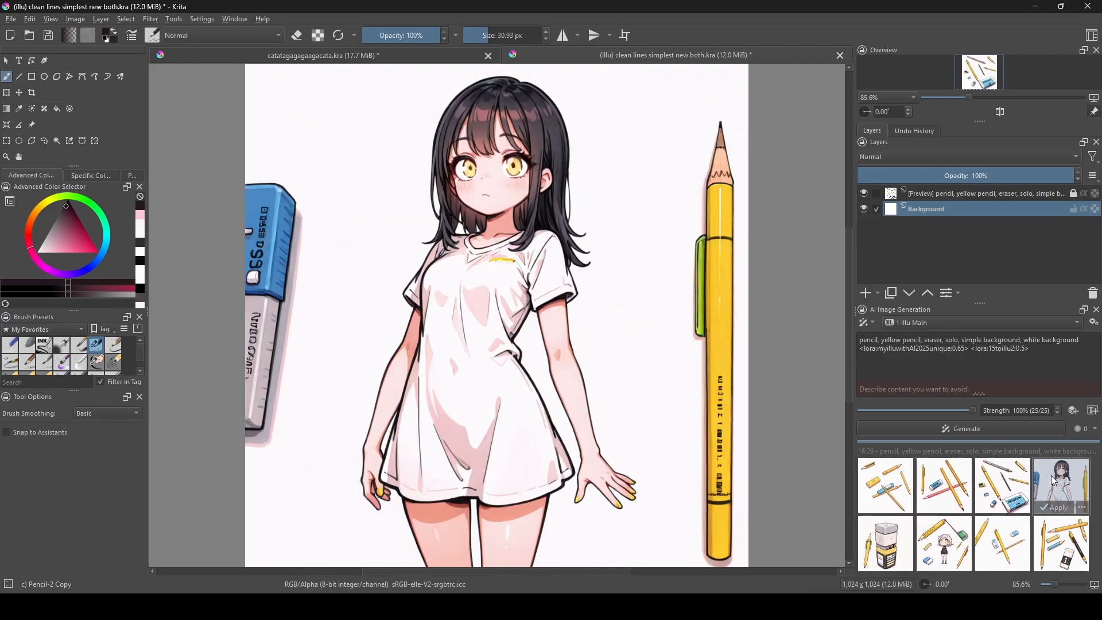
{"action": "left_click", "coordinate": [889, 544]}
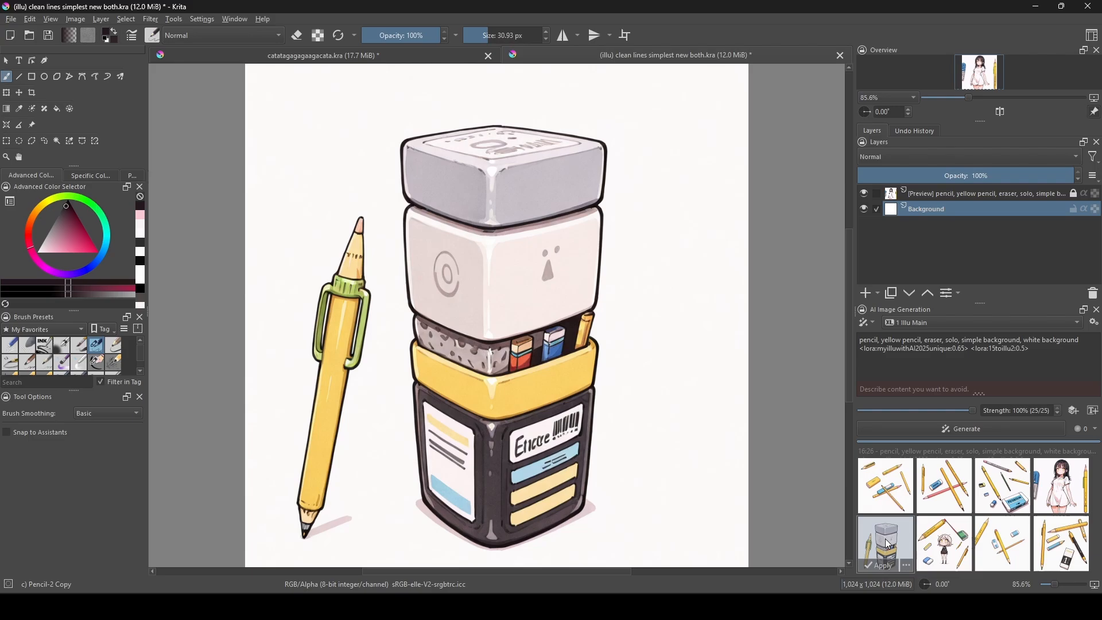
{"action": "left_click", "coordinate": [941, 545]}
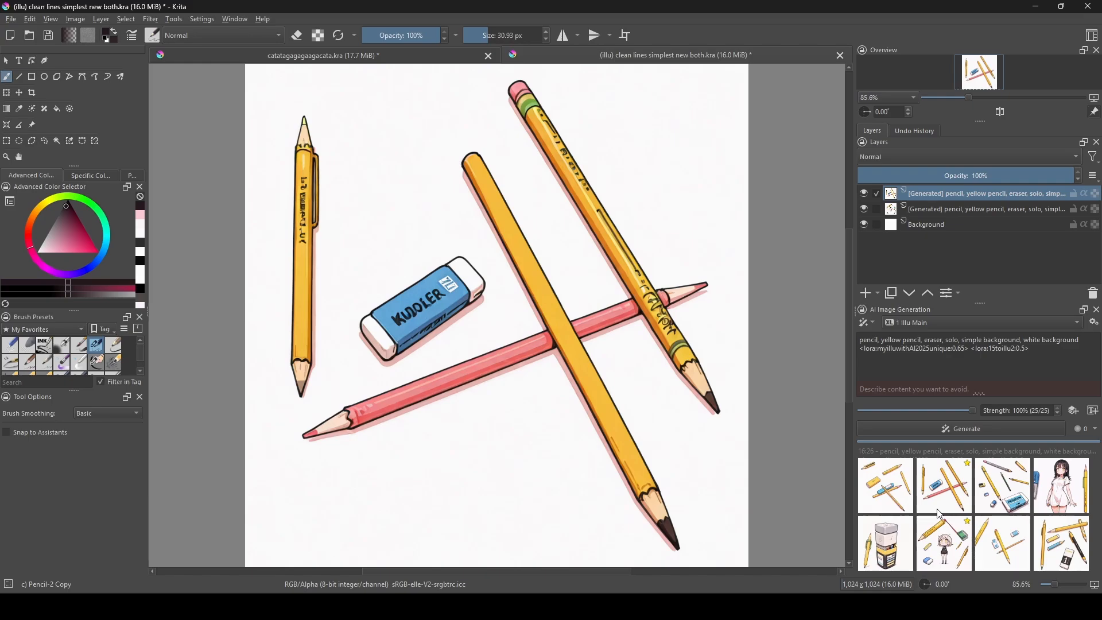
{"action": "left_click", "coordinate": [944, 551]}
Outline the large yellow pencil above the chibi girl with a freehand selection and copy it.
{"action": "left_click", "coordinate": [44, 141]}
{"action": "mouse_move", "coordinate": [291, 233]}
{"action": "left_mouse_down"}
{"action": "mouse_move", "coordinate": [253, 276]}
{"action": "mouse_move", "coordinate": [294, 300]}
{"action": "left_mouse_up"}
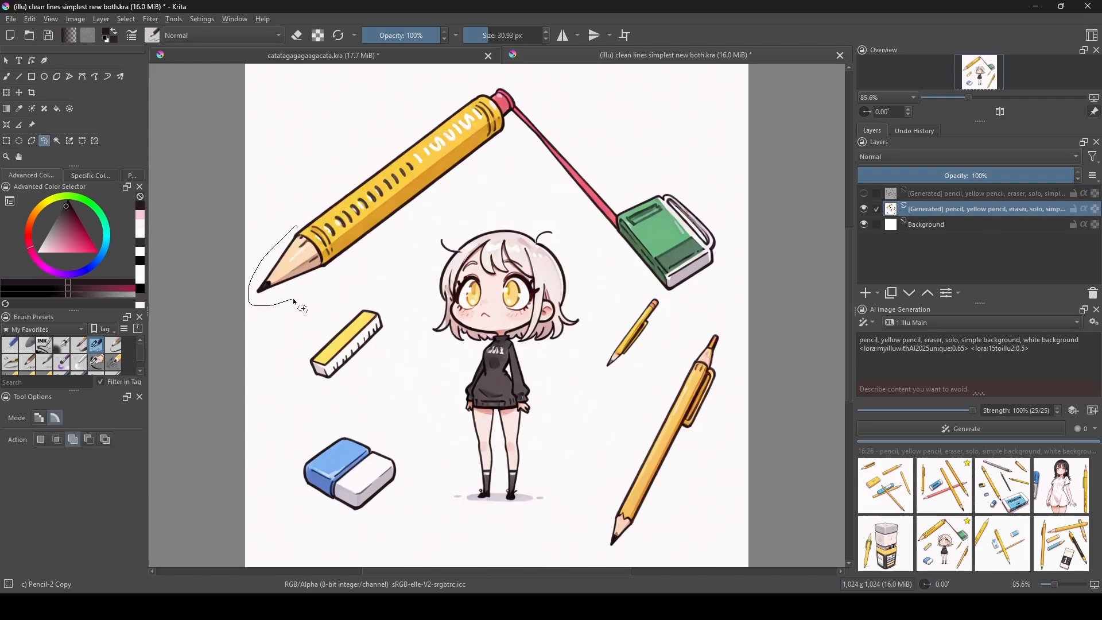
{"action": "mouse_move", "coordinate": [512, 125]}
{"action": "left_mouse_down"}
{"action": "mouse_move", "coordinate": [494, 91]}
{"action": "mouse_move", "coordinate": [406, 132]}
{"action": "mouse_move", "coordinate": [297, 227]}
{"action": "left_mouse_up"}
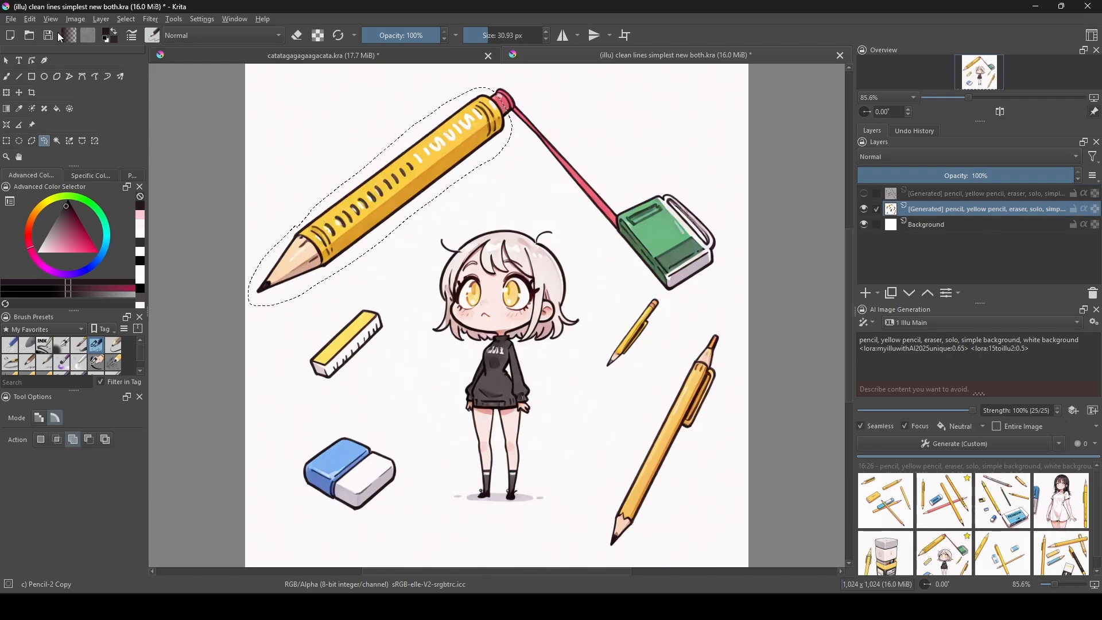
{"action": "left_click", "coordinate": [30, 19]}
{"action": "left_click", "coordinate": [50, 72]}
Paste the pencil into the catgirl document, rotate it to horizontal, and place it over the girl's raised hands.
{"action": "left_click", "coordinate": [190, 56]}
{"action": "left_click", "coordinate": [30, 19]}
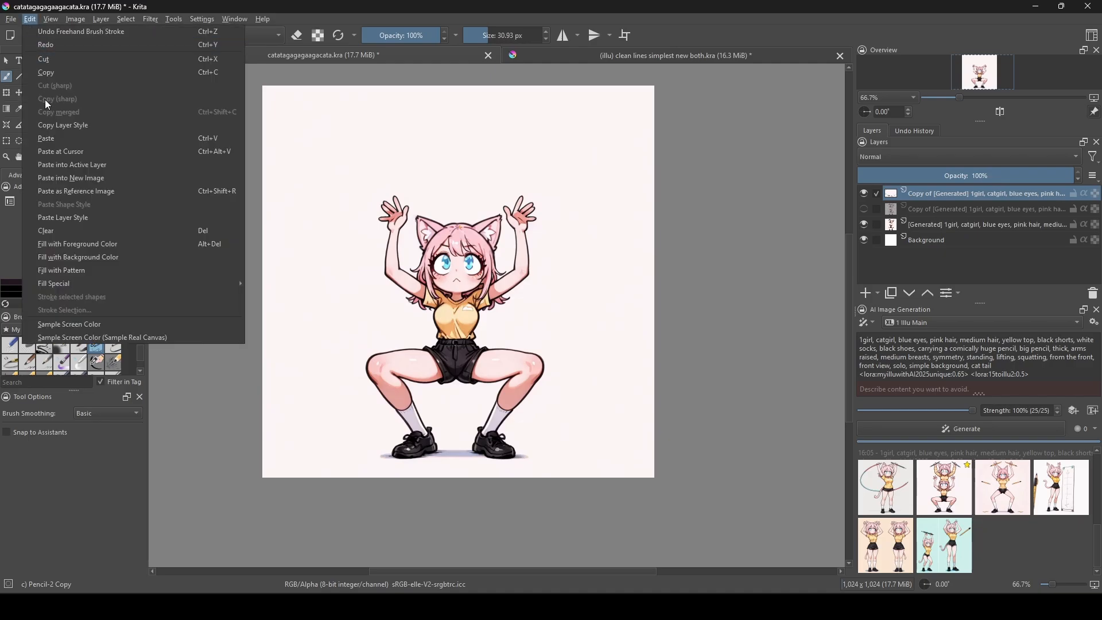
{"action": "left_click", "coordinate": [60, 139]}
{"action": "key", "text": "ctrl+t"}
{"action": "left_click_drag", "start_coordinate": [229, 164], "coordinate": [271, 79]}
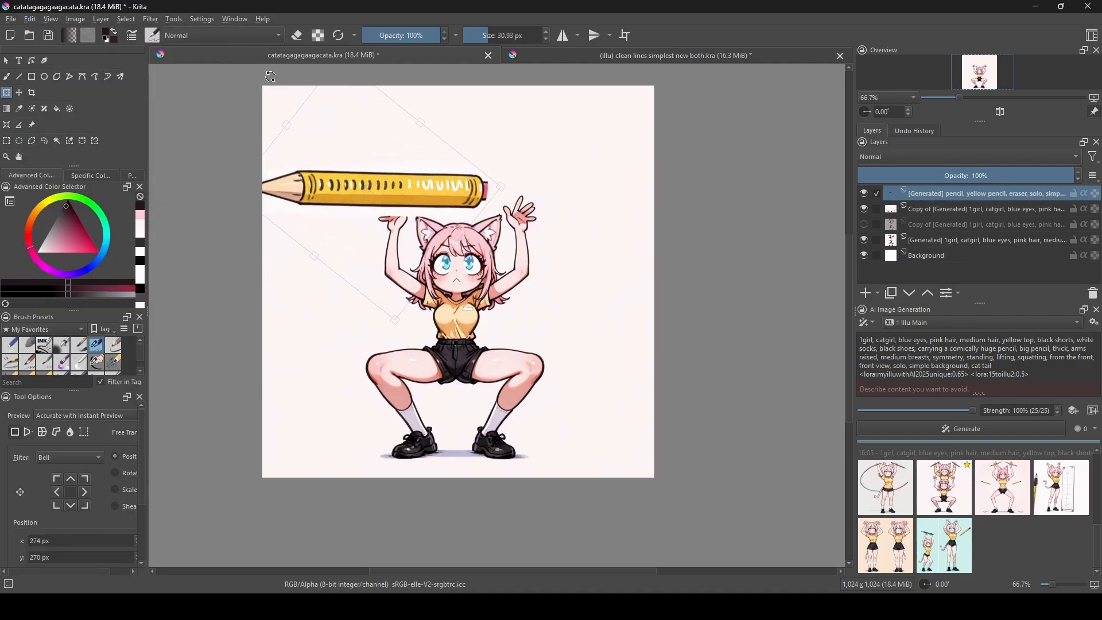
{"action": "mouse_move", "coordinate": [335, 191]}
{"action": "left_mouse_down"}
{"action": "mouse_move", "coordinate": [415, 191]}
{"action": "mouse_move", "coordinate": [415, 204]}
{"action": "left_mouse_up"}
{"action": "left_click_drag", "start_coordinate": [314, 211], "coordinate": [316, 217]}
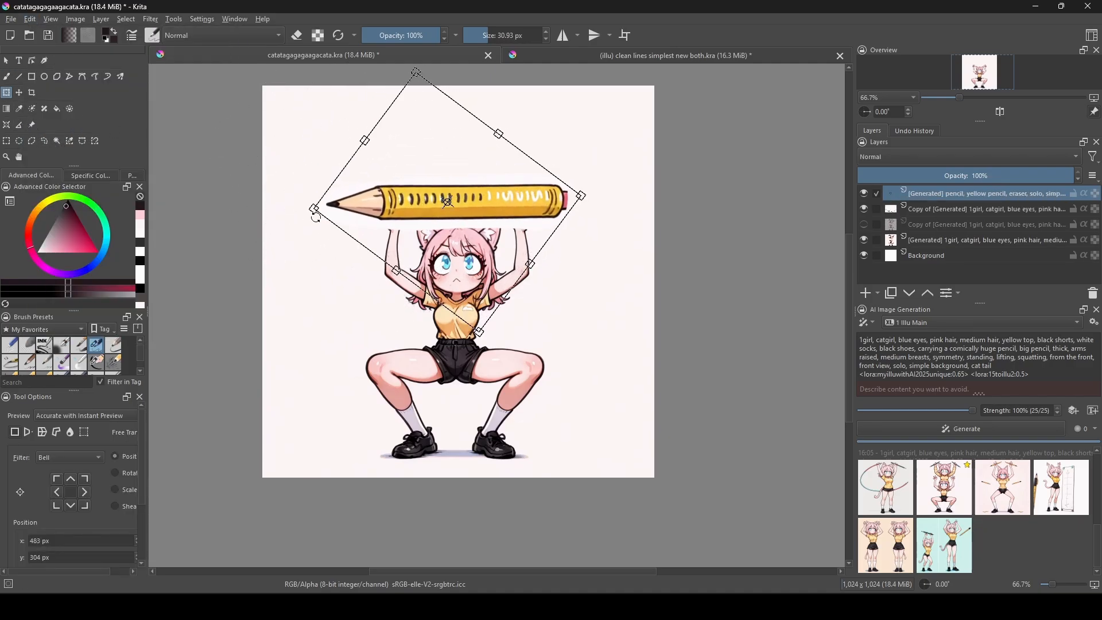
{"action": "key", "text": "Return"}
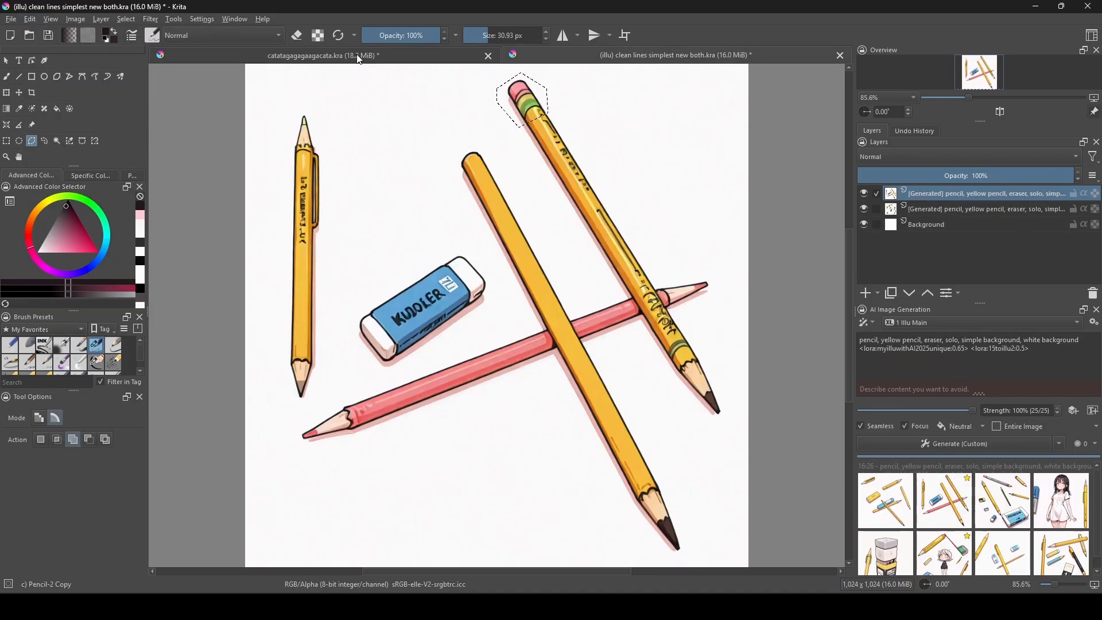
Back in the catgirl document, rotate and enlarge the pasted eraser tip, fit it to the pencil's blunt end, and merge it down.
{"action": "left_click", "coordinate": [358, 57]}
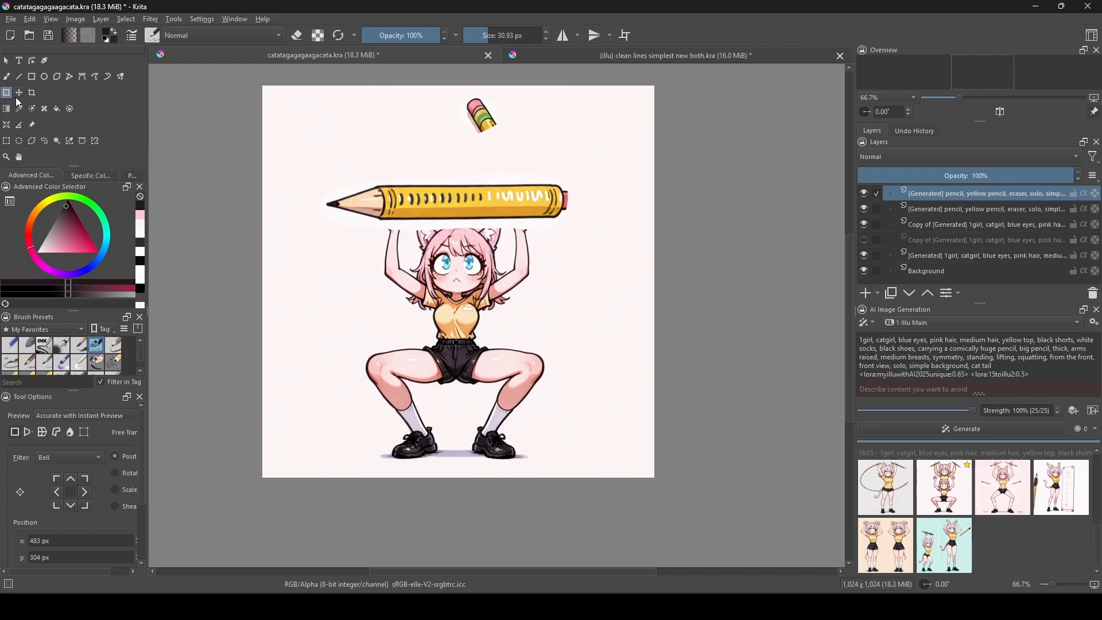
{"action": "left_click", "coordinate": [467, 141]}
{"action": "mouse_move", "coordinate": [449, 119]}
{"action": "left_mouse_down"}
{"action": "mouse_move", "coordinate": [450, 101]}
{"action": "mouse_move", "coordinate": [498, 89]}
{"action": "mouse_move", "coordinate": [565, 191]}
{"action": "mouse_move", "coordinate": [505, 188]}
{"action": "left_mouse_up"}
{"action": "left_click_drag", "start_coordinate": [570, 219], "coordinate": [615, 285]}
{"action": "left_click_drag", "start_coordinate": [536, 238], "coordinate": [544, 209]}
{"action": "left_click_drag", "start_coordinate": [563, 131], "coordinate": [571, 140]}
{"action": "mouse_move", "coordinate": [573, 178]}
{"action": "left_mouse_down"}
{"action": "mouse_move", "coordinate": [600, 160]}
{"action": "mouse_move", "coordinate": [602, 170]}
{"action": "left_mouse_up"}
{"action": "left_click_drag", "start_coordinate": [582, 223], "coordinate": [588, 221]}
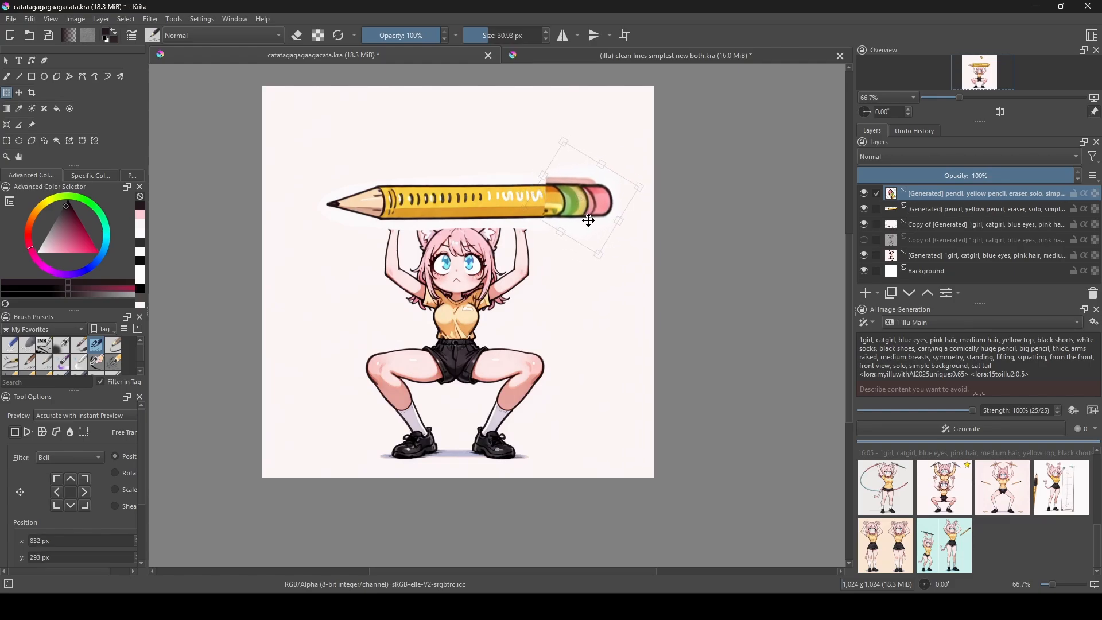
{"action": "key", "text": "Return"}
{"action": "key", "text": "ctrl+e"}
Enlarge the merged pencil to nearly the full canvas width and centre it over the girl's raised hands.
{"action": "left_click", "coordinate": [365, 197]}
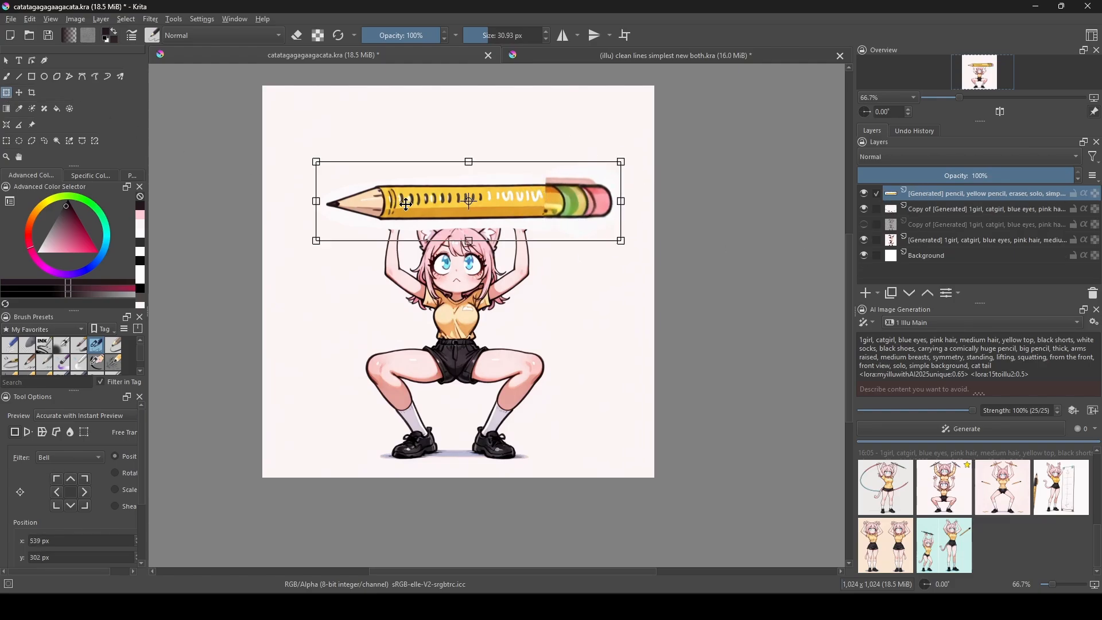
{"action": "left_click_drag", "start_coordinate": [402, 198], "coordinate": [388, 197]}
{"action": "left_click_drag", "start_coordinate": [300, 161], "coordinate": [261, 133]}
{"action": "left_click_drag", "start_coordinate": [430, 192], "coordinate": [438, 174]}
{"action": "left_click_drag", "start_coordinate": [613, 224], "coordinate": [661, 235]}
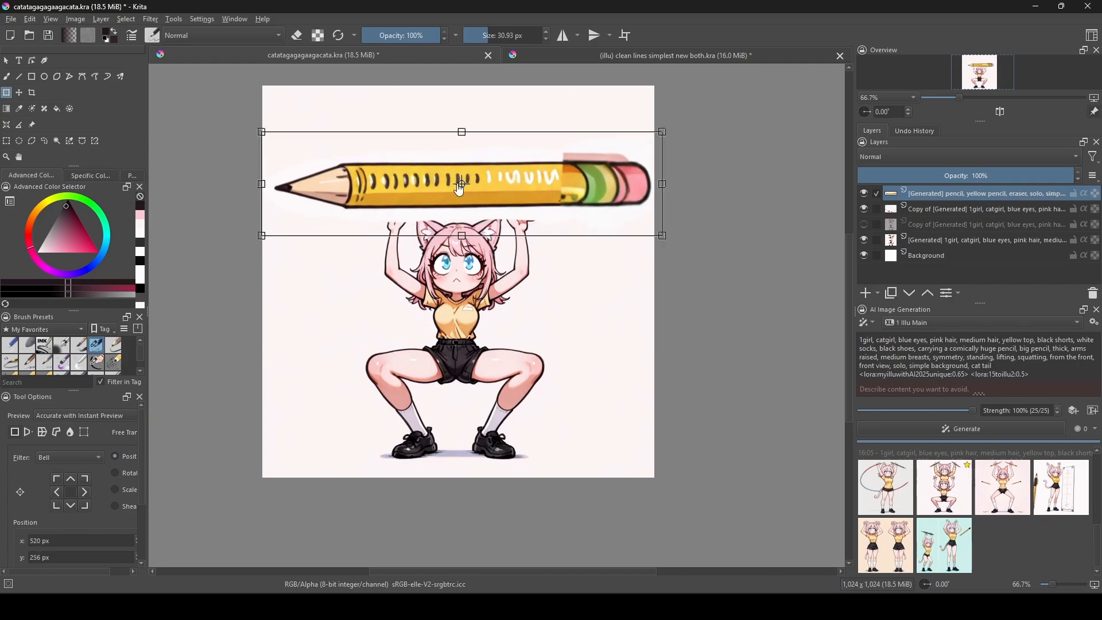
{"action": "mouse_move", "coordinate": [447, 177]}
{"action": "left_mouse_down"}
{"action": "mouse_move", "coordinate": [437, 188]}
{"action": "mouse_move", "coordinate": [447, 194]}
{"action": "left_mouse_up"}
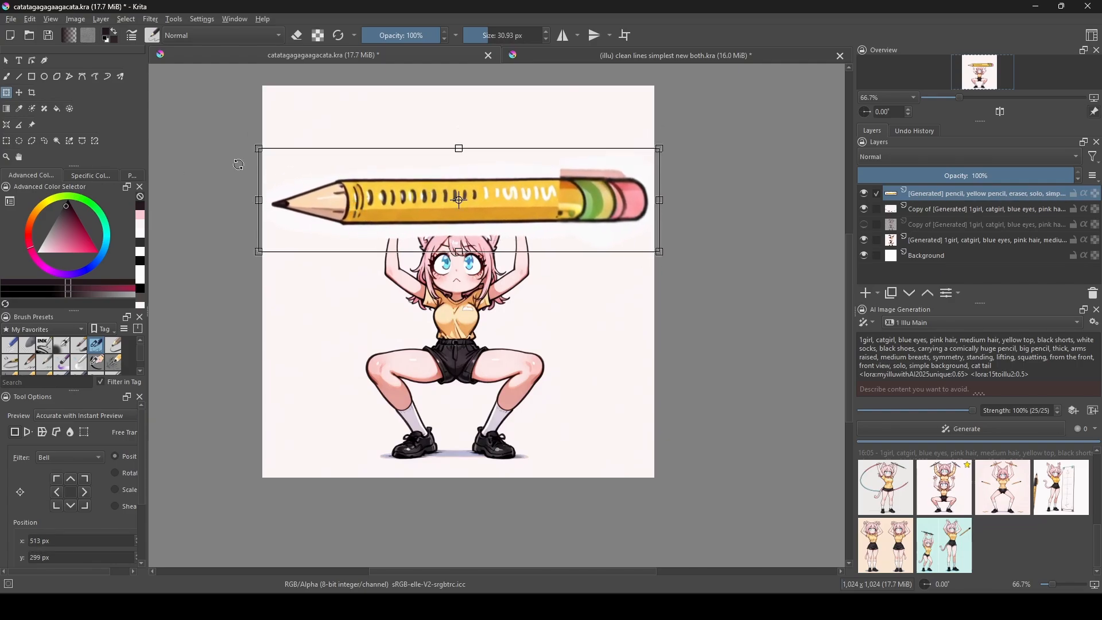
Remove the pale backdrop around the pencil and the leftover strip above the eraser with contiguous selections, then deselect.
{"action": "left_click", "coordinate": [57, 140]}
{"action": "left_click", "coordinate": [293, 183]}
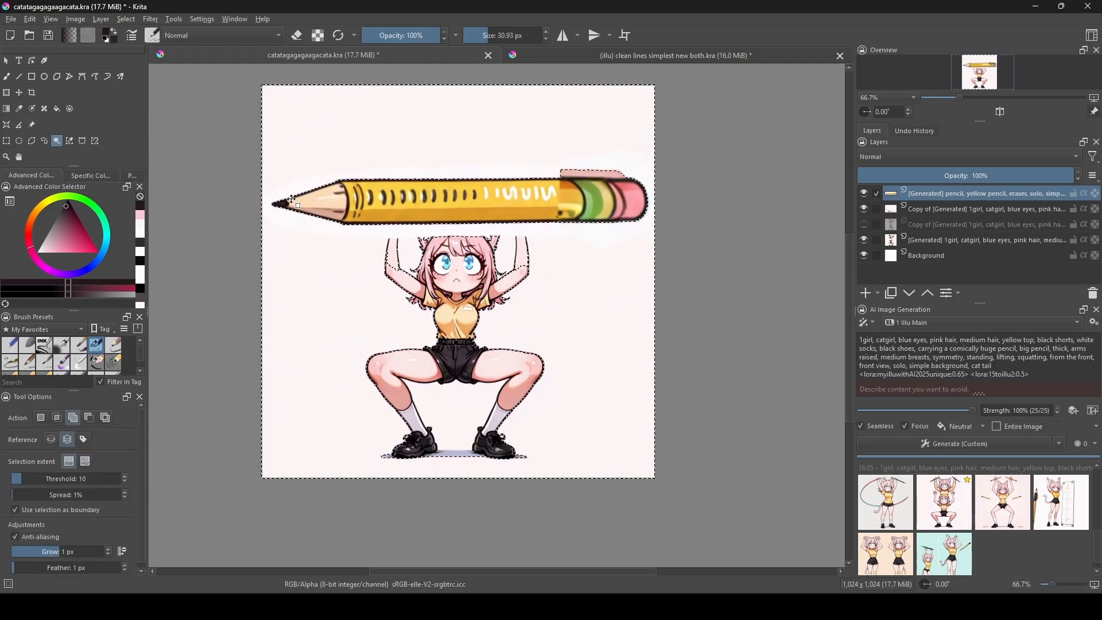
{"action": "left_click", "coordinate": [570, 173]}
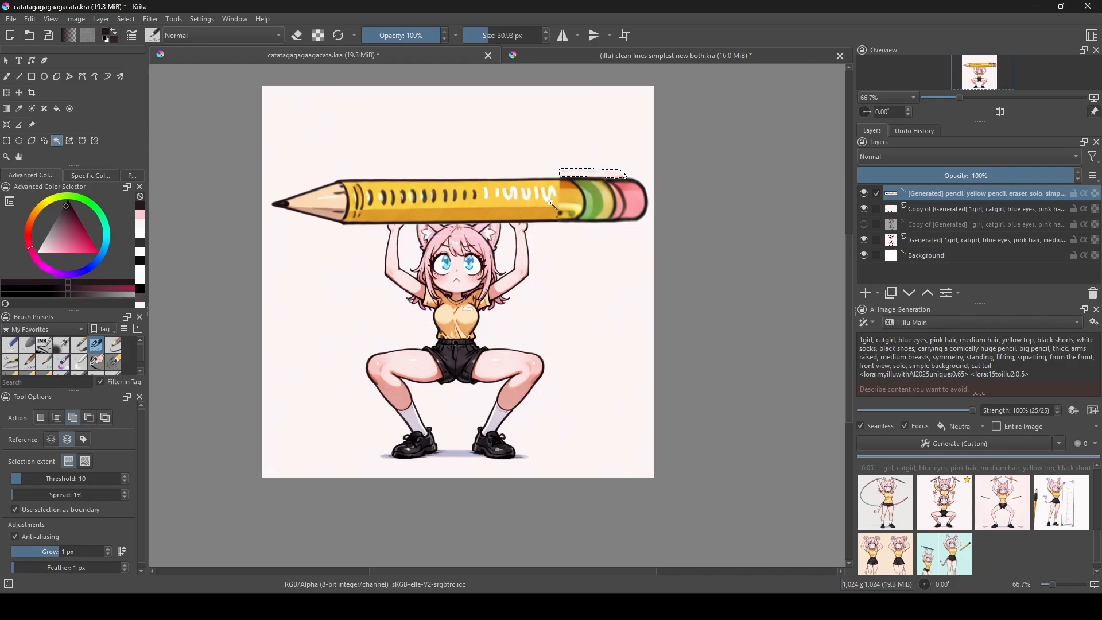
{"action": "key", "text": "ctrl+shift+a"}
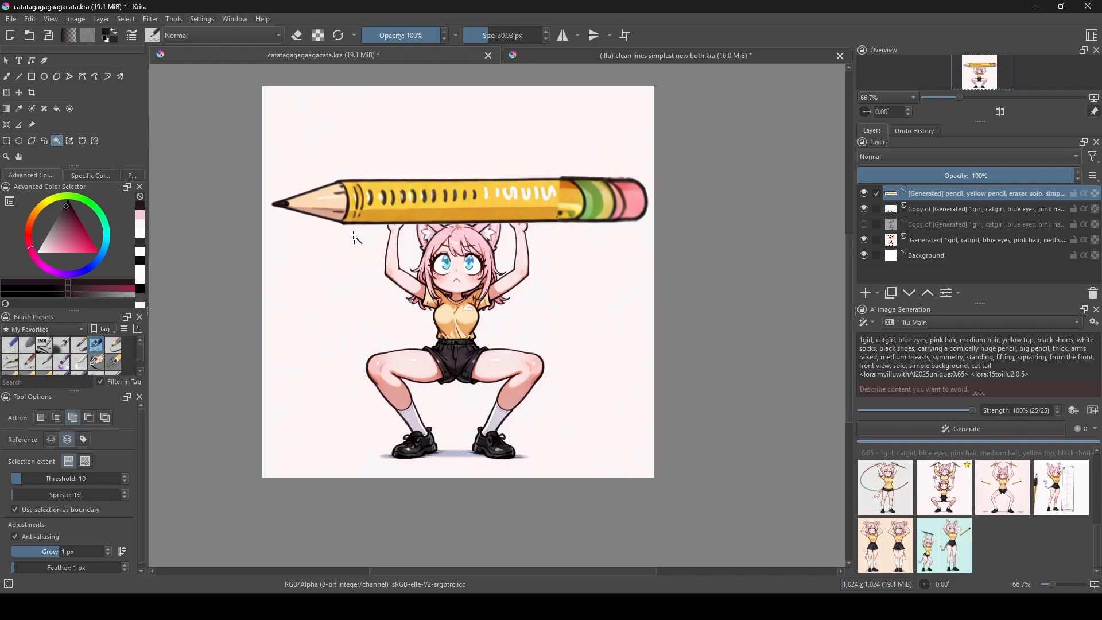
Duplicate the pencil layer, move the copy above the first pencil, and mirror it horizontally.
{"action": "right_click", "coordinate": [959, 197]}
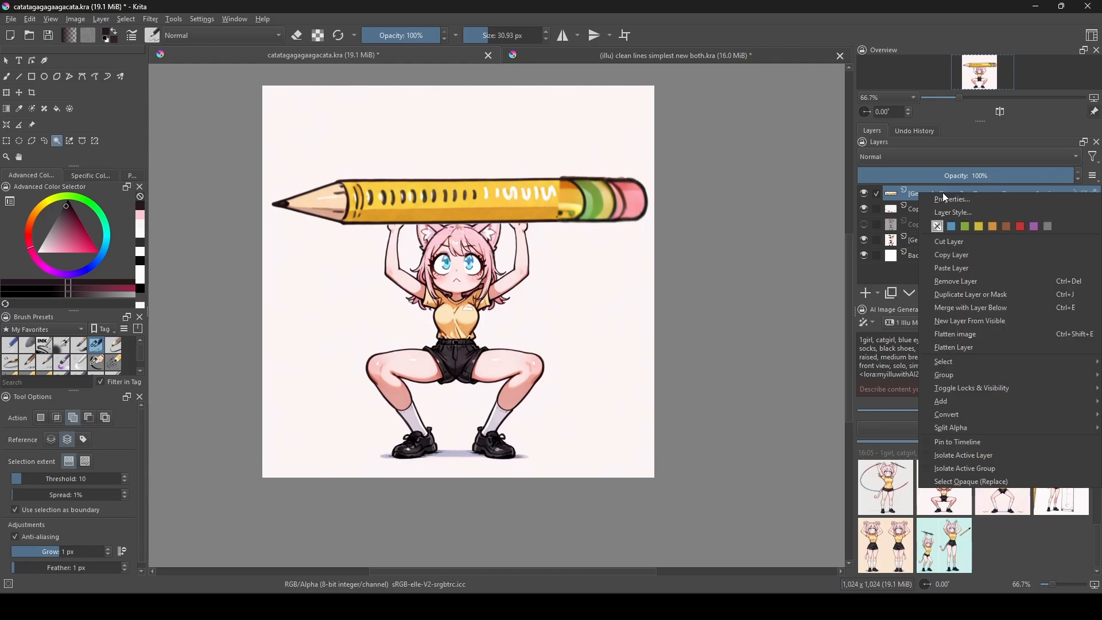
{"action": "left_click", "coordinate": [965, 321]}
{"action": "key", "text": "t"}
{"action": "mouse_move", "coordinate": [410, 209]}
{"action": "left_mouse_down"}
{"action": "mouse_move", "coordinate": [410, 166]}
{"action": "mouse_move", "coordinate": [442, 164]}
{"action": "left_mouse_up"}
{"action": "left_click", "coordinate": [75, 19]}
{"action": "left_click", "coordinate": [321, 141]}
Rotate the mirrored pencil slightly and shift it so it rests on top of the lower pencil.
{"action": "left_click", "coordinate": [7, 93]}
{"action": "left_click_drag", "start_coordinate": [257, 203], "coordinate": [257, 207]}
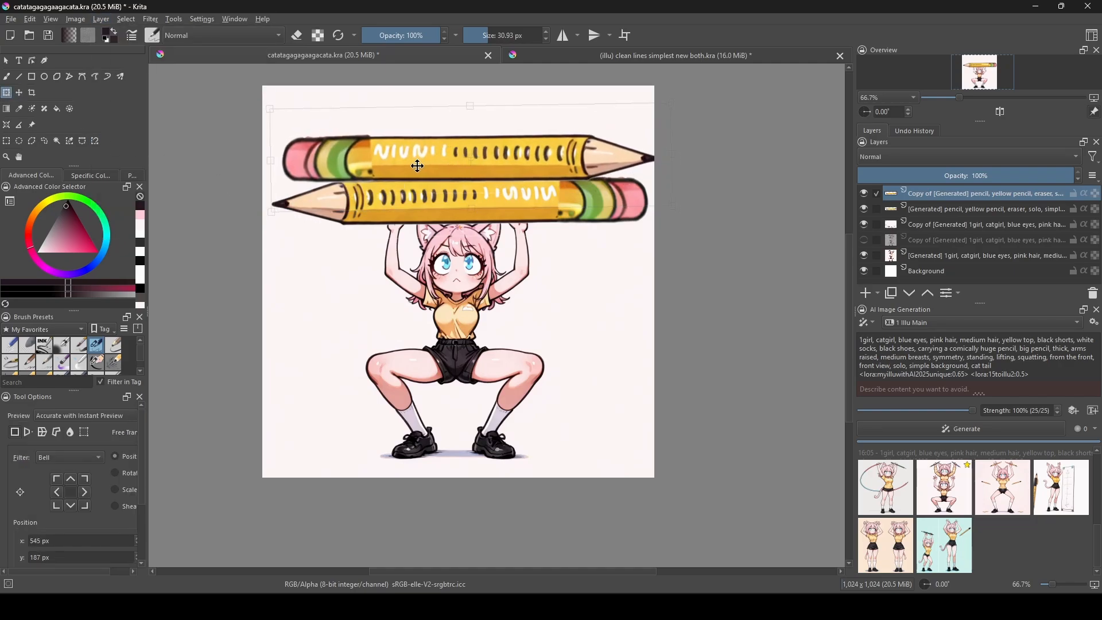
{"action": "left_click_drag", "start_coordinate": [420, 165], "coordinate": [412, 163]}
{"action": "key", "text": "Return"}
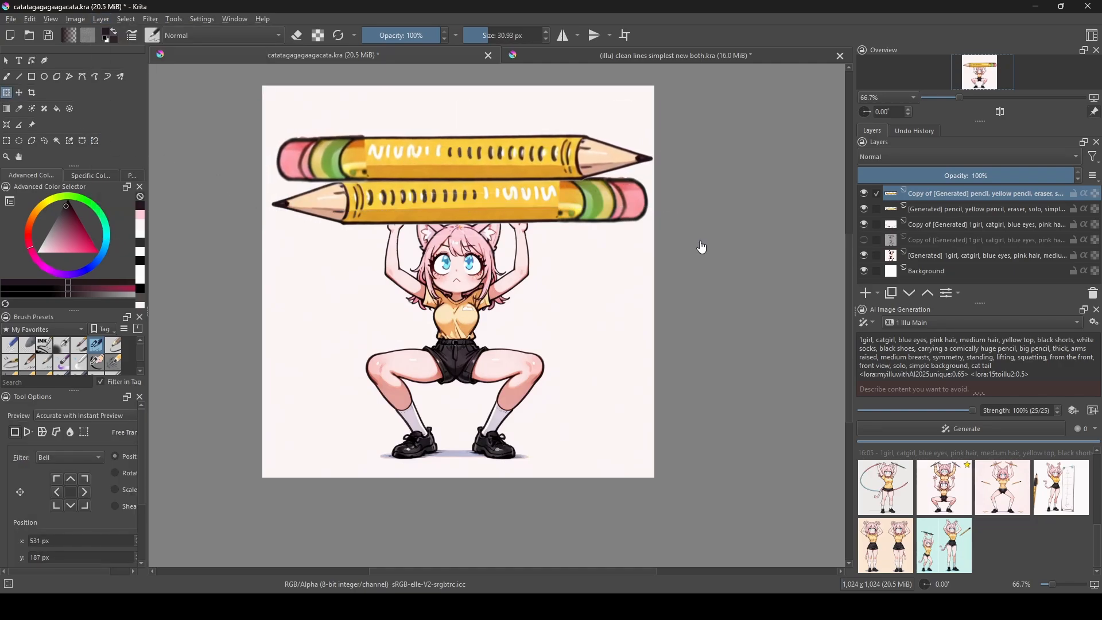
Duplicate the lower pencil layer and move the copy above the other two as the third pencil of the stack.
{"action": "left_click", "coordinate": [975, 209], "text": "ctrl"}
{"action": "left_click", "coordinate": [517, 207]}
{"action": "left_click_drag", "start_coordinate": [518, 205], "coordinate": [529, 125]}
{"action": "left_click", "coordinate": [977, 210]}
{"action": "right_click", "coordinate": [978, 210]}
{"action": "left_click", "coordinate": [988, 312]}
{"action": "left_click", "coordinate": [534, 210]}
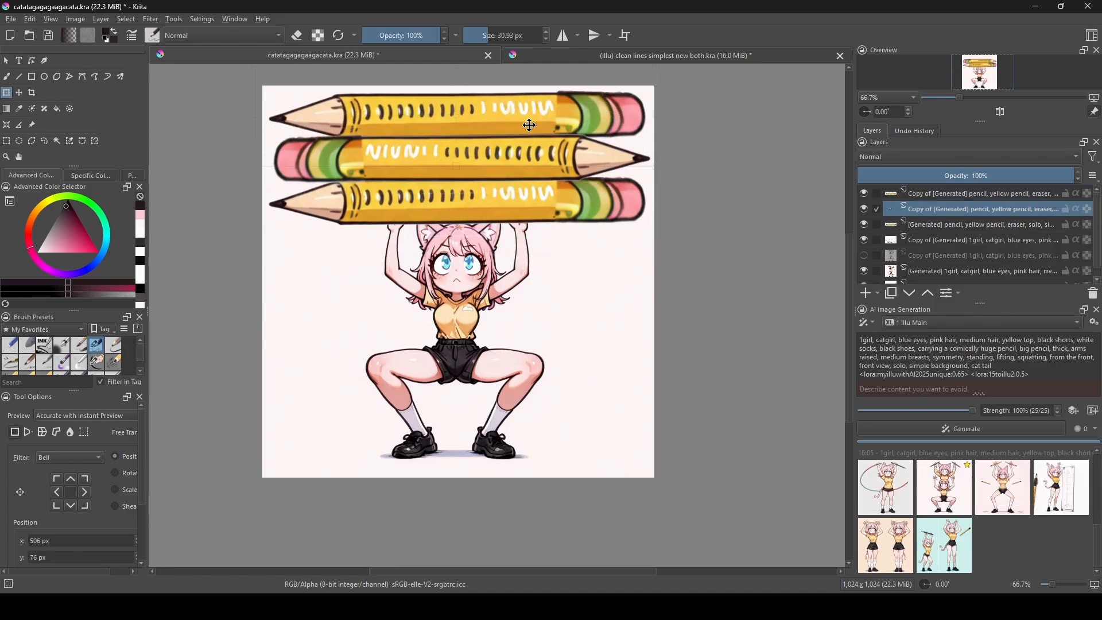
{"action": "left_click", "coordinate": [7, 76]}
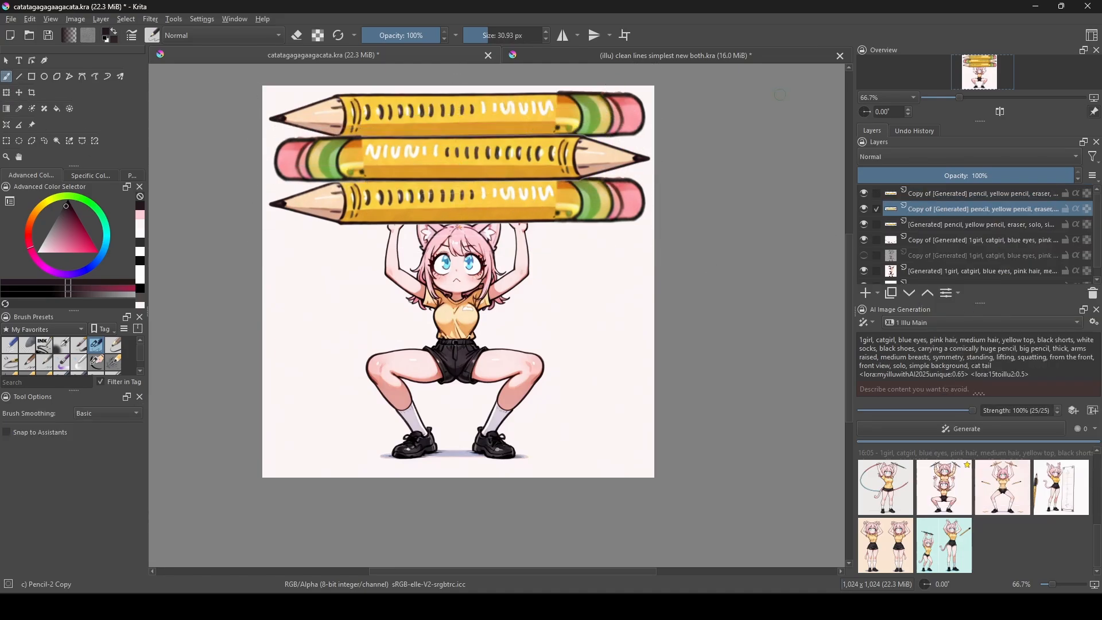
Apply the generated image of the standing catgirl inside the curved pencil and outline her tail with a freehand selection.
{"action": "left_click", "coordinate": [888, 495]}
{"action": "left_click", "coordinate": [879, 508]}
{"action": "left_click", "coordinate": [44, 142]}
{"action": "scroll", "coordinate": [400, 304], "scroll_direction": "up", "scroll_amount": 1}
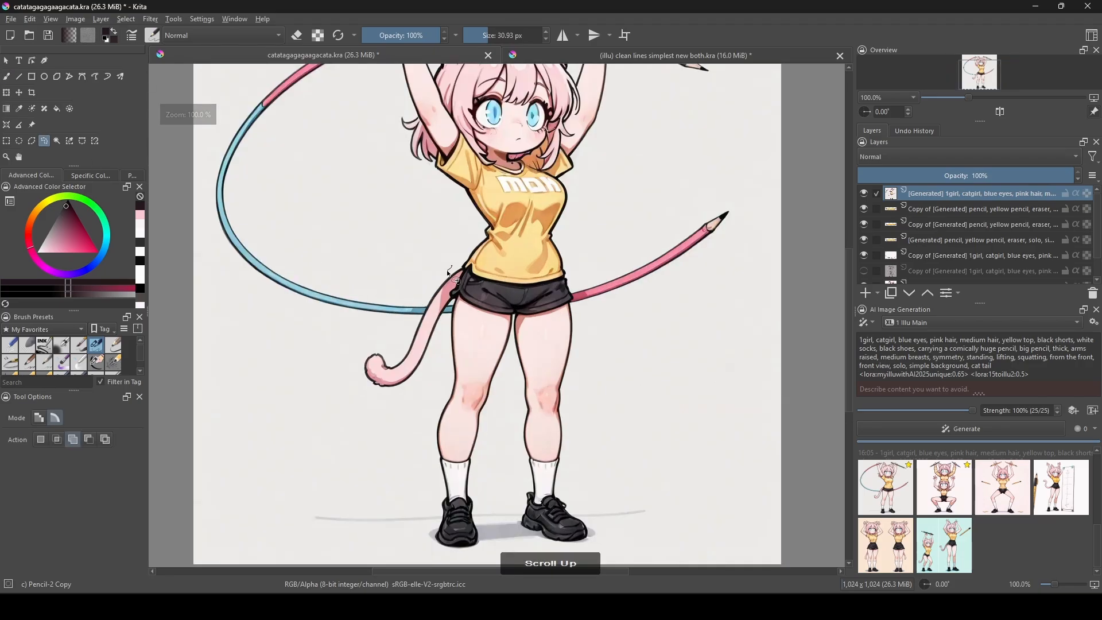
{"action": "mouse_move", "coordinate": [452, 265]}
{"action": "left_mouse_down"}
{"action": "mouse_move", "coordinate": [407, 394]}
{"action": "mouse_move", "coordinate": [457, 263]}
{"action": "left_mouse_up"}
Copy the selected tail, delete the applied image layer, and paste the tail as a new layer.
{"action": "left_click", "coordinate": [30, 19]}
{"action": "left_click", "coordinate": [63, 82]}
{"action": "left_click", "coordinate": [1092, 294]}
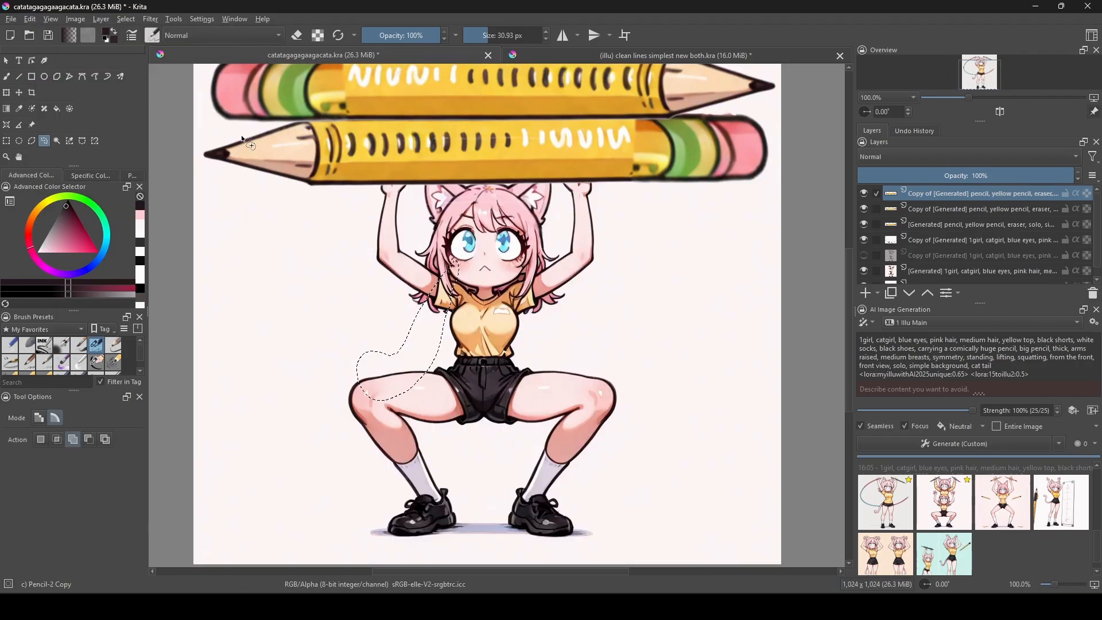
{"action": "left_click", "coordinate": [30, 19]}
{"action": "left_click", "coordinate": [63, 144]}
Transform the pasted tail so it hangs down between the girl's legs with its upper end over the shorts.
{"action": "left_click", "coordinate": [6, 93]}
{"action": "left_click_drag", "start_coordinate": [333, 325], "coordinate": [339, 361]}
{"action": "left_click_drag", "start_coordinate": [421, 340], "coordinate": [481, 470]}
{"action": "left_click_drag", "start_coordinate": [354, 441], "coordinate": [352, 453]}
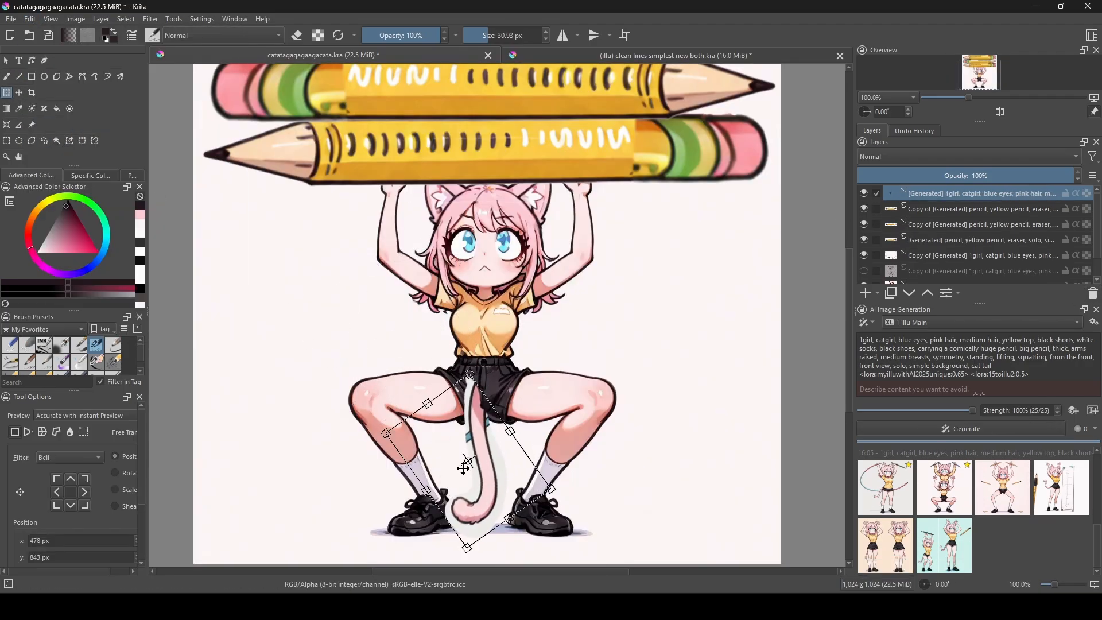
{"action": "left_click_drag", "start_coordinate": [488, 470], "coordinate": [489, 439]}
{"action": "key", "text": "Return"}
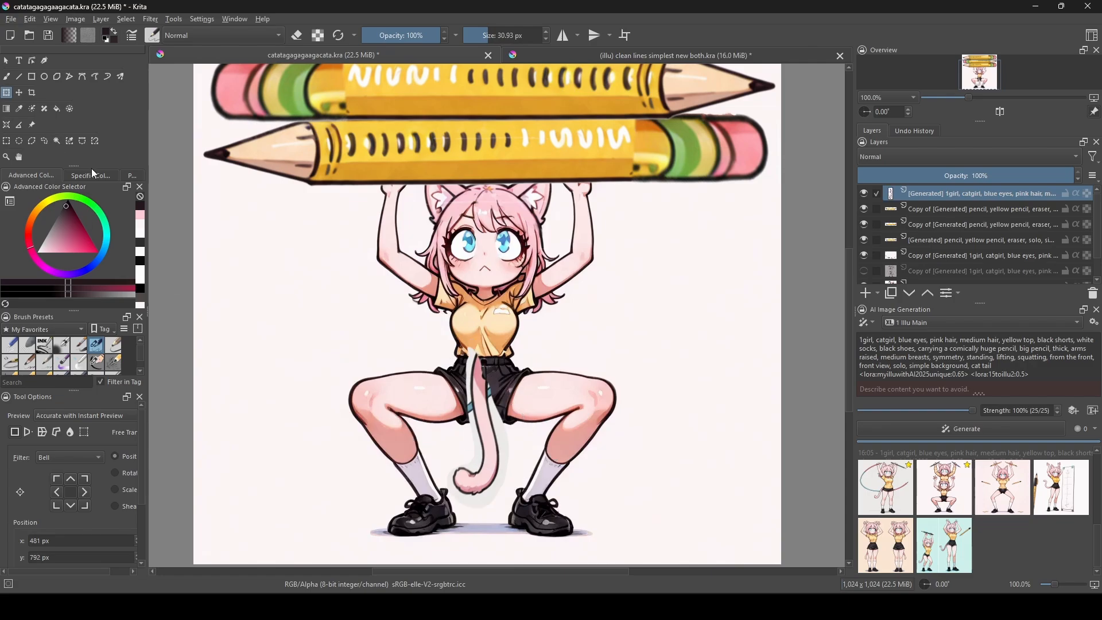
Erase the part of the tail covering the shorts at reduced layer opacity, then restore the layer's opacity to 100%.
{"action": "left_click", "coordinate": [6, 76]}
{"action": "key", "text": "e"}
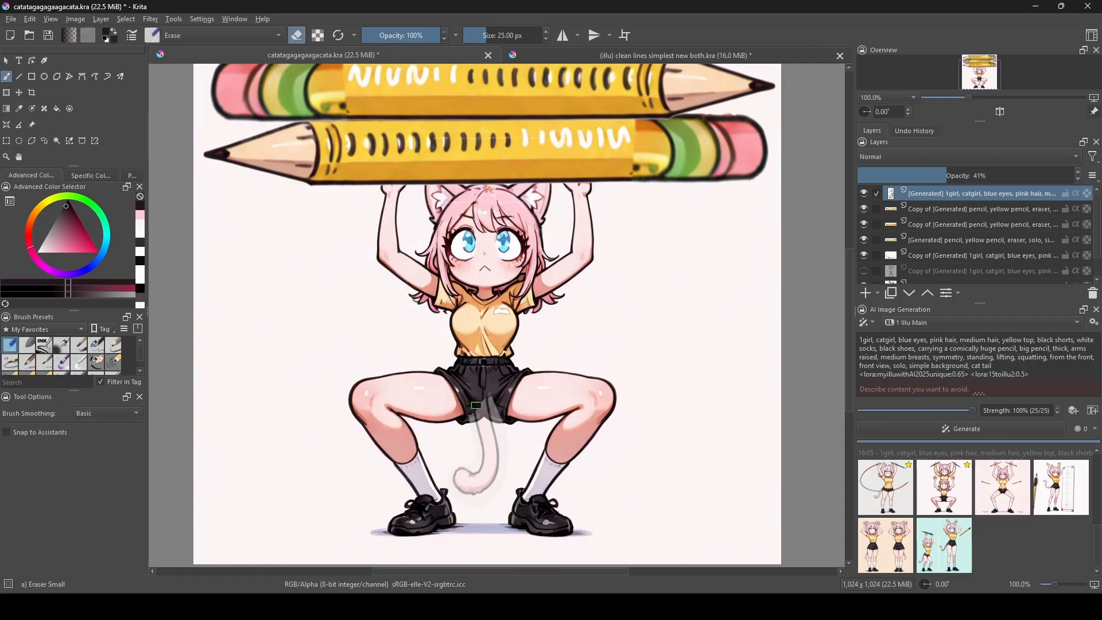
{"action": "left_click", "coordinate": [863, 194]}
{"action": "left_click", "coordinate": [863, 194]}
{"action": "left_click_drag", "start_coordinate": [954, 175], "coordinate": [1081, 176]}
Delete the greyish backdrop around the tail with a contiguous selection, deselect, and return to the Pencil-2 brush.
{"action": "left_click", "coordinate": [56, 141]}
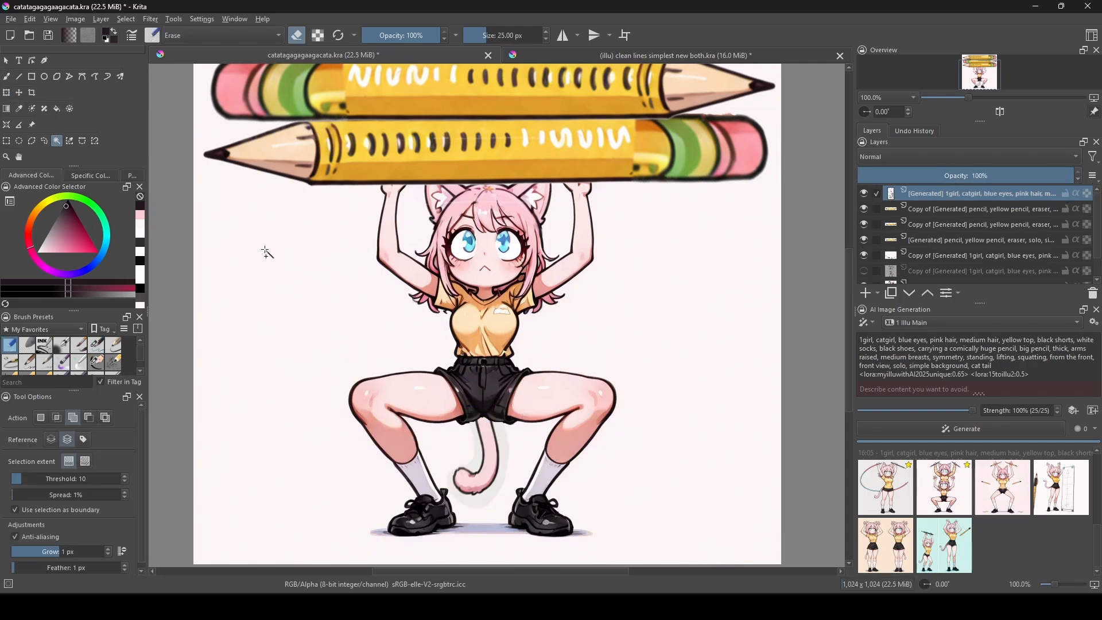
{"action": "left_click", "coordinate": [471, 458]}
{"action": "key", "text": "Delete"}
{"action": "key", "text": "ctrl+shift+a"}
{"action": "left_click", "coordinate": [6, 75]}
{"action": "scroll", "coordinate": [483, 424], "scroll_direction": "up", "scroll_amount": 3}
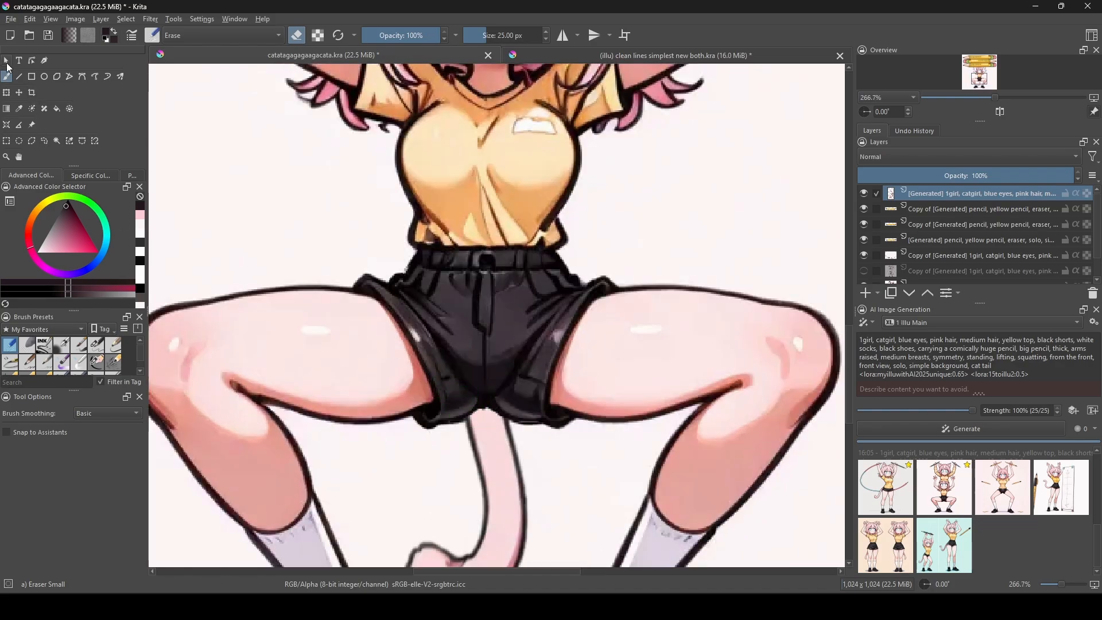
{"action": "left_click", "coordinate": [99, 349]}
{"action": "scroll", "coordinate": [497, 322], "scroll_direction": "down", "scroll_amount": 5}
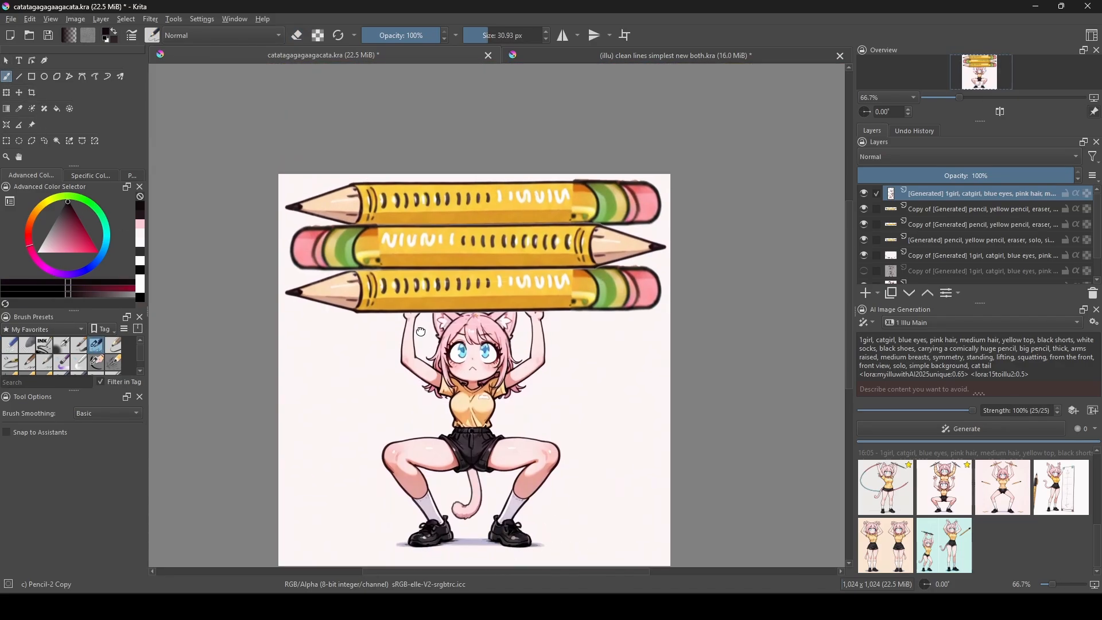
Set the generation strength to 40% and refine the whole image in two passes, applying the results.
{"action": "left_click_drag", "start_coordinate": [973, 410], "coordinate": [907, 410]}
{"action": "left_click", "coordinate": [1029, 428]}
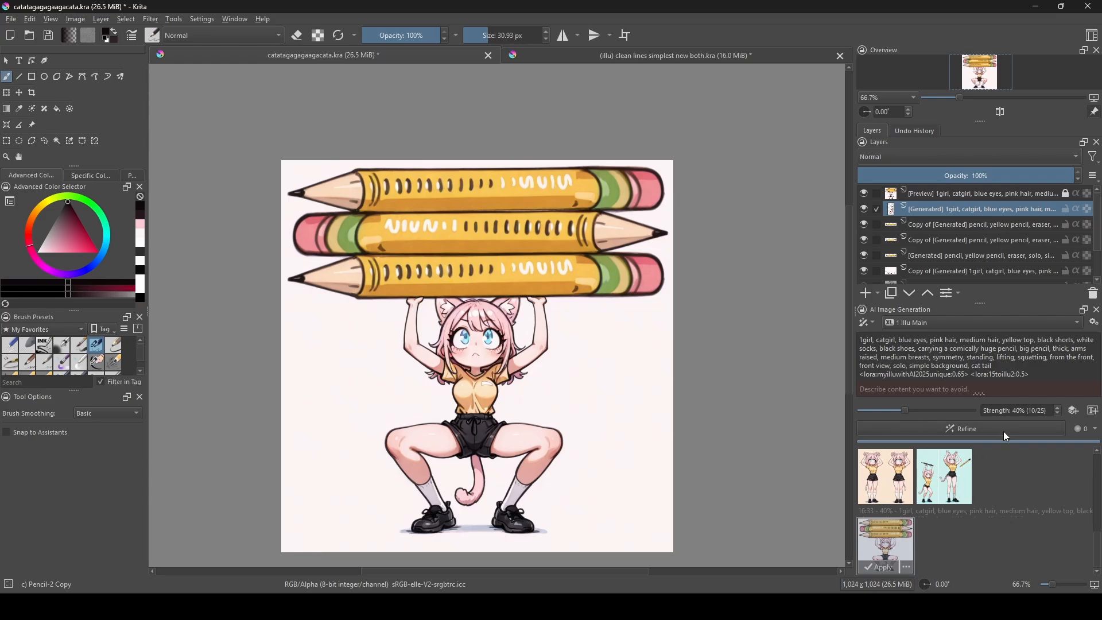
{"action": "left_click", "coordinate": [975, 427]}
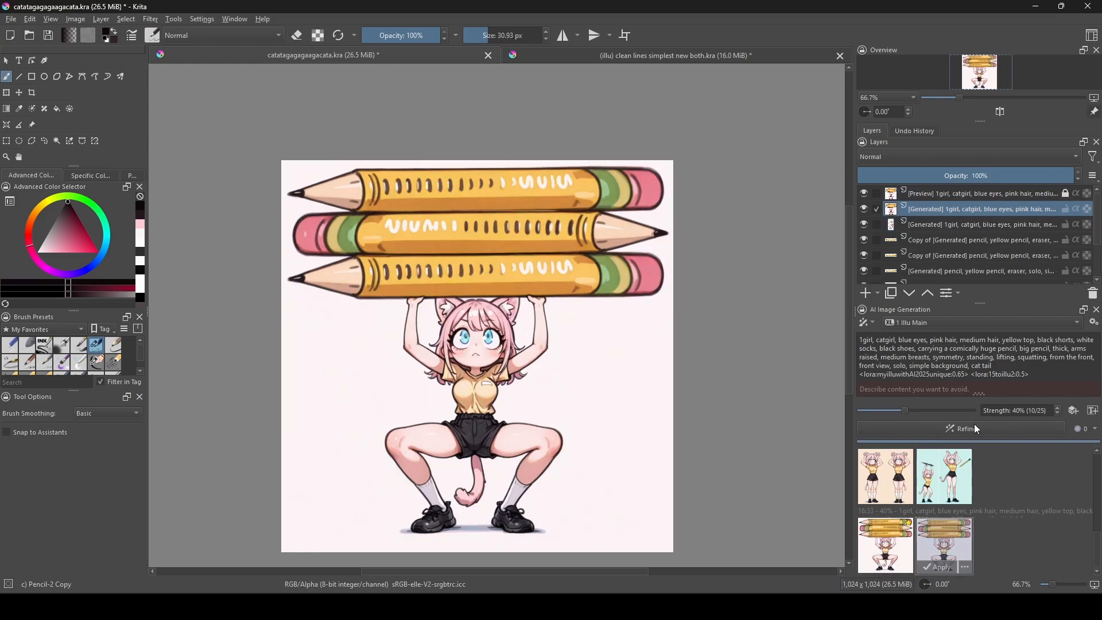
{"action": "left_click", "coordinate": [938, 567]}
{"action": "scroll", "coordinate": [564, 241], "scroll_direction": "up", "scroll_amount": 3}
{"action": "scroll", "coordinate": [564, 241], "scroll_direction": "down", "scroll_amount": 3}
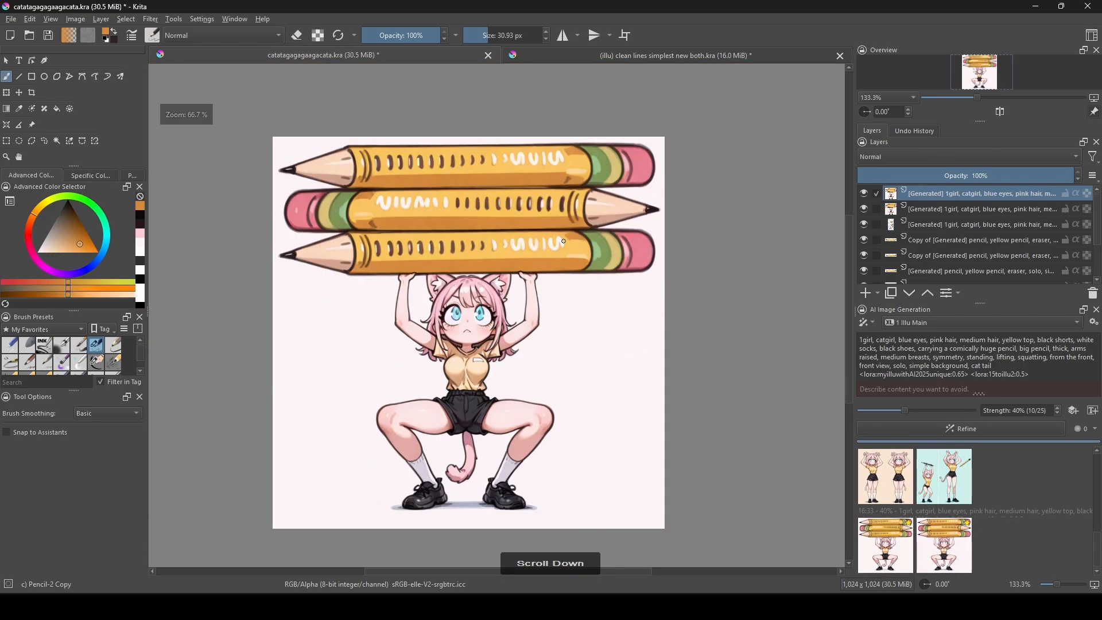
Paint over the markings on the lowest pencil with sampled oranges, using the Basic-5 Size Opacity brush at 40 px.
{"action": "scroll", "coordinate": [563, 241], "scroll_direction": "up", "scroll_amount": 2}
{"action": "left_click_drag", "start_coordinate": [564, 241], "coordinate": [696, 323]}
{"action": "key", "text": "slash"}
{"action": "left_click", "coordinate": [322, 291], "text": "ctrl"}
{"action": "left_click_drag", "start_coordinate": [282, 313], "coordinate": [706, 313]}
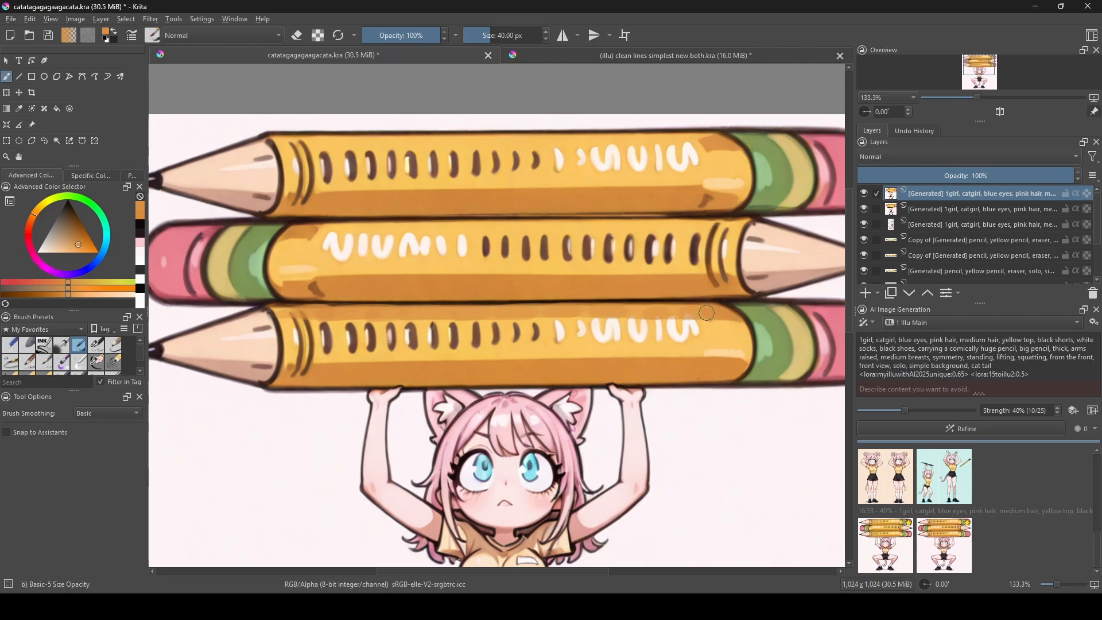
{"action": "left_click", "coordinate": [335, 348], "text": "ctrl"}
{"action": "mouse_move", "coordinate": [328, 339]}
{"action": "left_mouse_down"}
{"action": "mouse_move", "coordinate": [378, 338]}
{"action": "mouse_move", "coordinate": [691, 330]}
{"action": "left_mouse_up"}
Cover the markings on the middle and uppermost pencils with colours sampled from their bodies.
{"action": "left_click", "coordinate": [332, 258], "text": "ctrl"}
{"action": "mouse_move", "coordinate": [334, 252]}
{"action": "left_mouse_down"}
{"action": "mouse_move", "coordinate": [328, 244]}
{"action": "mouse_move", "coordinate": [688, 250]}
{"action": "left_mouse_up"}
{"action": "left_click", "coordinate": [299, 232], "text": "ctrl"}
{"action": "left_click_drag", "start_coordinate": [304, 231], "coordinate": [745, 228]}
{"action": "left_click", "coordinate": [611, 167], "text": "ctrl"}
{"action": "mouse_move", "coordinate": [688, 155]}
{"action": "left_mouse_down"}
{"action": "mouse_move", "coordinate": [342, 167]}
{"action": "mouse_move", "coordinate": [708, 155]}
{"action": "left_mouse_up"}
{"action": "left_click", "coordinate": [677, 200], "text": "ctrl"}
{"action": "left_click_drag", "start_coordinate": [709, 198], "coordinate": [700, 199]}
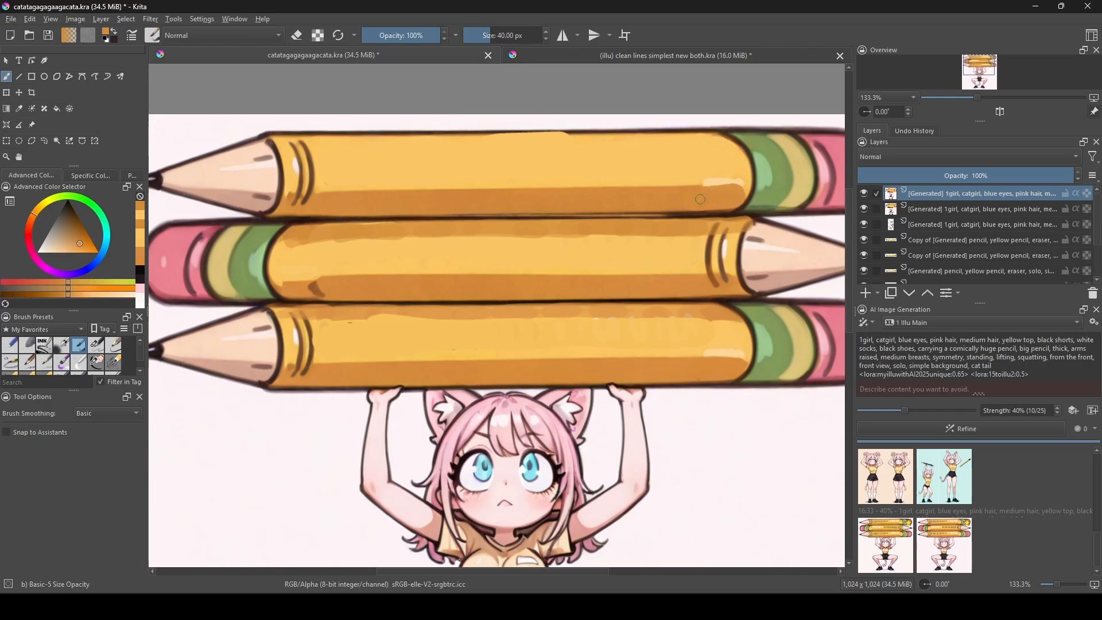
Outline all three pencils with a freehand selection running just above the girl's head.
{"action": "key", "text": "minus"}
{"action": "key", "text": "minus"}
{"action": "key", "text": "minus"}
{"action": "left_click", "coordinate": [44, 140]}
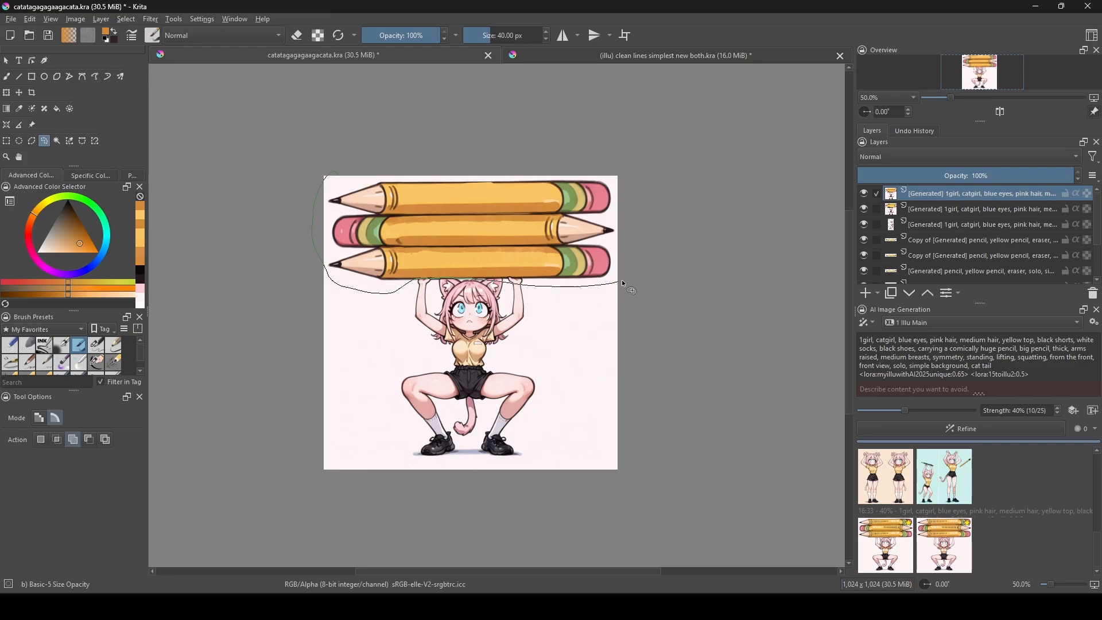
{"action": "left_click_drag", "start_coordinate": [624, 284], "coordinate": [631, 133]}
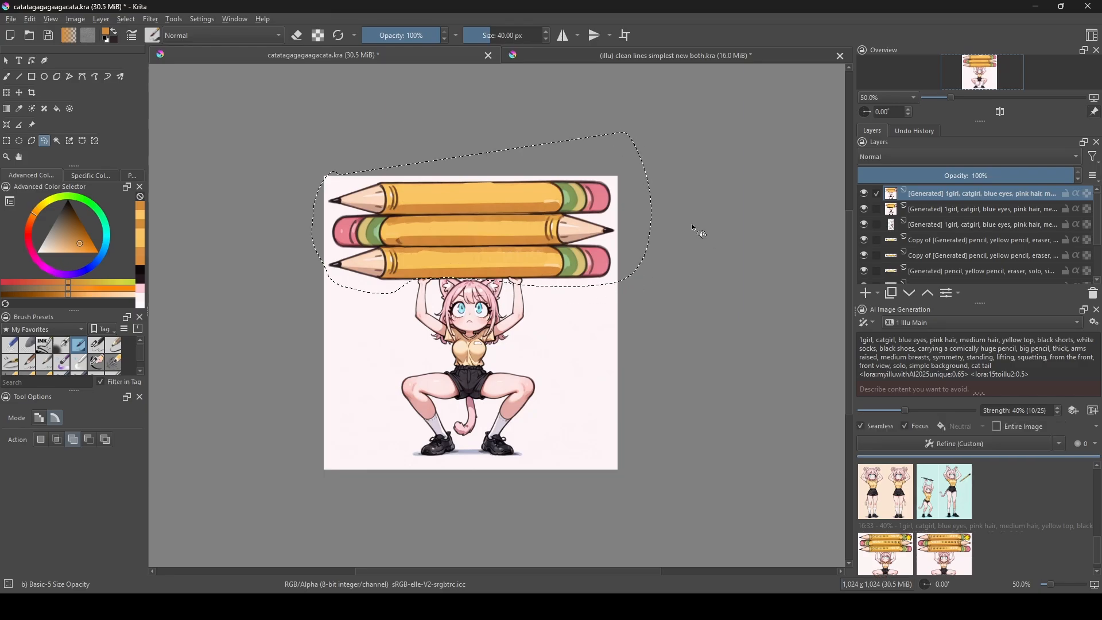
Refine the selected pencils at 48% strength, deselect, compare the preview with the original, and apply the result.
{"action": "left_click", "coordinate": [1057, 407]}
{"action": "left_click", "coordinate": [1057, 407]}
{"action": "left_click", "coordinate": [1004, 443]}
{"action": "scroll", "coordinate": [383, 289], "scroll_direction": "up", "scroll_amount": 1}
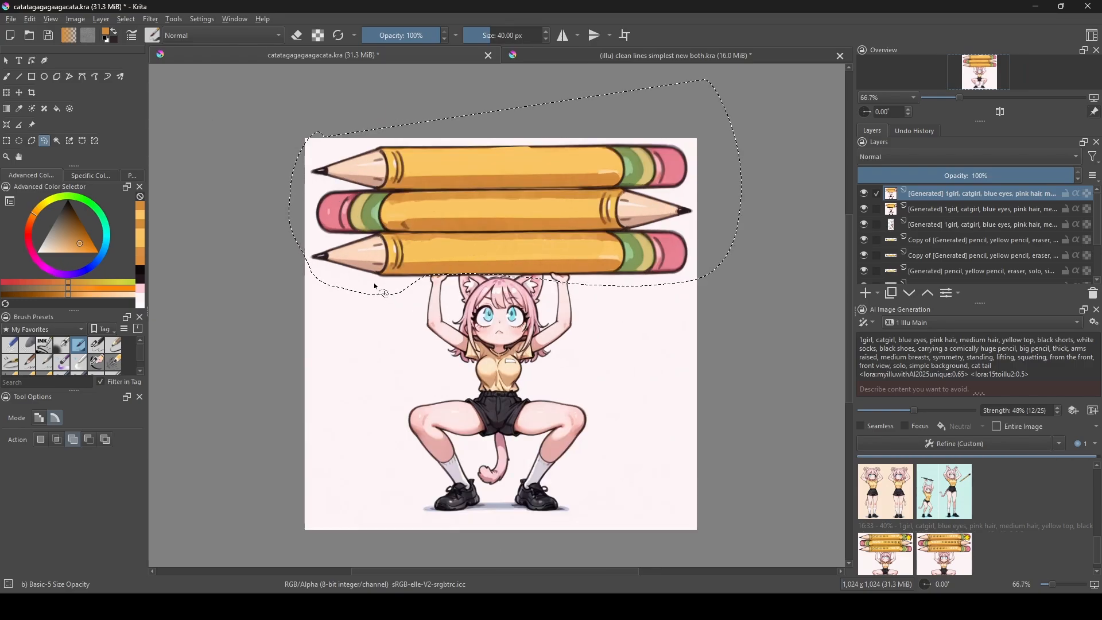
{"action": "key", "text": "ctrl+shift+a"}
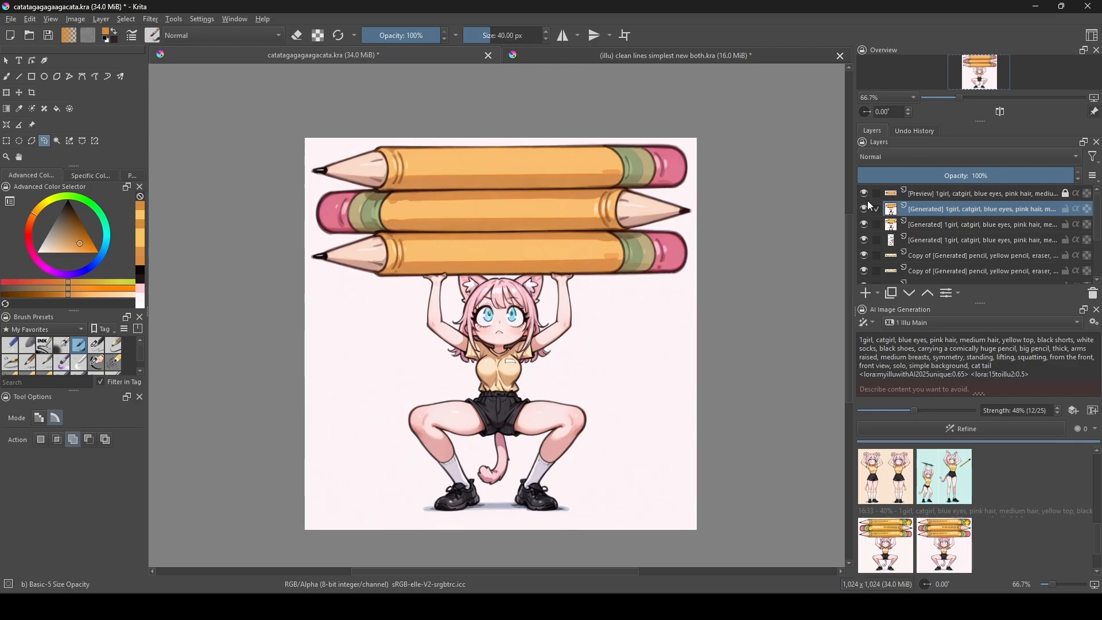
{"action": "left_click", "coordinate": [863, 194]}
{"action": "left_click", "coordinate": [864, 194]}
{"action": "scroll", "coordinate": [1085, 563], "scroll_direction": "down", "scroll_amount": 2}
{"action": "left_click", "coordinate": [888, 565]}
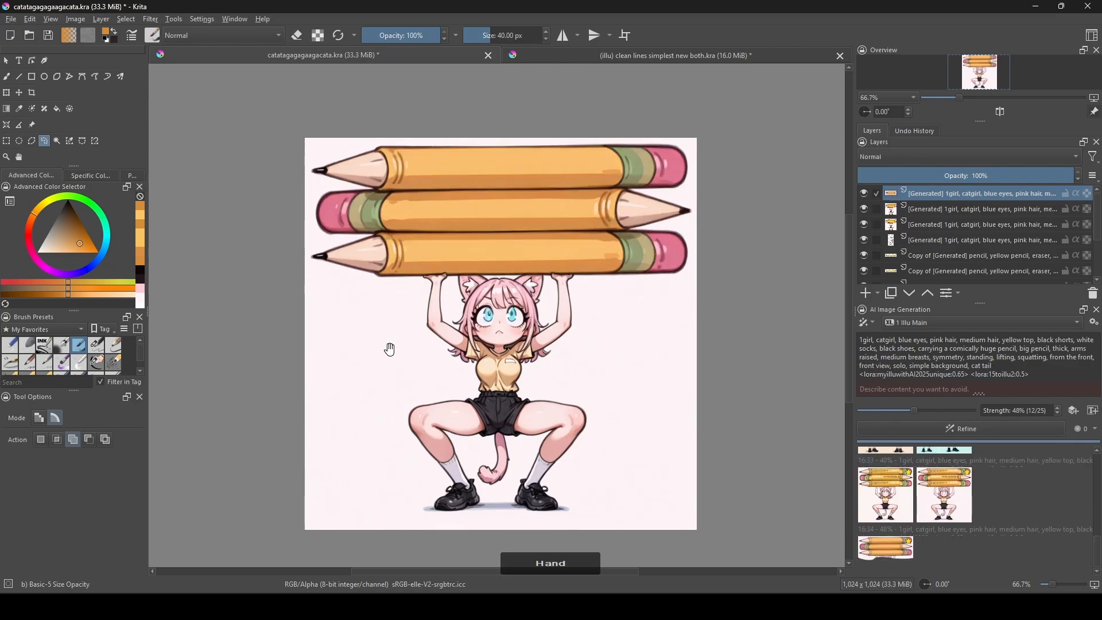
Refine the whole image at 36% strength and apply the result.
{"action": "left_click_drag", "start_coordinate": [390, 350], "coordinate": [400, 342]}
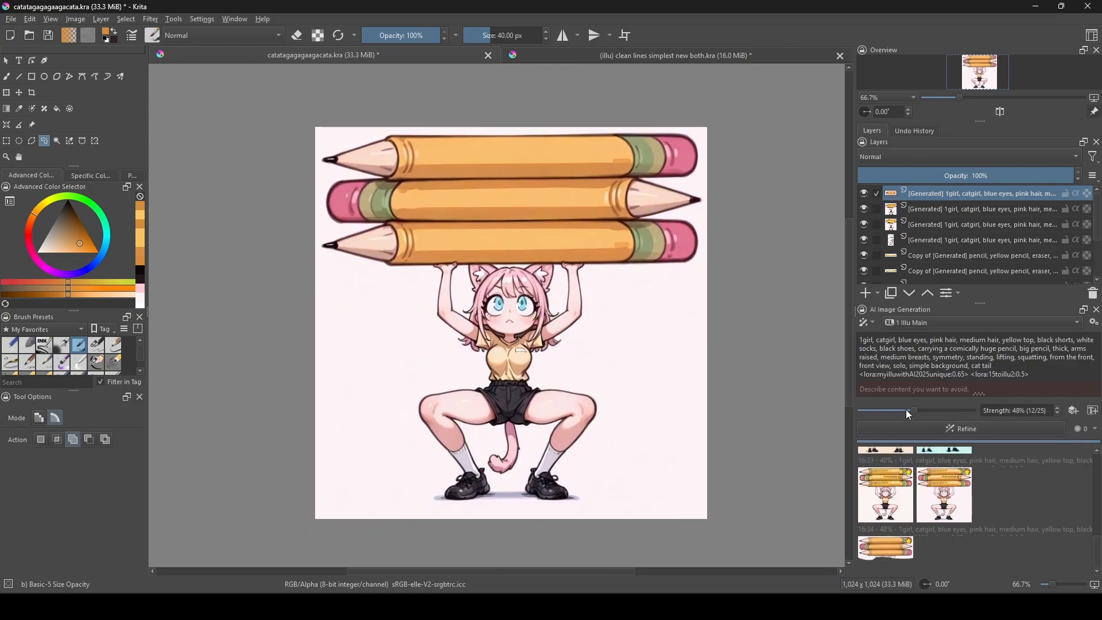
{"action": "left_click", "coordinate": [961, 429]}
{"action": "left_click", "coordinate": [878, 567]}
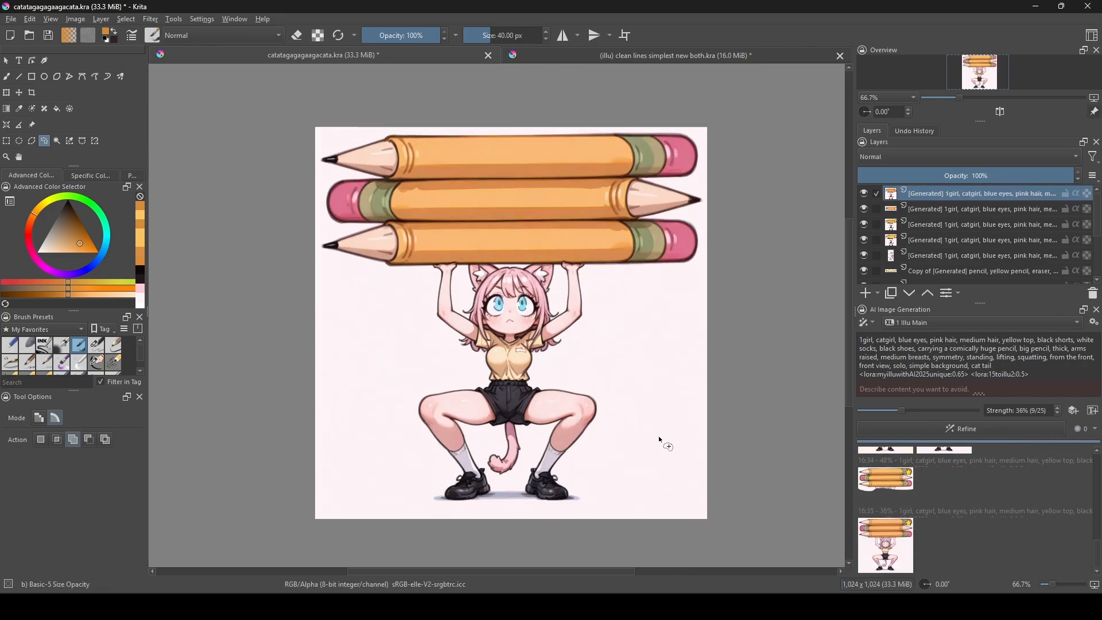
Scale the image to 1408 × 1408 px with constrained proportions.
{"action": "left_click", "coordinate": [75, 19]}
{"action": "left_click", "coordinate": [125, 168]}
{"action": "type", "text": "1408"}
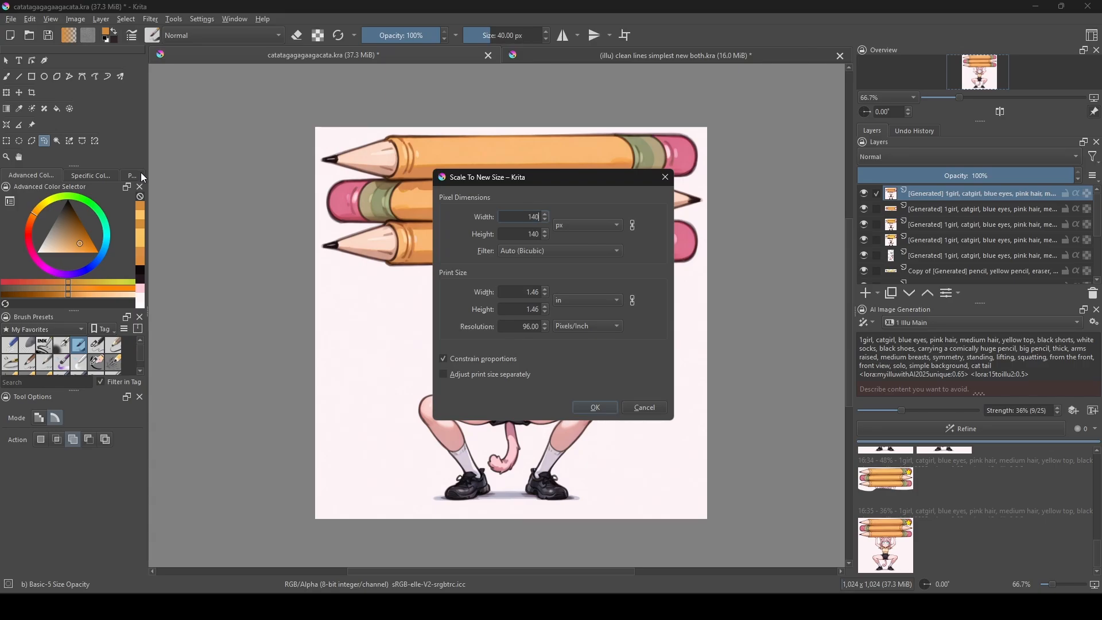
{"action": "key", "text": "Return"}
Refine the 1408 px image in two passes at 36% strength, checking the face in the preview and applying both results.
{"action": "left_click", "coordinate": [1016, 433]}
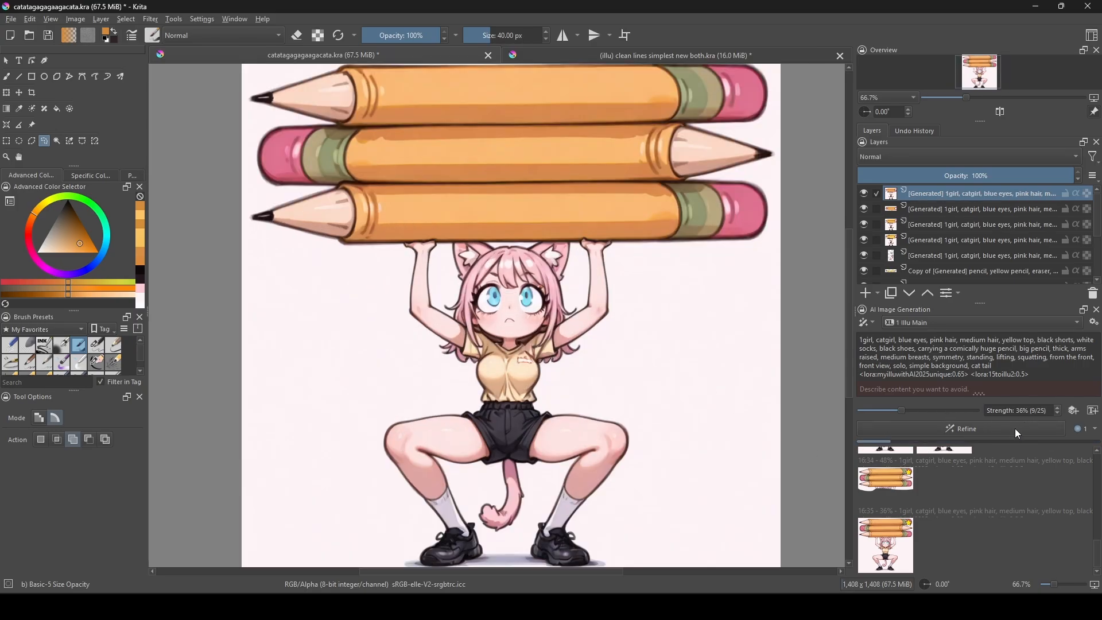
{"action": "scroll", "coordinate": [761, 350], "scroll_direction": "down", "scroll_amount": 1}
{"action": "left_click_drag", "start_coordinate": [767, 359], "coordinate": [728, 337]}
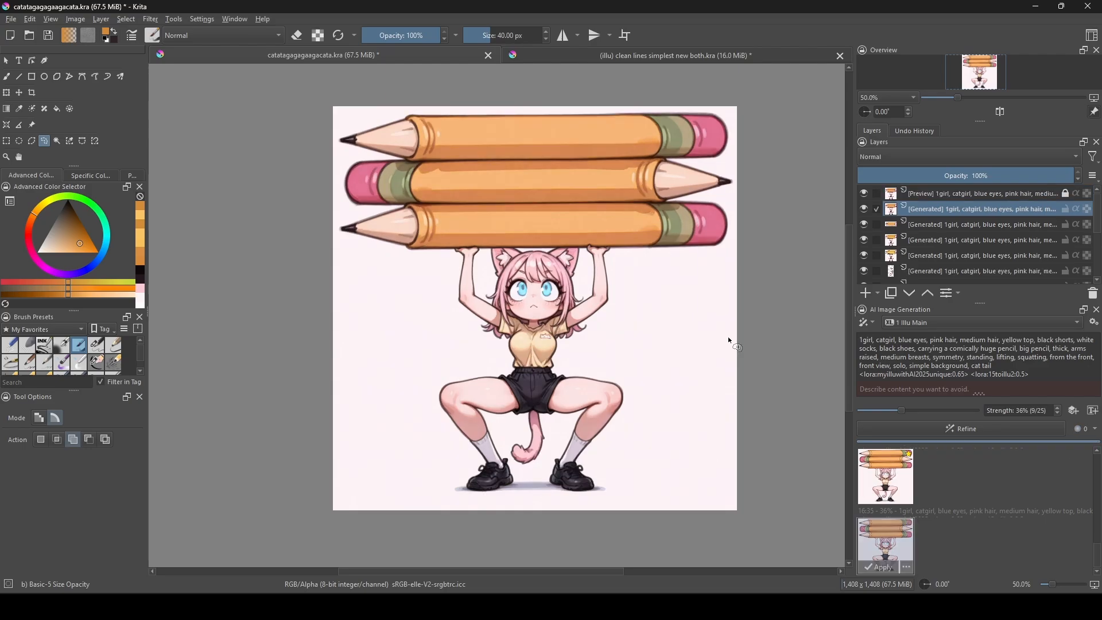
{"action": "scroll", "coordinate": [516, 295], "scroll_direction": "up", "scroll_amount": 4}
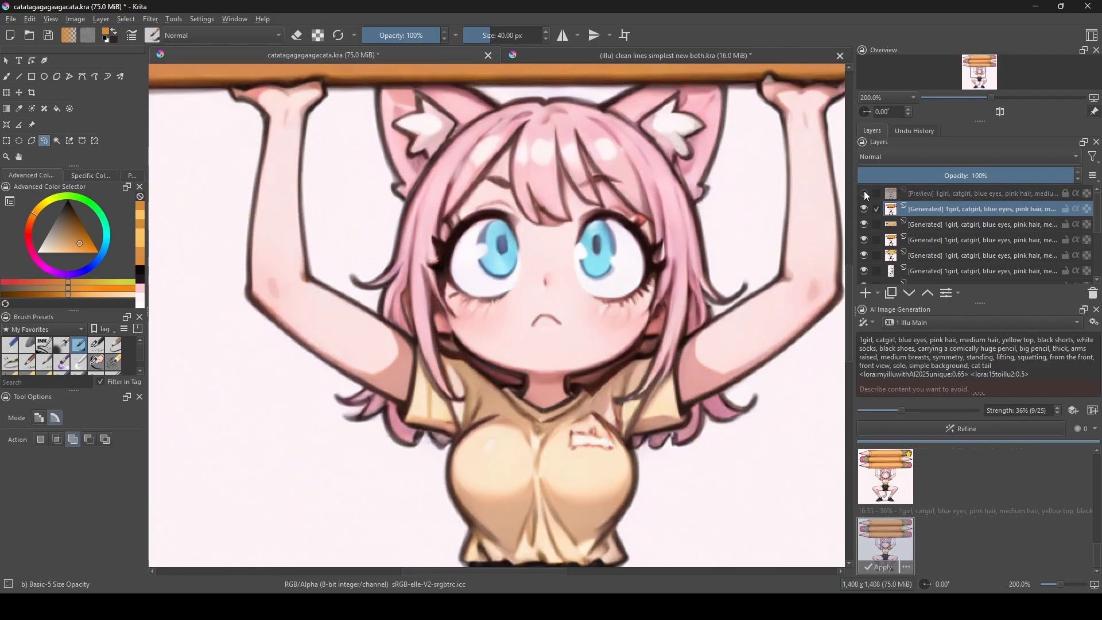
{"action": "scroll", "coordinate": [691, 269], "scroll_direction": "down", "scroll_amount": 4}
{"action": "left_click_drag", "start_coordinate": [691, 270], "coordinate": [606, 282]}
{"action": "left_click", "coordinate": [883, 567]}
{"action": "left_click", "coordinate": [1047, 428]}
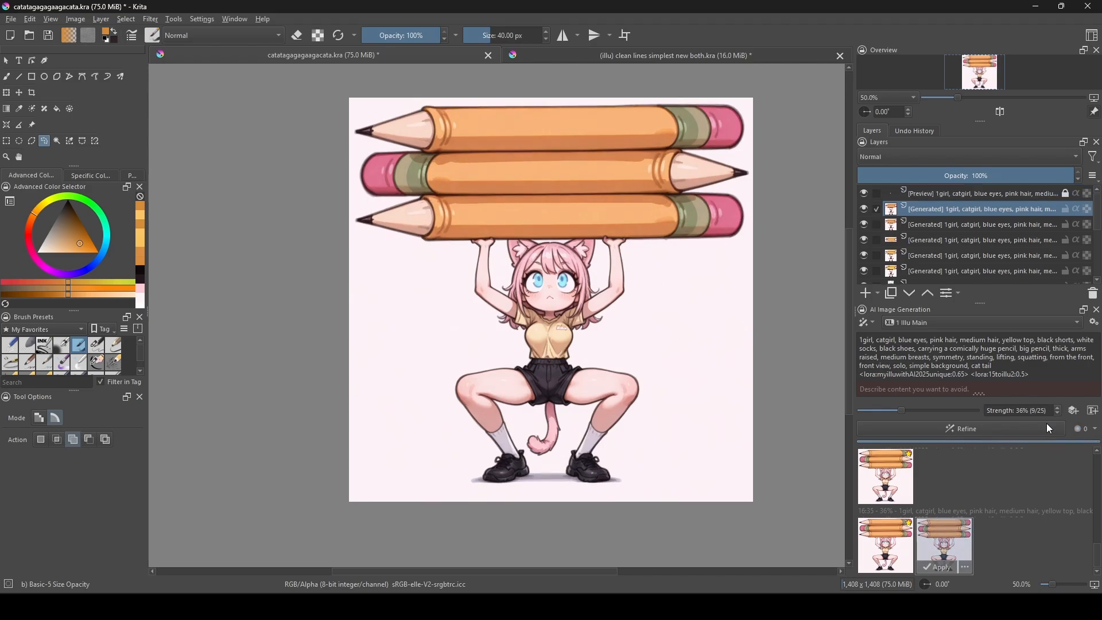
{"action": "scroll", "coordinate": [620, 344], "scroll_direction": "up", "scroll_amount": 1}
Scale the image up to 2048 × 2048 px.
{"action": "left_click", "coordinate": [75, 19]}
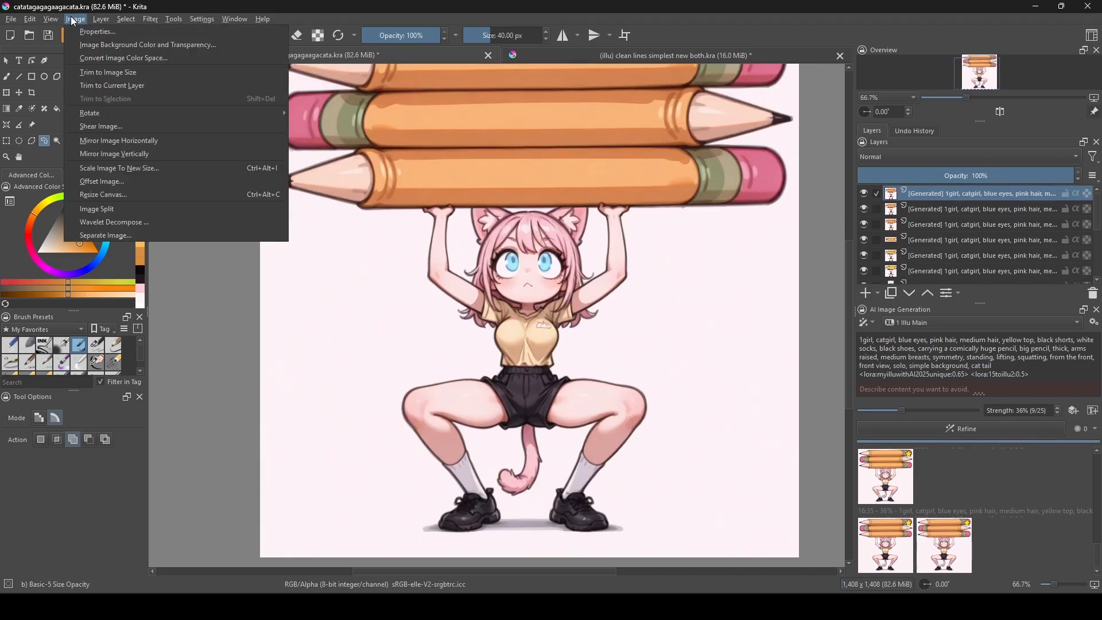
{"action": "left_click", "coordinate": [121, 162]}
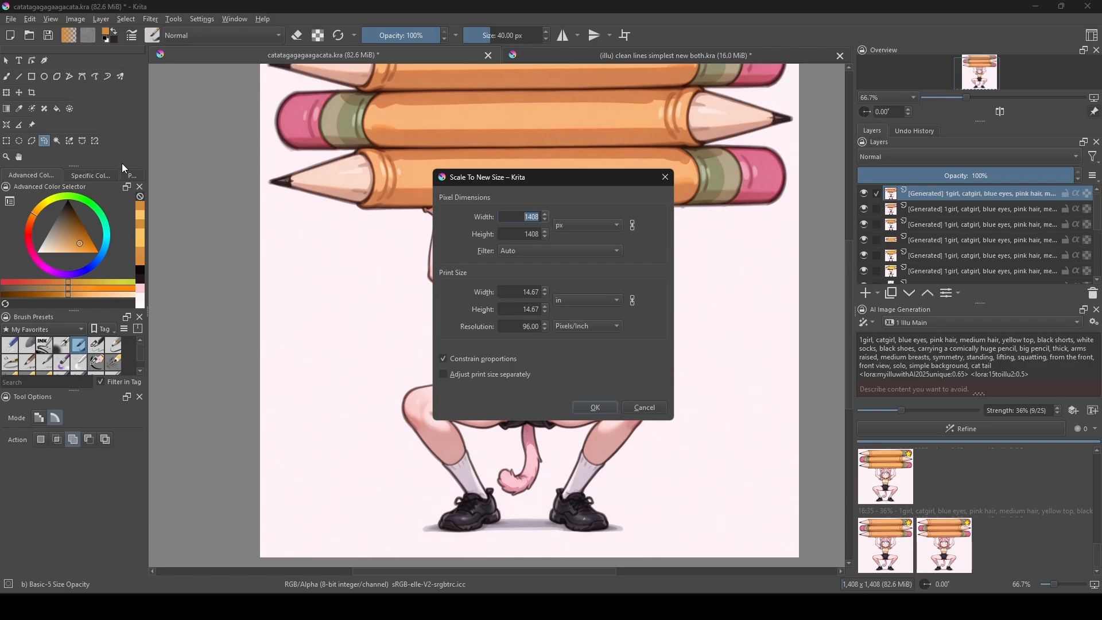
{"action": "type", "text": "2048"}
{"action": "key", "text": "Return"}
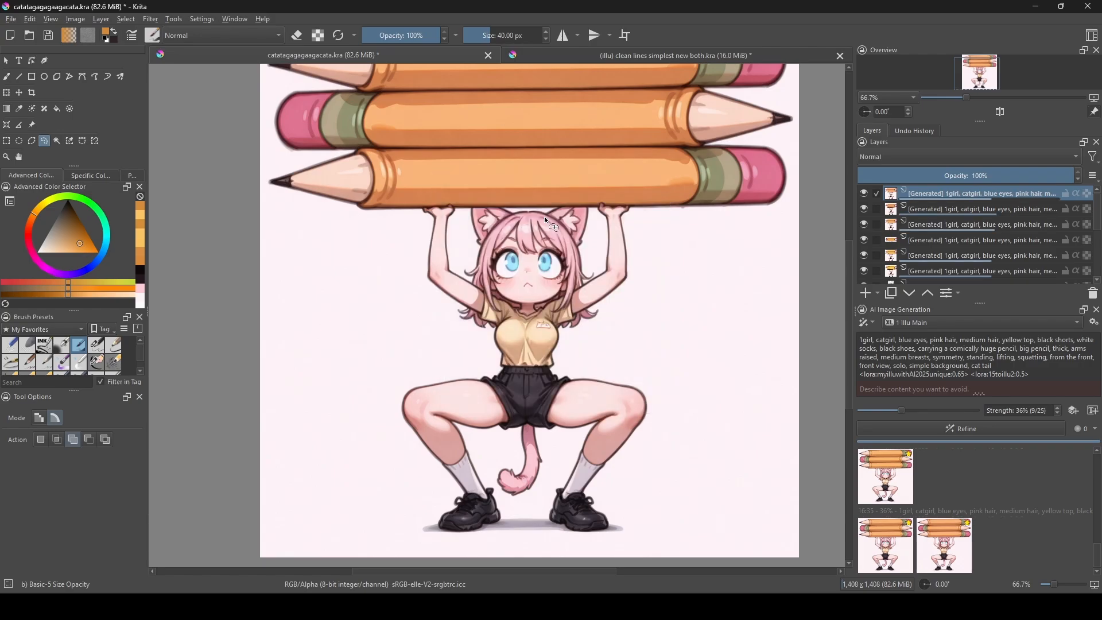
Refine the 2048 px image at 36% strength and apply the result.
{"action": "scroll", "coordinate": [545, 221], "scroll_direction": "down", "scroll_amount": 1}
{"action": "left_click", "coordinate": [954, 427]}
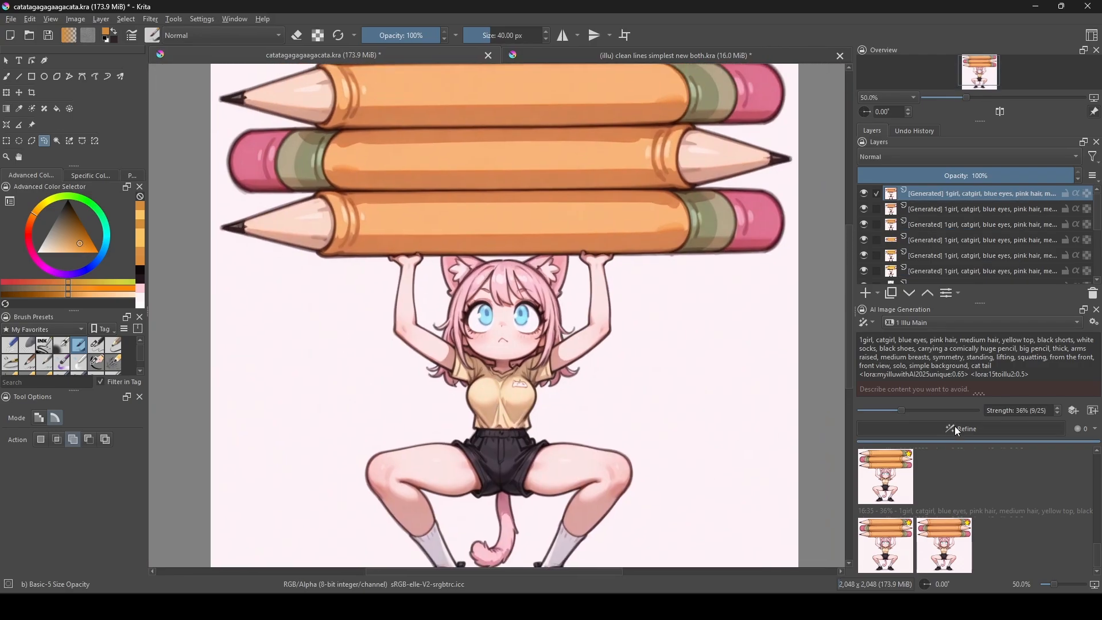
{"action": "scroll", "coordinate": [654, 380], "scroll_direction": "down", "scroll_amount": 1}
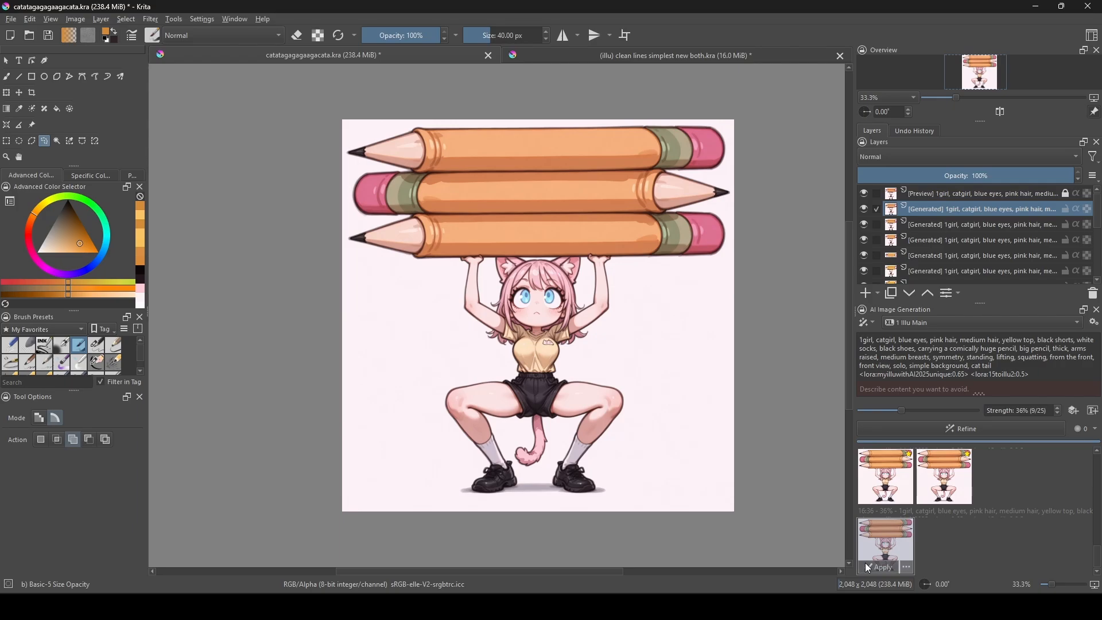
{"action": "left_click", "coordinate": [865, 562]}
With the Pencil-2 brush, reshape the outer edge of the hand left of the head using sampled outline and background colours.
{"action": "scroll", "coordinate": [627, 297], "scroll_direction": "up", "scroll_amount": 6}
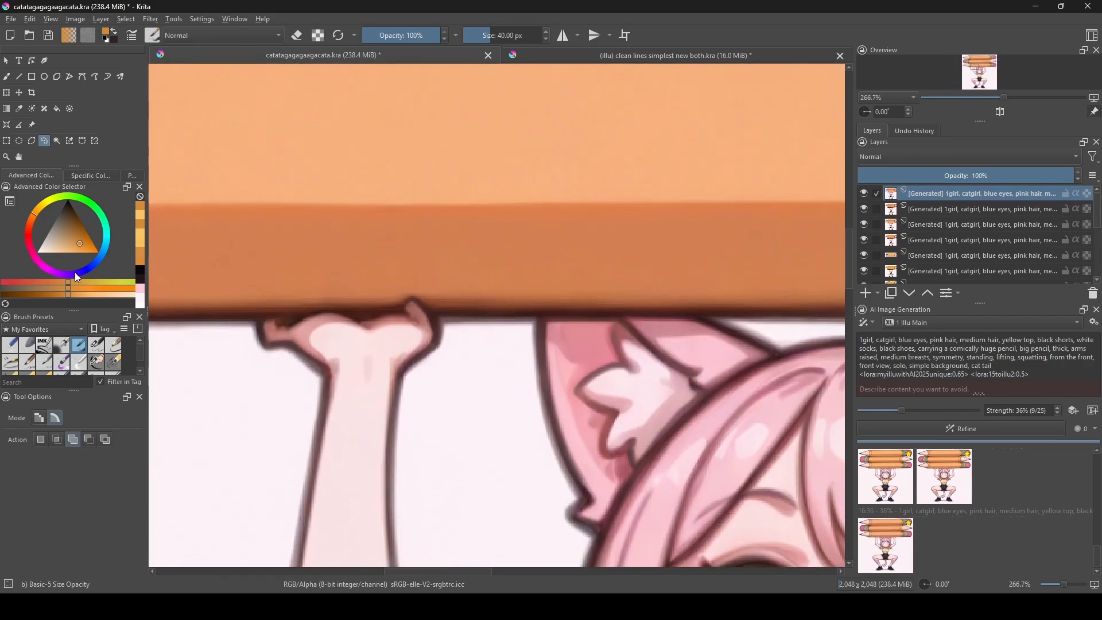
{"action": "left_click", "coordinate": [7, 76]}
{"action": "left_click", "coordinate": [96, 345]}
{"action": "scroll", "coordinate": [272, 332], "scroll_direction": "up", "scroll_amount": 1}
{"action": "left_click", "coordinate": [279, 323], "text": "ctrl"}
{"action": "left_click_drag", "start_coordinate": [277, 324], "coordinate": [301, 350]}
{"action": "left_click", "coordinate": [250, 361], "text": "ctrl"}
{"action": "left_click_drag", "start_coordinate": [251, 351], "coordinate": [283, 358]}
Paint over the fingertip overlapping the lowest pencil with sampled colours and tidy the pencil's underside beside that hand.
{"action": "left_click", "coordinate": [515, 302], "text": "ctrl"}
{"action": "mouse_move", "coordinate": [475, 300]}
{"action": "left_mouse_down"}
{"action": "mouse_move", "coordinate": [504, 307]}
{"action": "mouse_move", "coordinate": [463, 295]}
{"action": "mouse_move", "coordinate": [510, 296]}
{"action": "left_mouse_up"}
{"action": "left_click", "coordinate": [510, 290], "text": "ctrl"}
{"action": "left_click", "coordinate": [455, 297], "text": "ctrl"}
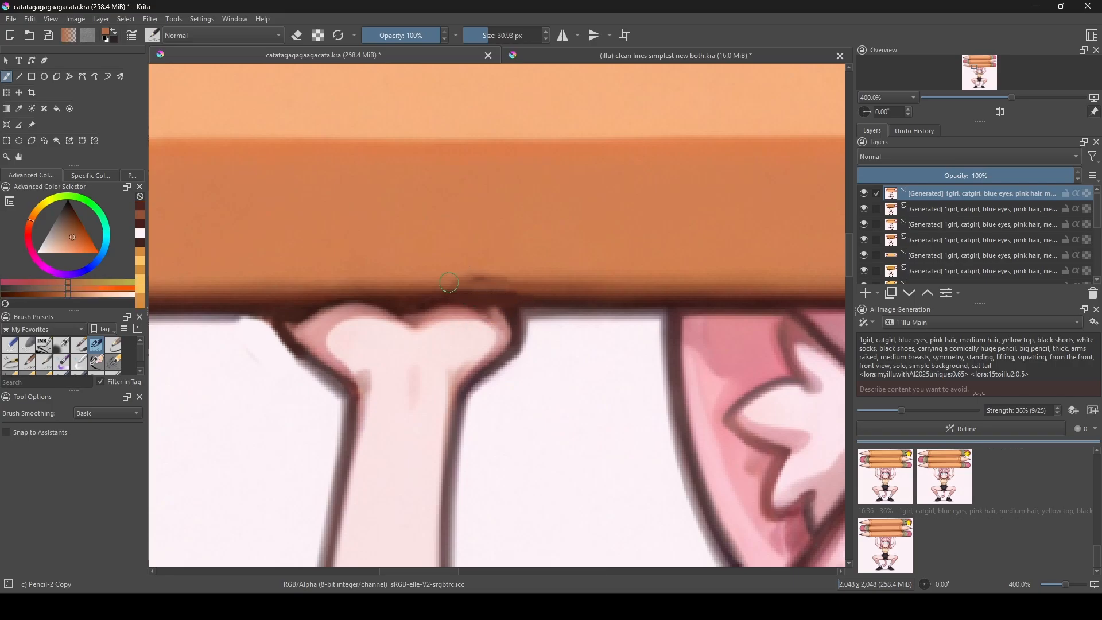
{"action": "left_click", "coordinate": [227, 317], "text": "ctrl"}
{"action": "mouse_move", "coordinate": [230, 315]}
{"action": "left_mouse_down"}
{"action": "mouse_move", "coordinate": [273, 314]}
{"action": "mouse_move", "coordinate": [249, 312]}
{"action": "left_mouse_up"}
Reshape the outline of the other hand and paint over its fingertip overlapping the lowest pencil, using sampled colours.
{"action": "left_click", "coordinate": [274, 315], "text": "alt"}
{"action": "scroll", "coordinate": [248, 312], "scroll_direction": "down", "scroll_amount": 4}
{"action": "key", "text": "m"}
{"action": "scroll", "coordinate": [454, 301], "scroll_direction": "up", "scroll_amount": 4}
{"action": "left_click", "coordinate": [445, 325], "text": "alt"}
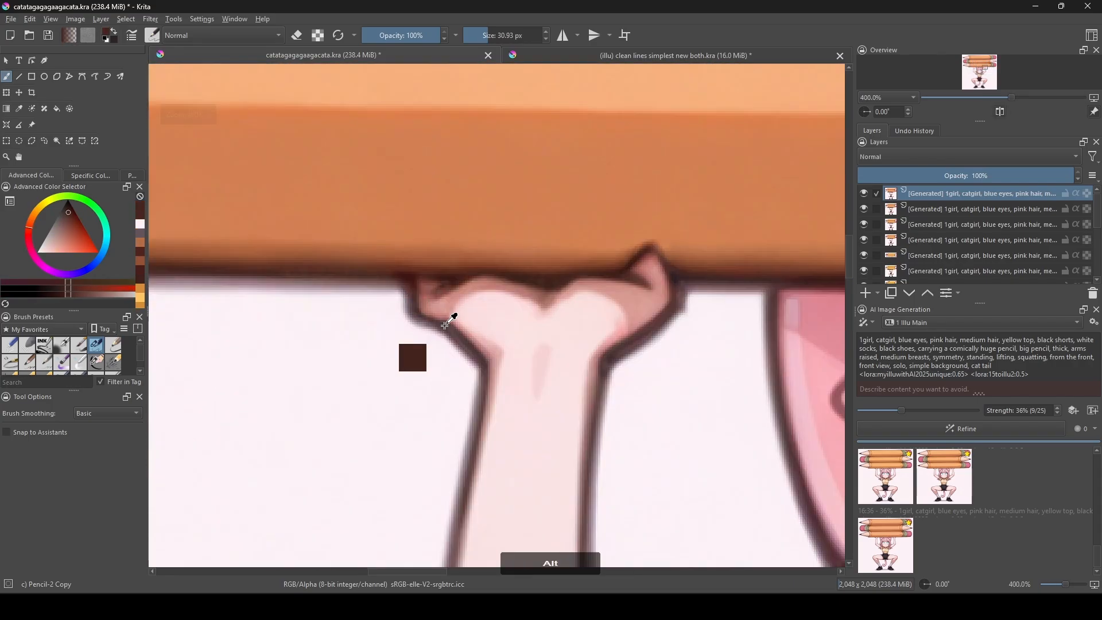
{"action": "left_click", "coordinate": [439, 288], "text": "alt"}
{"action": "left_click", "coordinate": [666, 232], "text": "alt"}
{"action": "left_click", "coordinate": [699, 271], "text": "alt"}
{"action": "mouse_move", "coordinate": [644, 253]}
{"action": "left_mouse_down"}
{"action": "mouse_move", "coordinate": [672, 268]}
{"action": "mouse_move", "coordinate": [626, 267]}
{"action": "mouse_move", "coordinate": [676, 283]}
{"action": "left_mouse_up"}
Tidy the dark underside of the lowest pencil beside that hand with colours sampled from the pencil.
{"action": "left_click", "coordinate": [608, 276], "text": "alt"}
{"action": "scroll", "coordinate": [481, 274], "scroll_direction": "down", "scroll_amount": 3}
{"action": "scroll", "coordinate": [520, 273], "scroll_direction": "up", "scroll_amount": 2}
{"action": "left_click", "coordinate": [520, 272], "text": "alt"}
{"action": "left_click_drag", "start_coordinate": [535, 269], "coordinate": [579, 268]}
{"action": "scroll", "coordinate": [507, 265], "scroll_direction": "down", "scroll_amount": 4}
Thicken the upper eyelashes of both eyes into dark spikes with the sampled lash colour.
{"action": "left_click_drag", "start_coordinate": [505, 350], "coordinate": [453, 164]}
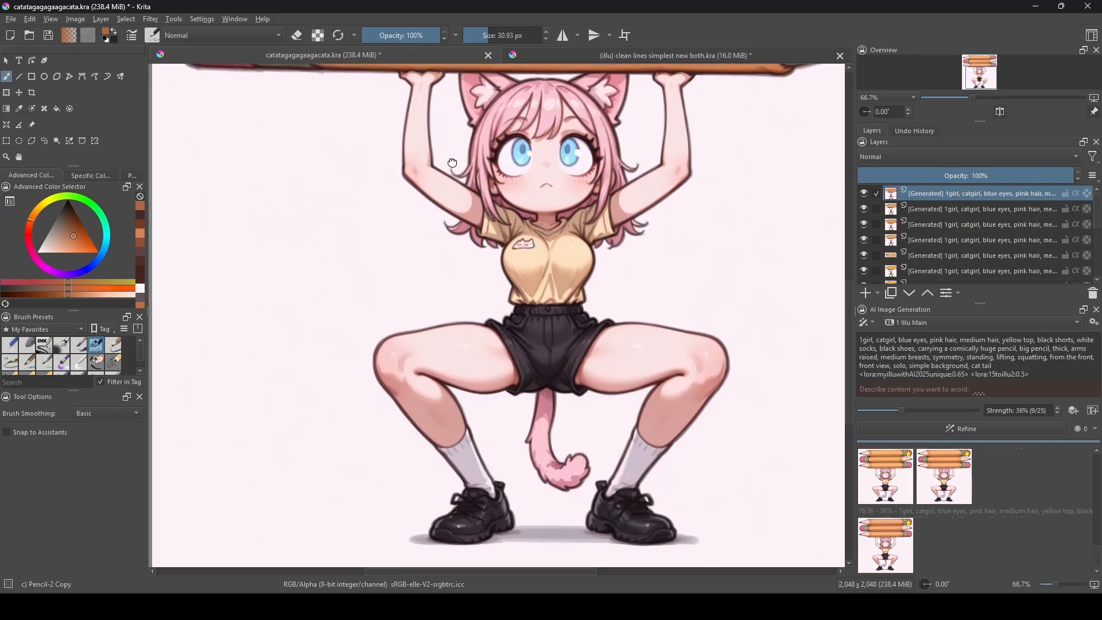
{"action": "mouse_move", "coordinate": [476, 86]}
{"action": "left_mouse_down"}
{"action": "mouse_move", "coordinate": [465, 308]}
{"action": "mouse_move", "coordinate": [436, 192]}
{"action": "left_mouse_up"}
{"action": "scroll", "coordinate": [466, 287], "scroll_direction": "up", "scroll_amount": 4}
{"action": "left_click", "coordinate": [433, 325], "text": "alt"}
{"action": "left_click_drag", "start_coordinate": [405, 333], "coordinate": [422, 351]}
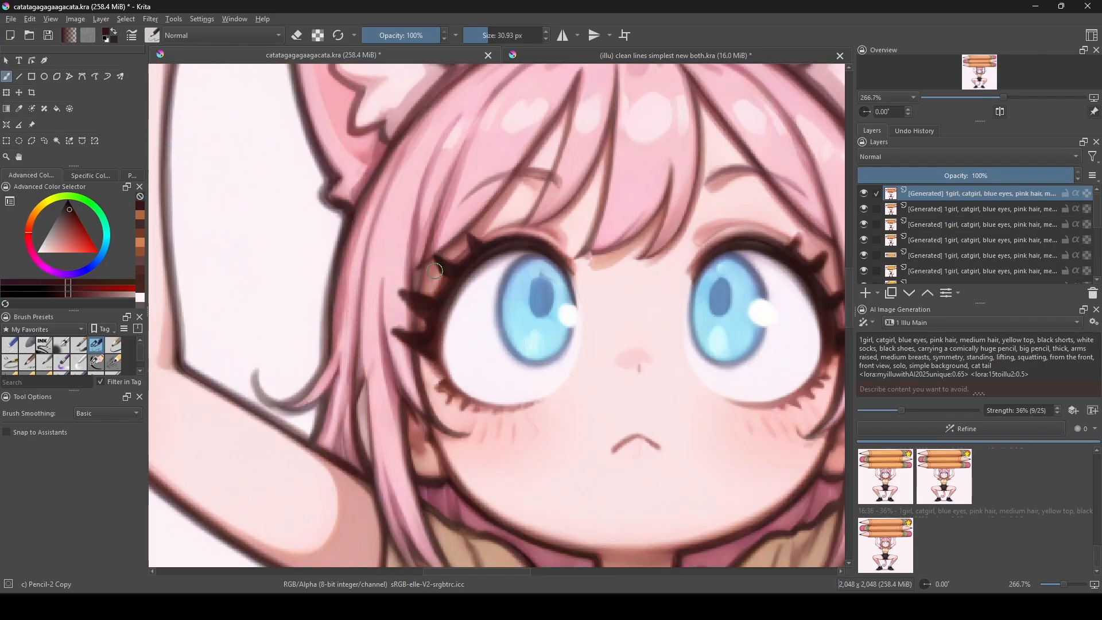
{"action": "left_click_drag", "start_coordinate": [746, 241], "coordinate": [602, 303]}
{"action": "mouse_move", "coordinate": [644, 310]}
{"action": "left_mouse_down"}
{"action": "mouse_move", "coordinate": [659, 302]}
{"action": "mouse_move", "coordinate": [626, 299]}
{"action": "left_mouse_up"}
{"action": "left_click_drag", "start_coordinate": [476, 402], "coordinate": [527, 318]}
Draw dark brown lower lashes beneath the eye on the left of the face with a sampled colour.
{"action": "left_click", "coordinate": [351, 365], "text": "ctrl"}
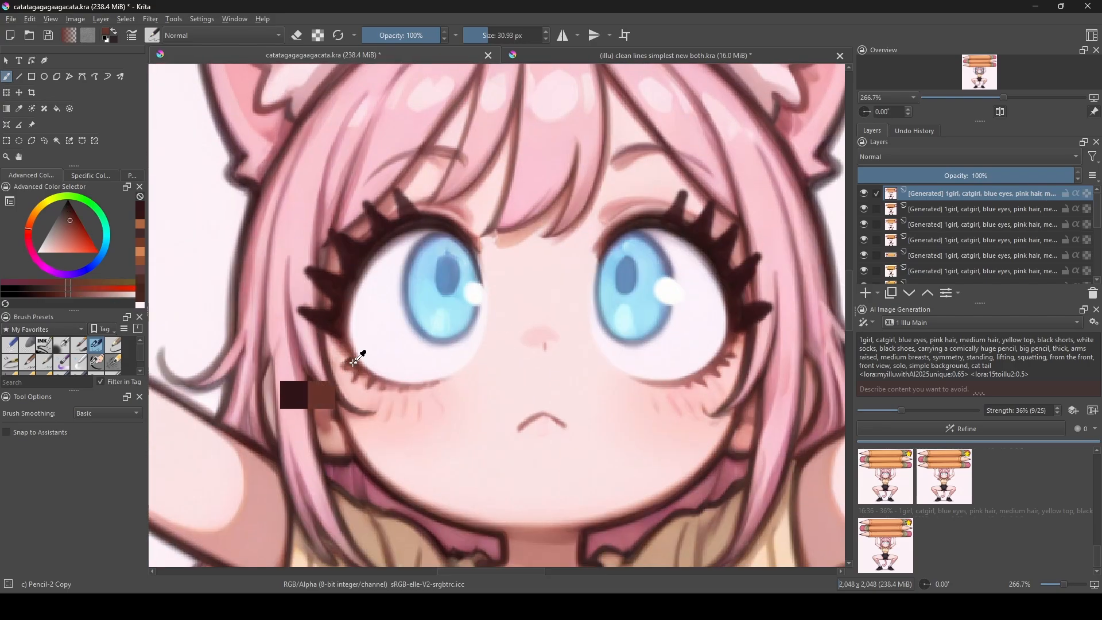
{"action": "left_click_drag", "start_coordinate": [356, 365], "coordinate": [438, 384]}
{"action": "mouse_move", "coordinate": [348, 362]}
{"action": "left_mouse_down"}
{"action": "mouse_move", "coordinate": [435, 385]}
{"action": "mouse_move", "coordinate": [364, 388]}
{"action": "mouse_move", "coordinate": [395, 398]}
{"action": "left_mouse_up"}
Repaint both pupils in sampled blue and add light-blue and white highlights to the irises.
{"action": "left_click", "coordinate": [446, 275], "text": "ctrl"}
{"action": "left_click_drag", "start_coordinate": [441, 264], "coordinate": [452, 292]}
{"action": "left_click_drag", "start_coordinate": [620, 265], "coordinate": [629, 291]}
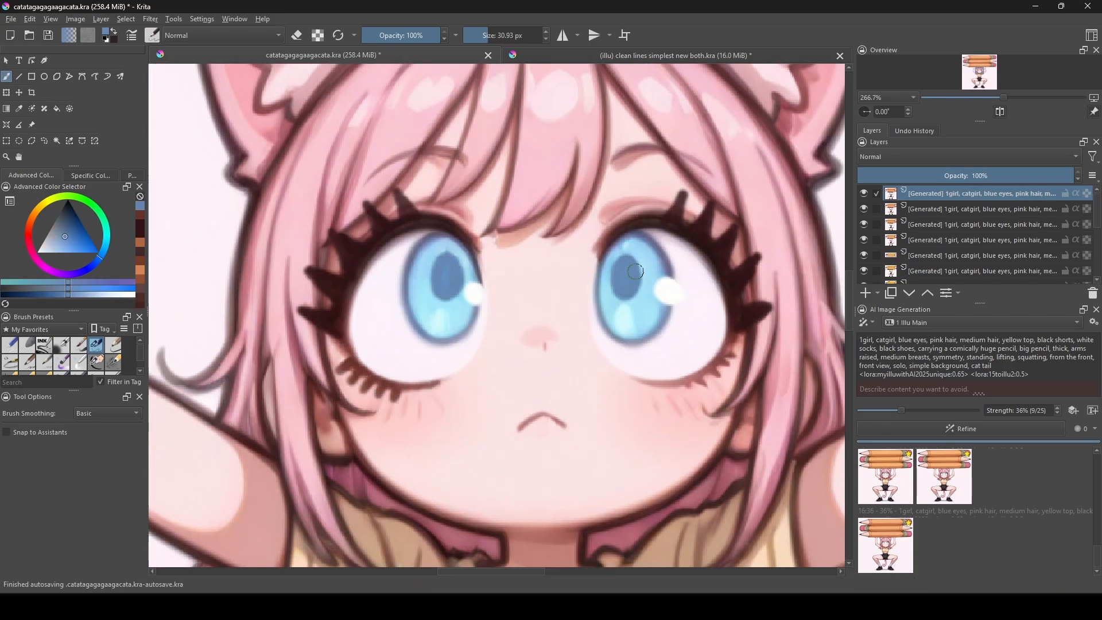
{"action": "left_click", "coordinate": [473, 291], "text": "ctrl"}
{"action": "left_click_drag", "start_coordinate": [471, 290], "coordinate": [474, 298]}
{"action": "left_click", "coordinate": [623, 319], "text": "ctrl"}
{"action": "left_click_drag", "start_coordinate": [624, 313], "coordinate": [627, 327]}
{"action": "left_click_drag", "start_coordinate": [440, 317], "coordinate": [441, 328]}
{"action": "left_click", "coordinate": [665, 289], "text": "ctrl"}
{"action": "left_click_drag", "start_coordinate": [627, 250], "coordinate": [631, 255]}
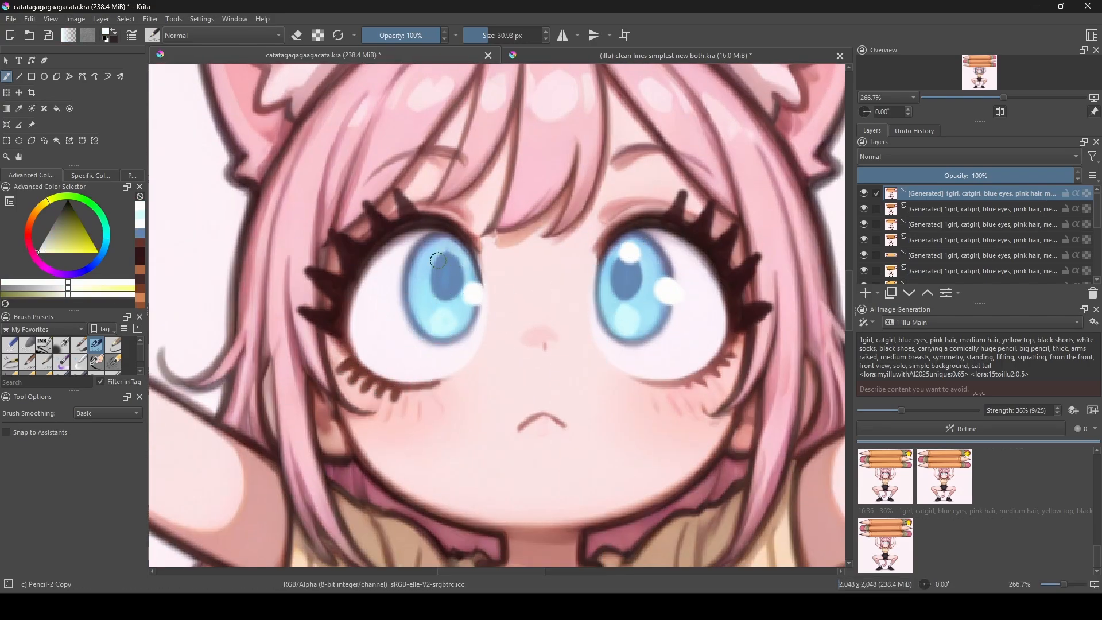
Deepen the shaded hair behind the side lock next to the cheek with sampled hair colours.
{"action": "left_click_drag", "start_coordinate": [394, 401], "coordinate": [468, 332]}
{"action": "left_click", "coordinate": [398, 285], "text": "ctrl"}
{"action": "left_click_drag", "start_coordinate": [400, 317], "coordinate": [434, 419]}
{"action": "mouse_move", "coordinate": [412, 336]}
{"action": "left_mouse_down"}
{"action": "mouse_move", "coordinate": [389, 374]}
{"action": "mouse_move", "coordinate": [397, 347]}
{"action": "left_mouse_up"}
{"action": "left_click", "coordinate": [396, 339], "text": "ctrl"}
Draw dark strand lines through the side hair beside the face with sampled outline colours.
{"action": "left_click", "coordinate": [306, 315], "text": "ctrl"}
{"action": "left_click_drag", "start_coordinate": [342, 291], "coordinate": [347, 365]}
{"action": "mouse_move", "coordinate": [347, 328]}
{"action": "left_mouse_down"}
{"action": "mouse_move", "coordinate": [339, 223]}
{"action": "mouse_move", "coordinate": [339, 341]}
{"action": "left_mouse_up"}
{"action": "left_click", "coordinate": [349, 212], "text": "ctrl"}
{"action": "left_click", "coordinate": [346, 380], "text": "ctrl"}
{"action": "left_click_drag", "start_coordinate": [349, 280], "coordinate": [348, 373]}
{"action": "key", "text": "m"}
{"action": "mouse_move", "coordinate": [554, 367]}
{"action": "left_mouse_down"}
{"action": "mouse_move", "coordinate": [593, 344]}
{"action": "mouse_move", "coordinate": [598, 402]}
{"action": "mouse_move", "coordinate": [620, 351]}
{"action": "left_mouse_up"}
{"action": "left_click", "coordinate": [599, 387], "text": "ctrl"}
{"action": "left_click", "coordinate": [602, 396], "text": "ctrl"}
{"action": "left_click_drag", "start_coordinate": [596, 242], "coordinate": [633, 366]}
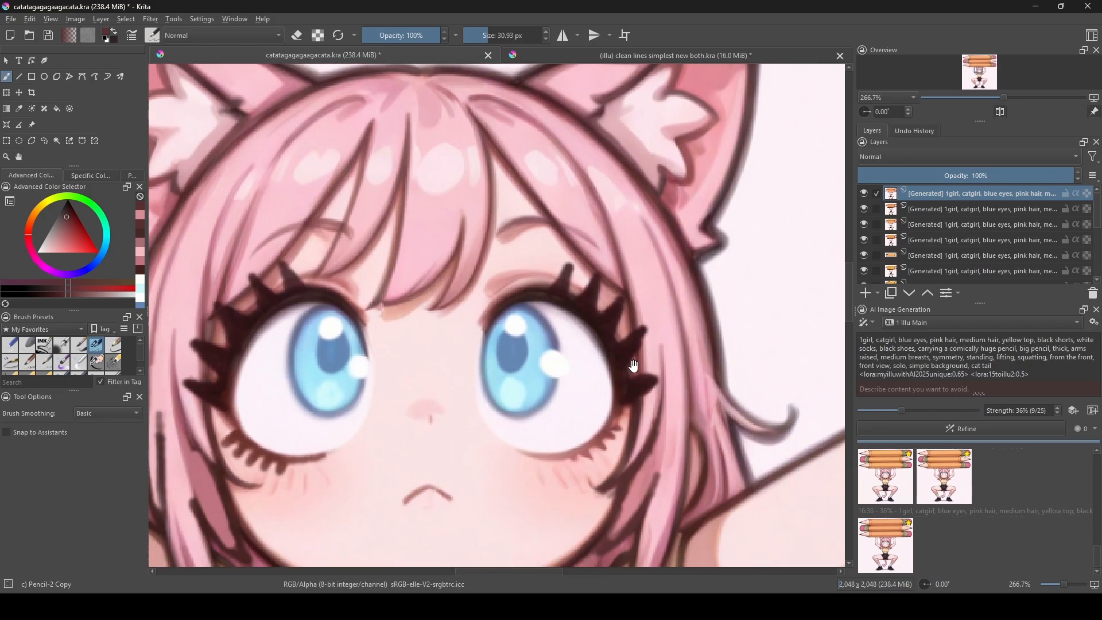
Paint sampled skin tones on the forehead beneath and between the bangs.
{"action": "left_click", "coordinate": [383, 311], "text": "ctrl"}
{"action": "left_click_drag", "start_coordinate": [430, 311], "coordinate": [475, 286]}
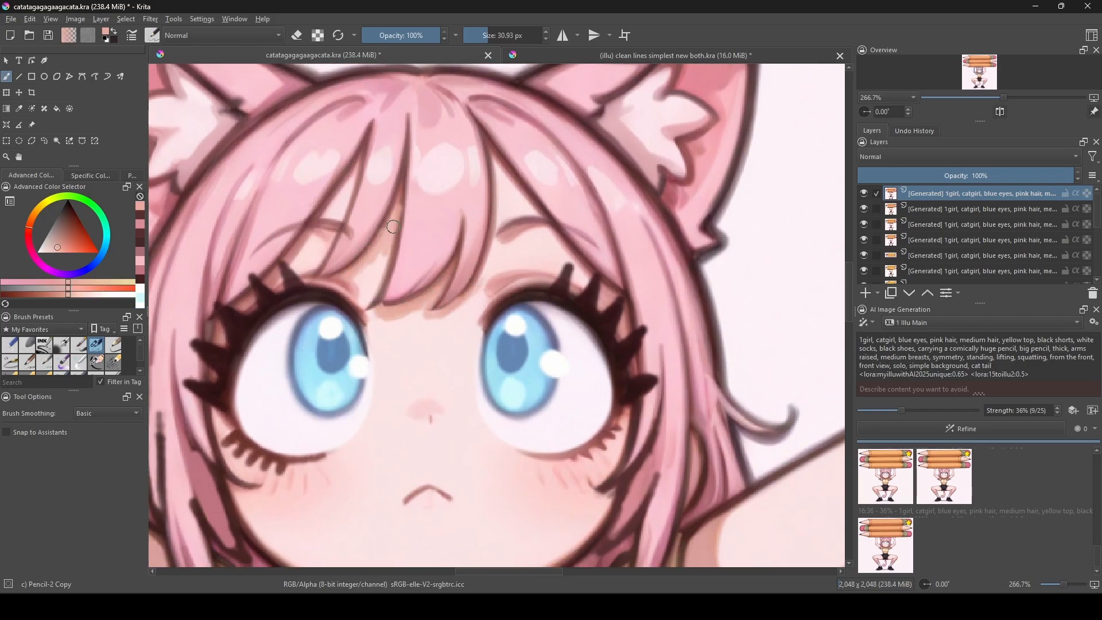
{"action": "left_click_drag", "start_coordinate": [325, 213], "coordinate": [346, 184]}
{"action": "left_click_drag", "start_coordinate": [428, 268], "coordinate": [433, 275]}
{"action": "left_click_drag", "start_coordinate": [505, 224], "coordinate": [586, 276]}
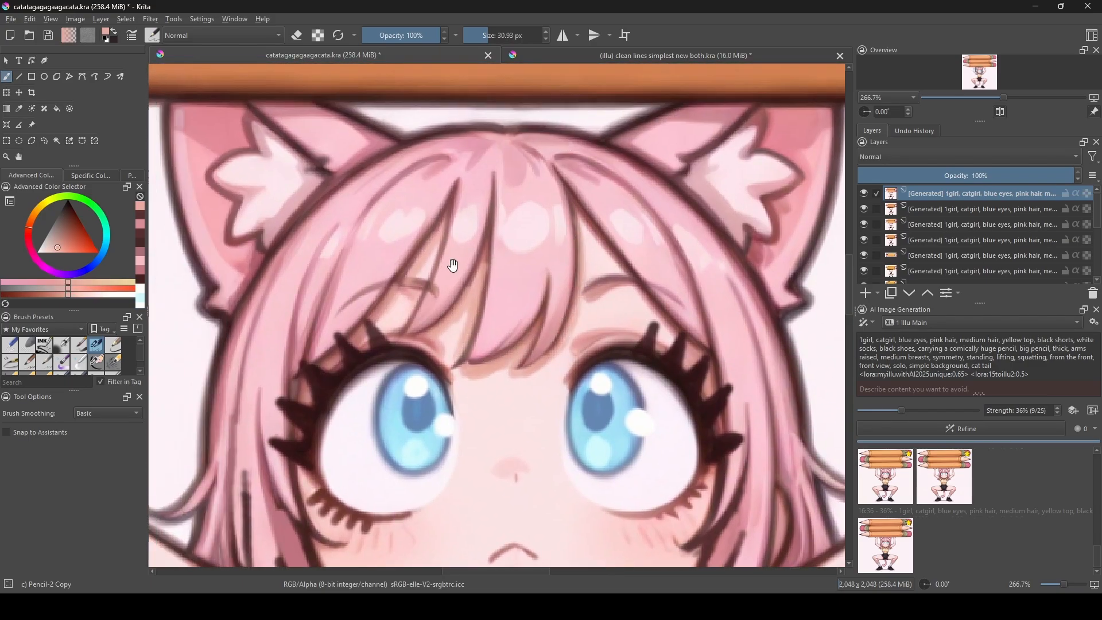
Paint pale pink highlights on the hair on both sides of the bangs.
{"action": "left_click", "coordinate": [395, 229], "text": "ctrl"}
{"action": "left_click_drag", "start_coordinate": [373, 223], "coordinate": [362, 246]}
{"action": "left_click_drag", "start_coordinate": [687, 244], "coordinate": [715, 262]}
{"action": "left_click_drag", "start_coordinate": [293, 187], "coordinate": [412, 270]}
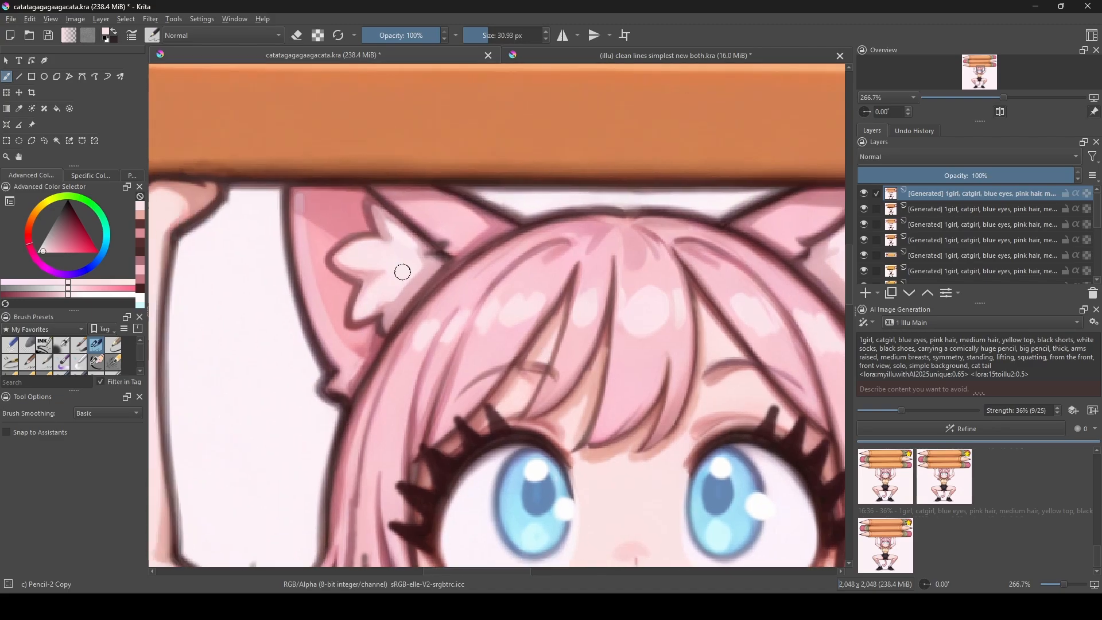
Clean up the ragged line and inner fur of the cat ear on the left with sampled ear colours.
{"action": "left_click", "coordinate": [434, 238], "text": "ctrl"}
{"action": "left_click", "coordinate": [408, 225], "text": "ctrl"}
{"action": "mouse_move", "coordinate": [435, 233]}
{"action": "left_mouse_down"}
{"action": "mouse_move", "coordinate": [407, 222]}
{"action": "mouse_move", "coordinate": [426, 253]}
{"action": "mouse_move", "coordinate": [403, 236]}
{"action": "left_mouse_up"}
{"action": "left_click", "coordinate": [426, 252], "text": "ctrl"}
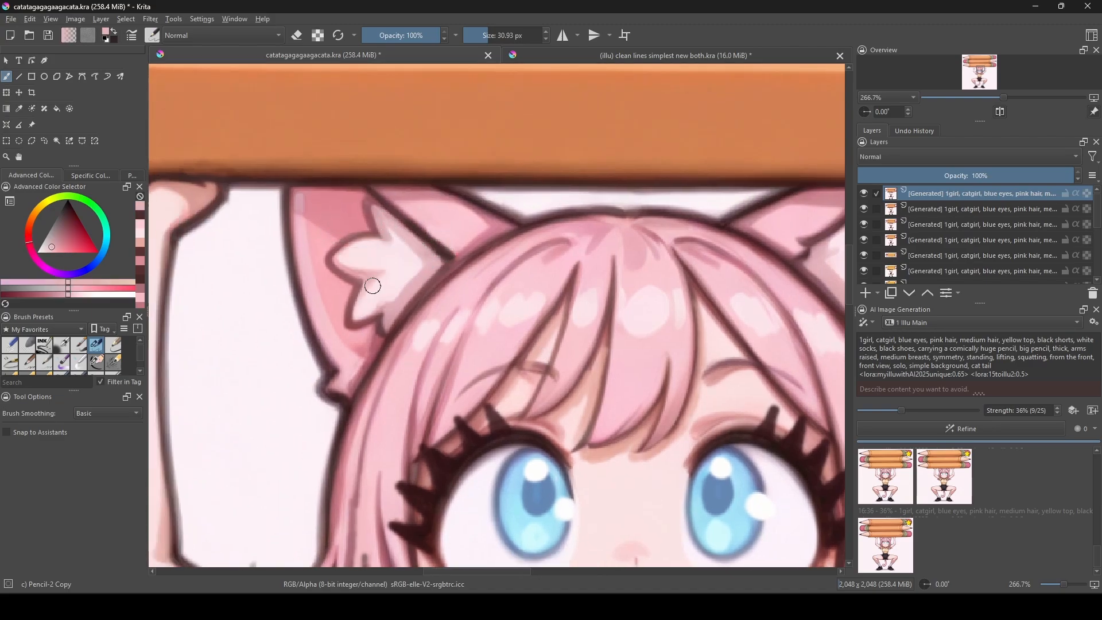
{"action": "left_click_drag", "start_coordinate": [348, 410], "coordinate": [363, 340]}
{"action": "left_click", "coordinate": [362, 345], "text": "ctrl"}
{"action": "left_click_drag", "start_coordinate": [387, 295], "coordinate": [485, 192]}
Strengthen the dark outline between the hair and the shirt collar using the sampled outline colour.
{"action": "mouse_move", "coordinate": [358, 391]}
{"action": "left_mouse_down"}
{"action": "mouse_move", "coordinate": [355, 264]}
{"action": "mouse_move", "coordinate": [251, 36]}
{"action": "left_mouse_up"}
{"action": "left_click", "coordinate": [441, 334], "text": "ctrl"}
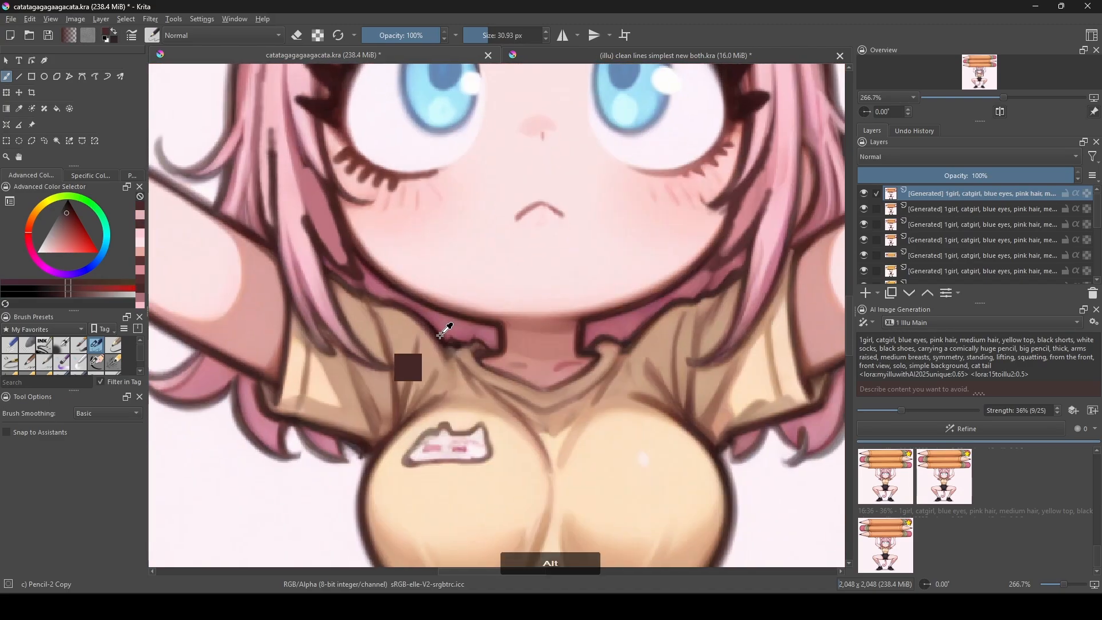
{"action": "left_click_drag", "start_coordinate": [453, 340], "coordinate": [483, 343]}
Repaint the cat badge on the shirt and give it a simple smiling face.
{"action": "mouse_move", "coordinate": [470, 398]}
{"action": "left_mouse_down"}
{"action": "mouse_move", "coordinate": [477, 337]}
{"action": "mouse_move", "coordinate": [505, 300]}
{"action": "left_mouse_up"}
{"action": "left_click", "coordinate": [457, 342], "text": "ctrl"}
{"action": "mouse_move", "coordinate": [459, 351]}
{"action": "left_mouse_down"}
{"action": "mouse_move", "coordinate": [513, 363]}
{"action": "mouse_move", "coordinate": [498, 347]}
{"action": "left_mouse_up"}
{"action": "left_click", "coordinate": [514, 364], "text": "ctrl"}
{"action": "left_click_drag", "start_coordinate": [472, 341], "coordinate": [540, 385]}
{"action": "scroll", "coordinate": [456, 299], "scroll_direction": "down", "scroll_amount": 3}
{"action": "scroll", "coordinate": [494, 466], "scroll_direction": "up", "scroll_amount": 4}
{"action": "left_click", "coordinate": [526, 365], "text": "ctrl"}
Retouch the laces of the shoe on the left with sampled dark tones.
{"action": "scroll", "coordinate": [522, 373], "scroll_direction": "down", "scroll_amount": 2}
{"action": "left_click", "coordinate": [396, 373], "text": "ctrl"}
{"action": "scroll", "coordinate": [394, 374], "scroll_direction": "down", "scroll_amount": 2}
{"action": "left_click_drag", "start_coordinate": [403, 374], "coordinate": [369, 221]}
{"action": "scroll", "coordinate": [402, 476], "scroll_direction": "up", "scroll_amount": 2}
{"action": "left_click", "coordinate": [423, 390], "text": "ctrl"}
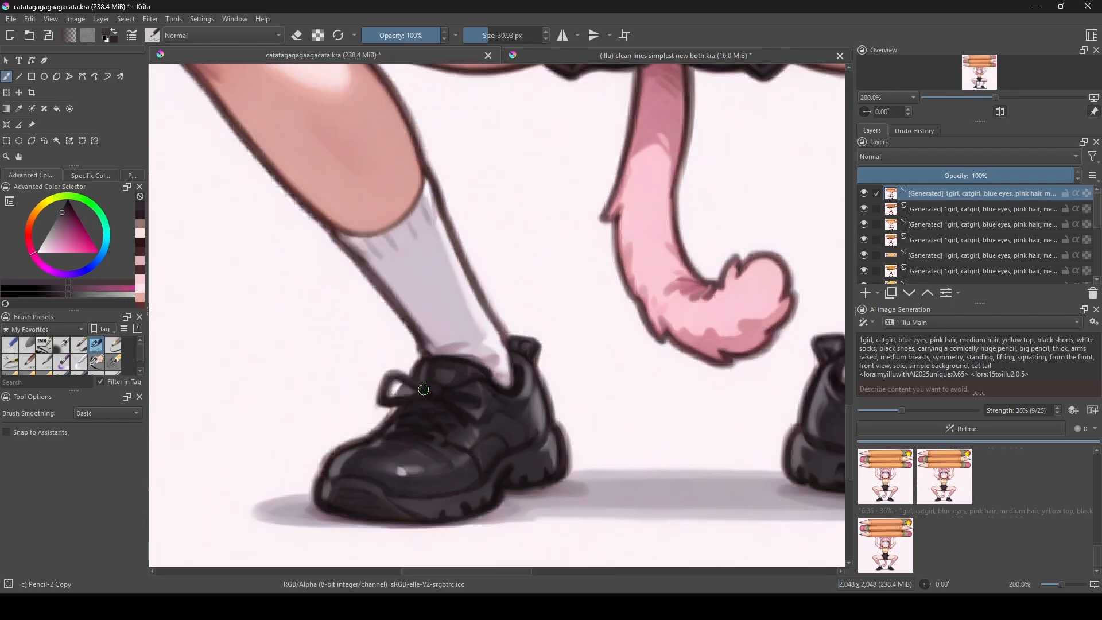
{"action": "left_click", "coordinate": [430, 396], "text": "ctrl"}
{"action": "mouse_move", "coordinate": [423, 389]}
{"action": "left_mouse_down"}
{"action": "mouse_move", "coordinate": [392, 373]}
{"action": "mouse_move", "coordinate": [481, 422]}
{"action": "left_mouse_up"}
{"action": "left_click_drag", "start_coordinate": [432, 390], "coordinate": [422, 394]}
Retouch the laces of the shoe on the right and dab a sampled shoe tone onto the footwear.
{"action": "mouse_move", "coordinate": [665, 404]}
{"action": "left_mouse_down"}
{"action": "mouse_move", "coordinate": [325, 418]}
{"action": "mouse_move", "coordinate": [271, 434]}
{"action": "left_mouse_up"}
{"action": "left_click_drag", "start_coordinate": [492, 446], "coordinate": [491, 416]}
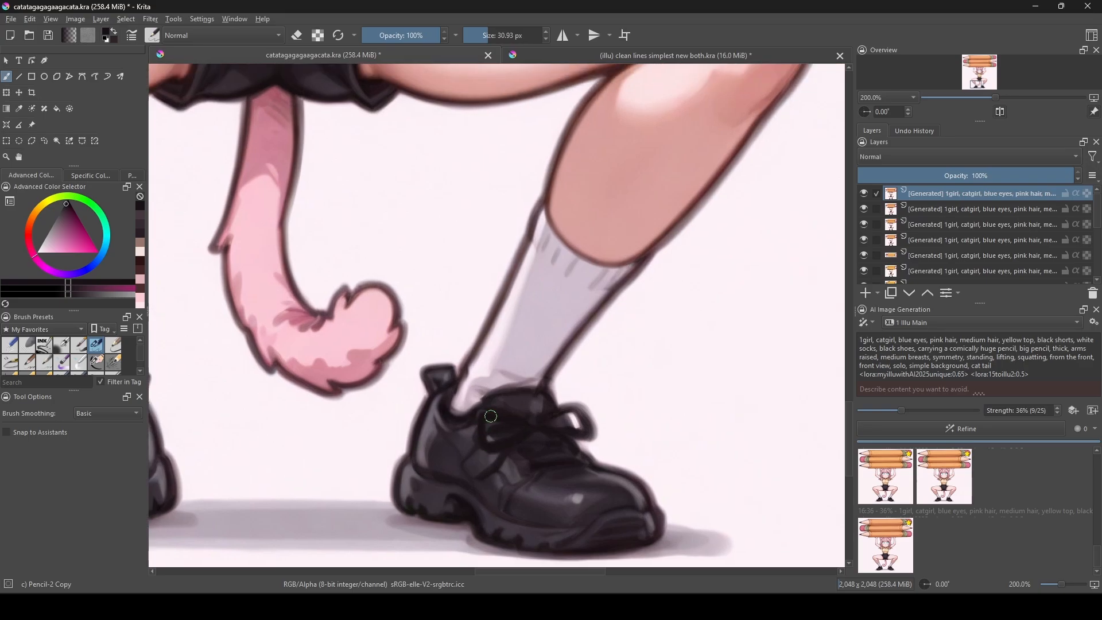
{"action": "left_click", "coordinate": [576, 498], "text": "ctrl"}
{"action": "left_click_drag", "start_coordinate": [304, 420], "coordinate": [703, 364]}
{"action": "left_click_drag", "start_coordinate": [411, 448], "coordinate": [422, 447]}
Draw dark strand lines in the hair lock on the right of the face with the sampled outline colour.
{"action": "scroll", "coordinate": [425, 441], "scroll_direction": "down", "scroll_amount": 1}
{"action": "mouse_move", "coordinate": [519, 310]}
{"action": "left_mouse_down"}
{"action": "mouse_move", "coordinate": [372, 384]}
{"action": "mouse_move", "coordinate": [373, 505]}
{"action": "left_mouse_up"}
{"action": "left_click_drag", "start_coordinate": [594, 184], "coordinate": [591, 580]}
{"action": "scroll", "coordinate": [379, 402], "scroll_direction": "up", "scroll_amount": 2}
{"action": "left_click", "coordinate": [398, 392], "text": "ctrl"}
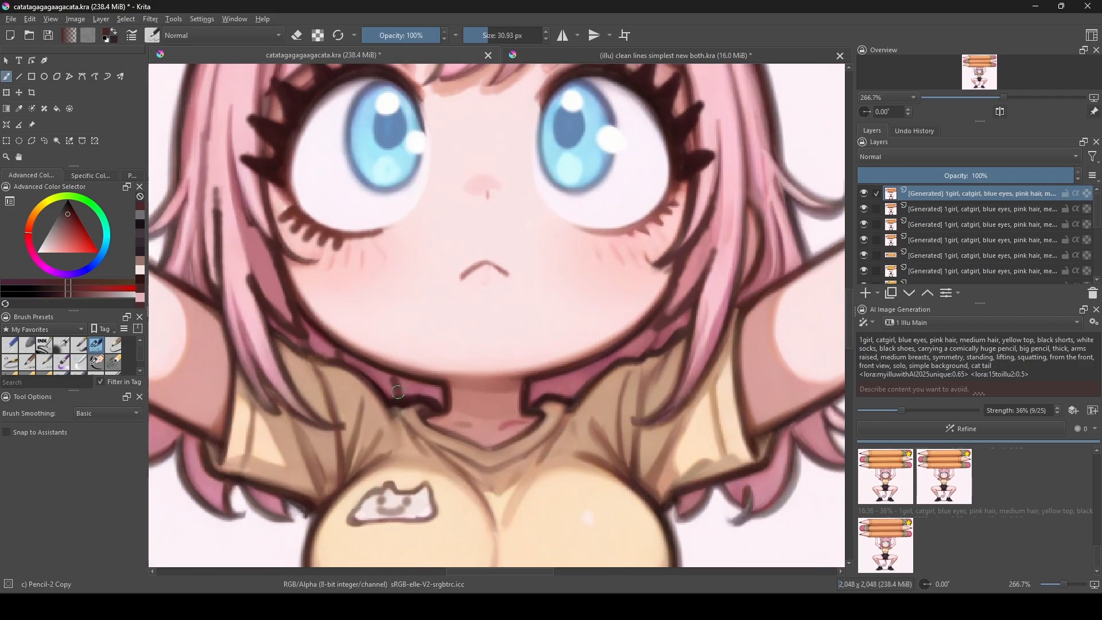
{"action": "left_click_drag", "start_coordinate": [715, 287], "coordinate": [605, 442]}
{"action": "left_click", "coordinate": [649, 342], "text": "ctrl"}
{"action": "left_click_drag", "start_coordinate": [648, 345], "coordinate": [643, 439]}
{"action": "left_click_drag", "start_coordinate": [648, 324], "coordinate": [650, 430]}
{"action": "left_click", "coordinate": [635, 302], "text": "ctrl"}
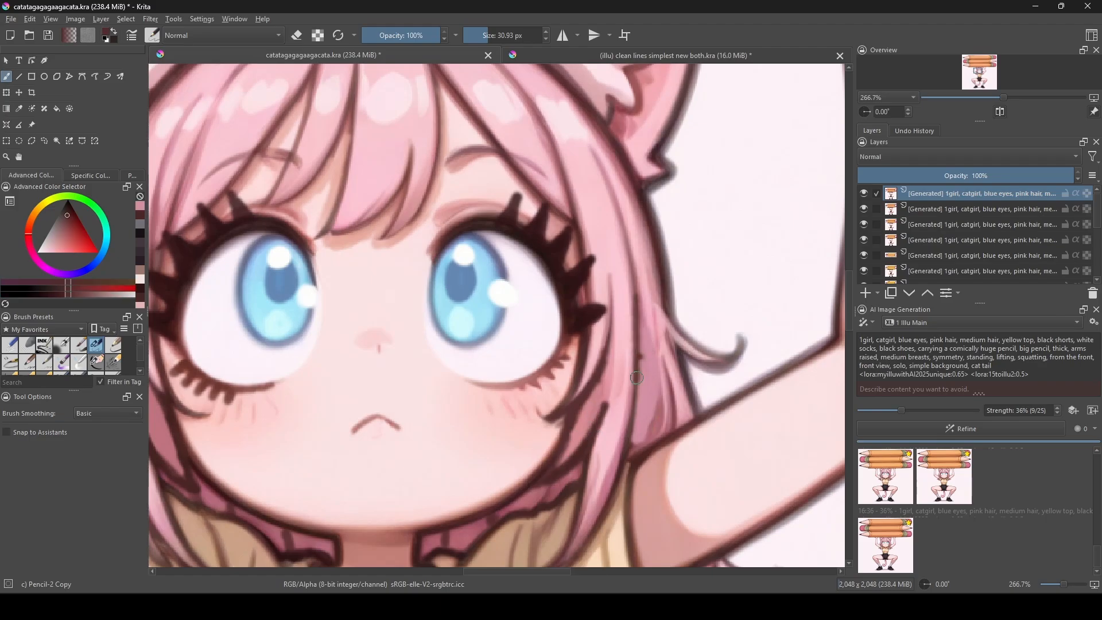
Add further long dark strand lines down the outer hair on the right of the face.
{"action": "left_click_drag", "start_coordinate": [617, 208], "coordinate": [639, 353]}
{"action": "left_click_drag", "start_coordinate": [649, 362], "coordinate": [649, 439]}
{"action": "left_click_drag", "start_coordinate": [670, 363], "coordinate": [671, 405]}
{"action": "left_click_drag", "start_coordinate": [637, 196], "coordinate": [647, 368]}
{"action": "left_click_drag", "start_coordinate": [629, 165], "coordinate": [628, 192]}
Shade the inside of the cat ears with a sampled darker pink.
{"action": "mouse_move", "coordinate": [401, 195]}
{"action": "left_mouse_down"}
{"action": "mouse_move", "coordinate": [503, 251]}
{"action": "mouse_move", "coordinate": [591, 251]}
{"action": "left_mouse_up"}
{"action": "left_click", "coordinate": [294, 233], "text": "ctrl"}
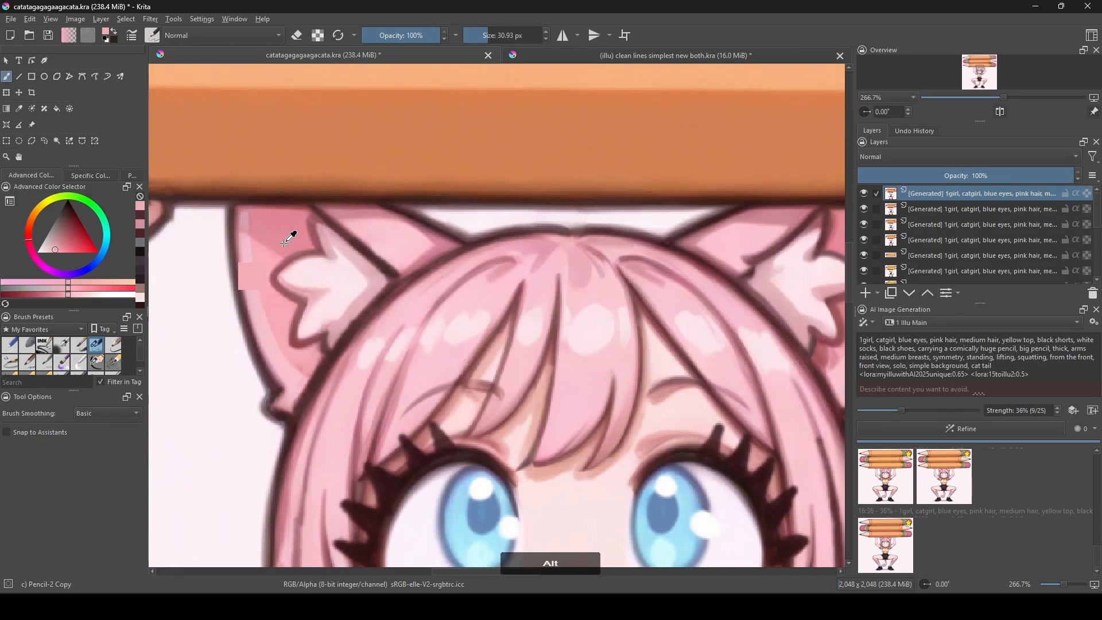
{"action": "mouse_move", "coordinate": [272, 262]}
{"action": "left_mouse_down"}
{"action": "mouse_move", "coordinate": [295, 355]}
{"action": "mouse_move", "coordinate": [319, 347]}
{"action": "left_mouse_up"}
{"action": "left_click_drag", "start_coordinate": [825, 353], "coordinate": [640, 393]}
{"action": "scroll", "coordinate": [545, 384], "scroll_direction": "down", "scroll_amount": 2}
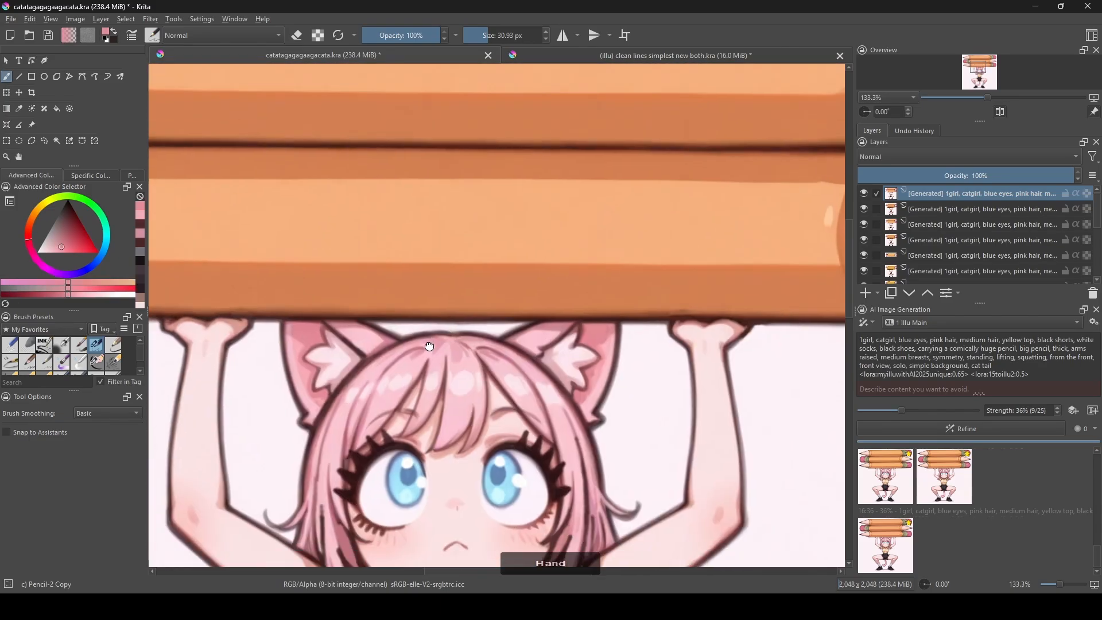
Paint vertical blush lines on both cheeks with a sampled blush pink.
{"action": "mouse_move", "coordinate": [390, 528]}
{"action": "left_mouse_down"}
{"action": "mouse_move", "coordinate": [424, 296]}
{"action": "mouse_move", "coordinate": [423, 318]}
{"action": "left_mouse_up"}
{"action": "scroll", "coordinate": [419, 309], "scroll_direction": "up", "scroll_amount": 2}
{"action": "left_click", "coordinate": [435, 296], "text": "ctrl"}
{"action": "left_click_drag", "start_coordinate": [445, 286], "coordinate": [439, 317]}
{"action": "left_click_drag", "start_coordinate": [461, 288], "coordinate": [458, 317]}
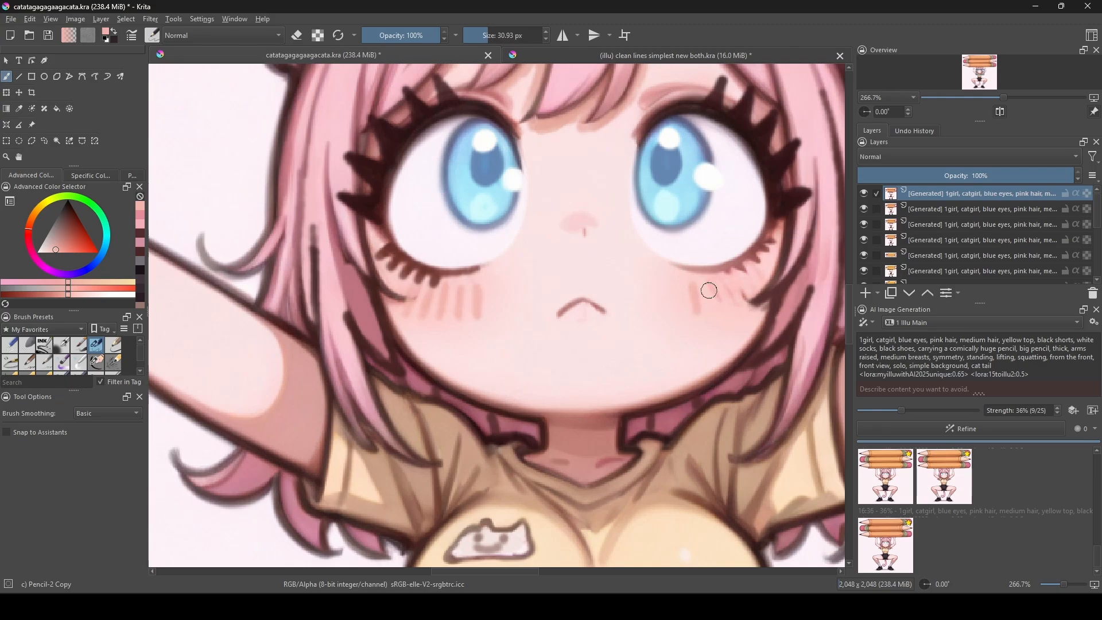
{"action": "left_click_drag", "start_coordinate": [709, 290], "coordinate": [714, 311]}
Darken the strand lines in the side locks on both sides of the face with sampled colours.
{"action": "left_click", "coordinate": [779, 292], "text": "ctrl"}
{"action": "mouse_move", "coordinate": [790, 201]}
{"action": "left_mouse_down"}
{"action": "mouse_move", "coordinate": [711, 295]}
{"action": "mouse_move", "coordinate": [714, 422]}
{"action": "left_mouse_up"}
{"action": "left_click_drag", "start_coordinate": [718, 256], "coordinate": [745, 310]}
{"action": "left_click_drag", "start_coordinate": [690, 229], "coordinate": [716, 259]}
{"action": "left_click", "coordinate": [548, 238], "text": "ctrl"}
{"action": "mouse_move", "coordinate": [568, 219]}
{"action": "left_mouse_down"}
{"action": "mouse_move", "coordinate": [571, 246]}
{"action": "mouse_move", "coordinate": [655, 265]}
{"action": "left_mouse_up"}
{"action": "left_click", "coordinate": [559, 373], "text": "ctrl"}
{"action": "left_click_drag", "start_coordinate": [314, 499], "coordinate": [340, 433]}
{"action": "left_click", "coordinate": [339, 428], "text": "ctrl"}
{"action": "left_click_drag", "start_coordinate": [301, 363], "coordinate": [337, 470]}
Trace the individual bangs across the forehead with thick dark brown outlines.
{"action": "mouse_move", "coordinate": [356, 316]}
{"action": "left_mouse_down"}
{"action": "mouse_move", "coordinate": [471, 185]}
{"action": "mouse_move", "coordinate": [496, 131]}
{"action": "left_mouse_up"}
{"action": "mouse_move", "coordinate": [497, 132]}
{"action": "left_mouse_down"}
{"action": "mouse_move", "coordinate": [440, 282]}
{"action": "mouse_move", "coordinate": [536, 124]}
{"action": "mouse_move", "coordinate": [494, 316]}
{"action": "left_mouse_up"}
{"action": "mouse_move", "coordinate": [495, 314]}
{"action": "left_mouse_down"}
{"action": "mouse_move", "coordinate": [588, 227]}
{"action": "mouse_move", "coordinate": [552, 324]}
{"action": "left_mouse_up"}
{"action": "left_click_drag", "start_coordinate": [554, 322], "coordinate": [615, 147]}
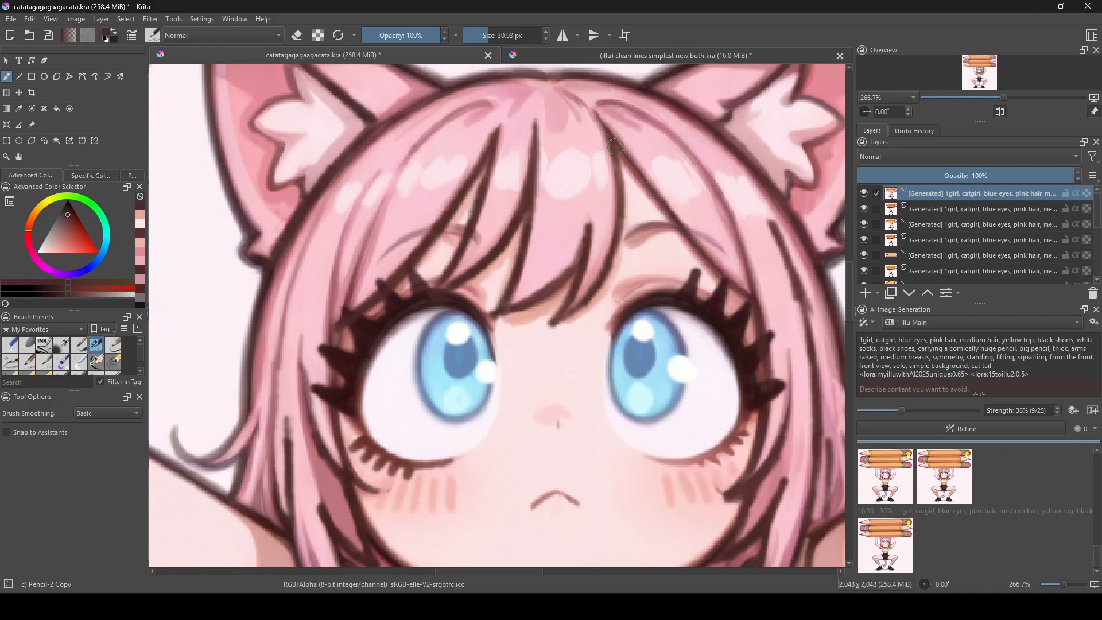
Refine the whole image with the 2 Illu Small Changes style at 32% strength and apply the result.
{"action": "scroll", "coordinate": [620, 172], "scroll_direction": "down", "scroll_amount": 5}
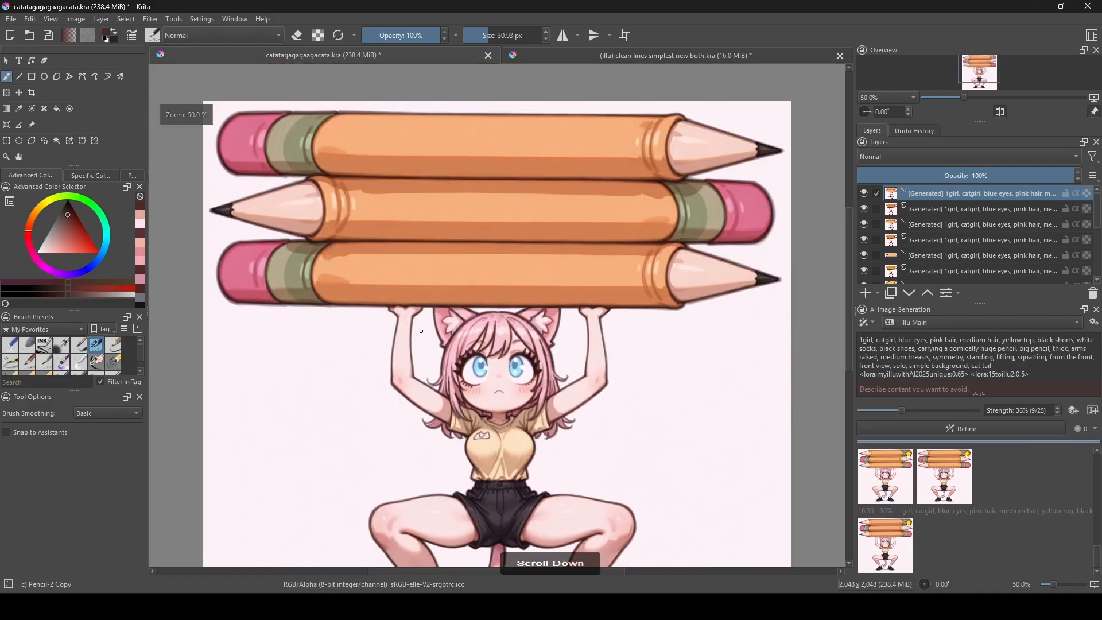
{"action": "left_click", "coordinate": [903, 323]}
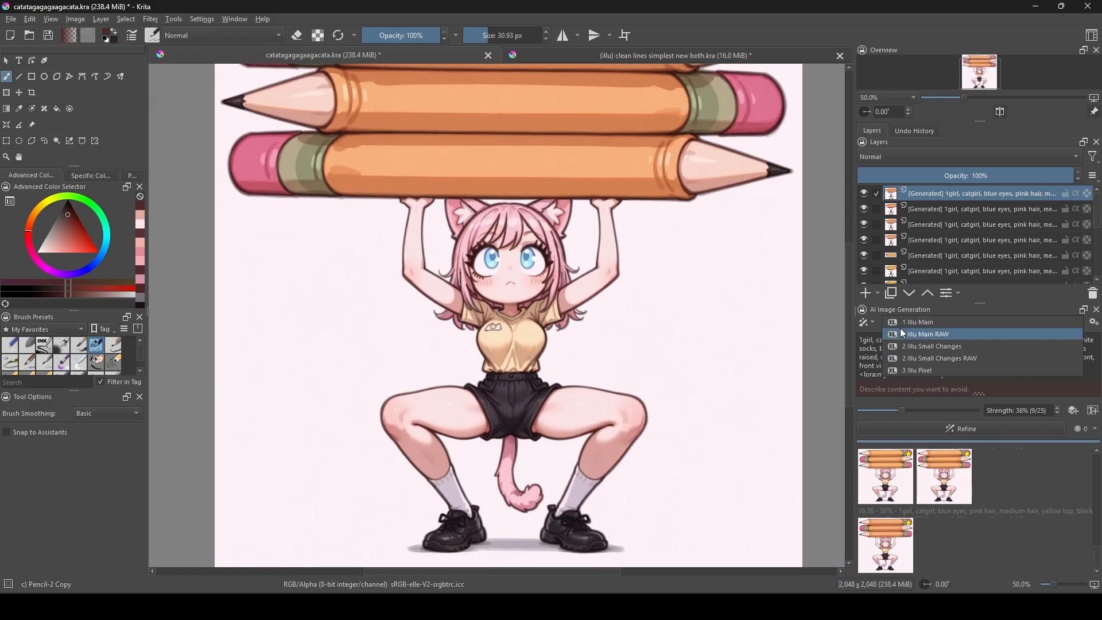
{"action": "left_click", "coordinate": [906, 335]}
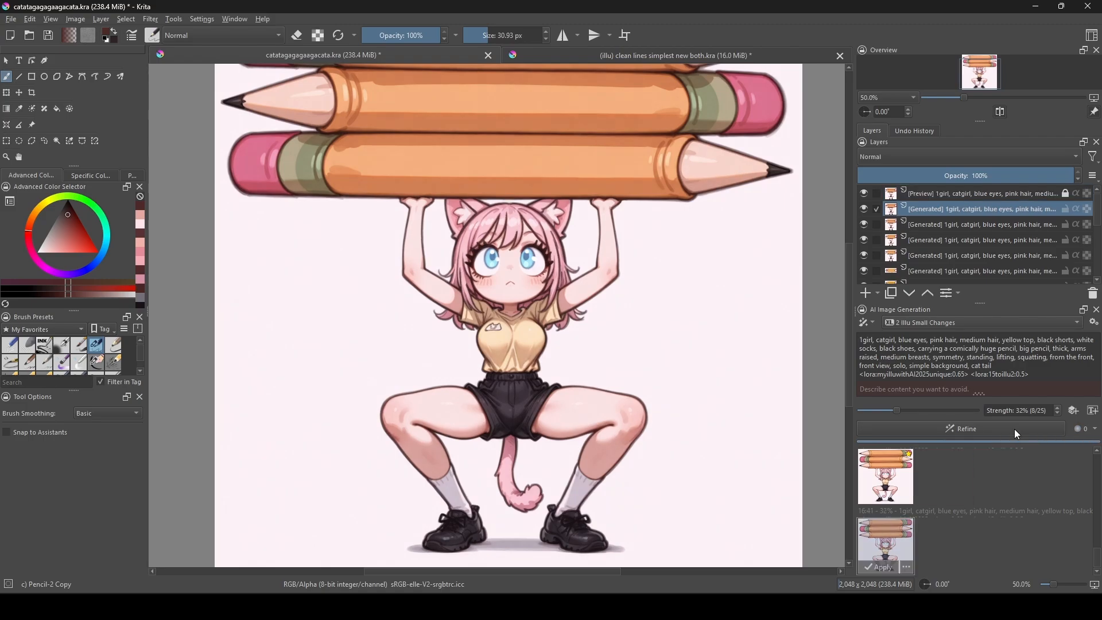
With a 24.90 px brush, redraw the lower lash lines under both eyes in sampled dark brown.
{"action": "scroll", "coordinate": [482, 269], "scroll_direction": "up", "scroll_amount": 5}
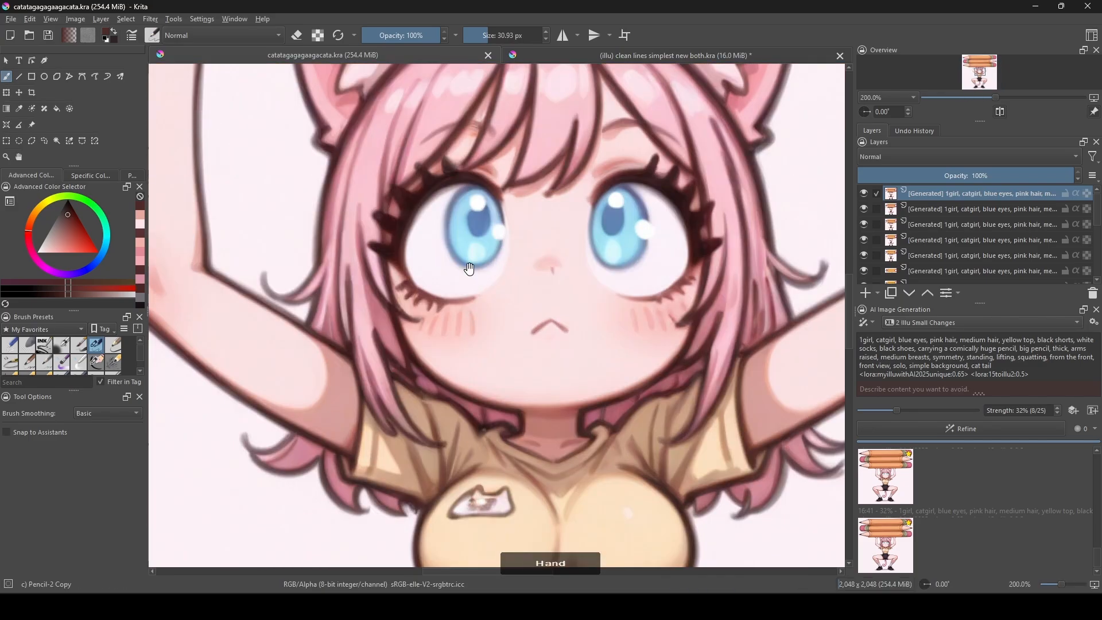
{"action": "left_click", "coordinate": [401, 314], "text": "alt"}
{"action": "left_click", "coordinate": [402, 306], "text": "alt"}
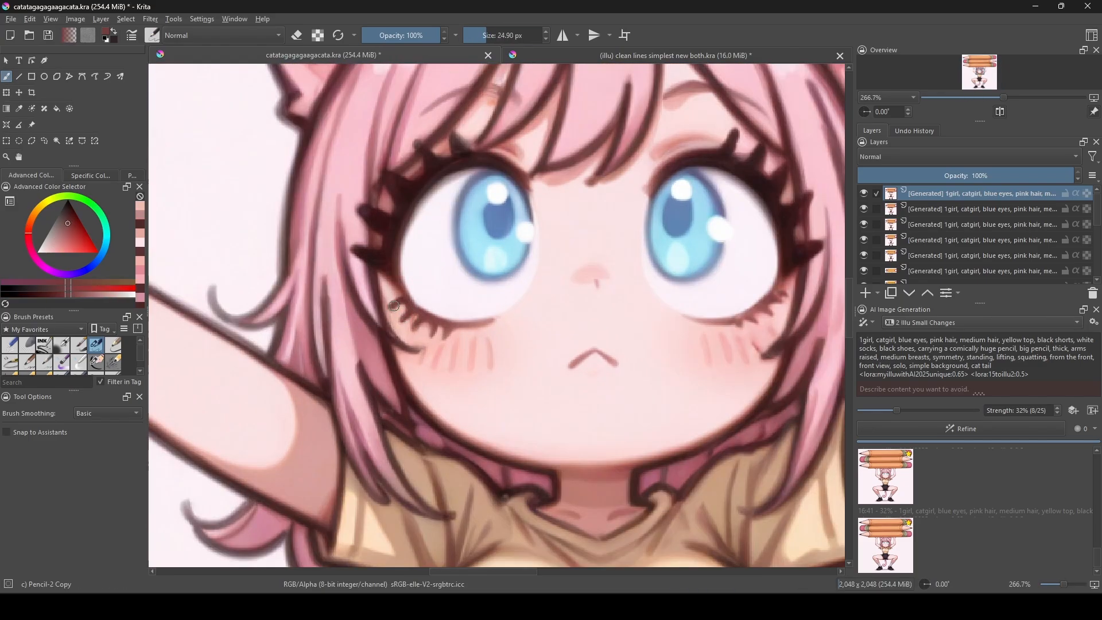
{"action": "left_click_drag", "start_coordinate": [449, 333], "coordinate": [491, 323]}
{"action": "left_click_drag", "start_coordinate": [722, 325], "coordinate": [604, 389]}
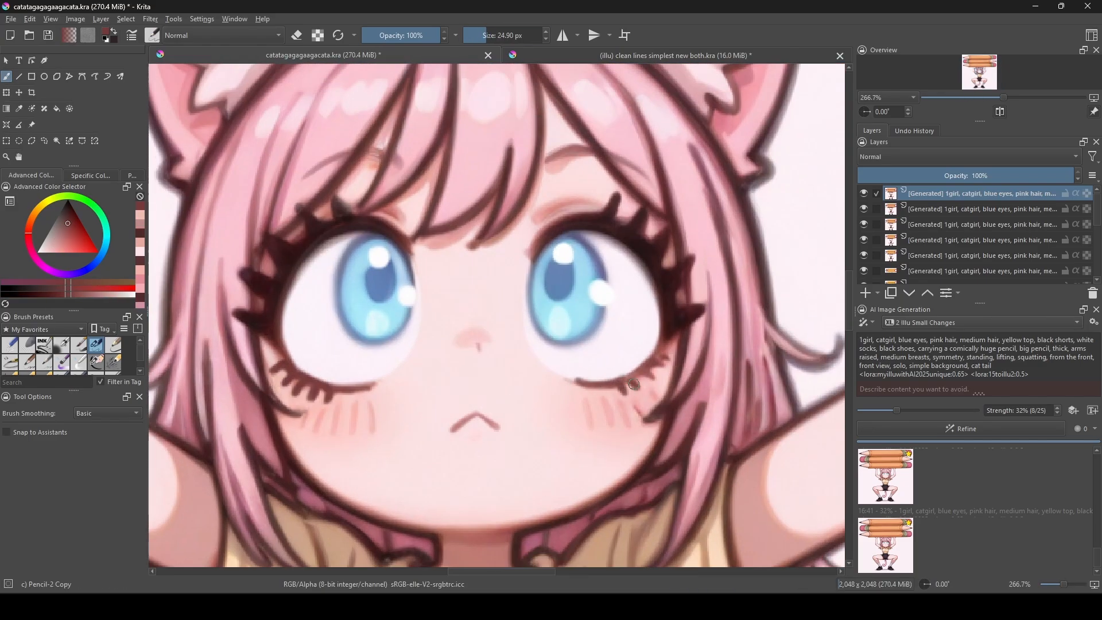
{"action": "left_click", "coordinate": [633, 407], "text": "alt"}
Sharpen the dark tips of the bangs and brighten the hair highlights with a sampled pale pink.
{"action": "mouse_move", "coordinate": [408, 193]}
{"action": "left_mouse_down"}
{"action": "mouse_move", "coordinate": [512, 334]}
{"action": "mouse_move", "coordinate": [491, 345]}
{"action": "left_mouse_up"}
{"action": "mouse_move", "coordinate": [589, 363]}
{"action": "left_mouse_down"}
{"action": "mouse_move", "coordinate": [570, 387]}
{"action": "mouse_move", "coordinate": [579, 388]}
{"action": "left_mouse_up"}
{"action": "left_click", "coordinate": [607, 363], "text": "alt"}
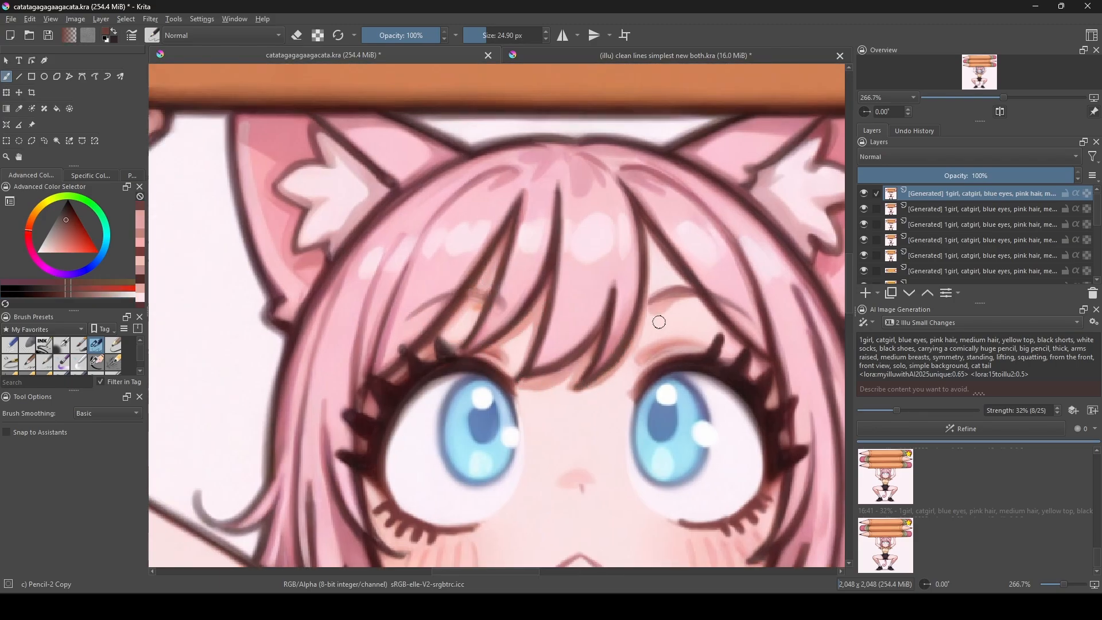
{"action": "left_click_drag", "start_coordinate": [429, 199], "coordinate": [366, 258]}
{"action": "left_click", "coordinate": [336, 336], "text": "alt"}
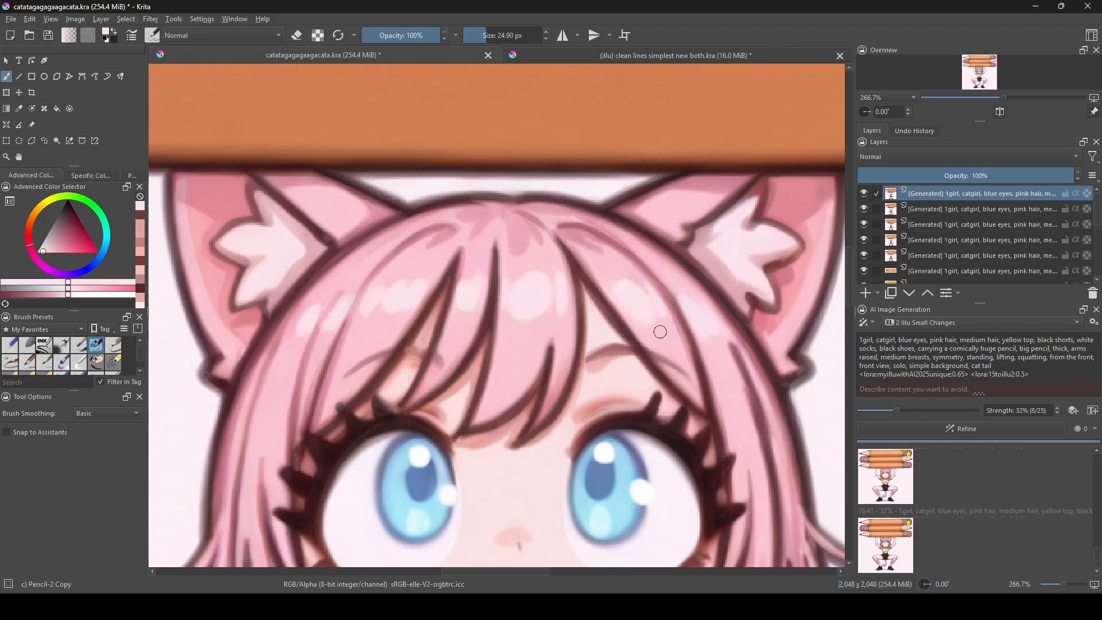
Redraw the small cat-face logo on the shirt with an 8.55 px brush in a sampled brown.
{"action": "scroll", "coordinate": [551, 387], "scroll_direction": "down", "scroll_amount": 3}
{"action": "mouse_move", "coordinate": [551, 387]}
{"action": "left_mouse_down"}
{"action": "mouse_move", "coordinate": [295, 503]}
{"action": "mouse_move", "coordinate": [571, 84]}
{"action": "left_mouse_up"}
{"action": "scroll", "coordinate": [504, 277], "scroll_direction": "up", "scroll_amount": 1}
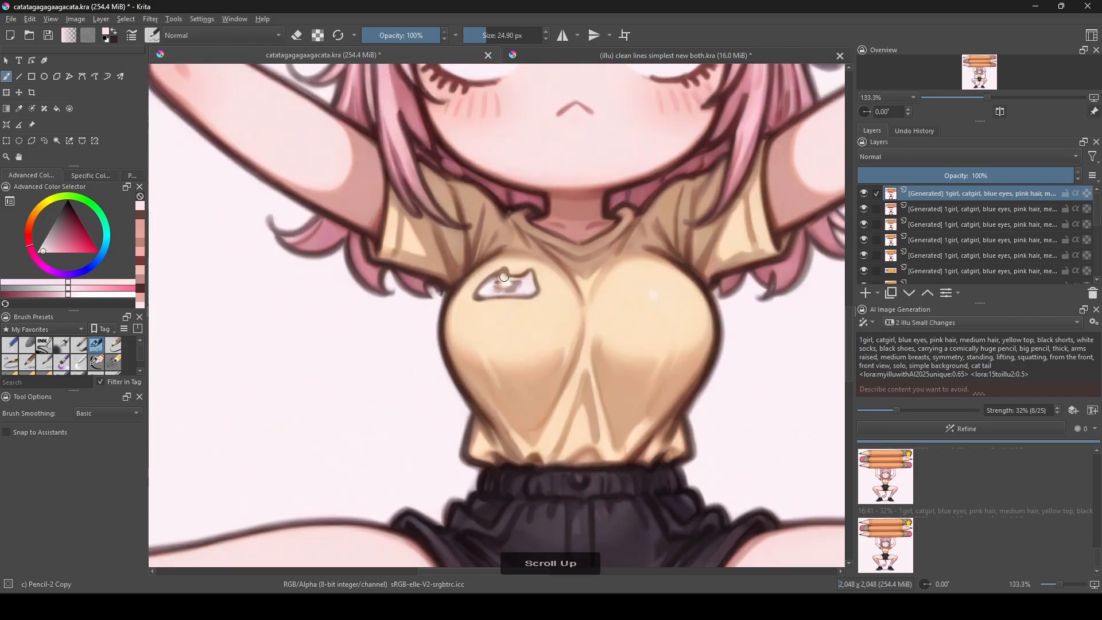
{"action": "scroll", "coordinate": [504, 277], "scroll_direction": "up", "scroll_amount": 3}
{"action": "left_click", "coordinate": [552, 258], "text": "alt"}
{"action": "left_click", "coordinate": [478, 35]}
{"action": "left_click_drag", "start_coordinate": [499, 276], "coordinate": [546, 277]}
{"action": "mouse_move", "coordinate": [515, 284]}
{"action": "left_mouse_down"}
{"action": "mouse_move", "coordinate": [534, 282]}
{"action": "mouse_move", "coordinate": [515, 284]}
{"action": "left_mouse_up"}
{"action": "left_click_drag", "start_coordinate": [498, 278], "coordinate": [505, 274]}
Reinforce the outline of the curled tail tip in dark brown with a 15.30 px brush.
{"action": "scroll", "coordinate": [462, 213], "scroll_direction": "down", "scroll_amount": 1}
{"action": "scroll", "coordinate": [462, 213], "scroll_direction": "down", "scroll_amount": 4}
{"action": "scroll", "coordinate": [574, 436], "scroll_direction": "up", "scroll_amount": 4}
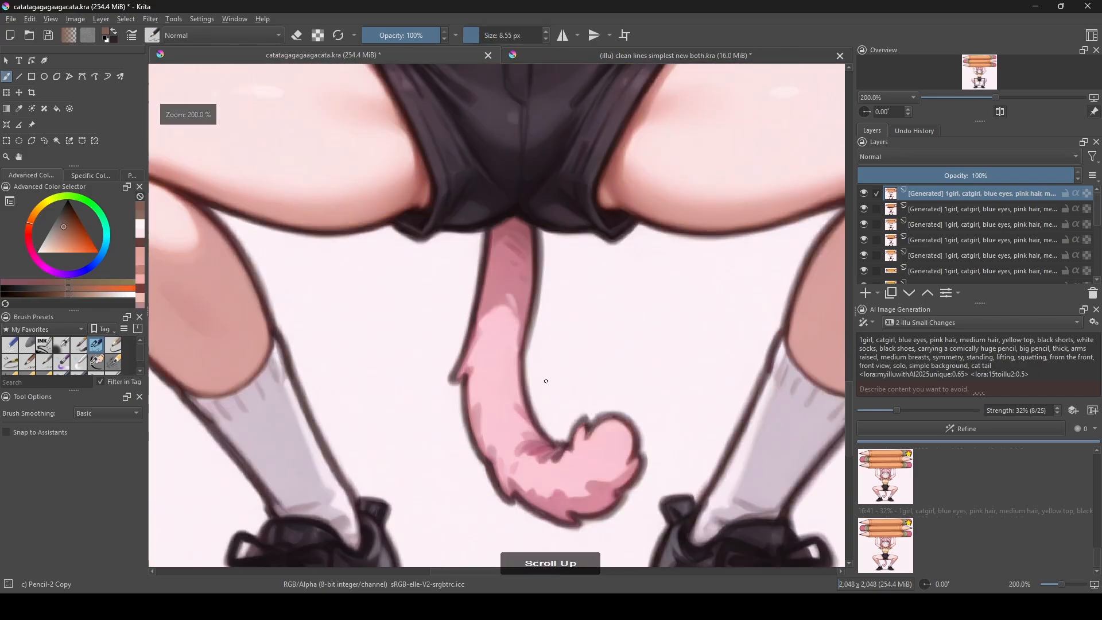
{"action": "left_click", "coordinate": [483, 35]}
{"action": "mouse_move", "coordinate": [546, 463]}
{"action": "left_mouse_down"}
{"action": "mouse_move", "coordinate": [581, 422]}
{"action": "mouse_move", "coordinate": [628, 421]}
{"action": "left_mouse_up"}
{"action": "scroll", "coordinate": [583, 396], "scroll_direction": "down", "scroll_amount": 3}
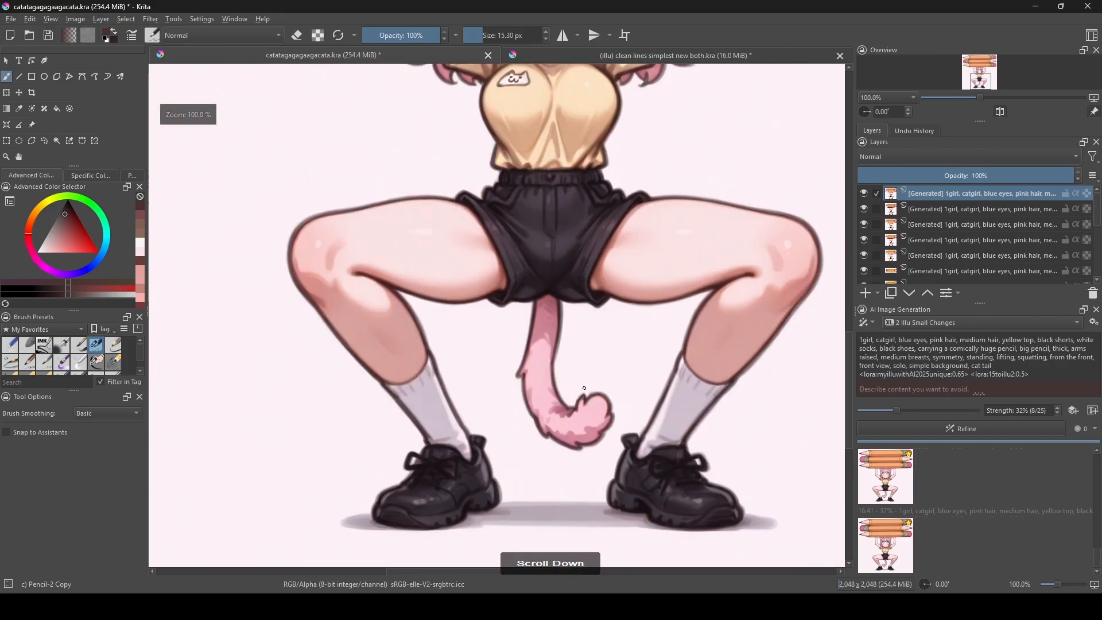
{"action": "scroll", "coordinate": [316, 259], "scroll_direction": "up", "scroll_amount": 1}
{"action": "left_click", "coordinate": [331, 308], "text": "alt"}
{"action": "scroll", "coordinate": [331, 308], "scroll_direction": "down", "scroll_amount": 1}
{"action": "scroll", "coordinate": [648, 270], "scroll_direction": "up", "scroll_amount": 3}
{"action": "scroll", "coordinate": [560, 332], "scroll_direction": "down", "scroll_amount": 6}
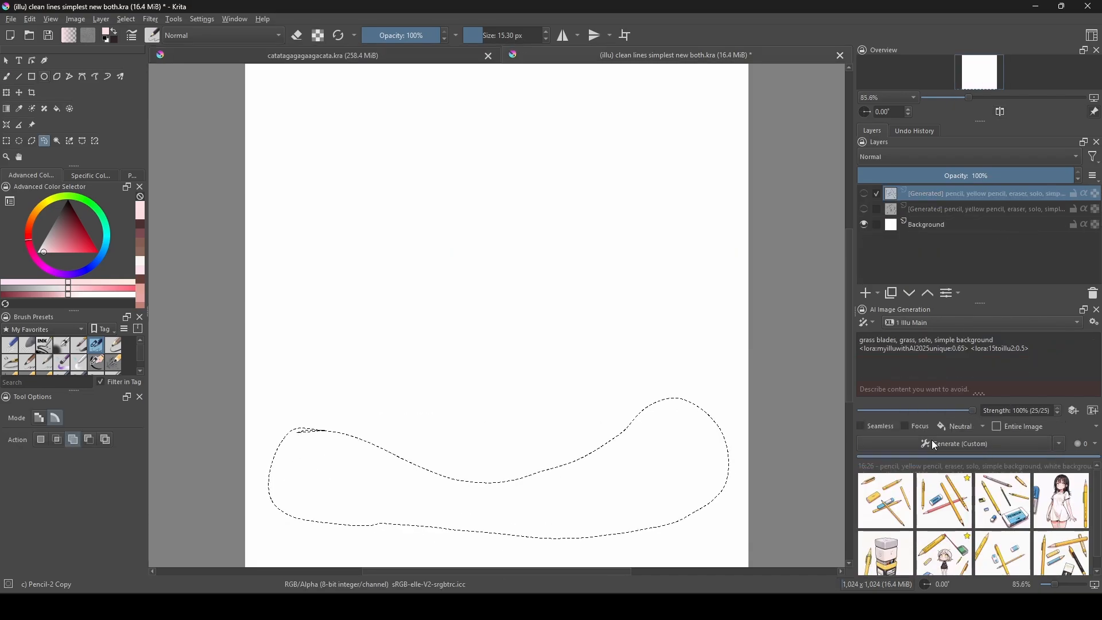
Append ", white background" to the grass prompt, generate it in the selected area, compare the results and apply the sixth one.
{"action": "type", "text": ", white background"}
{"action": "key", "text": "Return"}
{"action": "left_click", "coordinate": [1006, 446]}
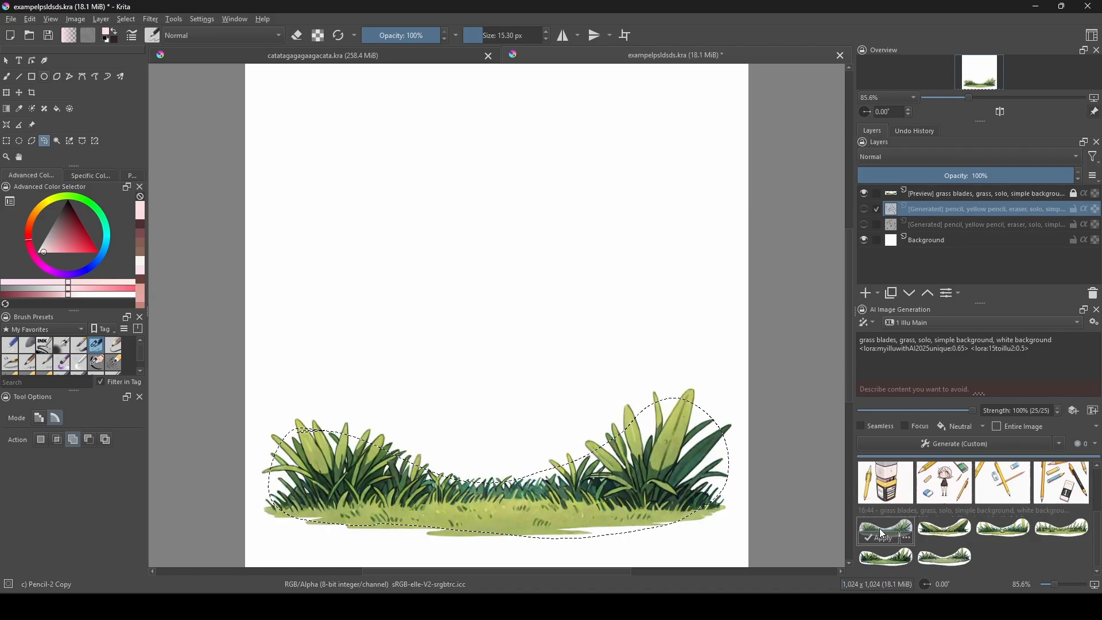
{"action": "mouse_move", "coordinate": [961, 533]}
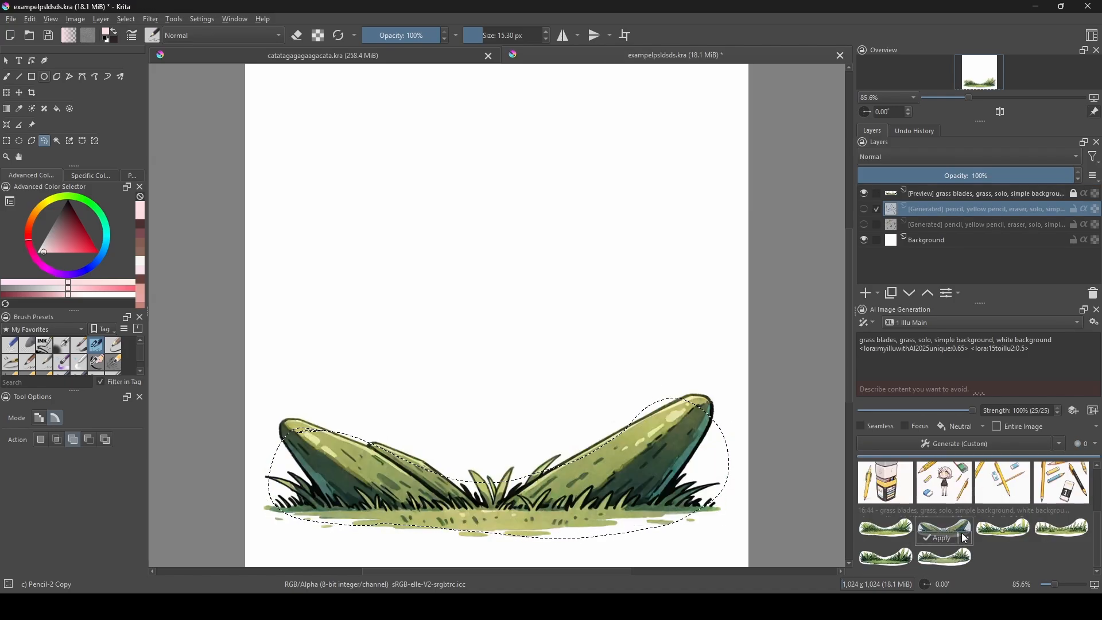
{"action": "mouse_move", "coordinate": [898, 559]}
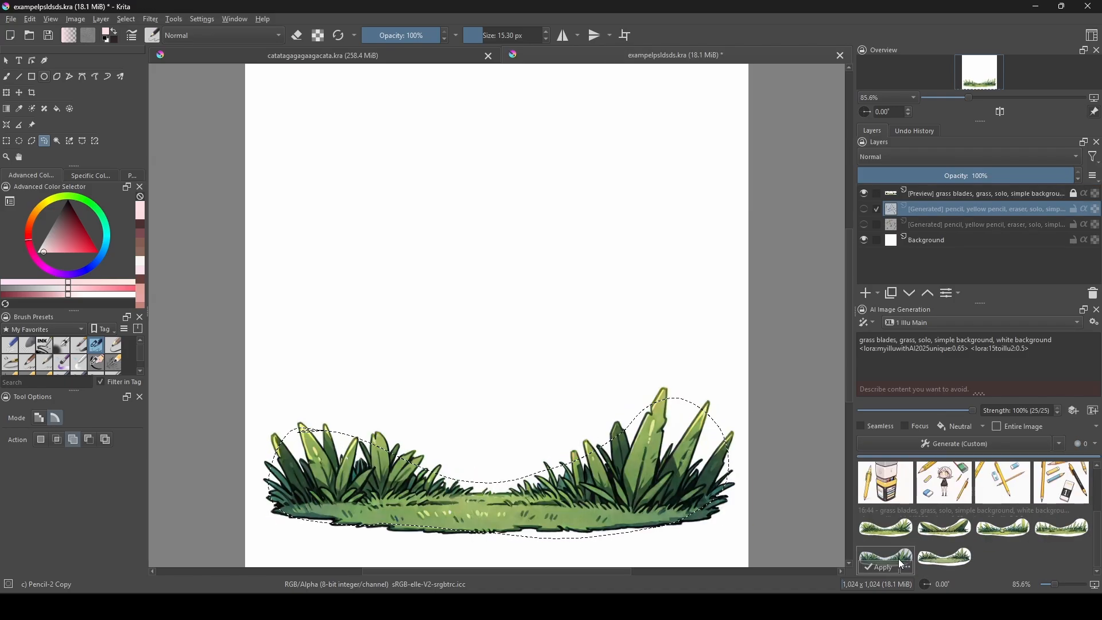
{"action": "double_click", "coordinate": [939, 568]}
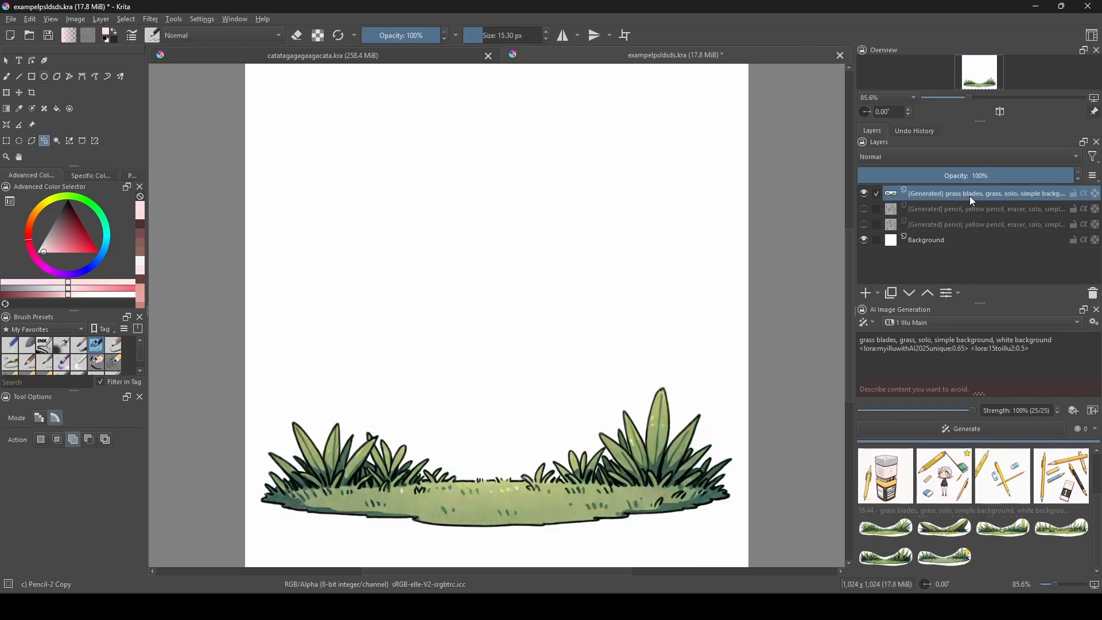
Copy the generated grass layer into catatagagagaagacata.kra and move it over the catgirl's feet.
{"action": "key", "text": "ctrl+c"}
{"action": "left_click", "coordinate": [423, 59]}
{"action": "key", "text": "ctrl+v"}
{"action": "left_click", "coordinate": [18, 97]}
{"action": "left_click_drag", "start_coordinate": [520, 259], "coordinate": [419, 455]}
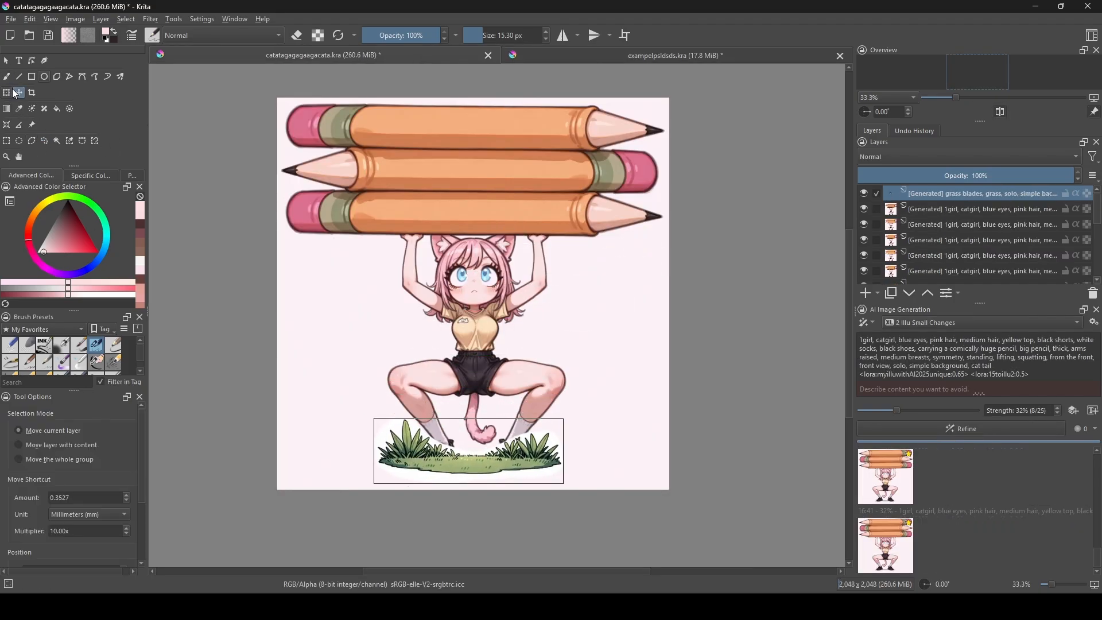
Scale the grass layer up and reposition it so the grass spans nearly the full width at the bottom of the canvas.
{"action": "left_click", "coordinate": [7, 92]}
{"action": "scroll", "coordinate": [373, 421], "scroll_direction": "up", "scroll_amount": 2}
{"action": "left_click_drag", "start_coordinate": [373, 417], "coordinate": [251, 351]}
{"action": "scroll", "coordinate": [379, 366], "scroll_direction": "down", "scroll_amount": 2}
{"action": "left_click_drag", "start_coordinate": [416, 431], "coordinate": [452, 438]}
{"action": "left_click_drag", "start_coordinate": [603, 376], "coordinate": [716, 338]}
{"action": "left_click_drag", "start_coordinate": [556, 394], "coordinate": [498, 397]}
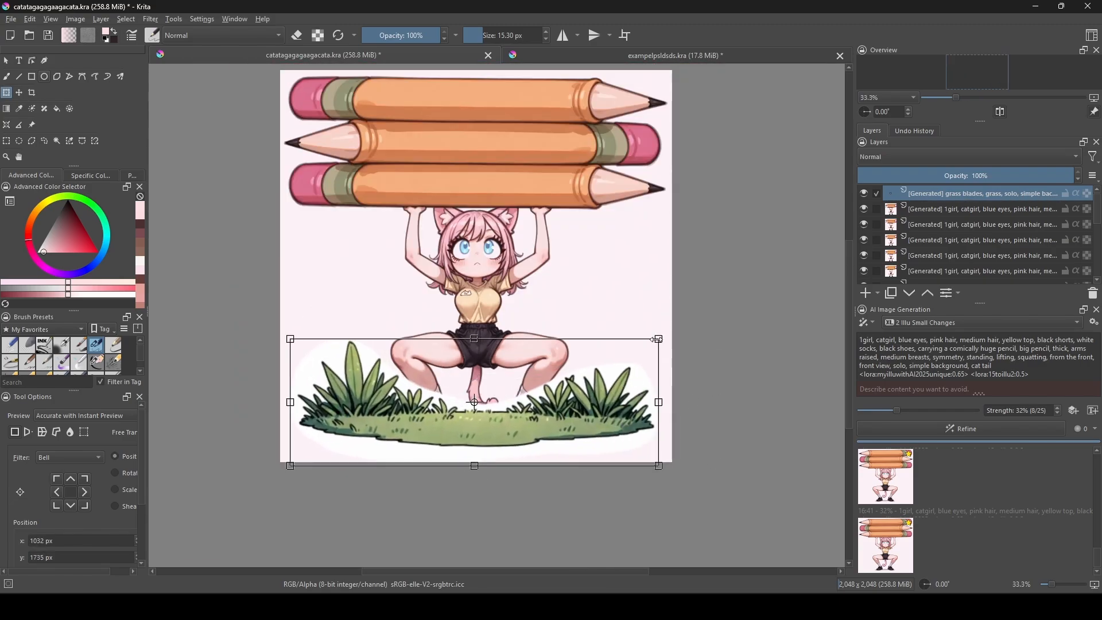
{"action": "left_click_drag", "start_coordinate": [658, 340], "coordinate": [664, 334]}
Select the white area around the grass by contiguous colour and delete it.
{"action": "left_click", "coordinate": [56, 140]}
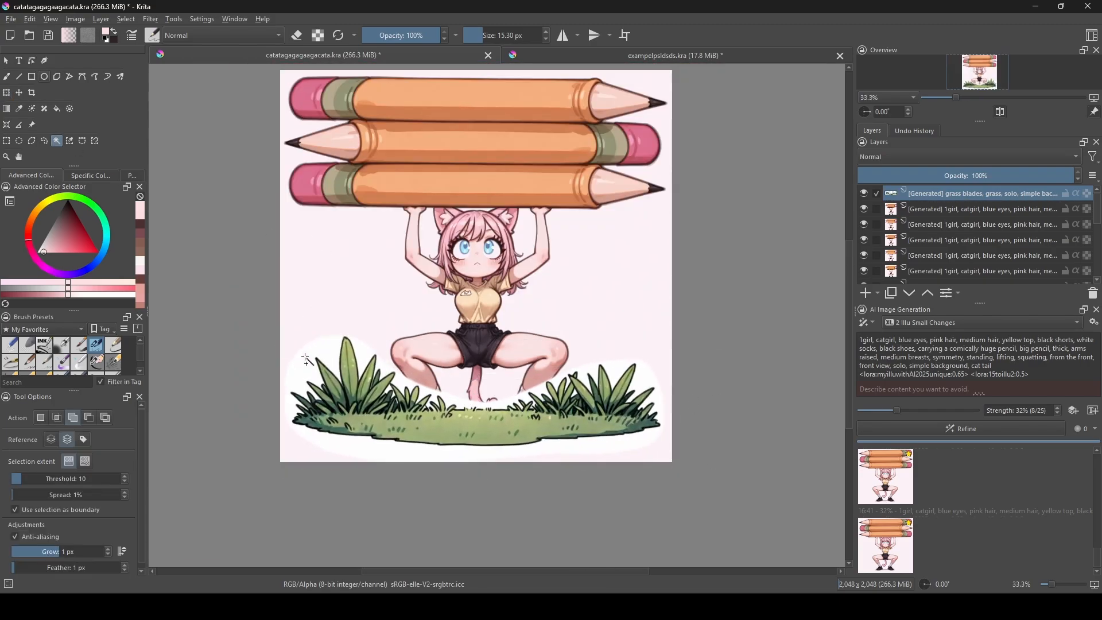
{"action": "left_click", "coordinate": [306, 360]}
{"action": "key", "text": "Delete"}
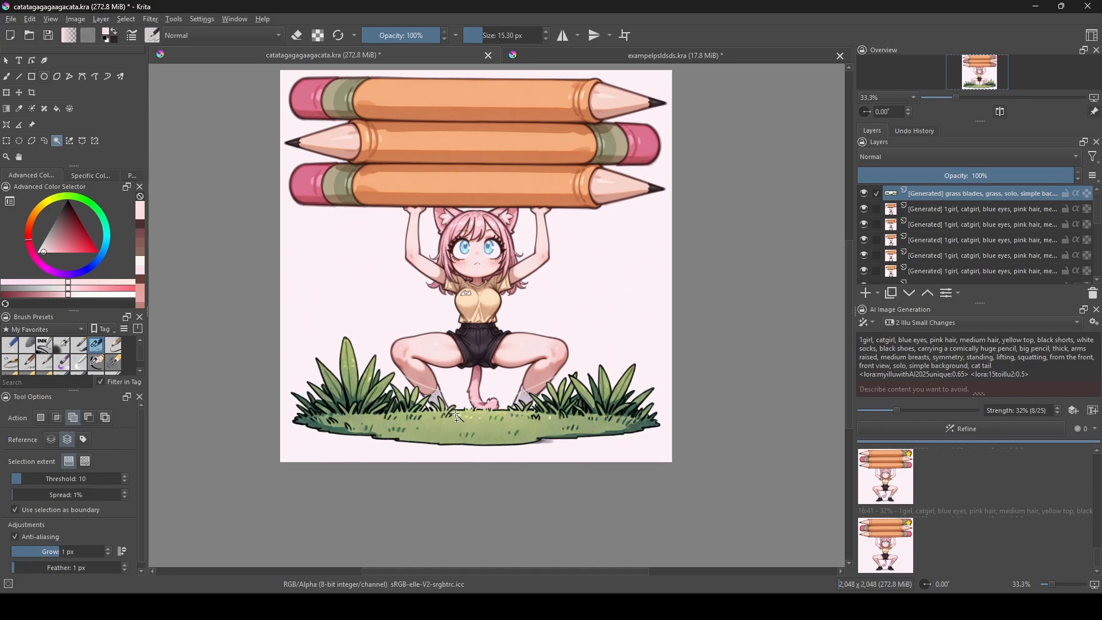
Switch to the Eraser Small brush, lower the grass layer's opacity to 44%, duplicate the layer and hide the original.
{"action": "scroll", "coordinate": [457, 417], "scroll_direction": "up", "scroll_amount": 2}
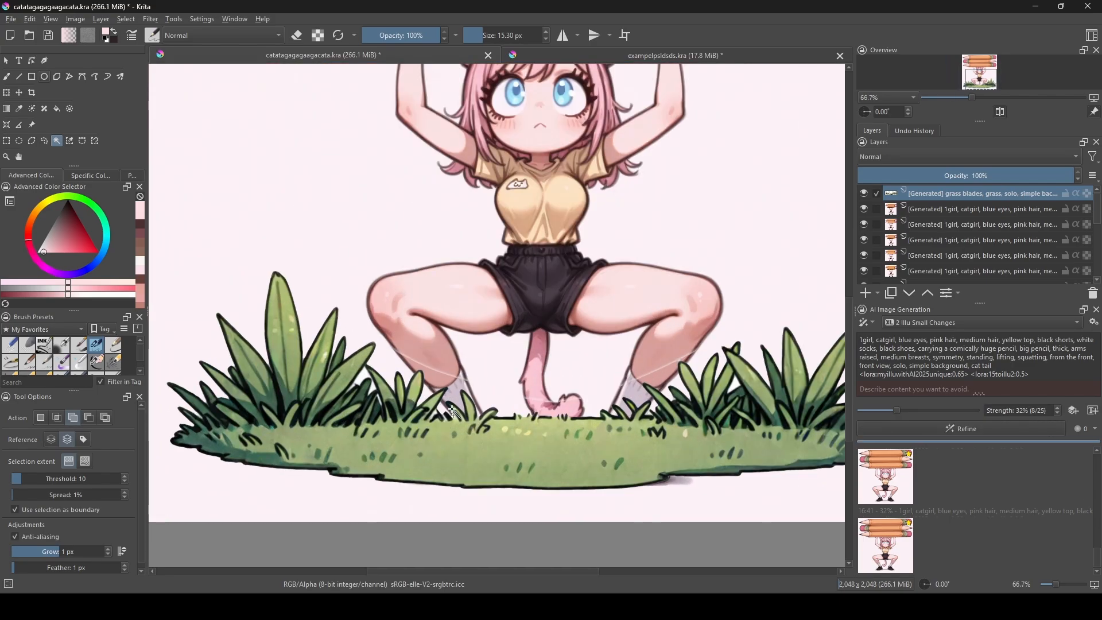
{"action": "scroll", "coordinate": [453, 411], "scroll_direction": "down", "scroll_amount": 1}
{"action": "left_click", "coordinate": [6, 77]}
{"action": "left_click", "coordinate": [9, 344]}
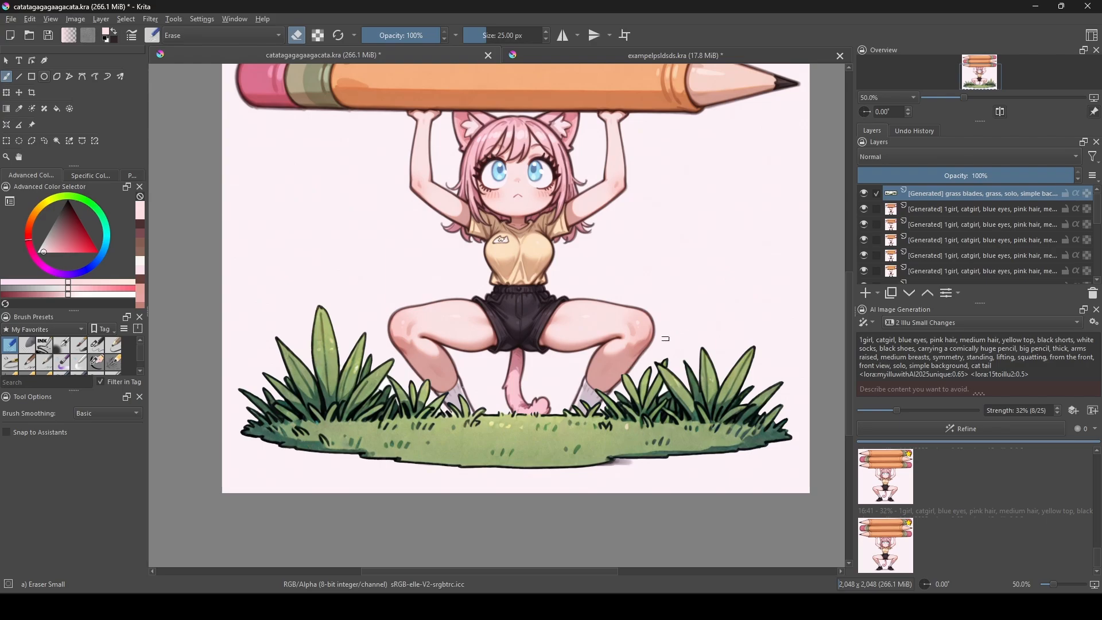
{"action": "left_click", "coordinate": [952, 176]}
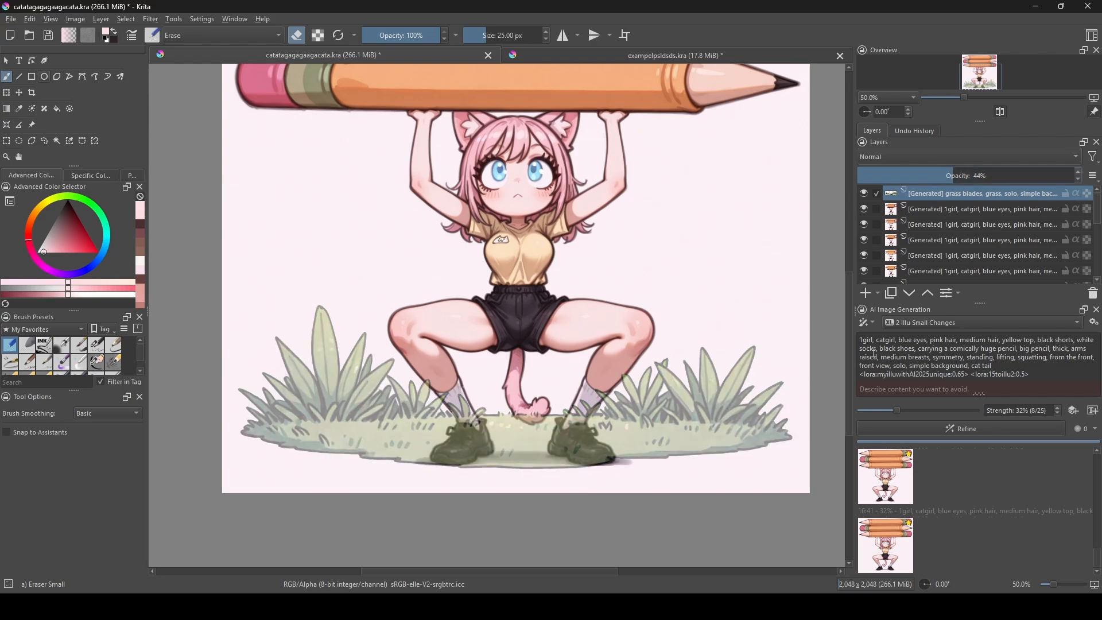
{"action": "right_click", "coordinate": [941, 194]}
{"action": "left_click", "coordinate": [964, 295]}
{"action": "left_click", "coordinate": [864, 209]}
Erase the grass covering the socks, shoes and tail on the copied layer, restoring its opacity to 100%.
{"action": "left_click_drag", "start_coordinate": [467, 420], "coordinate": [435, 385]}
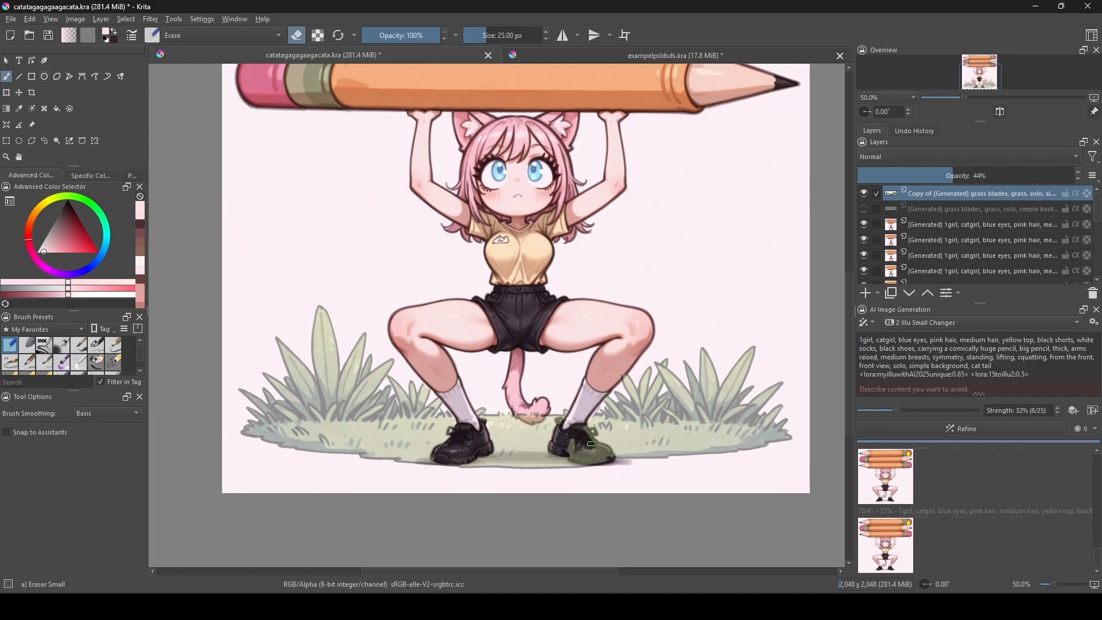
{"action": "left_click_drag", "start_coordinate": [975, 177], "coordinate": [1075, 177]}
{"action": "left_click_drag", "start_coordinate": [523, 415], "coordinate": [534, 424]}
Paint soft shadows on the grass beneath the tail and shoes with a 30.32 px Airbrush Soft in sampled colours.
{"action": "left_click", "coordinate": [96, 345]}
{"action": "left_click", "coordinate": [253, 435], "text": "ctrl"}
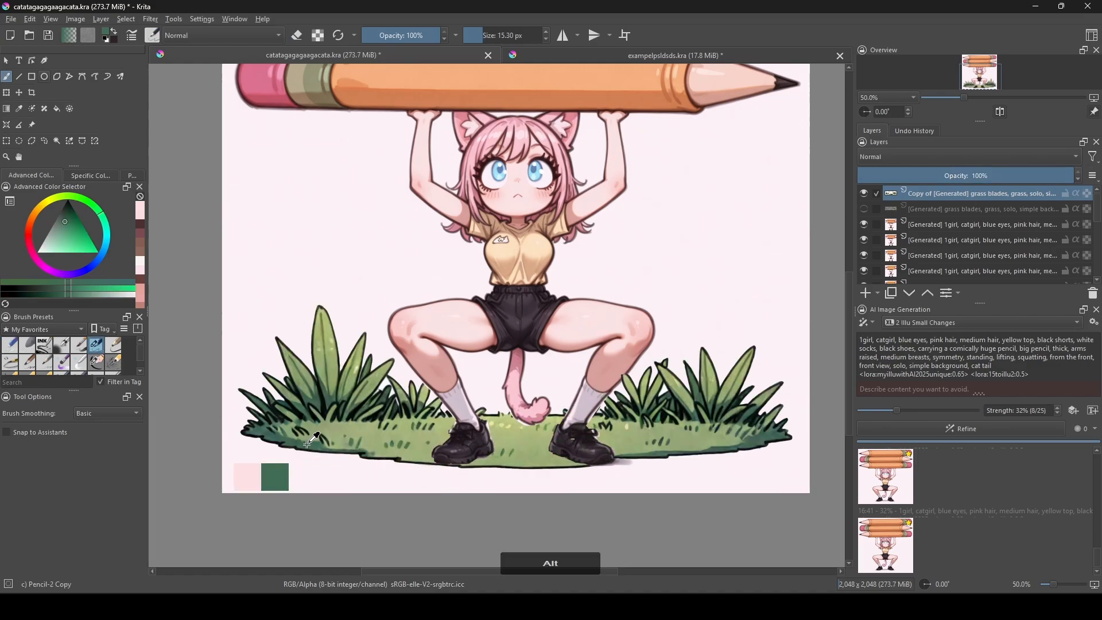
{"action": "left_click", "coordinate": [61, 344]}
{"action": "left_click_drag", "start_coordinate": [478, 462], "coordinate": [469, 463]}
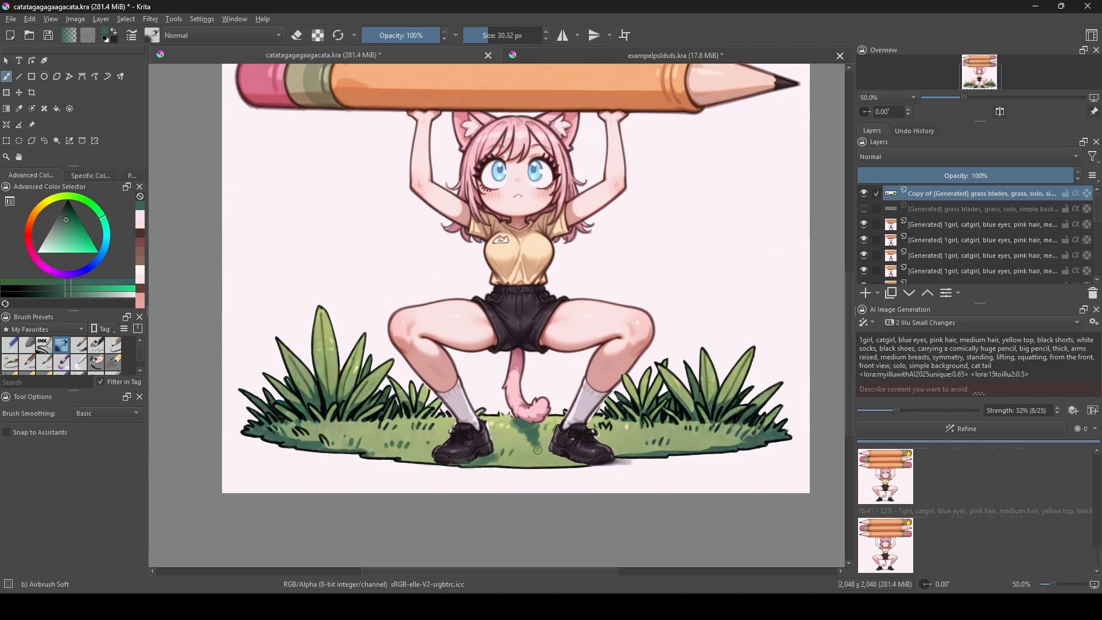
{"action": "left_click", "coordinate": [591, 468], "text": "ctrl"}
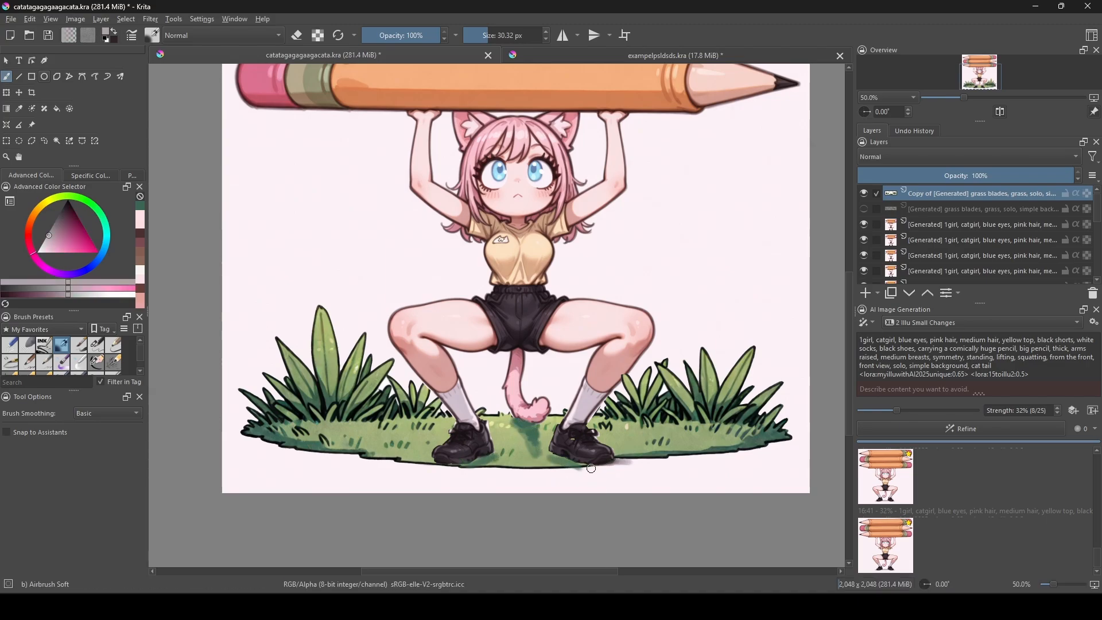
{"action": "scroll", "coordinate": [494, 422], "scroll_direction": "down", "scroll_amount": 1}
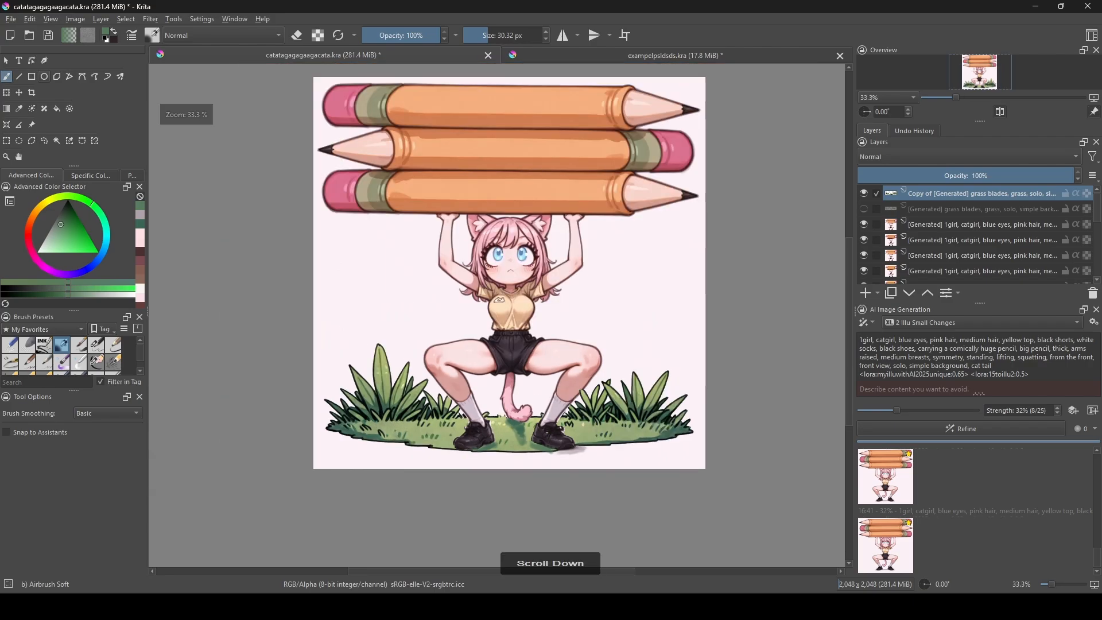
Lasso the grass, lower legs and shoes, refine that area at 40% strength with 2 Illu Small Changes and apply the result.
{"action": "left_click", "coordinate": [58, 143]}
{"action": "left_click_drag", "start_coordinate": [376, 340], "coordinate": [321, 415]}
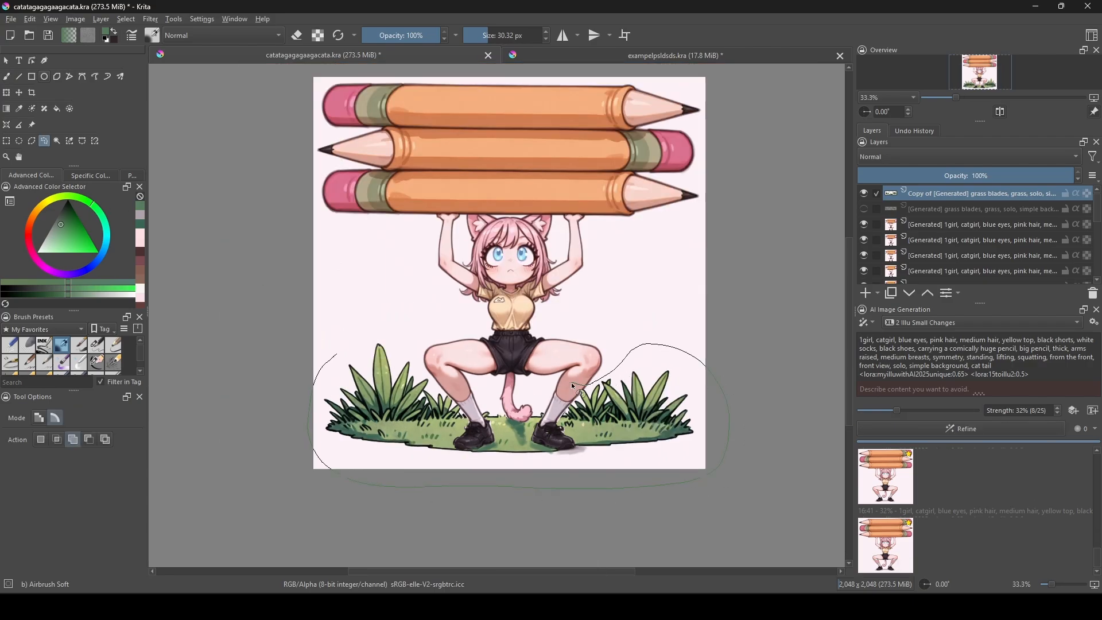
{"action": "left_click_drag", "start_coordinate": [352, 338], "coordinate": [353, 339]}
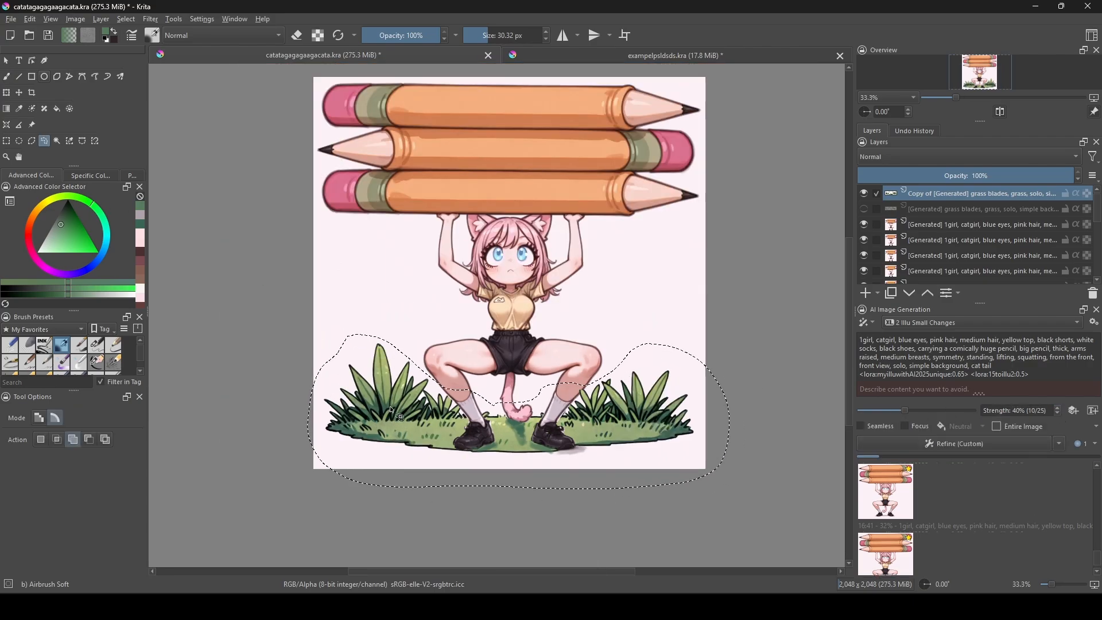
{"action": "scroll", "coordinate": [373, 413], "scroll_direction": "up", "scroll_amount": 1}
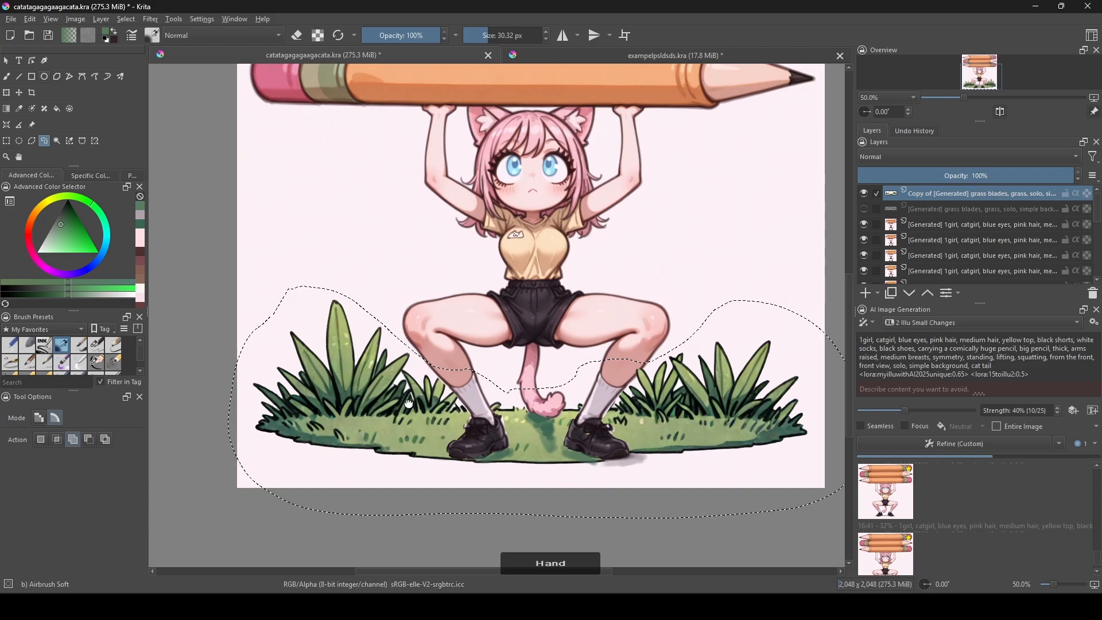
{"action": "left_click_drag", "start_coordinate": [407, 408], "coordinate": [378, 407]}
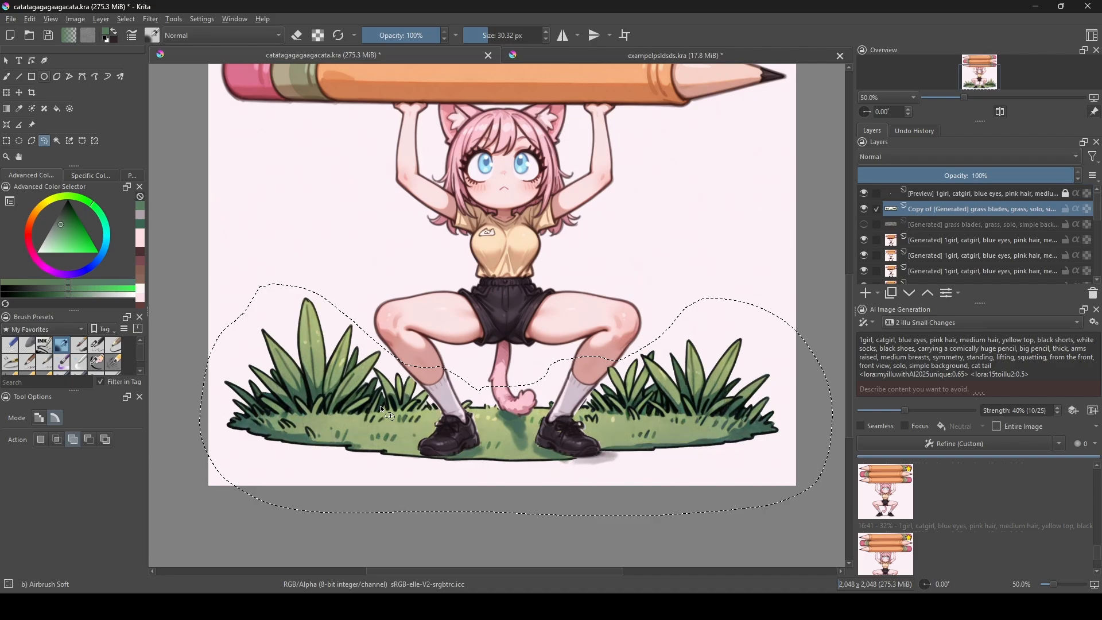
{"action": "scroll", "coordinate": [874, 565], "scroll_direction": "down", "scroll_amount": 2}
{"action": "left_click", "coordinate": [874, 566]}
Switch the style to 1 Illu Main, refine the selected grass area again at 40% strength and apply the result.
{"action": "left_click", "coordinate": [913, 323]}
{"action": "left_click", "coordinate": [908, 309]}
{"action": "left_click", "coordinate": [993, 446]}
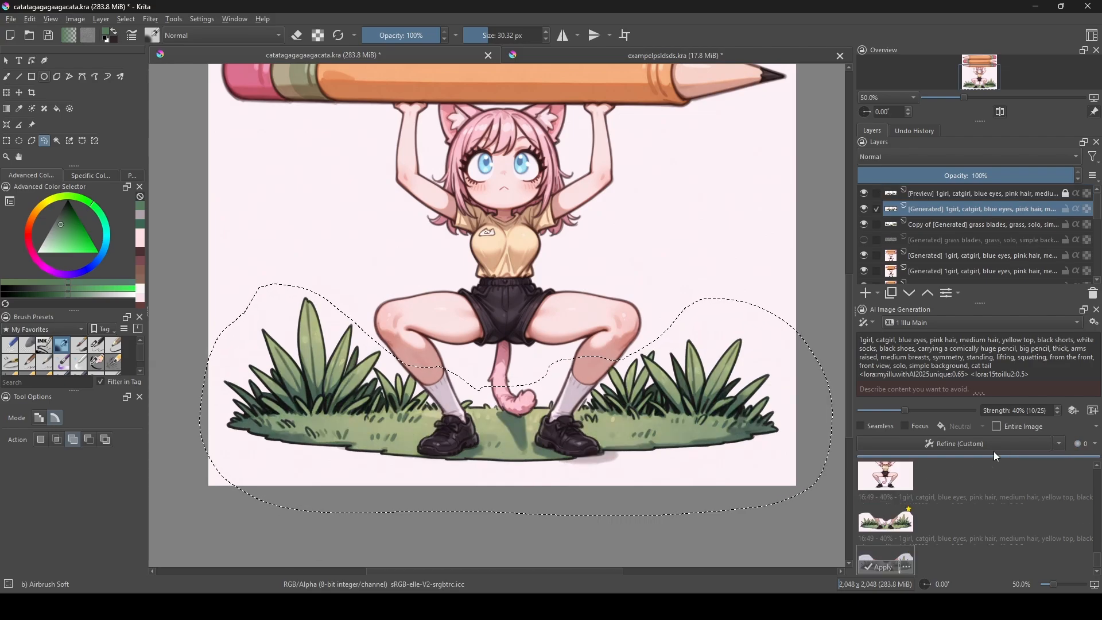
{"action": "left_click", "coordinate": [890, 567]}
Touch up the grass edge and tufts around the sock beside the tail with a 15.30 px pencil in sampled colours.
{"action": "scroll", "coordinate": [543, 395], "scroll_direction": "up", "scroll_amount": 2}
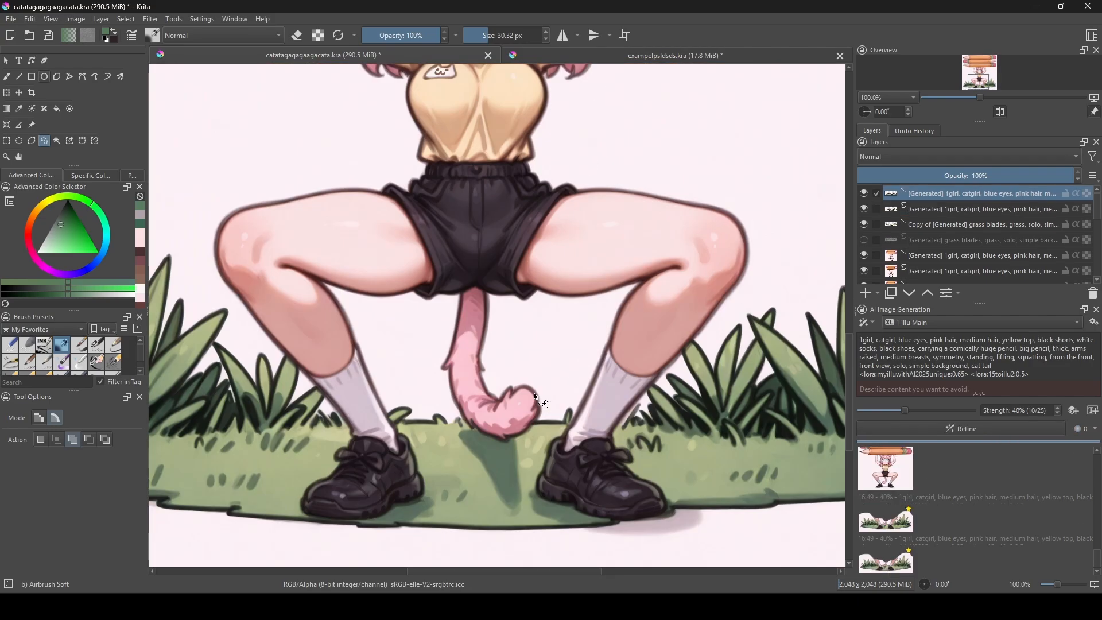
{"action": "key", "text": "b"}
{"action": "scroll", "coordinate": [441, 427], "scroll_direction": "up", "scroll_amount": 3}
{"action": "left_click", "coordinate": [432, 402], "text": "ctrl"}
{"action": "left_click", "coordinate": [475, 425], "text": "ctrl"}
{"action": "mouse_move", "coordinate": [459, 410]}
{"action": "left_mouse_down"}
{"action": "mouse_move", "coordinate": [493, 404]}
{"action": "mouse_move", "coordinate": [487, 416]}
{"action": "left_mouse_up"}
{"action": "scroll", "coordinate": [471, 418], "scroll_direction": "down", "scroll_amount": 3}
{"action": "scroll", "coordinate": [356, 424], "scroll_direction": "up", "scroll_amount": 3}
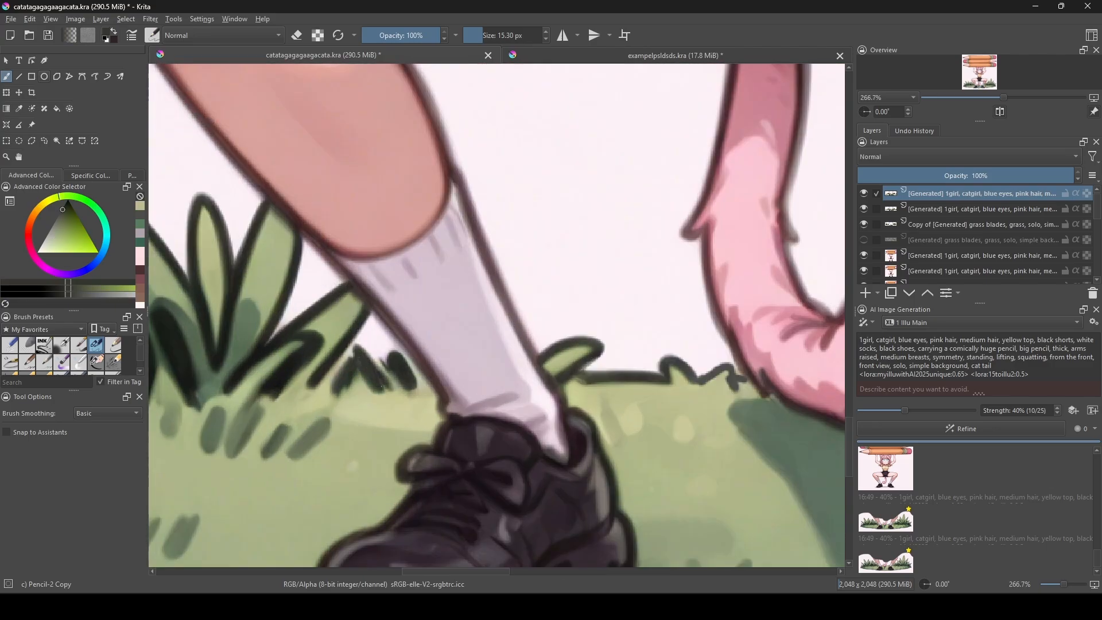
{"action": "left_click", "coordinate": [393, 397], "text": "ctrl"}
{"action": "left_click_drag", "start_coordinate": [396, 370], "coordinate": [383, 389]}
{"action": "left_click", "coordinate": [373, 376], "text": "ctrl"}
{"action": "scroll", "coordinate": [356, 370], "scroll_direction": "down", "scroll_amount": 3}
{"action": "scroll", "coordinate": [511, 373], "scroll_direction": "up", "scroll_amount": 3}
{"action": "left_click", "coordinate": [328, 372], "text": "ctrl"}
Redraw the outer outline of the other calf and sock in sampled dark brown and clean up the adjoining grass.
{"action": "left_click", "coordinate": [488, 379], "text": "ctrl"}
{"action": "mouse_move", "coordinate": [482, 379]}
{"action": "left_mouse_down"}
{"action": "mouse_move", "coordinate": [491, 384]}
{"action": "mouse_move", "coordinate": [527, 326]}
{"action": "left_mouse_up"}
{"action": "left_click_drag", "start_coordinate": [530, 328], "coordinate": [500, 383]}
{"action": "left_click", "coordinate": [560, 276], "text": "ctrl"}
{"action": "mouse_move", "coordinate": [600, 255]}
{"action": "left_mouse_down"}
{"action": "mouse_move", "coordinate": [531, 321]}
{"action": "mouse_move", "coordinate": [601, 251]}
{"action": "left_mouse_up"}
{"action": "left_click_drag", "start_coordinate": [603, 244], "coordinate": [528, 376]}
{"action": "left_click_drag", "start_coordinate": [563, 321], "coordinate": [622, 233]}
{"action": "mouse_move", "coordinate": [595, 274]}
{"action": "left_mouse_down"}
{"action": "mouse_move", "coordinate": [531, 374]}
{"action": "mouse_move", "coordinate": [744, 83]}
{"action": "left_mouse_up"}
{"action": "left_click", "coordinate": [510, 372], "text": "alt"}
{"action": "mouse_move", "coordinate": [528, 347]}
{"action": "left_mouse_down"}
{"action": "mouse_move", "coordinate": [500, 379]}
{"action": "mouse_move", "coordinate": [602, 247]}
{"action": "left_mouse_up"}
{"action": "left_click", "coordinate": [595, 246], "text": "alt"}
{"action": "left_click", "coordinate": [486, 405], "text": "alt"}
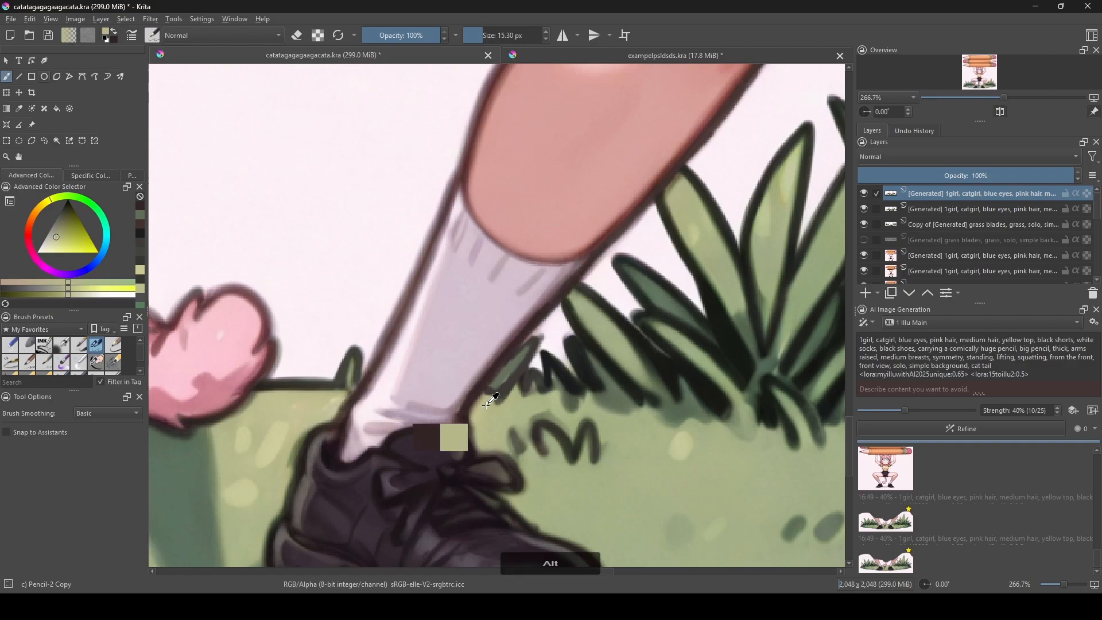
{"action": "scroll", "coordinate": [487, 406], "scroll_direction": "down", "scroll_amount": 5}
{"action": "scroll", "coordinate": [441, 339], "scroll_direction": "up", "scroll_amount": 6}
{"action": "scroll", "coordinate": [441, 339], "scroll_direction": "down", "scroll_amount": 5}
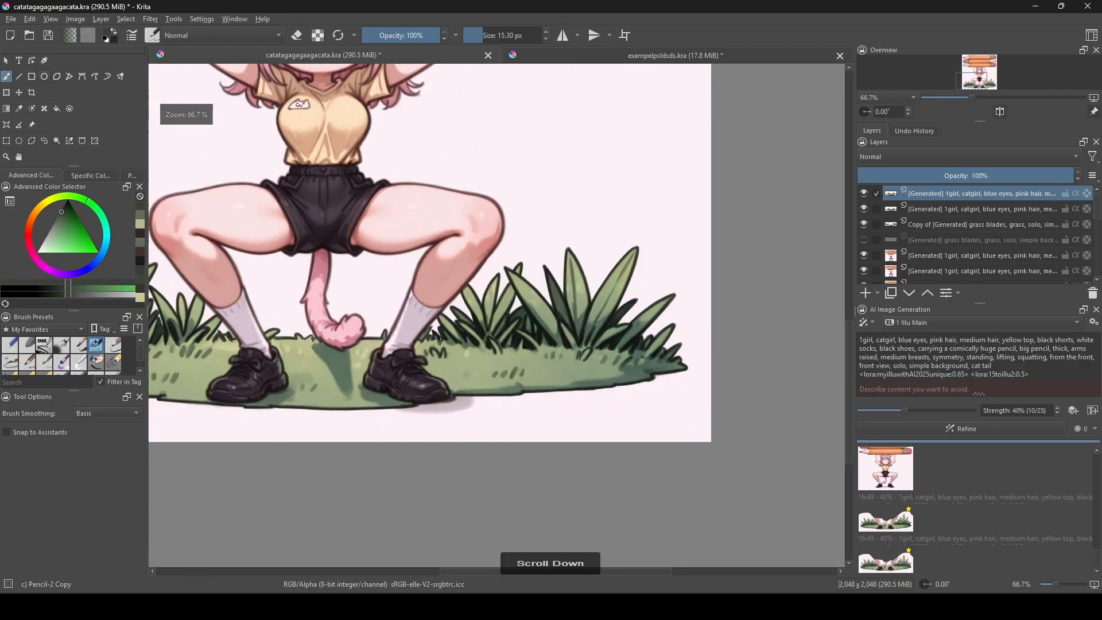
{"action": "scroll", "coordinate": [441, 339], "scroll_direction": "down", "scroll_amount": 3}
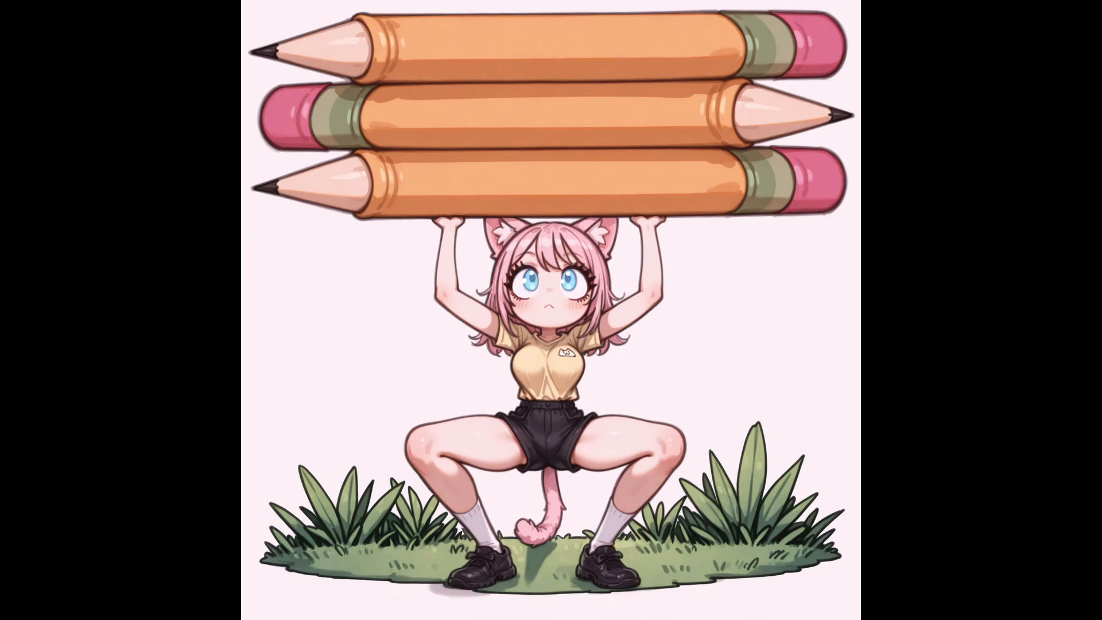
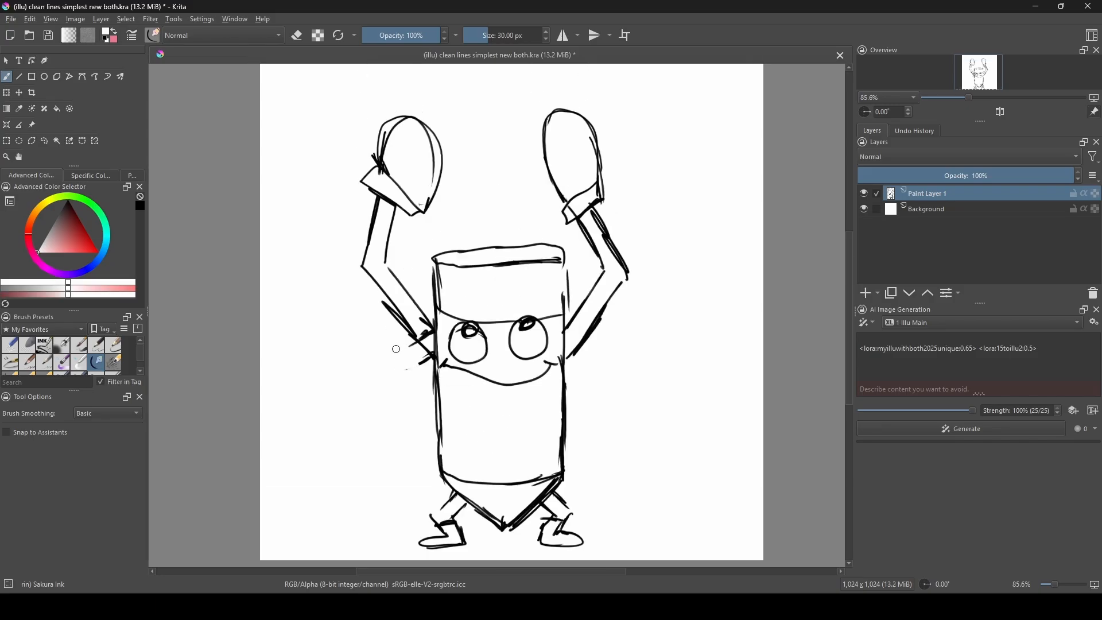
Sketch arched eyebrows on the pencil character and a small big-headed girl between its raised gloves with a 30 px ink brush.
{"action": "mouse_move", "coordinate": [484, 327]}
{"action": "left_mouse_down"}
{"action": "mouse_move", "coordinate": [493, 405]}
{"action": "mouse_move", "coordinate": [478, 454]}
{"action": "left_mouse_up"}
{"action": "left_click_drag", "start_coordinate": [452, 216], "coordinate": [500, 208]}
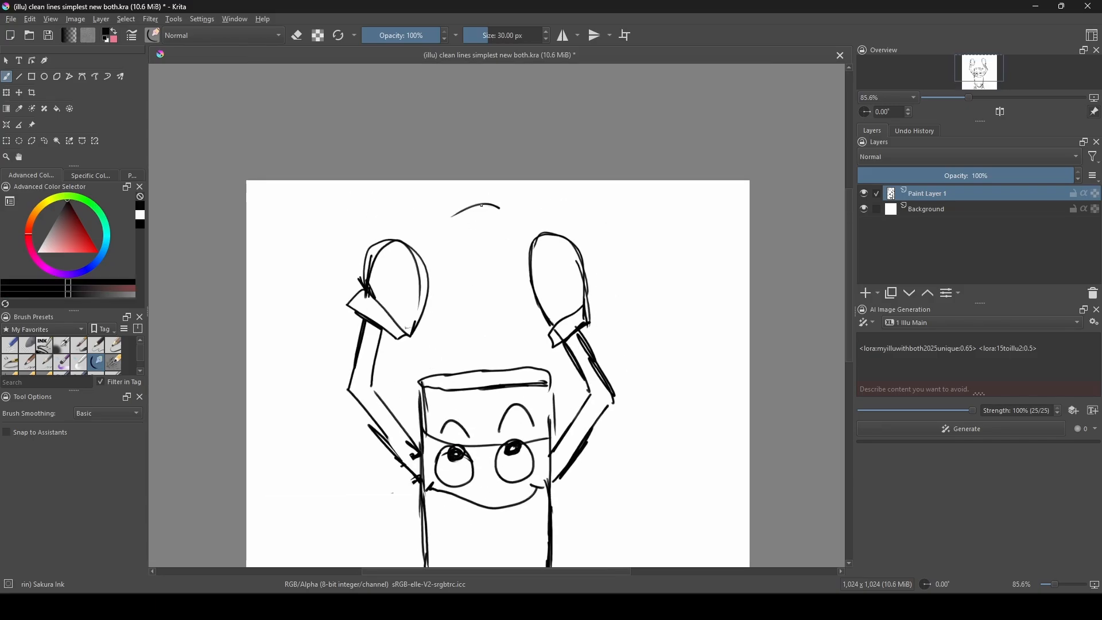
{"action": "mouse_move", "coordinate": [490, 269]}
{"action": "left_mouse_down"}
{"action": "mouse_move", "coordinate": [495, 173]}
{"action": "mouse_move", "coordinate": [484, 240]}
{"action": "left_mouse_up"}
{"action": "left_click_drag", "start_coordinate": [455, 255], "coordinate": [450, 270]}
{"action": "left_click_drag", "start_coordinate": [492, 264], "coordinate": [487, 253]}
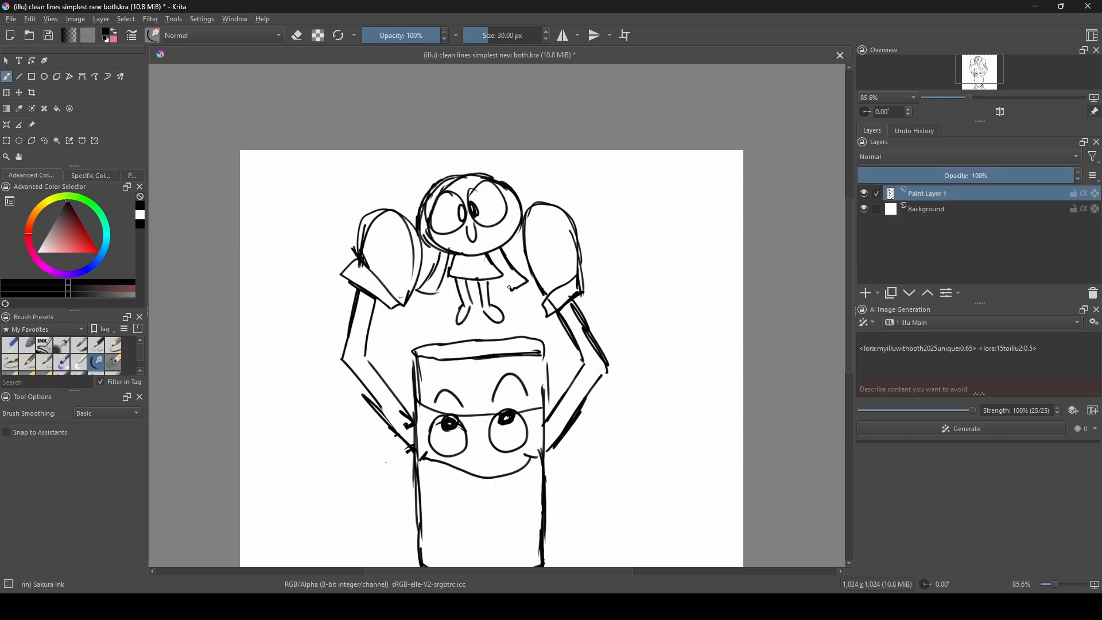
Add cat ears, hair, hands, a tail and sock lines to the small girl, and thumbs to the pencil character's gloves.
{"action": "left_click_drag", "start_coordinate": [493, 183], "coordinate": [514, 247]}
{"action": "left_click_drag", "start_coordinate": [482, 367], "coordinate": [534, 226]}
{"action": "left_click_drag", "start_coordinate": [382, 481], "coordinate": [491, 472]}
{"action": "left_click_drag", "start_coordinate": [379, 477], "coordinate": [440, 476]}
{"action": "left_click_drag", "start_coordinate": [635, 471], "coordinate": [679, 474]}
{"action": "left_click_drag", "start_coordinate": [606, 388], "coordinate": [554, 511]}
{"action": "left_click_drag", "start_coordinate": [428, 283], "coordinate": [416, 289]}
{"action": "left_click_drag", "start_coordinate": [433, 252], "coordinate": [426, 275]}
{"action": "left_click_drag", "start_coordinate": [409, 203], "coordinate": [427, 175]}
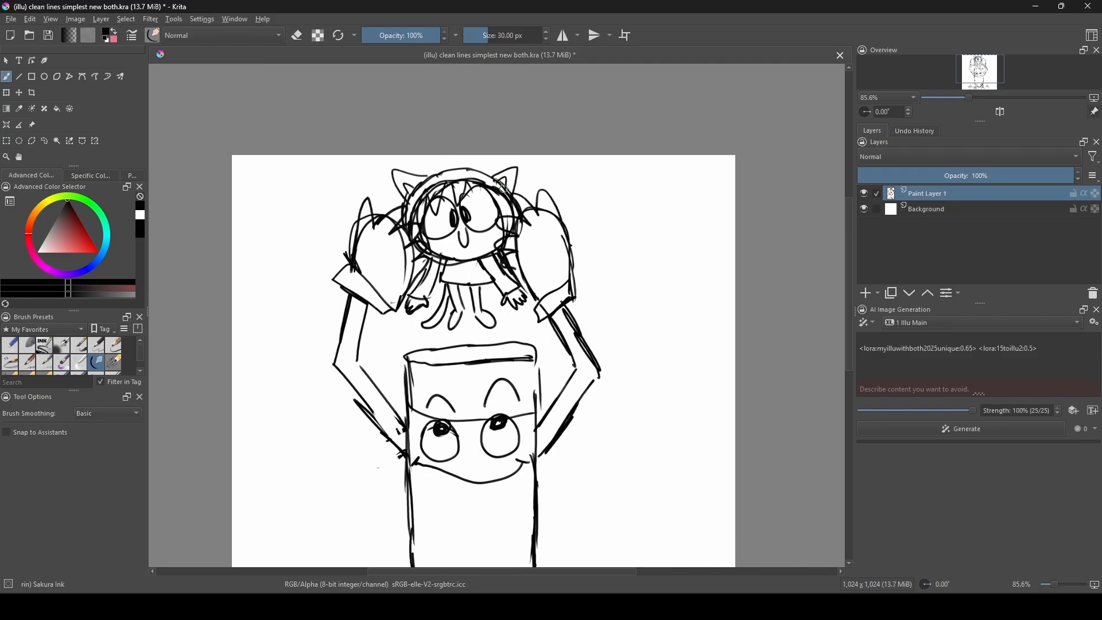
{"action": "left_click_drag", "start_coordinate": [479, 303], "coordinate": [483, 318]}
{"action": "mouse_move", "coordinate": [506, 300]}
{"action": "left_mouse_down"}
{"action": "mouse_move", "coordinate": [517, 226]}
{"action": "mouse_move", "coordinate": [512, 323]}
{"action": "left_mouse_up"}
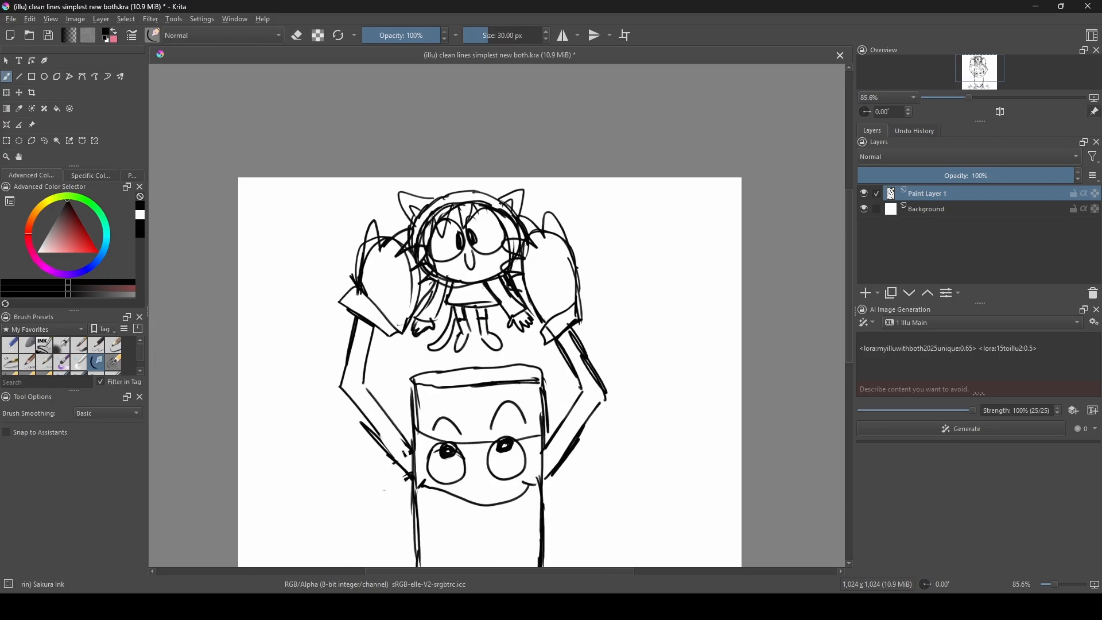
Close the grass patch outline, add more grass blades, and reposition the whole sketch closer to the centre of the canvas.
{"action": "left_click_drag", "start_coordinate": [428, 331], "coordinate": [419, 337]}
{"action": "key", "text": "ctrl+z"}
{"action": "scroll", "coordinate": [415, 332], "scroll_direction": "down", "scroll_amount": 2}
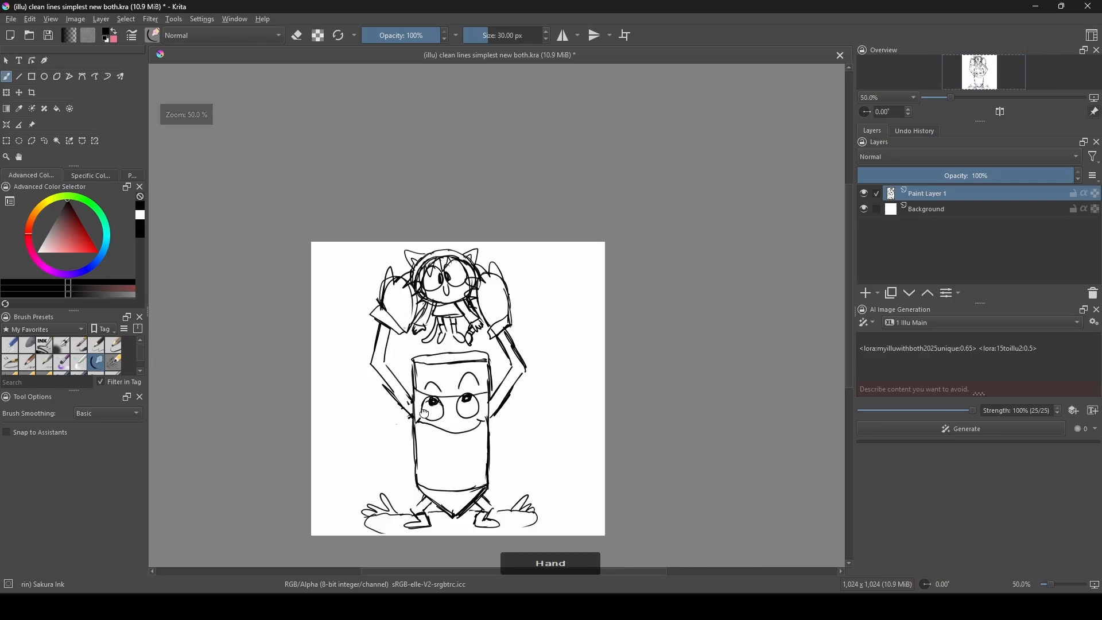
{"action": "scroll", "coordinate": [397, 560], "scroll_direction": "up", "scroll_amount": 3}
{"action": "left_click_drag", "start_coordinate": [658, 426], "coordinate": [695, 424]}
{"action": "left_click_drag", "start_coordinate": [744, 468], "coordinate": [334, 467]}
{"action": "scroll", "coordinate": [334, 463], "scroll_direction": "down", "scroll_amount": 2}
{"action": "key", "text": "ctrl+t"}
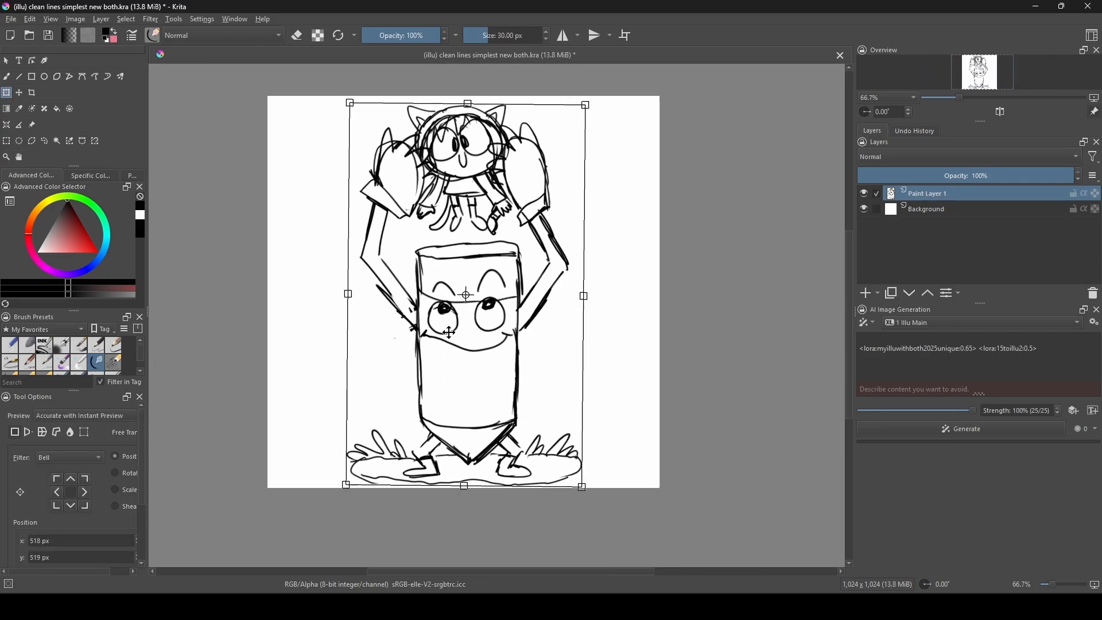
Set the generation strength to 36% and correct the first LoRA name in the prompt to myilluboth2025unique.
{"action": "left_click", "coordinate": [888, 414]}
{"action": "left_click", "coordinate": [941, 427]}
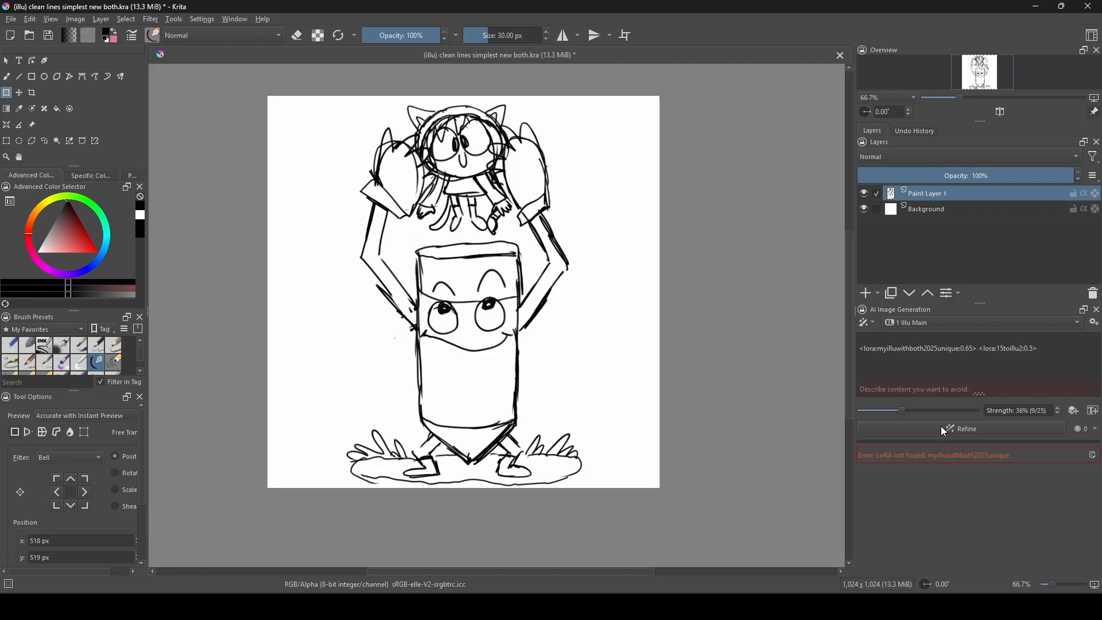
{"action": "key", "text": "BackSpace"}
{"action": "key", "text": "BackSpace"}
{"action": "key", "text": "BackSpace"}
{"action": "key", "text": "BackSpace"}
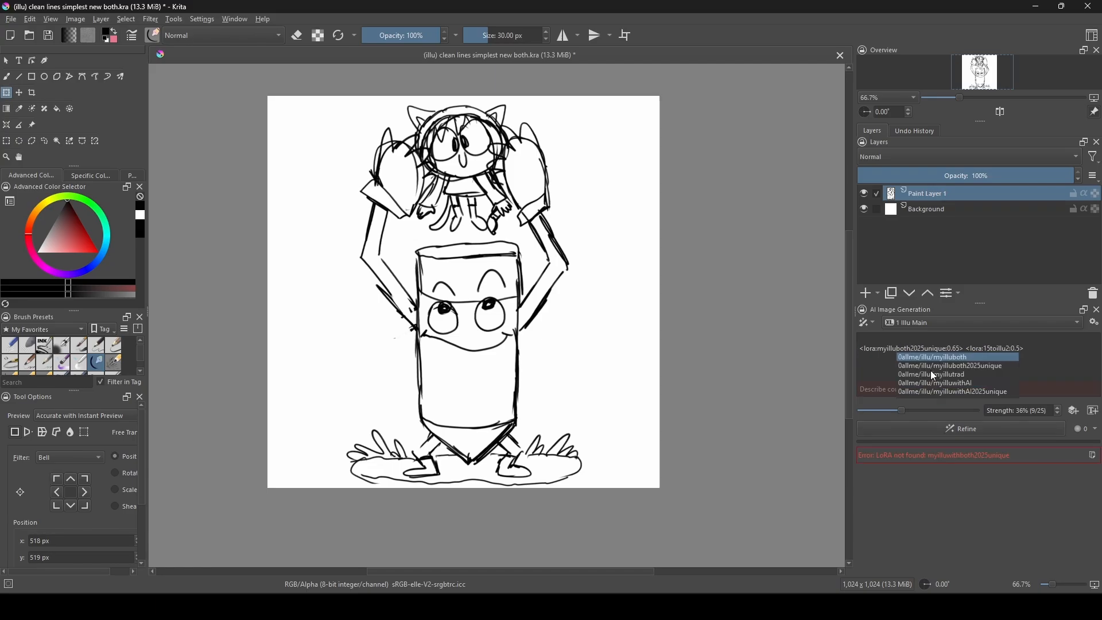
Refine the sketch twice at 36% strength and apply the first generated result.
{"action": "left_click", "coordinate": [934, 430]}
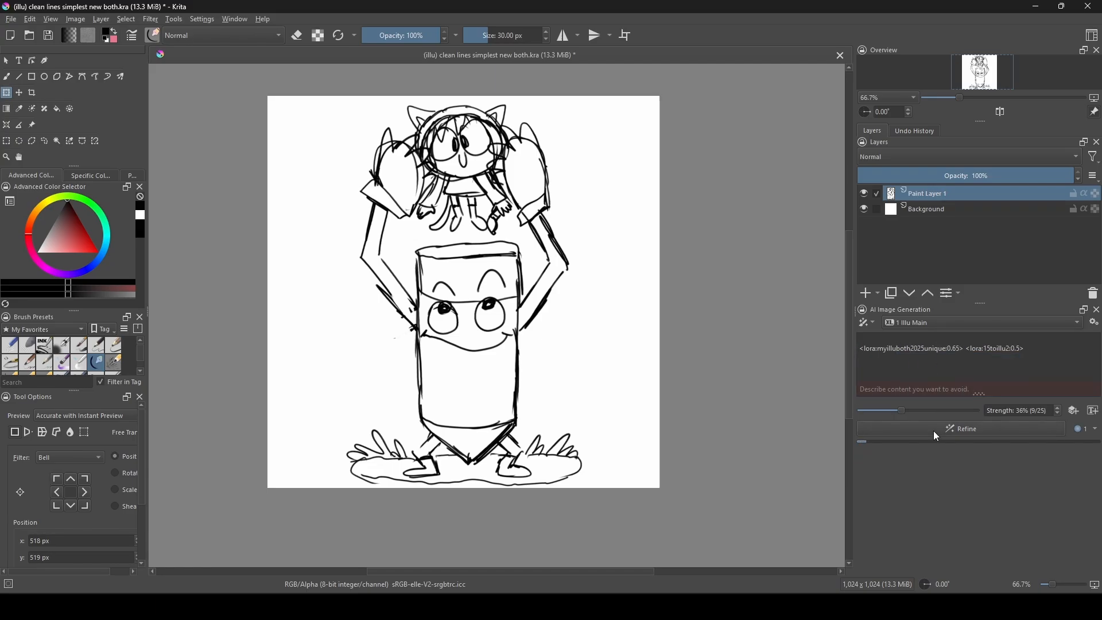
{"action": "left_click", "coordinate": [933, 430]}
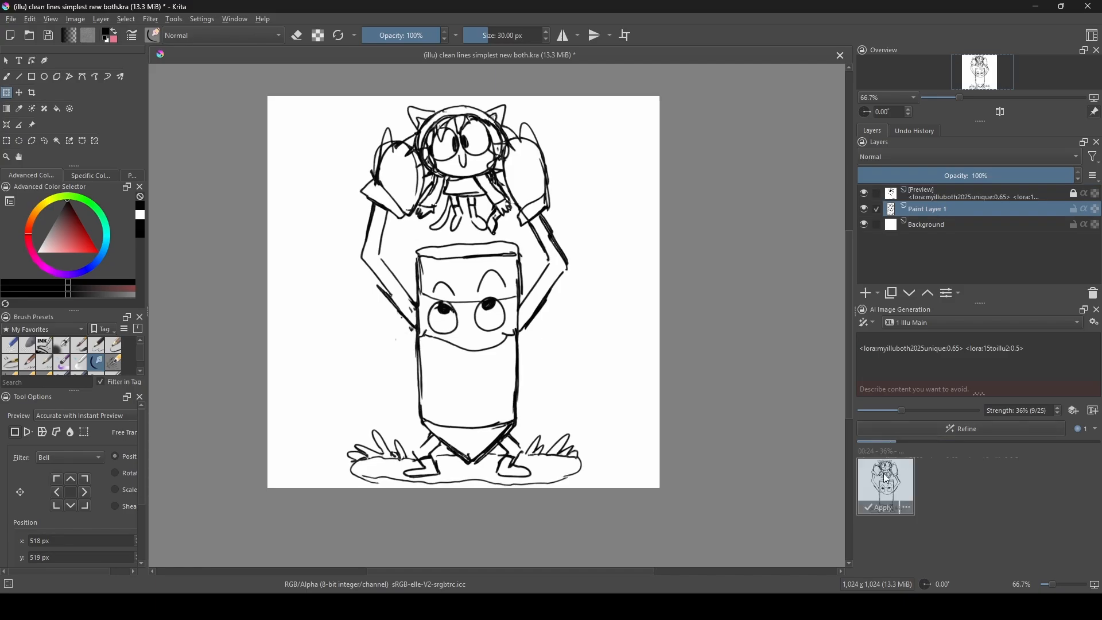
{"action": "mouse_move", "coordinate": [883, 511]}
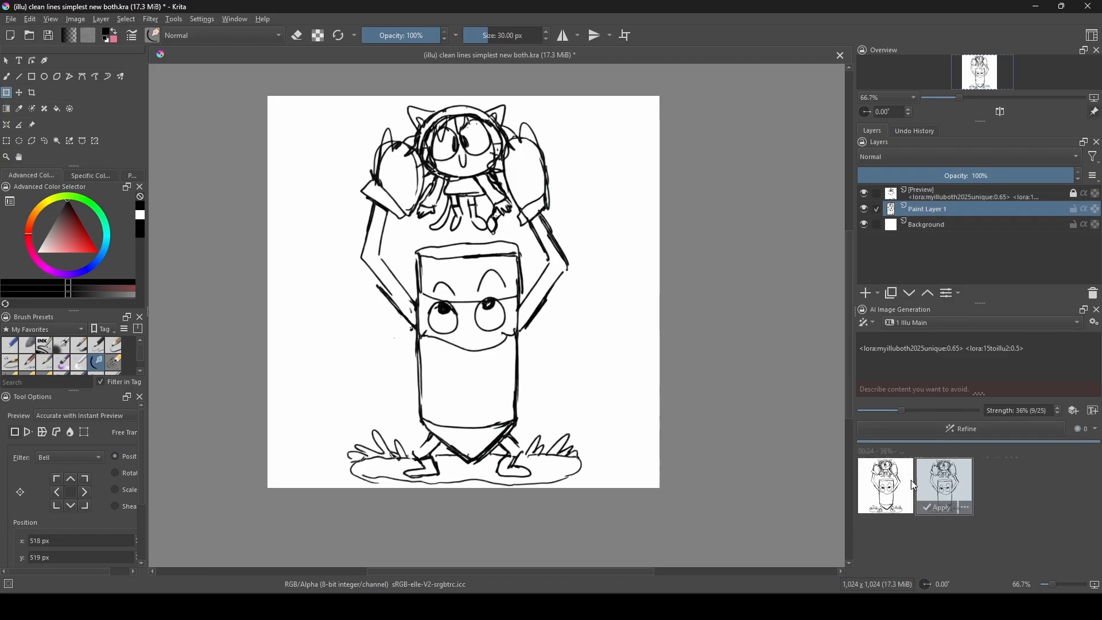
{"action": "left_click", "coordinate": [881, 507]}
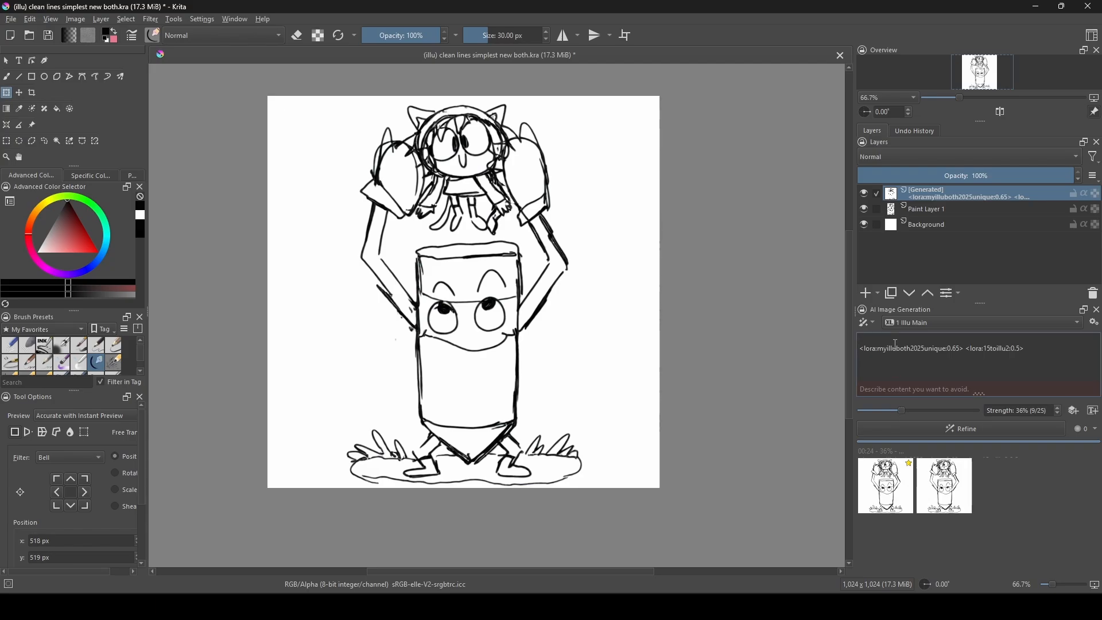
Describe the girl in the prompt as 1girl, catgirl, pink hair, yellow shirt, black shorts, white shoes, cat tail.
{"action": "type", "text": "ar"}
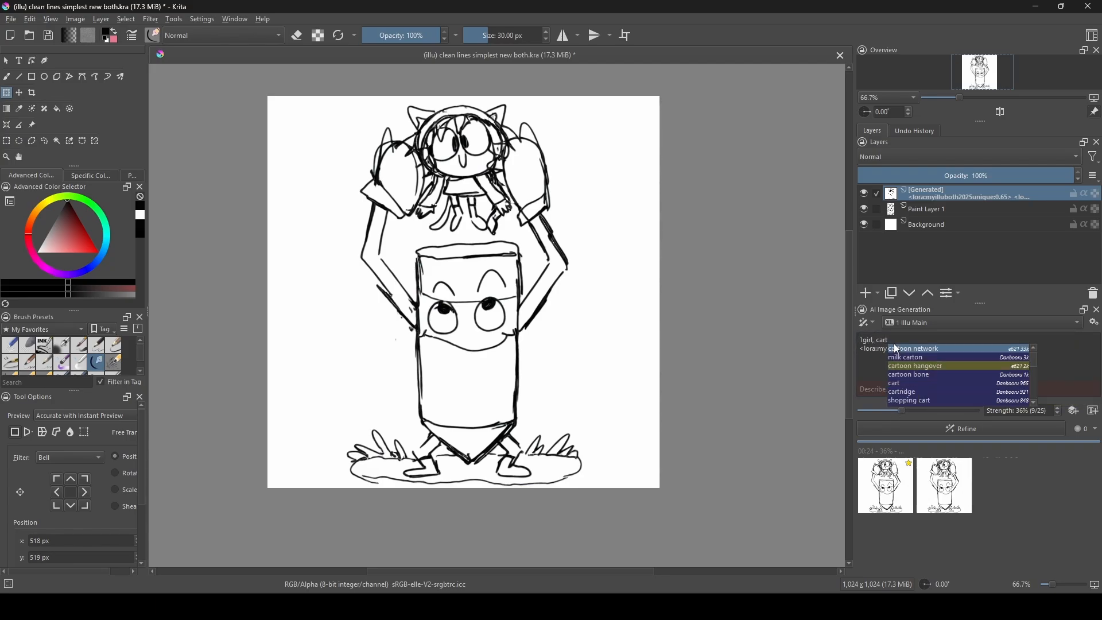
{"action": "key", "text": "BackSpace"}
{"action": "type", "text": "tgirl, pink hair,"}
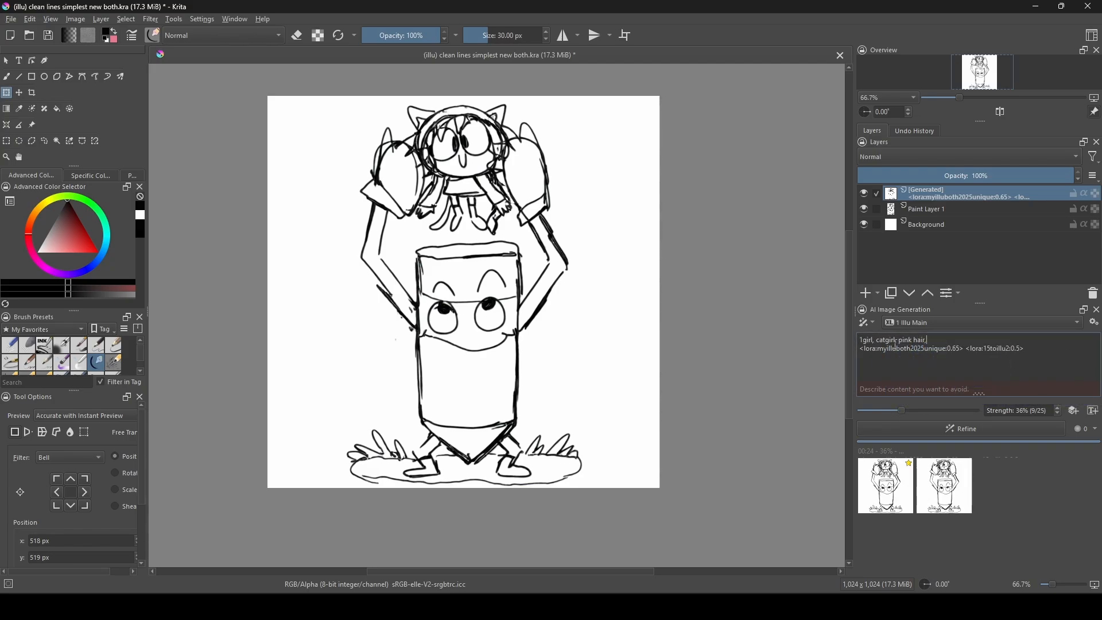
{"action": "type", "text": " yellow shirt, black shorts, white"}
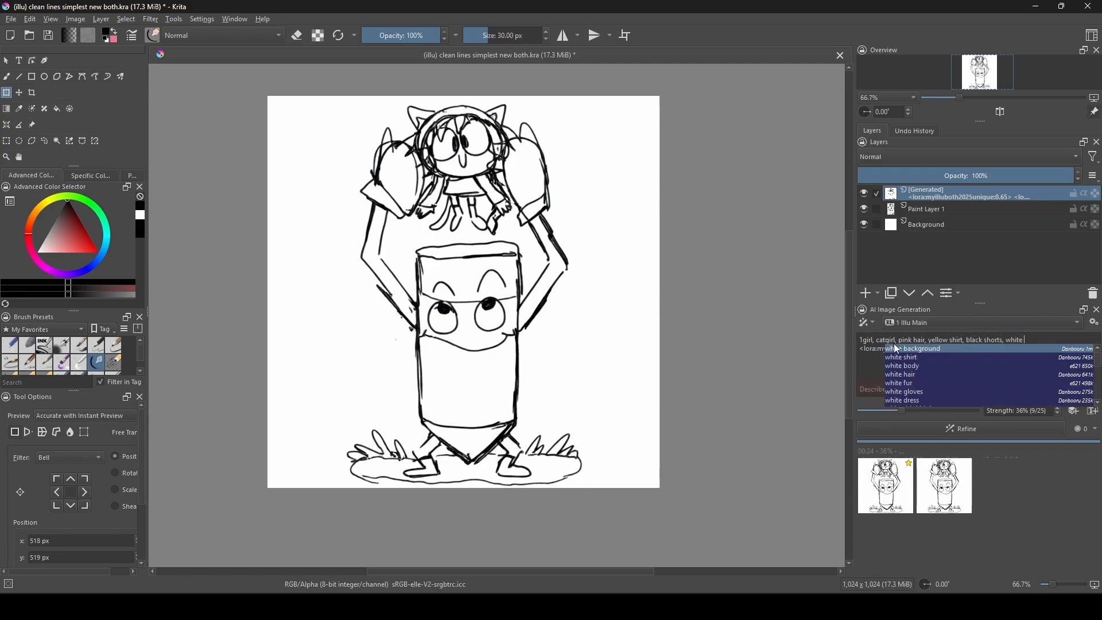
{"action": "type", "text": " shoes, cat tail,"}
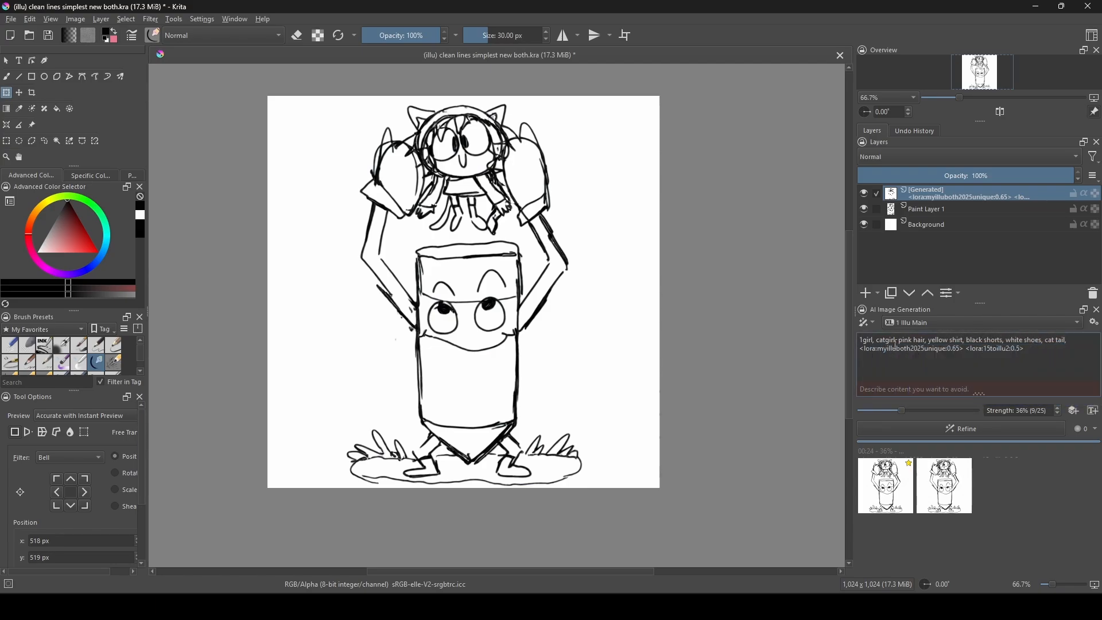
Add big pencil, cartoony, round eyes, looking up, smile, holding a catgirl, squatting to the prompt.
{"action": "type", "text": " big pencil, cartoony,"}
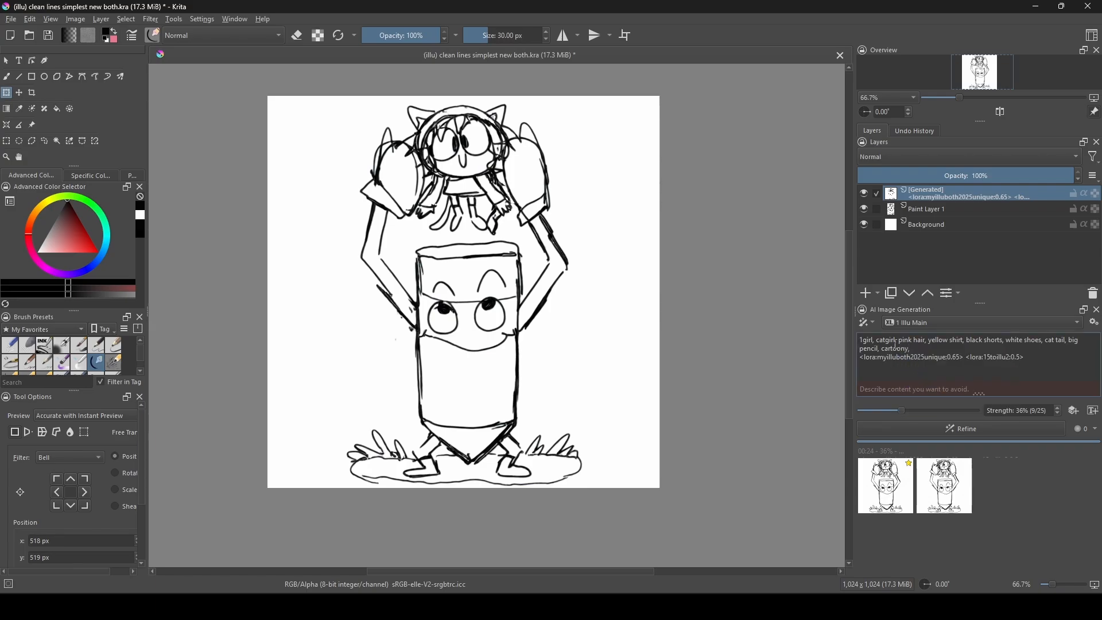
{"action": "type", "text": " round eyes, looking up, smile"}
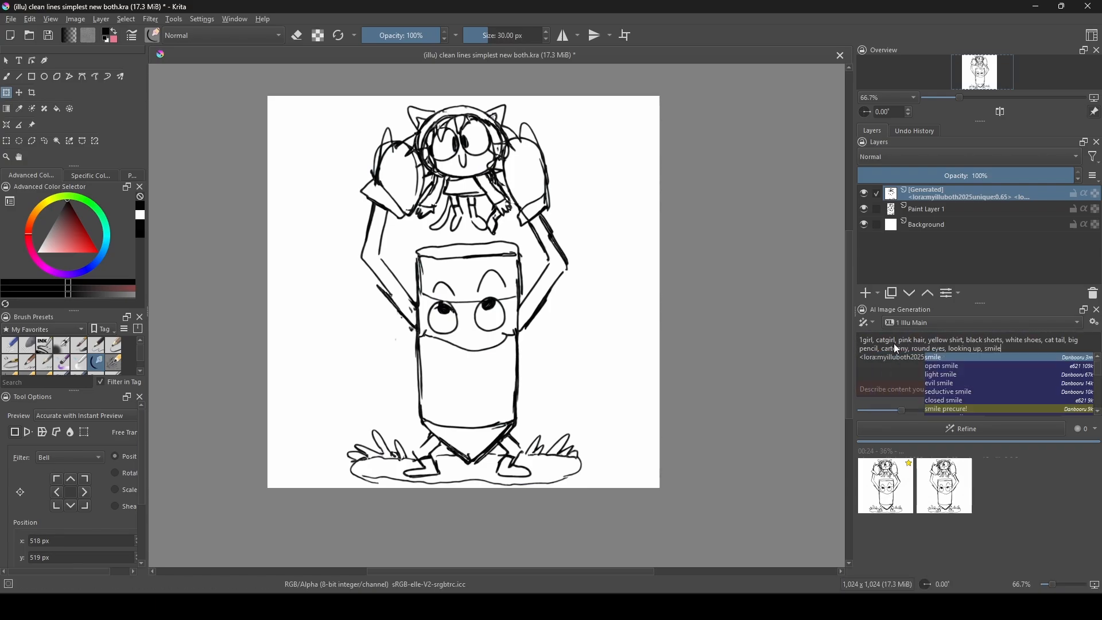
{"action": "type", "text": ", holding a catgirl, s"}
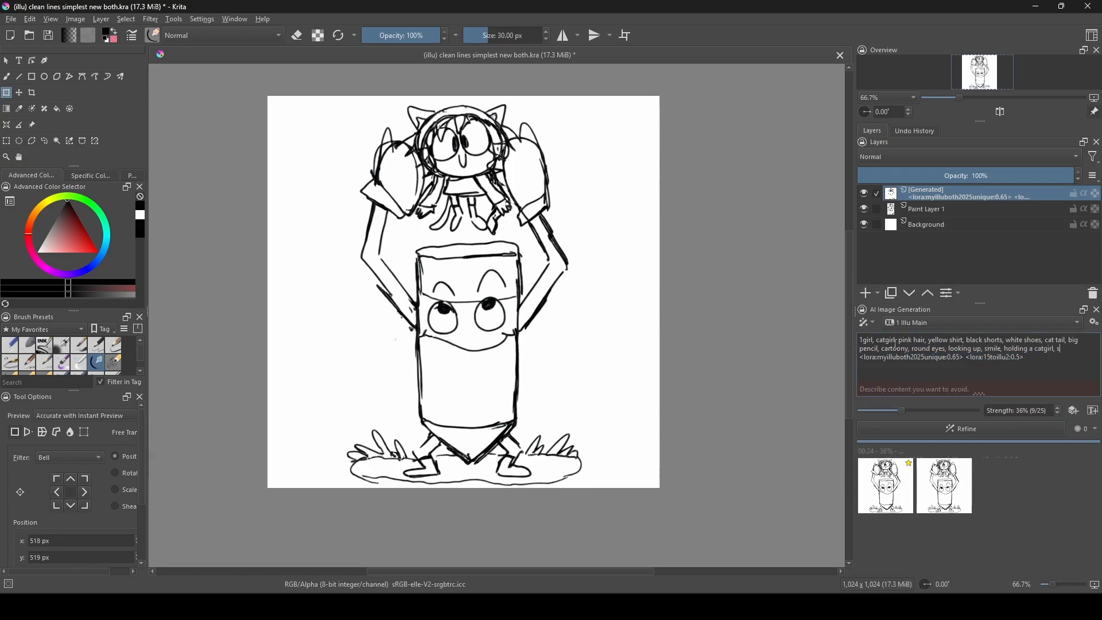
{"action": "type", "text": "quatting,"}
Add yellow pencil, grass, simple background, white background and holding a brush to the prompt, and refine the image at 36% strength.
{"action": "type", "text": "yellow pencil, "}
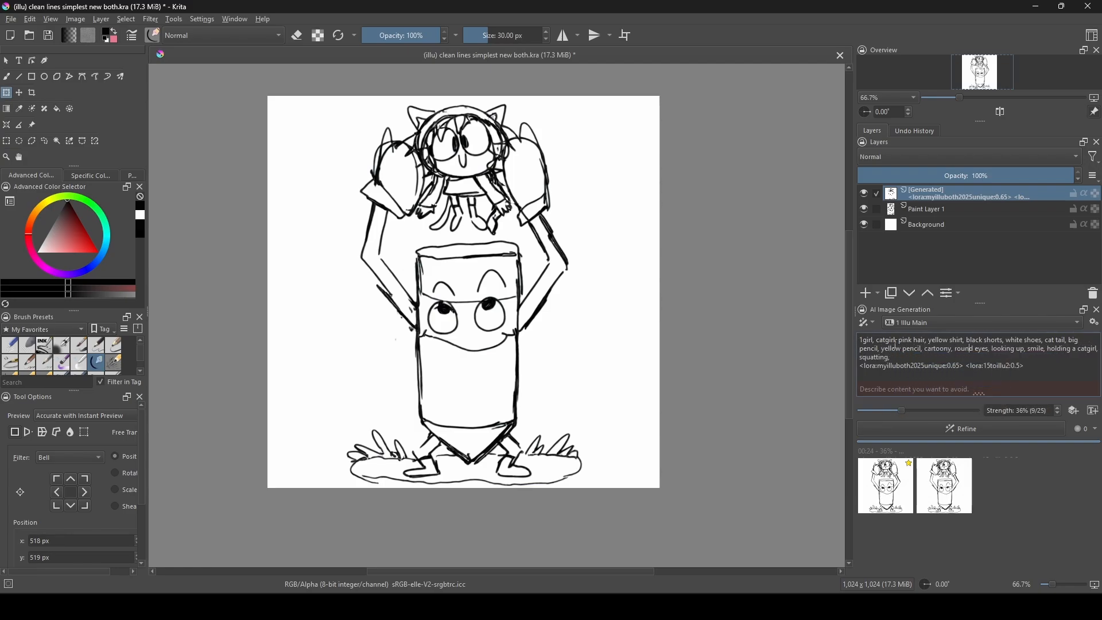
{"action": "type", "text": " grass, simple background, white"}
{"action": "key", "text": "Return"}
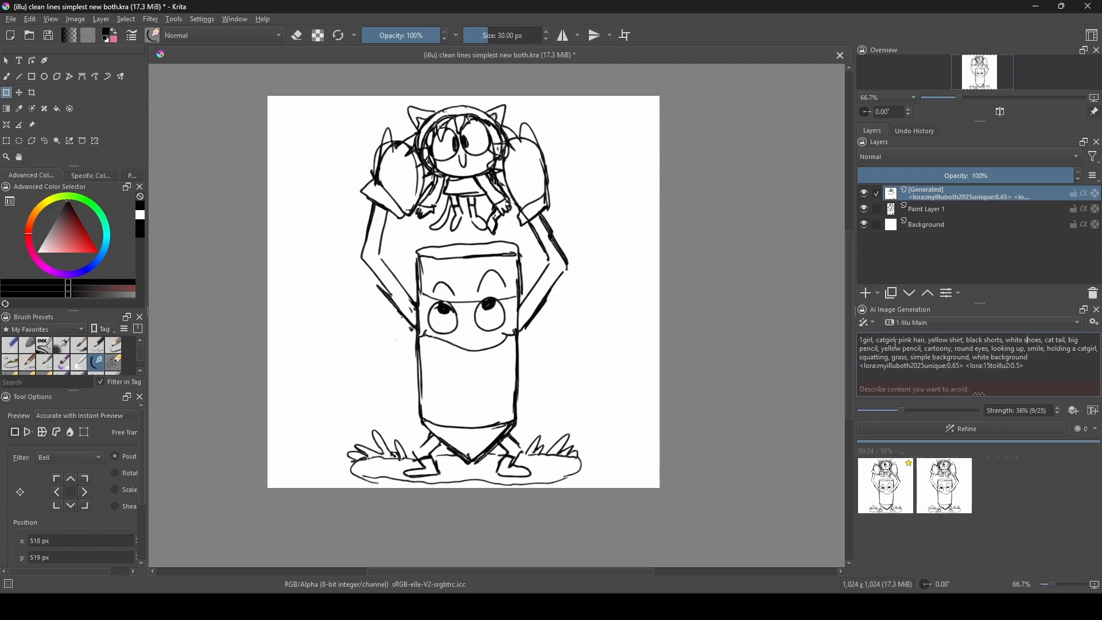
{"action": "type", "text": "lding a brush,"}
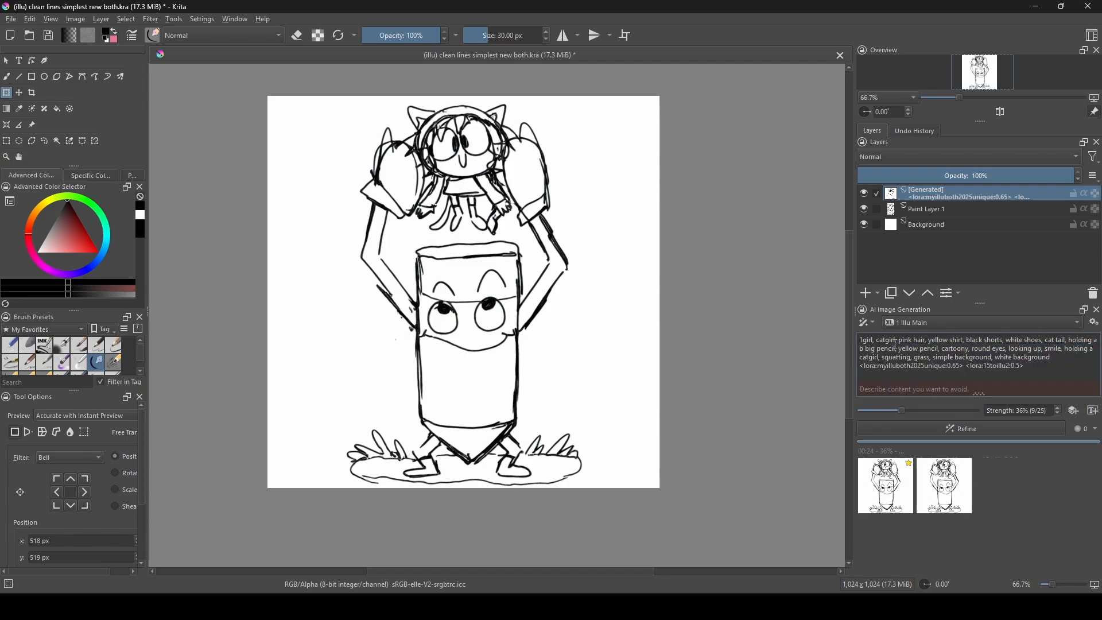
{"action": "left_click", "coordinate": [982, 429]}
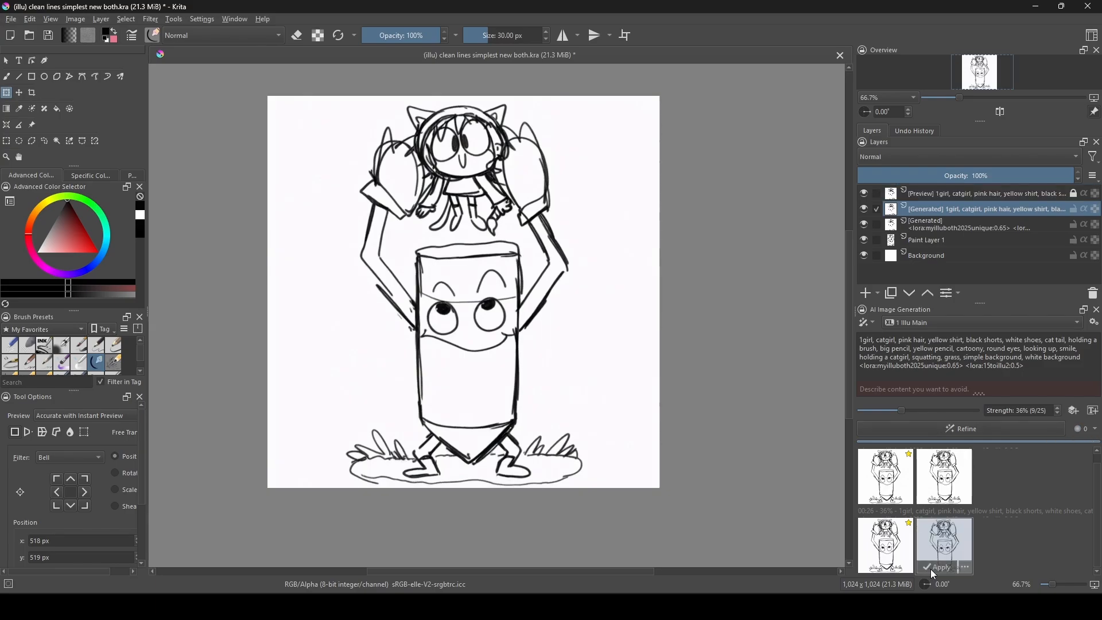
Refine the image at 56% strength, compare the generated results, and apply the third one.
{"action": "left_click_drag", "start_coordinate": [902, 410], "coordinate": [915, 413]}
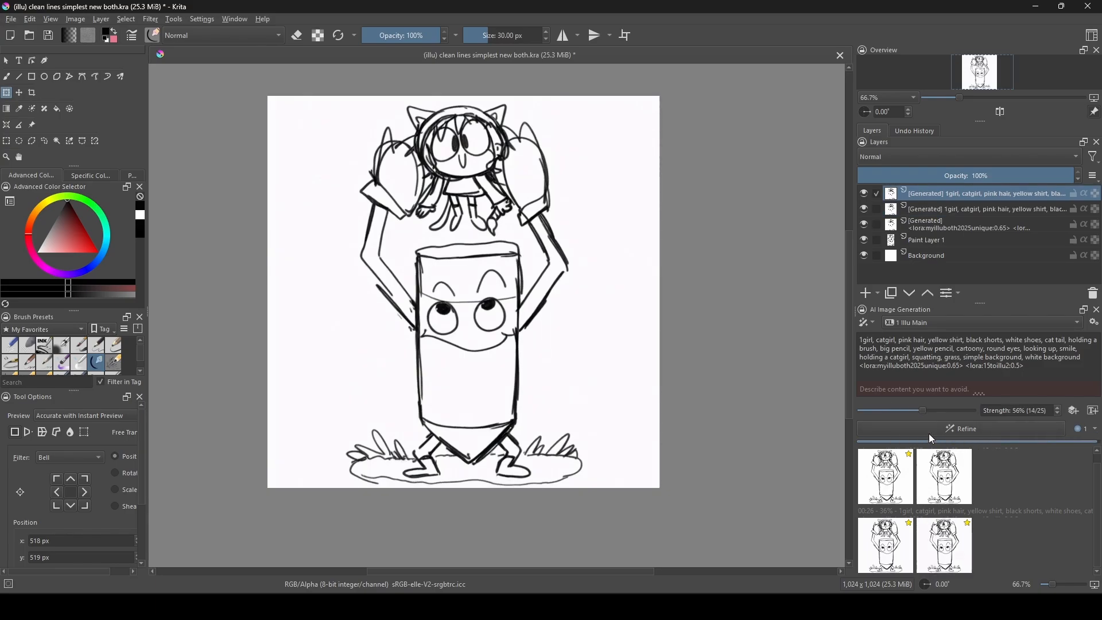
{"action": "left_click", "coordinate": [929, 433]}
{"action": "left_click", "coordinate": [919, 429]}
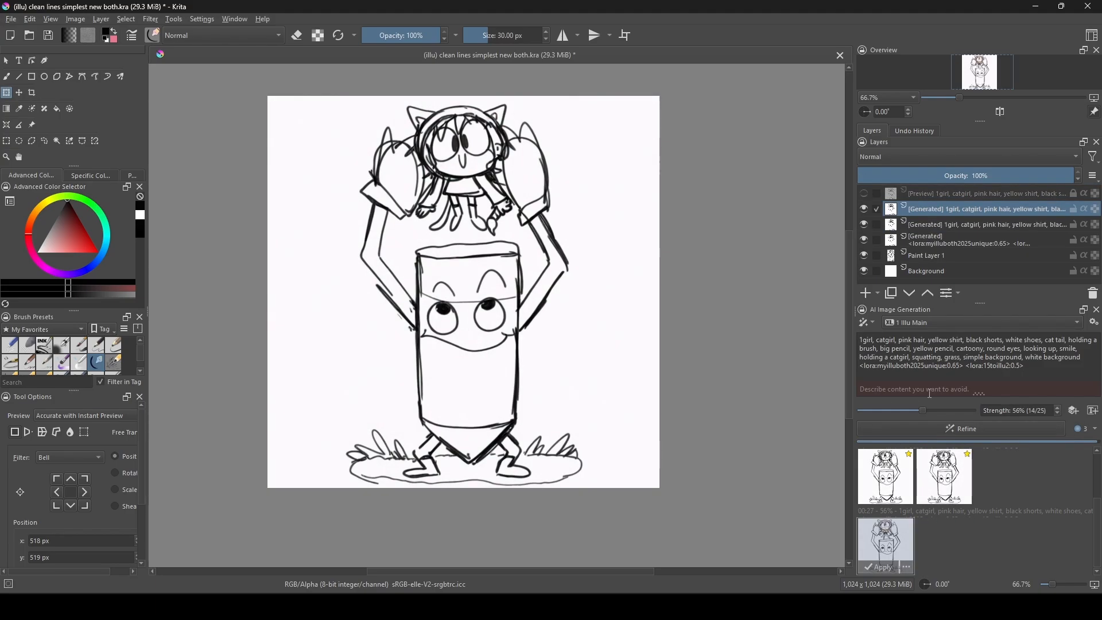
{"action": "left_click", "coordinate": [1004, 553]}
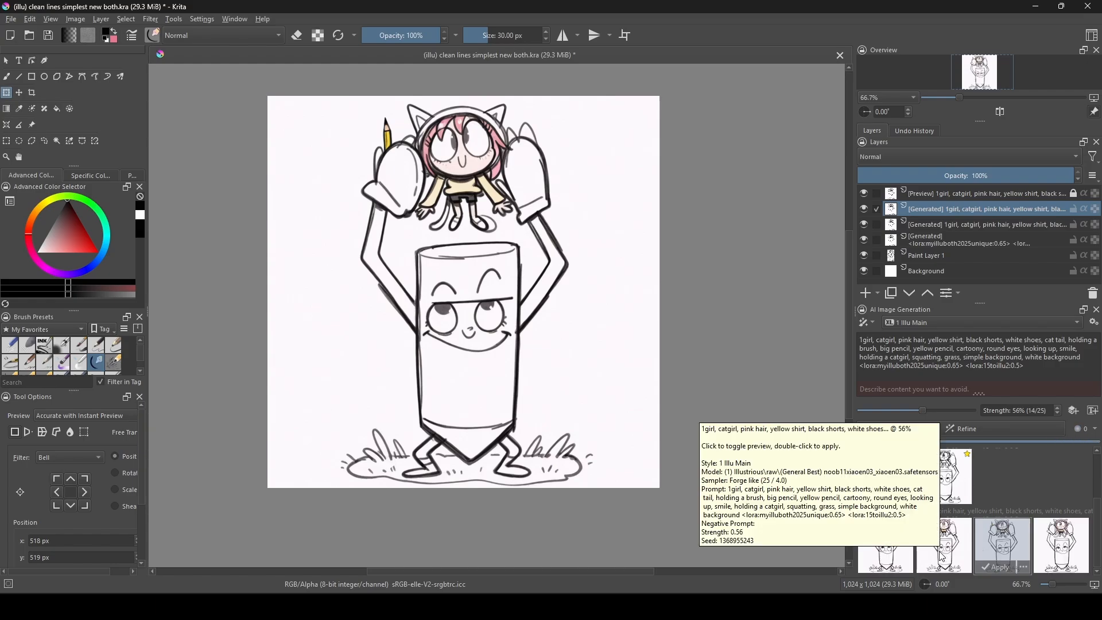
{"action": "left_click", "coordinate": [1064, 554]}
{"action": "left_click", "coordinate": [1004, 554]}
{"action": "left_click", "coordinate": [996, 568]}
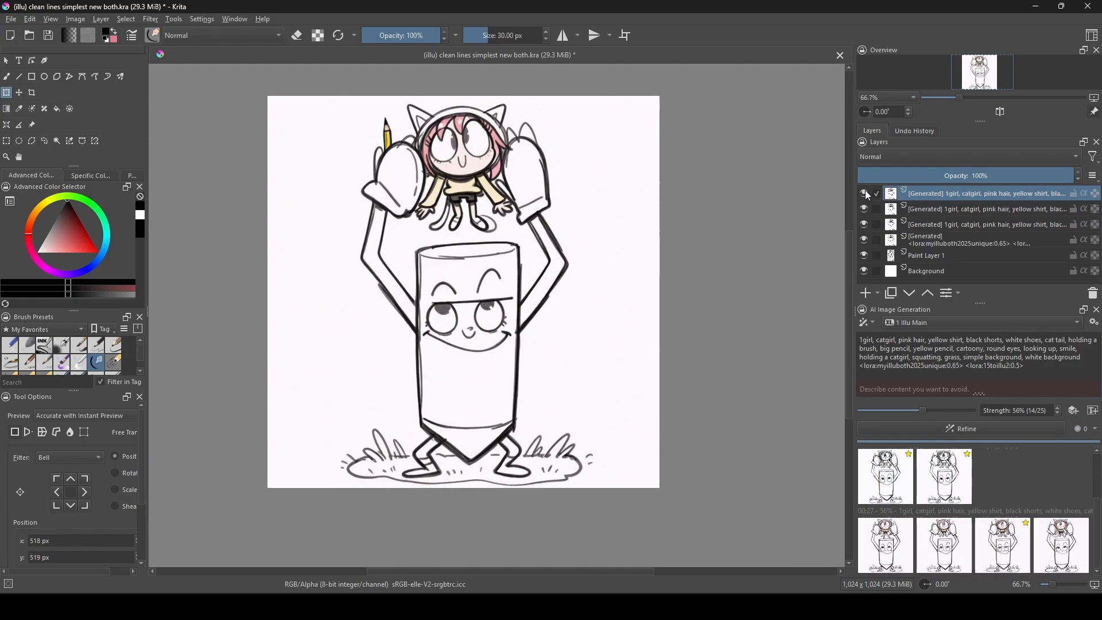
Redraw both gloves with thumbs and separate fingers gripping the girl's head, using a 30 px ink brush in sampled dark colours.
{"action": "key", "text": "b"}
{"action": "scroll", "coordinate": [402, 170], "scroll_direction": "up", "scroll_amount": 2}
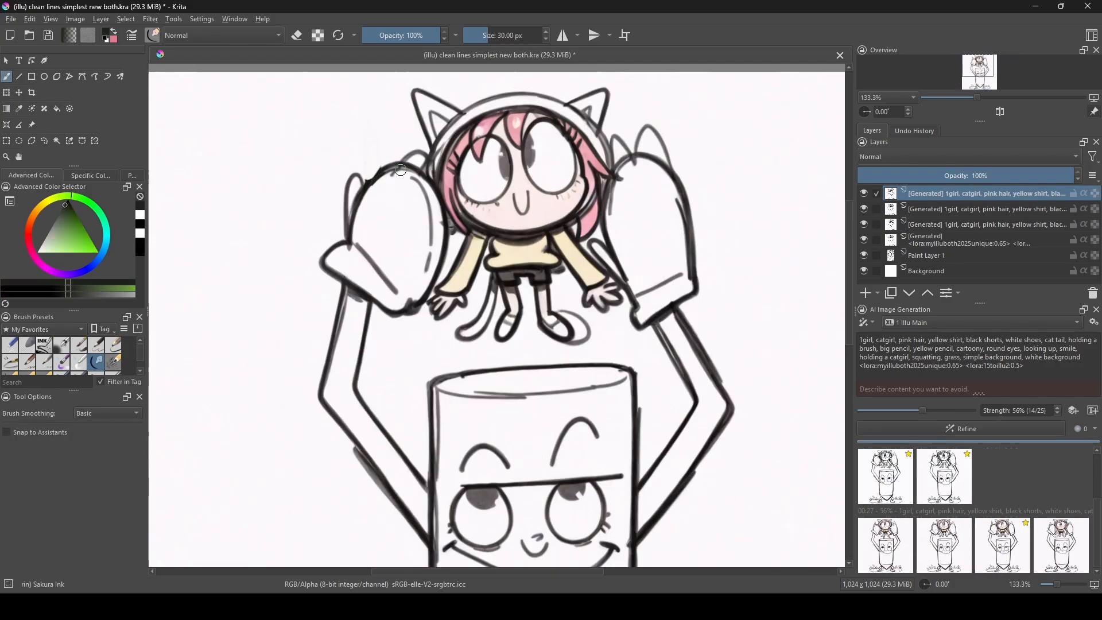
{"action": "left_click", "coordinate": [360, 193], "text": "ctrl"}
{"action": "left_click_drag", "start_coordinate": [366, 184], "coordinate": [352, 230]}
{"action": "left_click", "coordinate": [375, 178], "text": "ctrl"}
{"action": "left_click", "coordinate": [376, 176], "text": "ctrl"}
{"action": "mouse_move", "coordinate": [376, 174]}
{"action": "left_mouse_down"}
{"action": "mouse_move", "coordinate": [425, 205]}
{"action": "mouse_move", "coordinate": [413, 297]}
{"action": "left_mouse_up"}
{"action": "left_click_drag", "start_coordinate": [649, 155], "coordinate": [591, 195]}
Recolour the girl's white headband and cat ears in sampled hair pink, and fill the gloves' fingers with sampled white.
{"action": "left_click", "coordinate": [434, 139], "text": "ctrl"}
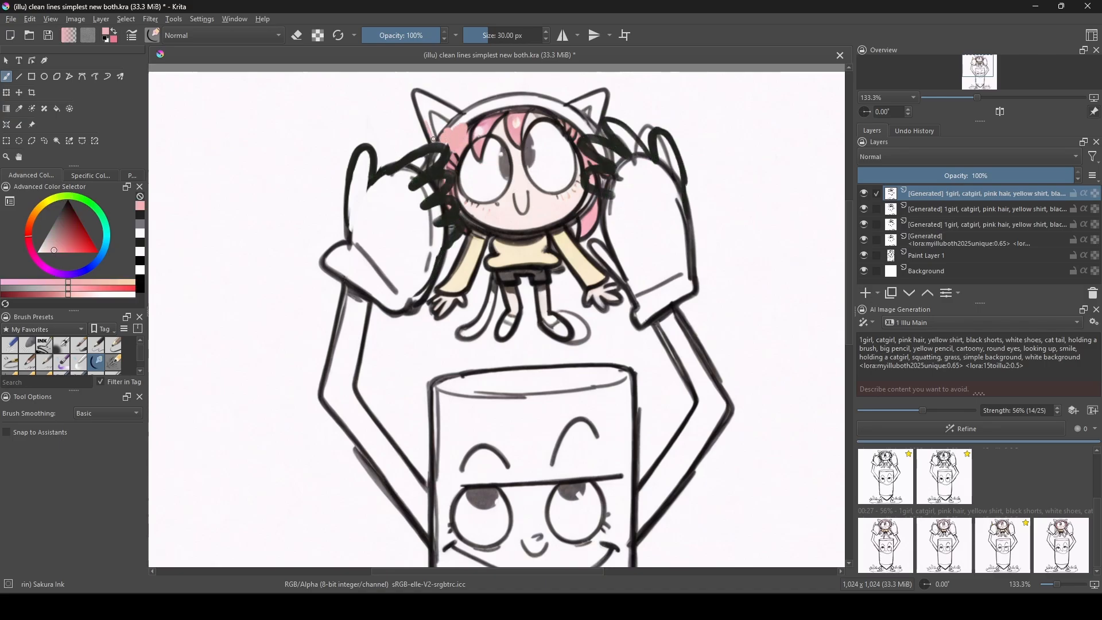
{"action": "mouse_move", "coordinate": [459, 134]}
{"action": "left_mouse_down"}
{"action": "mouse_move", "coordinate": [513, 109]}
{"action": "mouse_move", "coordinate": [591, 125]}
{"action": "mouse_move", "coordinate": [600, 103]}
{"action": "left_mouse_up"}
{"action": "left_click", "coordinate": [511, 112], "text": "ctrl"}
{"action": "left_click", "coordinate": [588, 113], "text": "ctrl"}
{"action": "mouse_move", "coordinate": [592, 144]}
{"action": "left_mouse_down"}
{"action": "mouse_move", "coordinate": [641, 140]}
{"action": "mouse_move", "coordinate": [677, 201]}
{"action": "left_mouse_up"}
{"action": "left_click", "coordinate": [638, 169], "text": "ctrl"}
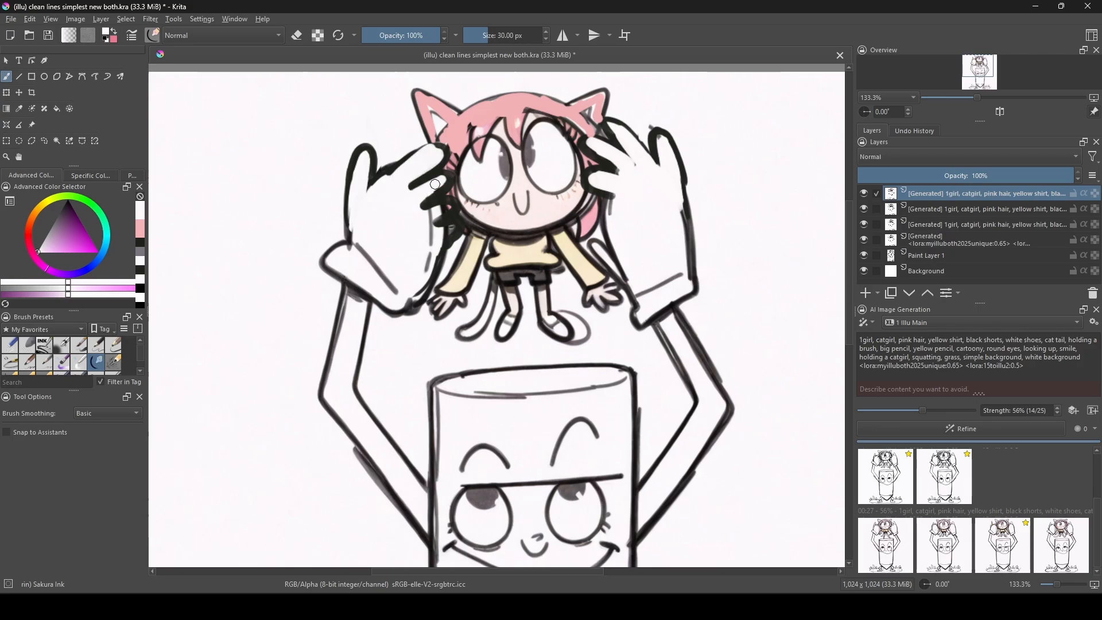
{"action": "left_click_drag", "start_coordinate": [436, 184], "coordinate": [439, 252]}
Clean up the pencil character's face and the band line above its eyes, and draw a small dark lead at its tip.
{"action": "scroll", "coordinate": [424, 230], "scroll_direction": "down", "scroll_amount": 6}
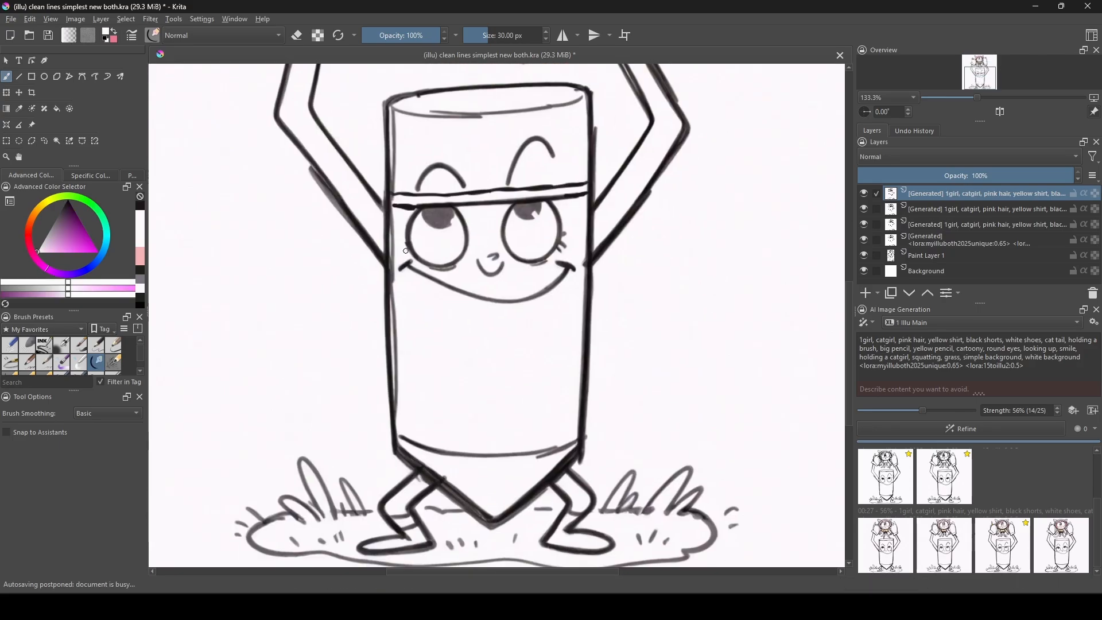
{"action": "scroll", "coordinate": [494, 304], "scroll_direction": "down", "scroll_amount": 2}
{"action": "left_click", "coordinate": [582, 362], "text": "ctrl"}
{"action": "left_click_drag", "start_coordinate": [511, 441], "coordinate": [511, 453]}
{"action": "scroll", "coordinate": [490, 379], "scroll_direction": "down", "scroll_amount": 2}
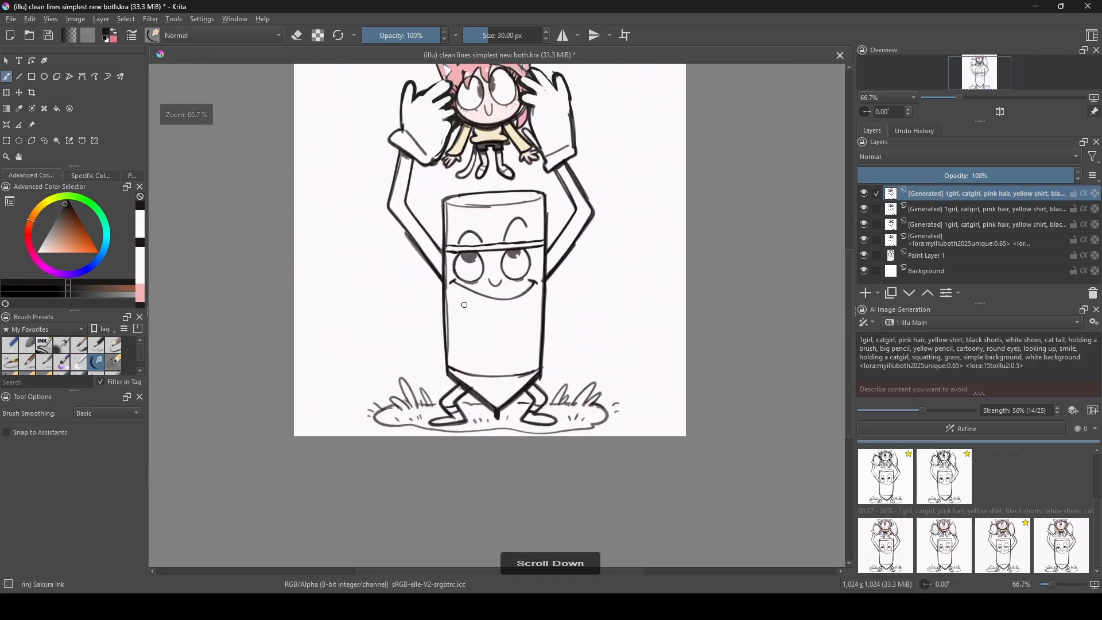
{"action": "left_click_drag", "start_coordinate": [465, 302], "coordinate": [466, 352]}
Generate and apply a refinement at 36% strength, and paint out the stray shape beside the glove with sampled white.
{"action": "left_click_drag", "start_coordinate": [923, 411], "coordinate": [899, 412]}
{"action": "left_click", "coordinate": [873, 567]}
{"action": "scroll", "coordinate": [545, 155], "scroll_direction": "up", "scroll_amount": 3}
{"action": "left_click", "coordinate": [588, 276], "text": "ctrl"}
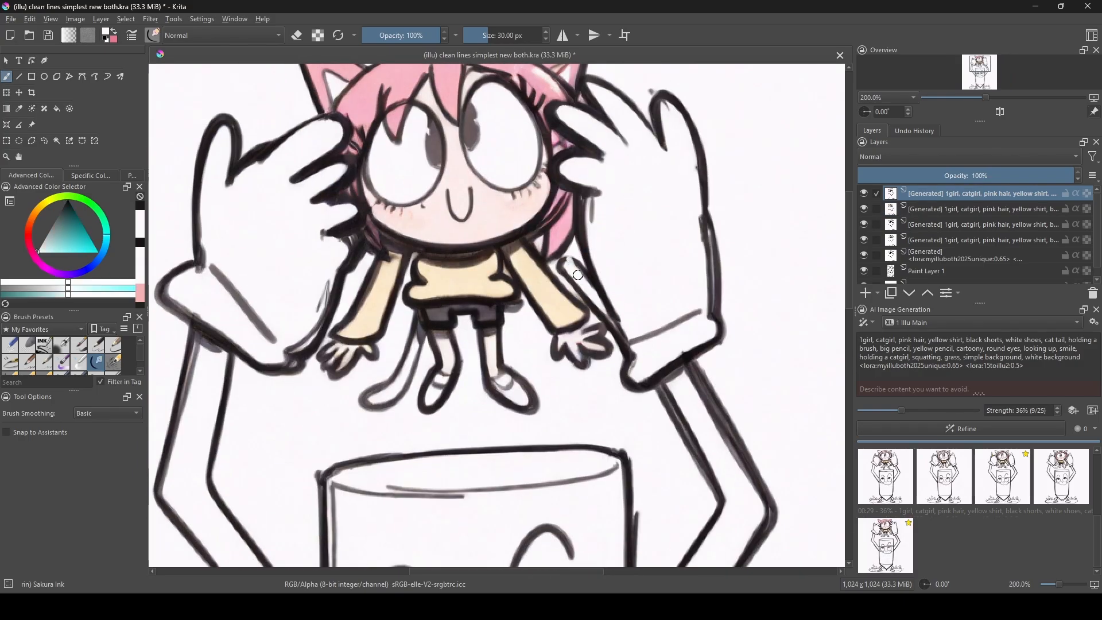
{"action": "left_click_drag", "start_coordinate": [571, 270], "coordinate": [590, 304]}
{"action": "scroll", "coordinate": [602, 320], "scroll_direction": "up", "scroll_amount": 1}
{"action": "scroll", "coordinate": [533, 124], "scroll_direction": "down", "scroll_amount": 3}
Paint the pencil's body orange on a new Multiply layer with the 40 px Basic-5 Size Opacity brush.
{"action": "key", "text": "Insert"}
{"action": "left_click", "coordinate": [37, 208]}
{"action": "left_click_drag", "start_coordinate": [92, 250], "coordinate": [99, 253]}
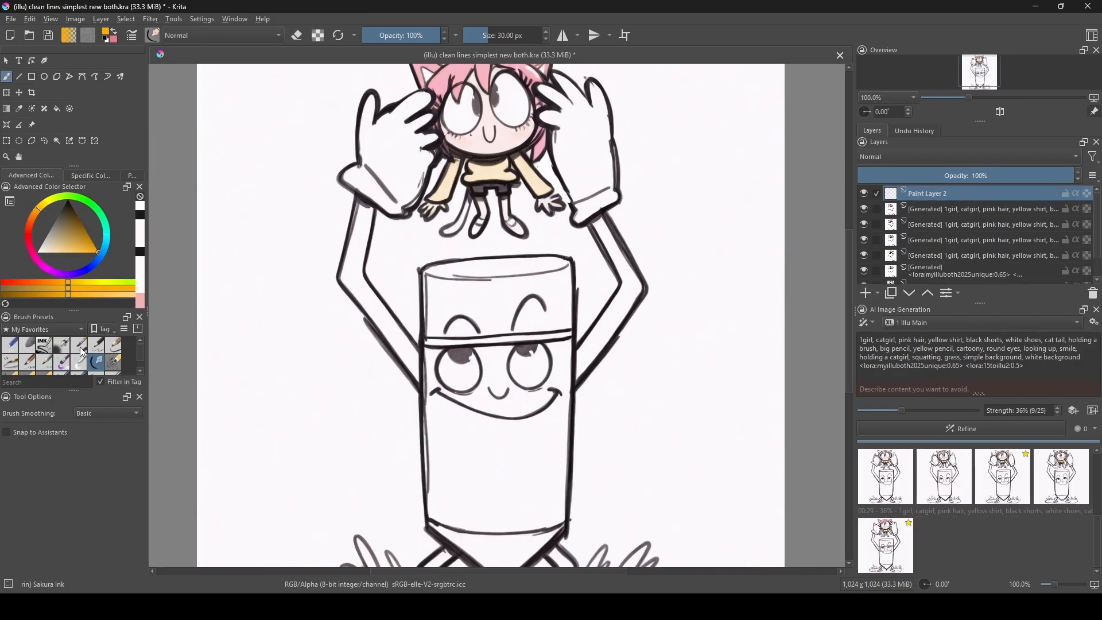
{"action": "left_click", "coordinate": [80, 346]}
{"action": "mouse_move", "coordinate": [435, 433]}
{"action": "left_mouse_down"}
{"action": "mouse_move", "coordinate": [431, 385]}
{"action": "mouse_move", "coordinate": [437, 414]}
{"action": "mouse_move", "coordinate": [458, 420]}
{"action": "mouse_move", "coordinate": [486, 359]}
{"action": "mouse_move", "coordinate": [497, 443]}
{"action": "mouse_move", "coordinate": [554, 518]}
{"action": "mouse_move", "coordinate": [504, 450]}
{"action": "mouse_move", "coordinate": [562, 356]}
{"action": "mouse_move", "coordinate": [546, 450]}
{"action": "mouse_move", "coordinate": [538, 427]}
{"action": "left_mouse_up"}
{"action": "left_click", "coordinate": [967, 157]}
{"action": "left_click", "coordinate": [895, 167]}
{"action": "left_click", "coordinate": [893, 156]}
{"action": "left_click", "coordinate": [887, 143]}
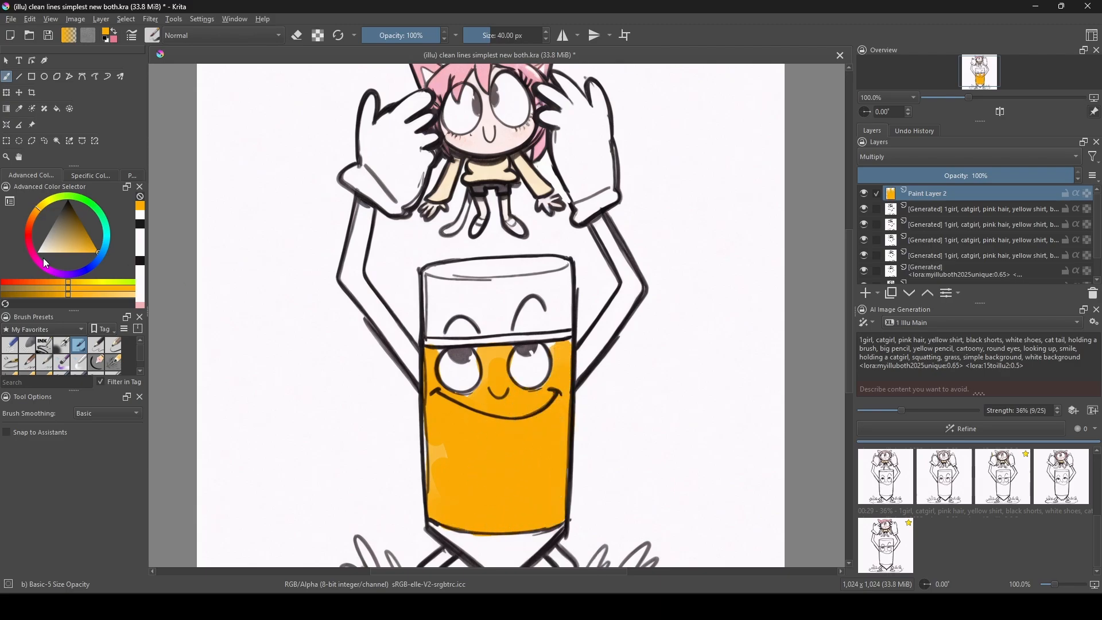
Paint the eraser section above the pencil character's eyes bright pink.
{"action": "left_click", "coordinate": [38, 260]}
{"action": "left_click", "coordinate": [77, 252]}
{"action": "mouse_move", "coordinate": [429, 301]}
{"action": "left_mouse_down"}
{"action": "mouse_move", "coordinate": [483, 268]}
{"action": "mouse_move", "coordinate": [507, 330]}
{"action": "mouse_move", "coordinate": [531, 264]}
{"action": "left_mouse_up"}
Fill both of the pencil character's raised arms with orange sampled from its body.
{"action": "left_click", "coordinate": [433, 379], "text": "ctrl"}
{"action": "mouse_move", "coordinate": [413, 370]}
{"action": "left_mouse_down"}
{"action": "mouse_move", "coordinate": [362, 235]}
{"action": "mouse_move", "coordinate": [364, 209]}
{"action": "left_mouse_up"}
{"action": "mouse_move", "coordinate": [582, 366]}
{"action": "left_mouse_down"}
{"action": "mouse_move", "coordinate": [630, 294]}
{"action": "mouse_move", "coordinate": [600, 227]}
{"action": "left_mouse_up"}
{"action": "left_click_drag", "start_coordinate": [599, 236], "coordinate": [578, 126]}
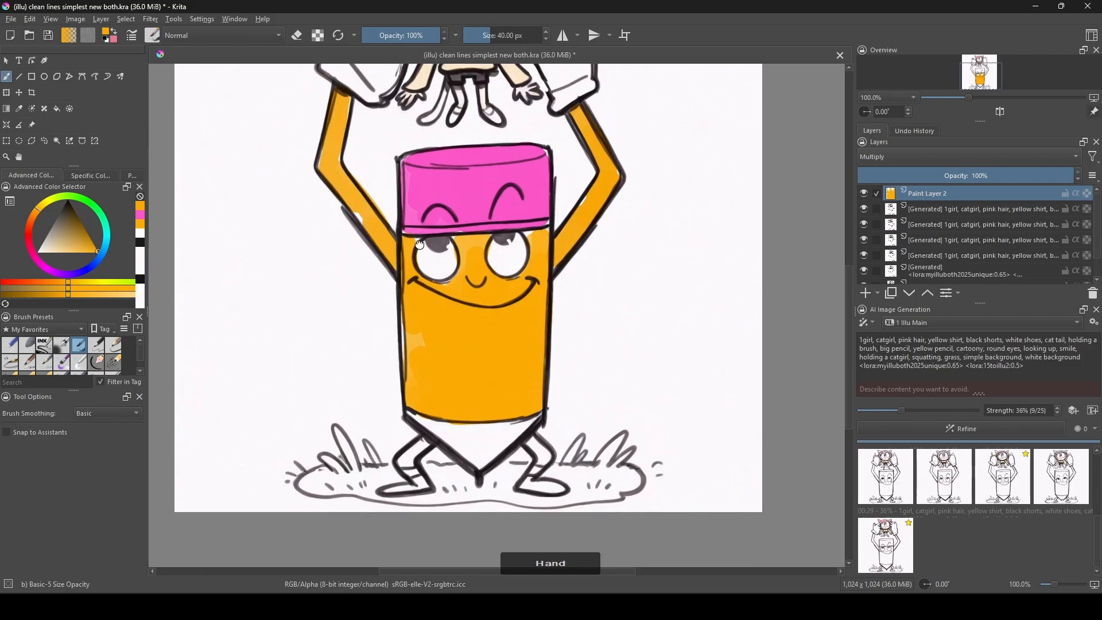
Paint the sharpened cone at the lower end of the pencil brown.
{"action": "left_click", "coordinate": [30, 224]}
{"action": "left_click", "coordinate": [78, 223]}
{"action": "mouse_move", "coordinate": [413, 411]}
{"action": "left_mouse_down"}
{"action": "mouse_move", "coordinate": [459, 444]}
{"action": "mouse_move", "coordinate": [535, 425]}
{"action": "left_mouse_up"}
Colour the pencil character's legs in sampled orange and its shoes in the sampled eraser pink.
{"action": "left_click", "coordinate": [505, 396], "text": "ctrl"}
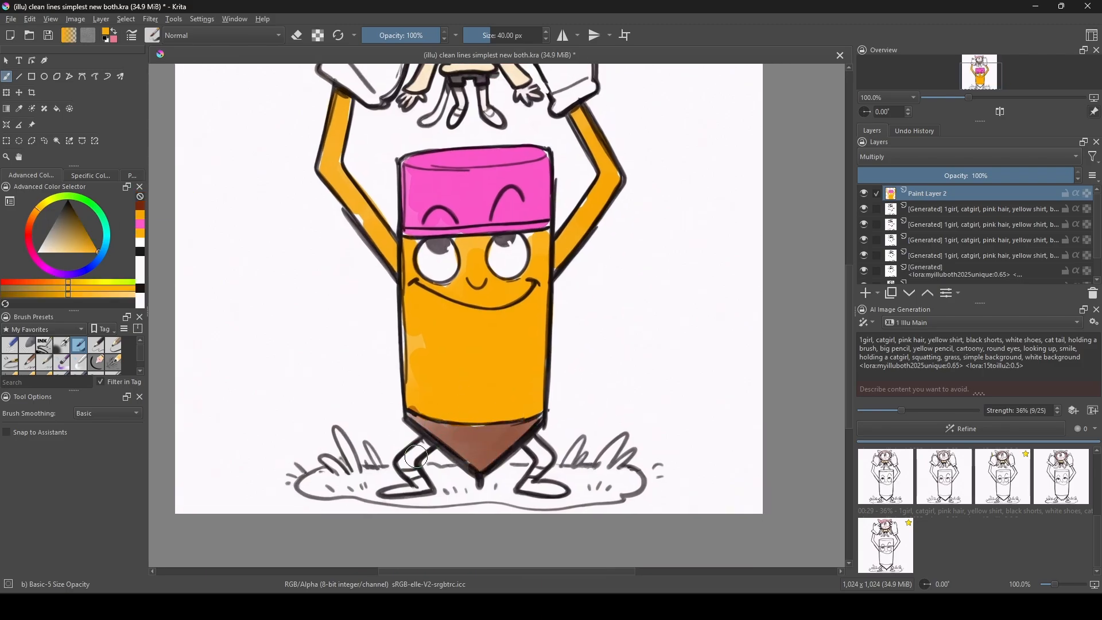
{"action": "left_click_drag", "start_coordinate": [424, 448], "coordinate": [405, 464]}
{"action": "left_click_drag", "start_coordinate": [530, 442], "coordinate": [549, 458]}
{"action": "left_click", "coordinate": [439, 221], "text": "ctrl"}
{"action": "left_click_drag", "start_coordinate": [404, 485], "coordinate": [426, 489]}
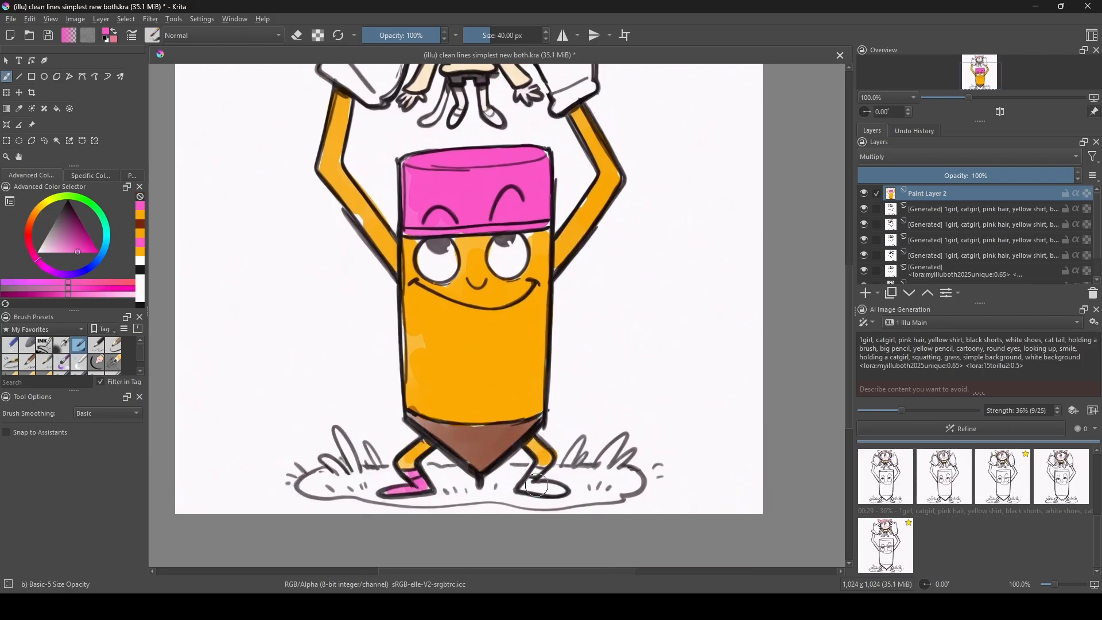
Paint the grass patch and its blades around the pencil character's feet green.
{"action": "left_click", "coordinate": [66, 198]}
{"action": "mouse_move", "coordinate": [304, 470]}
{"action": "left_mouse_down"}
{"action": "mouse_move", "coordinate": [549, 503]}
{"action": "mouse_move", "coordinate": [623, 451]}
{"action": "left_mouse_up"}
{"action": "scroll", "coordinate": [566, 430], "scroll_direction": "down", "scroll_amount": 1}
{"action": "left_click_drag", "start_coordinate": [565, 431], "coordinate": [502, 501]}
Shade both of the pencil character's gloves with light grey strokes across the fingers and palms.
{"action": "left_click", "coordinate": [44, 241]}
{"action": "scroll", "coordinate": [368, 241], "scroll_direction": "up", "scroll_amount": 2}
{"action": "left_click_drag", "start_coordinate": [344, 184], "coordinate": [418, 173]}
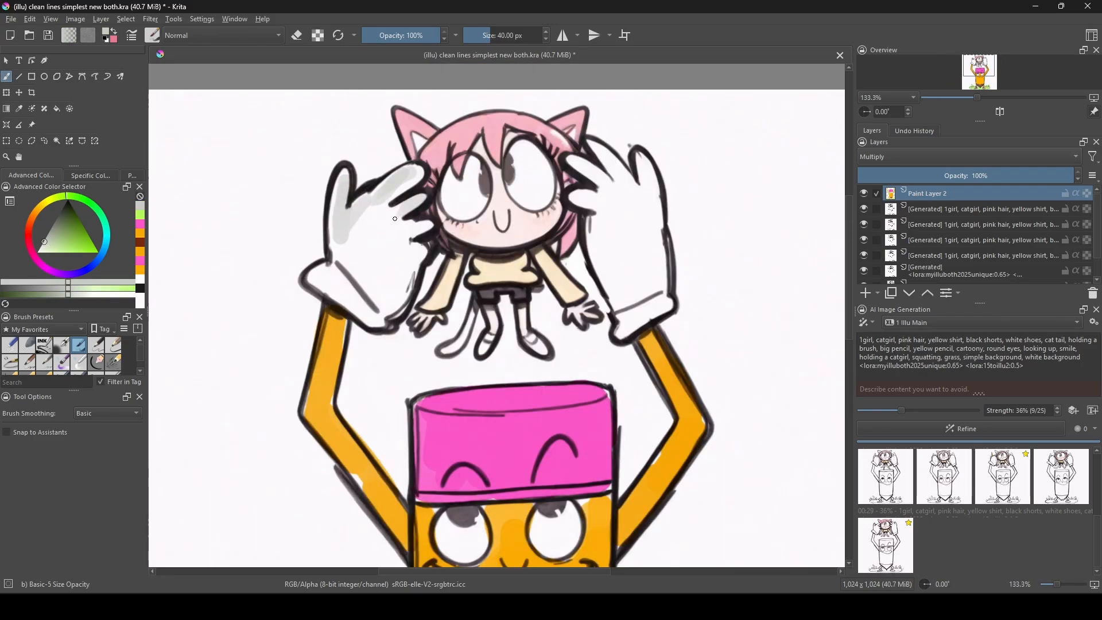
{"action": "left_click_drag", "start_coordinate": [396, 217], "coordinate": [412, 281]}
{"action": "left_click_drag", "start_coordinate": [333, 264], "coordinate": [333, 288]}
{"action": "left_click_drag", "start_coordinate": [576, 197], "coordinate": [607, 201]}
{"action": "left_click_drag", "start_coordinate": [596, 149], "coordinate": [619, 195]}
{"action": "left_click_drag", "start_coordinate": [642, 166], "coordinate": [655, 241]}
Colour the catgirl's small uncoloured parts, including her hands and tail, with sampled skin and hair tones.
{"action": "left_click", "coordinate": [535, 319], "text": "ctrl"}
{"action": "scroll", "coordinate": [418, 273], "scroll_direction": "down", "scroll_amount": 1}
{"action": "mouse_move", "coordinate": [418, 272]}
{"action": "left_mouse_down"}
{"action": "mouse_move", "coordinate": [440, 260]}
{"action": "mouse_move", "coordinate": [432, 238]}
{"action": "left_mouse_up"}
{"action": "left_click", "coordinate": [545, 211], "text": "ctrl"}
{"action": "mouse_move", "coordinate": [474, 267]}
{"action": "left_mouse_down"}
{"action": "mouse_move", "coordinate": [456, 297]}
{"action": "mouse_move", "coordinate": [463, 226]}
{"action": "left_mouse_up"}
{"action": "left_click", "coordinate": [485, 292], "text": "ctrl"}
{"action": "scroll", "coordinate": [463, 287], "scroll_direction": "down", "scroll_amount": 1}
Refine the image at 44% strength, apply the result as a new layer and check it in mirrored view.
{"action": "left_click_drag", "start_coordinate": [902, 410], "coordinate": [909, 410]}
{"action": "left_click", "coordinate": [961, 429]}
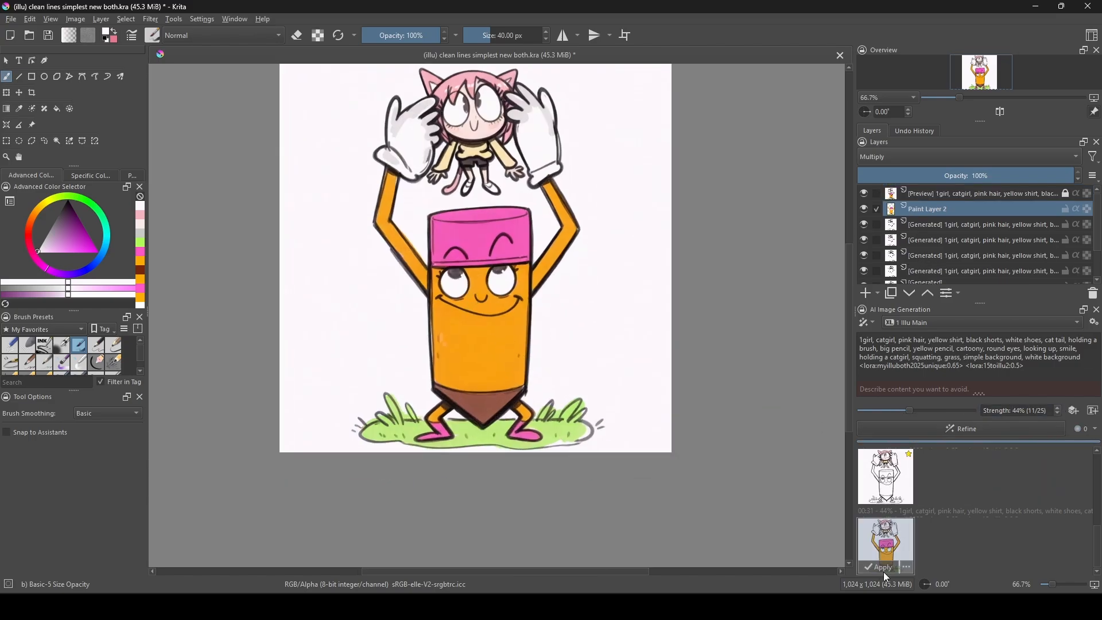
{"action": "key", "text": "m"}
{"action": "key", "text": "m"}
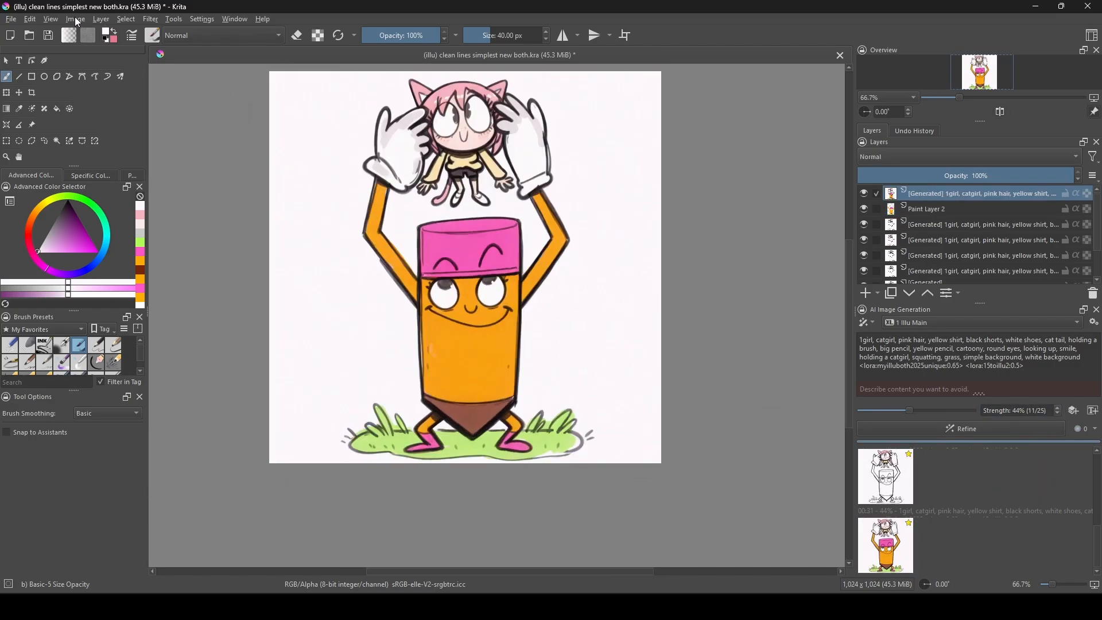
Scale the whole image to 1408 by 1408 pixels.
{"action": "left_click", "coordinate": [75, 19]}
{"action": "left_click", "coordinate": [137, 170]}
{"action": "type", "text": "1408"}
{"action": "key", "text": "Return"}
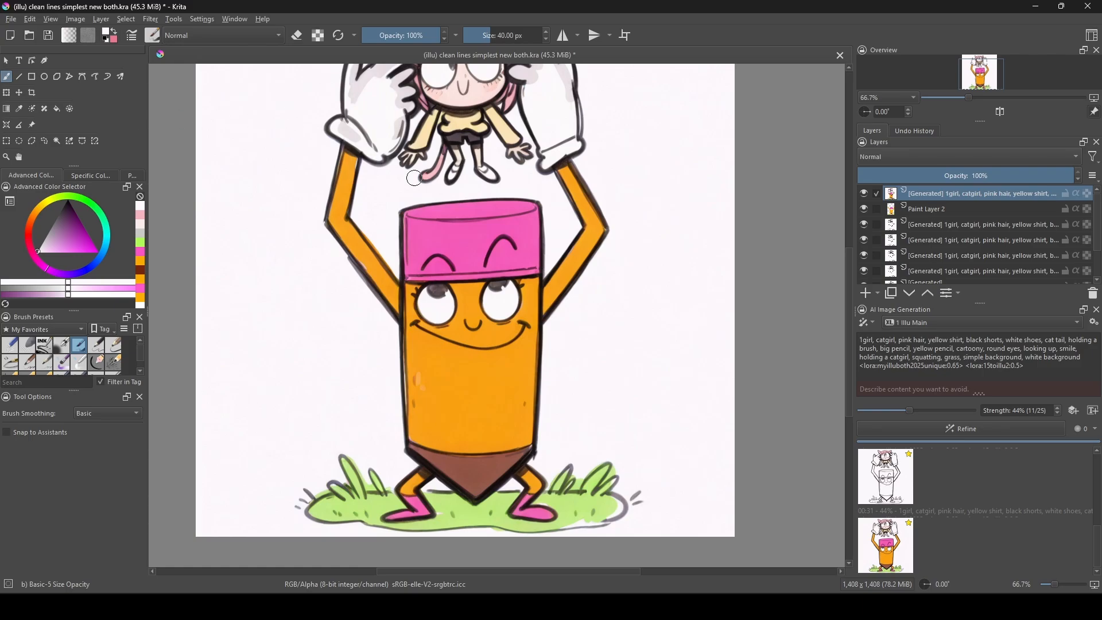
Refine the enlarged image at 48% strength and apply the generated result.
{"action": "scroll", "coordinate": [442, 359], "scroll_direction": "down", "scroll_amount": 1}
{"action": "left_click", "coordinate": [1056, 409]}
{"action": "left_click", "coordinate": [1023, 427]}
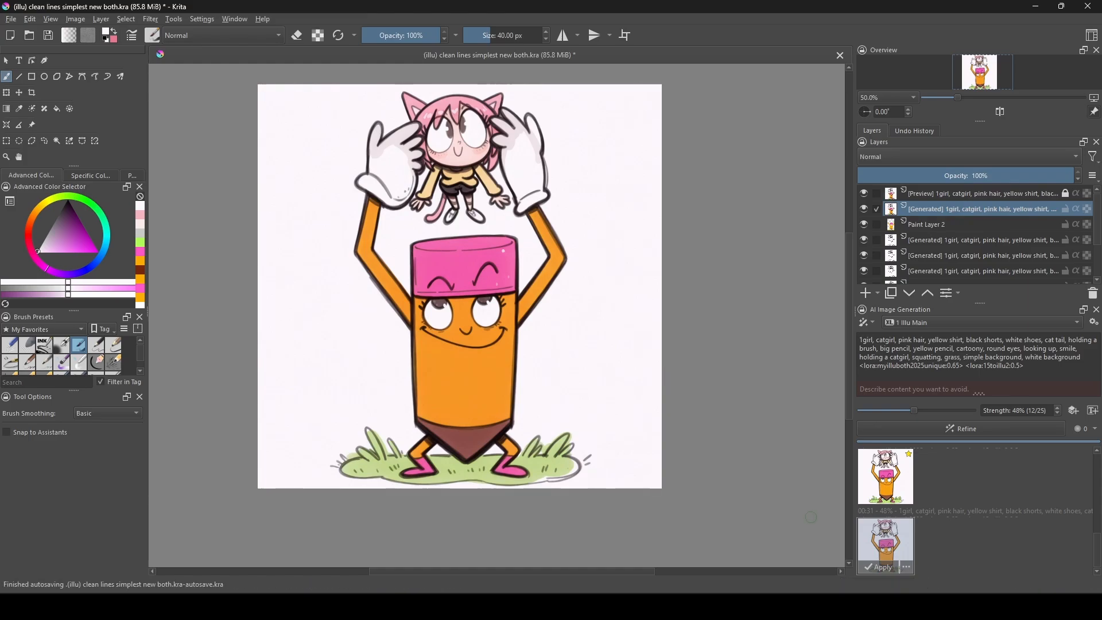
{"action": "left_click", "coordinate": [871, 566]}
On a new layer, draw brown vertical lines down the pencil's body with Pencil-2 and dark bands at its ankles.
{"action": "scroll", "coordinate": [467, 280], "scroll_direction": "up", "scroll_amount": 1}
{"action": "left_click", "coordinate": [865, 292]}
{"action": "left_click", "coordinate": [445, 404], "text": "ctrl"}
{"action": "left_click", "coordinate": [86, 231]}
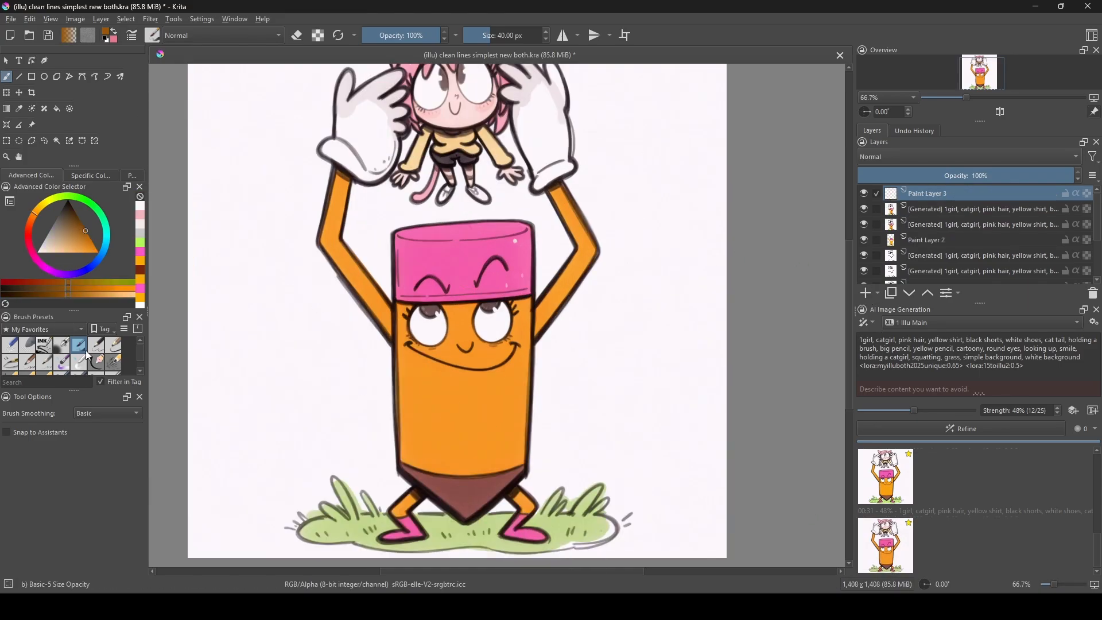
{"action": "left_click_drag", "start_coordinate": [404, 317], "coordinate": [407, 402]}
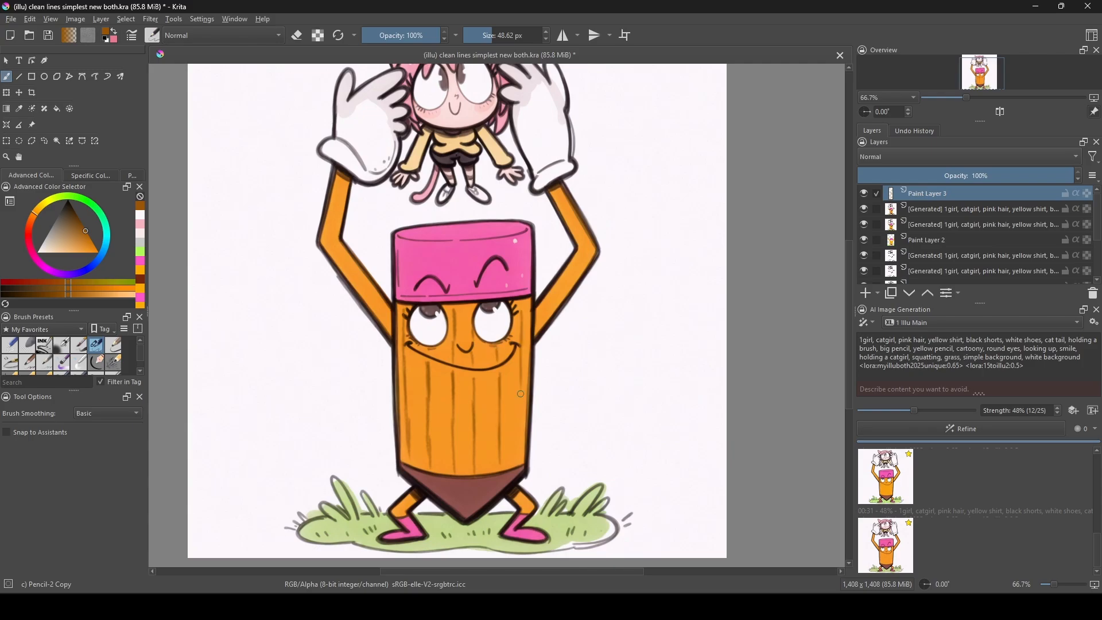
{"action": "scroll", "coordinate": [521, 393], "scroll_direction": "down", "scroll_amount": 1}
{"action": "left_click", "coordinate": [405, 495], "text": "ctrl"}
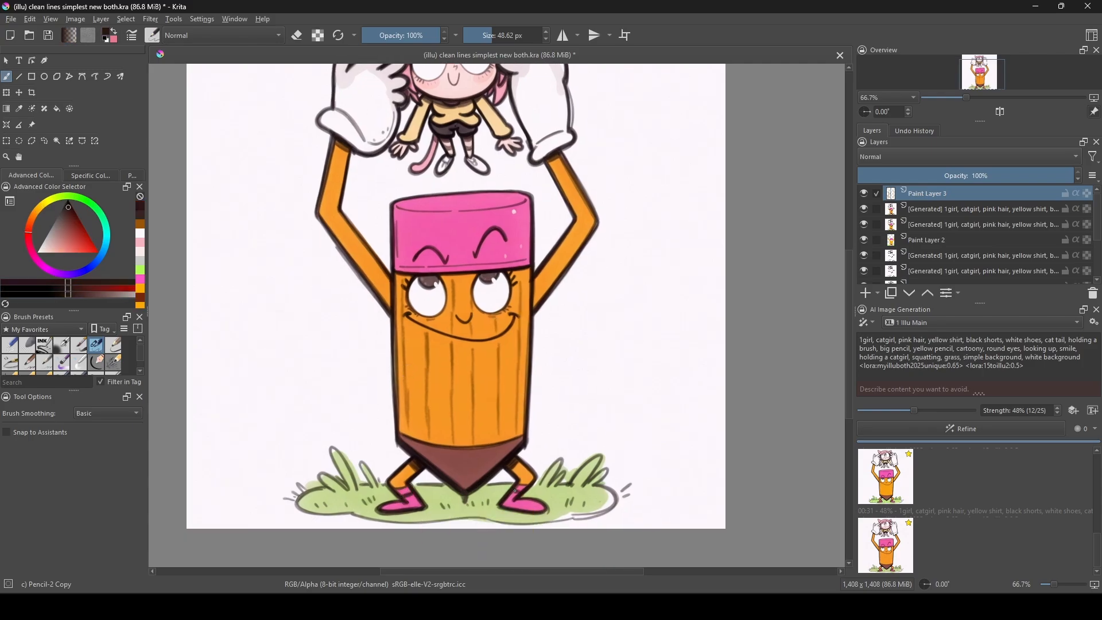
Repaint the catgirl's pupils lower in her eyes, covering the old ones with sampled white.
{"action": "left_click_drag", "start_coordinate": [382, 281], "coordinate": [364, 471]}
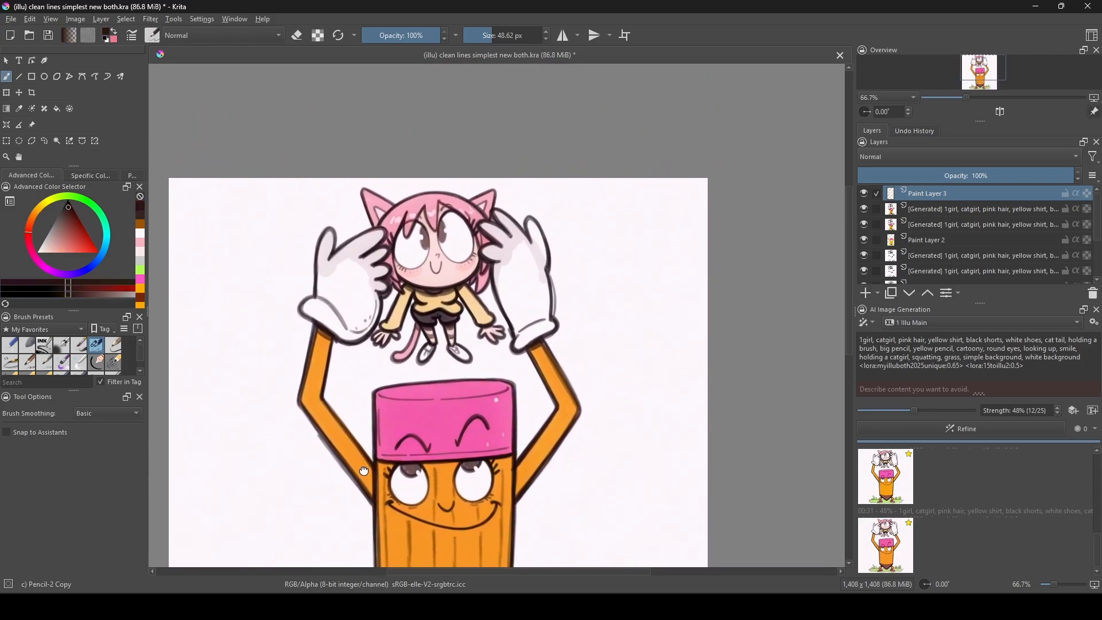
{"action": "scroll", "coordinate": [440, 229], "scroll_direction": "up", "scroll_amount": 2}
{"action": "left_click", "coordinate": [391, 273], "text": "alt"}
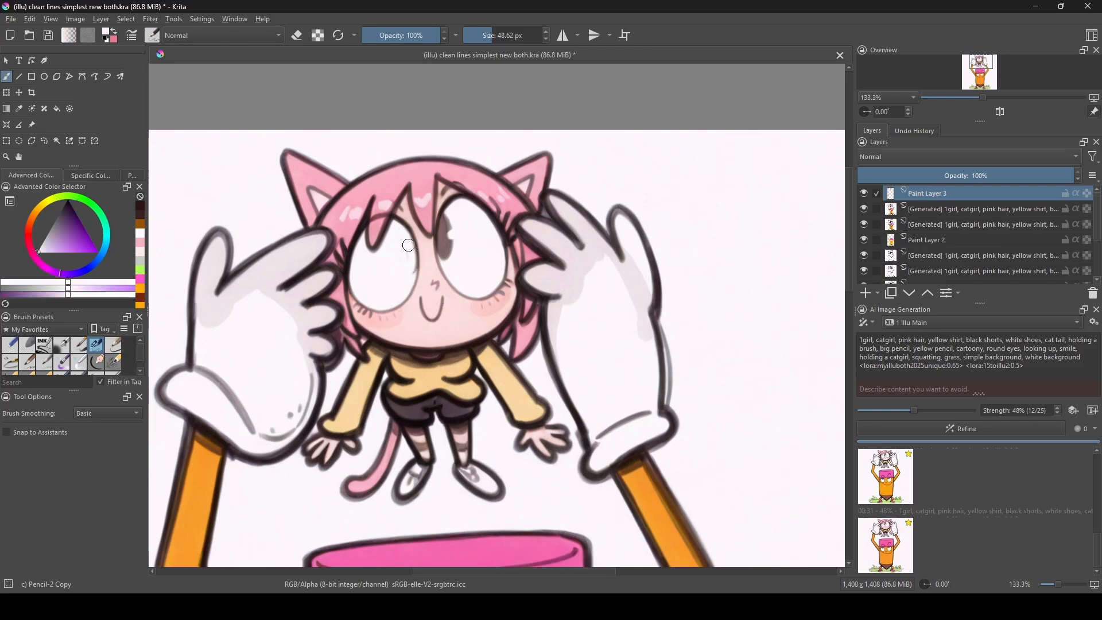
{"action": "left_click", "coordinate": [409, 262], "text": "alt"}
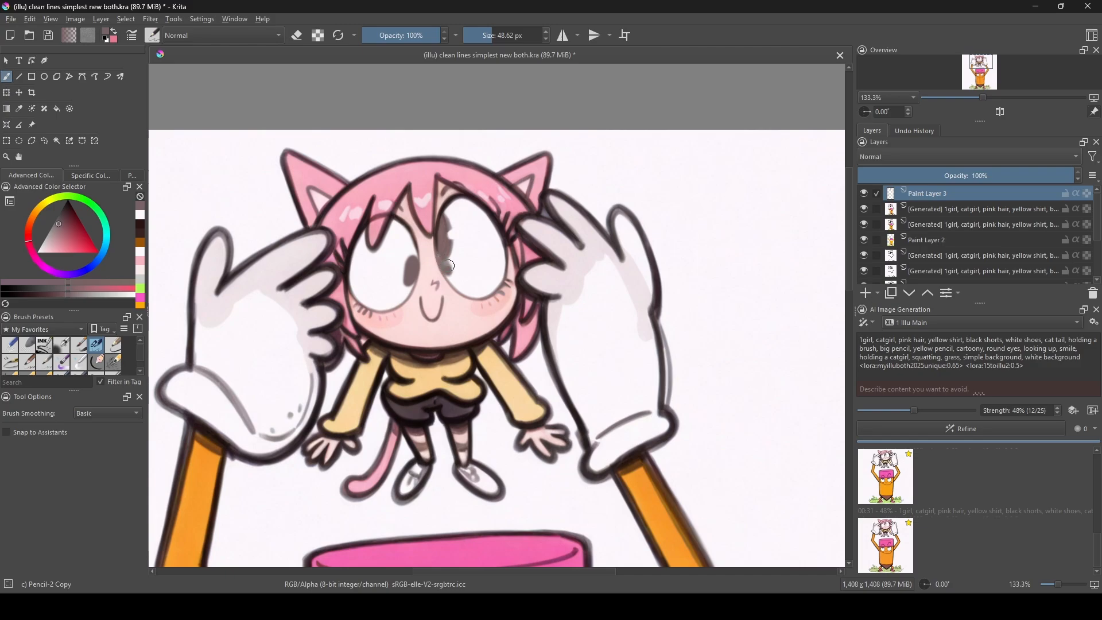
{"action": "left_click_drag", "start_coordinate": [450, 274], "coordinate": [450, 271]}
{"action": "left_click", "coordinate": [455, 247], "text": "alt"}
{"action": "left_click_drag", "start_coordinate": [450, 217], "coordinate": [448, 229]}
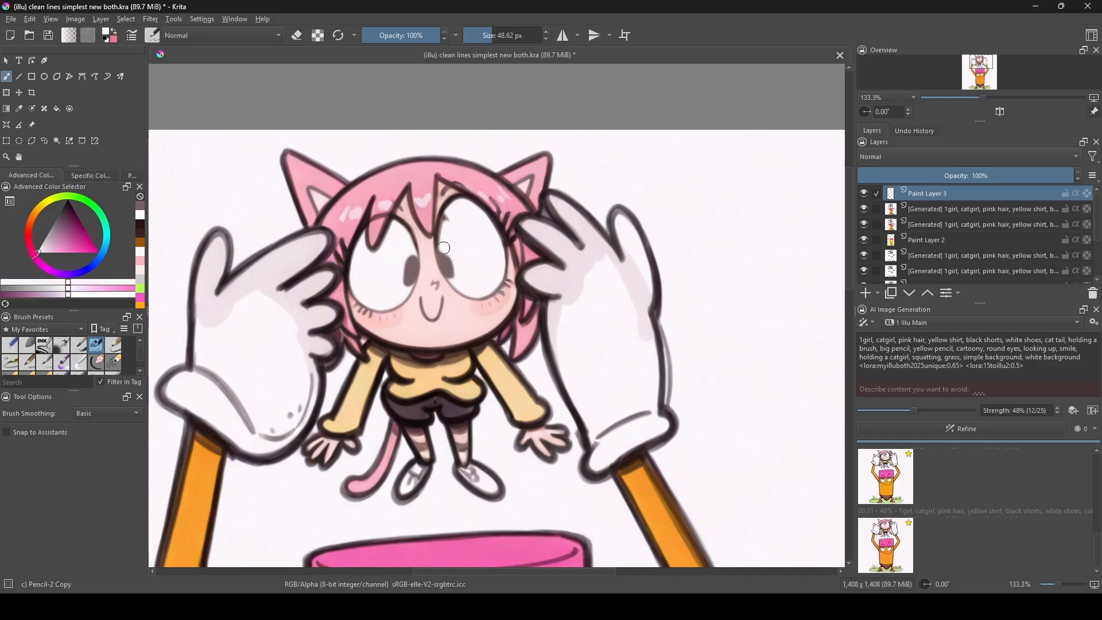
{"action": "left_click", "coordinate": [449, 265], "text": "alt"}
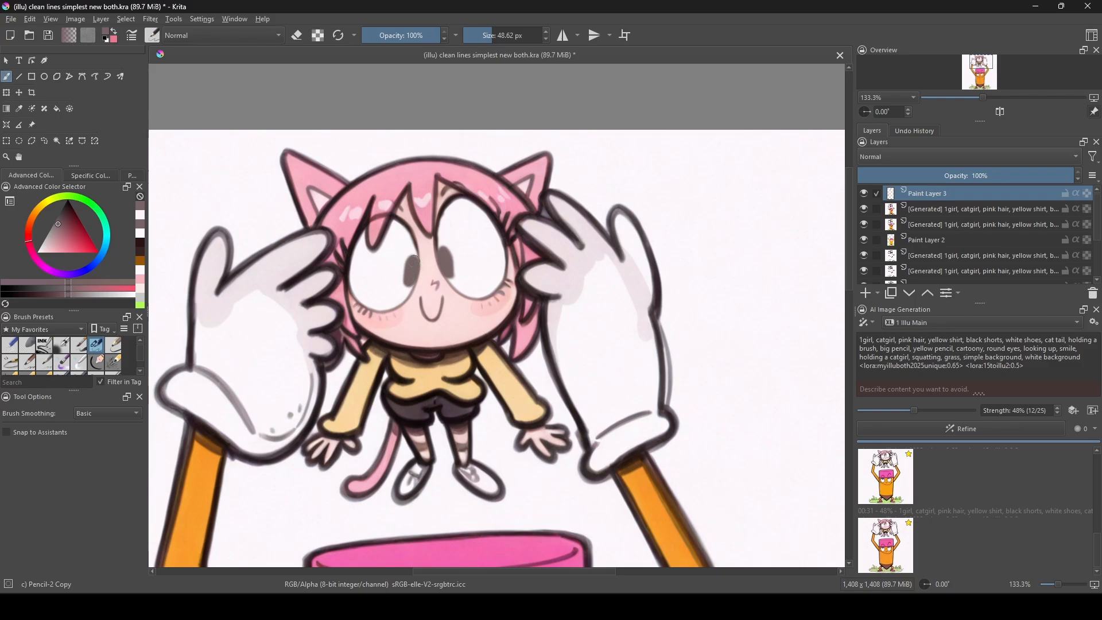
Draw a small paintbrush held in the catgirl's hand with an 18 px brush, using colours sampled around it.
{"action": "left_click_drag", "start_coordinate": [373, 314], "coordinate": [355, 192]}
{"action": "left_click", "coordinate": [513, 329], "text": "ctrl"}
{"action": "left_click_drag", "start_coordinate": [534, 327], "coordinate": [512, 327], "text": "shift"}
{"action": "mouse_move", "coordinate": [512, 327]}
{"action": "left_mouse_down"}
{"action": "mouse_move", "coordinate": [524, 333]}
{"action": "mouse_move", "coordinate": [508, 387]}
{"action": "left_mouse_up"}
{"action": "left_click_drag", "start_coordinate": [534, 299], "coordinate": [549, 294]}
{"action": "left_click", "coordinate": [521, 316], "text": "ctrl"}
{"action": "left_click_drag", "start_coordinate": [528, 313], "coordinate": [531, 339]}
{"action": "left_click", "coordinate": [556, 338], "text": "ctrl"}
{"action": "left_click", "coordinate": [531, 322], "text": "ctrl"}
{"action": "left_click", "coordinate": [555, 335], "text": "ctrl"}
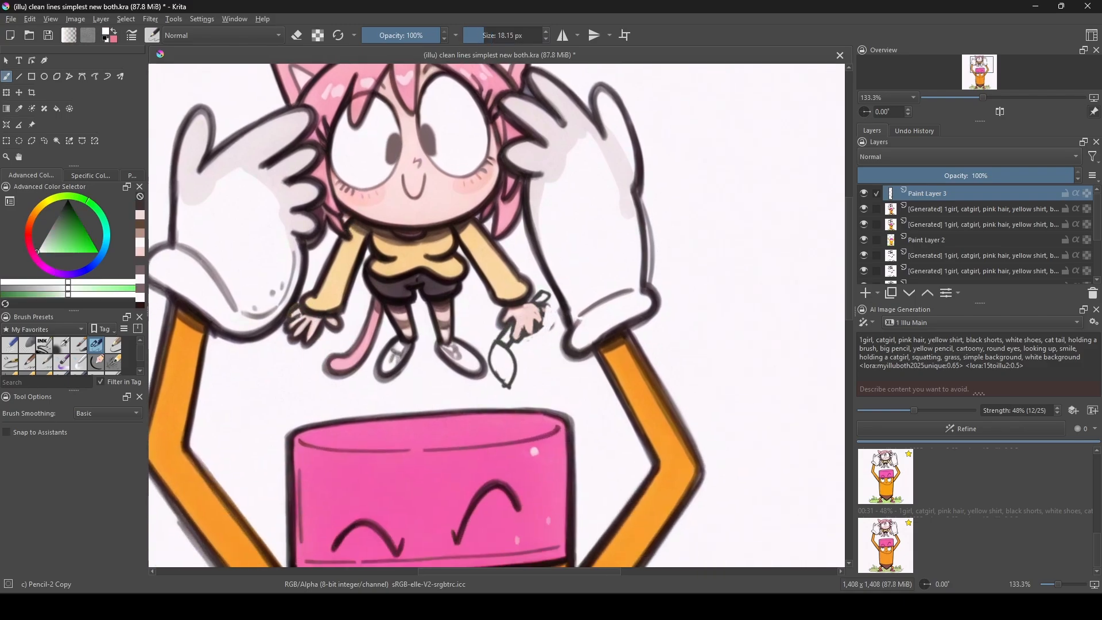
Redraw the catgirl's white shoes with dark straps and colour the handle of her paintbrush orange.
{"action": "left_click_drag", "start_coordinate": [396, 347], "coordinate": [403, 362]}
{"action": "left_click", "coordinate": [408, 350], "text": "ctrl"}
{"action": "left_click_drag", "start_coordinate": [384, 358], "coordinate": [472, 353]}
{"action": "mouse_move", "coordinate": [511, 332]}
{"action": "left_mouse_down"}
{"action": "mouse_move", "coordinate": [506, 388]}
{"action": "mouse_move", "coordinate": [477, 356]}
{"action": "left_mouse_up"}
{"action": "left_click", "coordinate": [548, 346], "text": "ctrl"}
{"action": "scroll", "coordinate": [544, 323], "scroll_direction": "up", "scroll_amount": 1}
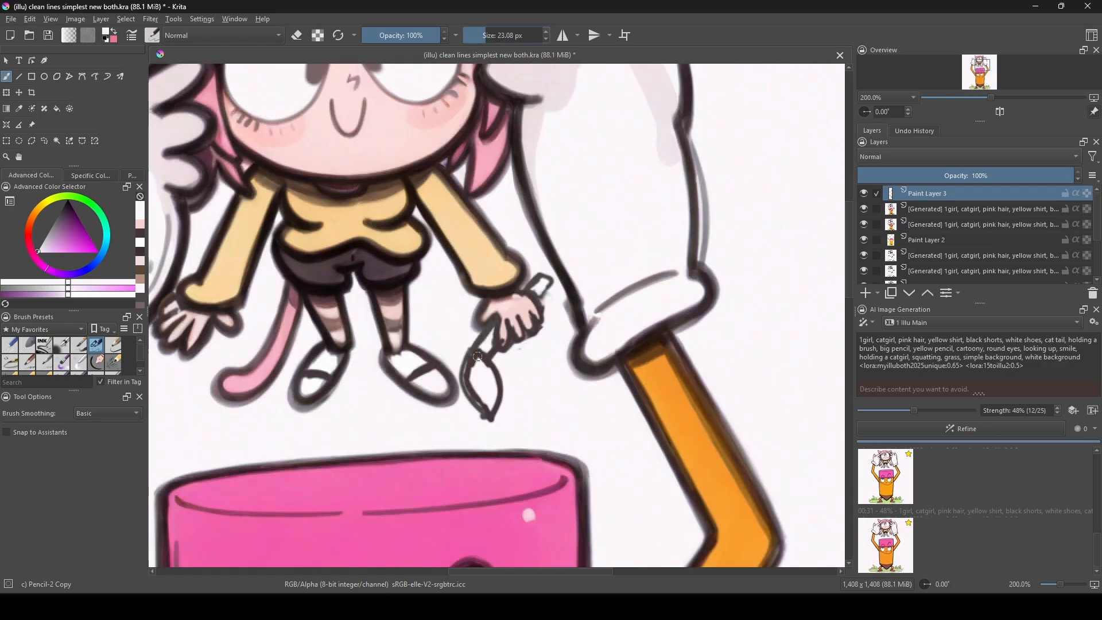
{"action": "scroll", "coordinate": [477, 356], "scroll_direction": "down", "scroll_amount": 3}
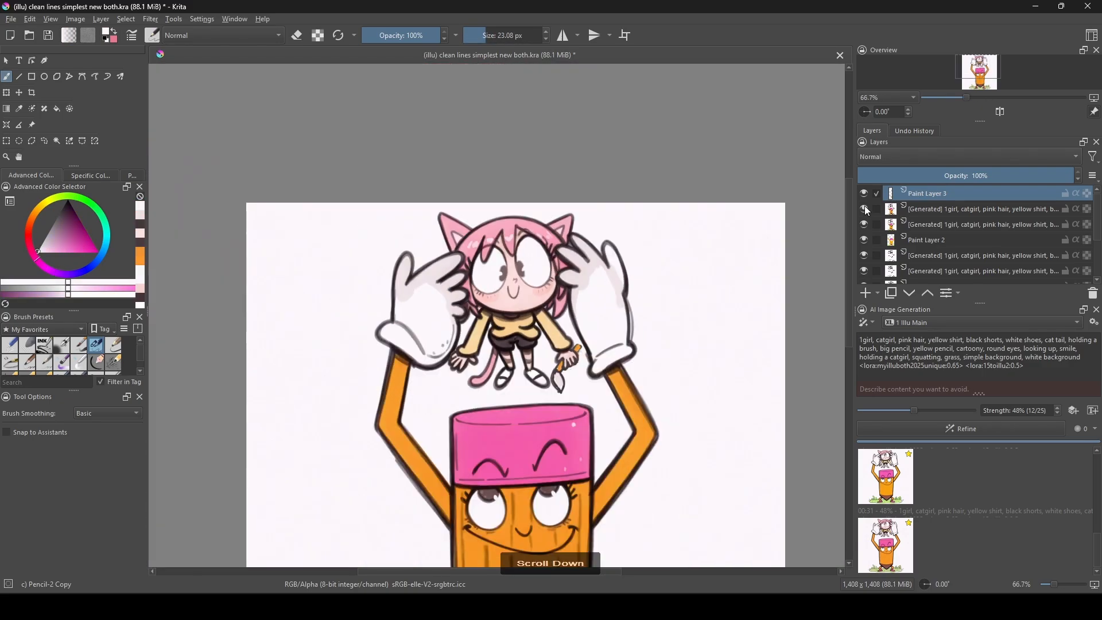
Hide the older layers so only Paint Layer 3 and the newest generated layer show above the early sketch.
{"action": "left_click_drag", "start_coordinate": [864, 209], "coordinate": [863, 256]}
{"action": "left_click", "coordinate": [1097, 281]}
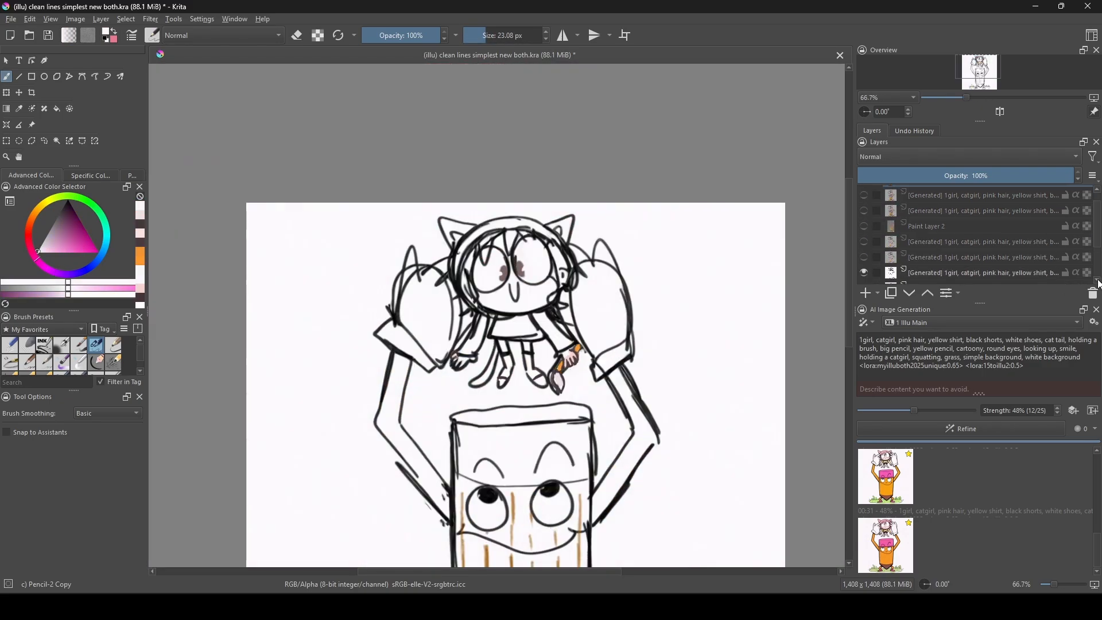
{"action": "scroll", "coordinate": [1099, 283], "scroll_direction": "up", "scroll_amount": 1}
{"action": "left_click", "coordinate": [864, 194]}
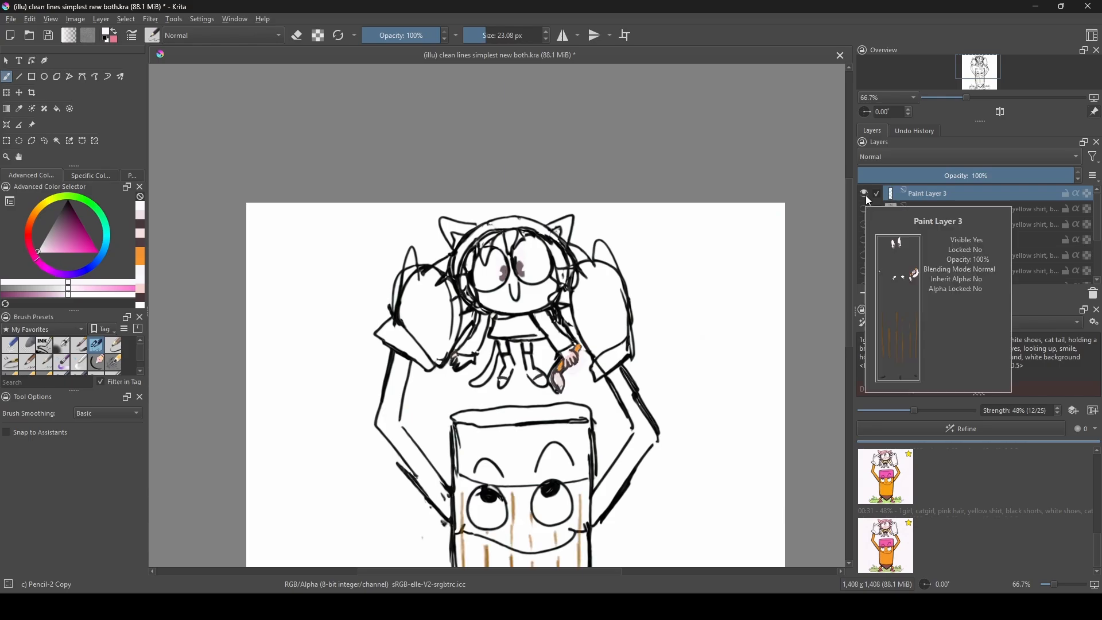
{"action": "left_click", "coordinate": [864, 209]}
Clean the catgirl's pupils into solid dark ovals using sampled pupil colour and eye white.
{"action": "scroll", "coordinate": [499, 268], "scroll_direction": "up", "scroll_amount": 3}
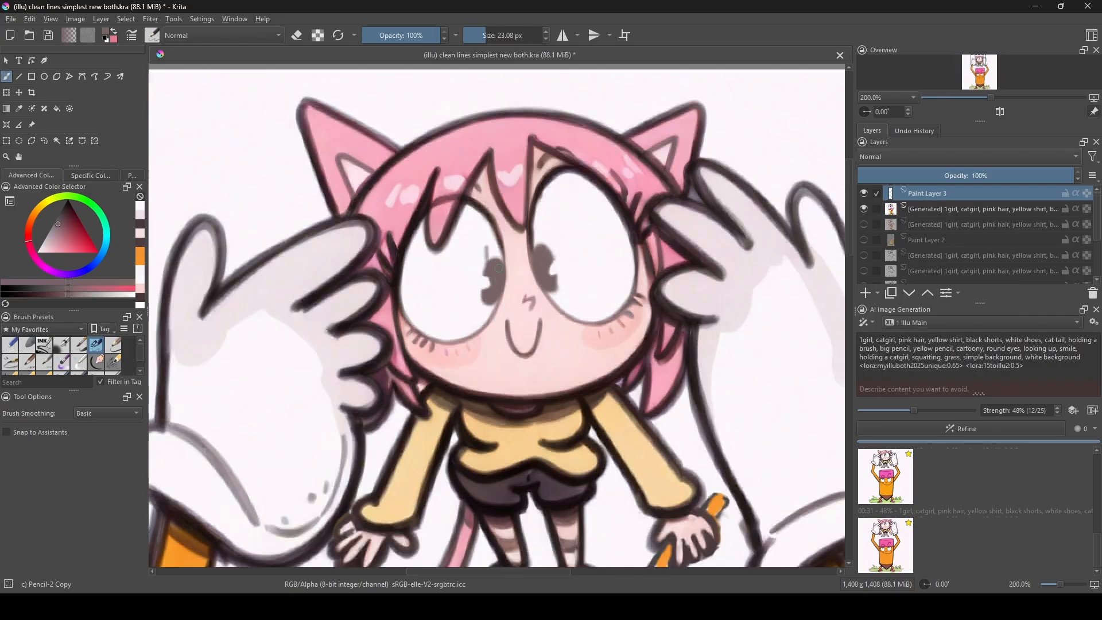
{"action": "left_click", "coordinate": [472, 284], "text": "ctrl"}
{"action": "left_click_drag", "start_coordinate": [488, 274], "coordinate": [492, 302]}
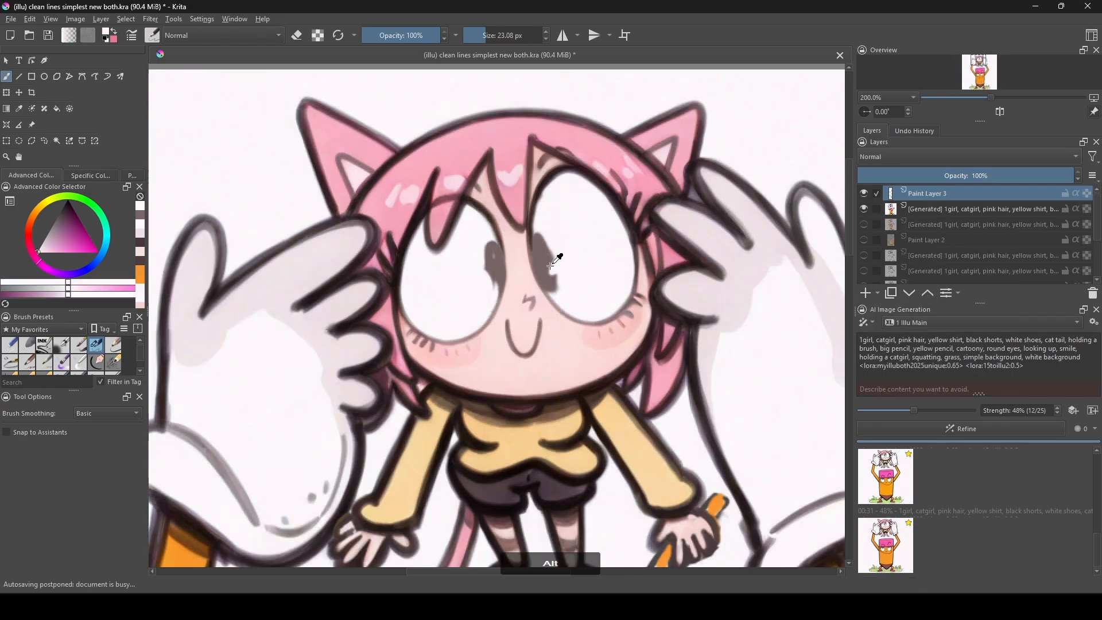
{"action": "left_click", "coordinate": [555, 266], "text": "ctrl"}
{"action": "left_click_drag", "start_coordinate": [556, 278], "coordinate": [545, 277]}
{"action": "left_click", "coordinate": [540, 250], "text": "ctrl"}
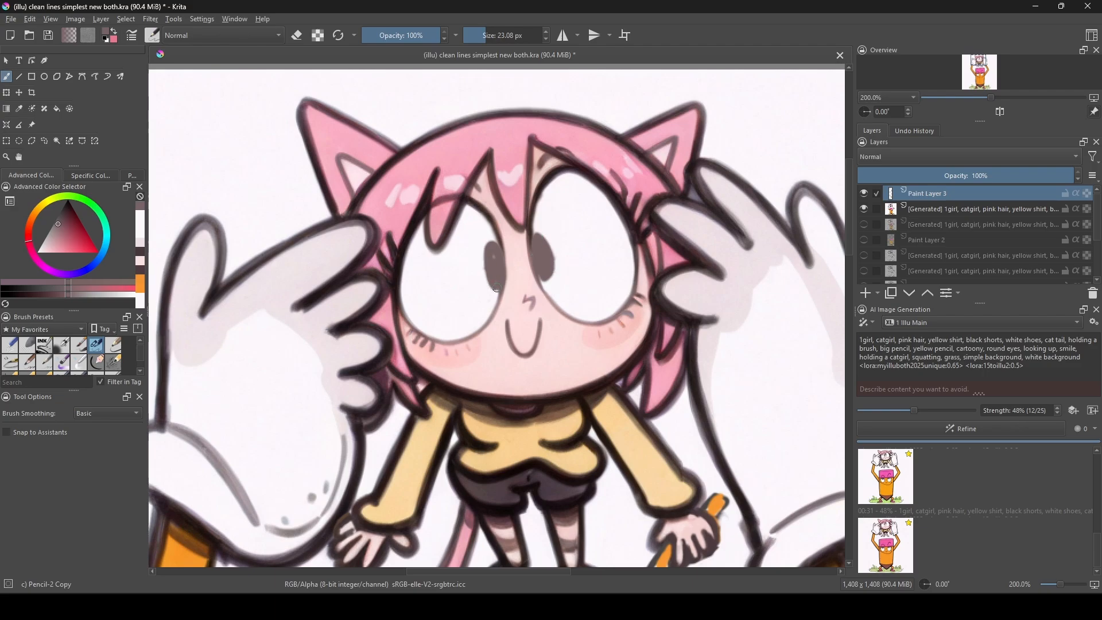
Paint a small white notch into the outer side of each of the catgirl's pupils.
{"action": "left_click", "coordinate": [477, 264], "text": "alt"}
{"action": "left_click_drag", "start_coordinate": [483, 263], "coordinate": [490, 265]}
{"action": "left_click_drag", "start_coordinate": [555, 253], "coordinate": [549, 254]}
{"action": "scroll", "coordinate": [428, 286], "scroll_direction": "down", "scroll_amount": 3}
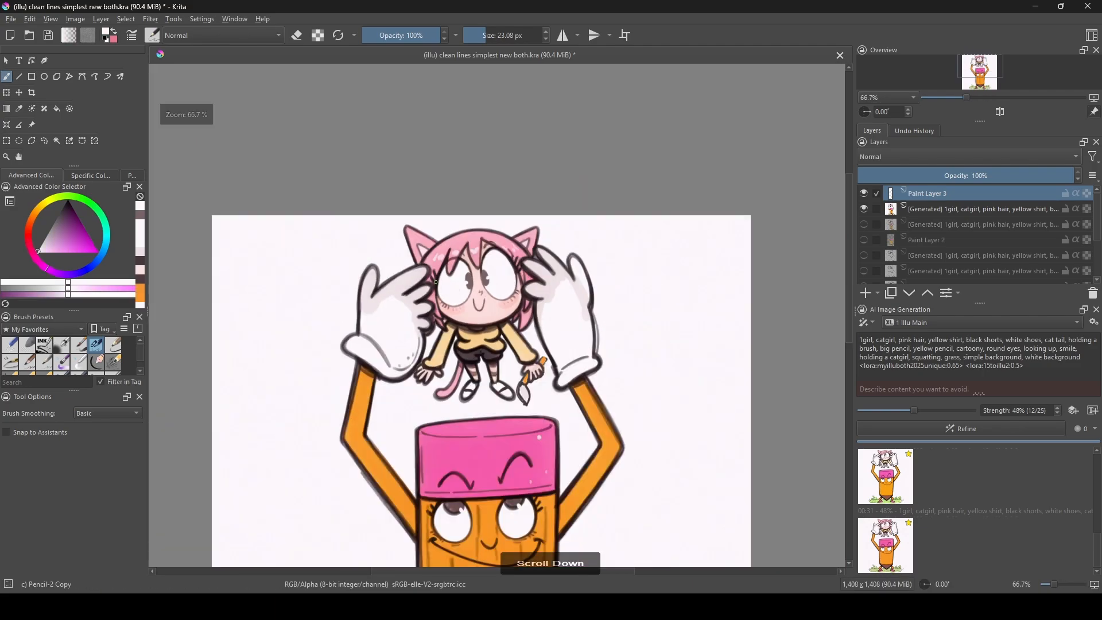
Paint over the stray grey marks near the cuff of the glove opposite the catgirl's paintbrush with sampled glove colours.
{"action": "scroll", "coordinate": [390, 302], "scroll_direction": "up", "scroll_amount": 1}
{"action": "mouse_move", "coordinate": [378, 350]}
{"action": "left_mouse_down"}
{"action": "mouse_move", "coordinate": [391, 302]}
{"action": "mouse_move", "coordinate": [422, 327]}
{"action": "left_mouse_up"}
{"action": "left_click", "coordinate": [390, 302], "text": "alt"}
{"action": "left_click", "coordinate": [425, 319], "text": "alt"}
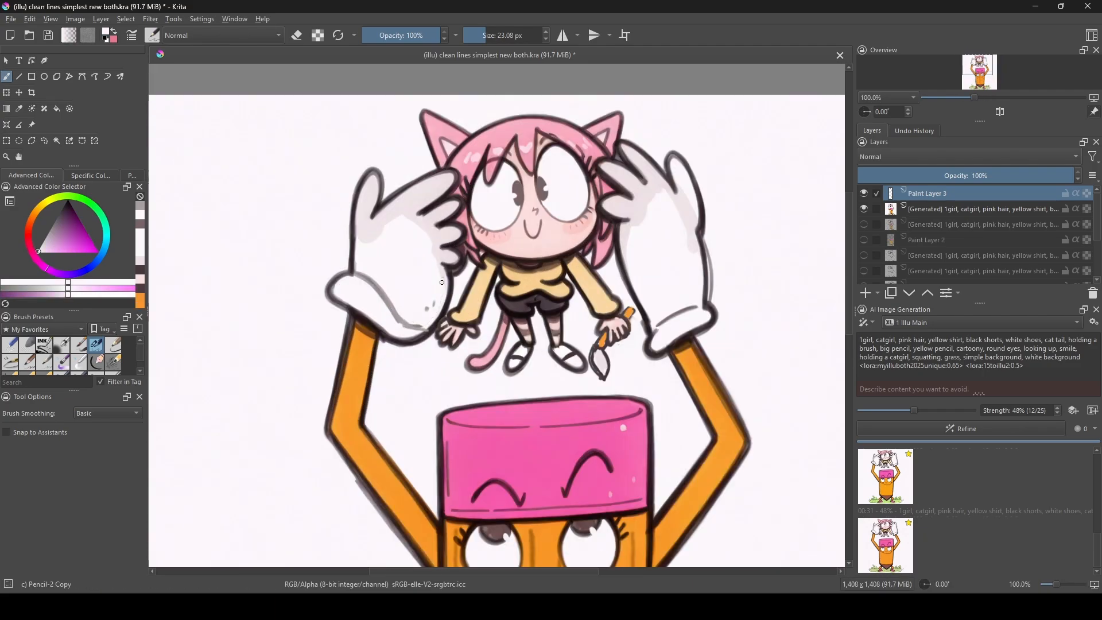
{"action": "left_click_drag", "start_coordinate": [442, 283], "coordinate": [388, 293]}
Touch up the catgirl's hair locks beside both gloves with sampled pink and darker shadow tones.
{"action": "scroll", "coordinate": [456, 233], "scroll_direction": "up", "scroll_amount": 2}
{"action": "left_click", "coordinate": [428, 252], "text": "alt"}
{"action": "left_click", "coordinate": [447, 264], "text": "alt"}
{"action": "left_click_drag", "start_coordinate": [428, 247], "coordinate": [443, 276]}
{"action": "scroll", "coordinate": [436, 261], "scroll_direction": "down", "scroll_amount": 2}
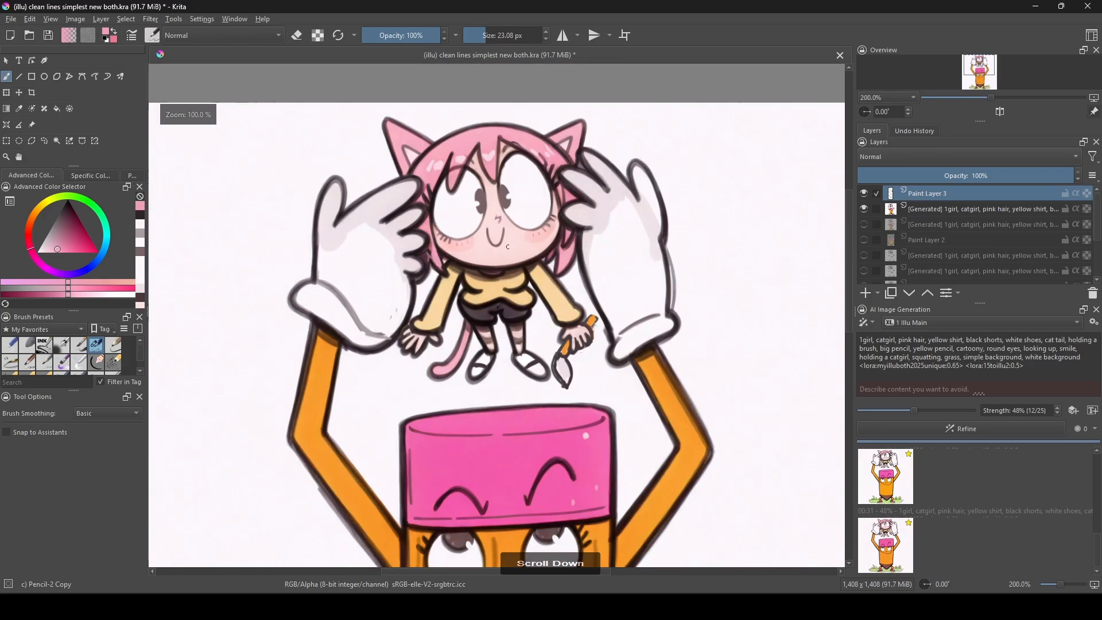
{"action": "scroll", "coordinate": [553, 244], "scroll_direction": "up", "scroll_amount": 2}
{"action": "left_click", "coordinate": [552, 246], "text": "alt"}
{"action": "left_click_drag", "start_coordinate": [546, 268], "coordinate": [545, 236]}
{"action": "left_click", "coordinate": [548, 270], "text": "alt"}
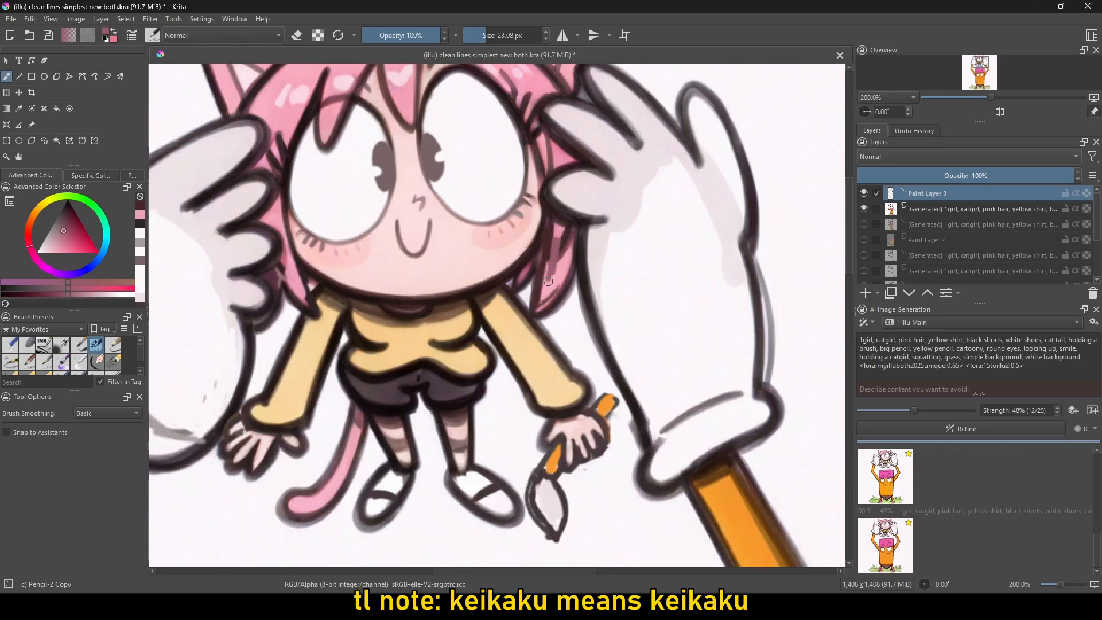
{"action": "left_click_drag", "start_coordinate": [550, 284], "coordinate": [555, 239]}
{"action": "scroll", "coordinate": [558, 249], "scroll_direction": "down", "scroll_amount": 3}
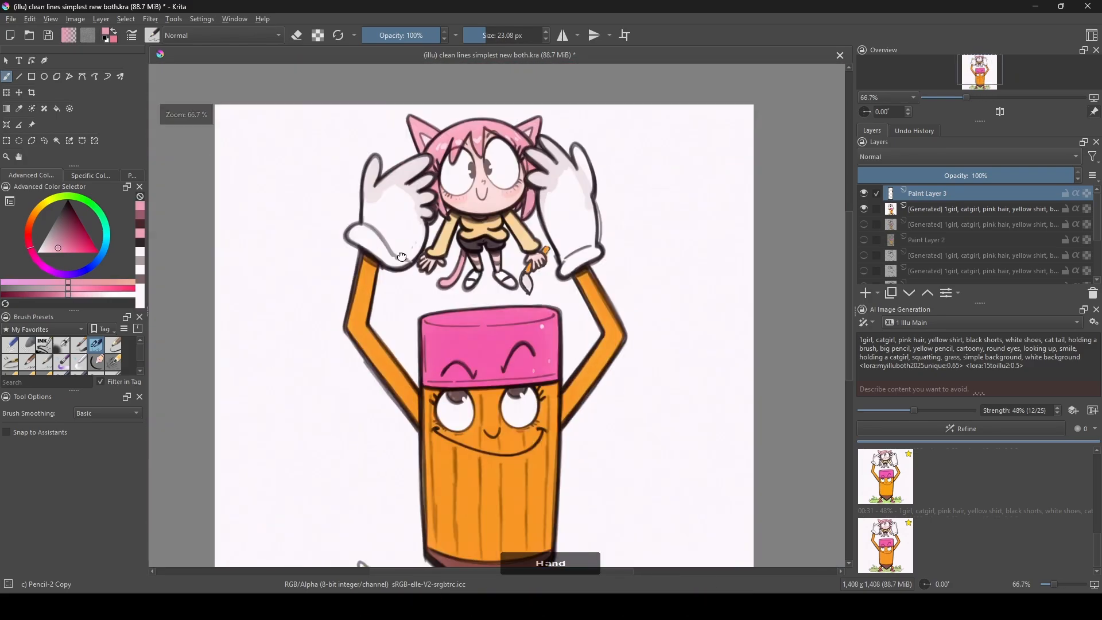
{"action": "scroll", "coordinate": [497, 366], "scroll_direction": "down", "scroll_amount": 1}
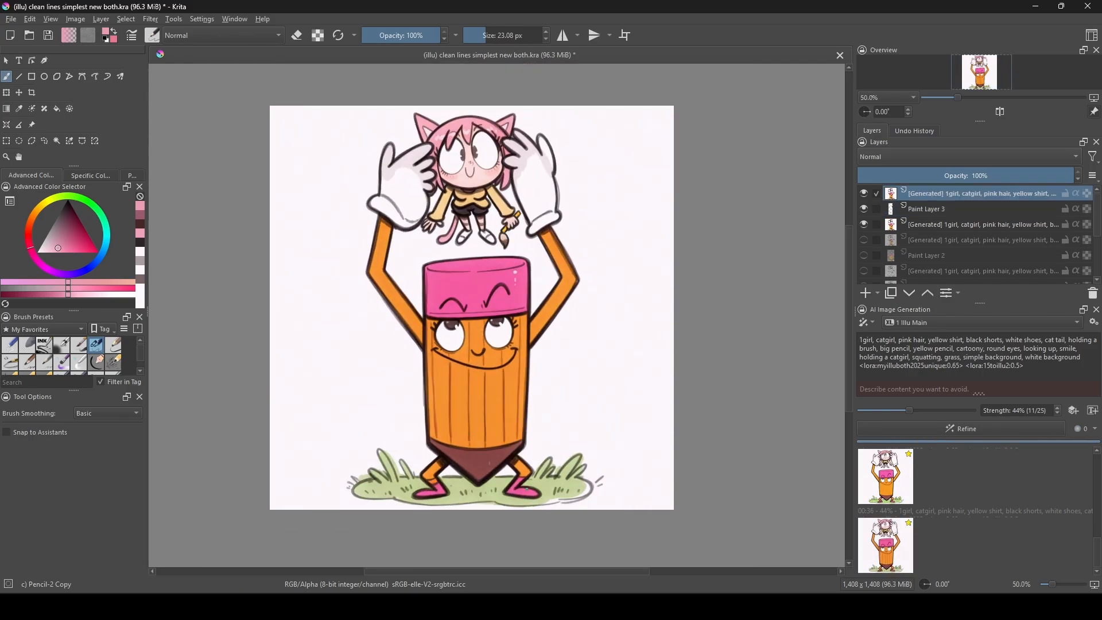
Repaint the pencil character's ankles with dark bands, pink sock cuffs and clean orange legs above them.
{"action": "scroll", "coordinate": [526, 489], "scroll_direction": "up", "scroll_amount": 5}
{"action": "left_click", "coordinate": [643, 497], "text": "ctrl"}
{"action": "left_click_drag", "start_coordinate": [642, 506], "coordinate": [673, 515]}
{"action": "left_click_drag", "start_coordinate": [662, 484], "coordinate": [695, 488]}
{"action": "left_click", "coordinate": [684, 461], "text": "ctrl"}
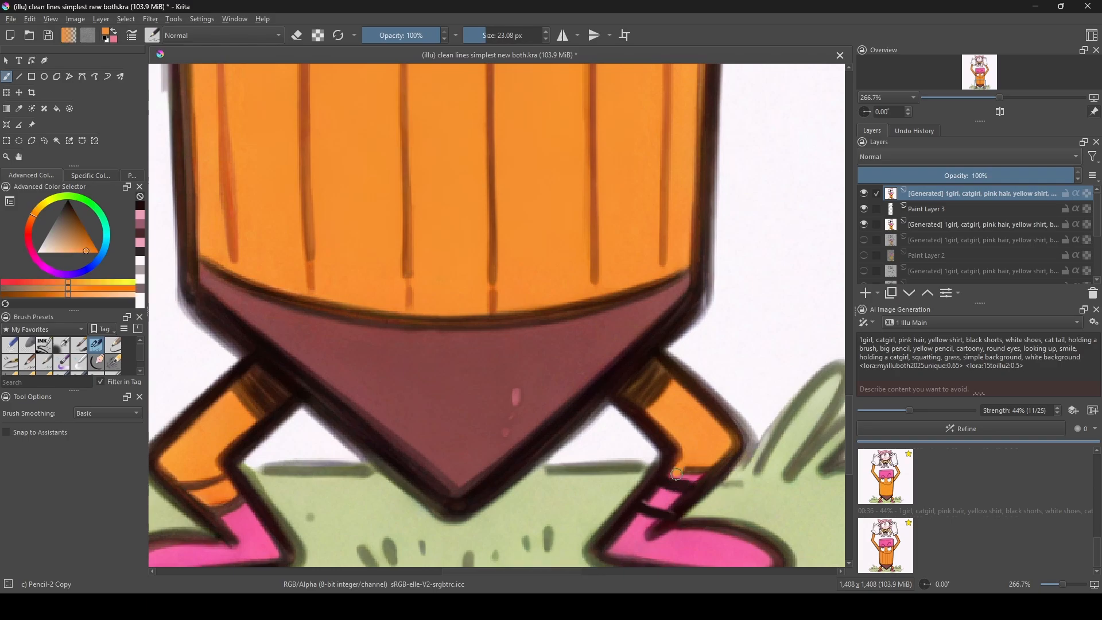
{"action": "left_click_drag", "start_coordinate": [547, 479], "coordinate": [672, 400]}
{"action": "left_click", "coordinate": [402, 432], "text": "ctrl"}
{"action": "mouse_move", "coordinate": [309, 406]}
{"action": "left_mouse_down"}
{"action": "mouse_move", "coordinate": [356, 396]}
{"action": "mouse_move", "coordinate": [370, 417]}
{"action": "left_mouse_up"}
{"action": "left_click", "coordinate": [366, 442], "text": "ctrl"}
{"action": "left_click_drag", "start_coordinate": [322, 418], "coordinate": [359, 406]}
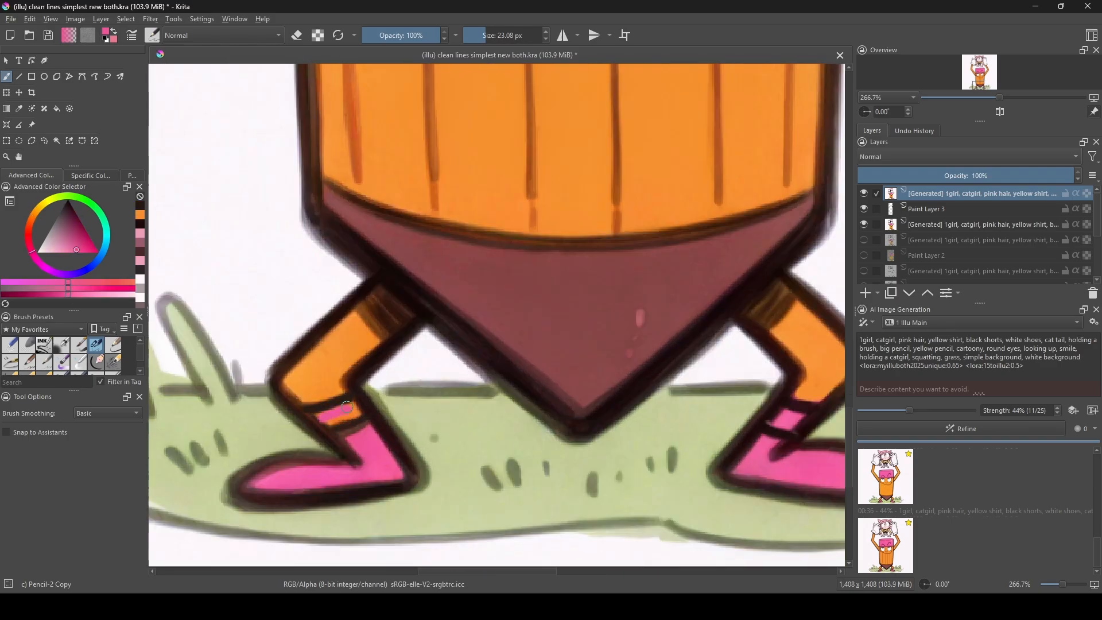
Redraw the pencil character's eye outlines in sampled dark brown and tidy the surrounding edges and lashes with sampled orange.
{"action": "left_click", "coordinate": [577, 427], "text": "ctrl"}
{"action": "left_click_drag", "start_coordinate": [577, 463], "coordinate": [575, 430]}
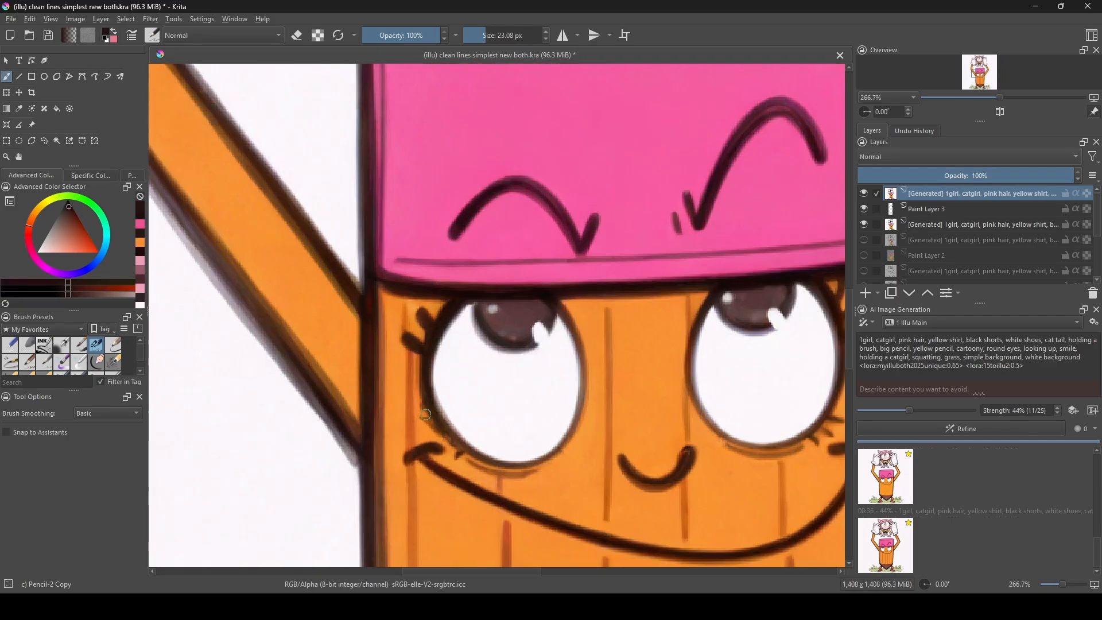
{"action": "mouse_move", "coordinate": [425, 414]}
{"action": "left_mouse_down"}
{"action": "mouse_move", "coordinate": [542, 456]}
{"action": "mouse_move", "coordinate": [585, 393]}
{"action": "left_mouse_up"}
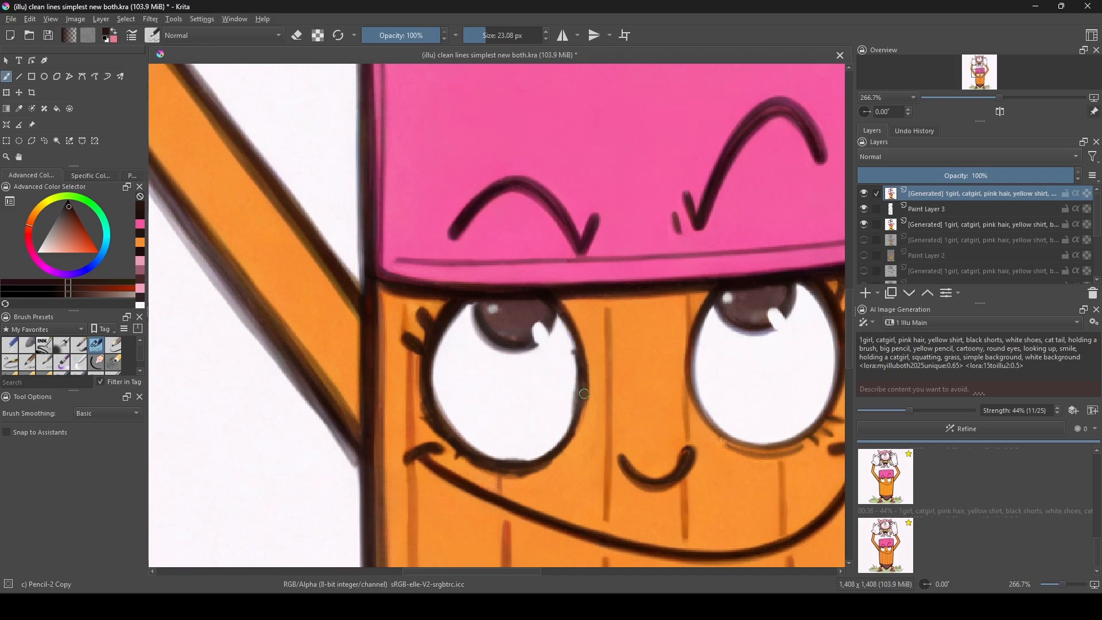
{"action": "left_click_drag", "start_coordinate": [554, 311], "coordinate": [571, 423]}
{"action": "left_click_drag", "start_coordinate": [505, 356], "coordinate": [467, 337]}
{"action": "left_click", "coordinate": [372, 350], "text": "ctrl"}
{"action": "left_click", "coordinate": [384, 338], "text": "ctrl"}
{"action": "mouse_move", "coordinate": [372, 339]}
{"action": "left_mouse_down"}
{"action": "mouse_move", "coordinate": [373, 313]}
{"action": "mouse_move", "coordinate": [391, 301]}
{"action": "left_mouse_up"}
{"action": "left_click", "coordinate": [386, 313], "text": "ctrl"}
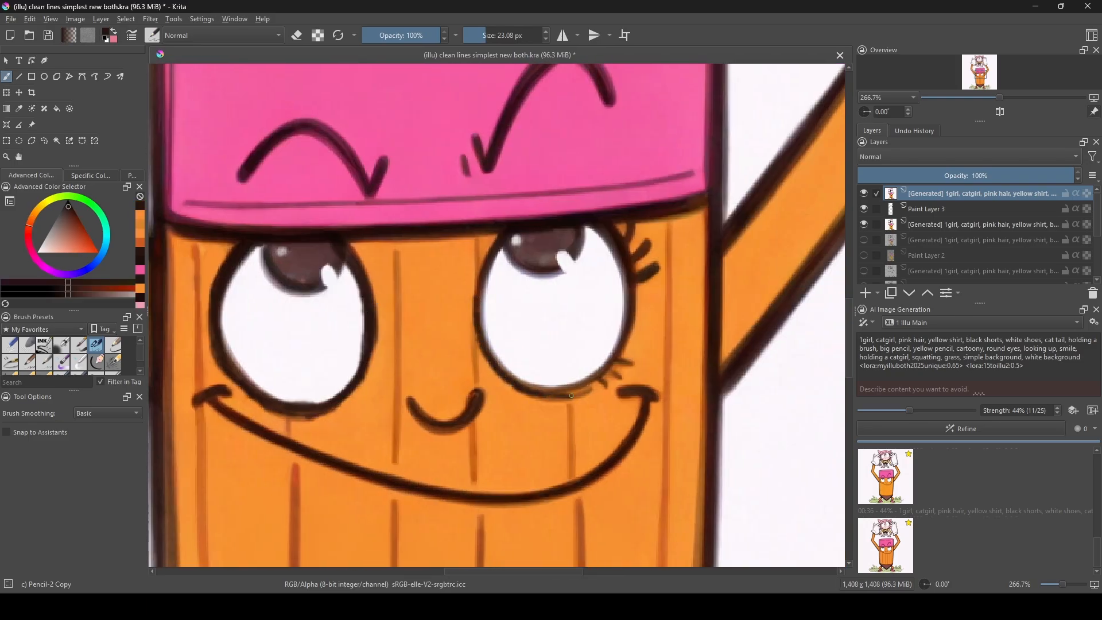
{"action": "left_click", "coordinate": [634, 374], "text": "alt"}
{"action": "left_click_drag", "start_coordinate": [610, 385], "coordinate": [629, 356]}
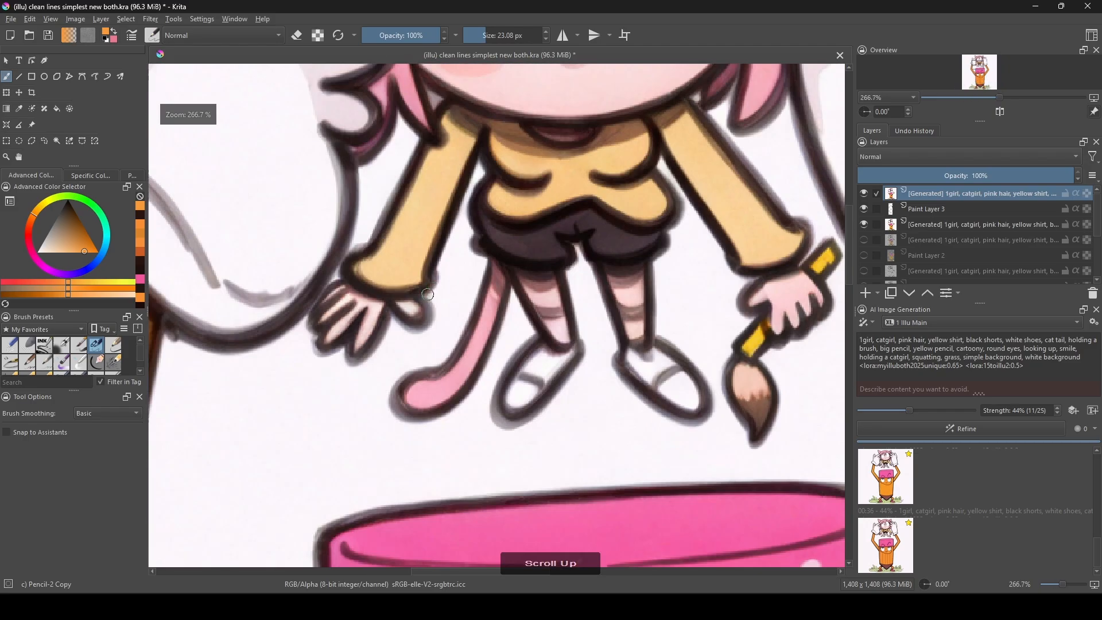
Paint the catgirl's socks white, and edit the AI prompt to add "white socks" and read "big male pencil".
{"action": "left_click", "coordinate": [542, 370], "text": "alt"}
{"action": "left_click_drag", "start_coordinate": [631, 341], "coordinate": [629, 321]}
{"action": "left_click", "coordinate": [1083, 357]}
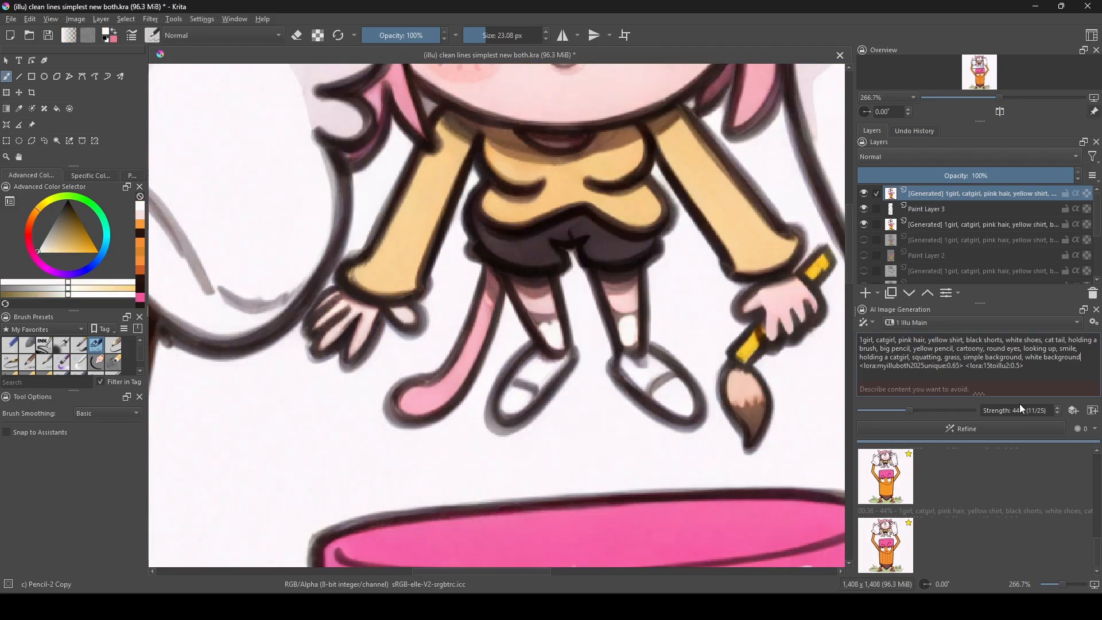
{"action": "type", "text": ", white socks"}
{"action": "left_click", "coordinate": [890, 348]}
{"action": "type", "text": "male"}
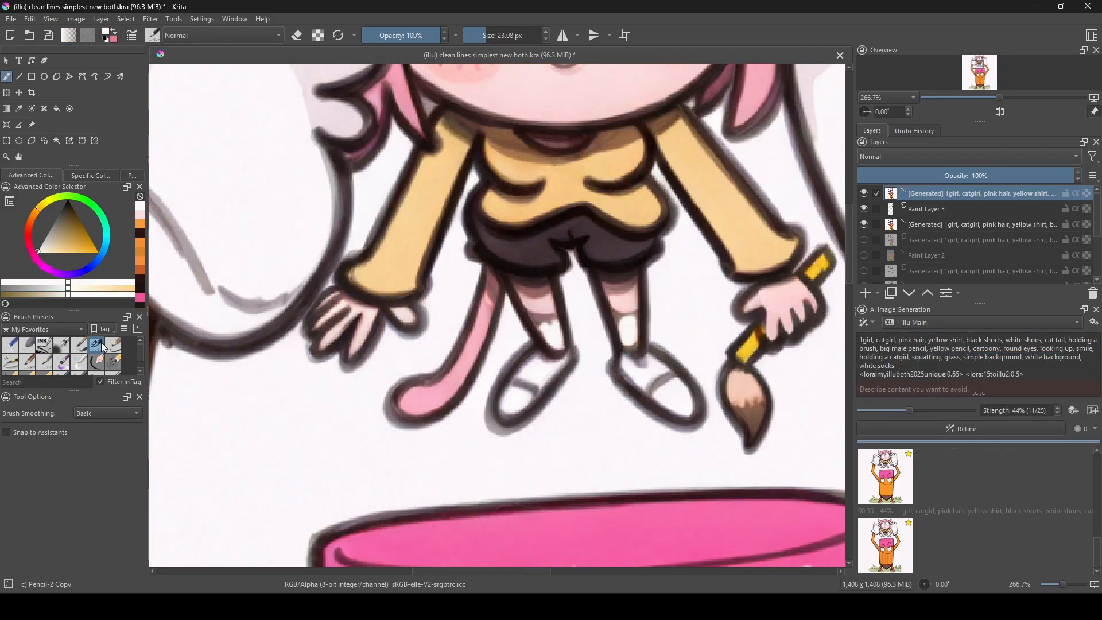
Scale the whole image to 2048 × 2048 px.
{"action": "type", "text": "1"}
{"action": "left_click_drag", "start_coordinate": [607, 506], "coordinate": [433, 159]}
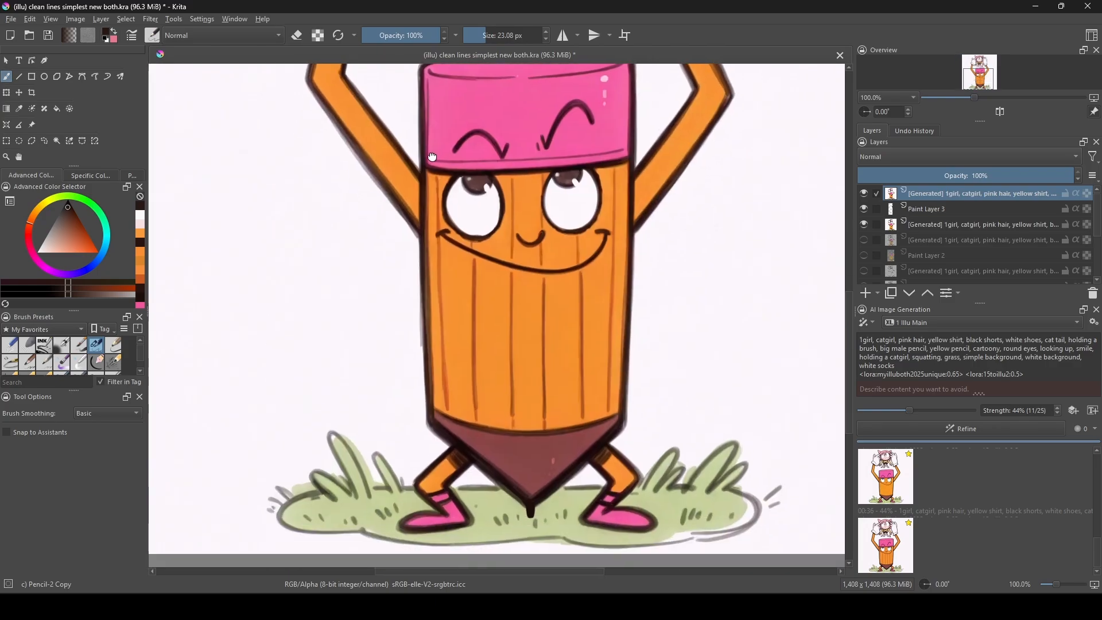
{"action": "scroll", "coordinate": [392, 425], "scroll_direction": "down", "scroll_amount": 2}
{"action": "left_click", "coordinate": [74, 20]}
{"action": "left_click", "coordinate": [142, 153]}
{"action": "type", "text": "2048"}
{"action": "key", "text": "Return"}
Run an AI refinement of the enlarged picture at 36% strength.
{"action": "left_click", "coordinate": [1057, 413]}
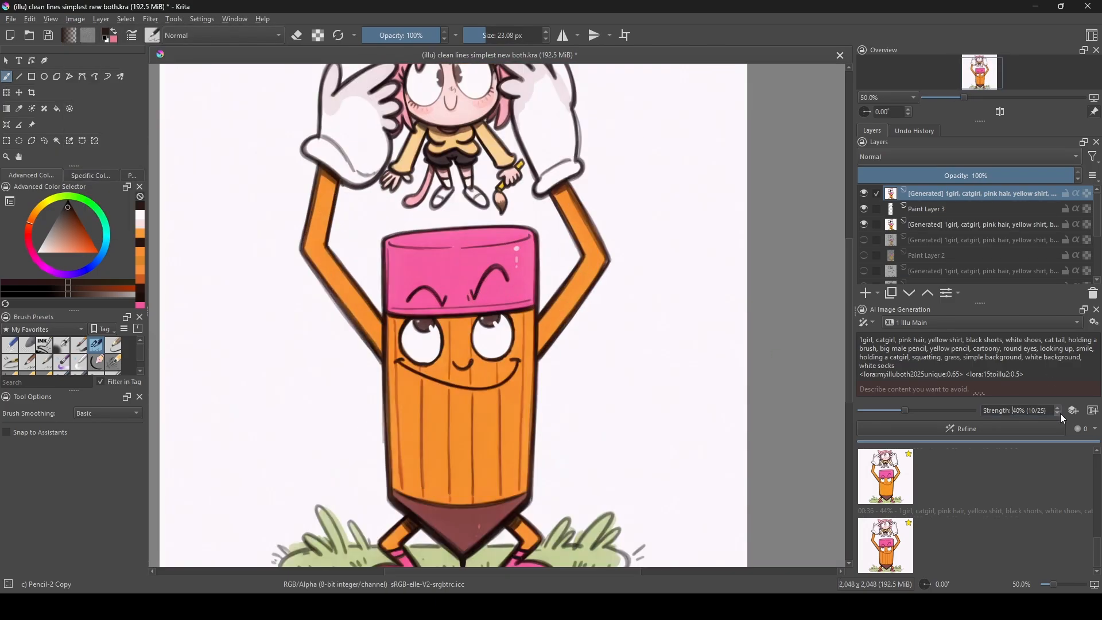
{"action": "left_click", "coordinate": [1057, 413]}
{"action": "left_click", "coordinate": [964, 429]}
{"action": "scroll", "coordinate": [616, 356], "scroll_direction": "down", "scroll_amount": 1}
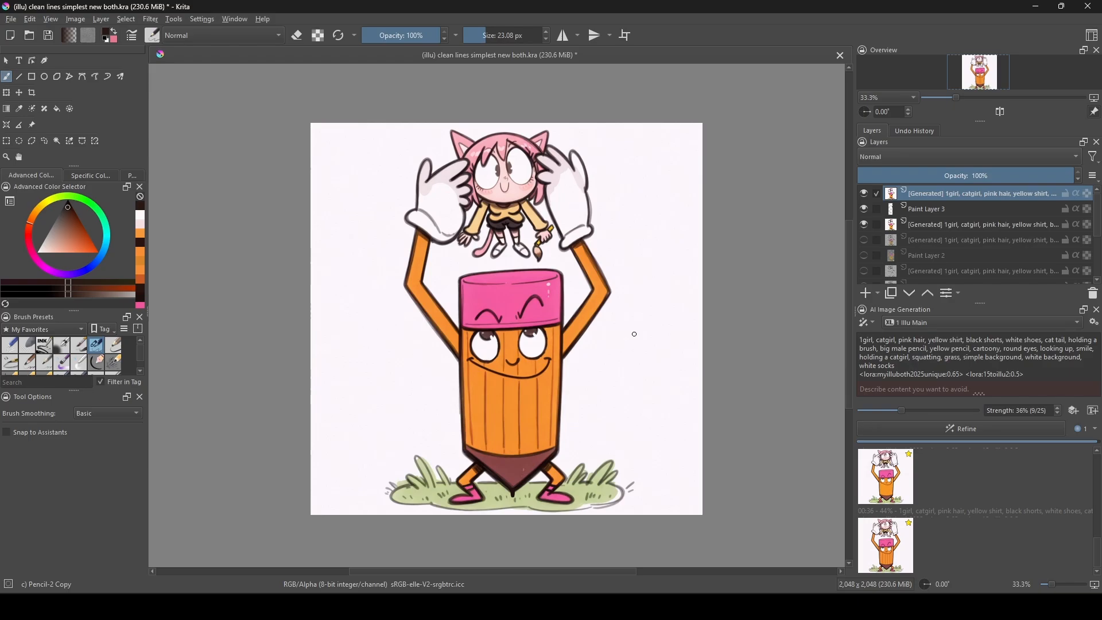
Redraw the lowest finger of the glove beside the catgirl's cheek, using sampled outline and glove colours.
{"action": "scroll", "coordinate": [542, 164], "scroll_direction": "up", "scroll_amount": 6}
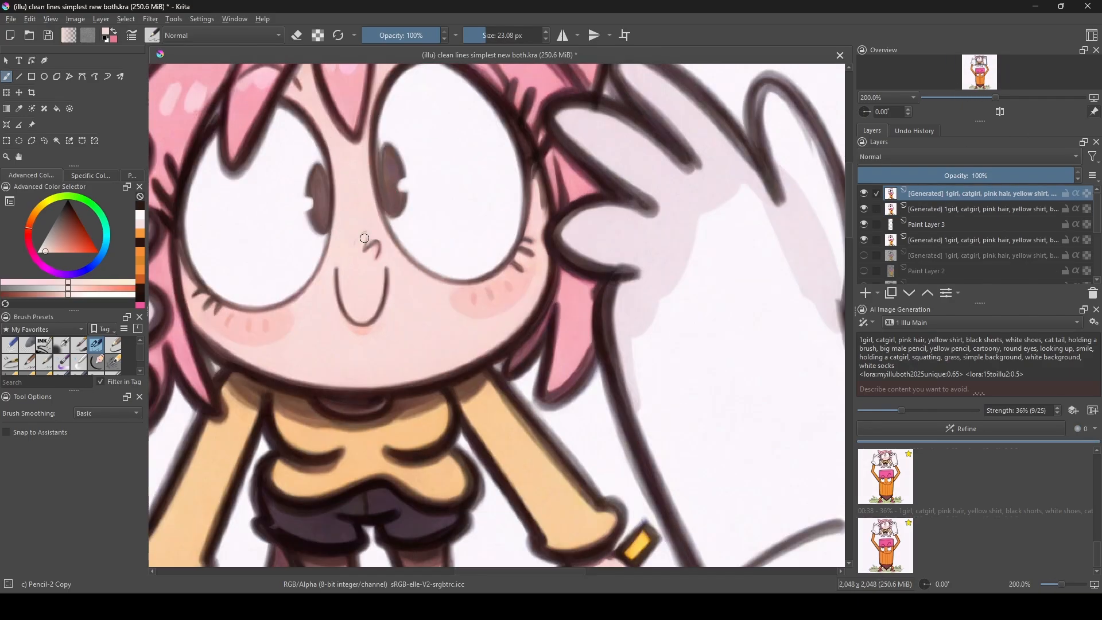
{"action": "scroll", "coordinate": [589, 283], "scroll_direction": "down", "scroll_amount": 1}
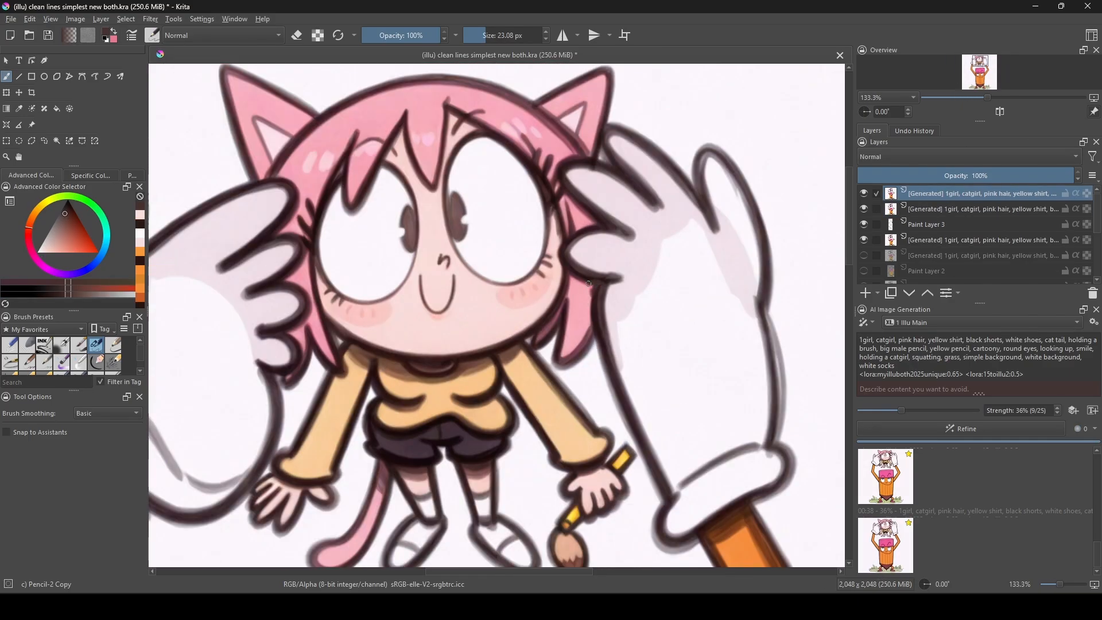
{"action": "left_click_drag", "start_coordinate": [574, 317], "coordinate": [596, 317]}
{"action": "left_click", "coordinate": [618, 298], "text": "ctrl"}
{"action": "mouse_move", "coordinate": [570, 299]}
{"action": "left_mouse_down"}
{"action": "mouse_move", "coordinate": [613, 296]}
{"action": "mouse_move", "coordinate": [601, 288]}
{"action": "mouse_move", "coordinate": [606, 311]}
{"action": "mouse_move", "coordinate": [581, 302]}
{"action": "mouse_move", "coordinate": [586, 316]}
{"action": "mouse_move", "coordinate": [565, 292]}
{"action": "mouse_move", "coordinate": [562, 304]}
{"action": "mouse_move", "coordinate": [602, 286]}
{"action": "left_mouse_up"}
{"action": "left_click", "coordinate": [586, 317], "text": "ctrl"}
Refine the picture with AI at 52% strength and apply the generated result.
{"action": "left_click_drag", "start_coordinate": [524, 269], "coordinate": [676, 192]}
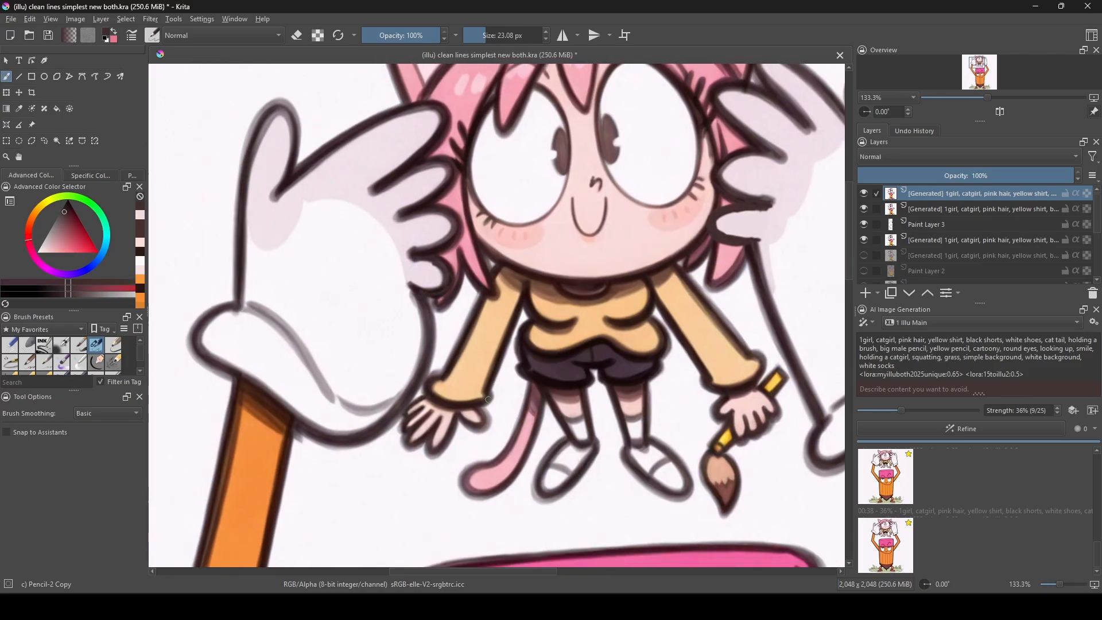
{"action": "scroll", "coordinate": [487, 399], "scroll_direction": "down", "scroll_amount": 2}
{"action": "mouse_move", "coordinate": [472, 559]}
{"action": "left_mouse_down"}
{"action": "mouse_move", "coordinate": [459, 211]}
{"action": "mouse_move", "coordinate": [445, 163]}
{"action": "mouse_move", "coordinate": [474, 274]}
{"action": "left_mouse_up"}
{"action": "scroll", "coordinate": [459, 219], "scroll_direction": "down", "scroll_amount": 2}
{"action": "left_click", "coordinate": [1058, 408]}
{"action": "left_click", "coordinate": [1058, 408]}
{"action": "left_click", "coordinate": [1027, 426]}
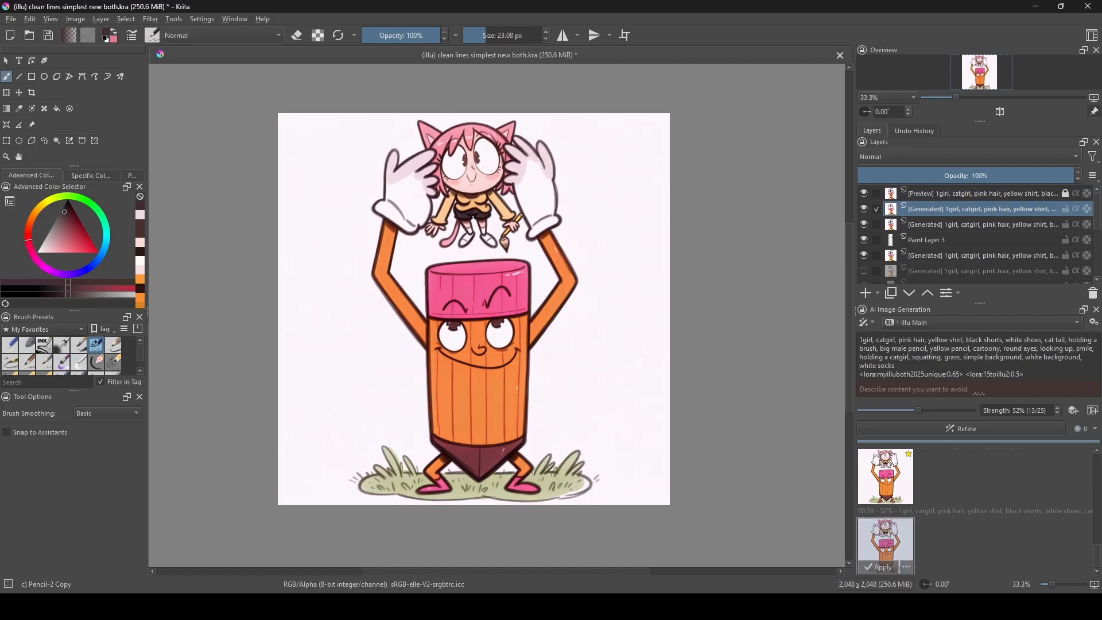
{"action": "left_click", "coordinate": [878, 560]}
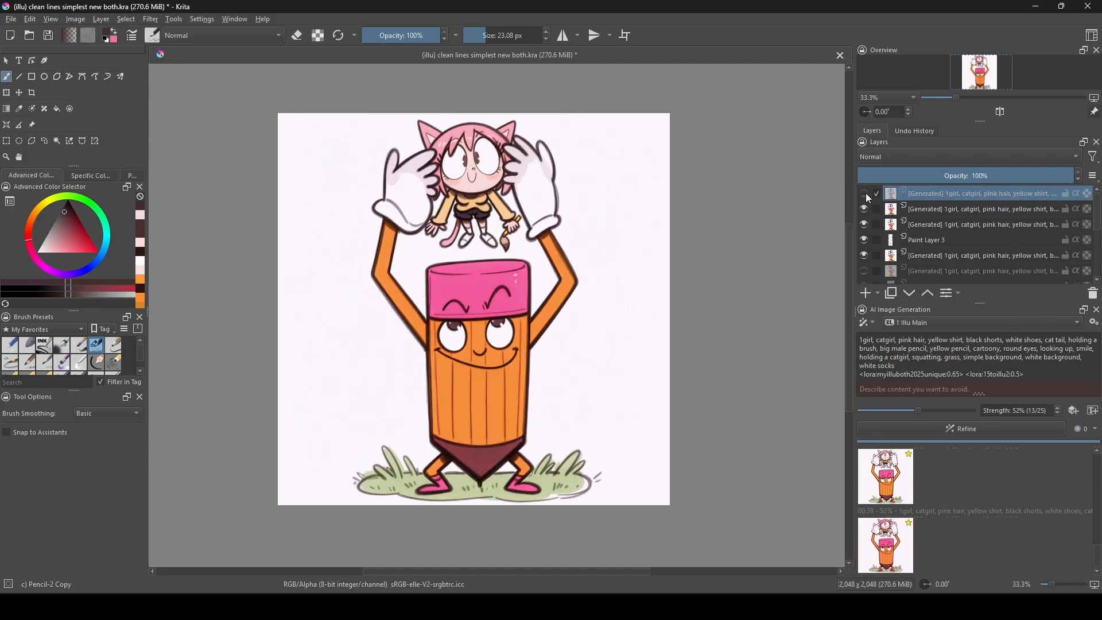
Compare the applied 52% refinement with the version beneath it by toggling the generated layer's visibility.
{"action": "key", "text": "ctrl+plus"}
{"action": "left_click_drag", "start_coordinate": [552, 316], "coordinate": [549, 324]}
{"action": "left_click", "coordinate": [864, 193]}
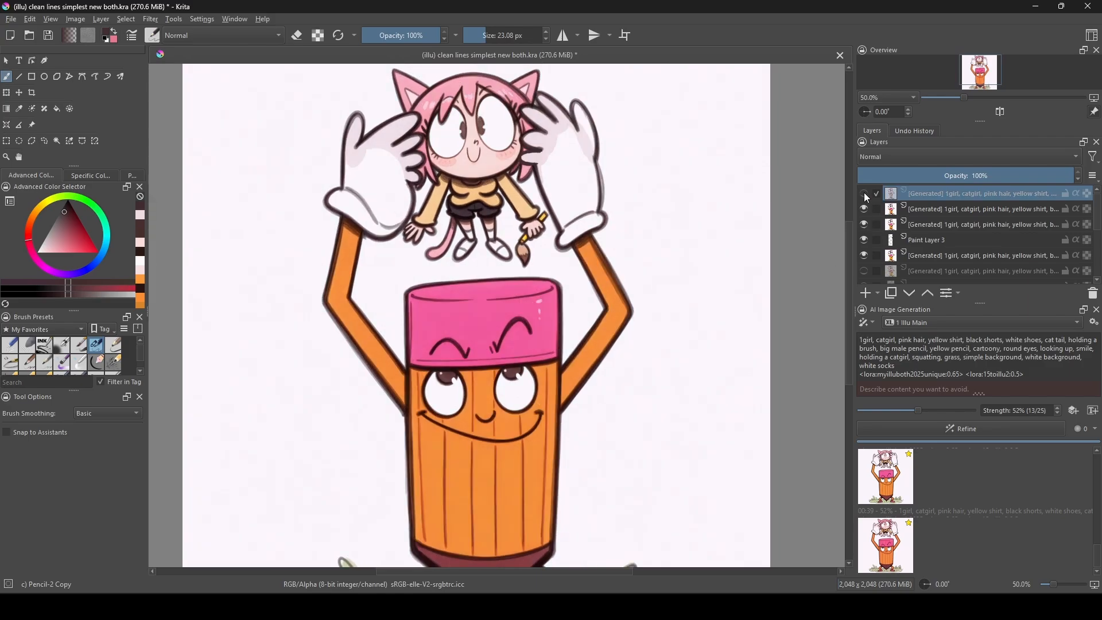
{"action": "left_click", "coordinate": [865, 193]}
{"action": "left_click", "coordinate": [865, 192]}
{"action": "left_click", "coordinate": [865, 193]}
Generate further refinements at 52% strength, and hide both the preview and the applied 52% layer.
{"action": "left_click", "coordinate": [960, 428]}
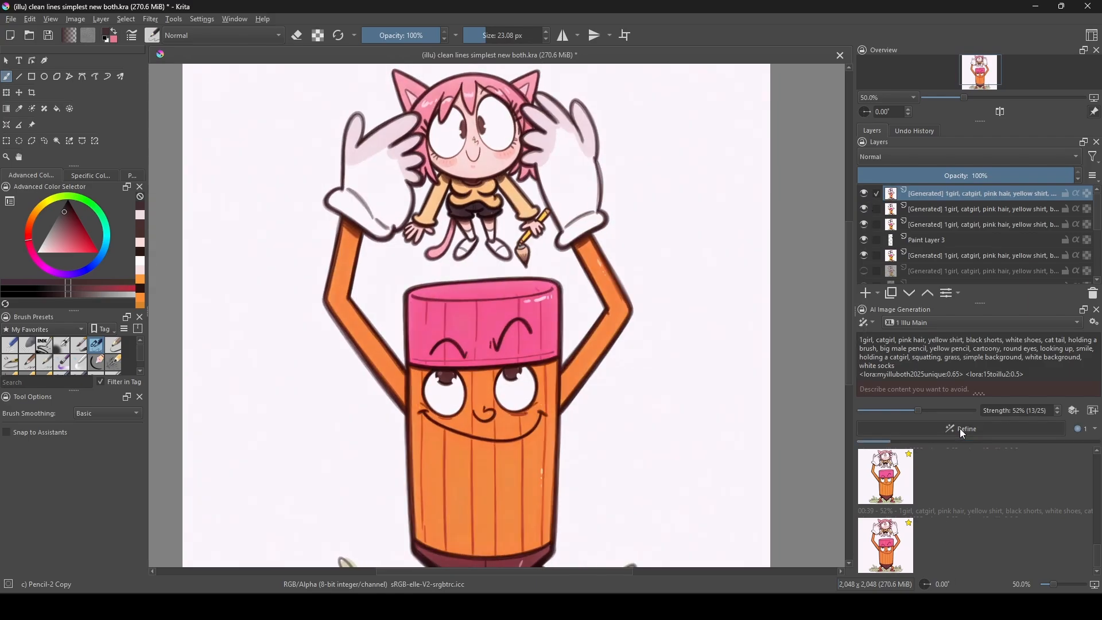
{"action": "key", "text": "ctrl+minus"}
{"action": "left_click_drag", "start_coordinate": [656, 362], "coordinate": [635, 375]}
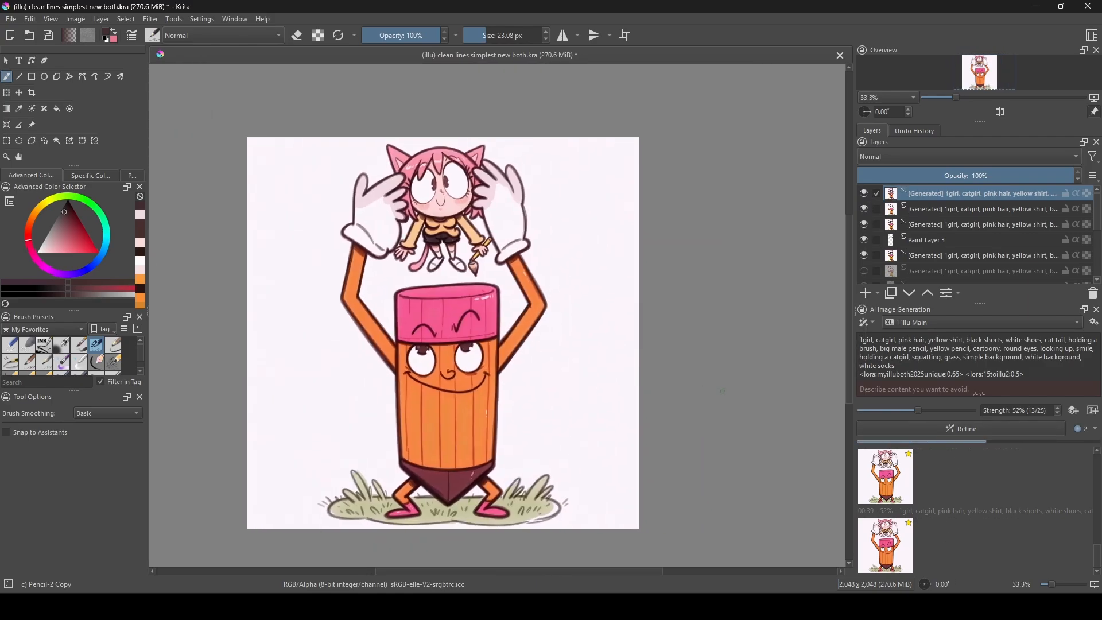
{"action": "left_click", "coordinate": [866, 194]}
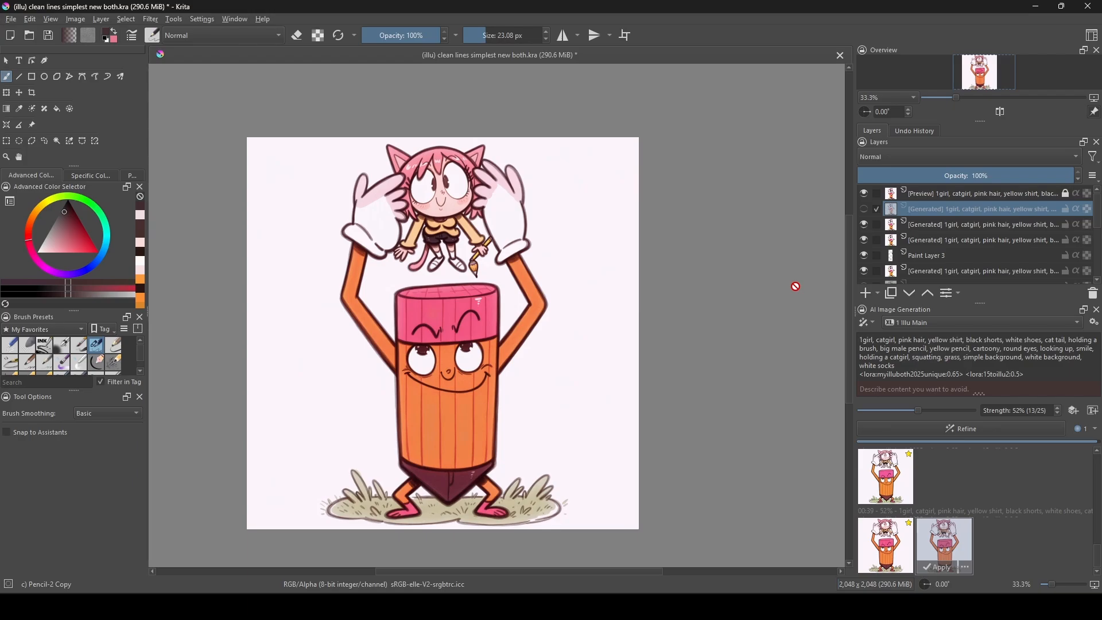
{"action": "left_click", "coordinate": [867, 192]}
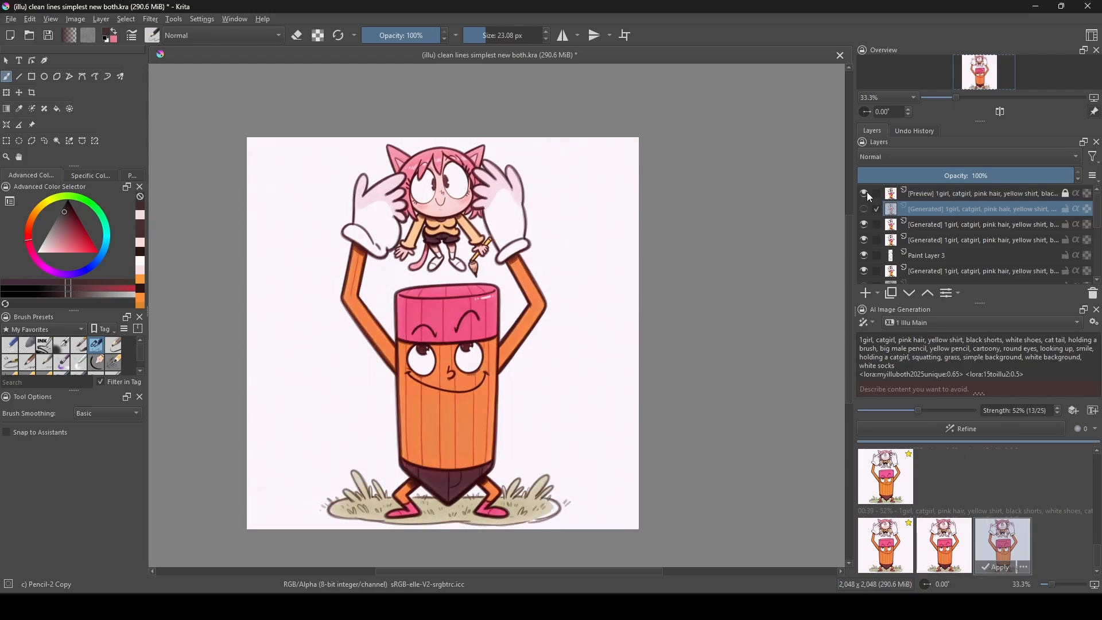
Return to the earlier generated layer, refine it at 32% strength and apply the result.
{"action": "left_click", "coordinate": [911, 225]}
{"action": "left_click", "coordinate": [905, 410]}
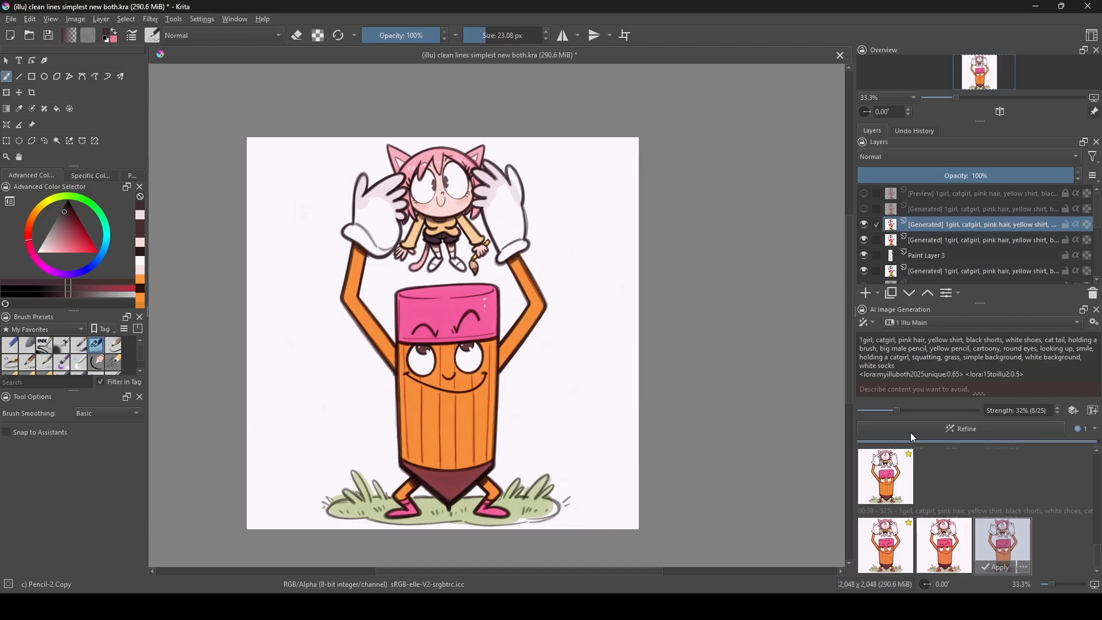
{"action": "left_click", "coordinate": [879, 567]}
Switch the AI style preset to 2 Illu Small Changes and draw bolder dark lashes on the catgirl's eyes.
{"action": "scroll", "coordinate": [416, 184], "scroll_direction": "up", "scroll_amount": 4}
{"action": "left_click", "coordinate": [947, 322]}
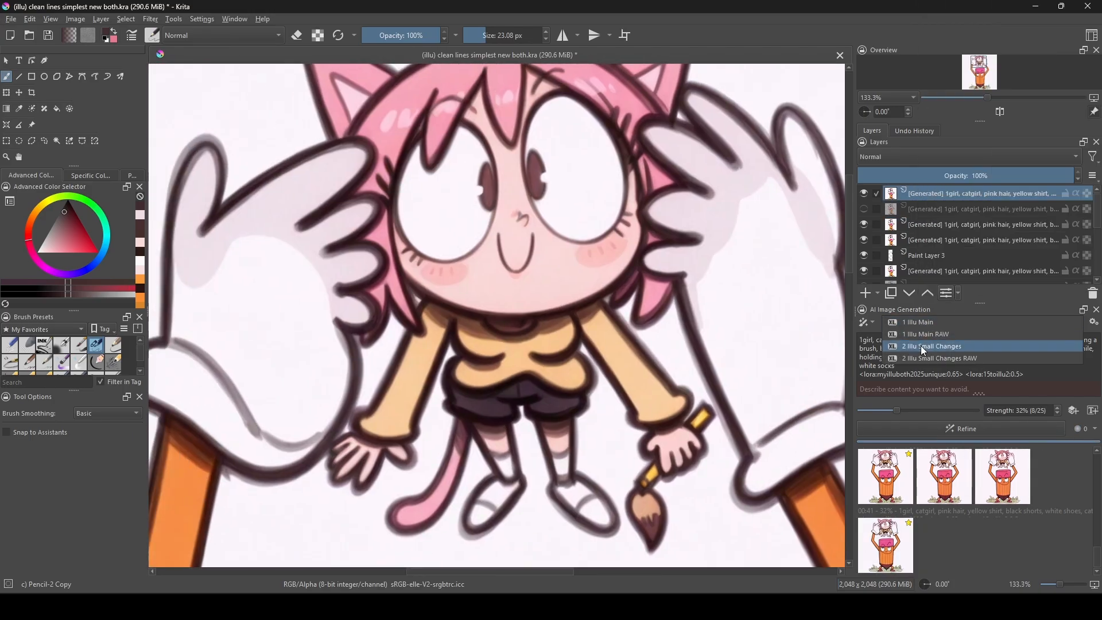
{"action": "left_click", "coordinate": [921, 345]}
{"action": "scroll", "coordinate": [499, 246], "scroll_direction": "up", "scroll_amount": 3}
{"action": "left_click_drag", "start_coordinate": [494, 262], "coordinate": [508, 287]}
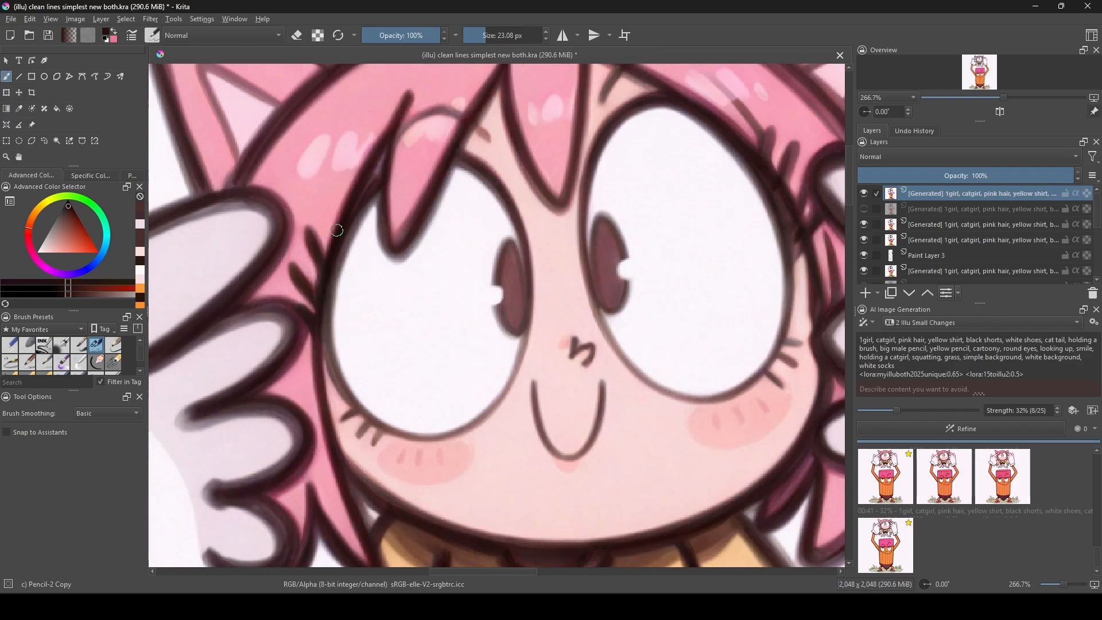
{"action": "left_click_drag", "start_coordinate": [342, 200], "coordinate": [323, 238]}
{"action": "left_click_drag", "start_coordinate": [325, 228], "coordinate": [307, 298]}
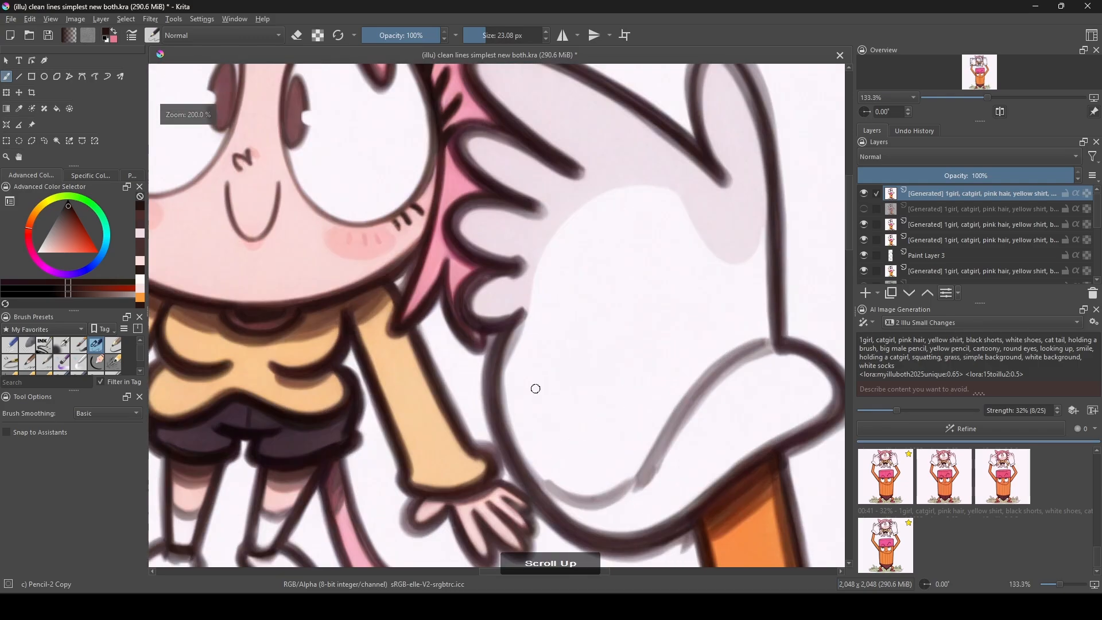
Examine the drawing in horizontally mirrored view, from the catgirl's face and gloves down to the pencil's feet and grass.
{"action": "scroll", "coordinate": [474, 328], "scroll_direction": "down", "scroll_amount": 3}
{"action": "scroll", "coordinate": [534, 213], "scroll_direction": "up", "scroll_amount": 3}
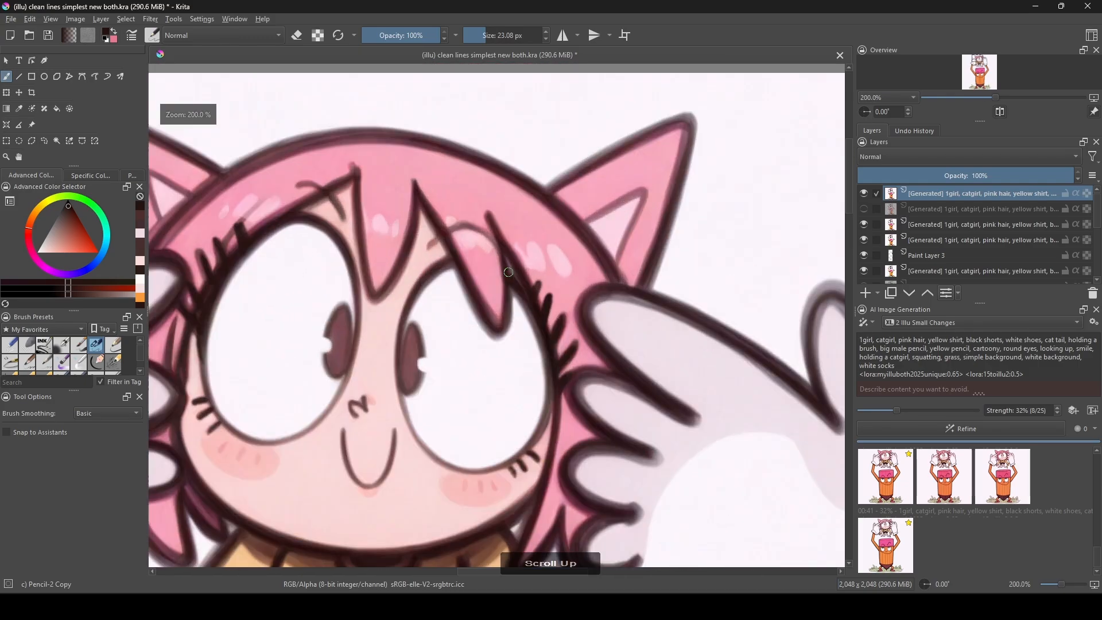
{"action": "scroll", "coordinate": [492, 263], "scroll_direction": "up", "scroll_amount": 2}
{"action": "scroll", "coordinate": [491, 263], "scroll_direction": "down", "scroll_amount": 2}
{"action": "left_click_drag", "start_coordinate": [324, 281], "coordinate": [442, 321]}
{"action": "scroll", "coordinate": [347, 363], "scroll_direction": "down", "scroll_amount": 3}
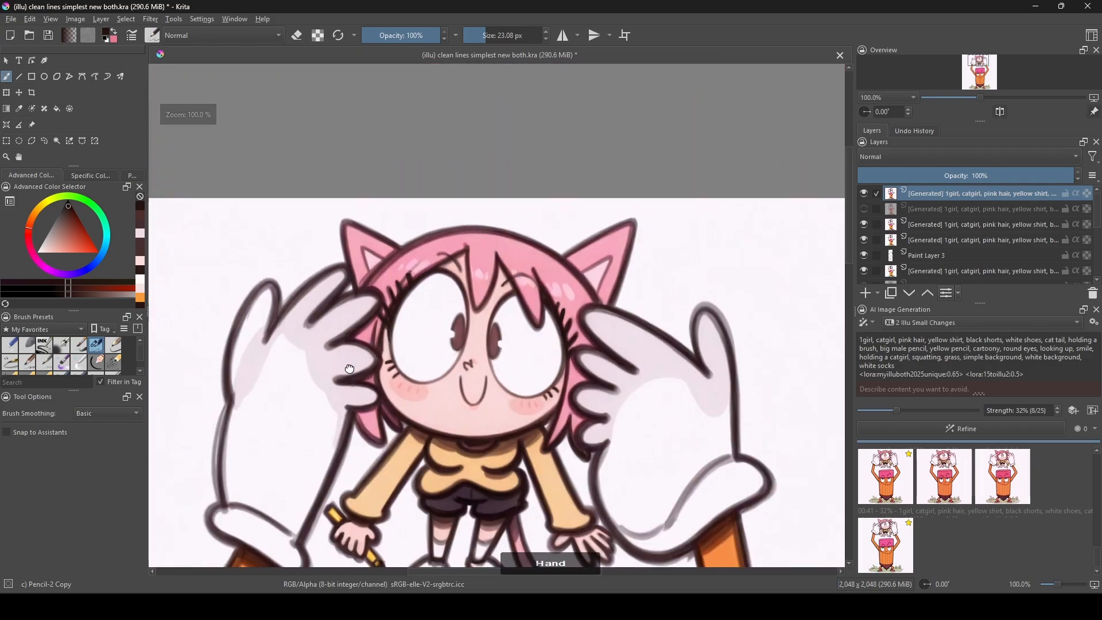
{"action": "scroll", "coordinate": [347, 350], "scroll_direction": "up", "scroll_amount": 3}
{"action": "mouse_move", "coordinate": [345, 338]}
{"action": "left_mouse_down"}
{"action": "mouse_move", "coordinate": [347, 214]}
{"action": "mouse_move", "coordinate": [206, 101]}
{"action": "left_mouse_up"}
{"action": "scroll", "coordinate": [504, 240], "scroll_direction": "down", "scroll_amount": 1}
{"action": "left_click_drag", "start_coordinate": [415, 378], "coordinate": [459, 75]}
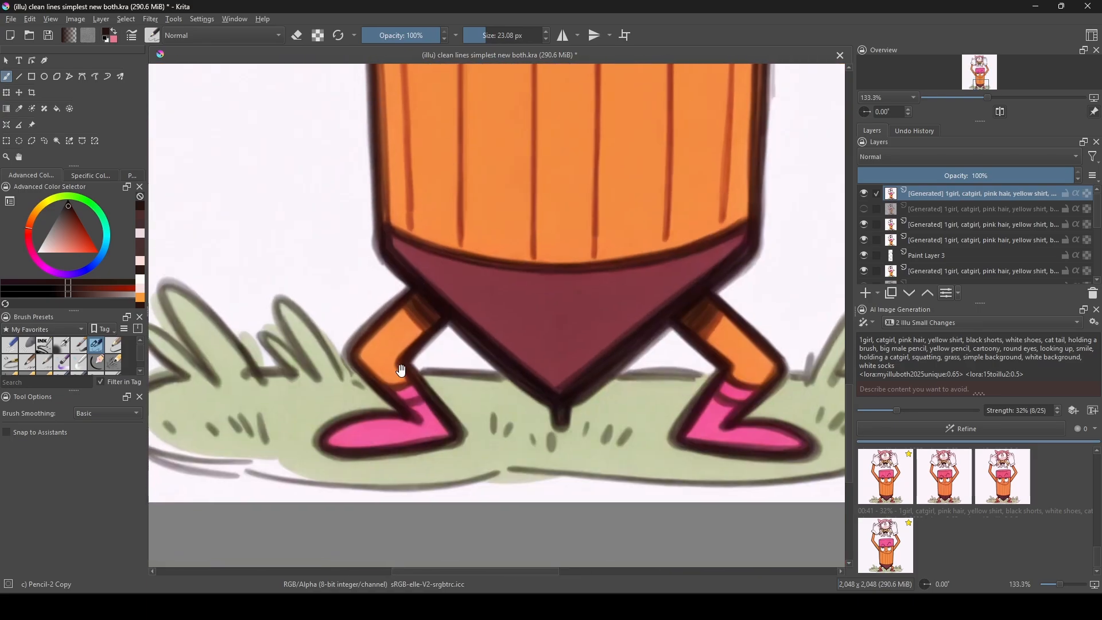
{"action": "left_click_drag", "start_coordinate": [356, 360], "coordinate": [373, 361]}
{"action": "mouse_move", "coordinate": [542, 379]}
{"action": "left_mouse_down"}
{"action": "mouse_move", "coordinate": [298, 386]}
{"action": "mouse_move", "coordinate": [430, 393]}
{"action": "left_mouse_up"}
{"action": "scroll", "coordinate": [476, 381], "scroll_direction": "down", "scroll_amount": 3}
{"action": "scroll", "coordinate": [476, 256], "scroll_direction": "down", "scroll_amount": 1}
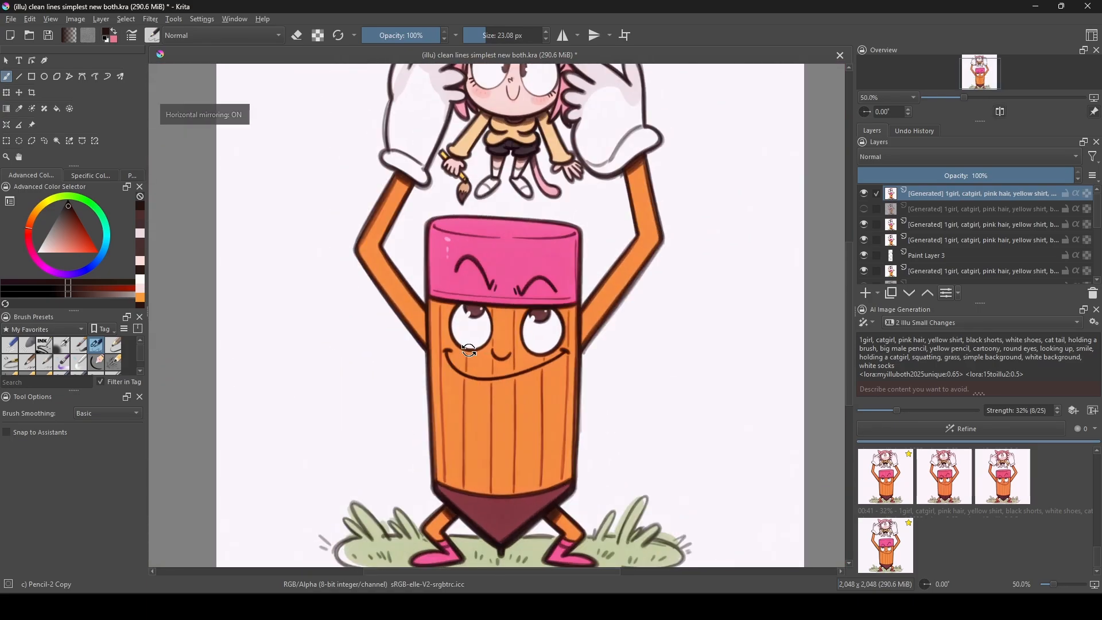
Apply a perspective transform to the generated layer, pulling its upper corners outward beyond the canvas.
{"action": "left_click", "coordinate": [6, 93]}
{"action": "left_click", "coordinate": [29, 432]}
{"action": "left_click_drag", "start_coordinate": [257, 301], "coordinate": [251, 307]}
{"action": "left_click_drag", "start_coordinate": [253, 108], "coordinate": [240, 115]}
{"action": "left_click_drag", "start_coordinate": [649, 107], "coordinate": [651, 91]}
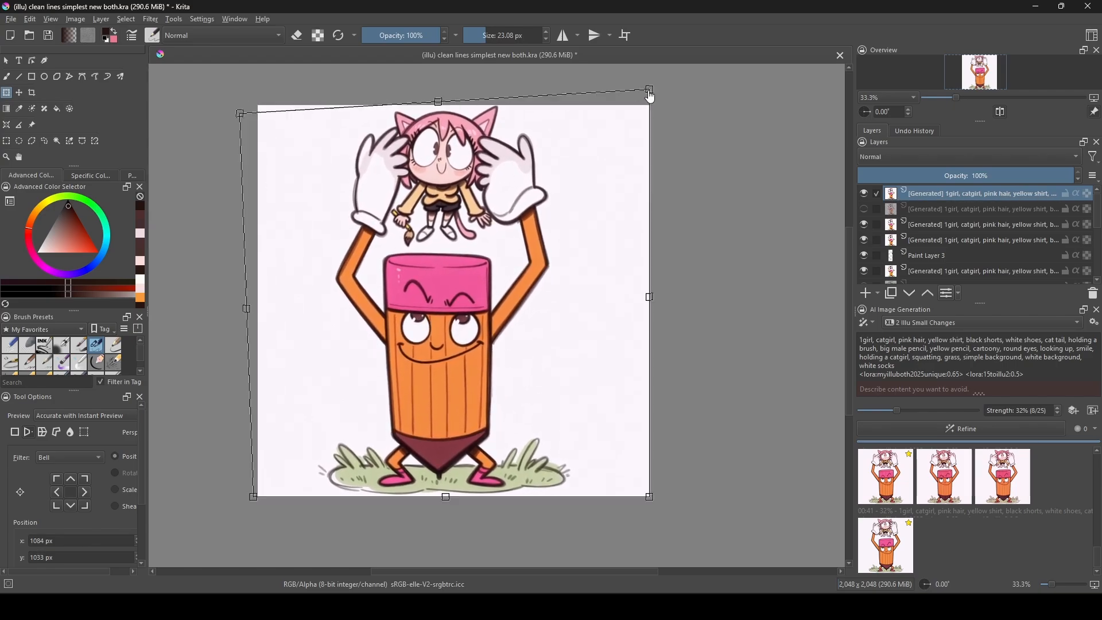
{"action": "key", "text": "Return"}
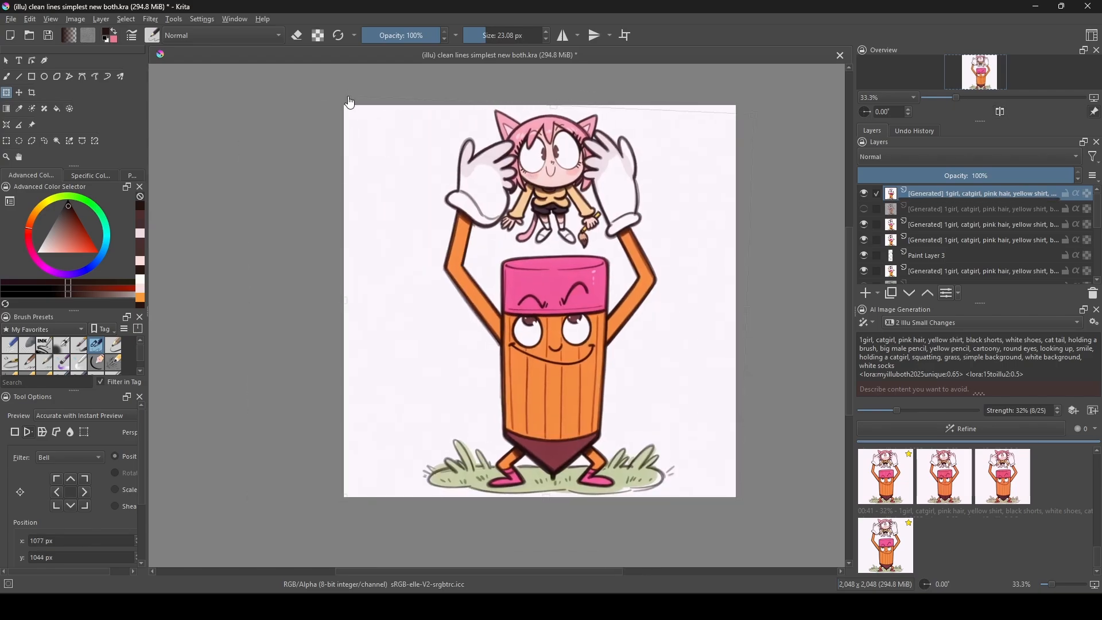
Shorten the tip of the catgirl's ear beside the larger glove, and touch up the ear and hair with sampled pink.
{"action": "left_click", "coordinate": [6, 77]}
{"action": "left_click", "coordinate": [7, 92]}
{"action": "left_click", "coordinate": [70, 432]}
{"action": "scroll", "coordinate": [529, 115], "scroll_direction": "up", "scroll_amount": 4}
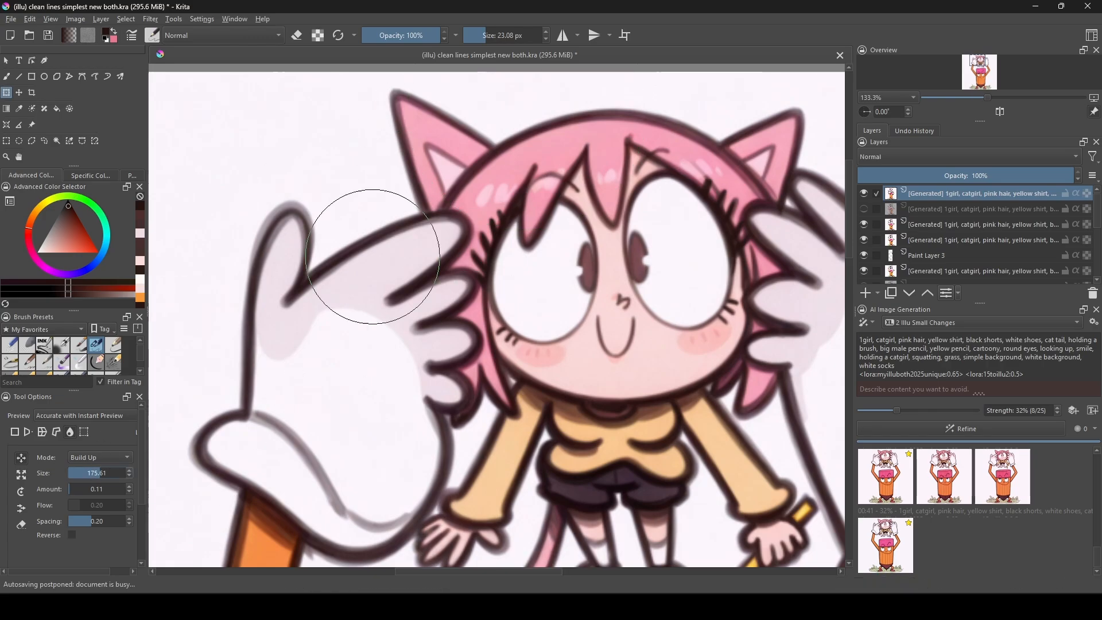
{"action": "key", "text": "b"}
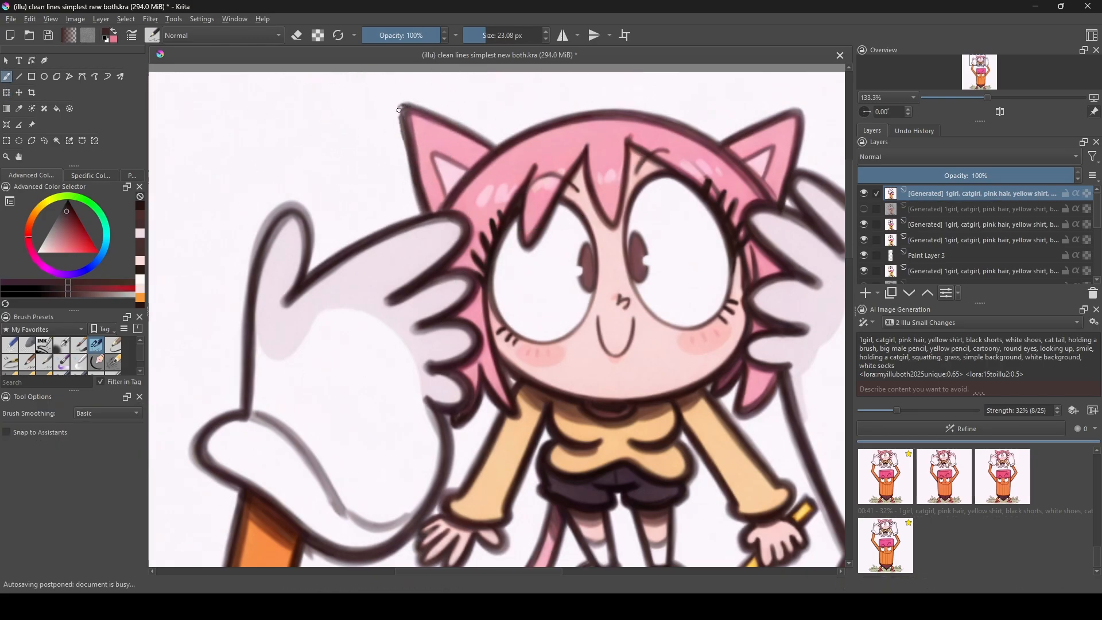
{"action": "left_click", "coordinate": [459, 155], "text": "alt"}
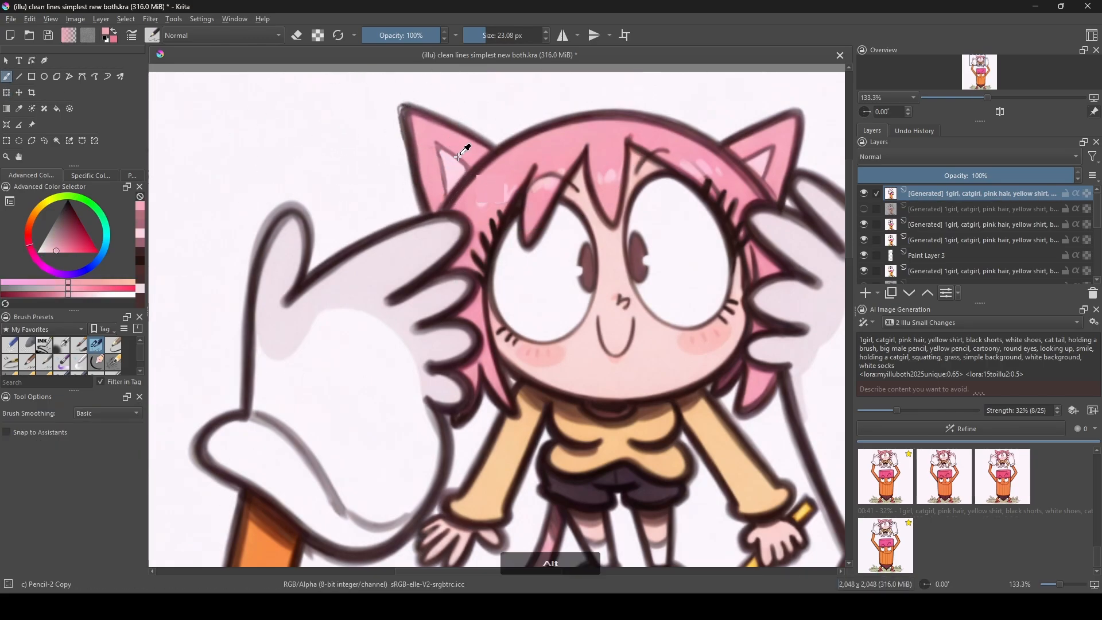
{"action": "left_click_drag", "start_coordinate": [458, 156], "coordinate": [450, 187]}
Refine the corrected picture with the 2 Illu Small Changes preset at 32% strength and apply the result.
{"action": "scroll", "coordinate": [322, 184], "scroll_direction": "down", "scroll_amount": 2}
{"action": "left_click_drag", "start_coordinate": [540, 473], "coordinate": [536, 215]}
{"action": "scroll", "coordinate": [537, 215], "scroll_direction": "up", "scroll_amount": 2}
{"action": "scroll", "coordinate": [536, 215], "scroll_direction": "down", "scroll_amount": 3}
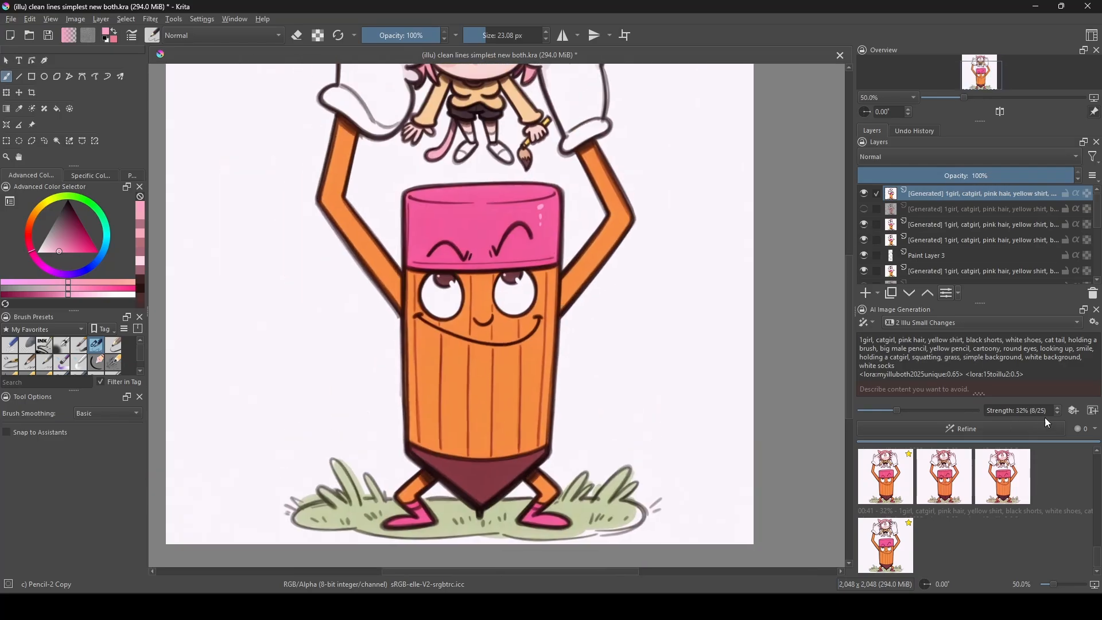
{"action": "left_click", "coordinate": [1048, 425]}
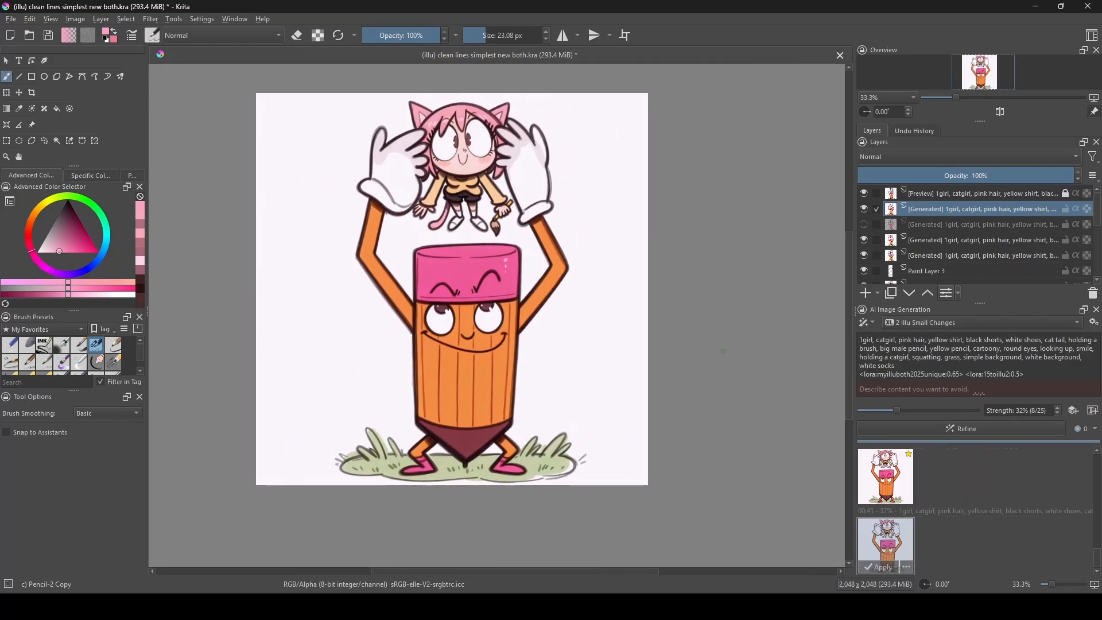
{"action": "scroll", "coordinate": [484, 230], "scroll_direction": "up", "scroll_amount": 2}
{"action": "scroll", "coordinate": [484, 230], "scroll_direction": "down", "scroll_amount": 2}
{"action": "left_click_drag", "start_coordinate": [483, 230], "coordinate": [461, 259]}
Add a new paint layer above the refined result and set its blending mode to Overlay.
{"action": "key", "text": "t"}
{"action": "left_click", "coordinate": [864, 293]}
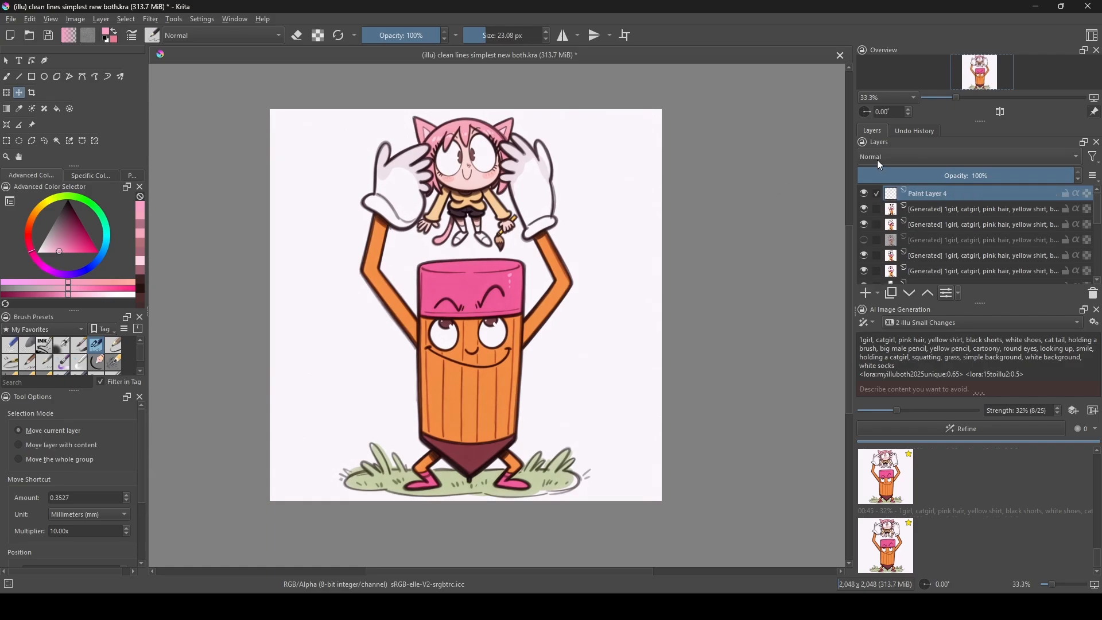
{"action": "left_click", "coordinate": [878, 158]}
{"action": "left_click", "coordinate": [878, 167]}
Paint white highlights with the Airbrush Soft brush on the pencil's body, eraser, arms and foot.
{"action": "left_click", "coordinate": [61, 345]}
{"action": "key", "text": "b"}
{"action": "left_click", "coordinate": [38, 253]}
{"action": "left_click_drag", "start_coordinate": [443, 367], "coordinate": [443, 417]}
{"action": "left_click_drag", "start_coordinate": [462, 294], "coordinate": [500, 298]}
{"action": "left_click_drag", "start_coordinate": [372, 267], "coordinate": [402, 313]}
{"action": "left_click_drag", "start_coordinate": [561, 281], "coordinate": [540, 313]}
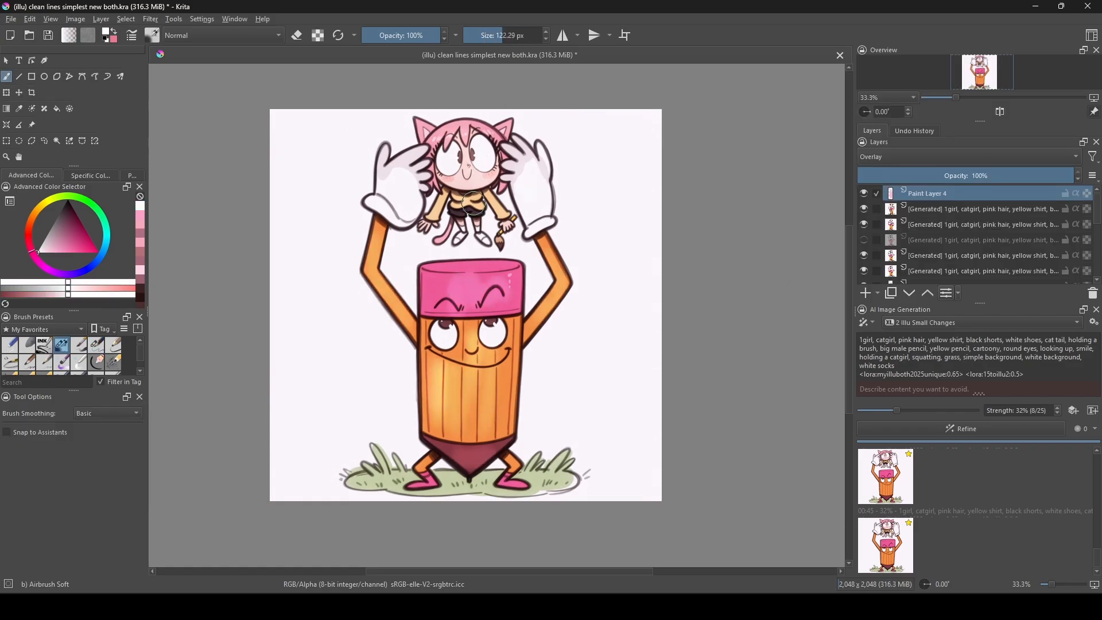
{"action": "left_click_drag", "start_coordinate": [530, 473], "coordinate": [557, 475]}
Airbrush black shading along the pencil's side, arms and feet, and over the catgirl's hair and clothes.
{"action": "left_click", "coordinate": [67, 200]}
{"action": "left_click_drag", "start_coordinate": [428, 276], "coordinate": [428, 376]}
{"action": "left_click_drag", "start_coordinate": [380, 224], "coordinate": [371, 264]}
{"action": "left_click_drag", "start_coordinate": [541, 238], "coordinate": [565, 281]}
{"action": "left_click_drag", "start_coordinate": [433, 482], "coordinate": [494, 486]}
{"action": "left_click_drag", "start_coordinate": [433, 148], "coordinate": [502, 137]}
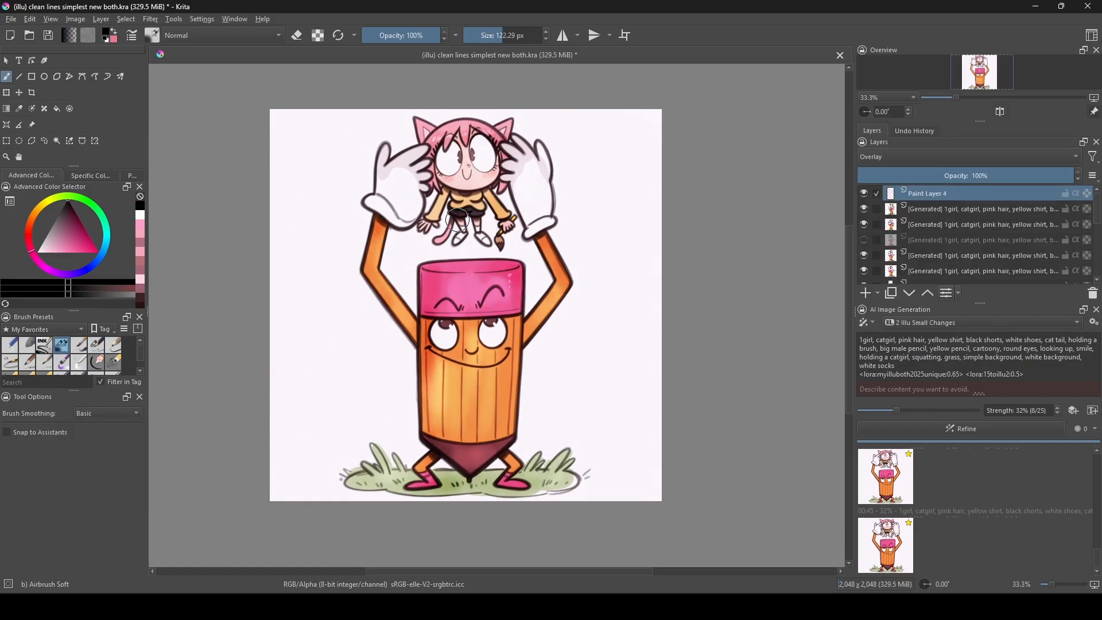
{"action": "left_click_drag", "start_coordinate": [455, 201], "coordinate": [439, 224]}
Airbrush sampled light orange onto the pencil's arm, and apply a filter to the overlay layer.
{"action": "left_click", "coordinate": [437, 385], "text": "ctrl"}
{"action": "left_click_drag", "start_coordinate": [408, 313], "coordinate": [381, 282]}
{"action": "left_click", "coordinate": [150, 19]}
{"action": "mouse_move", "coordinate": [190, 86]}
{"action": "left_click", "coordinate": [343, 98]}
{"action": "left_click", "coordinate": [909, 434]}
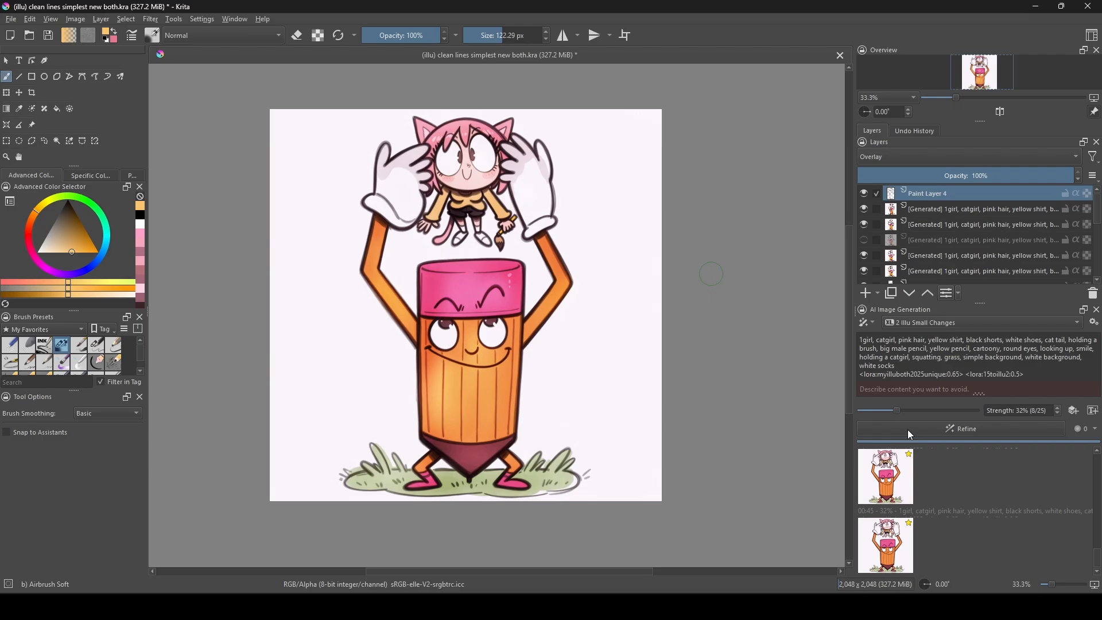
Create a new layer from everything visible and duplicate it.
{"action": "right_click", "coordinate": [936, 195]}
{"action": "left_click", "coordinate": [966, 325]}
{"action": "right_click", "coordinate": [933, 190]}
{"action": "left_click", "coordinate": [960, 295]}
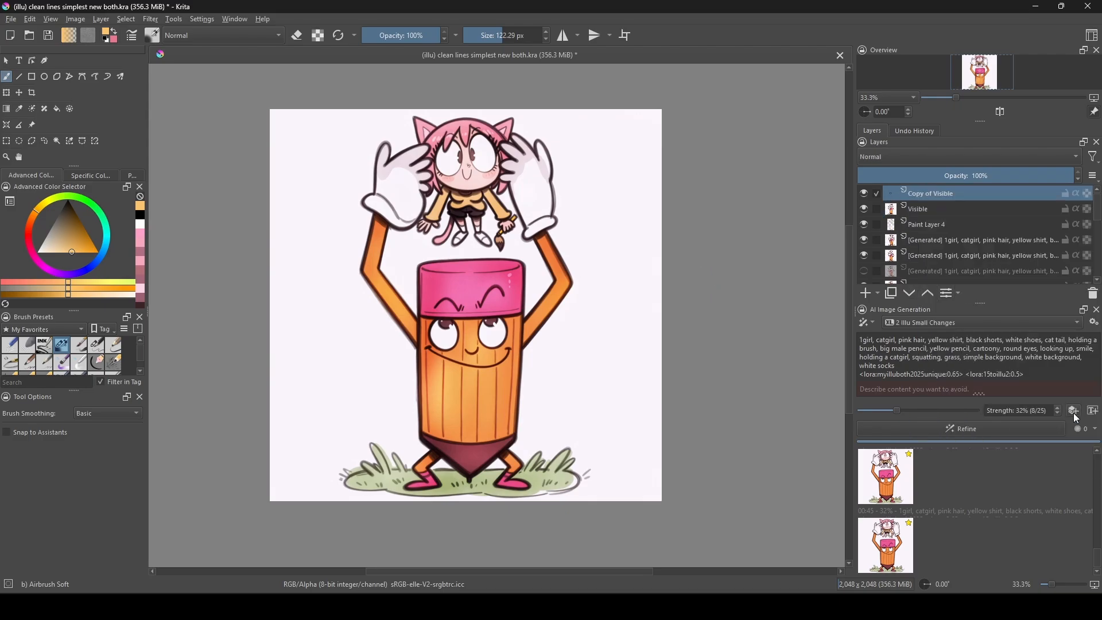
Add a Line Art control layer based on the duplicated layer and start a refinement at 68% strength.
{"action": "left_click", "coordinate": [1075, 411]}
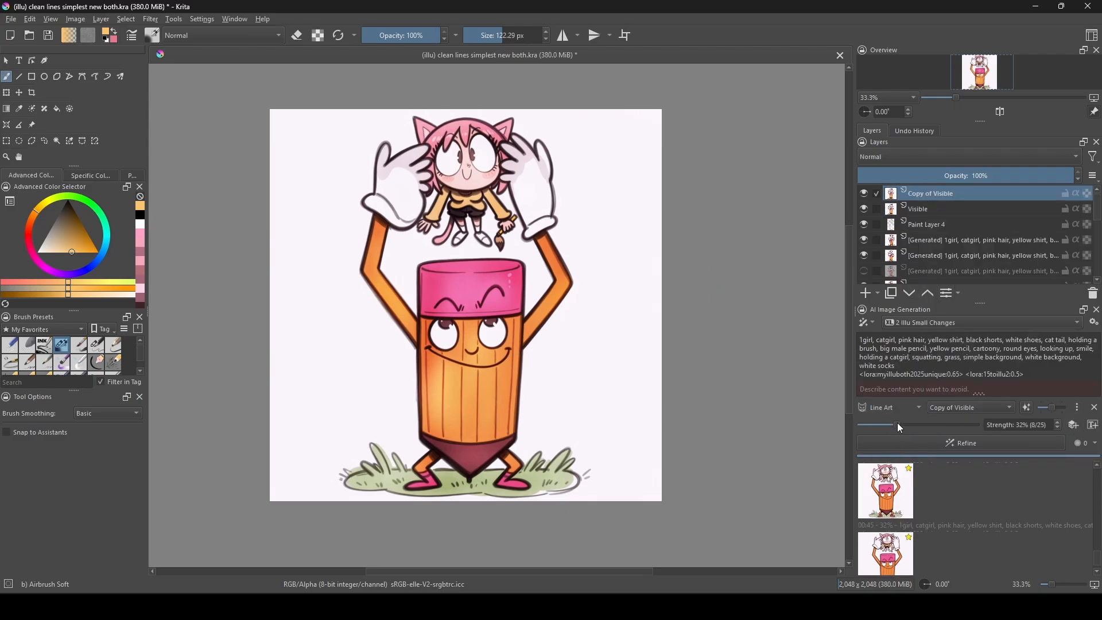
{"action": "left_click_drag", "start_coordinate": [900, 424], "coordinate": [935, 425]}
{"action": "left_click", "coordinate": [969, 446]}
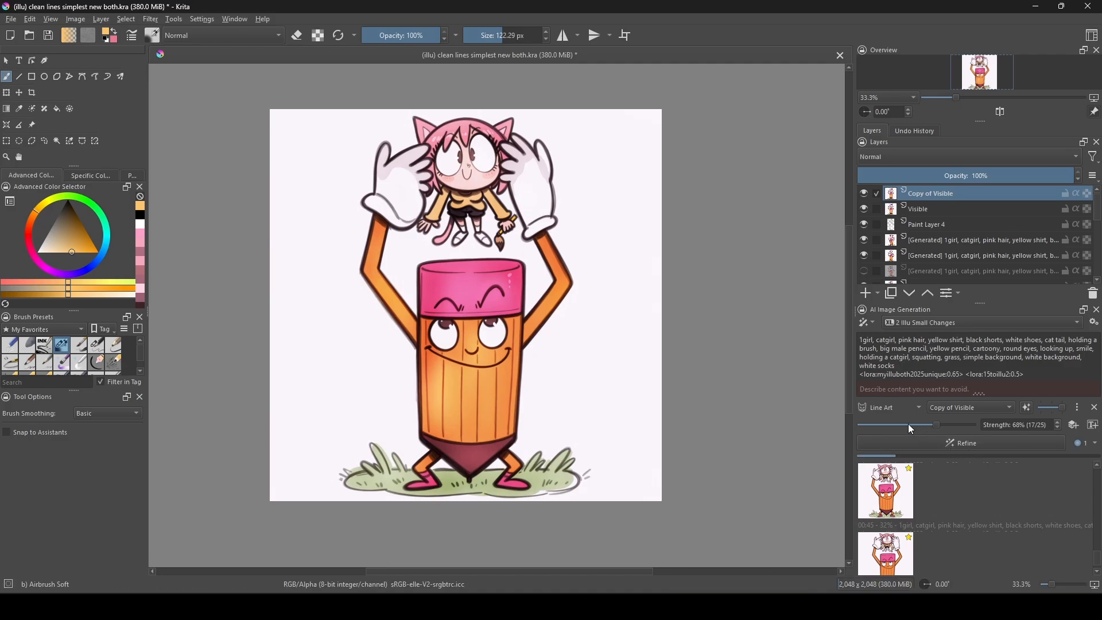
Switch the generation style to 1 Illu Main and apply the latest 68% refinement result as a layer.
{"action": "left_click", "coordinate": [945, 322]}
{"action": "left_click", "coordinate": [946, 321]}
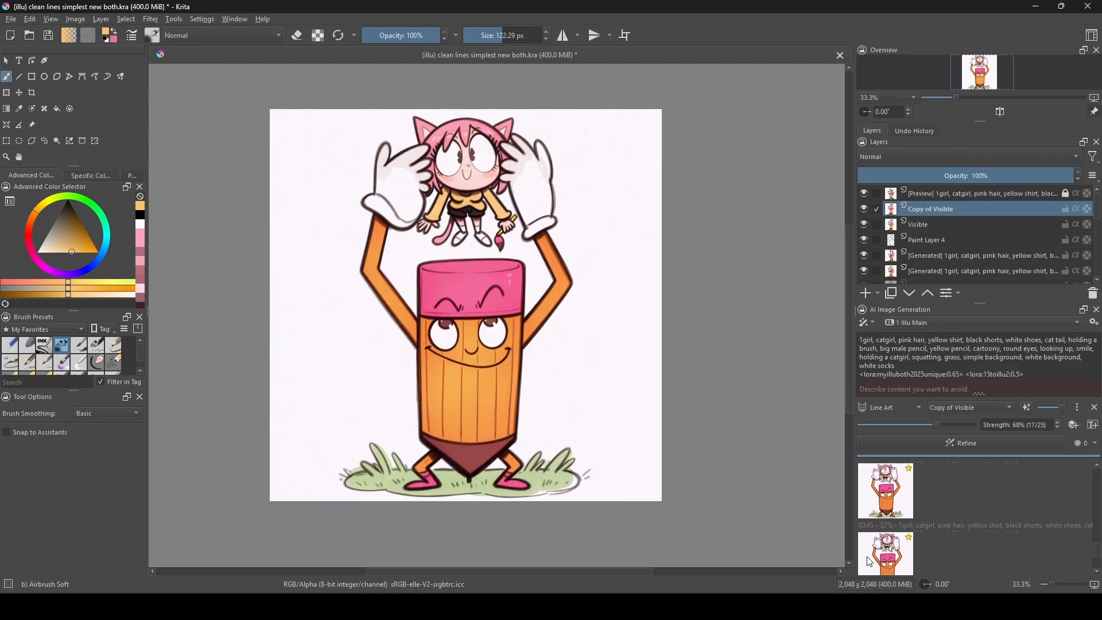
{"action": "scroll", "coordinate": [872, 564], "scroll_direction": "down", "scroll_amount": 3}
{"action": "left_click", "coordinate": [881, 570]}
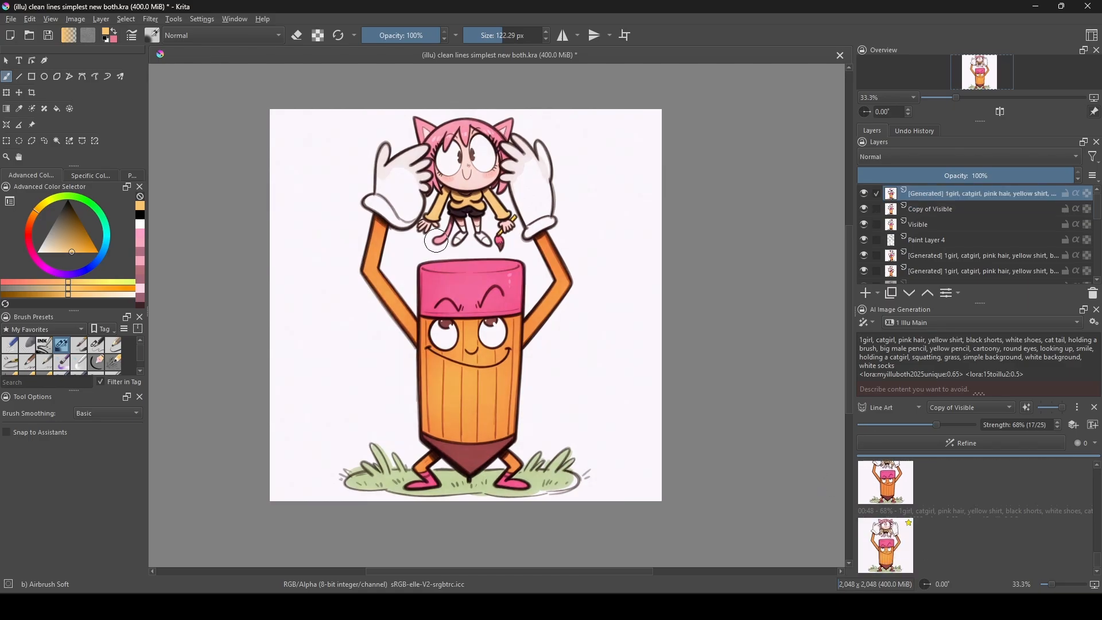
Add a paint layer and airbrush white highlights down the side of the pencil's body with a 48.62 px brush.
{"action": "left_click", "coordinate": [868, 295]}
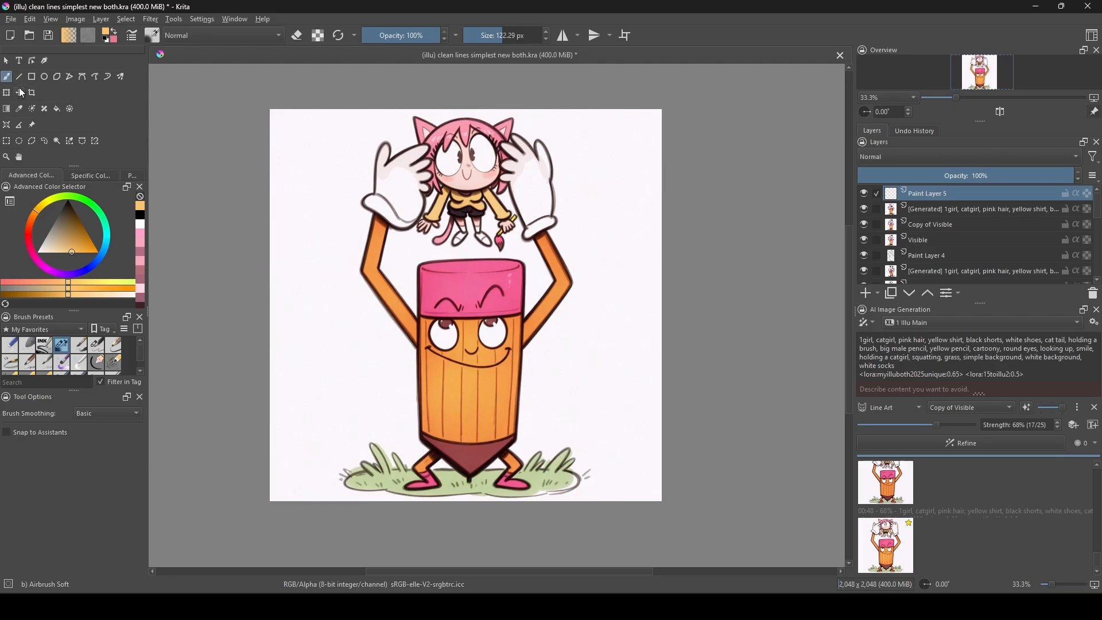
{"action": "left_click_drag", "start_coordinate": [60, 248], "coordinate": [35, 253]}
{"action": "scroll", "coordinate": [486, 368], "scroll_direction": "up", "scroll_amount": 2}
{"action": "mouse_move", "coordinate": [525, 379]}
{"action": "left_mouse_down", "text": "shift"}
{"action": "mouse_move", "coordinate": [484, 379]}
{"action": "mouse_move", "coordinate": [521, 421]}
{"action": "left_mouse_up", "text": "shift"}
{"action": "left_click", "coordinate": [520, 450]}
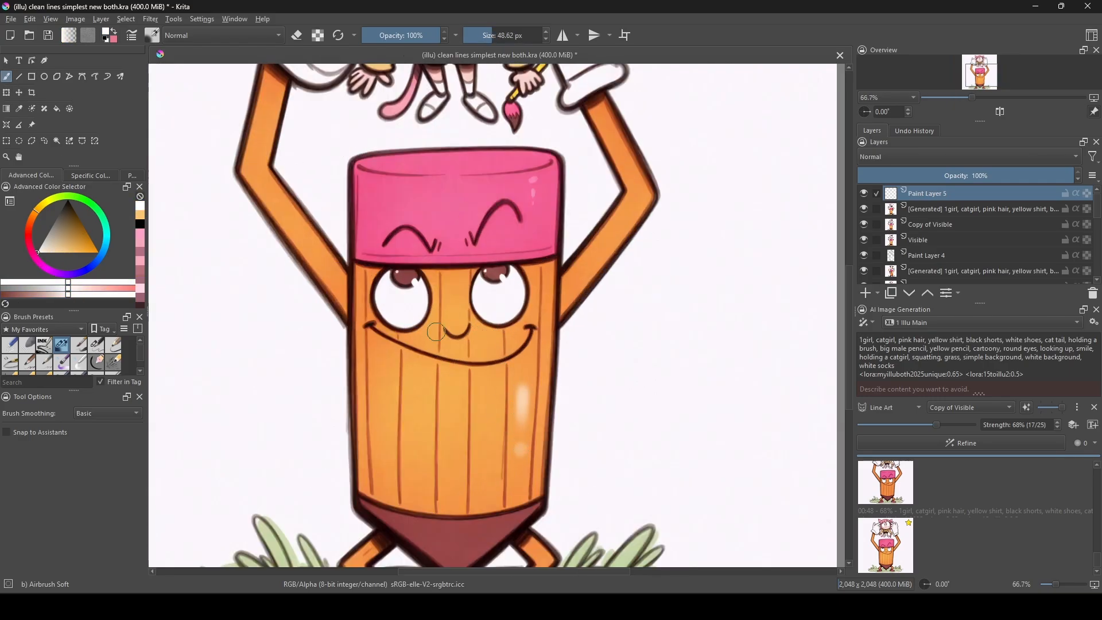
Set the new layer to Overlay blending and airbrush black shading on the pencil's arms below the gloves and beside the body.
{"action": "scroll", "coordinate": [436, 332], "scroll_direction": "up", "scroll_amount": 3}
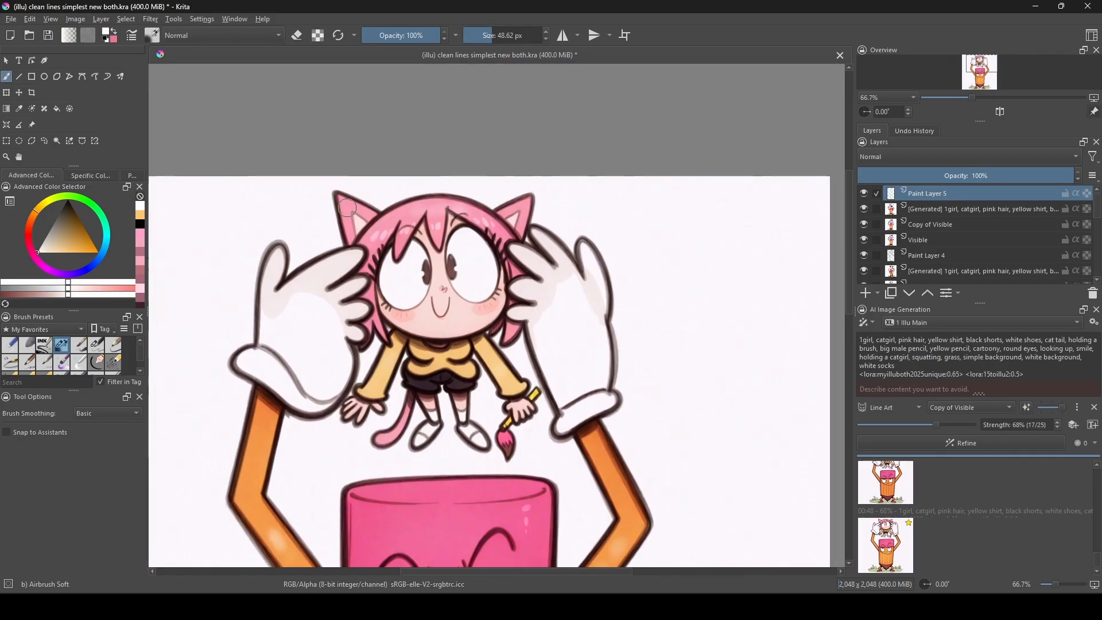
{"action": "left_click_drag", "start_coordinate": [347, 208], "coordinate": [379, 97]}
{"action": "left_click", "coordinate": [68, 199]}
{"action": "left_click_drag", "start_coordinate": [303, 297], "coordinate": [323, 294]}
{"action": "left_click", "coordinate": [912, 157]}
{"action": "left_click", "coordinate": [912, 160]}
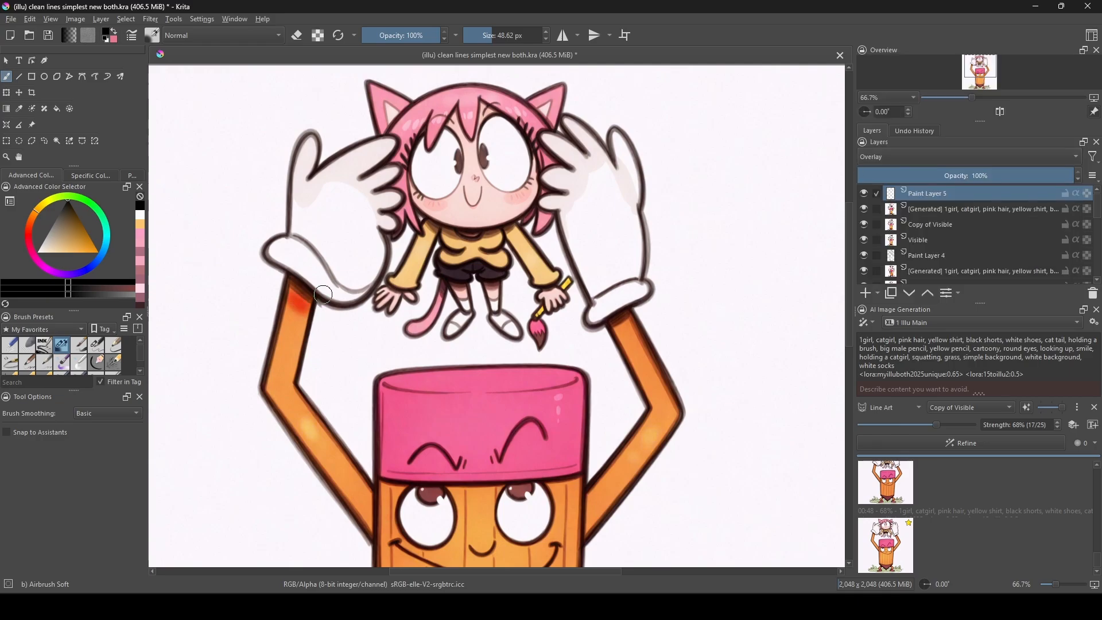
{"action": "left_click_drag", "start_coordinate": [618, 324], "coordinate": [631, 322]}
{"action": "left_click_drag", "start_coordinate": [499, 356], "coordinate": [519, 237]}
{"action": "left_click_drag", "start_coordinate": [606, 381], "coordinate": [606, 411]}
Airbrush black overlay shading onto the grass beneath the pencil and around its feet.
{"action": "scroll", "coordinate": [422, 376], "scroll_direction": "down", "scroll_amount": 1}
{"action": "mouse_move", "coordinate": [385, 376]}
{"action": "left_mouse_down"}
{"action": "mouse_move", "coordinate": [386, 404]}
{"action": "mouse_move", "coordinate": [425, 202]}
{"action": "left_mouse_up"}
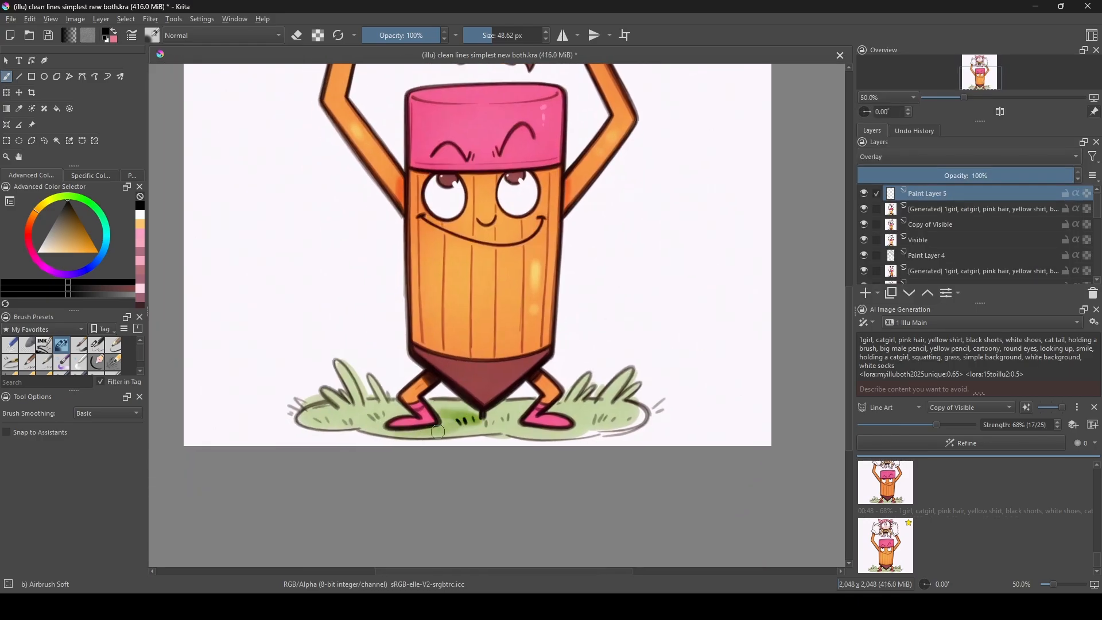
{"action": "left_click_drag", "start_coordinate": [495, 414], "coordinate": [562, 422]}
{"action": "scroll", "coordinate": [498, 384], "scroll_direction": "down", "scroll_amount": 1}
{"action": "left_click_drag", "start_coordinate": [499, 384], "coordinate": [502, 433]}
Remove the Line Art control layer and start a refinement at 32% strength.
{"action": "left_click", "coordinate": [1093, 408]}
{"action": "left_click_drag", "start_coordinate": [936, 410], "coordinate": [895, 410]}
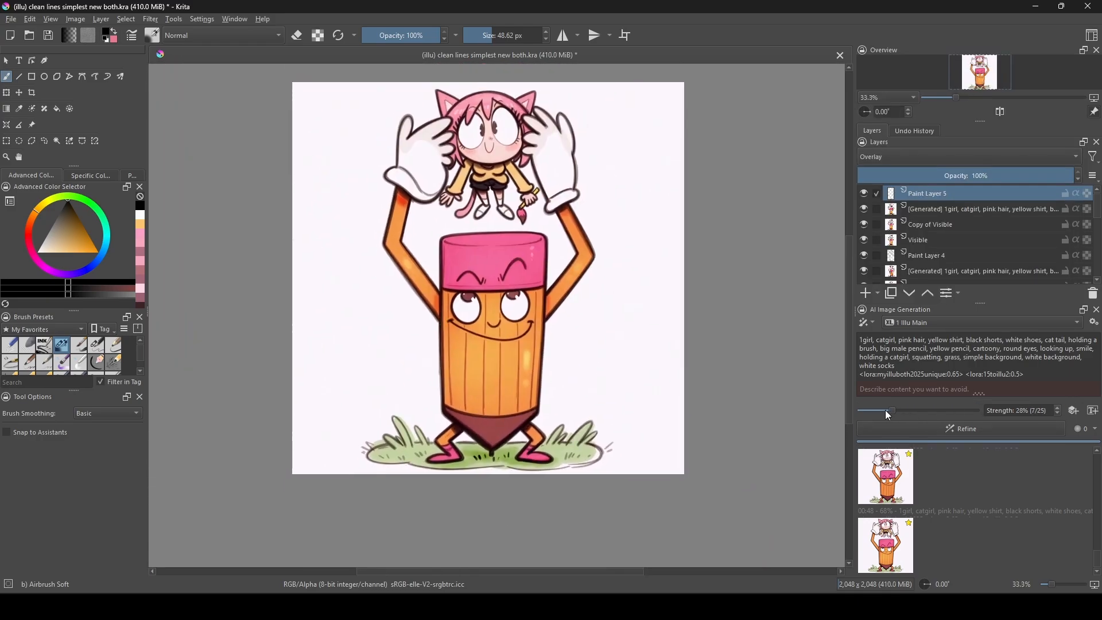
{"action": "left_click", "coordinate": [975, 429]}
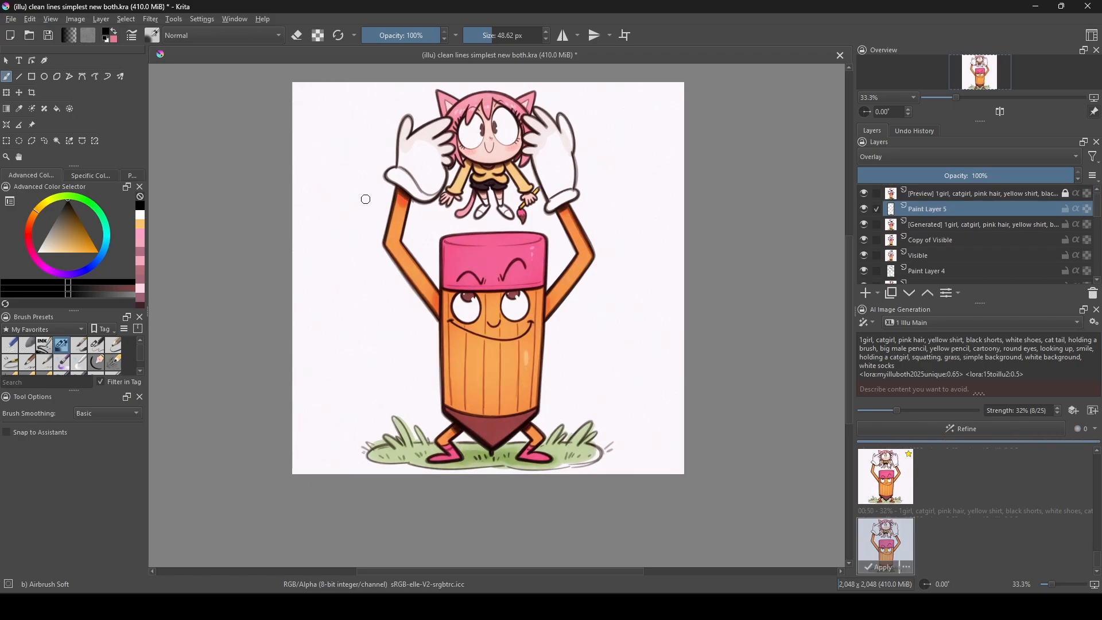
Switch to the Pencil-2 Copy brush and redraw the catgirl's nose mark in dark brown on the refined layer.
{"action": "scroll", "coordinate": [367, 199], "scroll_direction": "up", "scroll_amount": 5}
{"action": "key", "text": "slash"}
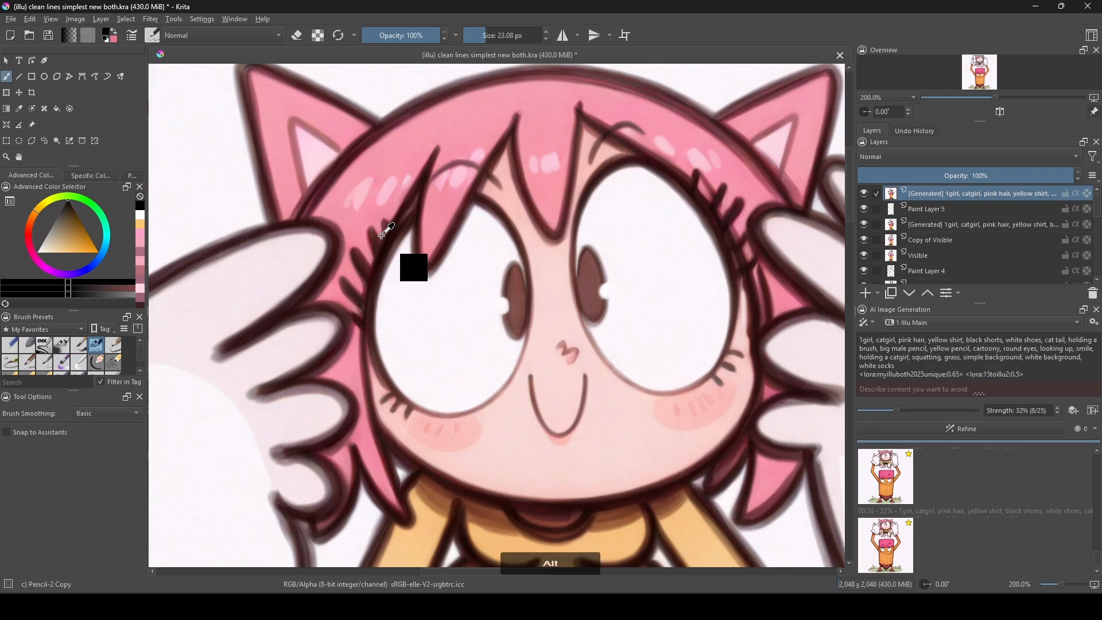
{"action": "scroll", "coordinate": [393, 230], "scroll_direction": "up", "scroll_amount": 2}
{"action": "scroll", "coordinate": [551, 481], "scroll_direction": "up", "scroll_amount": 3}
{"action": "mouse_move", "coordinate": [505, 330]}
{"action": "left_mouse_down"}
{"action": "mouse_move", "coordinate": [542, 362]}
{"action": "mouse_move", "coordinate": [529, 360]}
{"action": "left_mouse_up"}
Paint slanted blush stripes in sampled pink on both of the catgirl's cheeks.
{"action": "left_click", "coordinate": [501, 381], "text": "ctrl"}
{"action": "scroll", "coordinate": [519, 359], "scroll_direction": "down", "scroll_amount": 3}
{"action": "scroll", "coordinate": [367, 494], "scroll_direction": "up", "scroll_amount": 3}
{"action": "left_click_drag", "start_coordinate": [490, 298], "coordinate": [465, 340]}
{"action": "left_click_drag", "start_coordinate": [442, 300], "coordinate": [426, 331]}
{"action": "left_click_drag", "start_coordinate": [519, 301], "coordinate": [499, 345]}
{"action": "scroll", "coordinate": [566, 316], "scroll_direction": "down", "scroll_amount": 2}
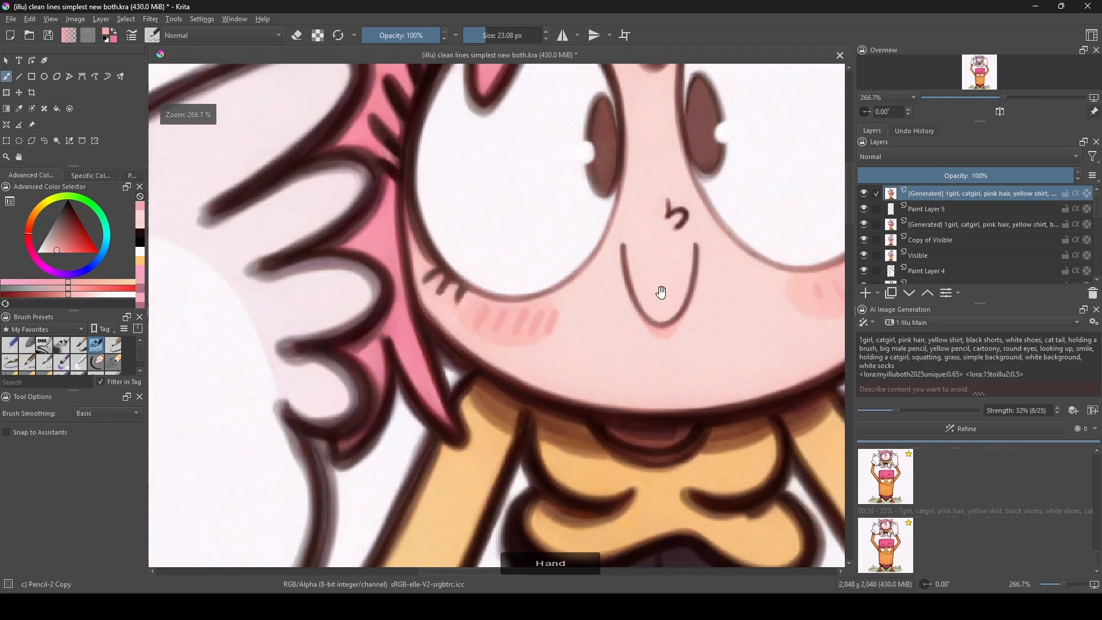
{"action": "left_click_drag", "start_coordinate": [660, 291], "coordinate": [304, 341]}
{"action": "scroll", "coordinate": [402, 333], "scroll_direction": "up", "scroll_amount": 2}
{"action": "left_click_drag", "start_coordinate": [581, 310], "coordinate": [591, 334]}
{"action": "scroll", "coordinate": [563, 274], "scroll_direction": "down", "scroll_amount": 1}
Redraw the lower eyelashes of both catgirl eyes in sampled dark brown.
{"action": "left_click_drag", "start_coordinate": [401, 298], "coordinate": [637, 266]}
{"action": "left_click", "coordinate": [195, 273], "text": "ctrl"}
{"action": "left_click_drag", "start_coordinate": [211, 278], "coordinate": [198, 301]}
{"action": "left_click_drag", "start_coordinate": [235, 284], "coordinate": [225, 316]}
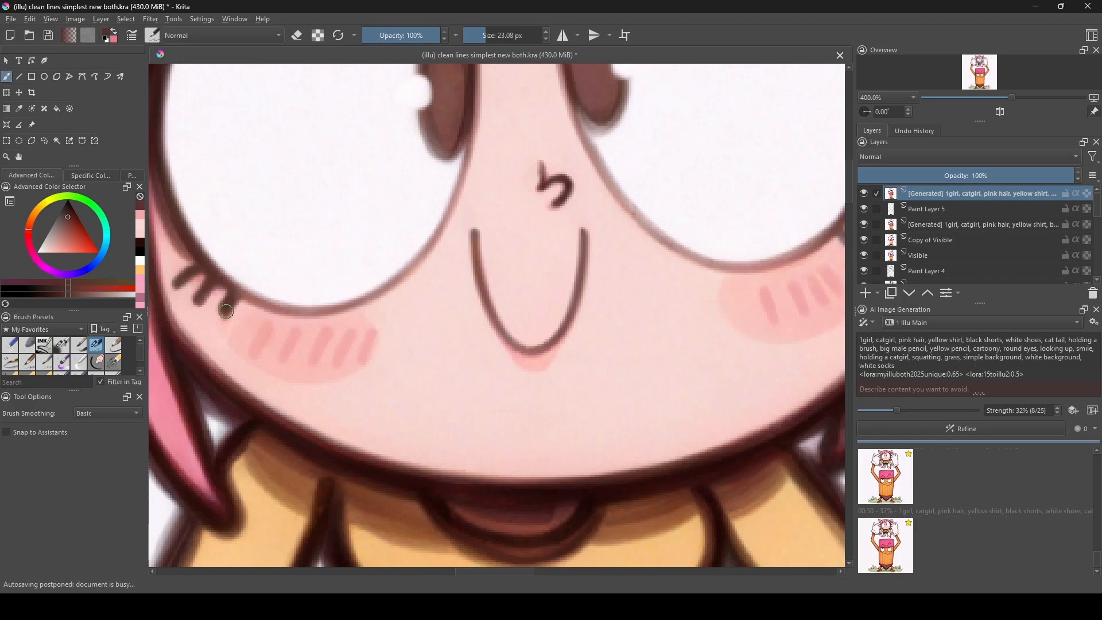
{"action": "left_click_drag", "start_coordinate": [757, 241], "coordinate": [510, 315]}
{"action": "left_click_drag", "start_coordinate": [621, 257], "coordinate": [650, 267]}
{"action": "mouse_move", "coordinate": [608, 283]}
{"action": "left_mouse_down"}
{"action": "mouse_move", "coordinate": [636, 297]}
{"action": "mouse_move", "coordinate": [609, 325]}
{"action": "mouse_move", "coordinate": [505, 341]}
{"action": "left_mouse_up"}
Darken the outline under the catgirl's chin with the sampled outline colour.
{"action": "scroll", "coordinate": [476, 330], "scroll_direction": "down", "scroll_amount": 3}
{"action": "scroll", "coordinate": [388, 426], "scroll_direction": "up", "scroll_amount": 4}
{"action": "left_click", "coordinate": [396, 416], "text": "ctrl"}
{"action": "mouse_move", "coordinate": [388, 419]}
{"action": "left_mouse_down"}
{"action": "mouse_move", "coordinate": [527, 410]}
{"action": "mouse_move", "coordinate": [548, 394]}
{"action": "left_mouse_up"}
{"action": "scroll", "coordinate": [402, 375], "scroll_direction": "down", "scroll_amount": 5}
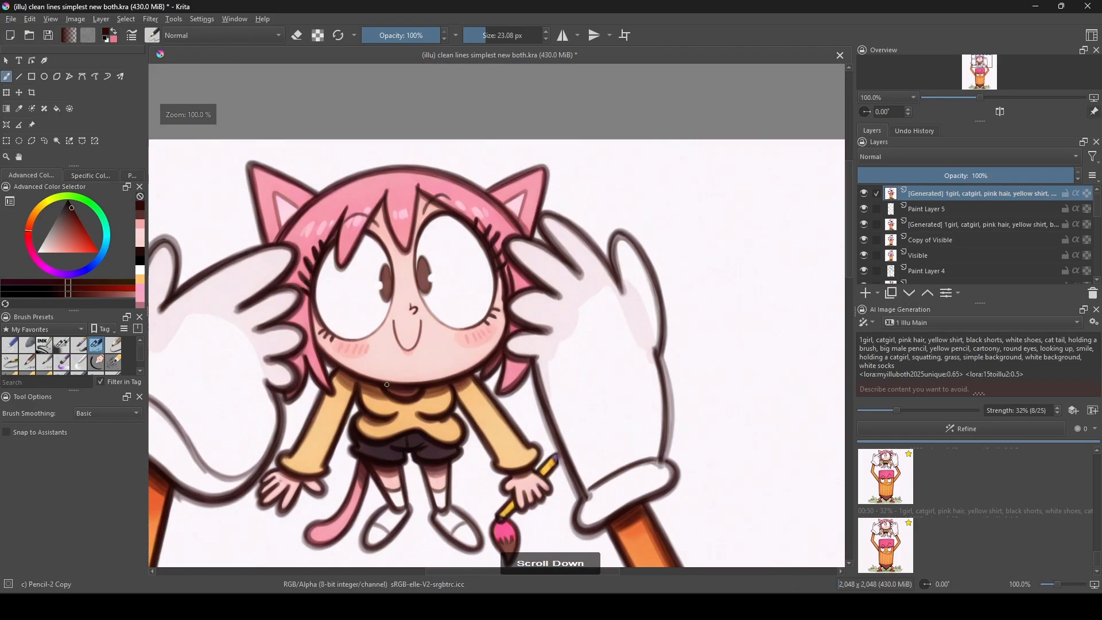
Paint the end of the catgirl's paintbrush handle and its ferrule with sampled dark colours.
{"action": "left_click_drag", "start_coordinate": [459, 526], "coordinate": [520, 401]}
{"action": "scroll", "coordinate": [521, 404], "scroll_direction": "up", "scroll_amount": 3}
{"action": "left_click", "coordinate": [267, 314], "text": "alt"}
{"action": "left_click_drag", "start_coordinate": [768, 264], "coordinate": [466, 313]}
{"action": "left_click", "coordinate": [604, 308], "text": "alt"}
{"action": "left_click_drag", "start_coordinate": [606, 274], "coordinate": [616, 287]}
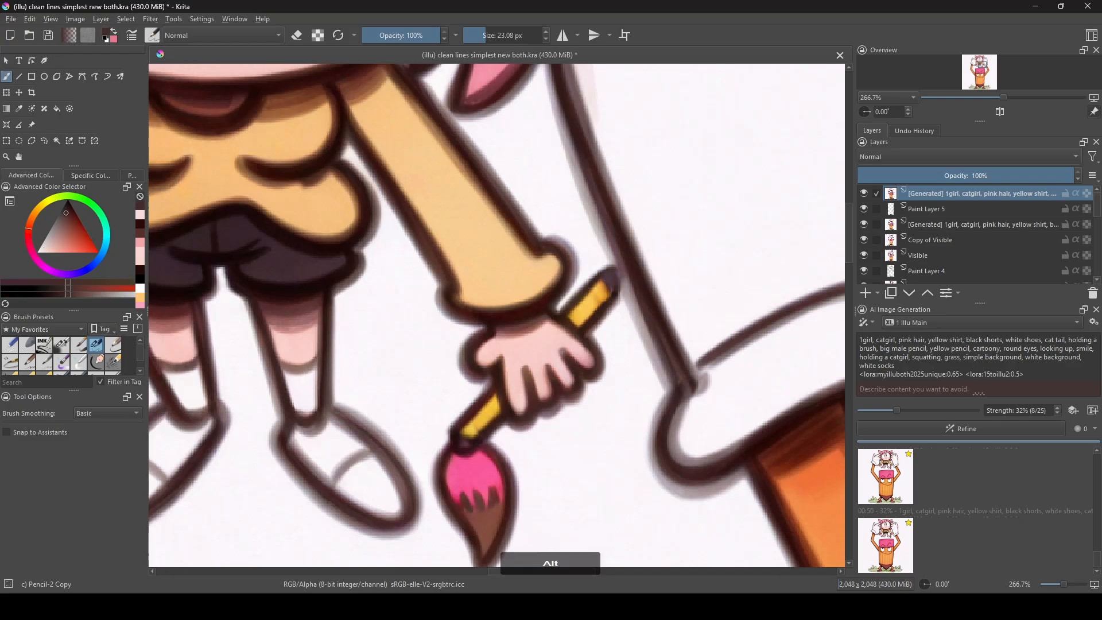
{"action": "left_click", "coordinate": [461, 438], "text": "alt"}
{"action": "left_click_drag", "start_coordinate": [461, 439], "coordinate": [478, 430]}
Paint dark jagged marks between the pink paint and the brown bristles of the catgirl's paintbrush.
{"action": "scroll", "coordinate": [539, 454], "scroll_direction": "down", "scroll_amount": 2}
{"action": "scroll", "coordinate": [492, 517], "scroll_direction": "up", "scroll_amount": 3}
{"action": "left_click", "coordinate": [526, 375], "text": "alt"}
{"action": "left_click_drag", "start_coordinate": [521, 365], "coordinate": [520, 373]}
{"action": "left_click_drag", "start_coordinate": [565, 361], "coordinate": [584, 379]}
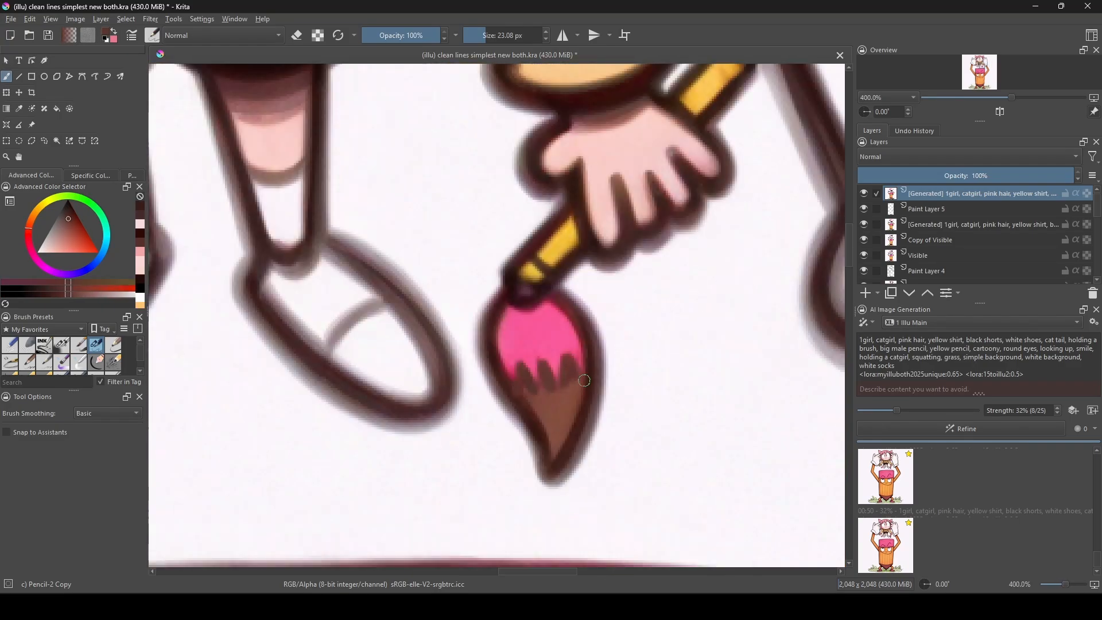
Switch the generation style to 2 Illu Small Changes and start a refinement at 24% strength.
{"action": "scroll", "coordinate": [585, 379], "scroll_direction": "down", "scroll_amount": 4}
{"action": "left_click_drag", "start_coordinate": [511, 516], "coordinate": [545, 103]}
{"action": "left_click_drag", "start_coordinate": [396, 430], "coordinate": [406, 214]}
{"action": "mouse_move", "coordinate": [402, 138]}
{"action": "left_mouse_down"}
{"action": "mouse_move", "coordinate": [471, 313]}
{"action": "mouse_move", "coordinate": [459, 560]}
{"action": "left_mouse_up"}
{"action": "left_click_drag", "start_coordinate": [367, 81], "coordinate": [281, 422]}
{"action": "left_click_drag", "start_coordinate": [337, 290], "coordinate": [315, 235]}
{"action": "left_click", "coordinate": [928, 322]}
{"action": "left_click", "coordinate": [941, 335]}
{"action": "left_click", "coordinate": [1057, 413]}
{"action": "left_click", "coordinate": [1057, 413]}
{"action": "left_click", "coordinate": [1037, 428]}
Touch up the catgirl's cheek blush in sampled pink and a lower eyelash in sampled dark brown.
{"action": "left_click_drag", "start_coordinate": [365, 325], "coordinate": [409, 306]}
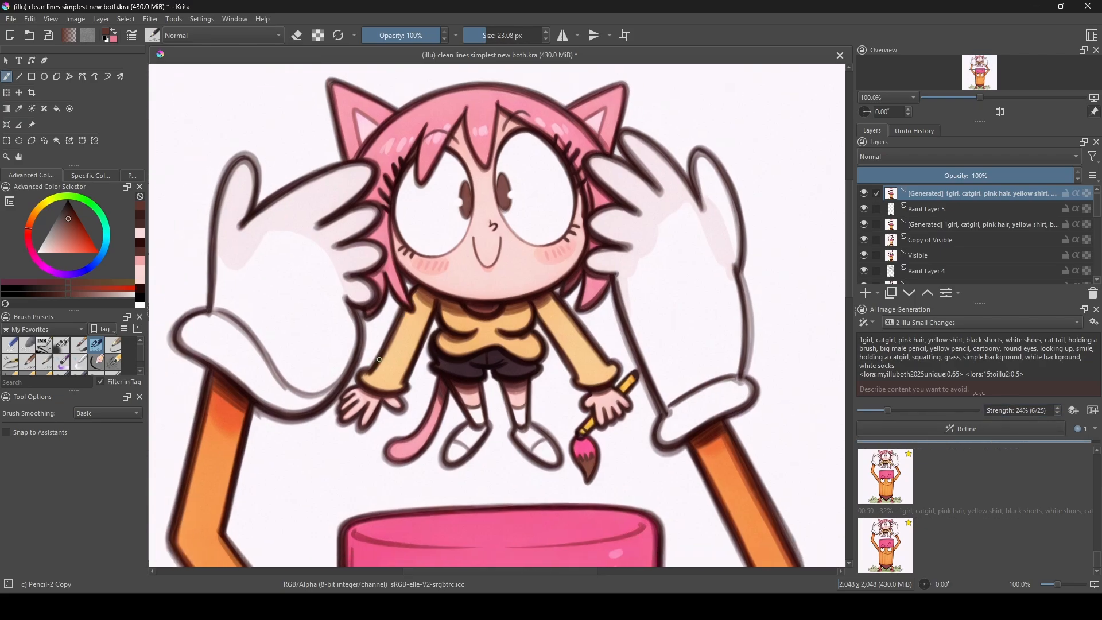
{"action": "scroll", "coordinate": [432, 246], "scroll_direction": "up", "scroll_amount": 3}
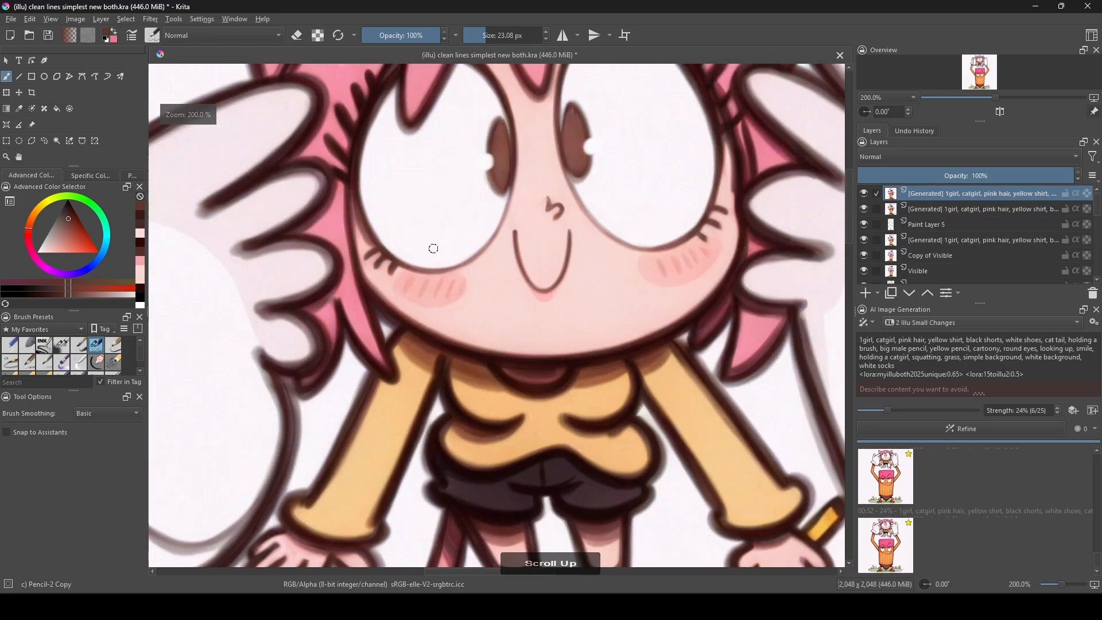
{"action": "scroll", "coordinate": [440, 284], "scroll_direction": "up", "scroll_amount": 2}
{"action": "left_click", "coordinate": [467, 287], "text": "ctrl"}
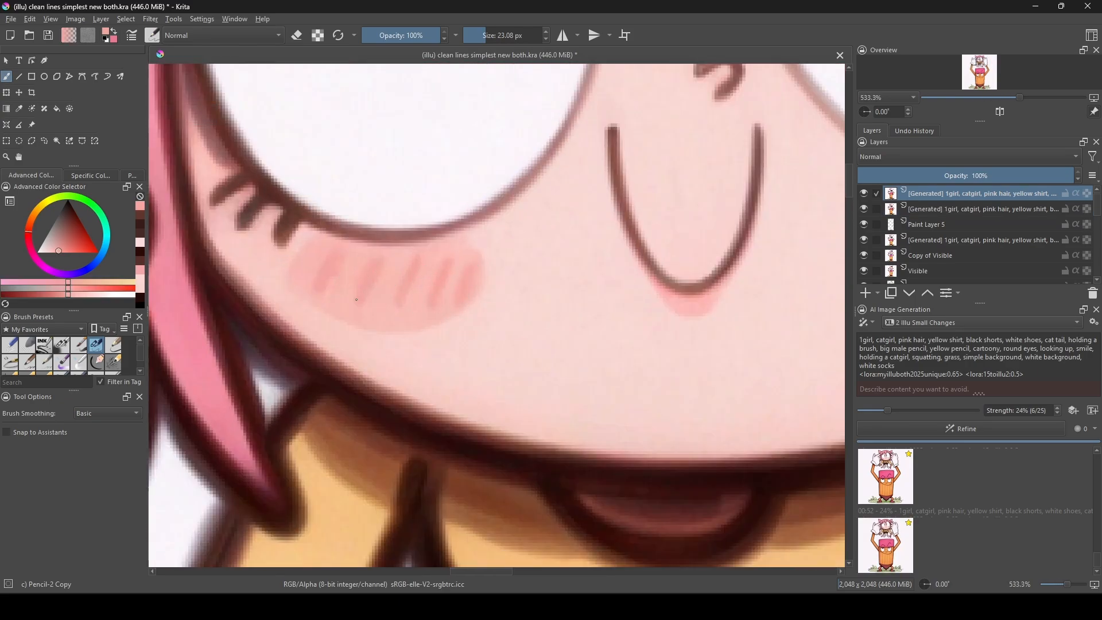
{"action": "scroll", "coordinate": [358, 258], "scroll_direction": "down", "scroll_amount": 3}
{"action": "left_click_drag", "start_coordinate": [408, 161], "coordinate": [373, 308]}
{"action": "scroll", "coordinate": [608, 384], "scroll_direction": "up", "scroll_amount": 2}
{"action": "left_click", "coordinate": [570, 336], "text": "ctrl"}
{"action": "left_click_drag", "start_coordinate": [566, 331], "coordinate": [587, 343]}
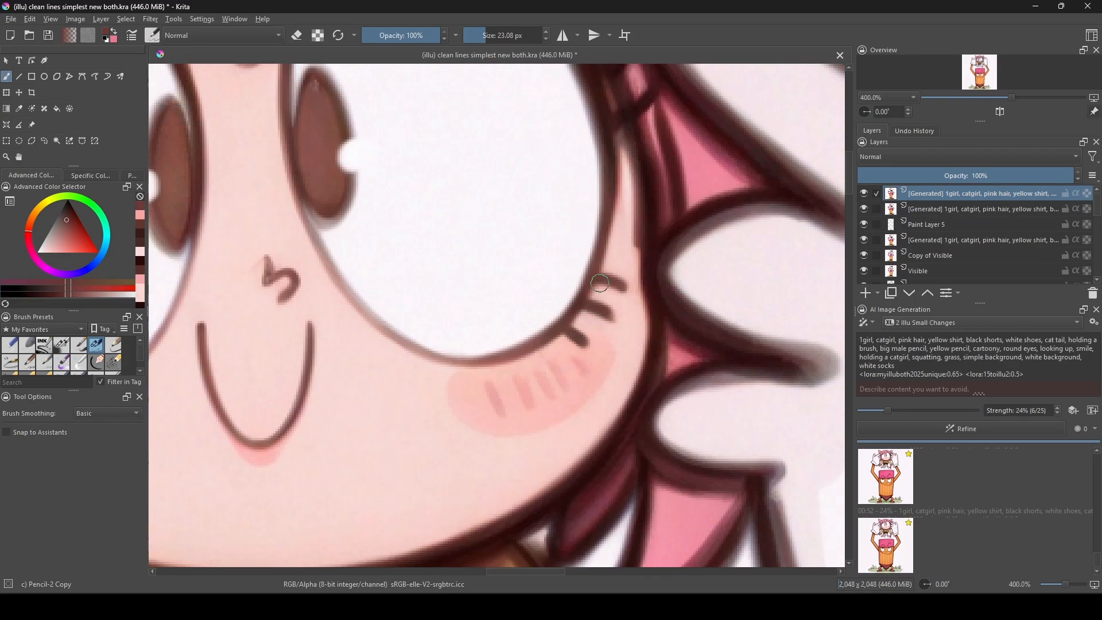
Redraw the outer upper eyelashes beside the catgirl's raised ear with sampled dark outline colours.
{"action": "scroll", "coordinate": [600, 283], "scroll_direction": "down", "scroll_amount": 2}
{"action": "left_click_drag", "start_coordinate": [366, 300], "coordinate": [306, 375]}
{"action": "left_click", "coordinate": [249, 258], "text": "ctrl"}
{"action": "scroll", "coordinate": [568, 221], "scroll_direction": "up", "scroll_amount": 1}
{"action": "left_click_drag", "start_coordinate": [562, 222], "coordinate": [568, 190]}
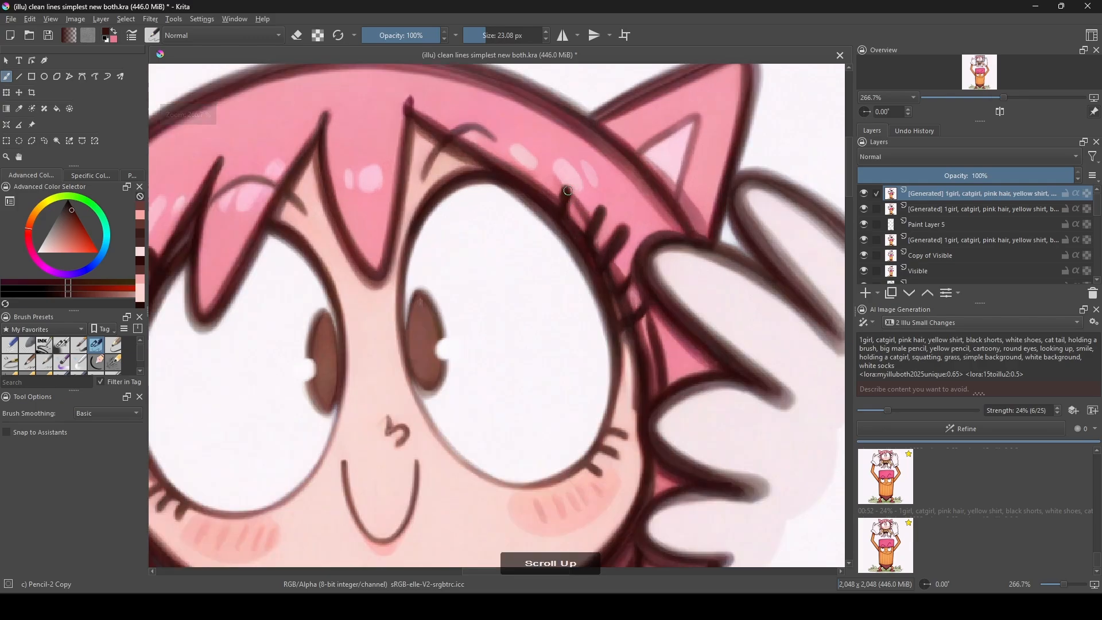
{"action": "left_click", "coordinate": [592, 234], "text": "ctrl"}
{"action": "left_click_drag", "start_coordinate": [592, 234], "coordinate": [600, 209]}
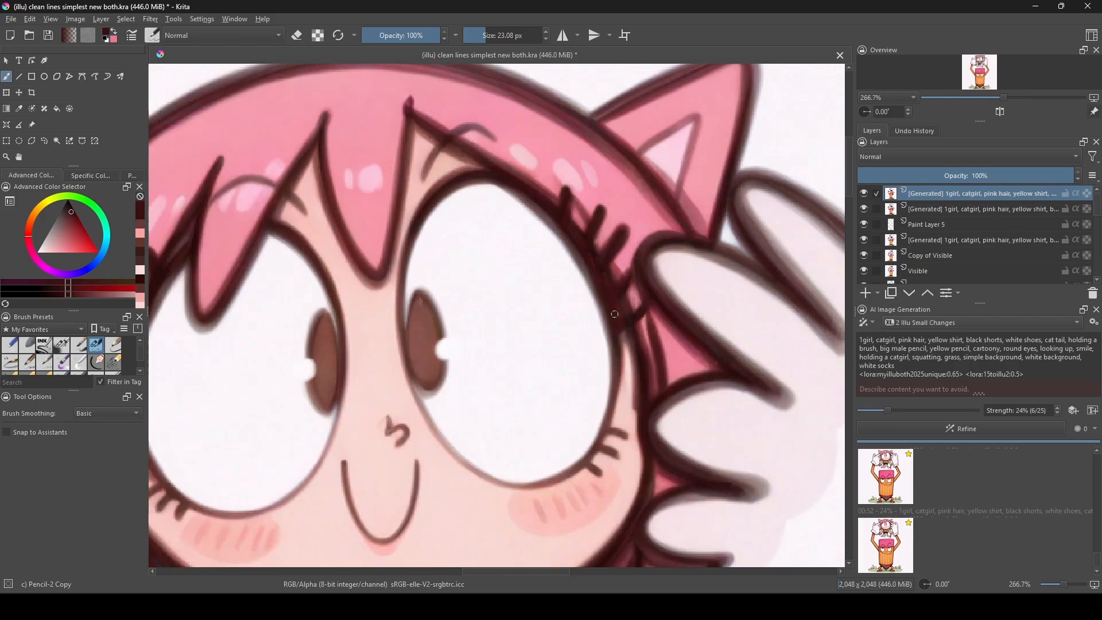
{"action": "left_click", "coordinate": [599, 264], "text": "ctrl"}
{"action": "left_click_drag", "start_coordinate": [610, 292], "coordinate": [627, 272]}
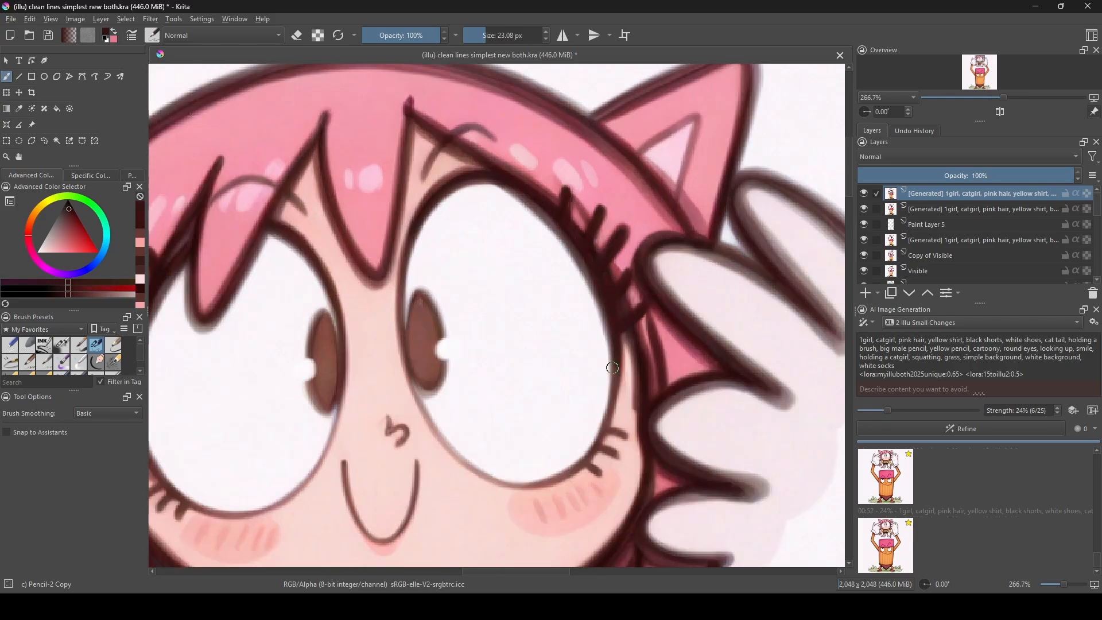
Inspect the retouched catgirl's face and the whole pencil illustration down to the grass.
{"action": "left_click", "coordinate": [379, 423], "text": "ctrl"}
{"action": "scroll", "coordinate": [388, 428], "scroll_direction": "down", "scroll_amount": 2}
{"action": "mouse_move", "coordinate": [386, 419]}
{"action": "left_mouse_down"}
{"action": "mouse_move", "coordinate": [388, 436]}
{"action": "mouse_move", "coordinate": [498, 255]}
{"action": "left_mouse_up"}
{"action": "mouse_move", "coordinate": [338, 444]}
{"action": "left_mouse_down"}
{"action": "mouse_move", "coordinate": [387, 237]}
{"action": "mouse_move", "coordinate": [392, 144]}
{"action": "left_mouse_up"}
{"action": "mouse_move", "coordinate": [341, 504]}
{"action": "left_mouse_down"}
{"action": "mouse_move", "coordinate": [352, 253]}
{"action": "mouse_move", "coordinate": [341, 198]}
{"action": "mouse_move", "coordinate": [312, 241]}
{"action": "left_mouse_up"}
{"action": "scroll", "coordinate": [341, 198], "scroll_direction": "down", "scroll_amount": 3}
{"action": "left_click_drag", "start_coordinate": [335, 136], "coordinate": [351, 258]}
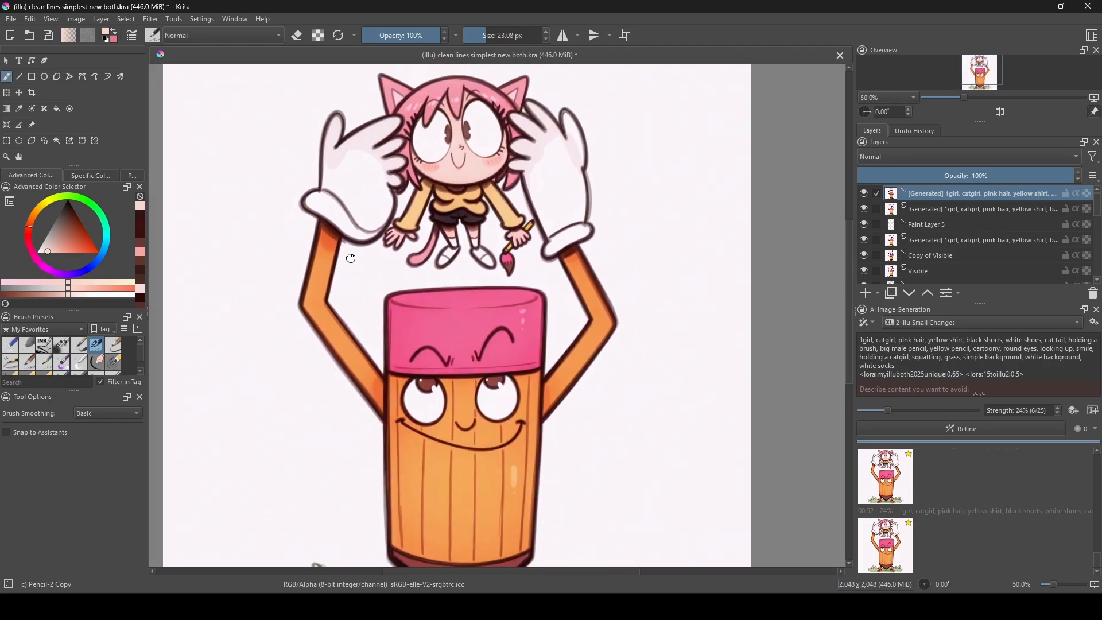
{"action": "scroll", "coordinate": [352, 258], "scroll_direction": "down", "scroll_amount": 1}
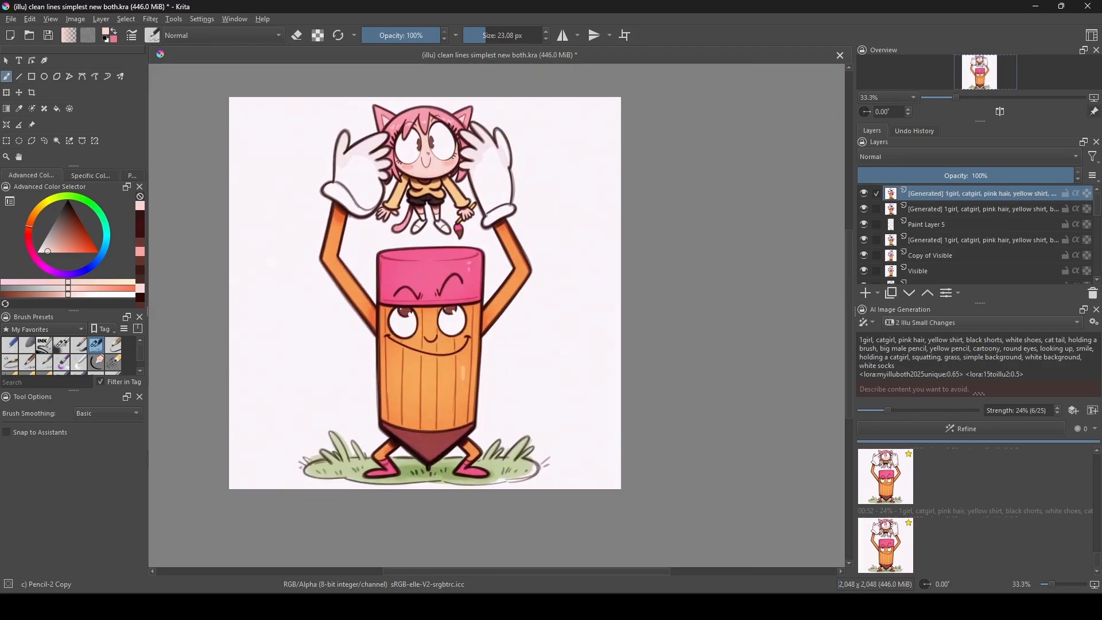
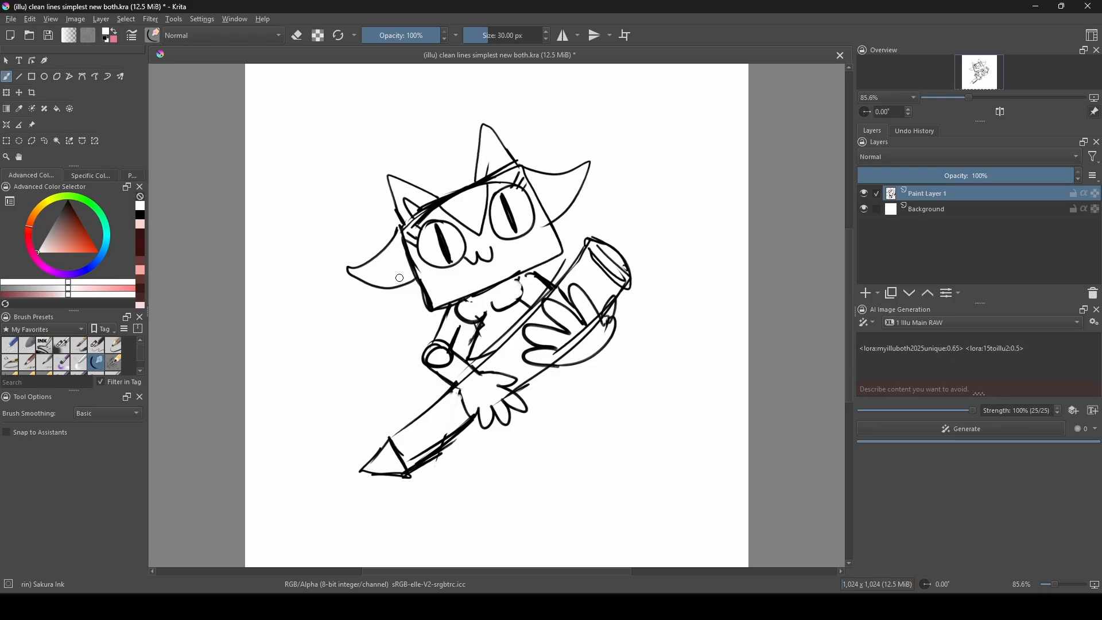
Clean up the forehead of the box-headed catgirl sketch and draw the inner line of her ear in black.
{"action": "left_click_drag", "start_coordinate": [466, 229], "coordinate": [463, 253]}
{"action": "left_click", "coordinate": [480, 182], "text": "ctrl"}
{"action": "left_click_drag", "start_coordinate": [488, 169], "coordinate": [502, 166]}
Sketch the box-headed catgirl's skirt, legs with brush-tip feet and curved tail around the giant pencil she holds.
{"action": "left_click_drag", "start_coordinate": [494, 415], "coordinate": [484, 339]}
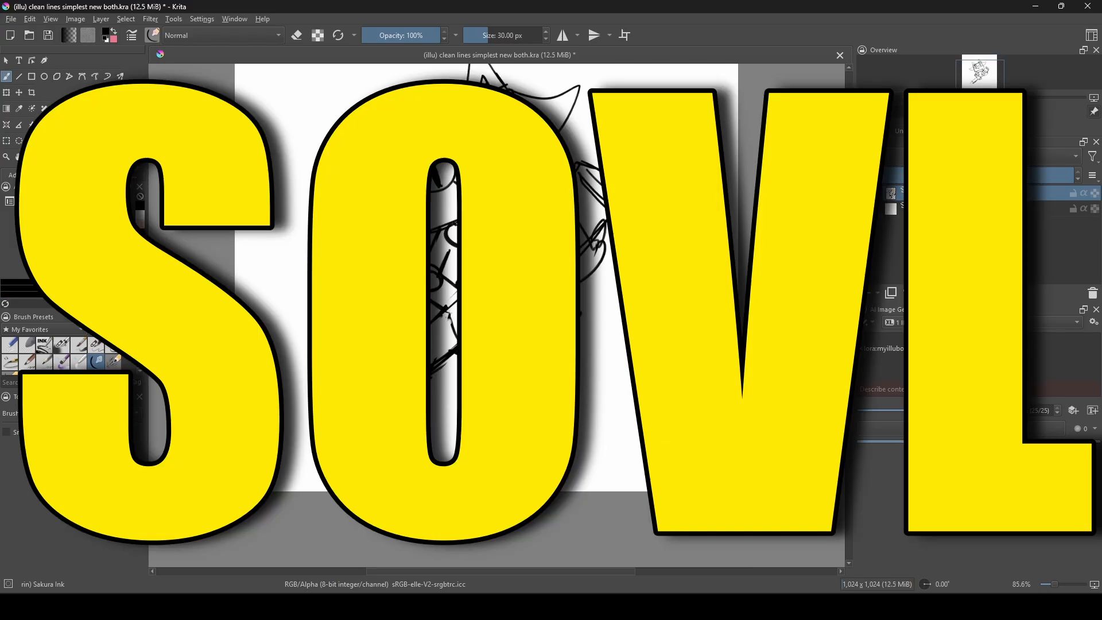
{"action": "left_click_drag", "start_coordinate": [484, 381], "coordinate": [502, 406]}
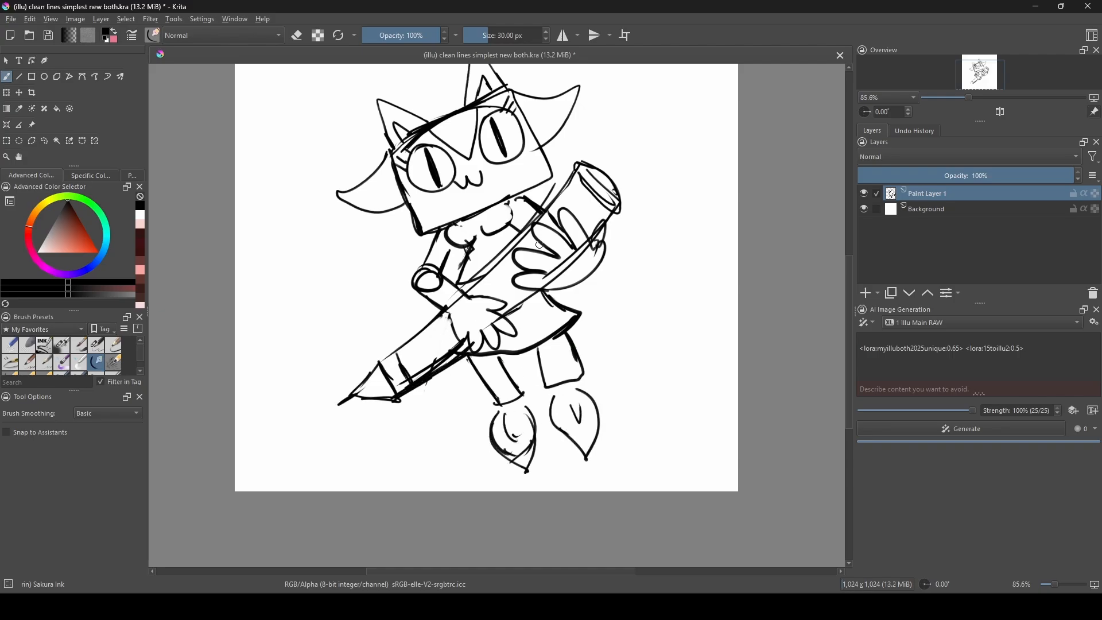
{"action": "left_click_drag", "start_coordinate": [577, 168], "coordinate": [597, 192]}
{"action": "left_click_drag", "start_coordinate": [414, 242], "coordinate": [405, 328]}
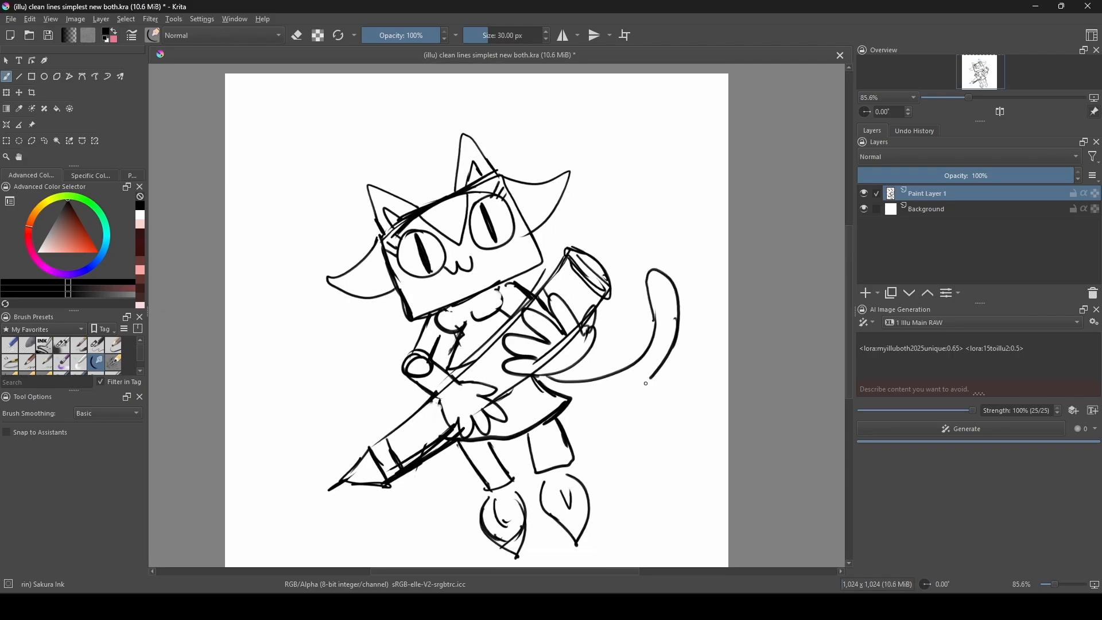
Rotate the catgirl sketch so the head stands upright and centre the whole figure on the canvas.
{"action": "key", "text": "minus"}
{"action": "key", "text": "ctrl+t"}
{"action": "mouse_move", "coordinate": [271, 246]}
{"action": "left_mouse_down"}
{"action": "mouse_move", "coordinate": [243, 209]}
{"action": "mouse_move", "coordinate": [251, 187]}
{"action": "mouse_move", "coordinate": [359, 84]}
{"action": "left_mouse_up"}
{"action": "left_click_drag", "start_coordinate": [339, 219], "coordinate": [349, 212]}
{"action": "left_click", "coordinate": [7, 78]}
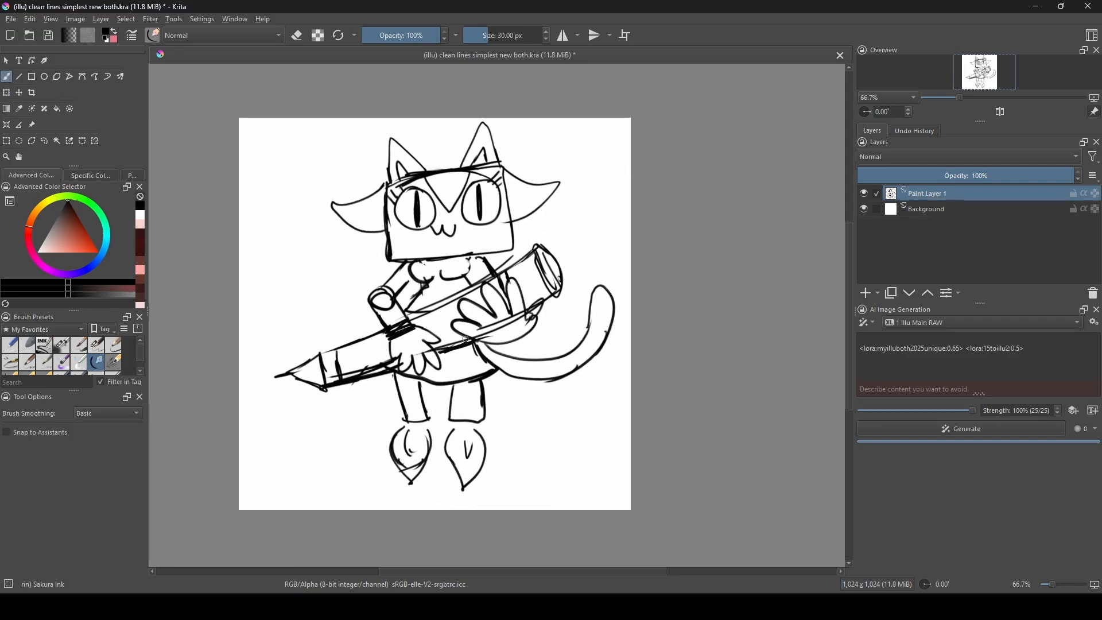
Paint white over the pencil lines that cross the character's two hands.
{"action": "left_click", "coordinate": [484, 314], "text": "ctrl"}
{"action": "mouse_move", "coordinate": [465, 339]}
{"action": "left_mouse_down"}
{"action": "mouse_move", "coordinate": [484, 313]}
{"action": "mouse_move", "coordinate": [505, 324]}
{"action": "left_mouse_up"}
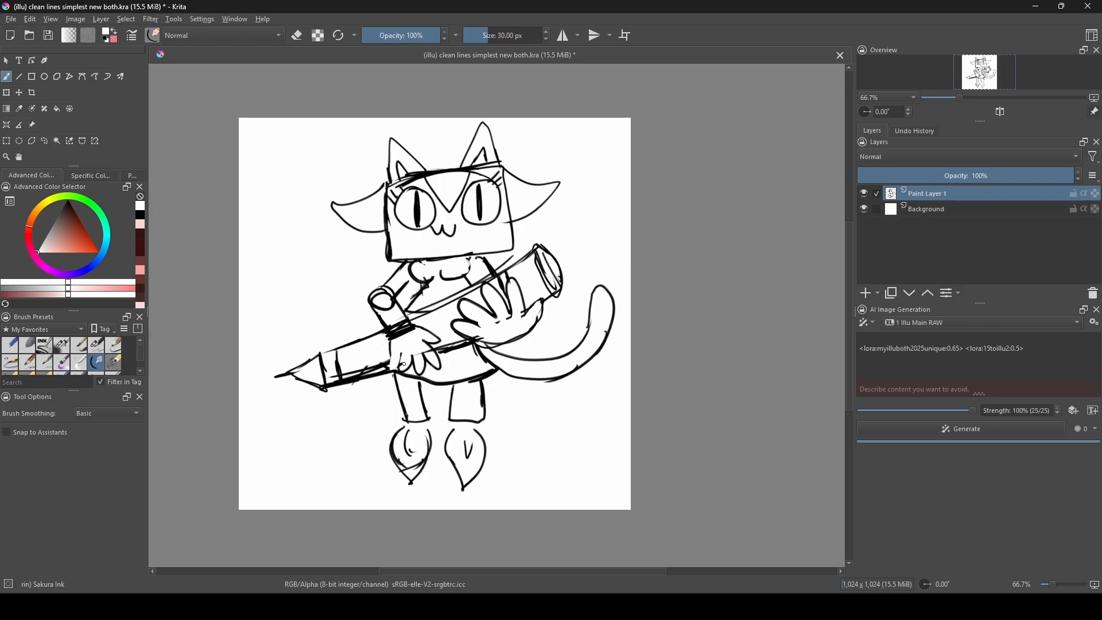
{"action": "left_click_drag", "start_coordinate": [398, 328], "coordinate": [392, 331]}
{"action": "left_click_drag", "start_coordinate": [465, 256], "coordinate": [439, 258]}
{"action": "key", "text": "ctrl+z"}
Pick the black line colour and draw extra hair tufts below the existing ones on both sides of the head.
{"action": "left_click", "coordinate": [389, 247], "text": "ctrl"}
{"action": "left_click_drag", "start_coordinate": [372, 235], "coordinate": [345, 240]}
{"action": "mouse_move", "coordinate": [344, 241]}
{"action": "left_mouse_down"}
{"action": "mouse_move", "coordinate": [377, 252]}
{"action": "mouse_move", "coordinate": [372, 263]}
{"action": "left_mouse_up"}
{"action": "left_click_drag", "start_coordinate": [519, 220], "coordinate": [550, 226]}
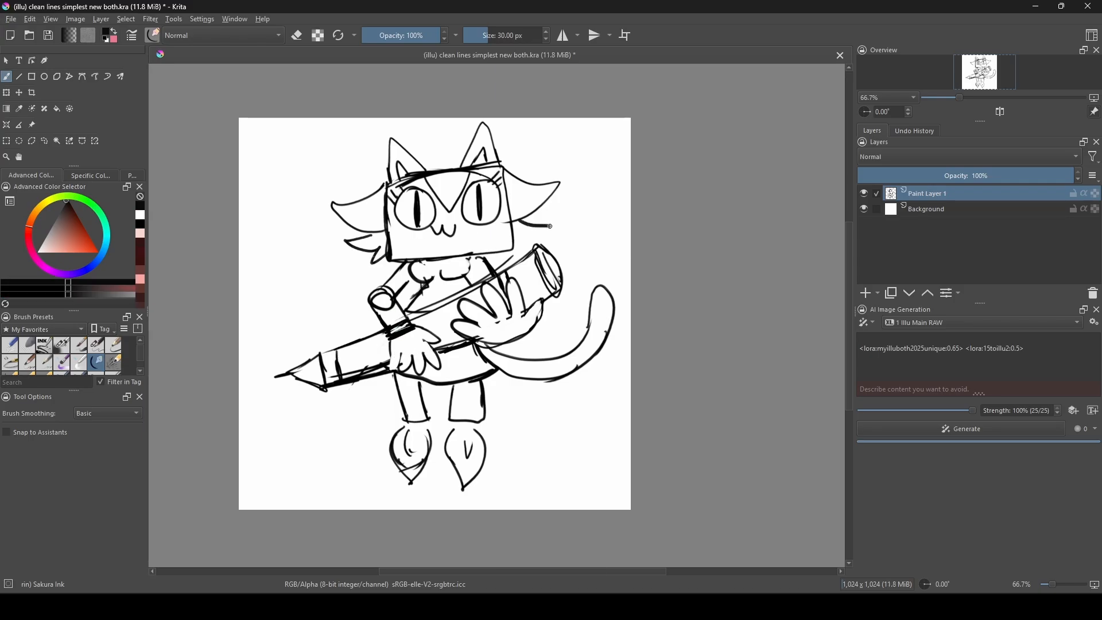
Start the generation prompt with "1girl, robot girl, robot catgirl, pink hair, cat eyes, :3, smile, looking at viewer, eyelashes,".
{"action": "left_click", "coordinate": [900, 341]}
{"action": "type", "text": "1girl, ro"}
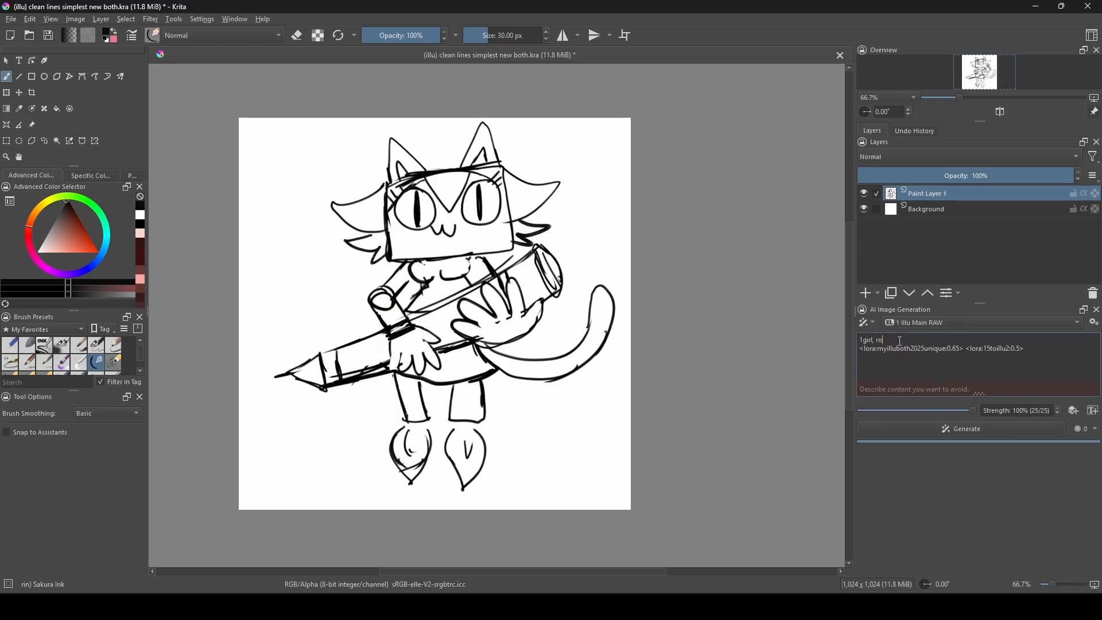
{"action": "type", "text": "bot girl, robot catgirl, pink hair, cat eyes, :3, smile, looking at viewer, eyelashes,"}
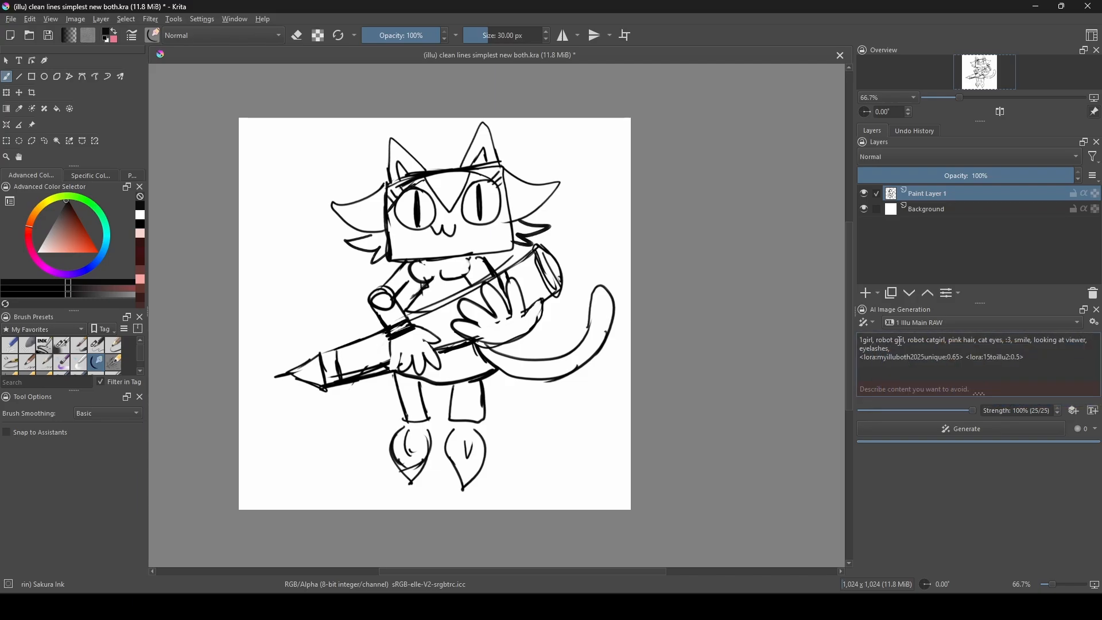
Extend the prompt with "short hair, large breasts, robot joints, yellow tshirt, short sleeves, black shorts,".
{"action": "type", "text": " short hair, large breasts, robot jo"}
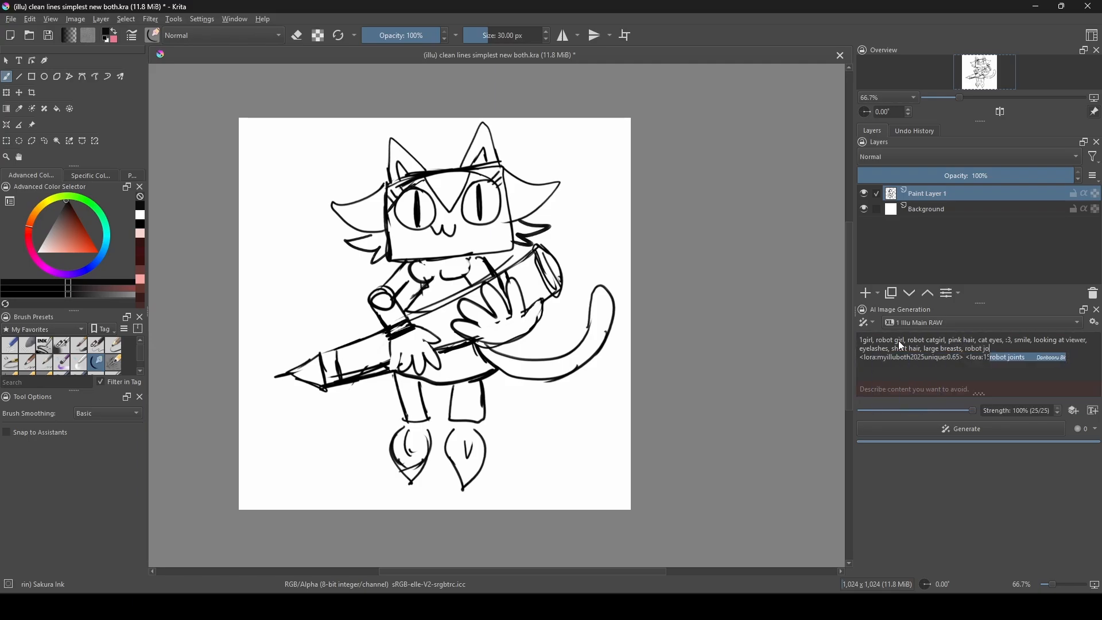
{"action": "type", "text": "ints, yellow tshirt,"}
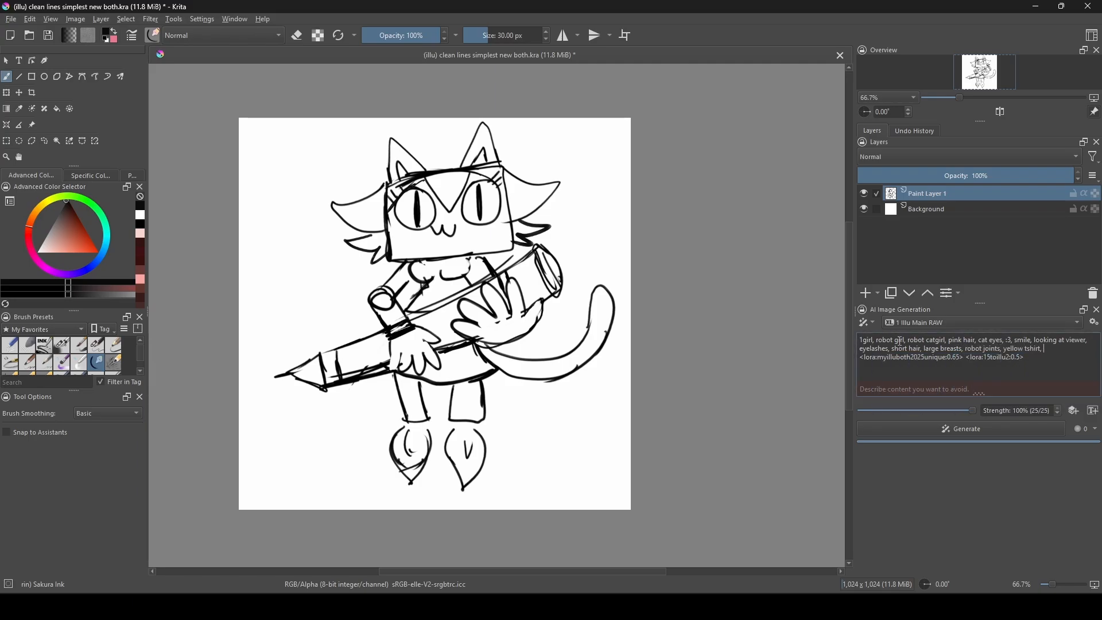
{"action": "type", "text": " short sleeves, black shorts, hol"}
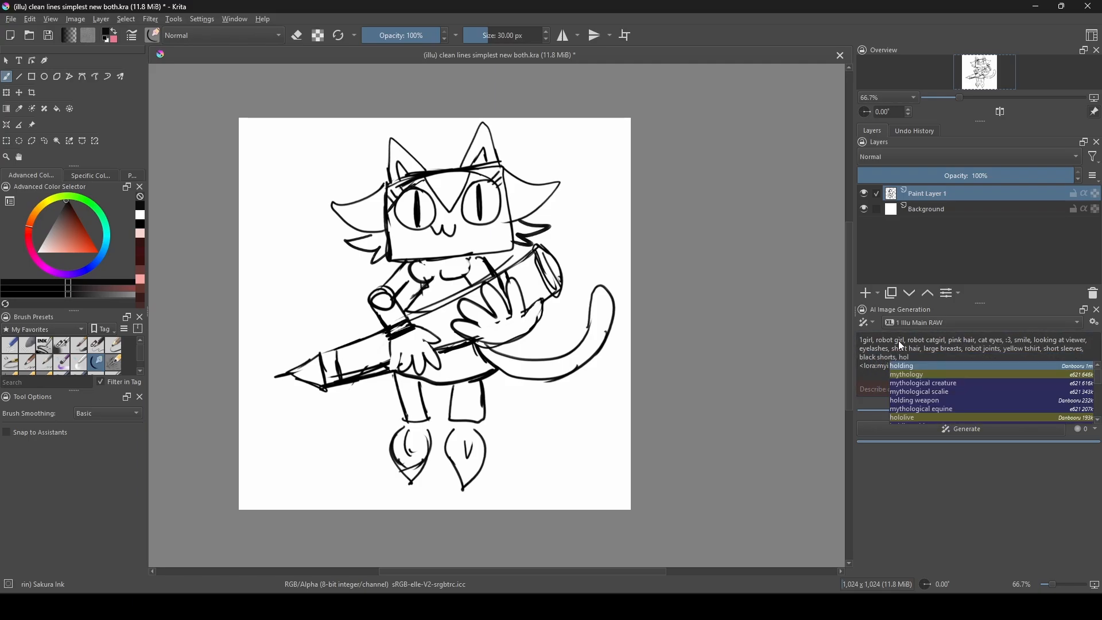
Finish the prompt with "holding a pencil, foreshortening, dynamic pose, robot legs, jet legs, cat tail, solo, simple background, white background".
{"action": "type", "text": "ding a pencil, foreshortening, dynamic pose,"}
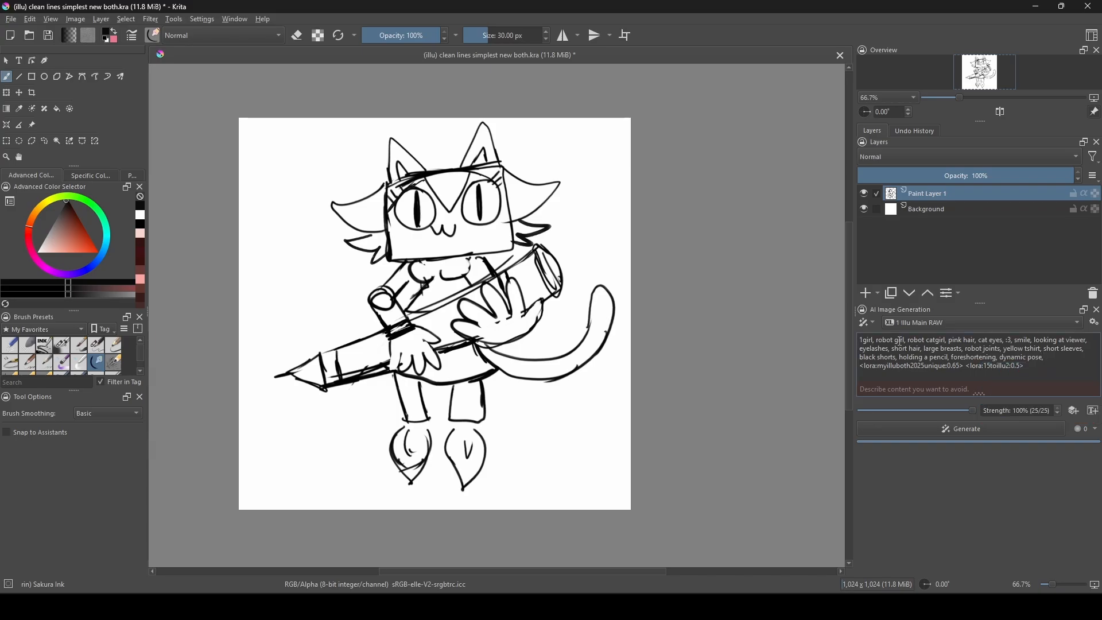
{"action": "type", "text": " robot legs, jet"}
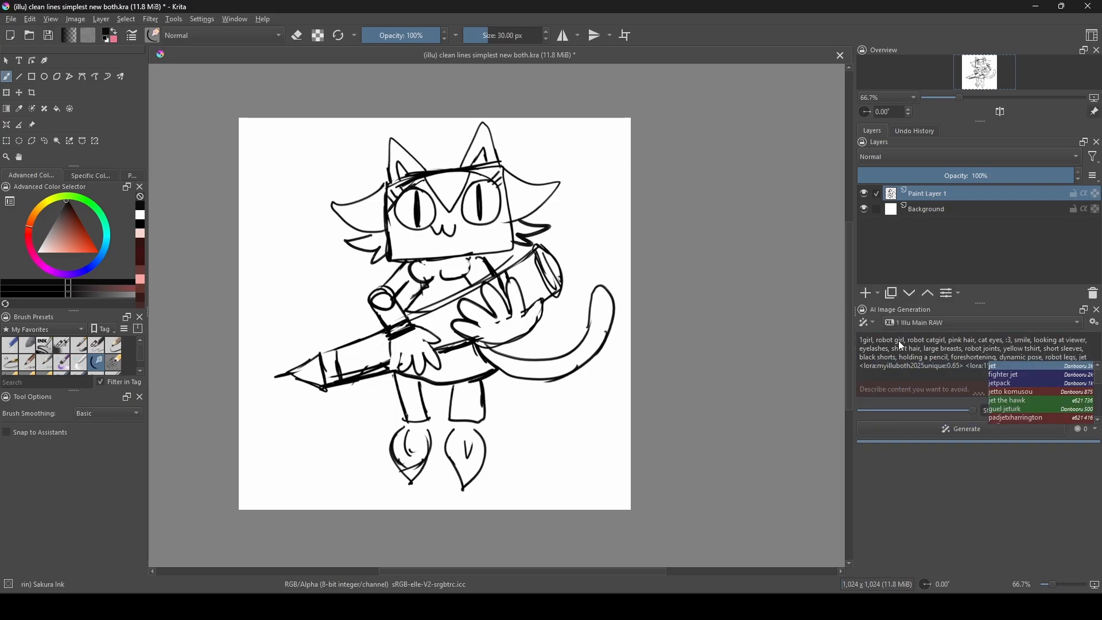
{"action": "type", "text": " legs,"}
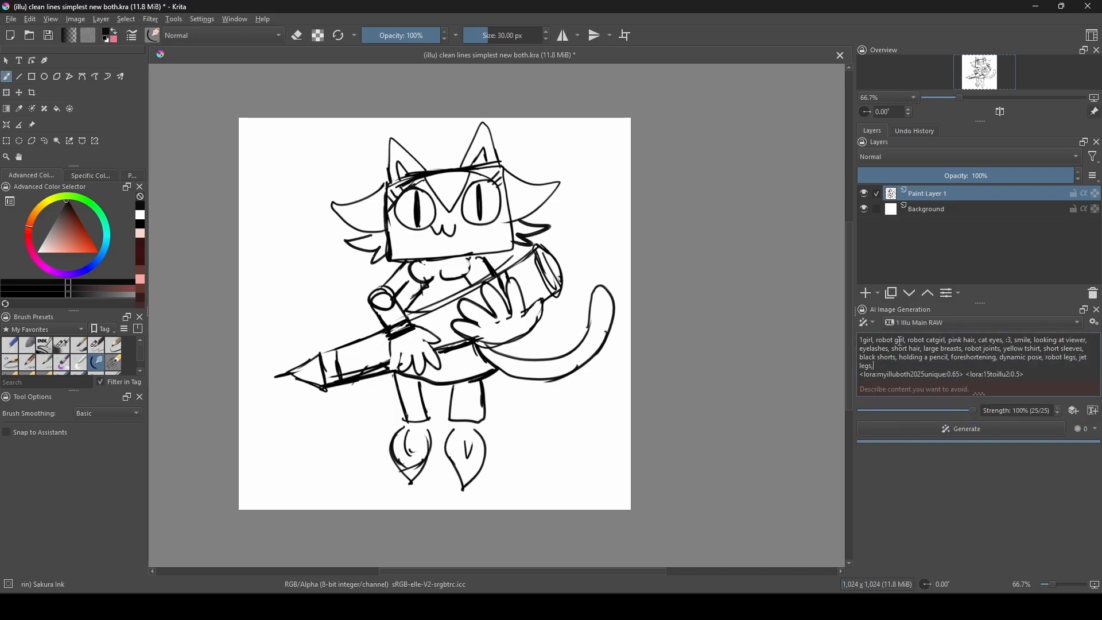
{"action": "type", "text": " cat tail, solo, simple background, white background"}
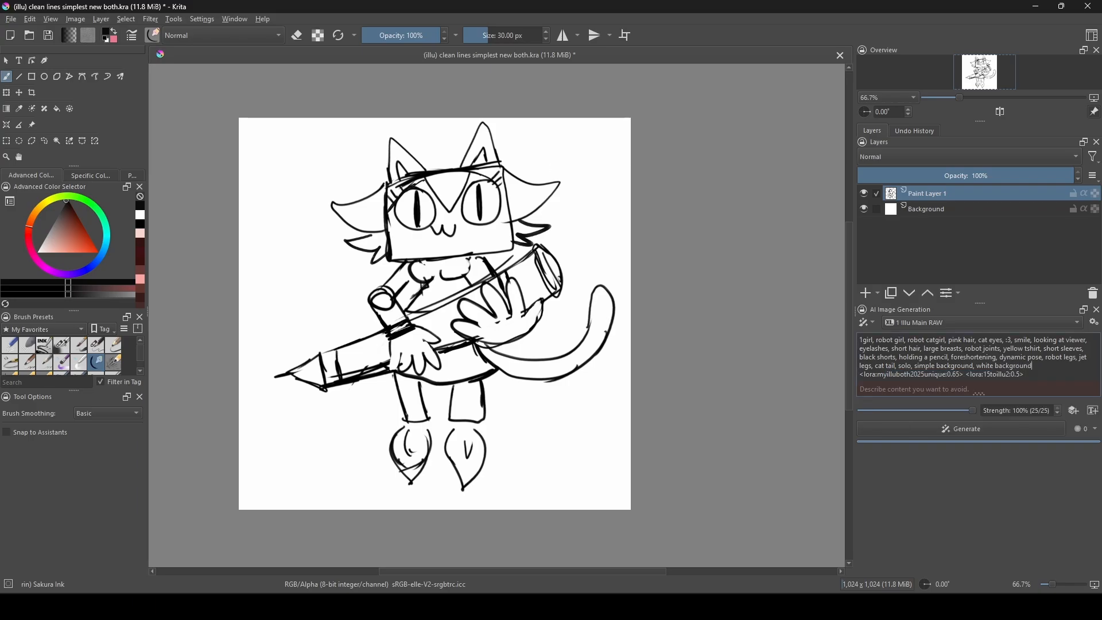
Add a Scribble control layer based on Paint Layer 1 and generate image batches, reducing the control strength between them.
{"action": "left_click", "coordinate": [1074, 411]}
{"action": "left_click", "coordinate": [1056, 442]}
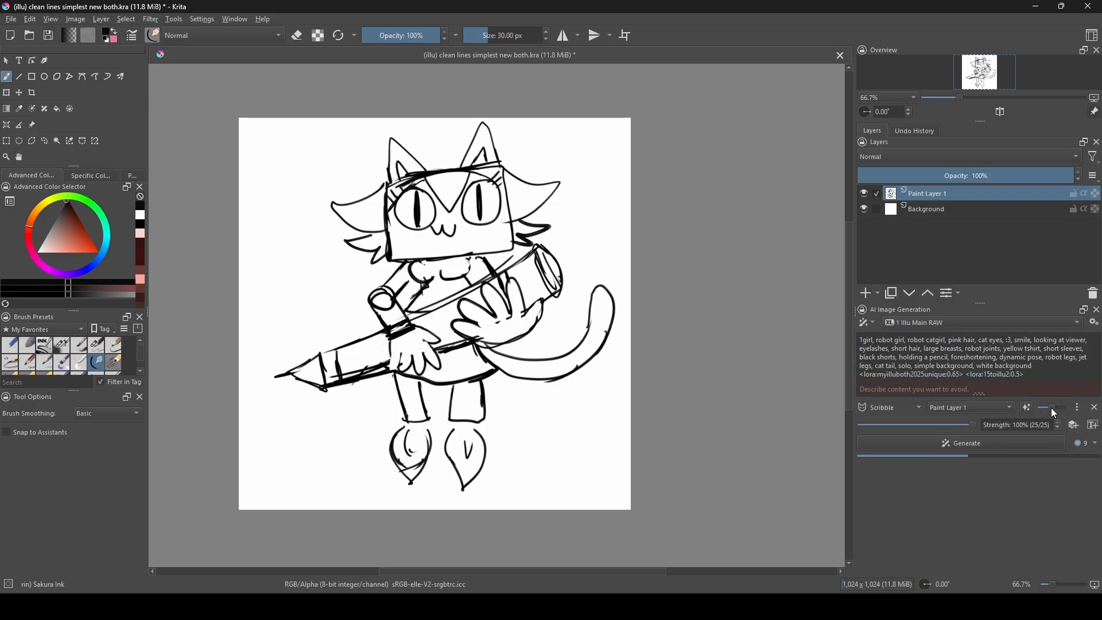
{"action": "left_click_drag", "start_coordinate": [1044, 408], "coordinate": [1040, 408]}
{"action": "left_click", "coordinate": [1042, 442]}
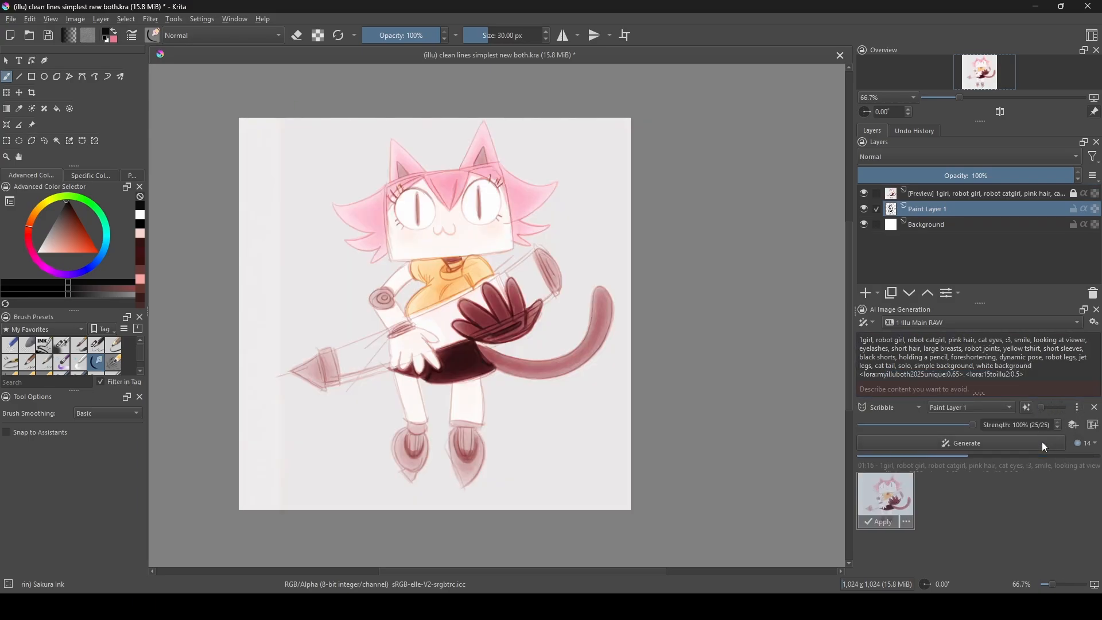
Preview the generated images on the canvas as they arrive, checking how closely each follows the sketch.
{"action": "left_click", "coordinate": [952, 491]}
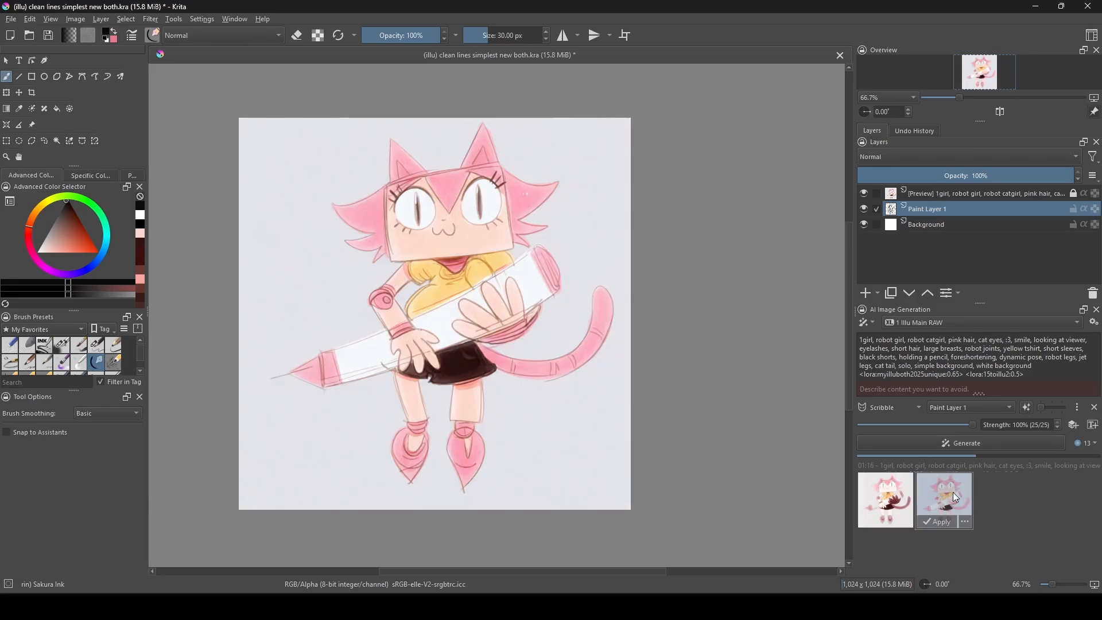
{"action": "left_click", "coordinate": [1007, 501]}
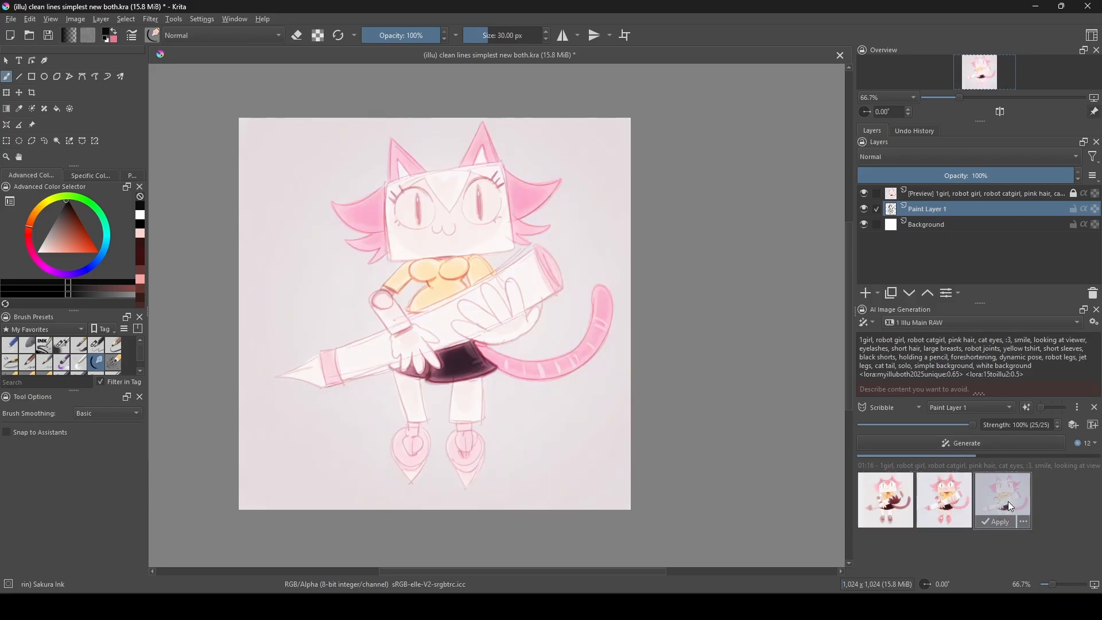
{"action": "left_click", "coordinate": [873, 498]}
{"action": "left_click", "coordinate": [1077, 497]}
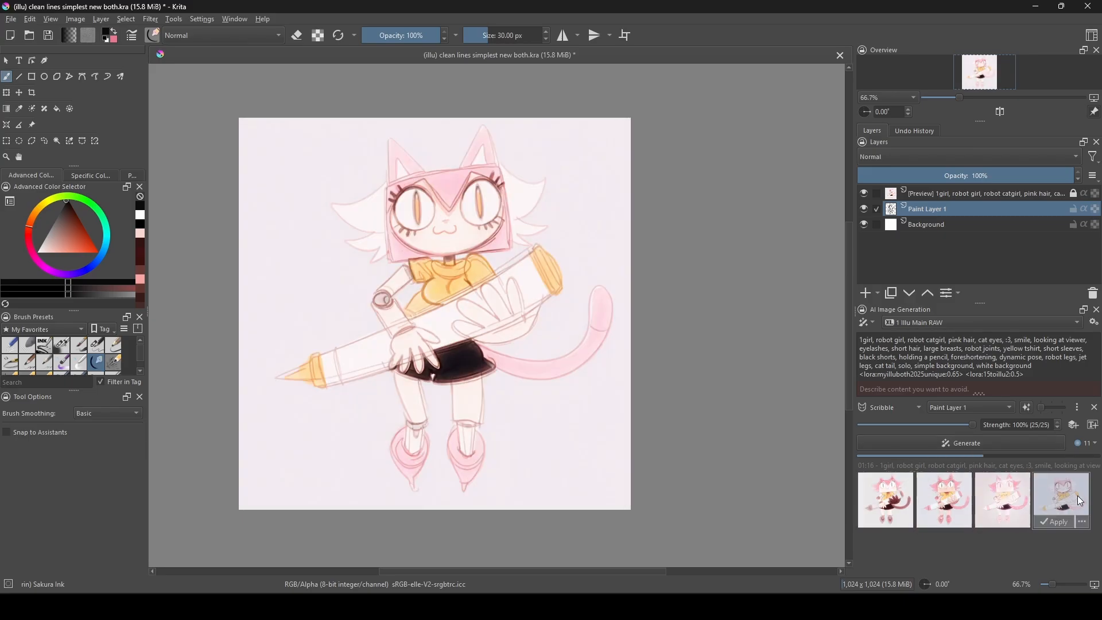
{"action": "left_click", "coordinate": [899, 539]}
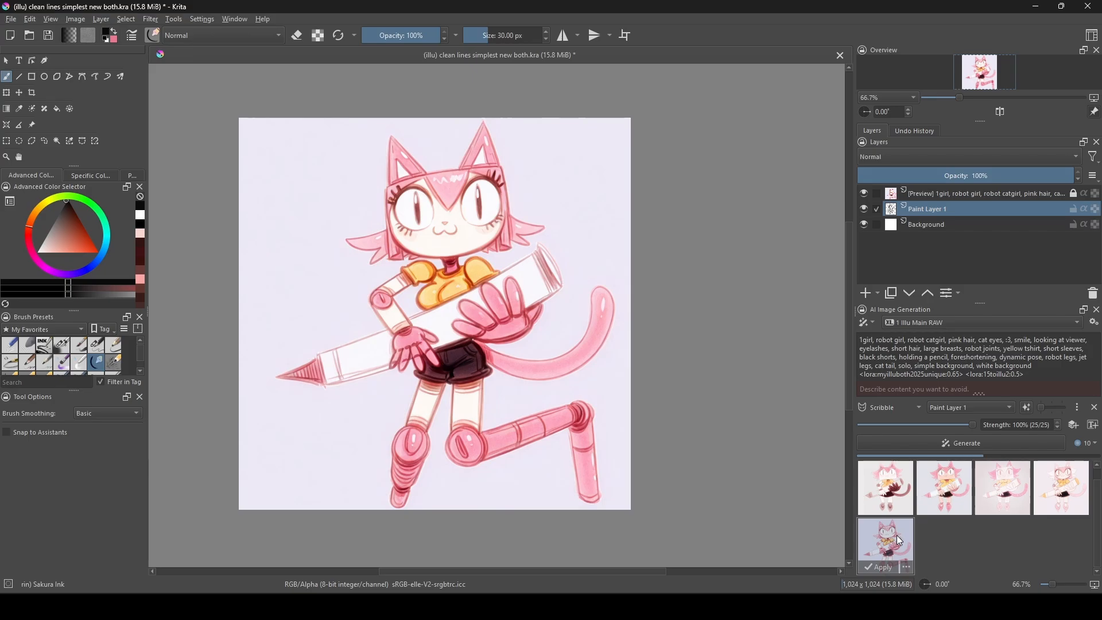
{"action": "left_click", "coordinate": [939, 541]}
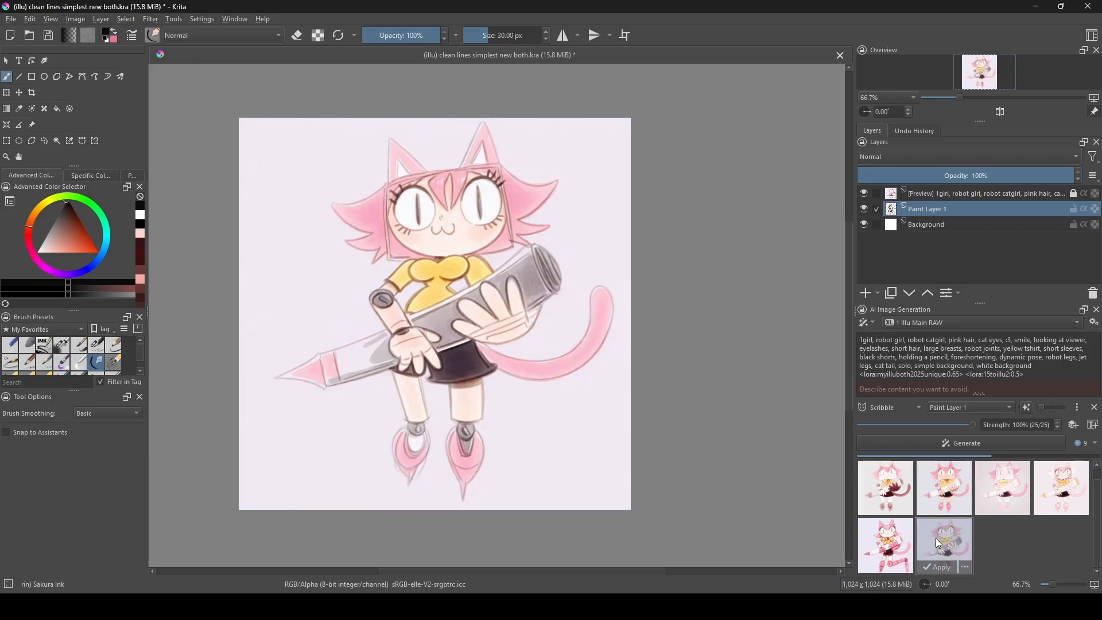
{"action": "left_click", "coordinate": [996, 544]}
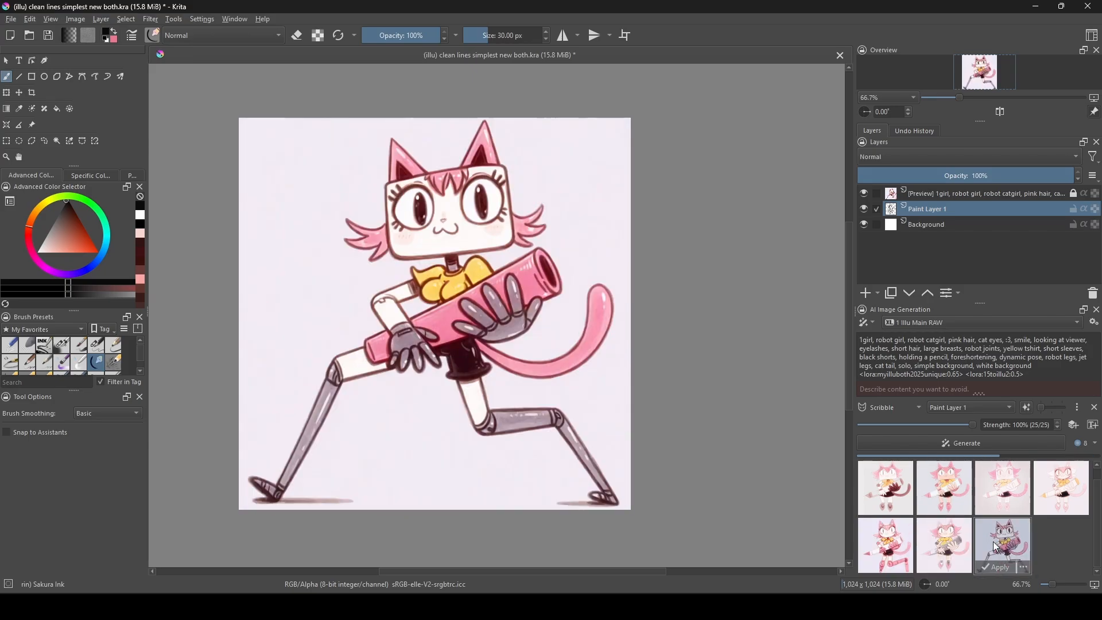
{"action": "left_click", "coordinate": [1068, 548]}
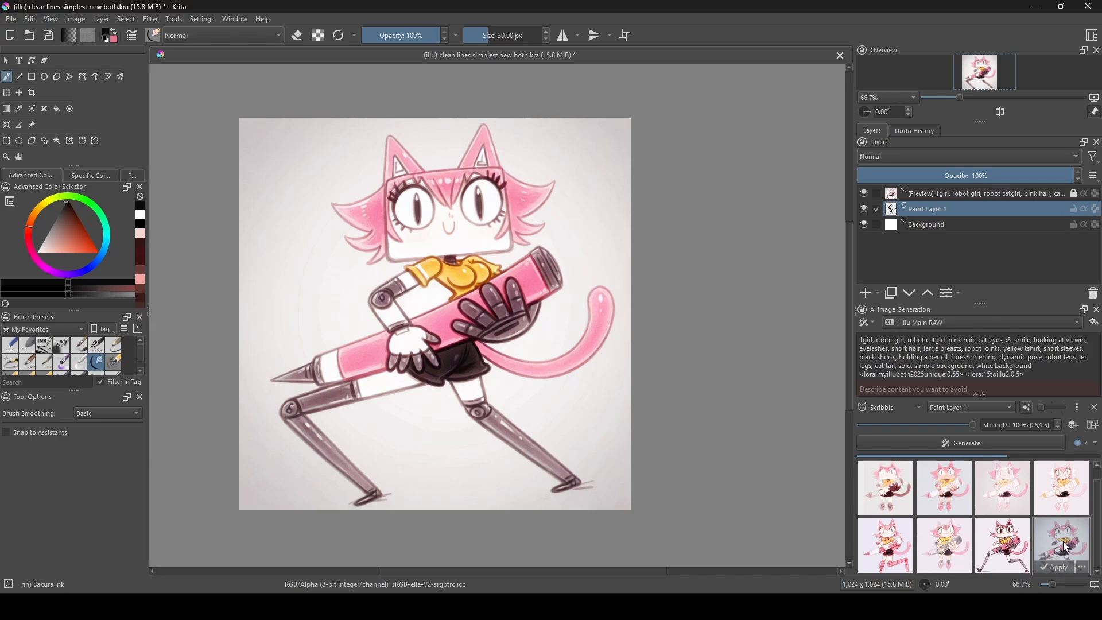
{"action": "left_click", "coordinate": [902, 542]}
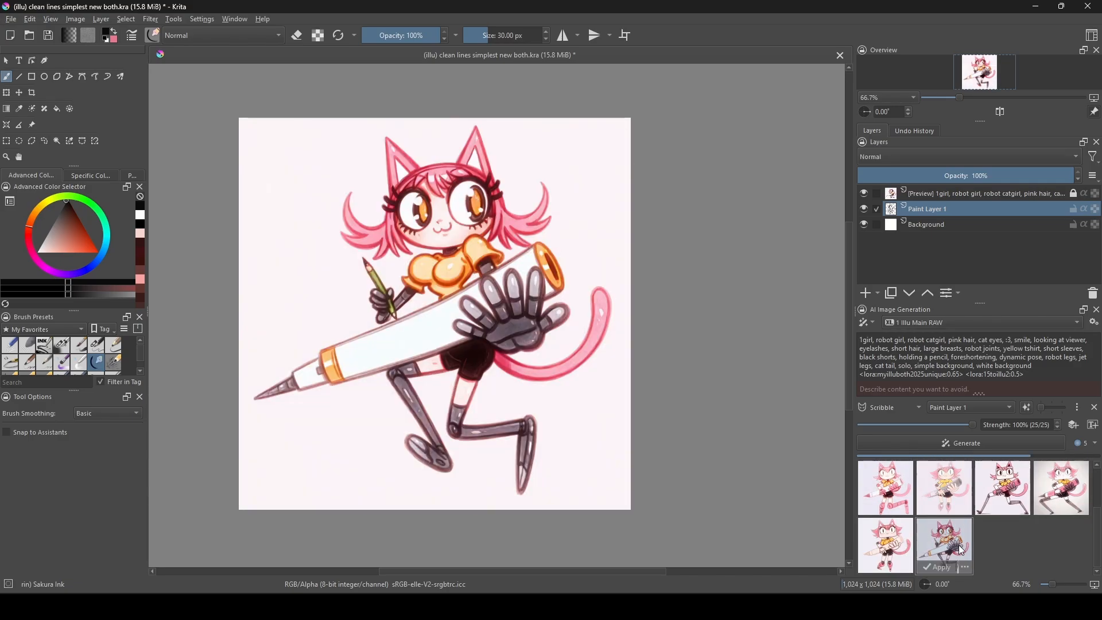
{"action": "left_click", "coordinate": [1004, 547]}
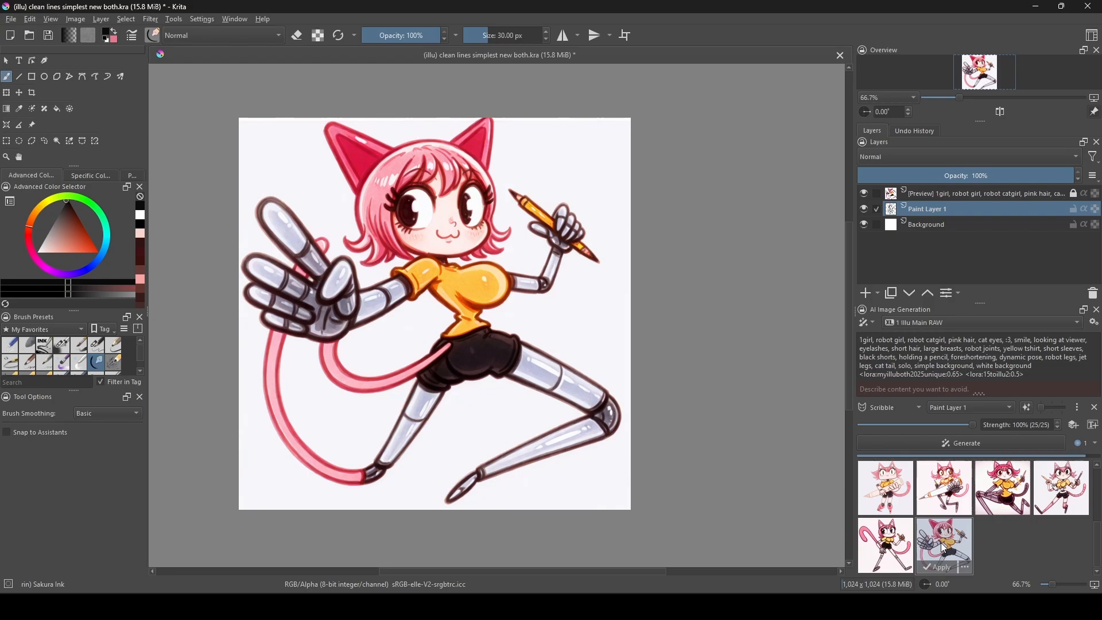
Go through all the generated images again from the first to compare pose, head shape and pencil.
{"action": "scroll", "coordinate": [948, 526], "scroll_direction": "up", "scroll_amount": 4}
{"action": "left_click", "coordinate": [889, 491]}
{"action": "left_click", "coordinate": [926, 493]}
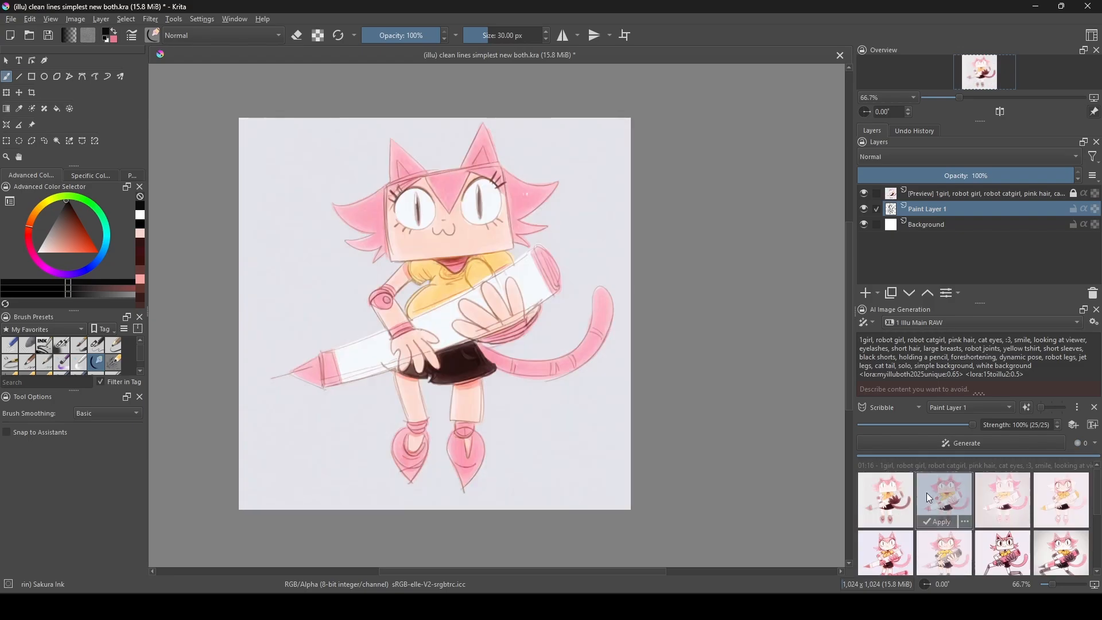
{"action": "left_click", "coordinate": [988, 494]}
{"action": "left_click", "coordinate": [1049, 498]}
{"action": "left_click", "coordinate": [899, 549]}
{"action": "left_click", "coordinate": [942, 544]}
{"action": "left_click", "coordinate": [996, 541]}
{"action": "left_click", "coordinate": [1043, 538]}
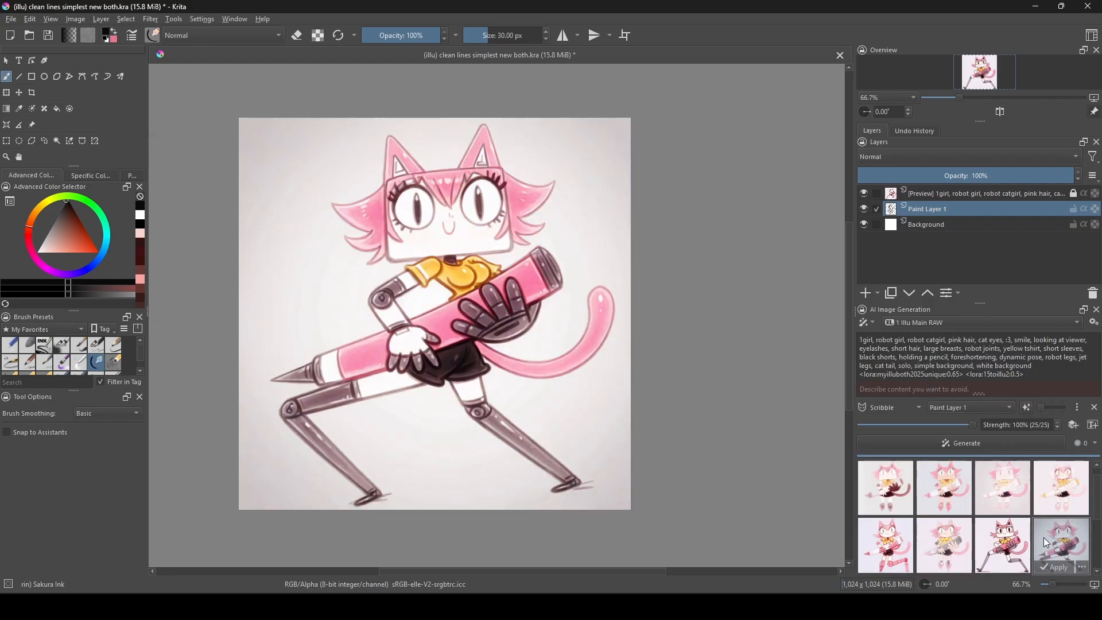
{"action": "scroll", "coordinate": [1040, 537], "scroll_direction": "down", "scroll_amount": 2}
{"action": "left_click", "coordinate": [878, 530]}
{"action": "left_click", "coordinate": [940, 535]}
{"action": "left_click", "coordinate": [997, 539]}
{"action": "left_click", "coordinate": [1050, 538]}
{"action": "scroll", "coordinate": [1049, 538], "scroll_direction": "down", "scroll_amount": 2}
{"action": "left_click", "coordinate": [893, 541]}
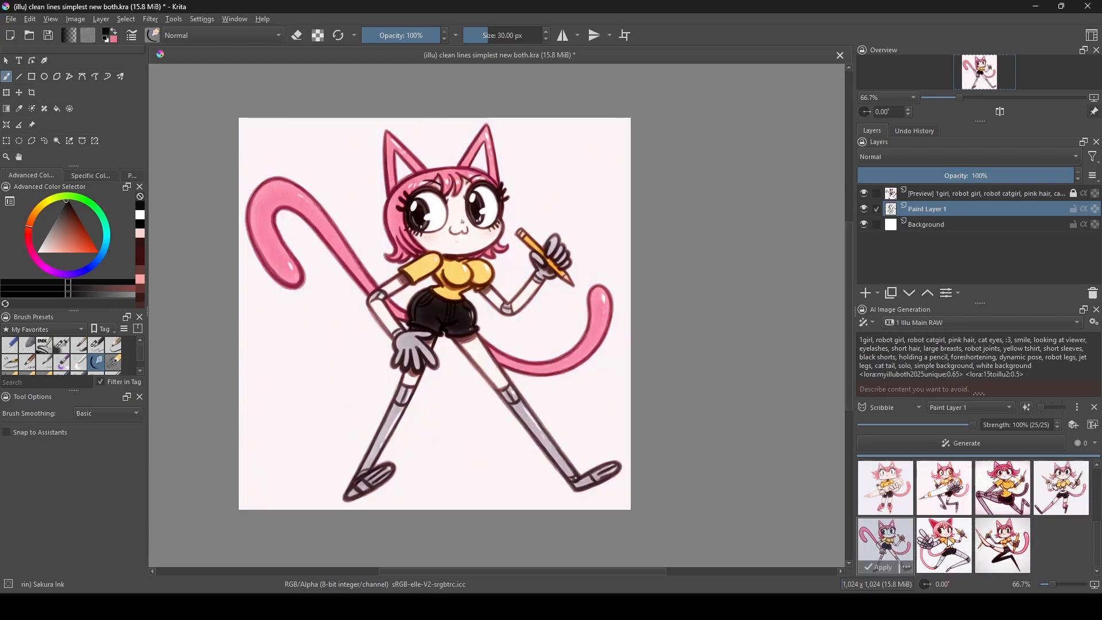
{"action": "left_click", "coordinate": [950, 542]}
Compare the grey-pencil result with the beige-pencil result by previewing them alternately.
{"action": "scroll", "coordinate": [947, 537], "scroll_direction": "up", "scroll_amount": 2}
{"action": "left_click", "coordinate": [939, 500]}
{"action": "left_click", "coordinate": [898, 547]}
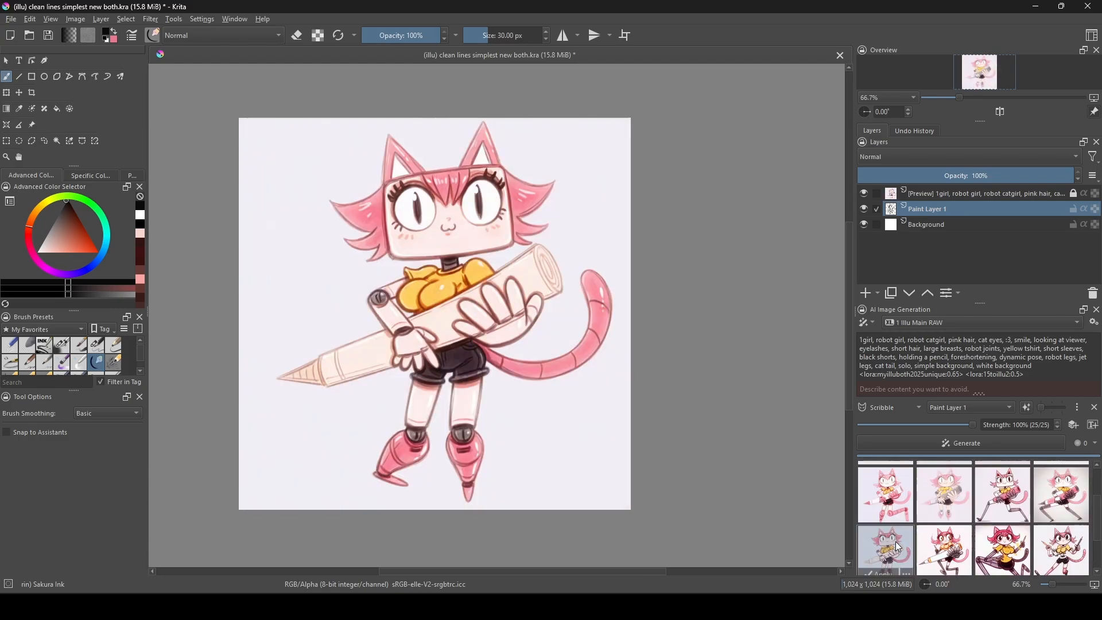
{"action": "left_click", "coordinate": [939, 488]}
{"action": "left_click", "coordinate": [899, 541]}
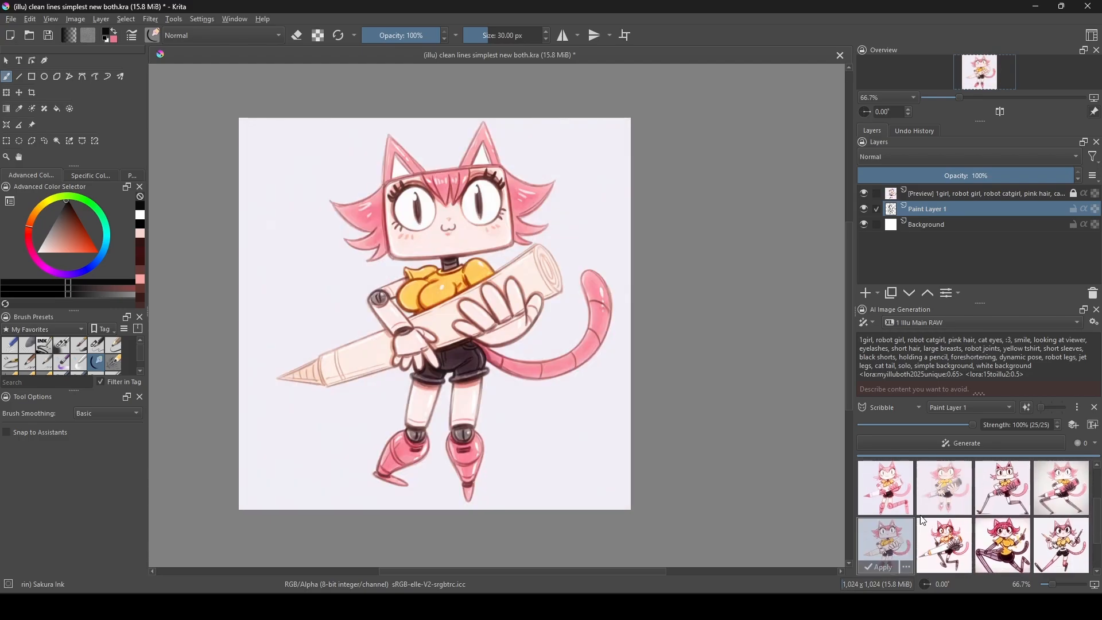
{"action": "left_click", "coordinate": [944, 507]}
{"action": "left_click", "coordinate": [899, 544]}
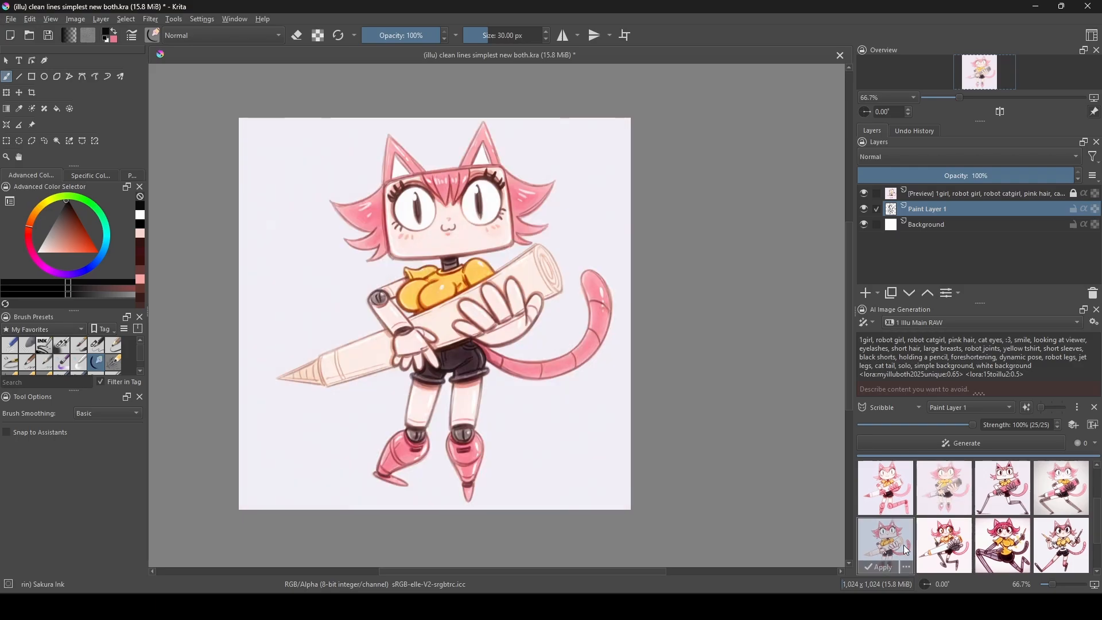
Apply the grey-pencil result as a new layer and rename that layer jhjgjhgh.
{"action": "left_click", "coordinate": [938, 495]}
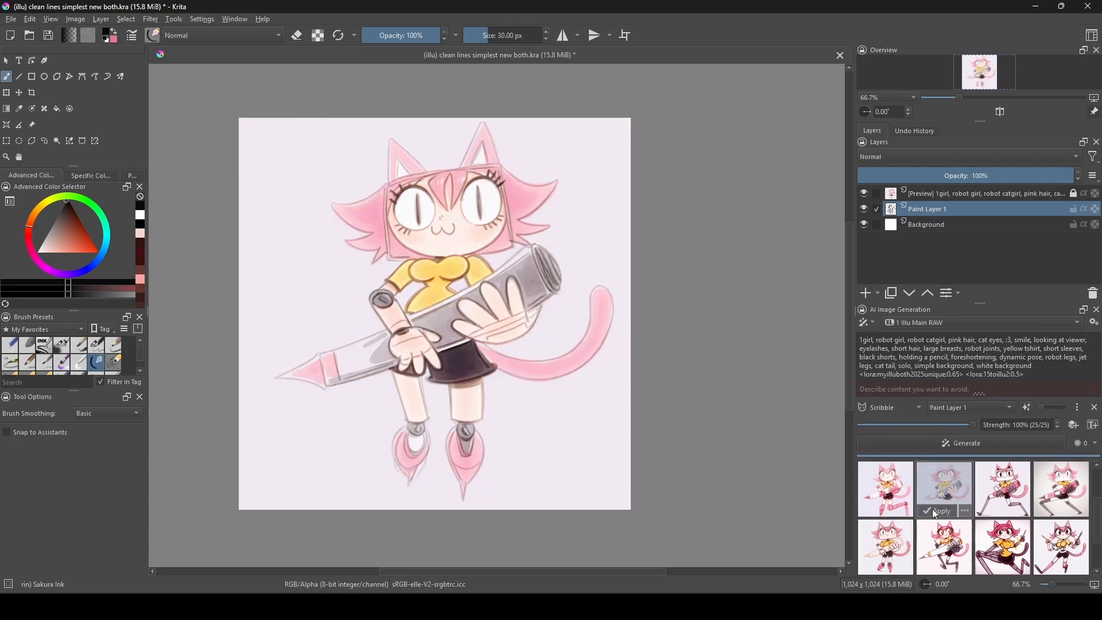
{"action": "left_click", "coordinate": [933, 510]}
{"action": "double_click", "coordinate": [941, 194]}
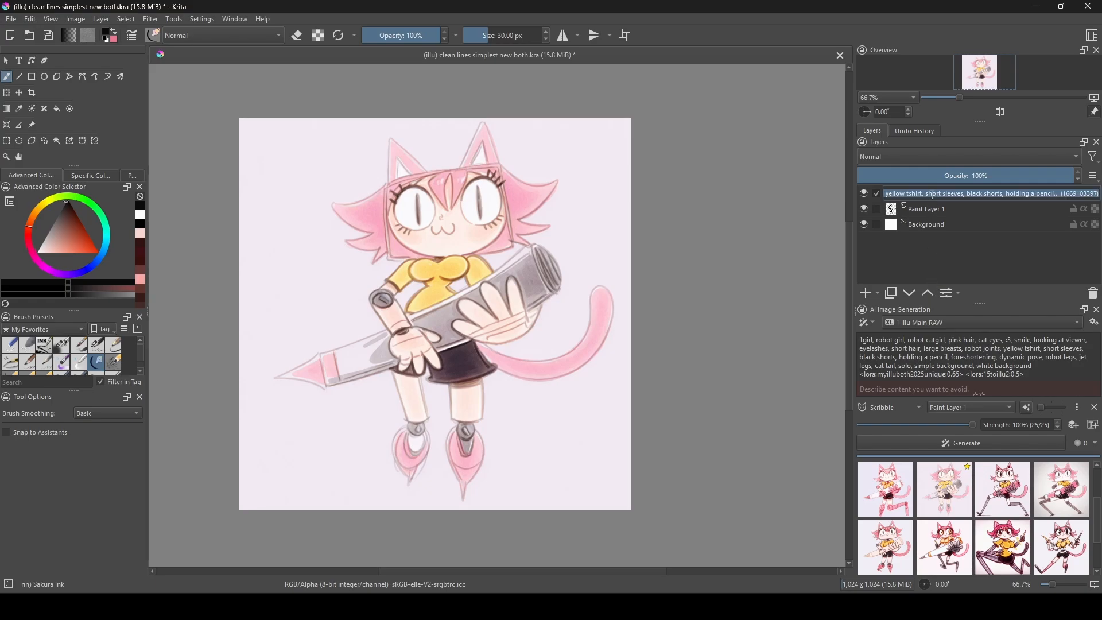
{"action": "type", "text": "jhgjhgh"}
{"action": "key", "text": "Return"}
Switch the Scribble control layer's source to the jhjgjhgh layer and generate new images.
{"action": "left_click", "coordinate": [1003, 407]}
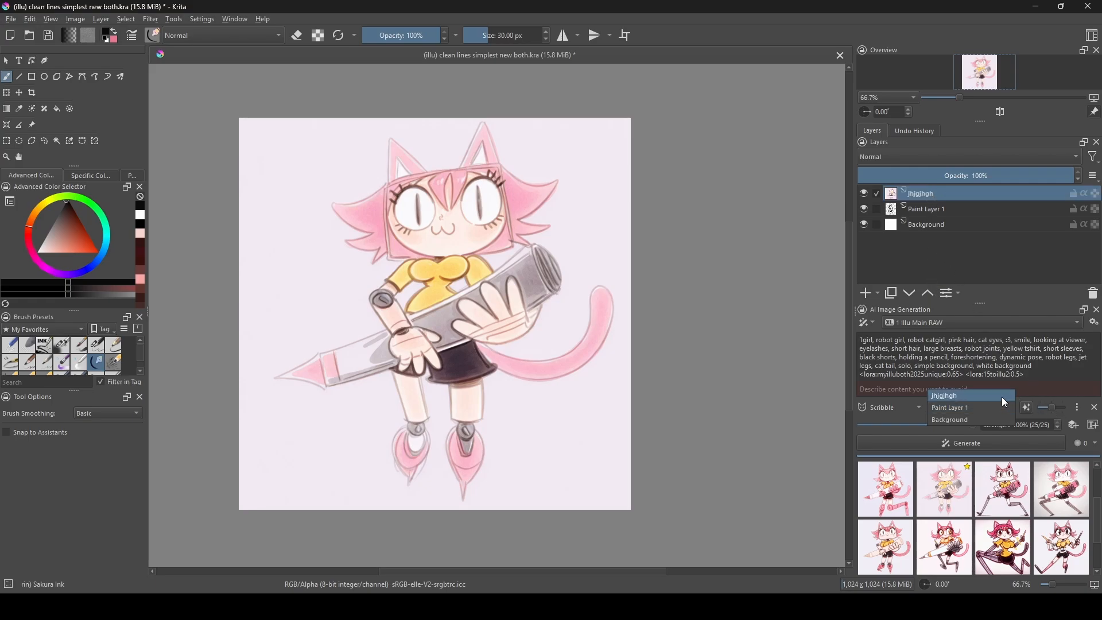
{"action": "left_click", "coordinate": [1001, 397]}
{"action": "left_click", "coordinate": [1046, 439]}
{"action": "left_click", "coordinate": [1045, 440]}
Generate further image batches from the same source layer, raising the control strength for the last ones.
{"action": "scroll", "coordinate": [1047, 406], "scroll_direction": "down", "scroll_amount": 1}
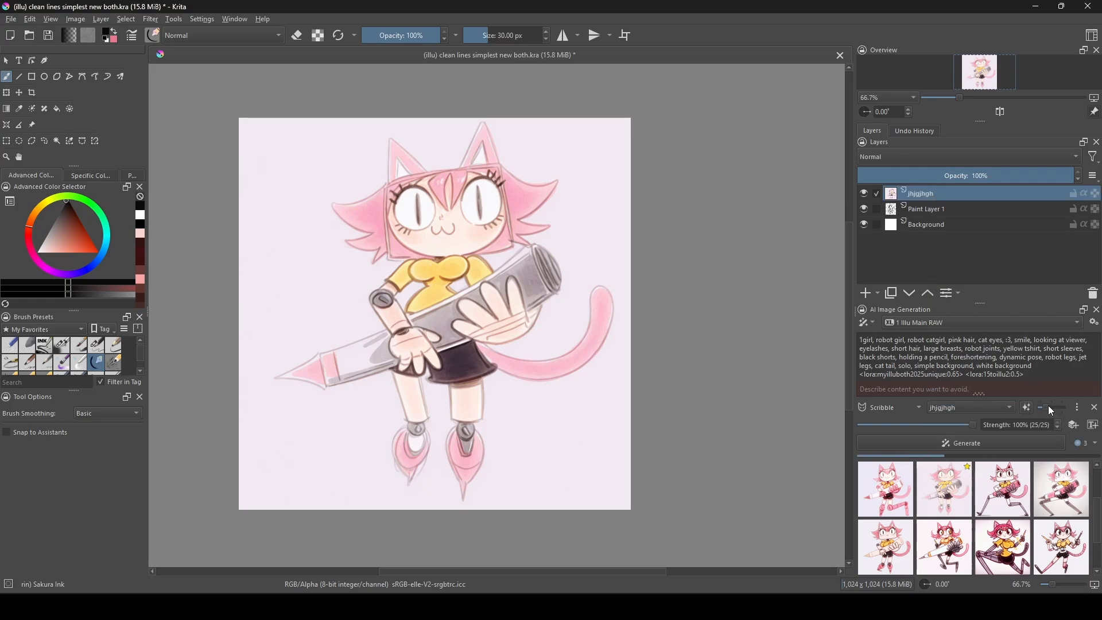
{"action": "left_click", "coordinate": [1054, 443]}
{"action": "left_click", "coordinate": [1054, 443]}
{"action": "left_click_drag", "start_coordinate": [1049, 408], "coordinate": [1058, 408]}
{"action": "left_click", "coordinate": [1052, 443]}
{"action": "left_click", "coordinate": [1053, 443]}
Hide the preview of a newly generated image to compare it with the jhjgjhgh layer underneath.
{"action": "scroll", "coordinate": [1057, 494], "scroll_direction": "down", "scroll_amount": 3}
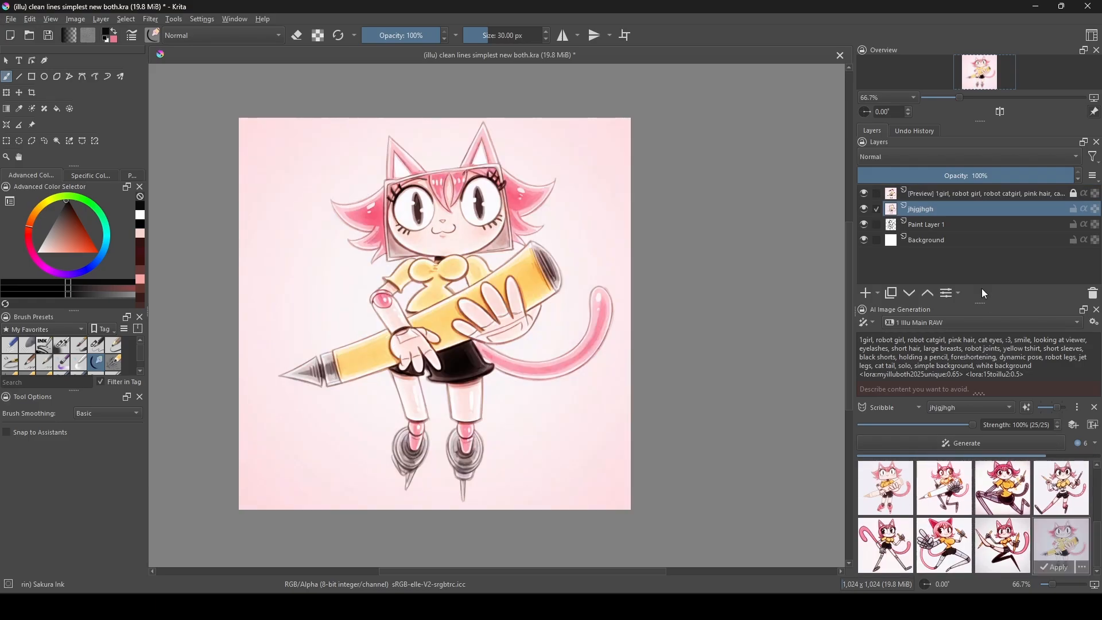
{"action": "left_click", "coordinate": [865, 195]}
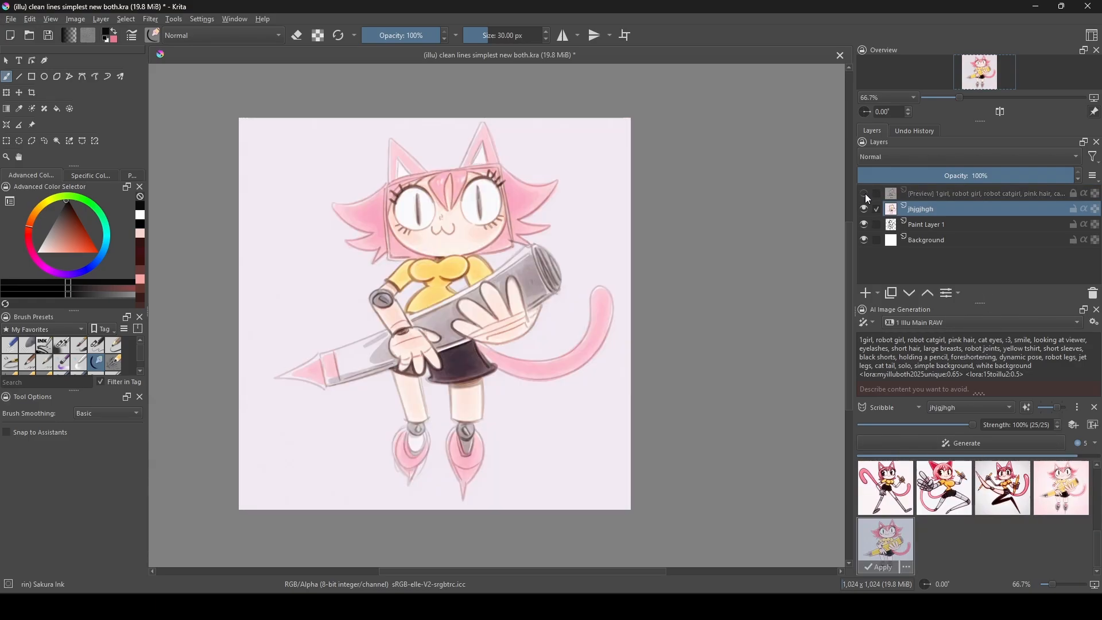
Preview the newly generated images one by one and compare the yellow-pencil and grey-pencil versions.
{"action": "left_click", "coordinate": [865, 196]}
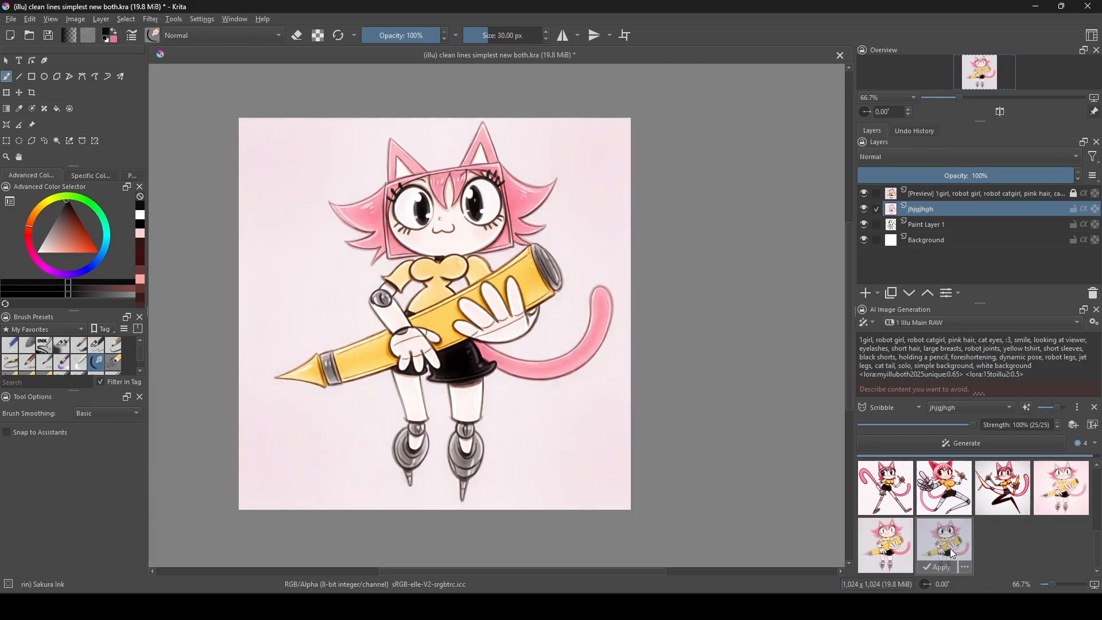
{"action": "left_click", "coordinate": [1001, 548]}
{"action": "left_click", "coordinate": [1057, 472]}
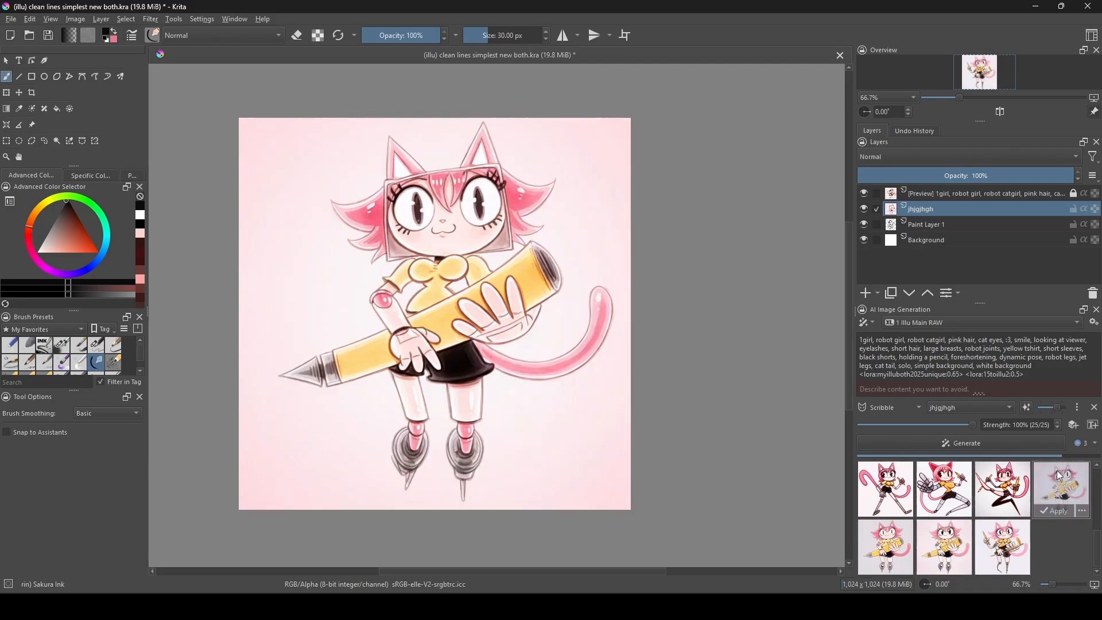
{"action": "left_click", "coordinate": [1045, 547]}
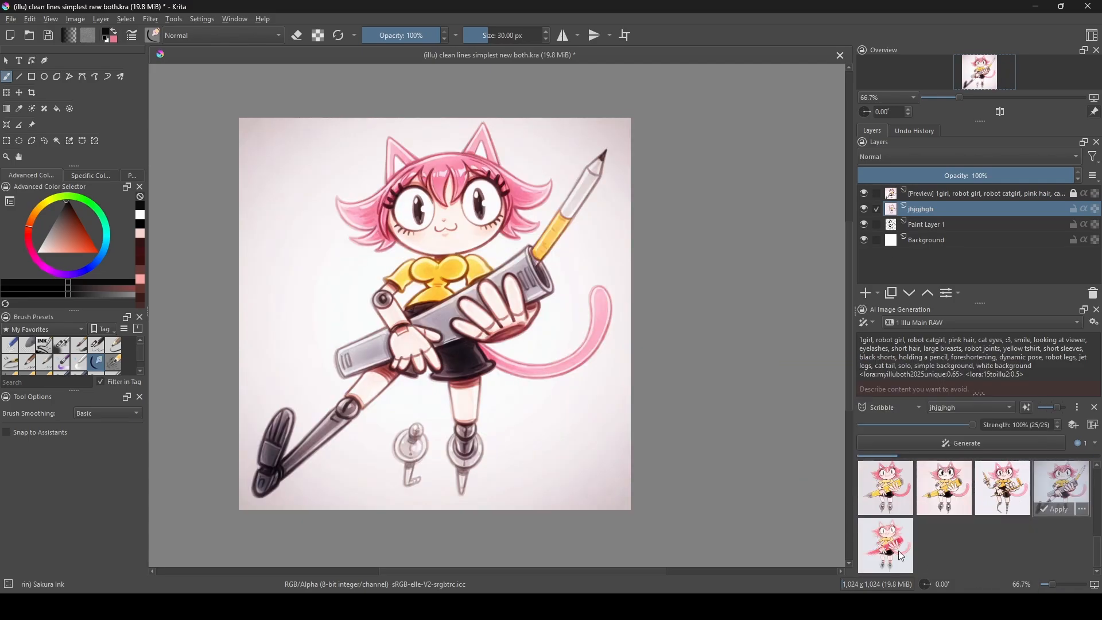
{"action": "left_click", "coordinate": [891, 475]}
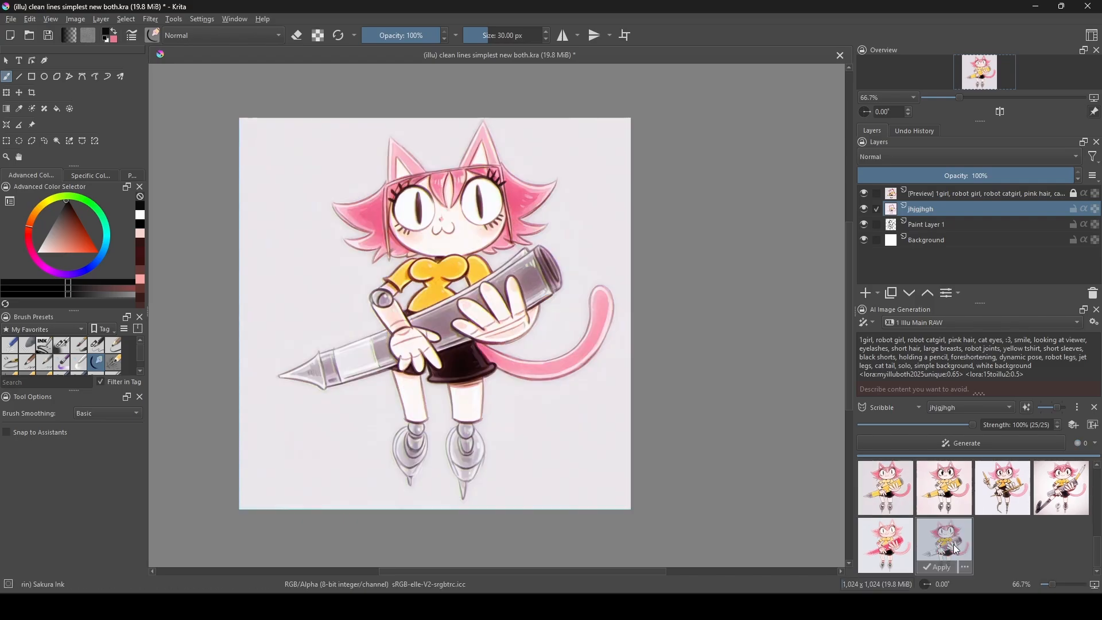
{"action": "left_click", "coordinate": [964, 545]}
{"action": "left_click", "coordinate": [1023, 545]}
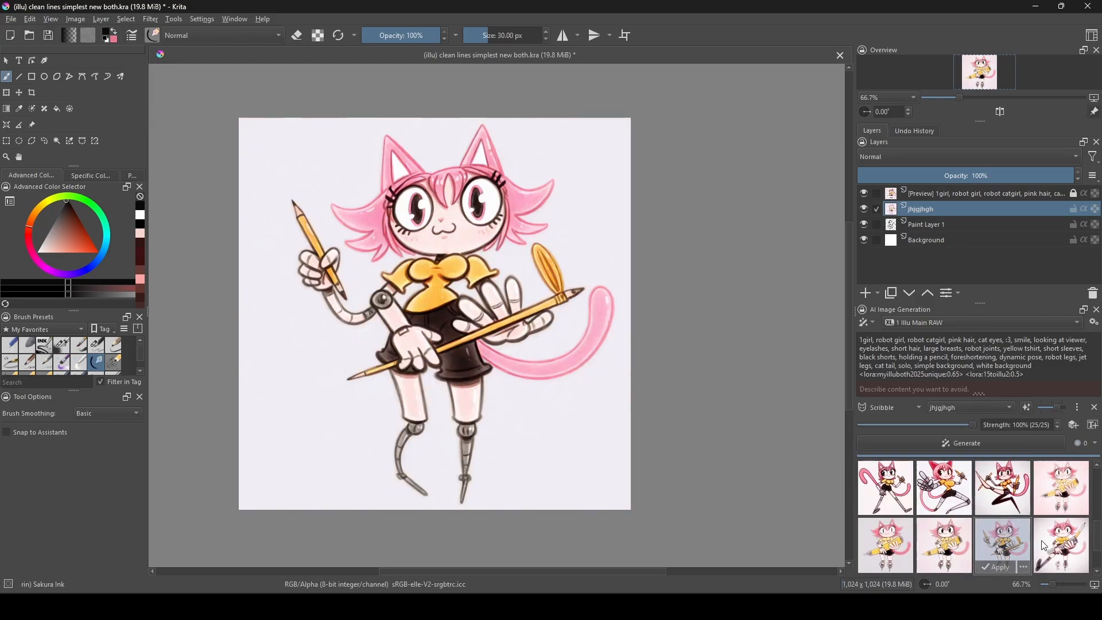
{"action": "left_click", "coordinate": [1050, 546]}
{"action": "scroll", "coordinate": [1047, 546], "scroll_direction": "down", "scroll_amount": 2}
{"action": "left_click", "coordinate": [895, 545]}
{"action": "left_click", "coordinate": [965, 546]}
{"action": "scroll", "coordinate": [947, 536], "scroll_direction": "up", "scroll_amount": 1}
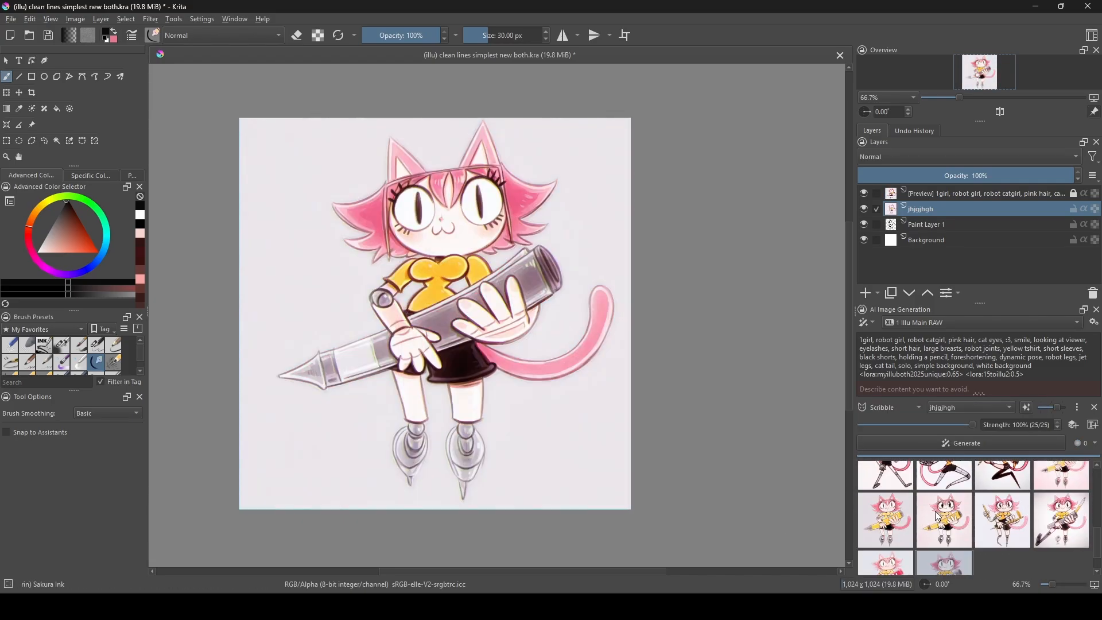
{"action": "left_click", "coordinate": [891, 520]}
{"action": "scroll", "coordinate": [981, 533], "scroll_direction": "down", "scroll_amount": 1}
{"action": "left_click", "coordinate": [942, 536]}
{"action": "left_click", "coordinate": [895, 509]}
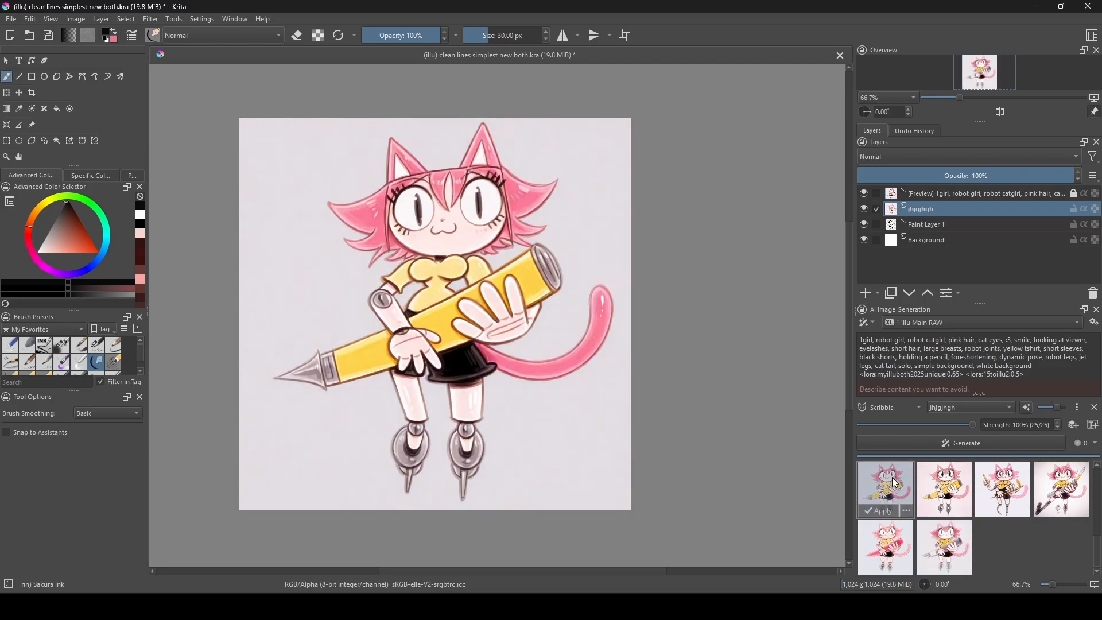
Apply the yellow-pencil result and then the grey-pencil result as new layers, toggling the top layer to compare them.
{"action": "left_click", "coordinate": [894, 509]}
{"action": "left_click", "coordinate": [950, 533]}
{"action": "left_click", "coordinate": [937, 568]}
{"action": "left_click", "coordinate": [866, 195]}
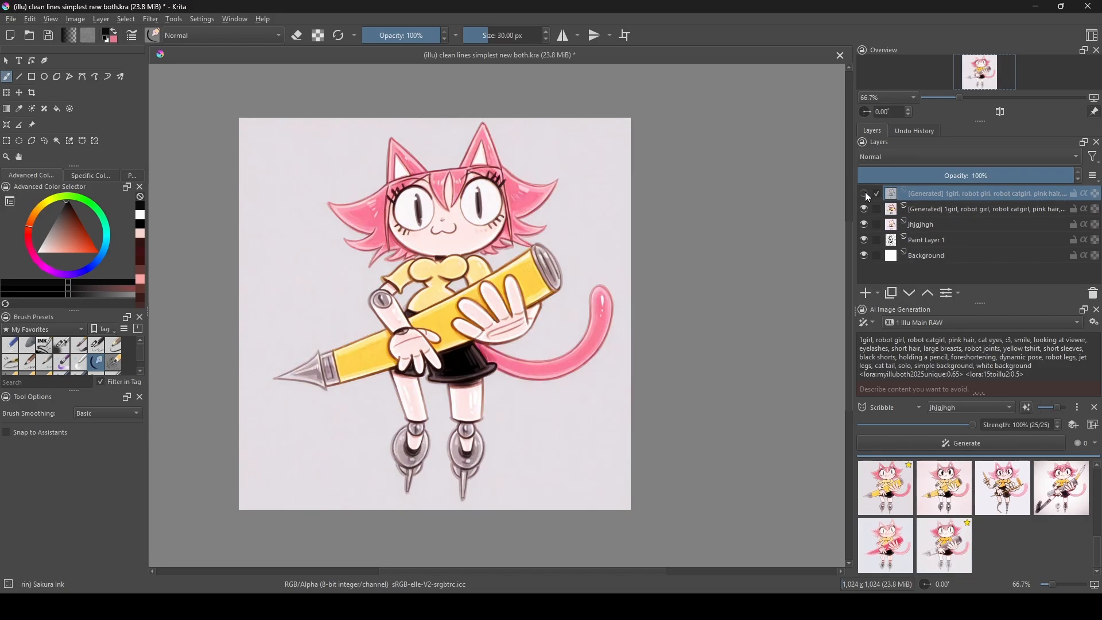
{"action": "left_click", "coordinate": [866, 195]}
Outline the head and ears freehand on the grey-pencil layer, delete everything outside the outline and deselect.
{"action": "left_click", "coordinate": [44, 140]}
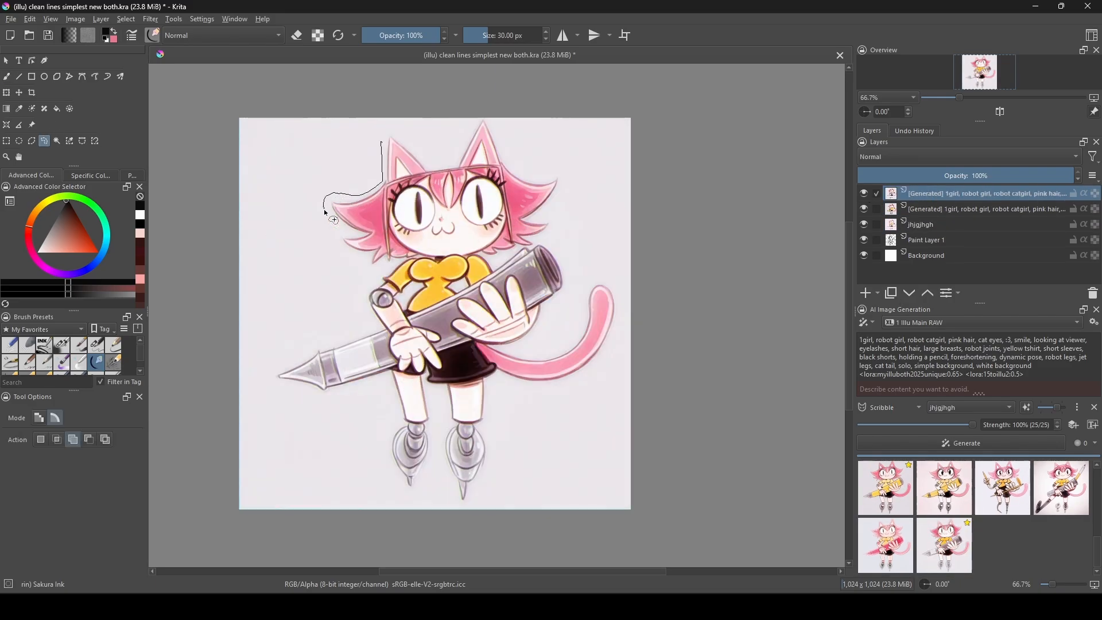
{"action": "left_click_drag", "start_coordinate": [453, 163], "coordinate": [447, 163]}
{"action": "left_click", "coordinate": [126, 19]}
{"action": "left_click", "coordinate": [150, 85]}
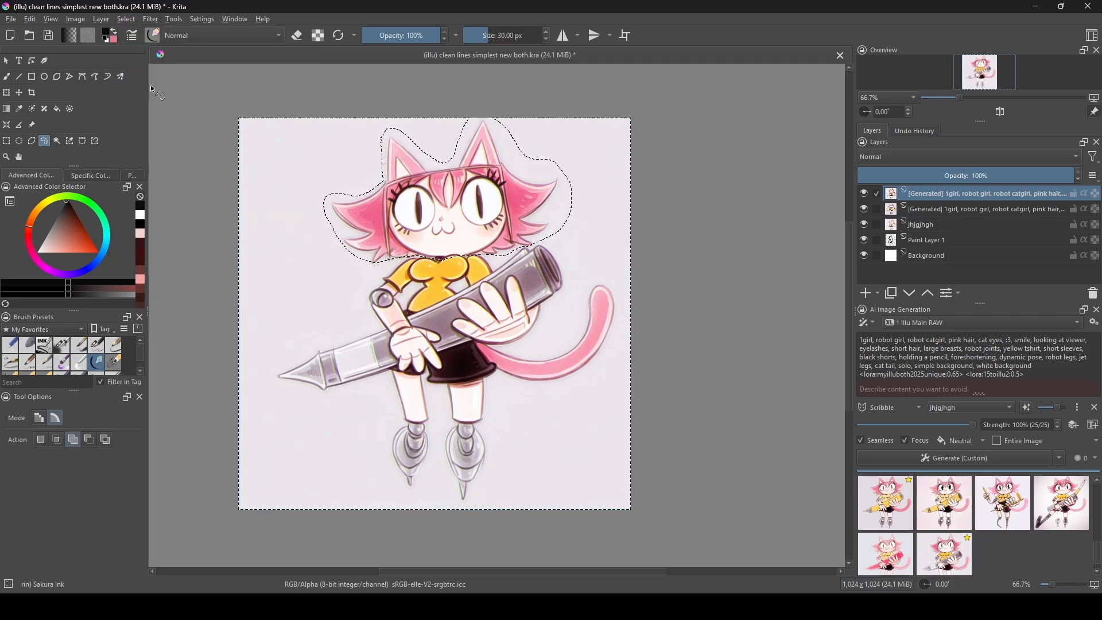
{"action": "key", "text": "Delete"}
{"action": "left_click", "coordinate": [57, 140]}
{"action": "left_click", "coordinate": [321, 183]}
{"action": "scroll", "coordinate": [346, 189], "scroll_direction": "up", "scroll_amount": 2}
{"action": "key", "text": "ctrl+shift+a"}
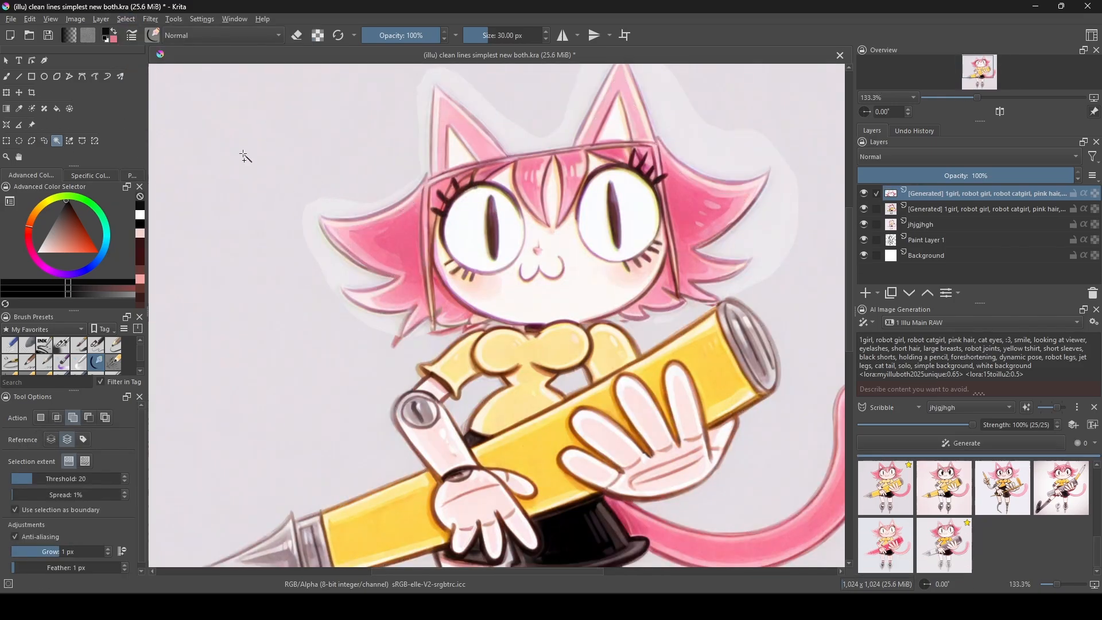
Paint over the pale halo beside the left hair and touch up the hair below it with sampled colours.
{"action": "left_click", "coordinate": [6, 77]}
{"action": "left_click", "coordinate": [292, 198], "text": "ctrl"}
{"action": "mouse_move", "coordinate": [310, 208]}
{"action": "left_mouse_down"}
{"action": "mouse_move", "coordinate": [416, 144]}
{"action": "mouse_move", "coordinate": [308, 238]}
{"action": "left_mouse_up"}
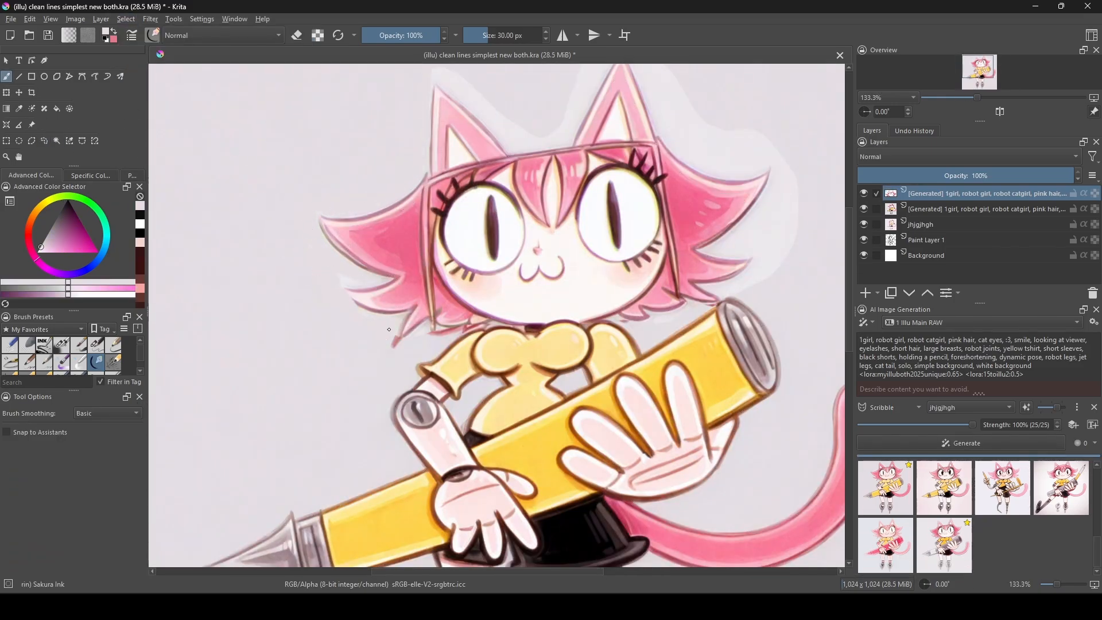
{"action": "left_click_drag", "start_coordinate": [431, 338], "coordinate": [466, 326]}
{"action": "left_click", "coordinate": [451, 317], "text": "ctrl"}
{"action": "left_click", "coordinate": [459, 320], "text": "ctrl"}
{"action": "left_click_drag", "start_coordinate": [603, 309], "coordinate": [491, 347]}
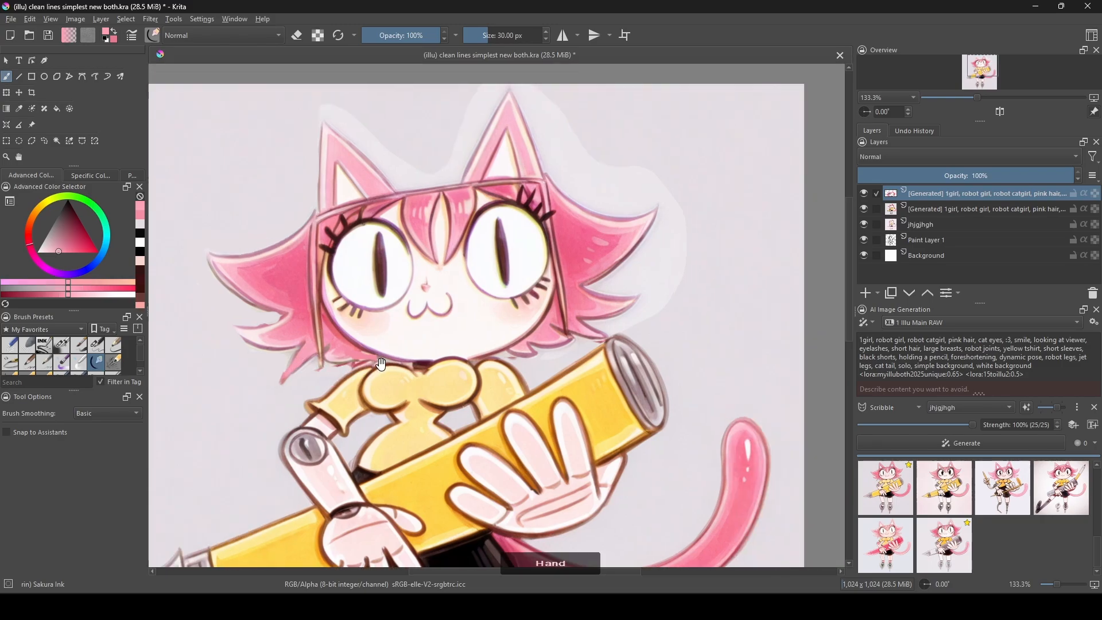
Cover the pale halo around the ears and right-hand hair with the sampled background colour.
{"action": "left_click", "coordinate": [579, 350], "text": "ctrl"}
{"action": "mouse_move", "coordinate": [579, 349]}
{"action": "left_mouse_down"}
{"action": "mouse_move", "coordinate": [608, 339]}
{"action": "mouse_move", "coordinate": [679, 275]}
{"action": "left_mouse_up"}
{"action": "left_click", "coordinate": [699, 240], "text": "ctrl"}
{"action": "mouse_move", "coordinate": [678, 236]}
{"action": "left_mouse_down"}
{"action": "mouse_move", "coordinate": [634, 291]}
{"action": "mouse_move", "coordinate": [675, 196]}
{"action": "mouse_move", "coordinate": [552, 115]}
{"action": "left_mouse_up"}
{"action": "left_click_drag", "start_coordinate": [341, 119], "coordinate": [352, 175]}
{"action": "mouse_move", "coordinate": [561, 185]}
{"action": "left_mouse_down"}
{"action": "mouse_move", "coordinate": [627, 259]}
{"action": "mouse_move", "coordinate": [612, 232]}
{"action": "left_mouse_up"}
Redraw the round elbow joint's outline in a sampled dark colour with the Pencil-2 Copy brush.
{"action": "scroll", "coordinate": [491, 292], "scroll_direction": "down", "scroll_amount": 1}
{"action": "left_click_drag", "start_coordinate": [359, 528], "coordinate": [413, 281]}
{"action": "scroll", "coordinate": [436, 284], "scroll_direction": "up", "scroll_amount": 3}
{"action": "left_click", "coordinate": [96, 345]}
{"action": "left_click", "coordinate": [445, 343], "text": "ctrl"}
{"action": "left_click_drag", "start_coordinate": [440, 337], "coordinate": [438, 280]}
{"action": "left_click", "coordinate": [459, 287], "text": "ctrl"}
{"action": "mouse_move", "coordinate": [451, 336]}
{"action": "left_mouse_down"}
{"action": "mouse_move", "coordinate": [457, 298]}
{"action": "mouse_move", "coordinate": [459, 388]}
{"action": "left_mouse_up"}
{"action": "left_click", "coordinate": [497, 302], "text": "ctrl"}
{"action": "left_click", "coordinate": [477, 342], "text": "ctrl"}
{"action": "scroll", "coordinate": [496, 275], "scroll_direction": "up", "scroll_amount": 1}
{"action": "left_click_drag", "start_coordinate": [505, 233], "coordinate": [518, 287]}
Shade the inside of the elbow joint with sampled grey and redraw its dark centre slot.
{"action": "left_click", "coordinate": [428, 261], "text": "ctrl"}
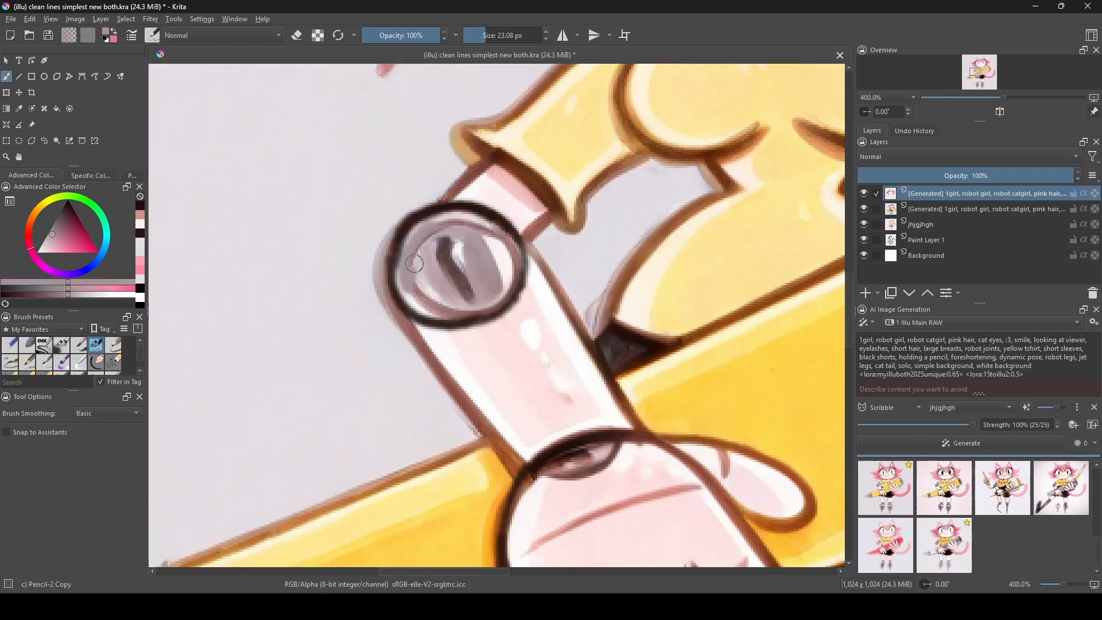
{"action": "left_click_drag", "start_coordinate": [424, 258], "coordinate": [427, 301]}
{"action": "left_click", "coordinate": [516, 241], "text": "ctrl"}
{"action": "mouse_move", "coordinate": [450, 244]}
{"action": "left_mouse_down"}
{"action": "mouse_move", "coordinate": [459, 298]}
{"action": "mouse_move", "coordinate": [433, 281]}
{"action": "left_mouse_up"}
{"action": "scroll", "coordinate": [439, 287], "scroll_direction": "down", "scroll_amount": 4}
{"action": "scroll", "coordinate": [435, 290], "scroll_direction": "down", "scroll_amount": 1}
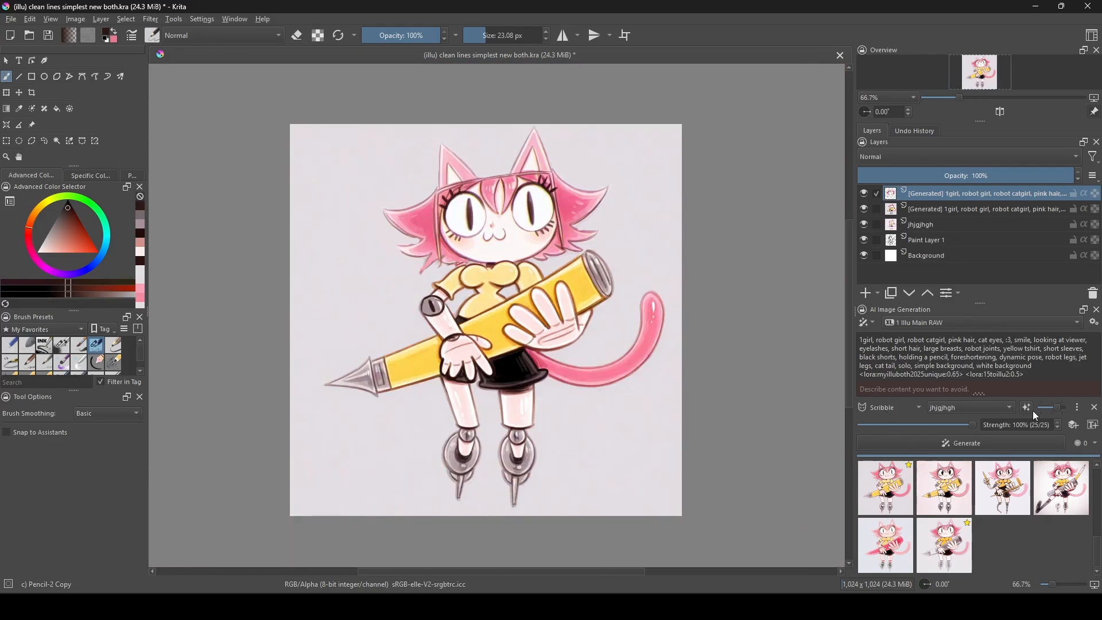
Remove the Scribble control layer, set the strength to 32% and refine the whole image.
{"action": "left_click", "coordinate": [1093, 408]}
{"action": "left_click", "coordinate": [887, 411]}
{"action": "left_click", "coordinate": [1057, 414]}
{"action": "left_click", "coordinate": [1058, 414]}
{"action": "left_click", "coordinate": [1026, 428]}
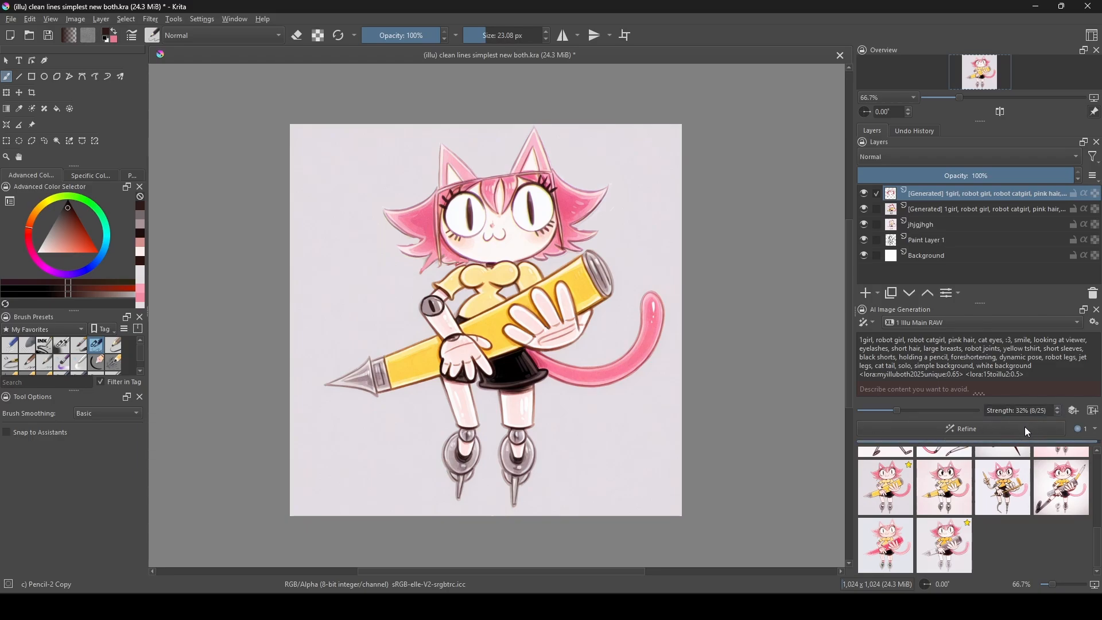
Free-transform the refined layer to tilt and shift the figure slightly on the canvas.
{"action": "left_click", "coordinate": [10, 93]}
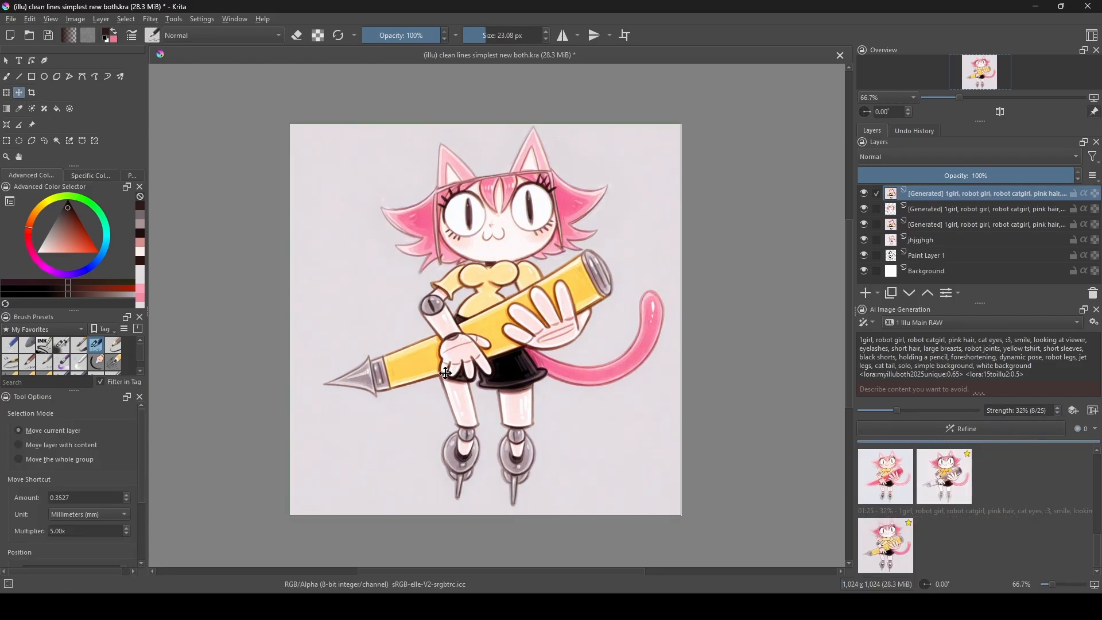
{"action": "left_click_drag", "start_coordinate": [358, 296], "coordinate": [361, 301]}
{"action": "left_click_drag", "start_coordinate": [220, 205], "coordinate": [223, 199]}
{"action": "mouse_move", "coordinate": [349, 304]}
{"action": "left_mouse_down"}
{"action": "mouse_move", "coordinate": [356, 311]}
{"action": "mouse_move", "coordinate": [354, 302]}
{"action": "left_mouse_up"}
{"action": "key", "text": "Return"}
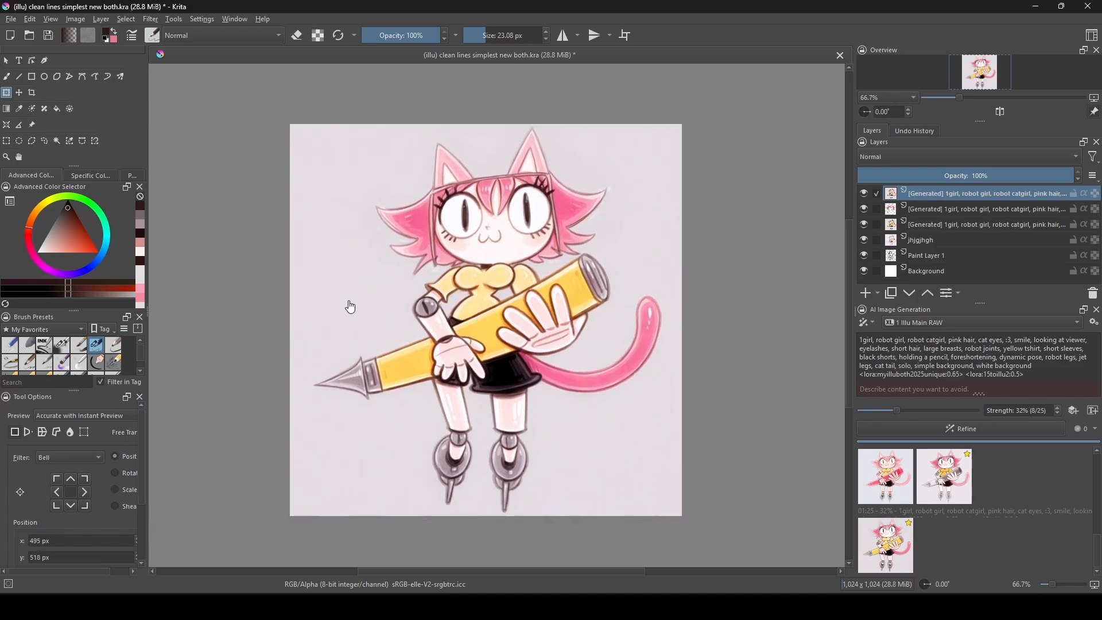
{"action": "key", "text": "b"}
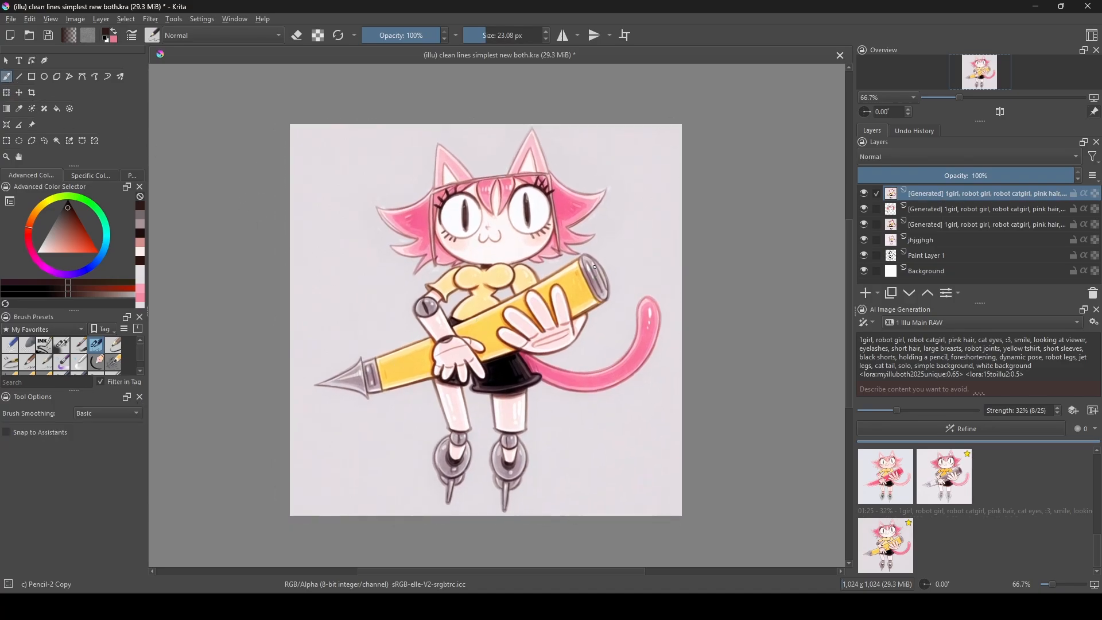
Scale the image to 1408 × 1408 px and refine it again at 36% strength.
{"action": "left_click", "coordinate": [75, 19]}
{"action": "left_click", "coordinate": [146, 123]}
{"action": "type", "text": "1408"}
{"action": "key", "text": "Return"}
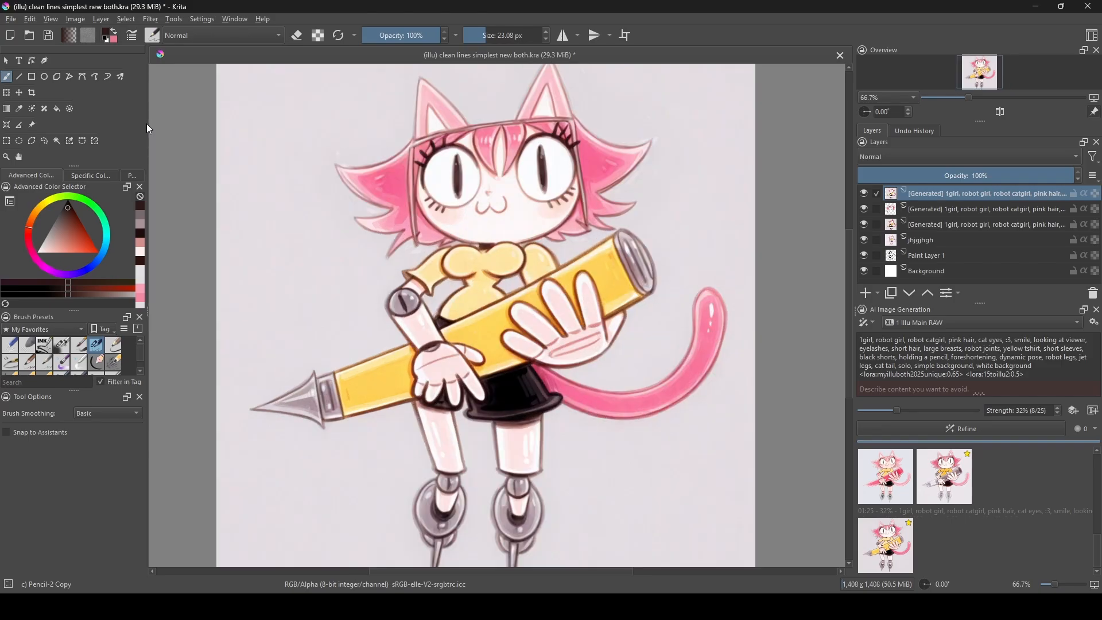
{"action": "left_click", "coordinate": [1035, 430]}
{"action": "scroll", "coordinate": [716, 400], "scroll_direction": "down", "scroll_amount": 1}
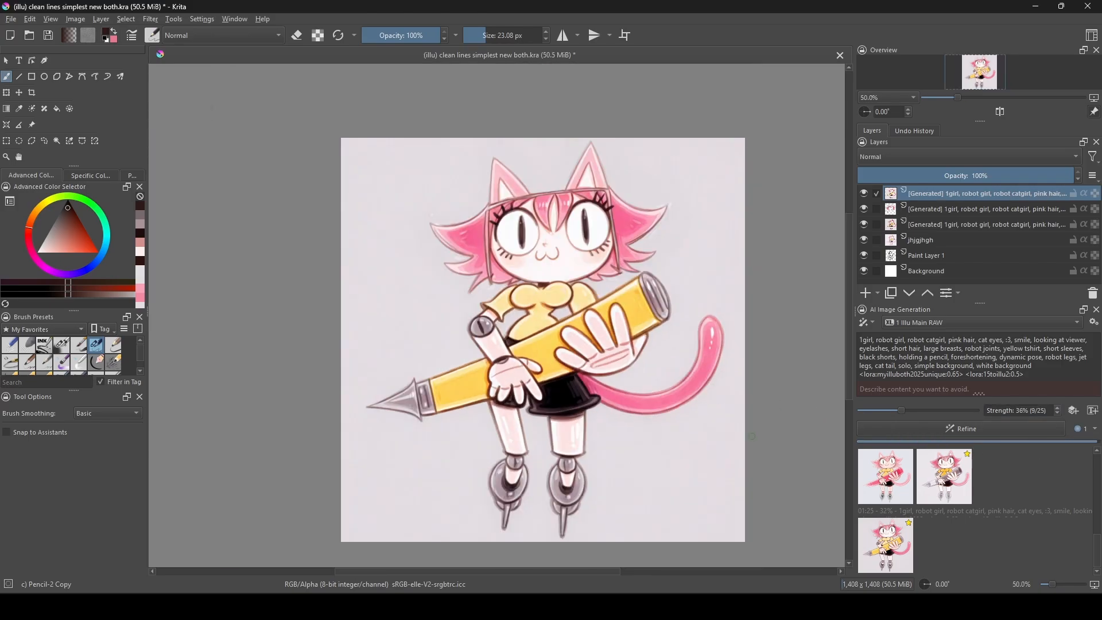
{"action": "scroll", "coordinate": [765, 515], "scroll_direction": "up", "scroll_amount": 1}
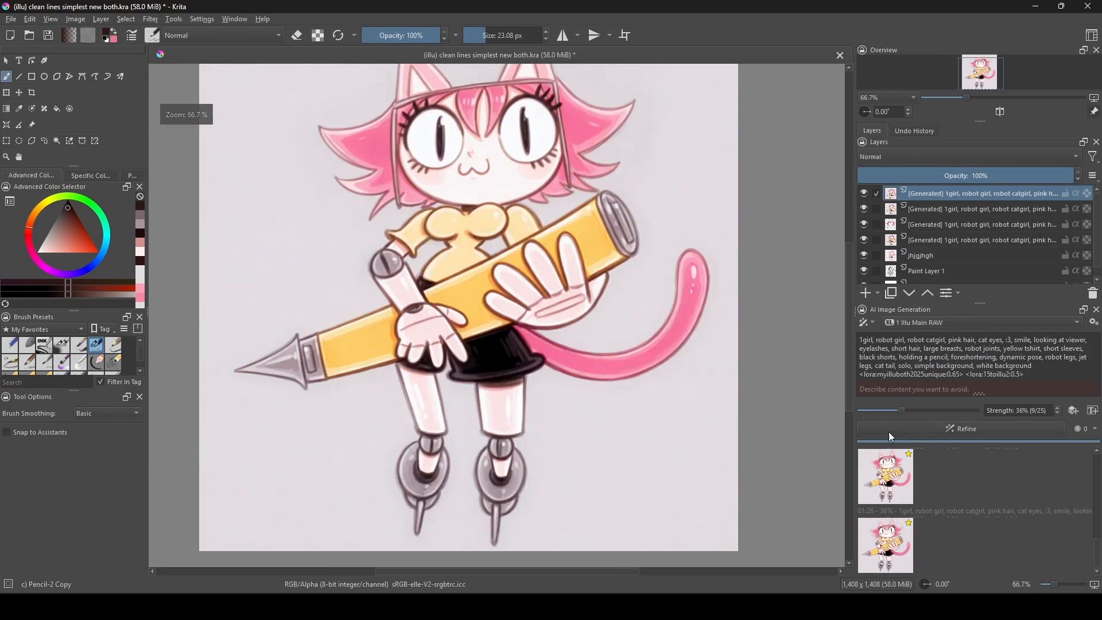
Paint sampled pale and dark tones along the cheeks and chin to square off the lower face.
{"action": "left_click_drag", "start_coordinate": [376, 271], "coordinate": [371, 336]}
{"action": "scroll", "coordinate": [412, 239], "scroll_direction": "up", "scroll_amount": 2}
{"action": "left_click_drag", "start_coordinate": [413, 239], "coordinate": [439, 287]}
{"action": "left_click", "coordinate": [436, 289], "text": "ctrl"}
{"action": "left_click_drag", "start_coordinate": [407, 243], "coordinate": [409, 289]}
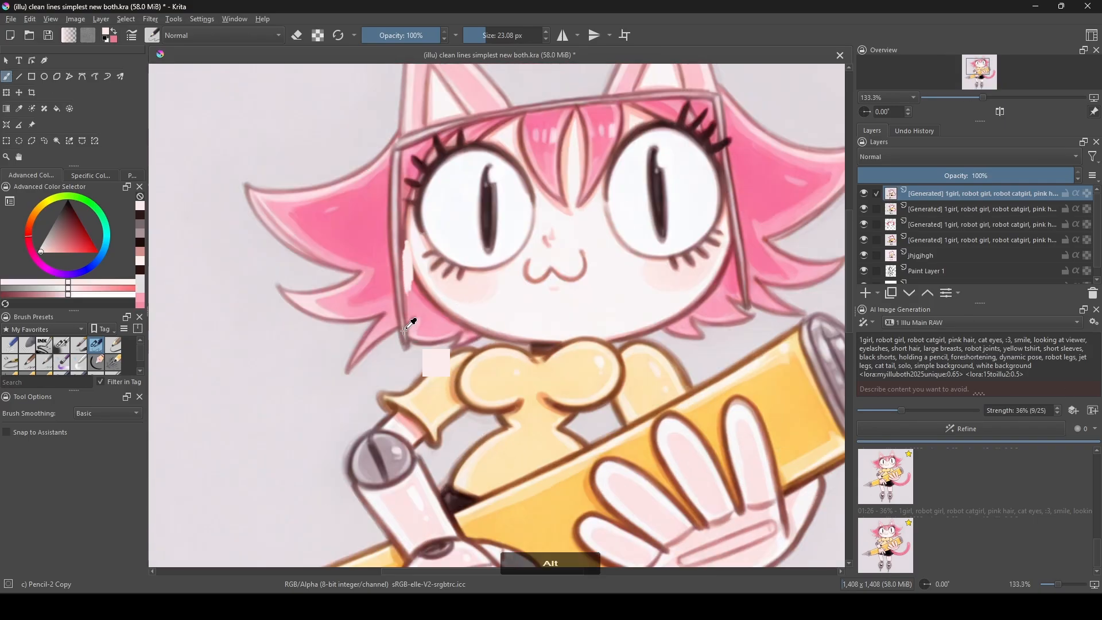
{"action": "left_click", "coordinate": [405, 340], "text": "ctrl"}
{"action": "left_click", "coordinate": [434, 343], "text": "ctrl"}
{"action": "left_click_drag", "start_coordinate": [407, 346], "coordinate": [521, 346]}
{"action": "mouse_move", "coordinate": [612, 342]}
{"action": "left_mouse_down"}
{"action": "mouse_move", "coordinate": [748, 314]}
{"action": "mouse_move", "coordinate": [744, 278]}
{"action": "left_mouse_up"}
Fill the squared lower corners of the face with a pale tone using the Airbrush Soft brush.
{"action": "left_click", "coordinate": [61, 344]}
{"action": "left_click", "coordinate": [140, 223]}
{"action": "left_click", "coordinate": [485, 35]}
{"action": "mouse_move", "coordinate": [410, 258]}
{"action": "left_mouse_down"}
{"action": "mouse_move", "coordinate": [411, 291]}
{"action": "mouse_move", "coordinate": [452, 330]}
{"action": "mouse_move", "coordinate": [509, 330]}
{"action": "left_mouse_up"}
{"action": "mouse_move", "coordinate": [712, 306]}
{"action": "left_mouse_down"}
{"action": "mouse_move", "coordinate": [649, 325]}
{"action": "mouse_move", "coordinate": [732, 247]}
{"action": "left_mouse_up"}
{"action": "left_click_drag", "start_coordinate": [733, 248], "coordinate": [710, 311]}
{"action": "scroll", "coordinate": [663, 311], "scroll_direction": "down", "scroll_amount": 2}
Mirror the canvas view and insert "square face," into the prompt after "robot girl,".
{"action": "key", "text": "m"}
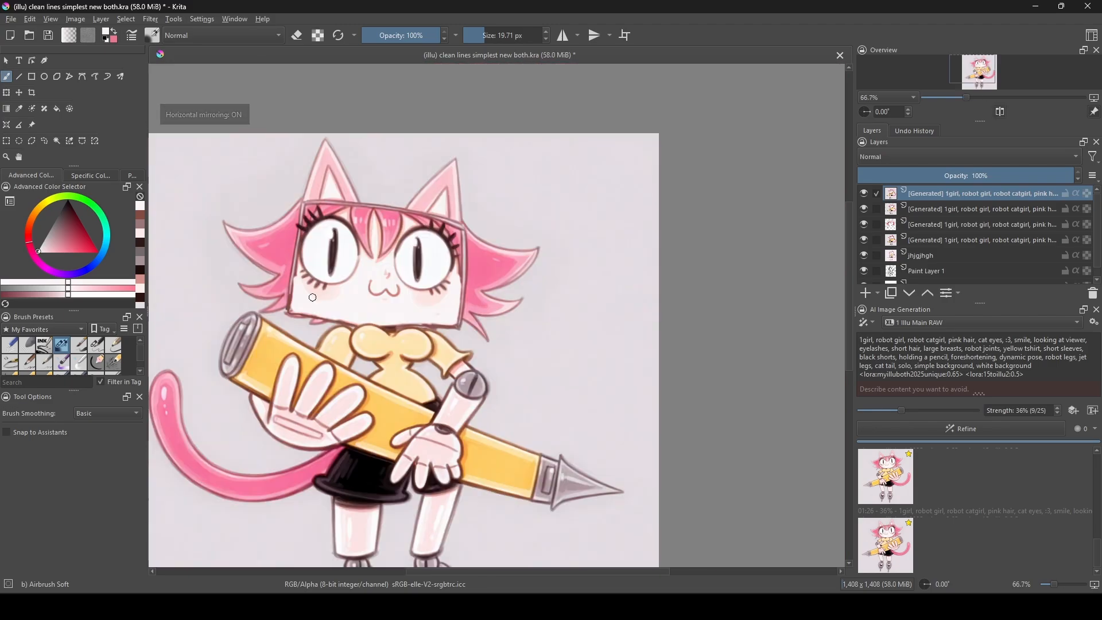
{"action": "left_click", "coordinate": [908, 341]}
{"action": "type", "text": "square face,"}
Redraw the side and bottom edges of the square face in a sampled dark tone with the Pencil-2 Copy brush.
{"action": "left_click", "coordinate": [96, 345]}
{"action": "scroll", "coordinate": [283, 258], "scroll_direction": "up", "scroll_amount": 2}
{"action": "left_click", "coordinate": [315, 196], "text": "ctrl"}
{"action": "left_click_drag", "start_coordinate": [317, 178], "coordinate": [293, 336]}
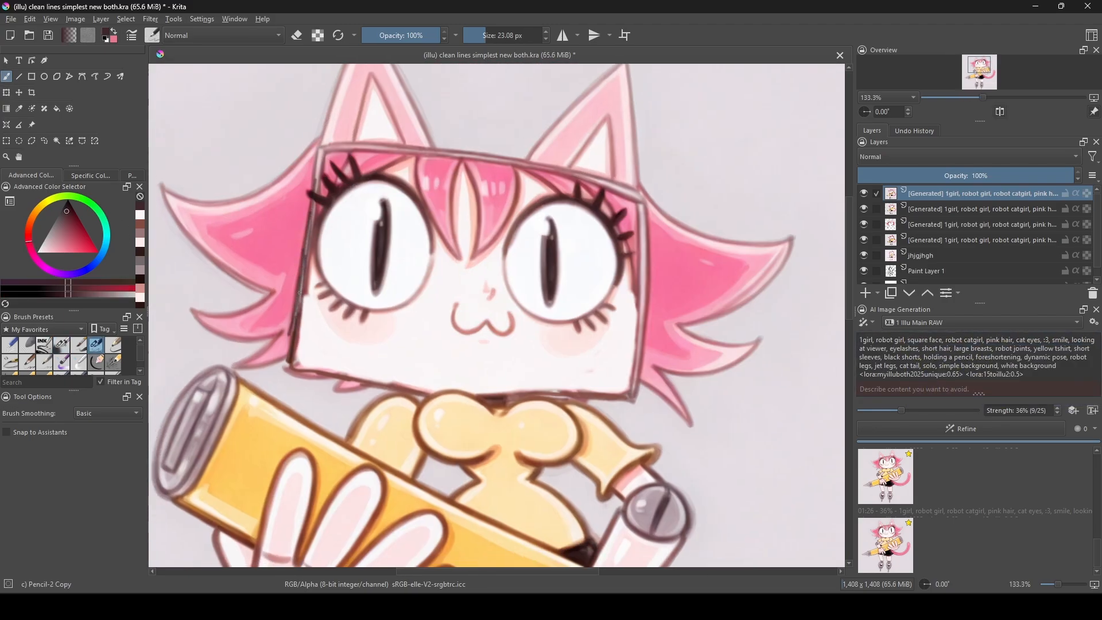
{"action": "left_click_drag", "start_coordinate": [298, 292], "coordinate": [336, 378]}
{"action": "mouse_move", "coordinate": [325, 376]}
{"action": "left_mouse_down"}
{"action": "mouse_move", "coordinate": [583, 393]}
{"action": "mouse_move", "coordinate": [519, 394]}
{"action": "left_mouse_up"}
Tidy the face's bottom edge where it meets the shirt, using sampled outline, skin and shirt colours.
{"action": "left_click", "coordinate": [396, 373], "text": "ctrl"}
{"action": "left_click_drag", "start_coordinate": [374, 378], "coordinate": [440, 385]}
{"action": "left_click", "coordinate": [396, 390], "text": "ctrl"}
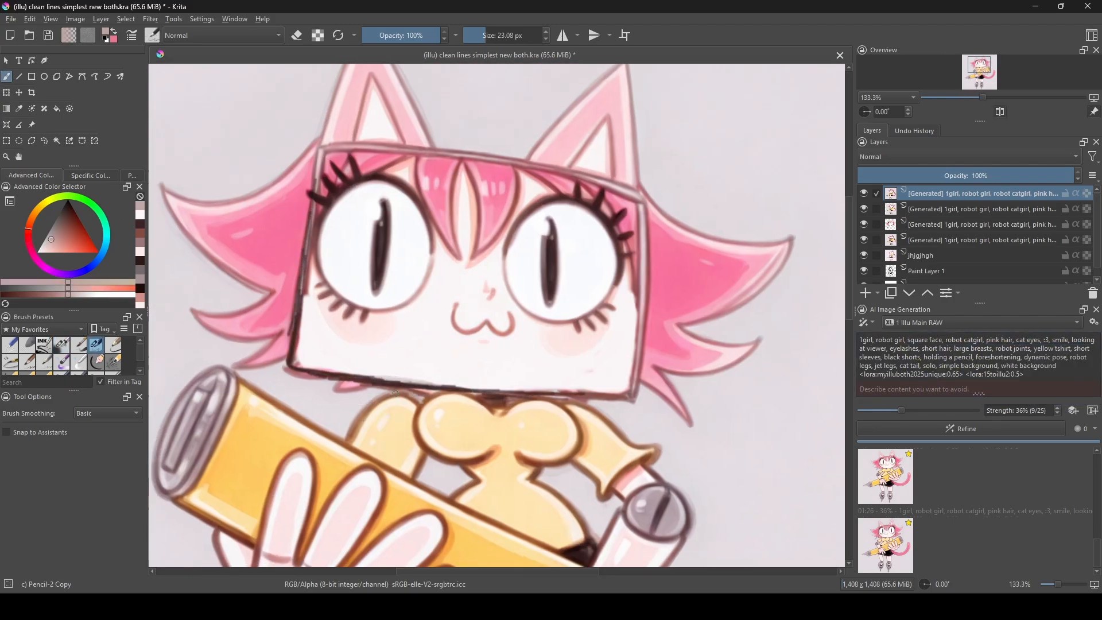
{"action": "left_click", "coordinate": [385, 397], "text": "ctrl"}
{"action": "left_click_drag", "start_coordinate": [378, 401], "coordinate": [464, 391]}
{"action": "left_click", "coordinate": [444, 388], "text": "ctrl"}
{"action": "left_click", "coordinate": [431, 396], "text": "ctrl"}
{"action": "left_click_drag", "start_coordinate": [440, 394], "coordinate": [482, 399]}
{"action": "left_click", "coordinate": [497, 395], "text": "ctrl"}
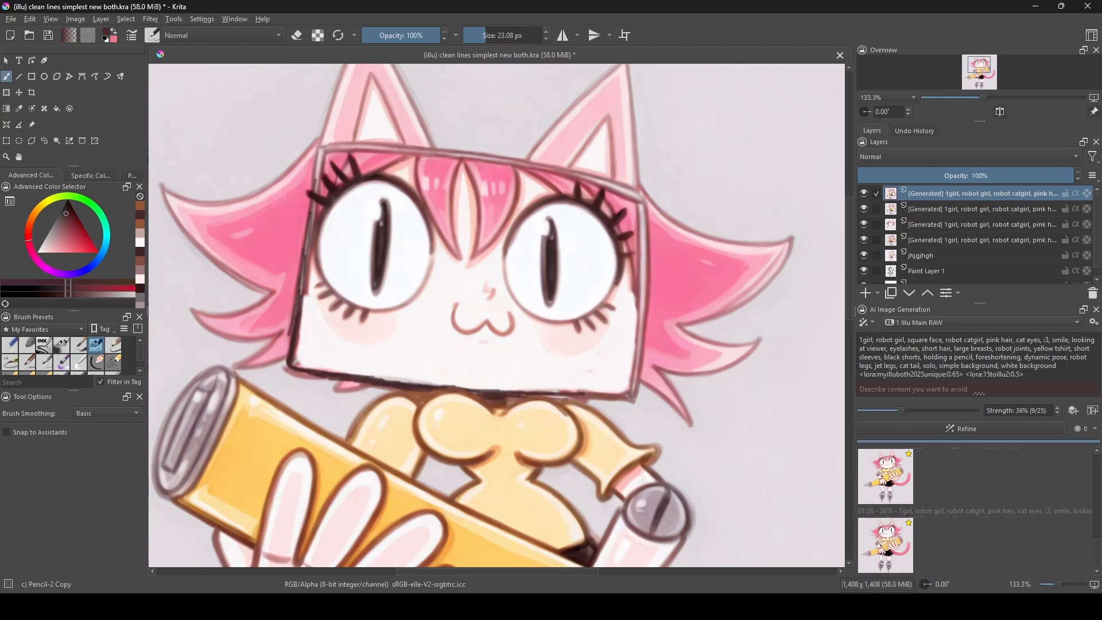
{"action": "left_click", "coordinate": [513, 402], "text": "ctrl"}
{"action": "left_click_drag", "start_coordinate": [580, 399], "coordinate": [550, 403]}
Darken the upper eyelashes and touch up the lower lashes and nose with sampled colours.
{"action": "left_click", "coordinate": [312, 239], "text": "ctrl"}
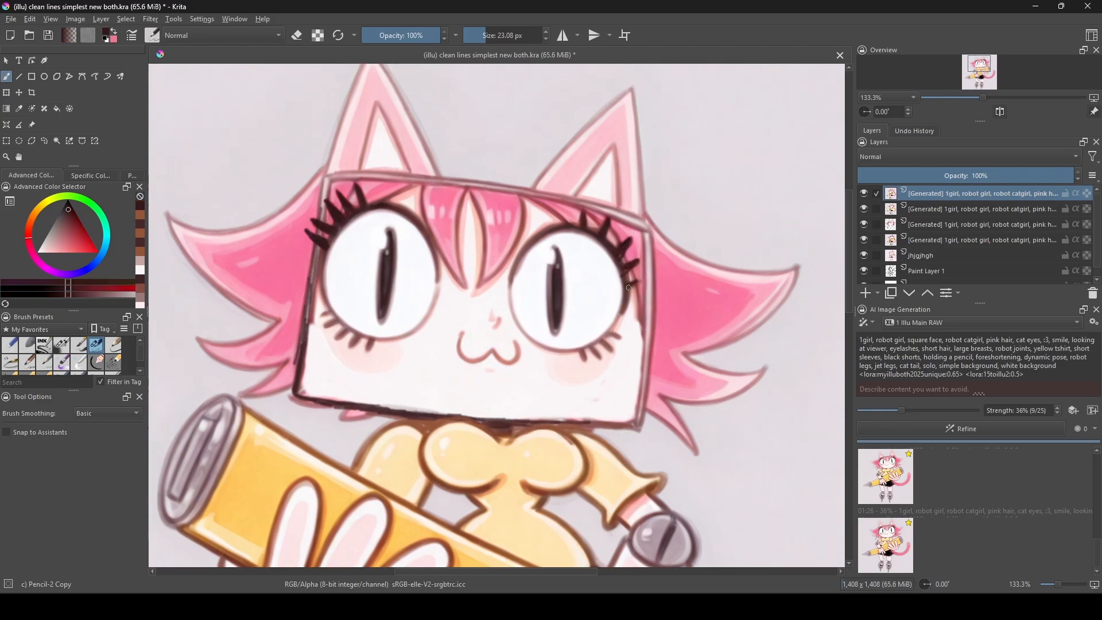
{"action": "left_click_drag", "start_coordinate": [590, 229], "coordinate": [581, 207]}
{"action": "left_click", "coordinate": [582, 350], "text": "ctrl"}
{"action": "left_click_drag", "start_coordinate": [569, 348], "coordinate": [570, 362]}
{"action": "left_click", "coordinate": [498, 323], "text": "ctrl"}
{"action": "left_click_drag", "start_coordinate": [489, 309], "coordinate": [491, 320]}
Draw a small rectangular slot on the palm of the lower hand and turn off the mirrored view.
{"action": "scroll", "coordinate": [494, 317], "scroll_direction": "down", "scroll_amount": 1}
{"action": "mouse_move", "coordinate": [304, 479]}
{"action": "left_mouse_down"}
{"action": "mouse_move", "coordinate": [305, 351]}
{"action": "mouse_move", "coordinate": [243, 233]}
{"action": "left_mouse_up"}
{"action": "key", "text": "plus"}
{"action": "left_click", "coordinate": [256, 338], "text": "ctrl"}
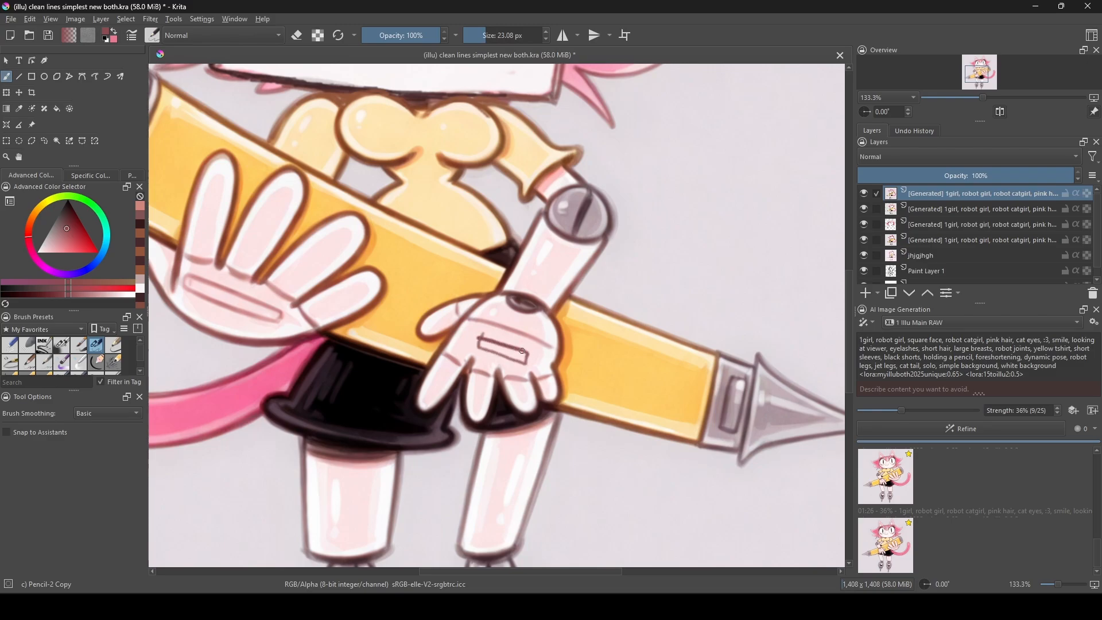
{"action": "key", "text": "m"}
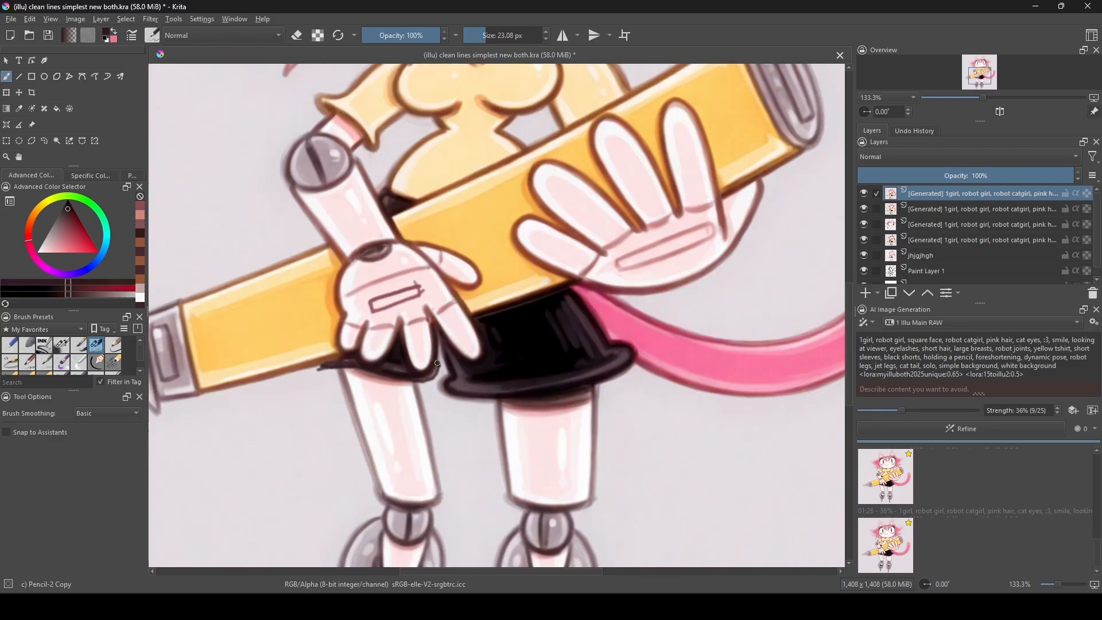
Redraw the inner edge of the leg below the lower hand and fill its widened part with sampled skin tones.
{"action": "left_click", "coordinate": [437, 363], "text": "ctrl"}
{"action": "mouse_move", "coordinate": [437, 367]}
{"action": "left_mouse_down"}
{"action": "mouse_move", "coordinate": [437, 215]}
{"action": "mouse_move", "coordinate": [440, 271]}
{"action": "left_mouse_up"}
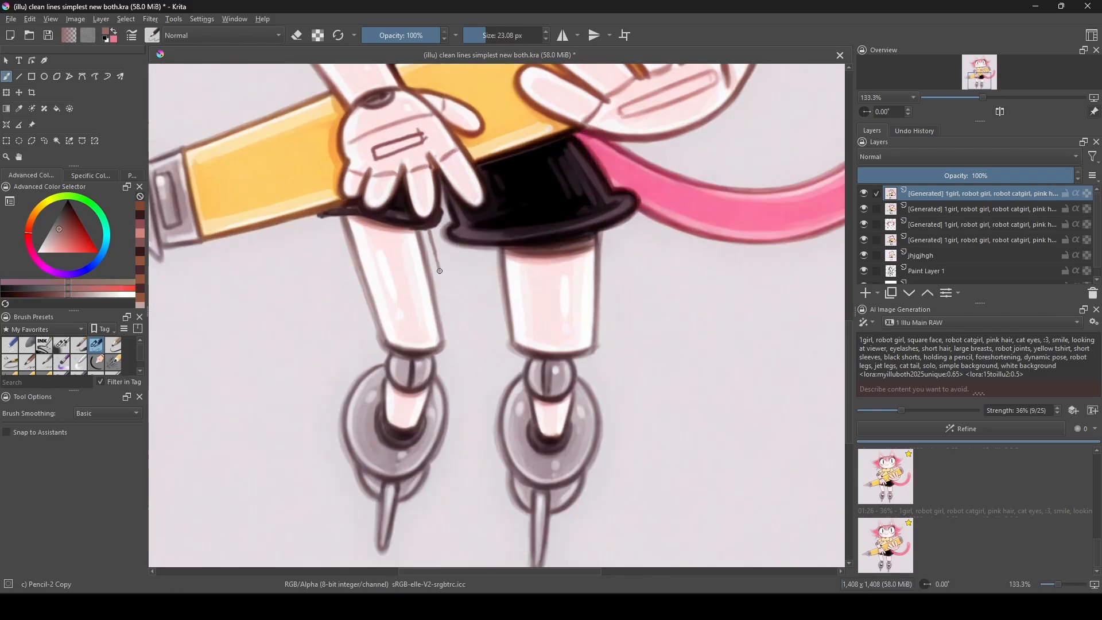
{"action": "left_click", "coordinate": [448, 339], "text": "ctrl"}
{"action": "left_click_drag", "start_coordinate": [449, 338], "coordinate": [417, 237]}
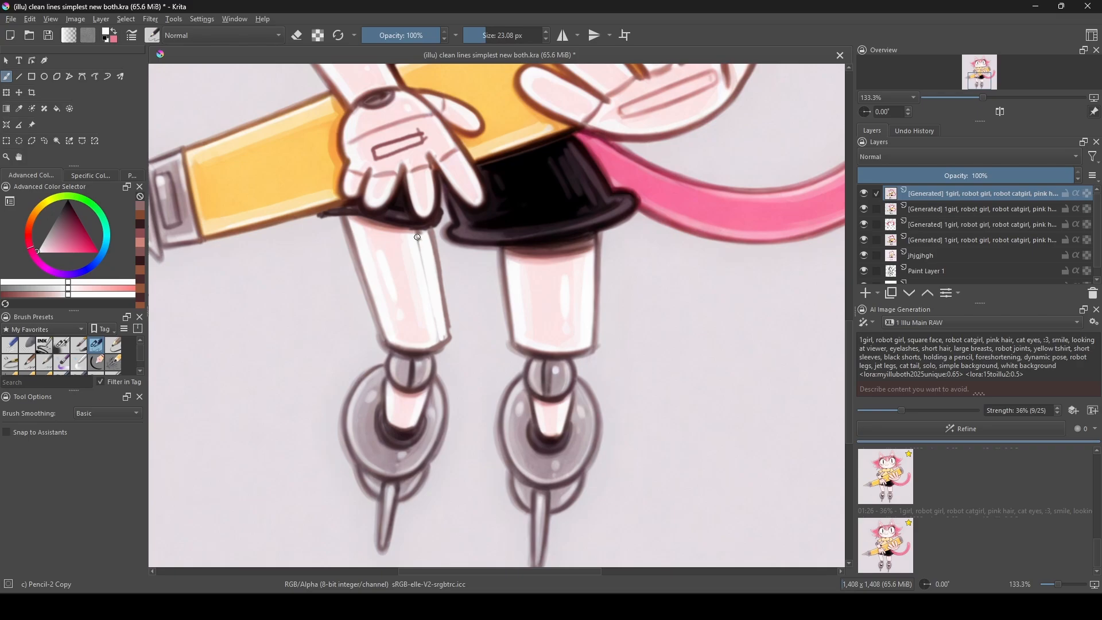
{"action": "left_click", "coordinate": [440, 326], "text": "ctrl"}
{"action": "mouse_move", "coordinate": [439, 326]}
{"action": "left_mouse_down"}
{"action": "mouse_move", "coordinate": [417, 264]}
{"action": "mouse_move", "coordinate": [426, 276]}
{"action": "left_mouse_up"}
{"action": "scroll", "coordinate": [412, 324], "scroll_direction": "down", "scroll_amount": 3}
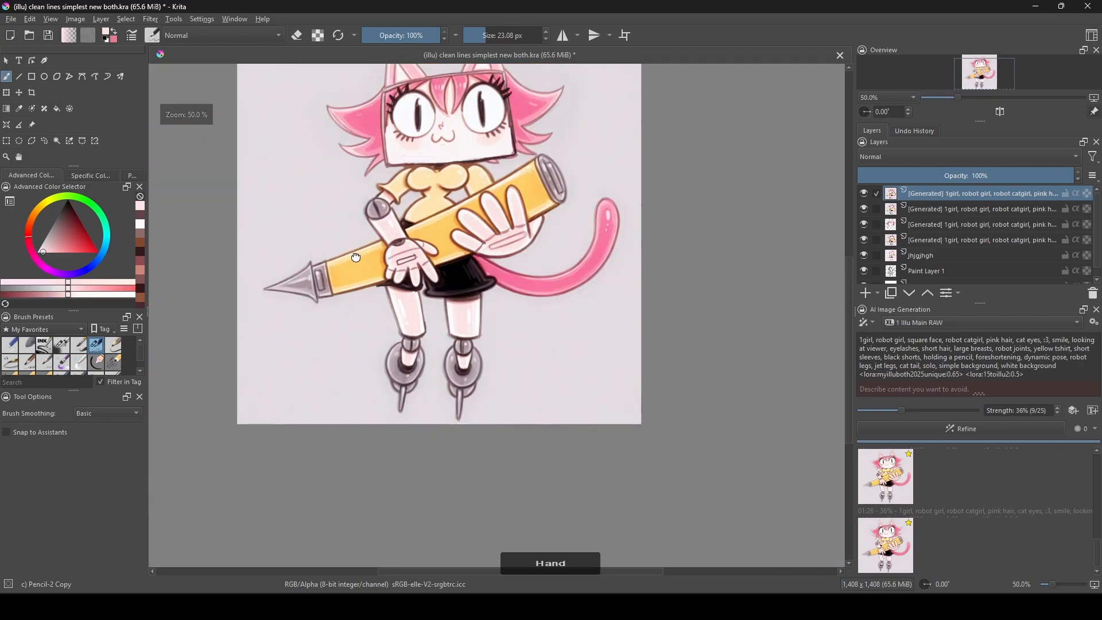
Paint out both jet feet below the knees with the sampled background colour using the 40 px Basic-5 Size Opacity brush.
{"action": "left_click_drag", "start_coordinate": [352, 253], "coordinate": [348, 279]}
{"action": "left_click", "coordinate": [78, 345]}
{"action": "left_click", "coordinate": [370, 390], "text": "ctrl"}
{"action": "mouse_move", "coordinate": [387, 394]}
{"action": "left_mouse_down"}
{"action": "mouse_move", "coordinate": [414, 373]}
{"action": "mouse_move", "coordinate": [455, 408]}
{"action": "left_mouse_up"}
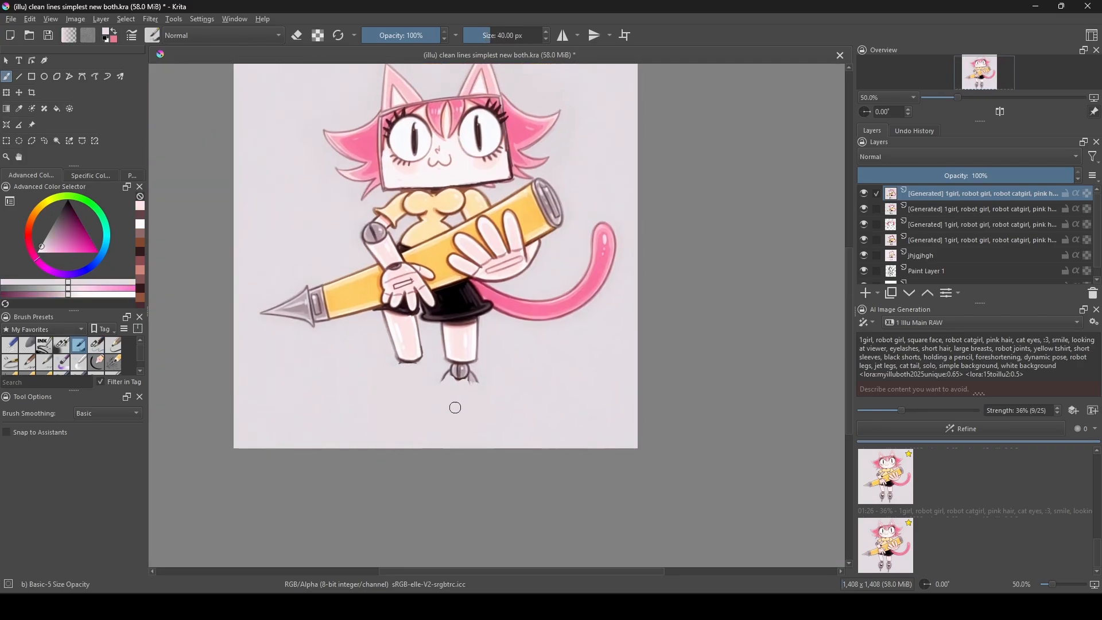
{"action": "scroll", "coordinate": [405, 369], "scroll_direction": "up", "scroll_amount": 3}
{"action": "left_click_drag", "start_coordinate": [372, 356], "coordinate": [405, 366]}
{"action": "scroll", "coordinate": [314, 310], "scroll_direction": "down", "scroll_amount": 1}
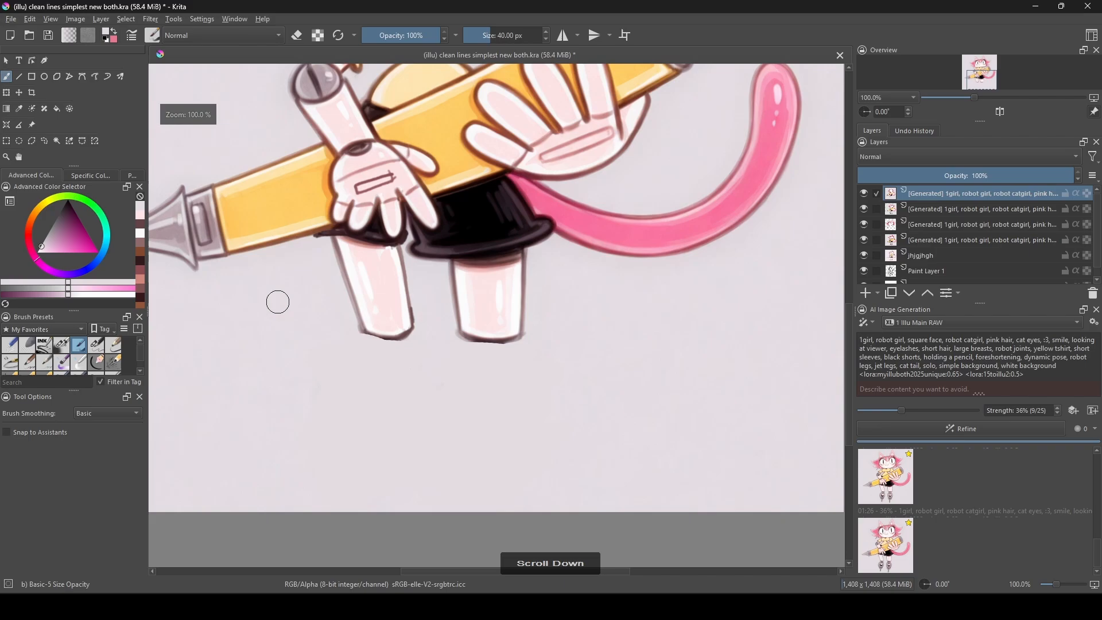
Liquify the leg below the lower hand to smooth its outline, enlarging the liquify size to 118.41.
{"action": "left_click", "coordinate": [7, 93]}
{"action": "left_click", "coordinate": [87, 473]}
{"action": "left_click_drag", "start_coordinate": [399, 253], "coordinate": [404, 251]}
{"action": "left_click", "coordinate": [93, 473]}
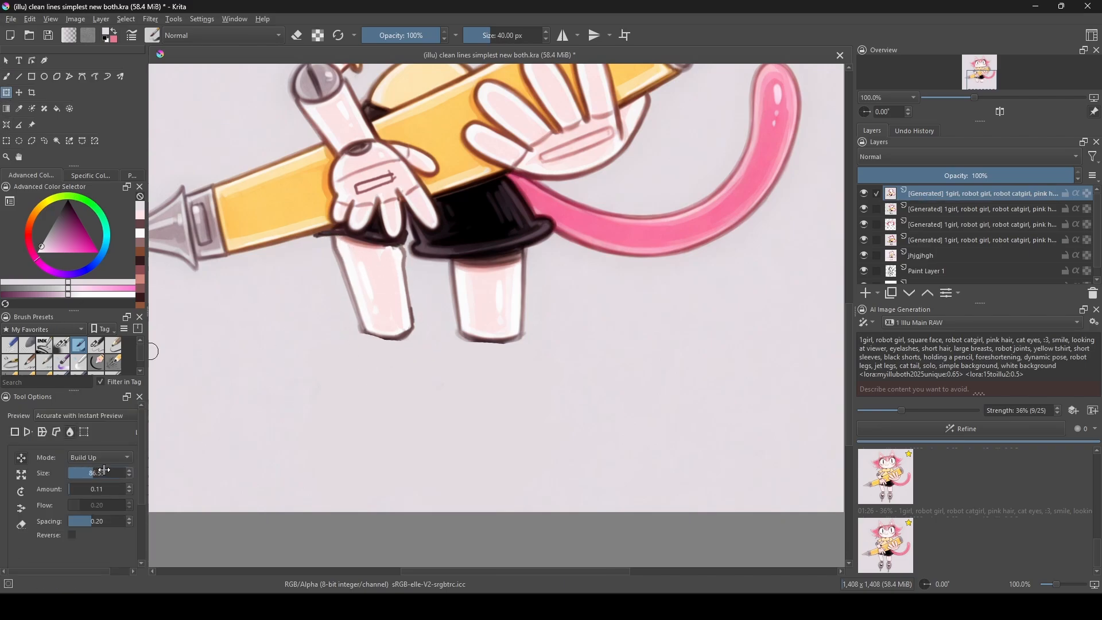
{"action": "key", "text": "ctrl+z"}
{"action": "mouse_move", "coordinate": [344, 280]}
{"action": "left_mouse_down"}
{"action": "mouse_move", "coordinate": [312, 280]}
{"action": "mouse_move", "coordinate": [336, 274]}
{"action": "mouse_move", "coordinate": [337, 329]}
{"action": "left_mouse_up"}
{"action": "left_click", "coordinate": [102, 474]}
{"action": "left_click", "coordinate": [95, 474]}
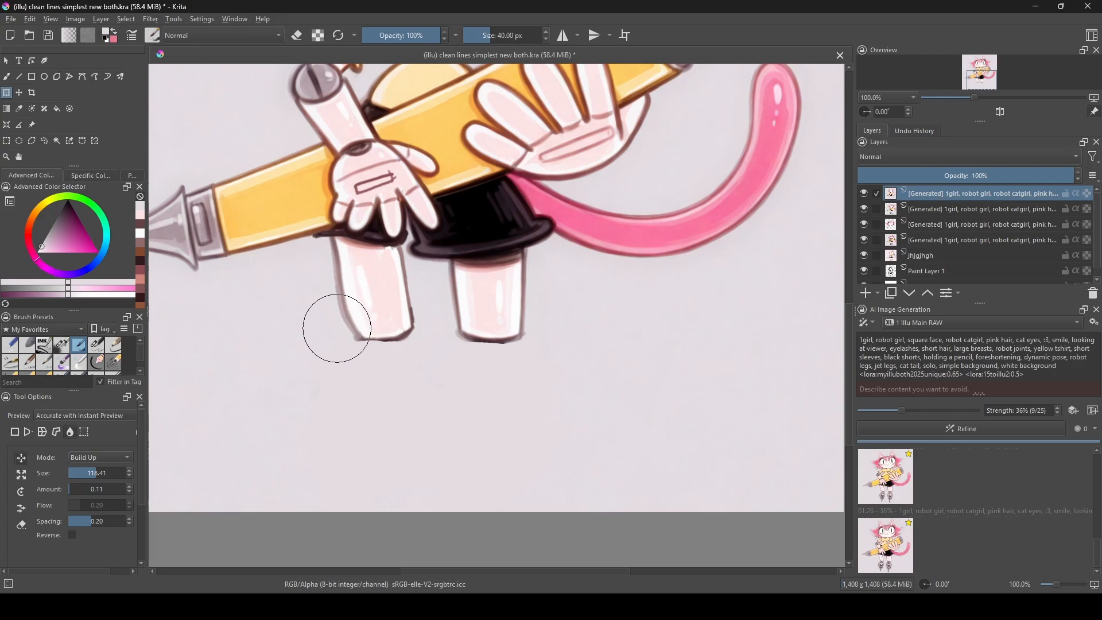
Outline a pointed flame under each leg in bright blue with the 40 px Basic-5 Size Opacity brush.
{"action": "left_click", "coordinate": [96, 345]}
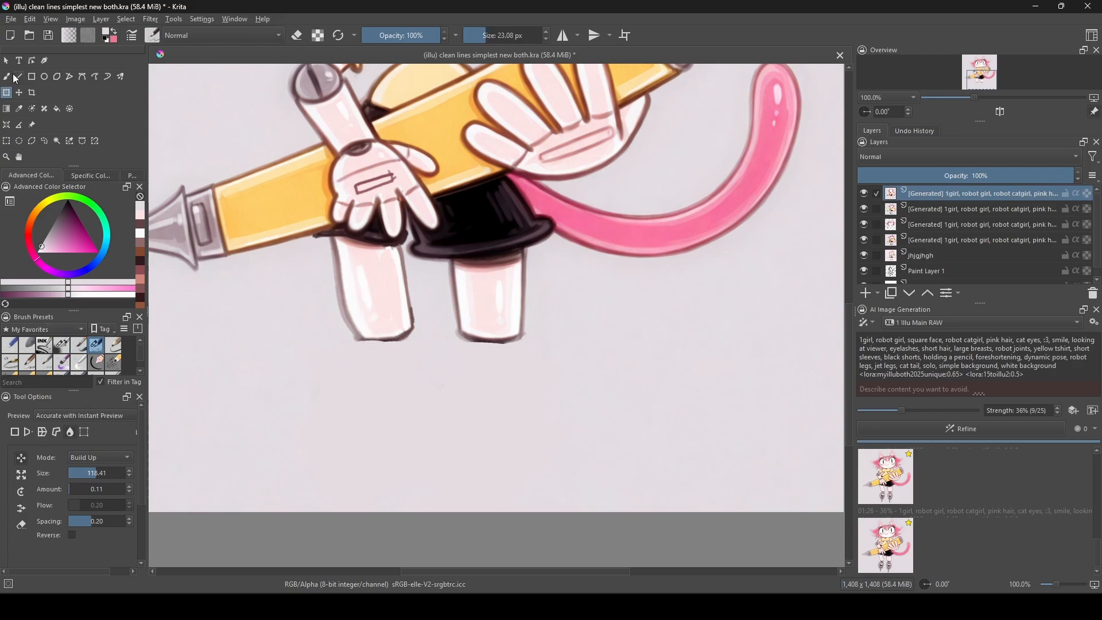
{"action": "left_click", "coordinate": [105, 244]}
{"action": "left_click", "coordinate": [96, 251]}
{"action": "left_click", "coordinate": [100, 257]}
{"action": "left_click", "coordinate": [101, 254]}
{"action": "key", "text": "slash"}
{"action": "mouse_move", "coordinate": [360, 362]}
{"action": "left_mouse_down"}
{"action": "mouse_move", "coordinate": [354, 396]}
{"action": "mouse_move", "coordinate": [386, 351]}
{"action": "mouse_move", "coordinate": [359, 371]}
{"action": "left_mouse_up"}
{"action": "mouse_move", "coordinate": [466, 349]}
{"action": "left_mouse_down"}
{"action": "mouse_move", "coordinate": [509, 472]}
{"action": "mouse_move", "coordinate": [505, 343]}
{"action": "left_mouse_up"}
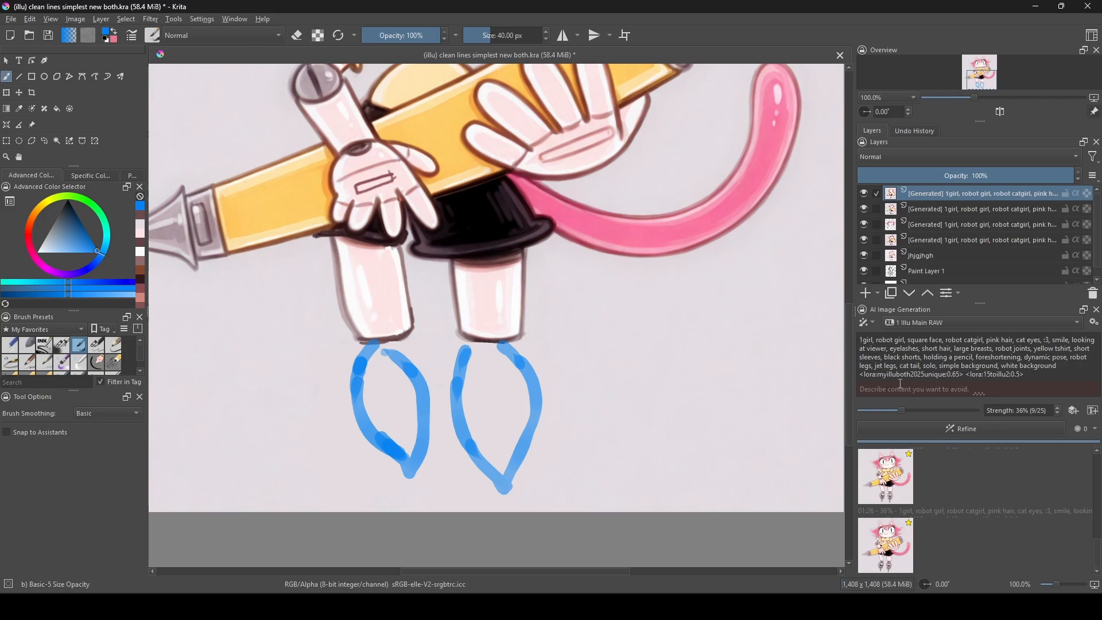
Add "blue flames," to the generation prompt and fill both flame outlines with solid blue.
{"action": "left_click", "coordinate": [899, 366]}
{"action": "type", "text": "blue flames,"}
{"action": "left_click_drag", "start_coordinate": [400, 356], "coordinate": [409, 471]}
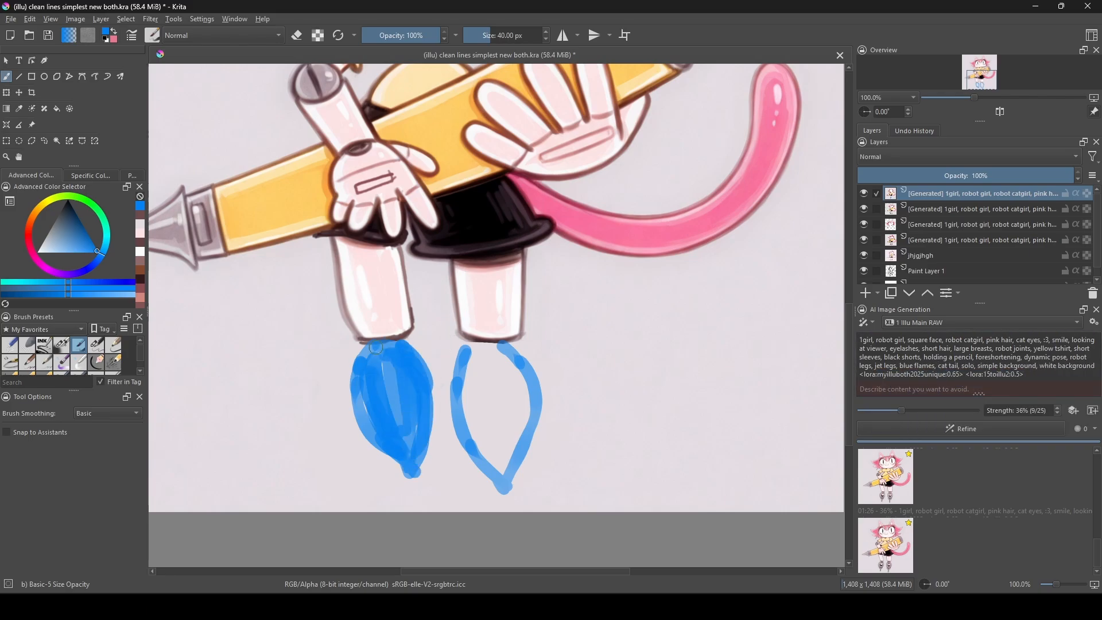
{"action": "mouse_move", "coordinate": [475, 348]}
{"action": "left_mouse_down"}
{"action": "mouse_move", "coordinate": [508, 488]}
{"action": "mouse_move", "coordinate": [502, 454]}
{"action": "left_mouse_up"}
{"action": "left_click_drag", "start_coordinate": [364, 404], "coordinate": [406, 488]}
Paint light blue highlights inside both flames and touch up their edges with a sampled colour.
{"action": "left_click", "coordinate": [60, 244]}
{"action": "left_click_drag", "start_coordinate": [61, 244], "coordinate": [61, 251]}
{"action": "left_click_drag", "start_coordinate": [381, 367], "coordinate": [412, 462]}
{"action": "left_click_drag", "start_coordinate": [484, 362], "coordinate": [504, 459]}
{"action": "left_click", "coordinate": [425, 376], "text": "ctrl"}
{"action": "scroll", "coordinate": [432, 360], "scroll_direction": "down", "scroll_amount": 2}
{"action": "left_click_drag", "start_coordinate": [432, 362], "coordinate": [429, 422]}
Correct the figure's proportions in mirrored view by distorting the layer's corners in perspective, and restore the normal view.
{"action": "key", "text": "m"}
{"action": "key", "text": "m"}
{"action": "key", "text": "m"}
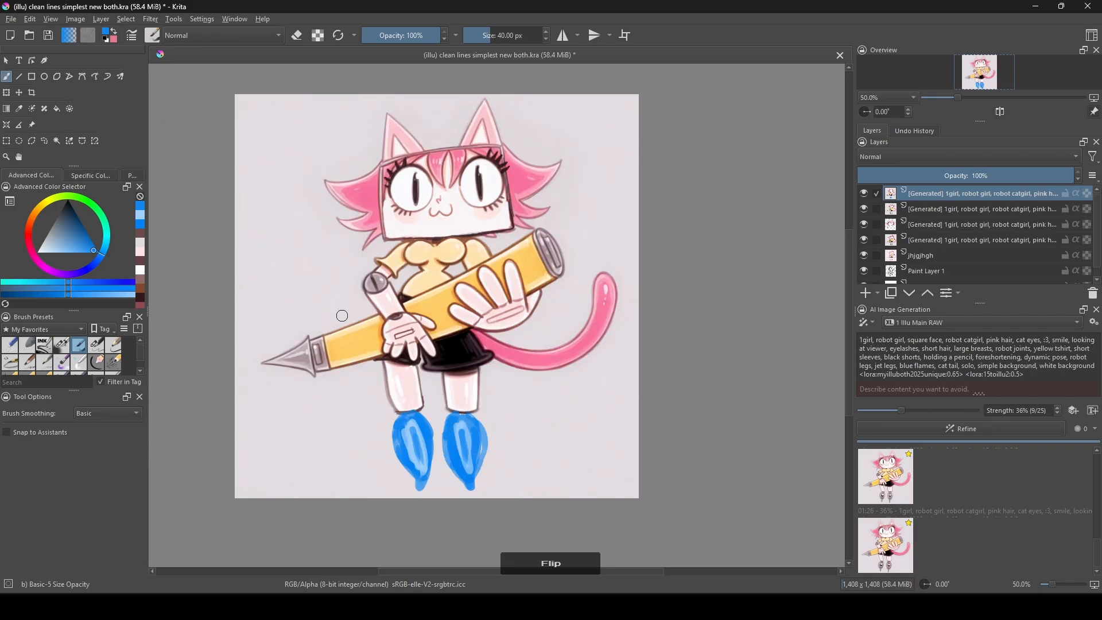
{"action": "key", "text": "ctrl+t"}
{"action": "left_click_drag", "start_coordinate": [758, 94], "coordinate": [774, 76]}
{"action": "left_click_drag", "start_coordinate": [556, 514], "coordinate": [550, 517]}
{"action": "mouse_move", "coordinate": [354, 94]}
{"action": "left_mouse_down"}
{"action": "mouse_move", "coordinate": [334, 90]}
{"action": "mouse_move", "coordinate": [340, 105]}
{"action": "left_mouse_up"}
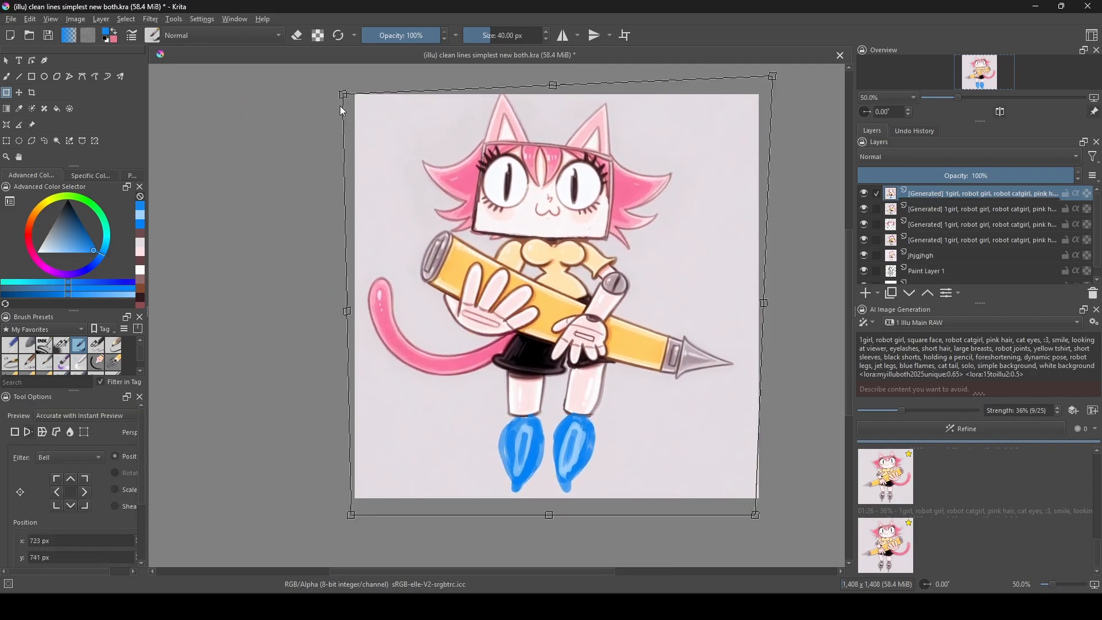
{"action": "key", "text": "Return"}
{"action": "left_click_drag", "start_coordinate": [536, 301], "coordinate": [543, 301]}
{"action": "left_click_drag", "start_coordinate": [367, 101], "coordinate": [433, 111]}
{"action": "key", "text": "Return"}
{"action": "left_click", "coordinate": [1000, 112]}
Refine the image at 40% strength and again at 52%, applying both results as new layers.
{"action": "left_click", "coordinate": [408, 200]}
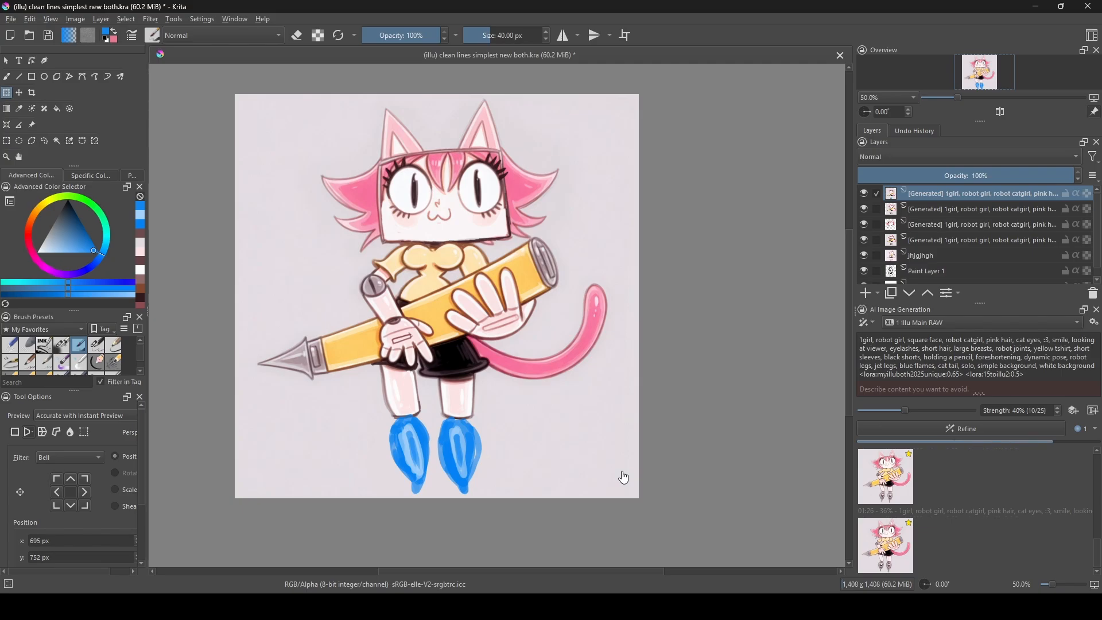
{"action": "left_click", "coordinate": [889, 568]}
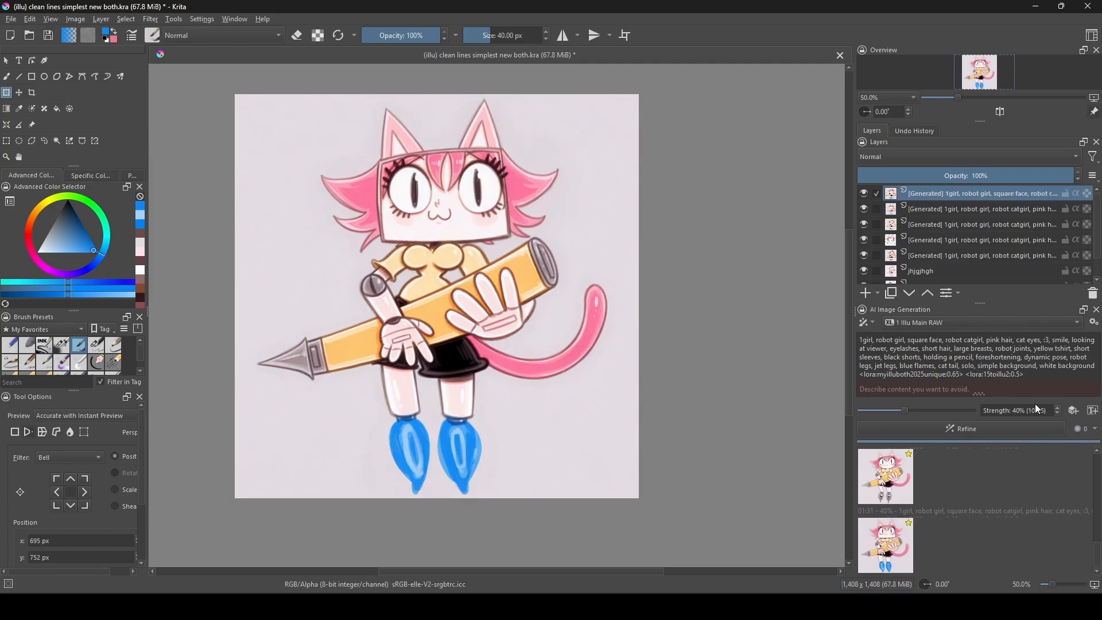
{"action": "left_click", "coordinate": [1035, 428]}
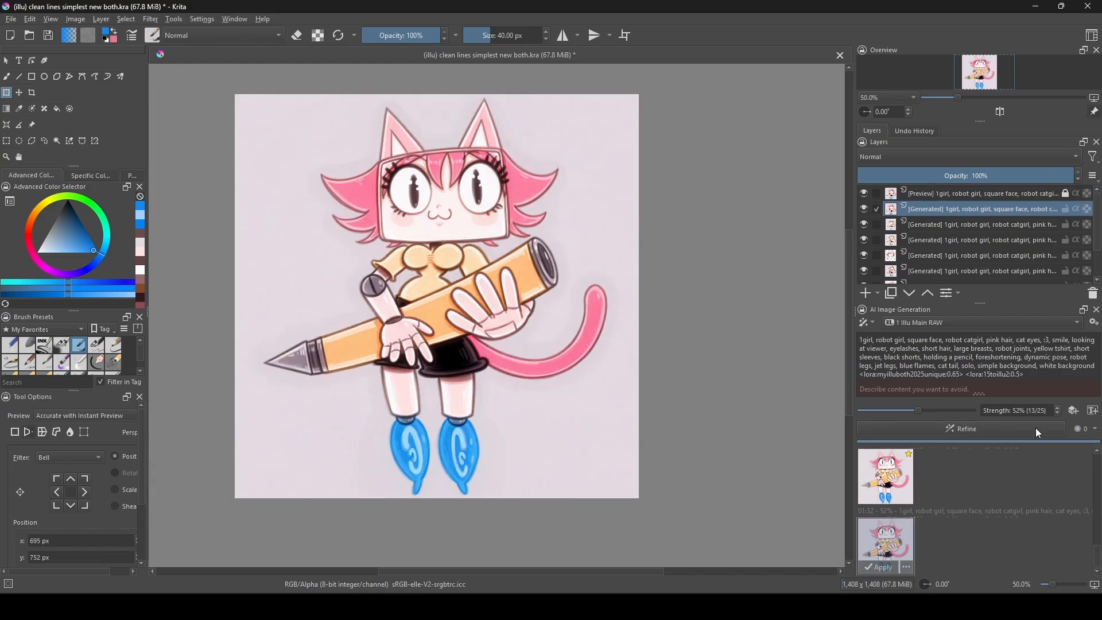
{"action": "left_click", "coordinate": [864, 192]}
{"action": "scroll", "coordinate": [417, 179], "scroll_direction": "up", "scroll_amount": 2}
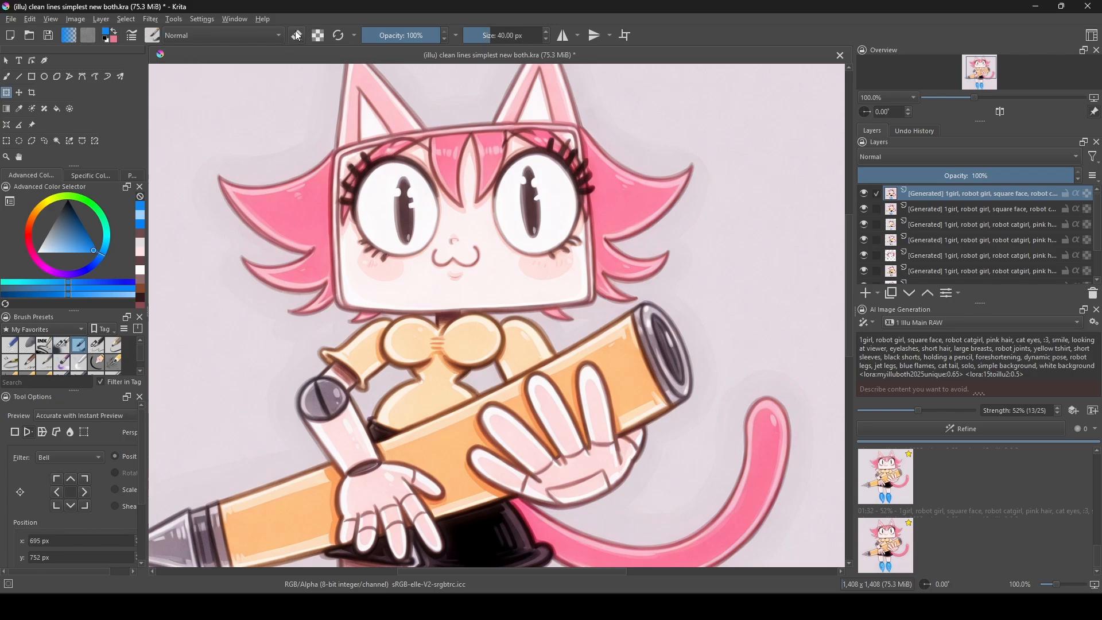
Erase the newly generated pupils with the 40 px brush in eraser mode to reveal the layer beneath.
{"action": "left_click", "coordinate": [6, 78]}
{"action": "scroll", "coordinate": [531, 193], "scroll_direction": "down", "scroll_amount": 1}
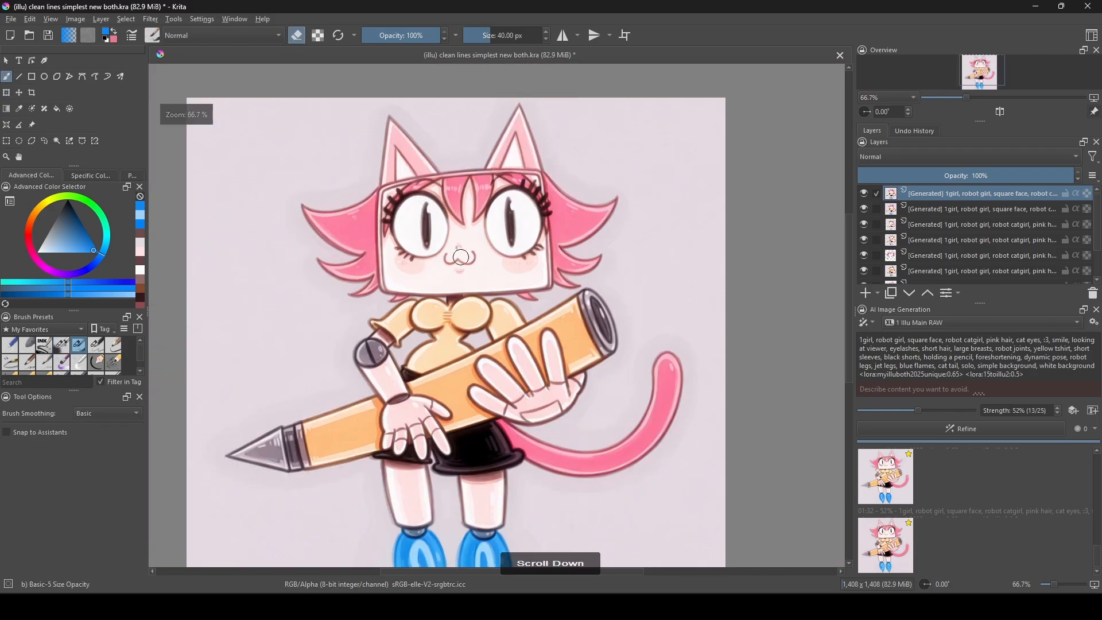
{"action": "scroll", "coordinate": [437, 307], "scroll_direction": "down", "scroll_amount": 1}
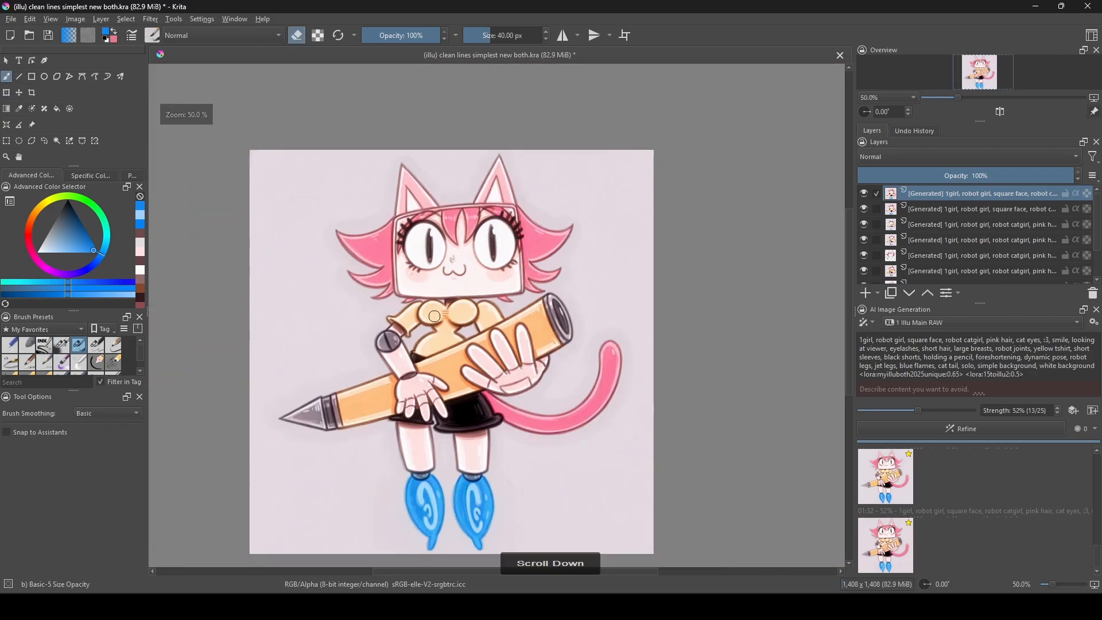
{"action": "scroll", "coordinate": [435, 201], "scroll_direction": "up", "scroll_amount": 2}
{"action": "mouse_move", "coordinate": [437, 330]}
{"action": "left_mouse_down"}
{"action": "mouse_move", "coordinate": [435, 201]}
{"action": "mouse_move", "coordinate": [425, 261]}
{"action": "mouse_move", "coordinate": [439, 378]}
{"action": "left_mouse_up"}
{"action": "scroll", "coordinate": [439, 201], "scroll_direction": "down", "scroll_amount": 1}
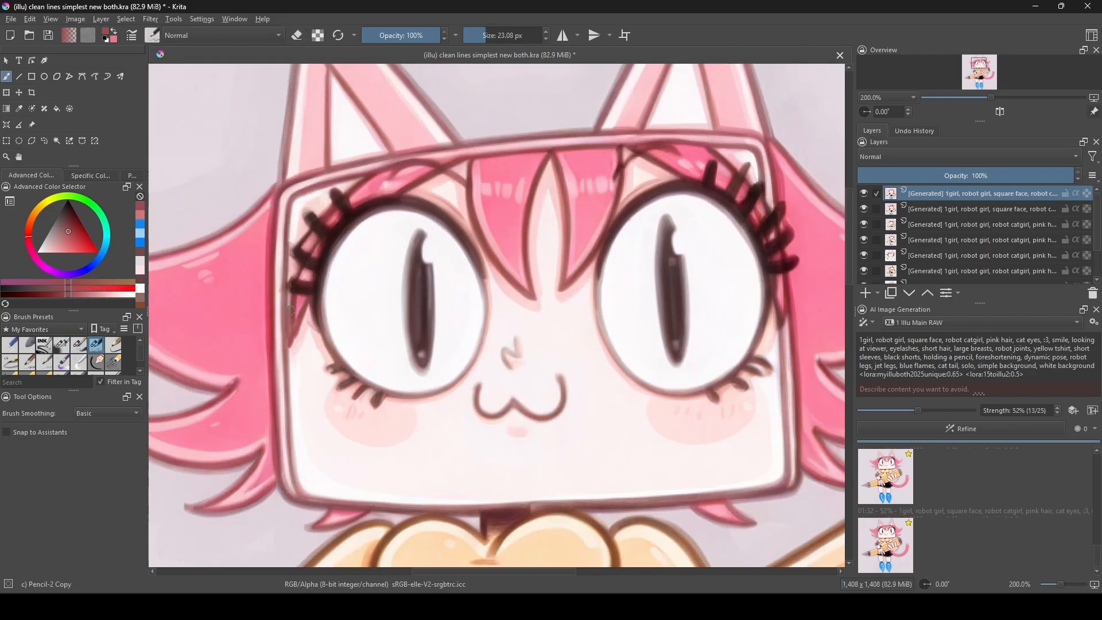
Fill the upper corners of the face around the lashes with sampled hair pinks using the 23.08 px Pencil-2 Copy brush.
{"action": "left_click_drag", "start_coordinate": [292, 297], "coordinate": [292, 325]}
{"action": "left_click_drag", "start_coordinate": [291, 276], "coordinate": [305, 263]}
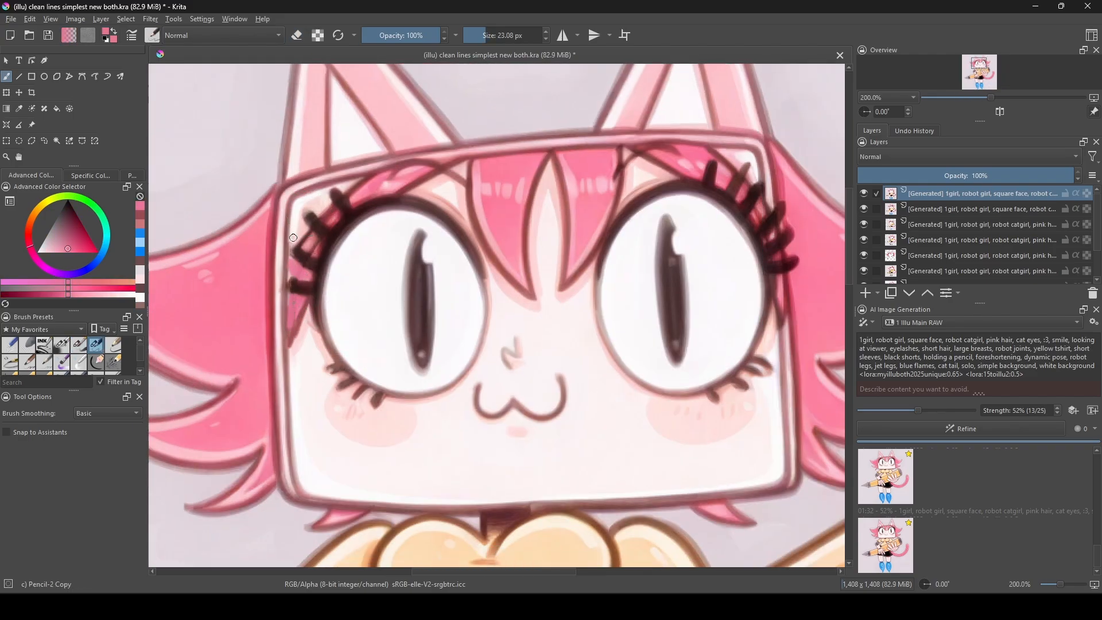
{"action": "left_click_drag", "start_coordinate": [353, 184], "coordinate": [375, 178]}
{"action": "key", "text": "m"}
{"action": "mouse_move", "coordinate": [232, 188]}
{"action": "left_mouse_down"}
{"action": "mouse_move", "coordinate": [319, 216]}
{"action": "mouse_move", "coordinate": [278, 249]}
{"action": "left_mouse_up"}
{"action": "left_click_drag", "start_coordinate": [321, 216], "coordinate": [280, 282]}
{"action": "left_click_drag", "start_coordinate": [280, 281], "coordinate": [286, 232]}
{"action": "left_click", "coordinate": [285, 205], "text": "alt"}
{"action": "left_click", "coordinate": [294, 217], "text": "alt"}
{"action": "left_click_drag", "start_coordinate": [303, 318], "coordinate": [280, 338]}
{"action": "left_click", "coordinate": [325, 184], "text": "alt"}
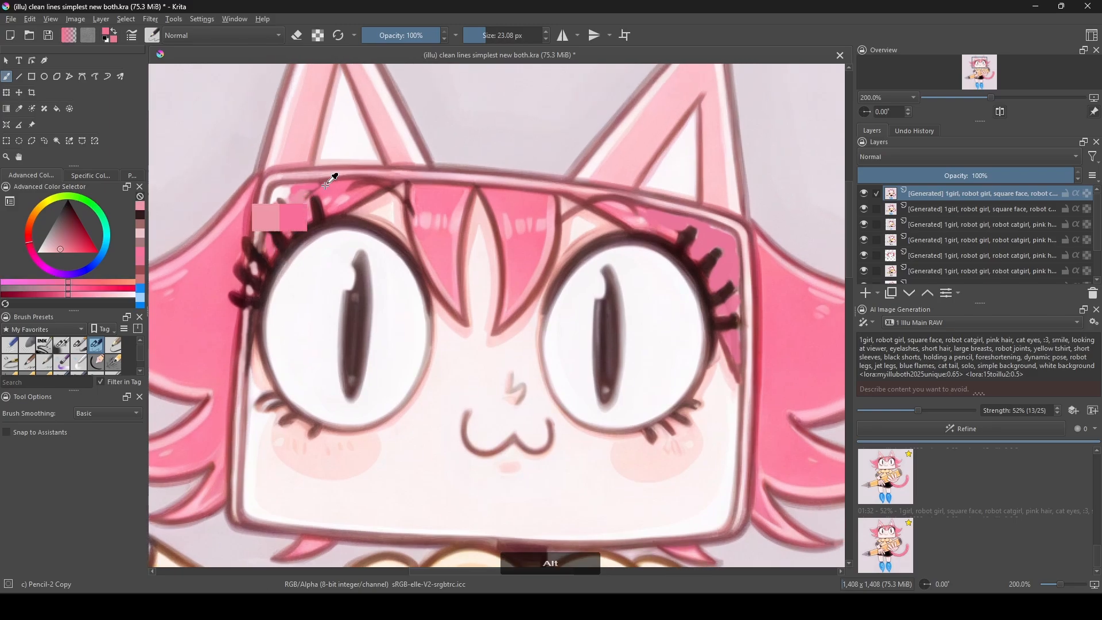
{"action": "left_click_drag", "start_coordinate": [309, 188], "coordinate": [295, 201]}
Redraw the upper eyelashes of both eyes over the pink hair with a sampled dark colour.
{"action": "left_click", "coordinate": [288, 220], "text": "alt"}
{"action": "left_click_drag", "start_coordinate": [238, 269], "coordinate": [258, 289]}
{"action": "left_click_drag", "start_coordinate": [234, 297], "coordinate": [258, 305]}
{"action": "key", "text": "m"}
{"action": "left_click_drag", "start_coordinate": [272, 249], "coordinate": [288, 275]}
{"action": "left_click_drag", "start_coordinate": [257, 282], "coordinate": [280, 298]}
{"action": "left_click_drag", "start_coordinate": [255, 319], "coordinate": [277, 323]}
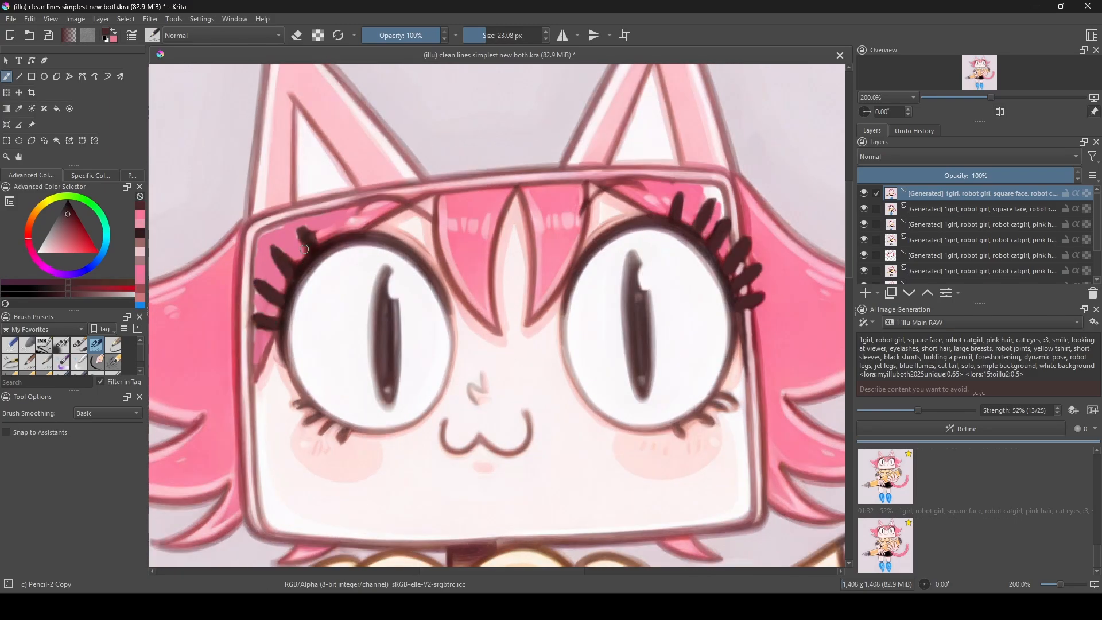
Touch up the hair strand edges around the eyes with sampled colours, checking the face in mirrored view.
{"action": "left_click_drag", "start_coordinate": [360, 208], "coordinate": [362, 231]}
{"action": "left_click", "coordinate": [349, 237], "text": "alt"}
{"action": "mouse_move", "coordinate": [286, 401]}
{"action": "left_mouse_down"}
{"action": "mouse_move", "coordinate": [297, 333]}
{"action": "mouse_move", "coordinate": [334, 364]}
{"action": "mouse_move", "coordinate": [290, 350]}
{"action": "left_mouse_up"}
{"action": "key", "text": "m"}
{"action": "scroll", "coordinate": [336, 344], "scroll_direction": "down", "scroll_amount": 1}
{"action": "key", "text": "m"}
{"action": "scroll", "coordinate": [648, 230], "scroll_direction": "up", "scroll_amount": 2}
{"action": "left_click", "coordinate": [640, 246], "text": "alt"}
{"action": "scroll", "coordinate": [254, 270], "scroll_direction": "down", "scroll_amount": 3}
{"action": "scroll", "coordinate": [256, 270], "scroll_direction": "down", "scroll_amount": 2}
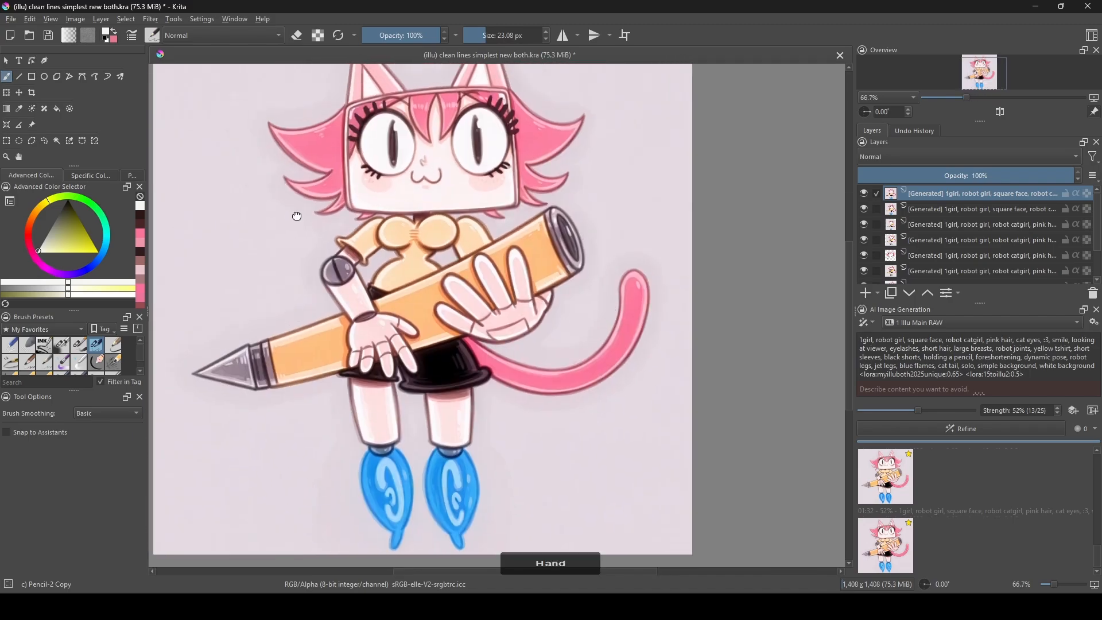
{"action": "left_click", "coordinate": [75, 19]}
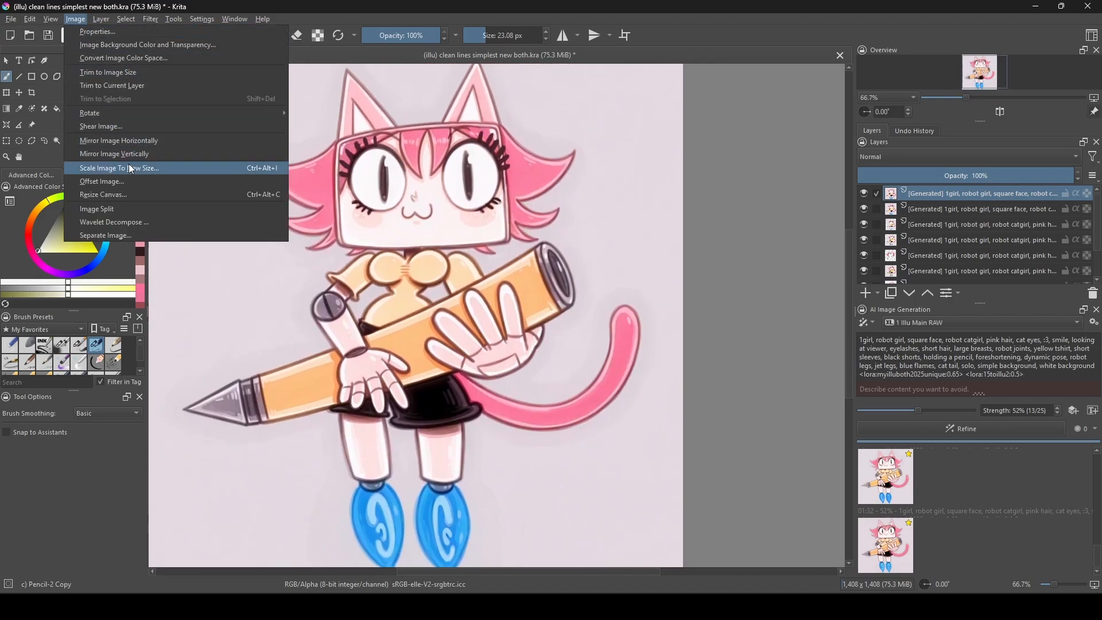
{"action": "left_click", "coordinate": [365, 206]}
{"action": "left_click_drag", "start_coordinate": [340, 206], "coordinate": [373, 256]}
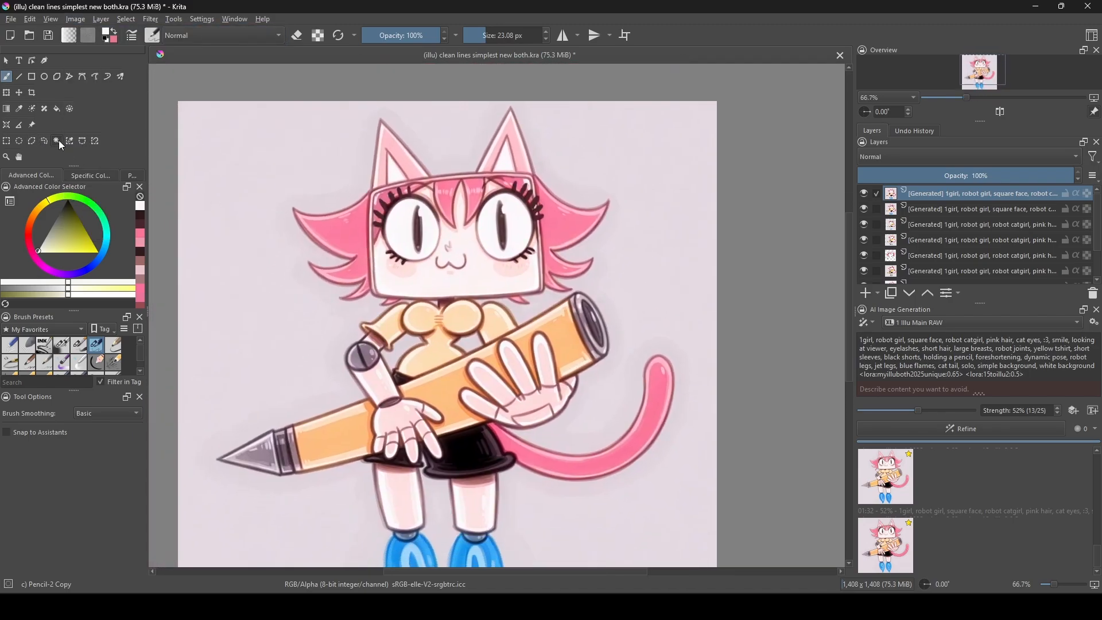
Select the background and the gaps between the arms and body as one contiguous selection with threshold 10.
{"action": "left_click", "coordinate": [59, 143]}
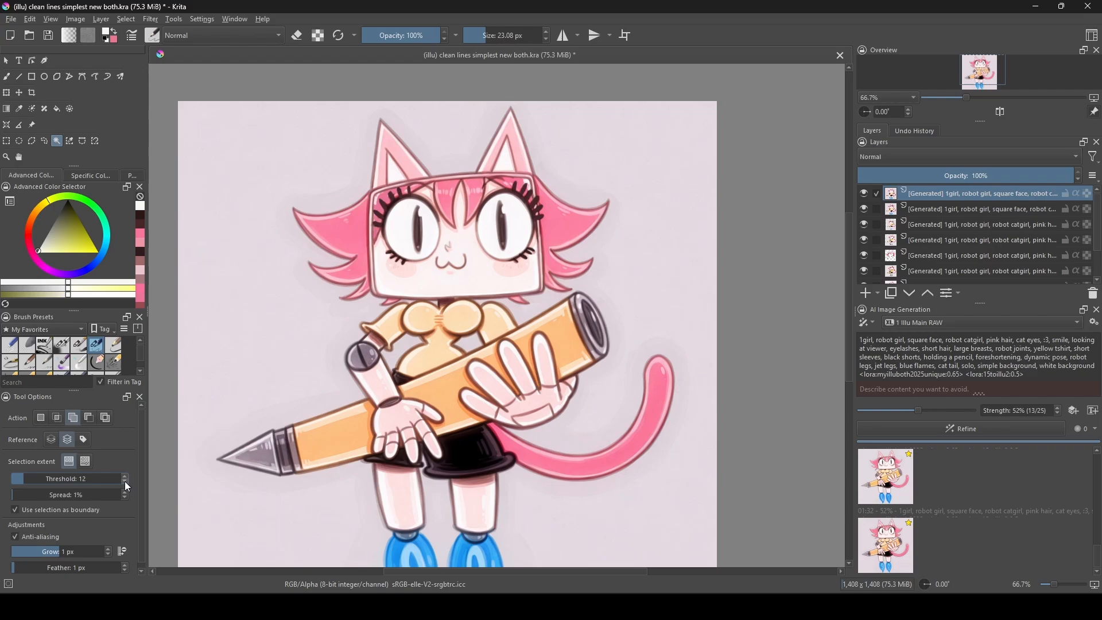
{"action": "left_click", "coordinate": [218, 372]}
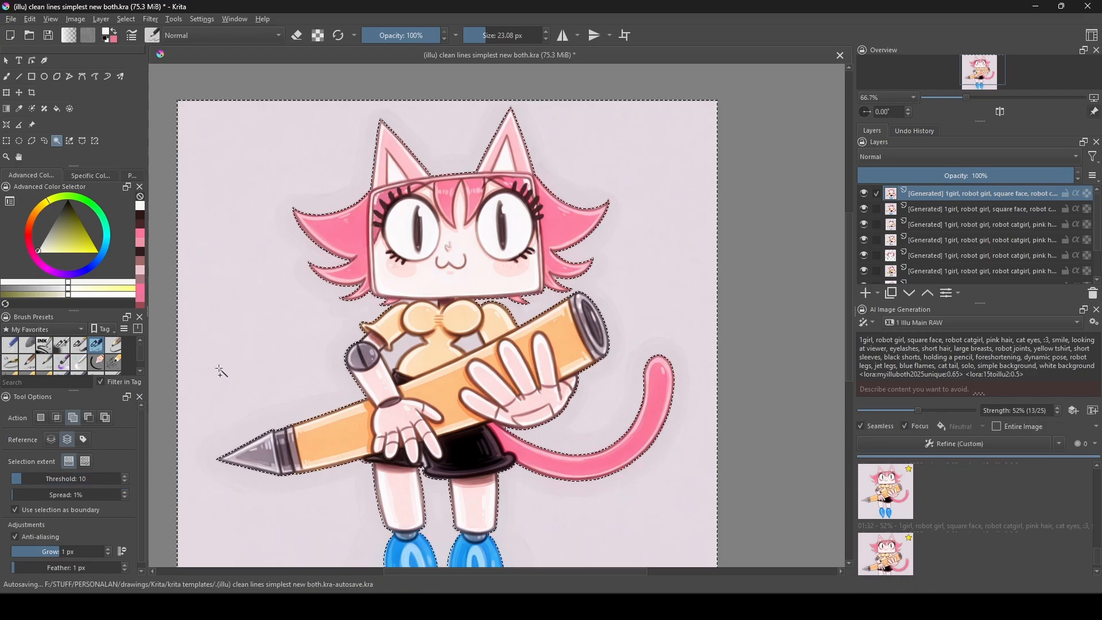
{"action": "left_click", "coordinate": [400, 350]}
{"action": "left_click", "coordinate": [467, 343]}
{"action": "left_click_drag", "start_coordinate": [428, 434], "coordinate": [410, 277]}
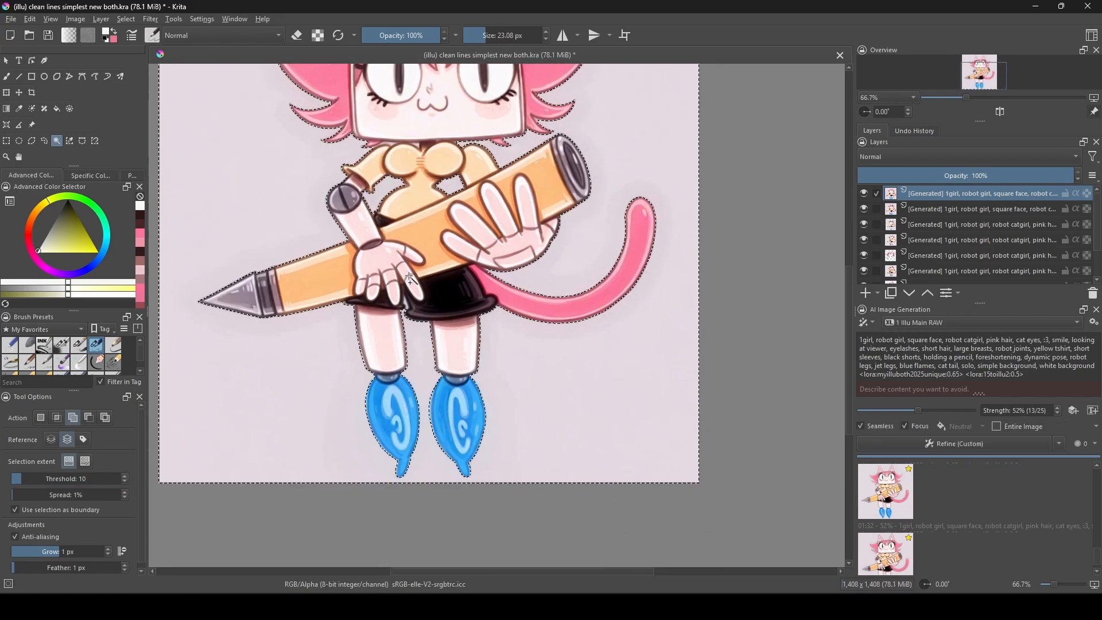
Fill the selected background with one sampled pale colour on a new paint layer and clear the selection.
{"action": "left_click_drag", "start_coordinate": [398, 209], "coordinate": [371, 288]}
{"action": "left_click_drag", "start_coordinate": [402, 226], "coordinate": [399, 296]}
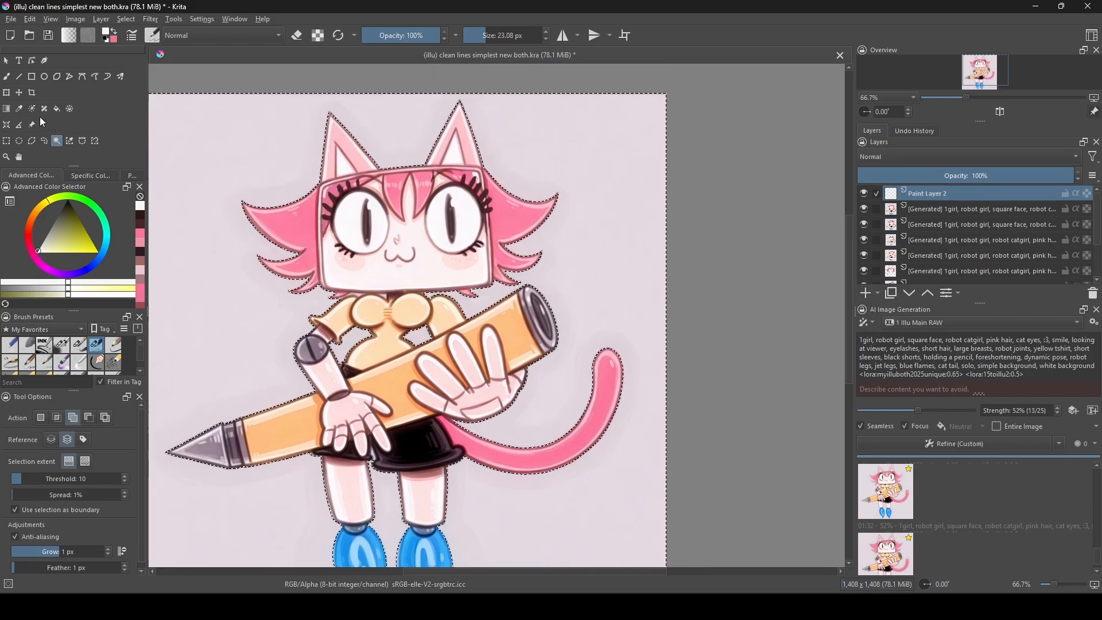
{"action": "key", "text": "b"}
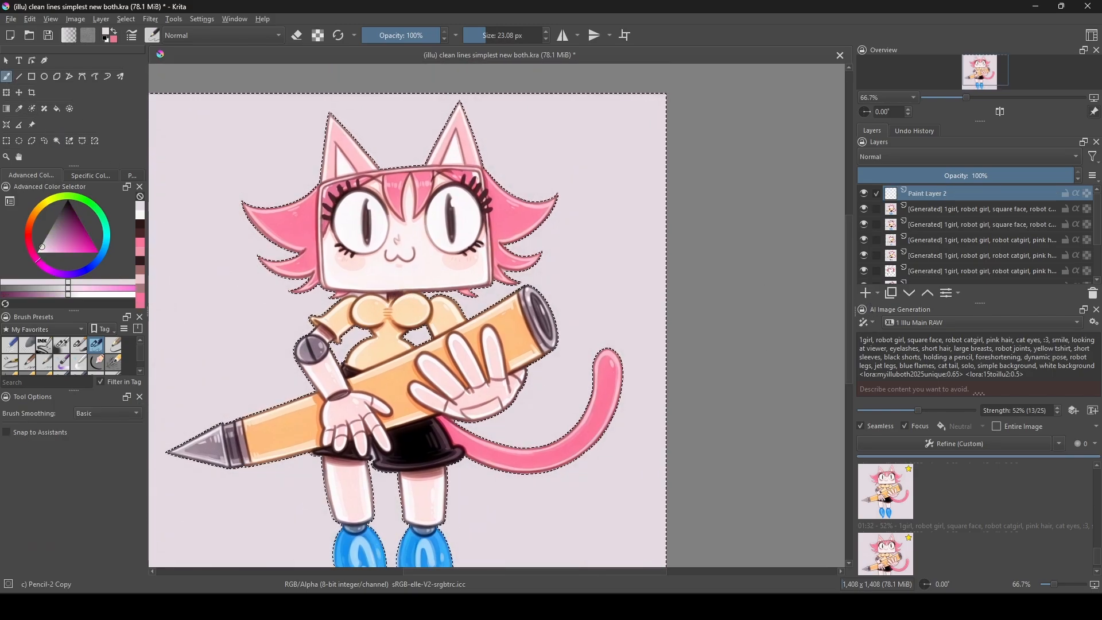
{"action": "key", "text": "ctrl+shift+a"}
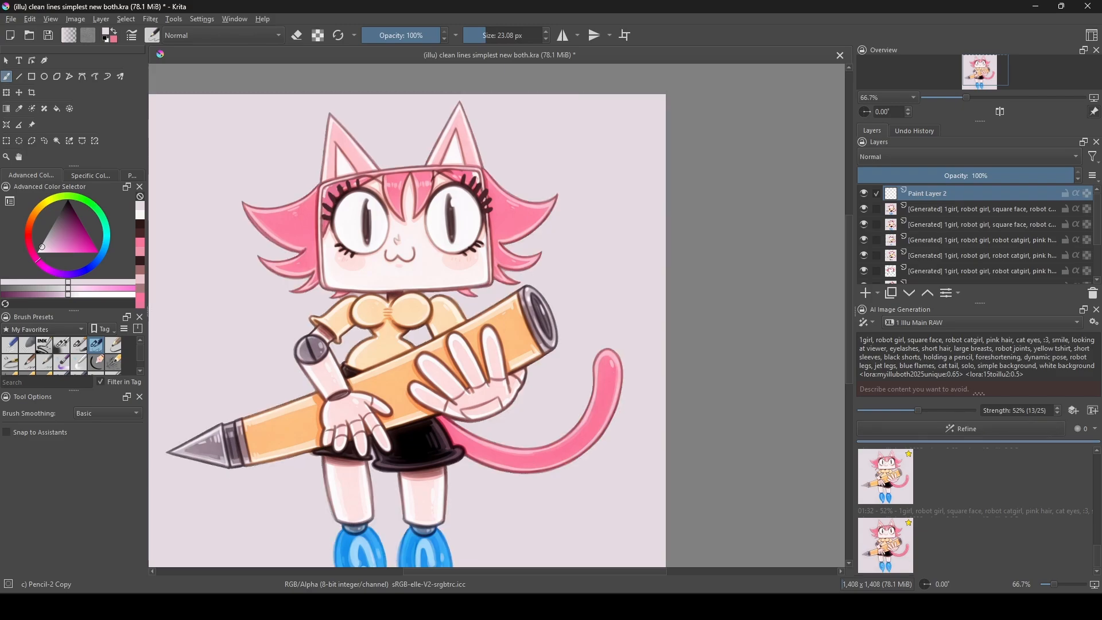
Scale the image up to 2048 x 2048 pixels.
{"action": "left_click", "coordinate": [75, 19]}
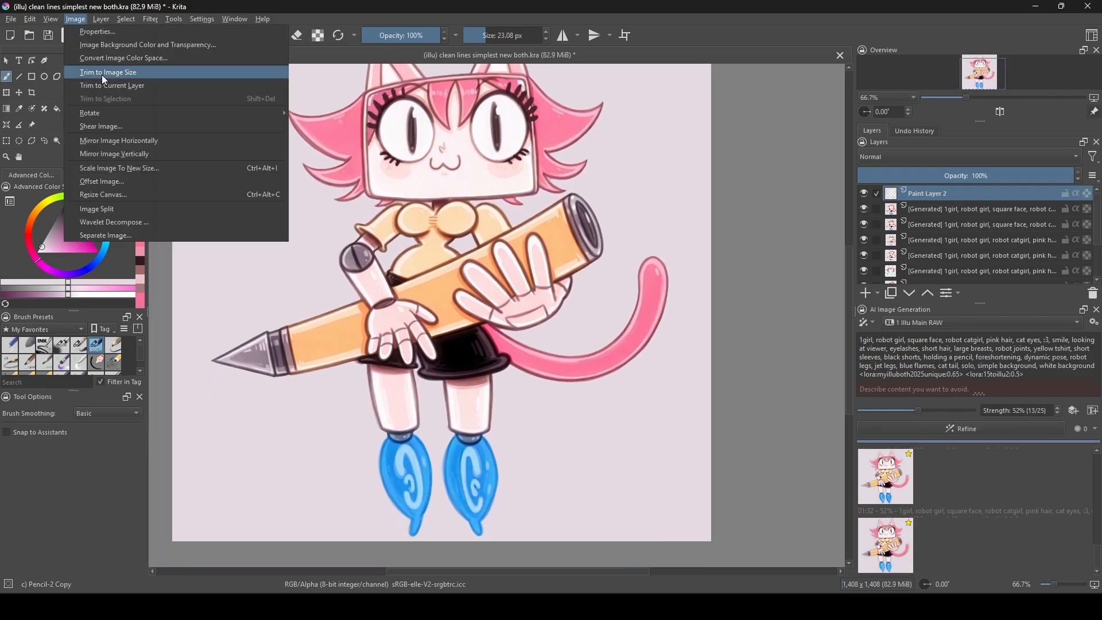
{"action": "left_click", "coordinate": [158, 167]}
{"action": "type", "text": "2048"}
{"action": "key", "text": "Return"}
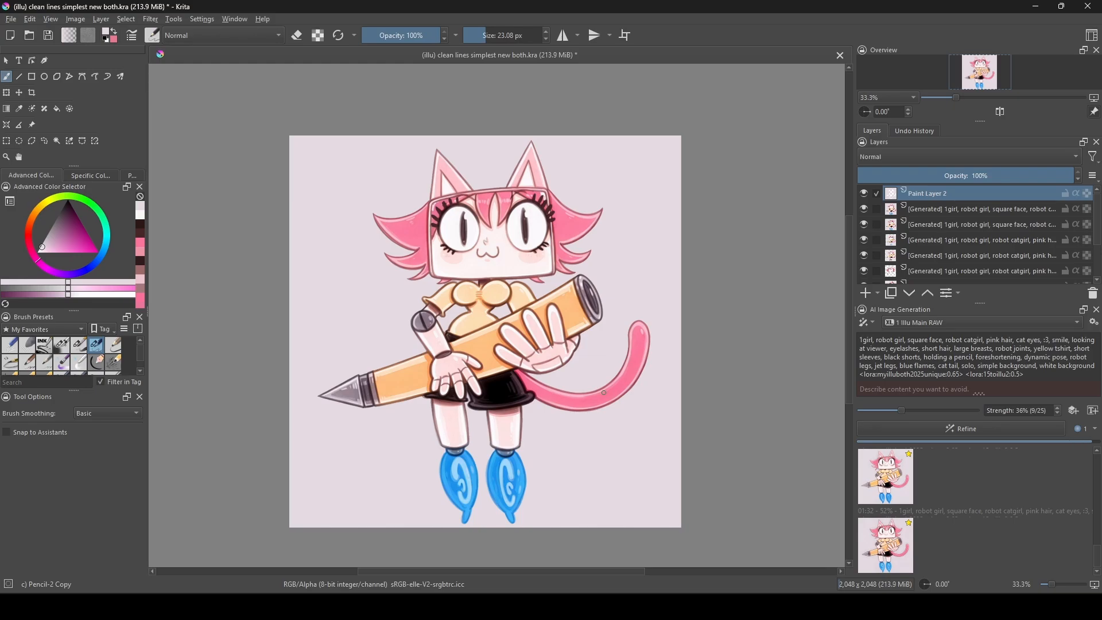
Refine the enlarged image at 36% strength and again at 32%, and switch the style to 2 Illu Small Changes RAW.
{"action": "scroll", "coordinate": [508, 330], "scroll_direction": "up", "scroll_amount": 1}
{"action": "left_click", "coordinate": [1056, 414]}
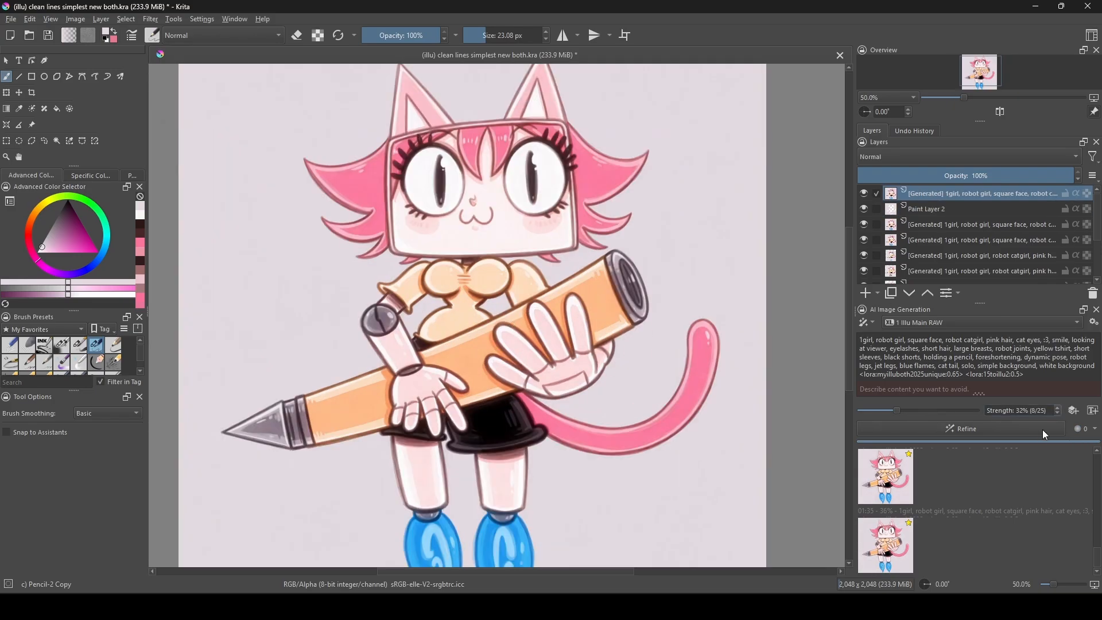
{"action": "left_click", "coordinate": [1043, 431]}
{"action": "left_click_drag", "start_coordinate": [730, 390], "coordinate": [669, 352]}
{"action": "scroll", "coordinate": [714, 349], "scroll_direction": "down", "scroll_amount": 1}
{"action": "scroll", "coordinate": [474, 216], "scroll_direction": "up", "scroll_amount": 1}
{"action": "scroll", "coordinate": [939, 323], "scroll_direction": "down", "scroll_amount": 1}
{"action": "scroll", "coordinate": [521, 372], "scroll_direction": "up", "scroll_amount": 2}
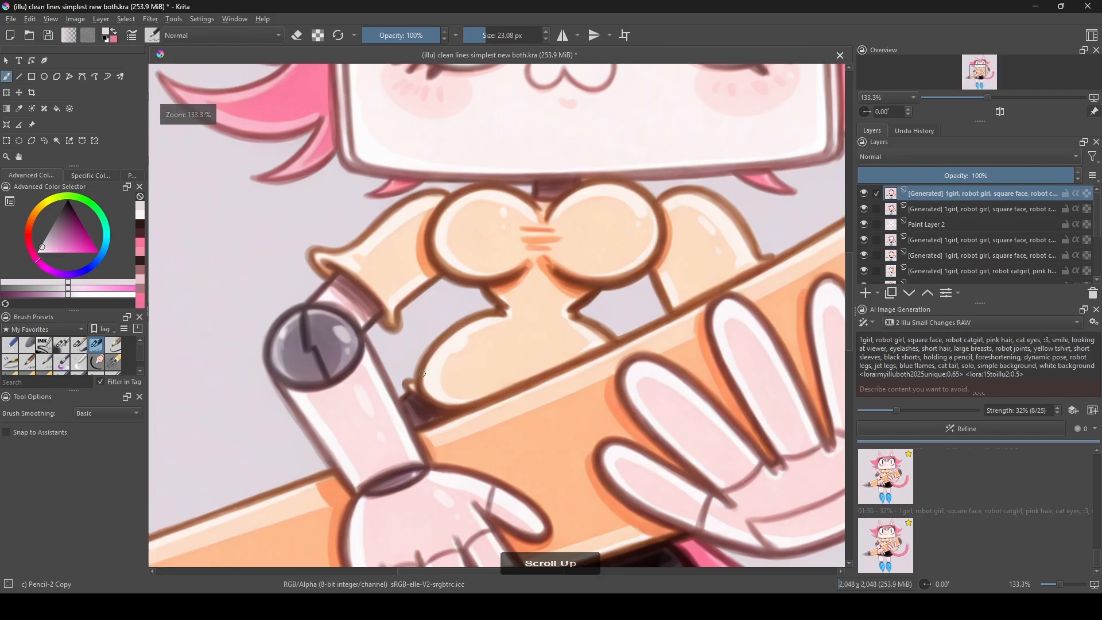
Touch up the waist edge above the giant pencil with a sampled colour.
{"action": "scroll", "coordinate": [387, 343], "scroll_direction": "up", "scroll_amount": 4}
{"action": "left_click", "coordinate": [400, 378], "text": "alt"}
{"action": "scroll", "coordinate": [405, 350], "scroll_direction": "down", "scroll_amount": 3}
Paint over the filled nose with sampled face colour and redraw it as a simple line.
{"action": "left_click_drag", "start_coordinate": [493, 132], "coordinate": [343, 463]}
{"action": "scroll", "coordinate": [396, 356], "scroll_direction": "up", "scroll_amount": 1}
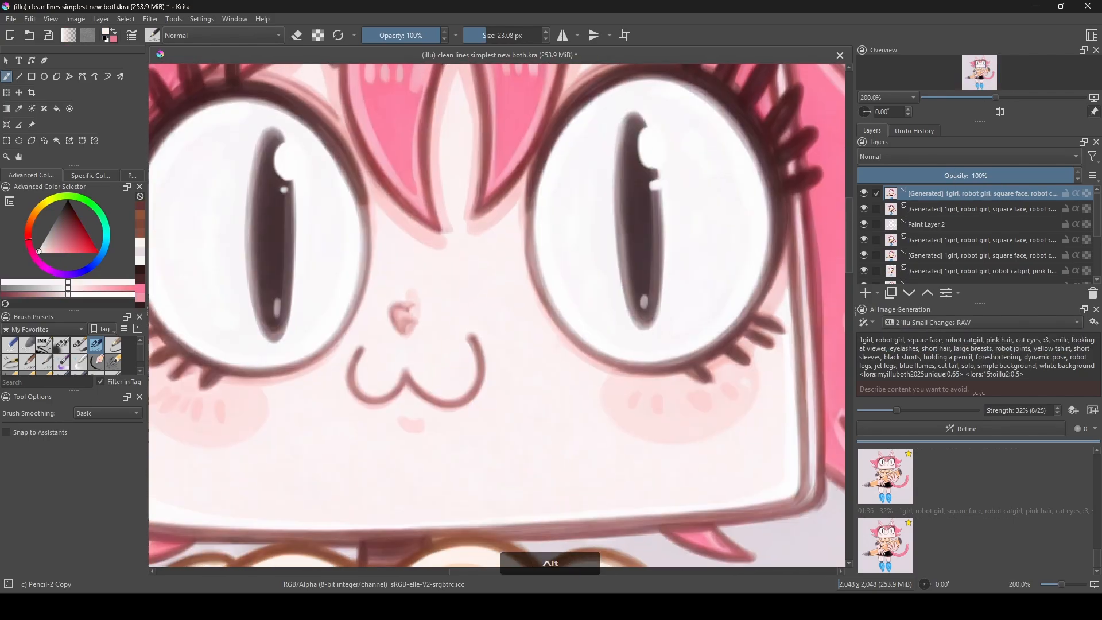
{"action": "left_click", "coordinate": [396, 324], "text": "ctrl"}
{"action": "left_click", "coordinate": [414, 327], "text": "ctrl"}
{"action": "left_click_drag", "start_coordinate": [405, 294], "coordinate": [414, 322]}
Redraw the upper eyelashes and the dark hair edge beside one eye with sampled colours.
{"action": "left_click_drag", "start_coordinate": [321, 144], "coordinate": [499, 369]}
{"action": "left_click", "coordinate": [362, 293], "text": "ctrl"}
{"action": "mouse_move", "coordinate": [331, 331]}
{"action": "left_mouse_down"}
{"action": "mouse_move", "coordinate": [320, 352]}
{"action": "mouse_move", "coordinate": [396, 268]}
{"action": "left_mouse_up"}
{"action": "left_click_drag", "start_coordinate": [308, 366], "coordinate": [284, 446]}
{"action": "left_click_drag", "start_coordinate": [369, 246], "coordinate": [314, 291]}
{"action": "left_click", "coordinate": [274, 260], "text": "ctrl"}
{"action": "left_click", "coordinate": [330, 276], "text": "ctrl"}
Darken the lower eyelashes of one eye and touch up the cheek blush with sampled pinks.
{"action": "left_click_drag", "start_coordinate": [428, 315], "coordinate": [407, 142]}
{"action": "left_click_drag", "start_coordinate": [265, 343], "coordinate": [289, 338]}
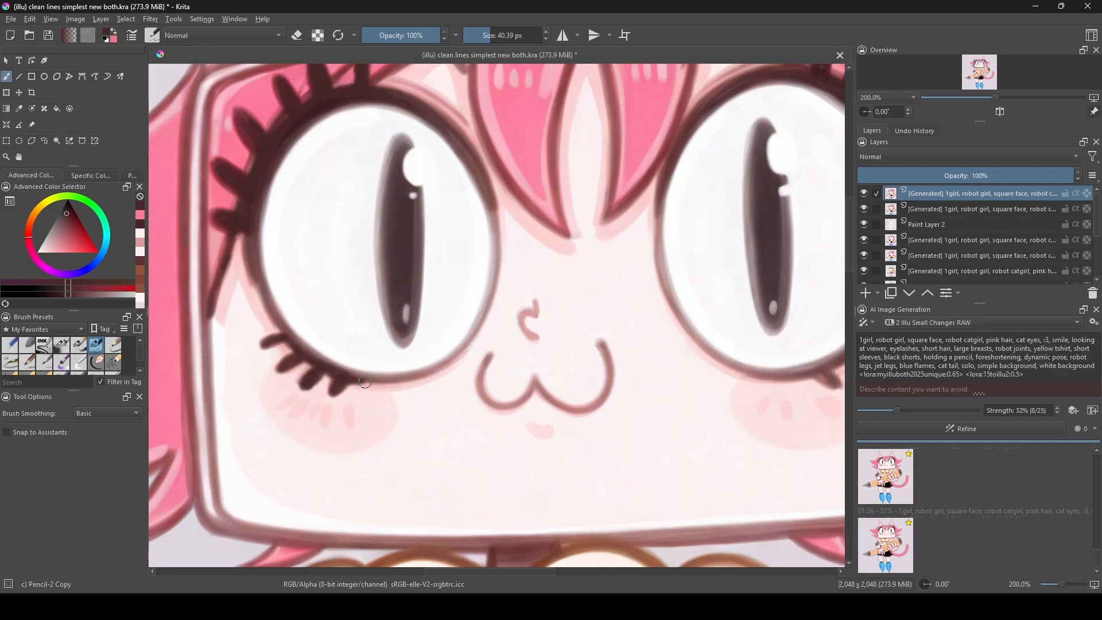
{"action": "left_click_drag", "start_coordinate": [365, 382], "coordinate": [420, 330]}
{"action": "left_click", "coordinate": [348, 368], "text": "ctrl"}
{"action": "left_click", "coordinate": [381, 364], "text": "ctrl"}
{"action": "left_click_drag", "start_coordinate": [358, 358], "coordinate": [362, 373]}
Add small white highlights to both pupils with the white sampled from the existing eye highlight.
{"action": "left_click_drag", "start_coordinate": [740, 348], "coordinate": [436, 364]}
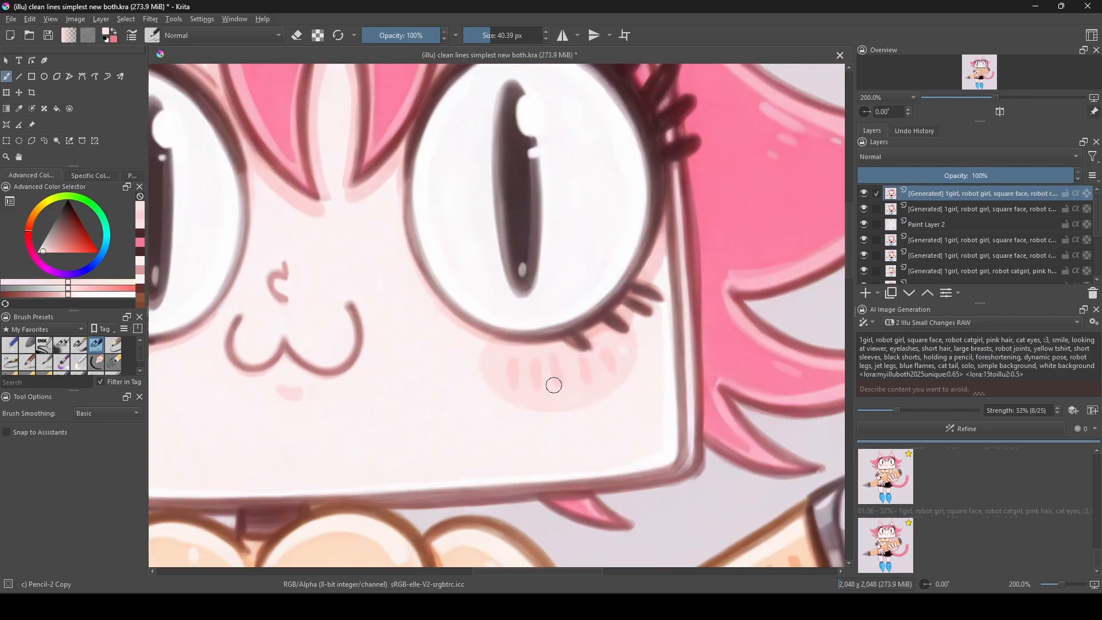
{"action": "left_click_drag", "start_coordinate": [553, 385], "coordinate": [718, 454]}
{"action": "left_click", "coordinate": [329, 197], "text": "ctrl"}
{"action": "left_click_drag", "start_coordinate": [327, 228], "coordinate": [326, 243]}
{"action": "left_click_drag", "start_coordinate": [695, 221], "coordinate": [693, 230]}
{"action": "scroll", "coordinate": [479, 332], "scroll_direction": "down", "scroll_amount": 3}
Draw short blue accent strokes on the outer sides of both flames with a sampled flame blue.
{"action": "left_click_drag", "start_coordinate": [373, 462], "coordinate": [411, 139]}
{"action": "left_click_drag", "start_coordinate": [406, 277], "coordinate": [392, 208]}
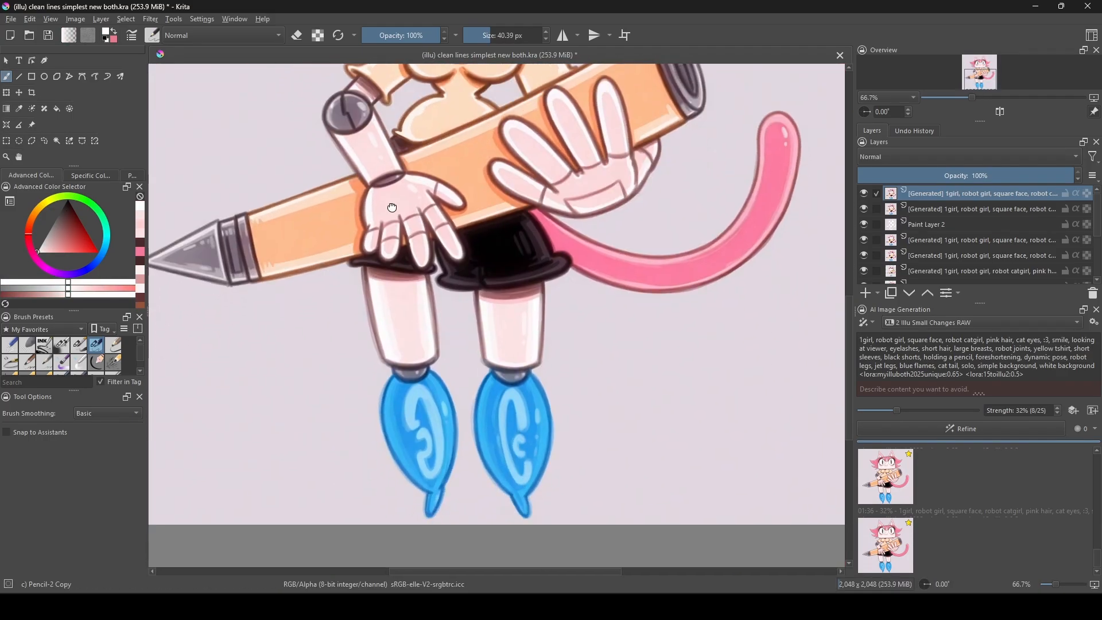
{"action": "scroll", "coordinate": [373, 402], "scroll_direction": "up", "scroll_amount": 2}
{"action": "left_click", "coordinate": [457, 321], "text": "ctrl"}
{"action": "left_click_drag", "start_coordinate": [382, 299], "coordinate": [406, 305]}
{"action": "left_click_drag", "start_coordinate": [395, 365], "coordinate": [417, 354]}
{"action": "left_click_drag", "start_coordinate": [631, 321], "coordinate": [485, 360]}
{"action": "left_click_drag", "start_coordinate": [656, 313], "coordinate": [635, 328]}
{"action": "scroll", "coordinate": [483, 436], "scroll_direction": "down", "scroll_amount": 4}
{"action": "scroll", "coordinate": [376, 336], "scroll_direction": "up", "scroll_amount": 1}
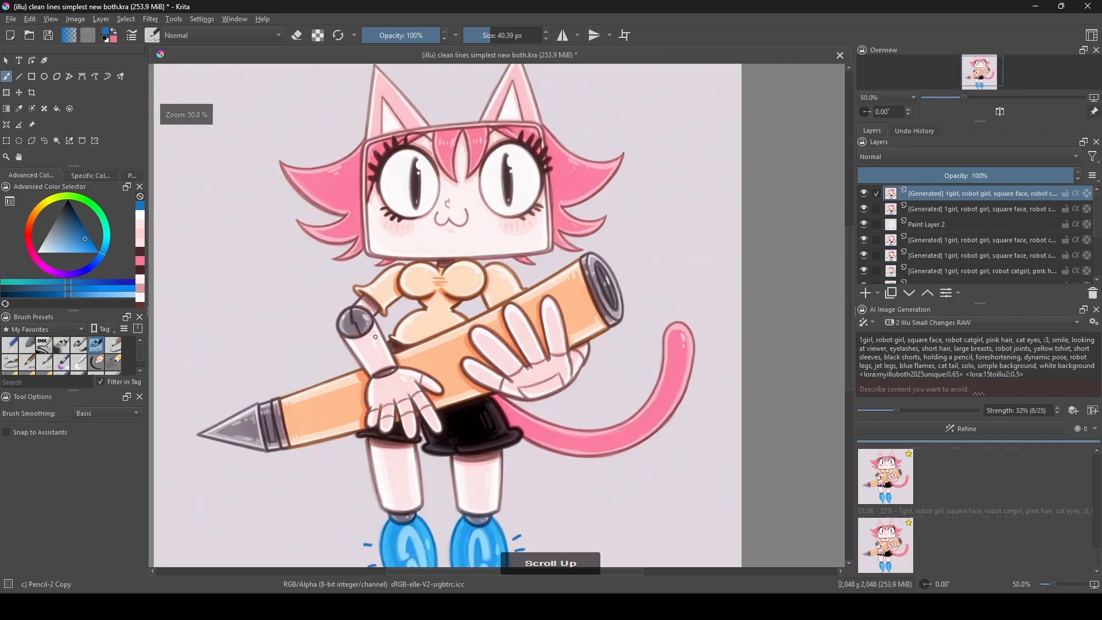
Add short detail strokes to the larger hand holding the pencil with sampled skin and outline pinks.
{"action": "left_click_drag", "start_coordinate": [422, 127], "coordinate": [414, 175]}
{"action": "scroll", "coordinate": [416, 174], "scroll_direction": "up", "scroll_amount": 3}
{"action": "left_click", "coordinate": [648, 138], "text": "ctrl"}
{"action": "left_click_drag", "start_coordinate": [691, 113], "coordinate": [701, 138]}
{"action": "left_click", "coordinate": [516, 302], "text": "ctrl"}
{"action": "left_click_drag", "start_coordinate": [530, 226], "coordinate": [532, 243]}
{"action": "scroll", "coordinate": [523, 330], "scroll_direction": "down", "scroll_amount": 3}
{"action": "left_click_drag", "start_coordinate": [523, 331], "coordinate": [513, 157]}
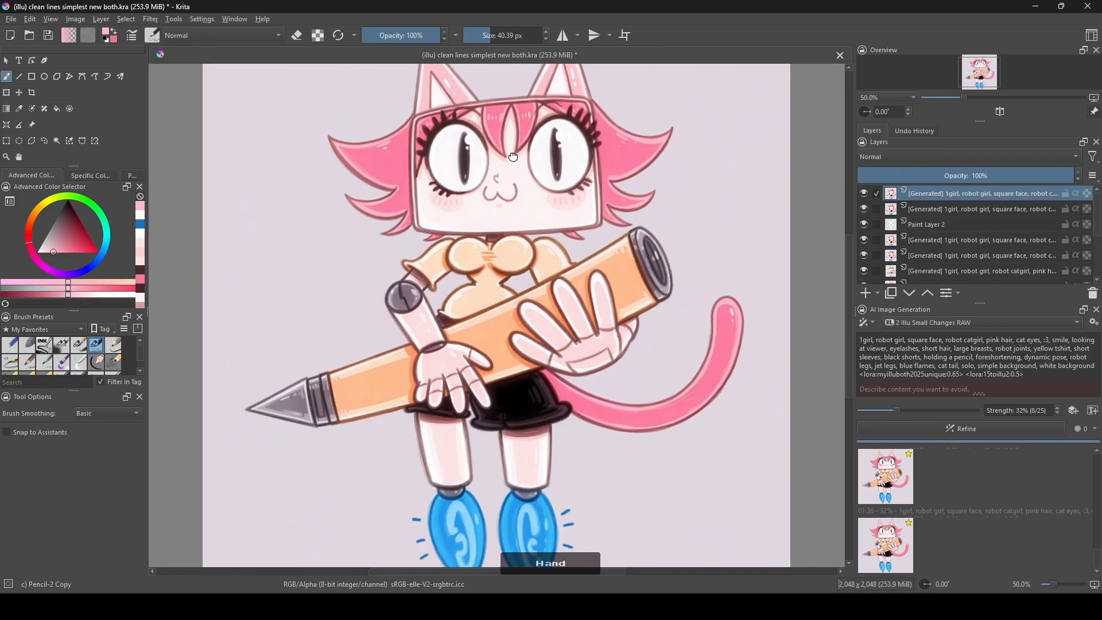
Draw a small rectangular panel on the back of the smaller hand with a sampled outline colour.
{"action": "scroll", "coordinate": [579, 373], "scroll_direction": "up", "scroll_amount": 3}
{"action": "left_click", "coordinate": [278, 322], "text": "ctrl"}
{"action": "left_click_drag", "start_coordinate": [278, 322], "coordinate": [349, 304]}
{"action": "mouse_move", "coordinate": [262, 338]}
{"action": "left_mouse_down"}
{"action": "mouse_move", "coordinate": [329, 344]}
{"action": "mouse_move", "coordinate": [342, 373]}
{"action": "left_mouse_up"}
{"action": "left_click", "coordinate": [326, 272], "text": "ctrl"}
{"action": "scroll", "coordinate": [192, 254], "scroll_direction": "down", "scroll_amount": 2}
{"action": "left_click_drag", "start_coordinate": [192, 253], "coordinate": [379, 218]}
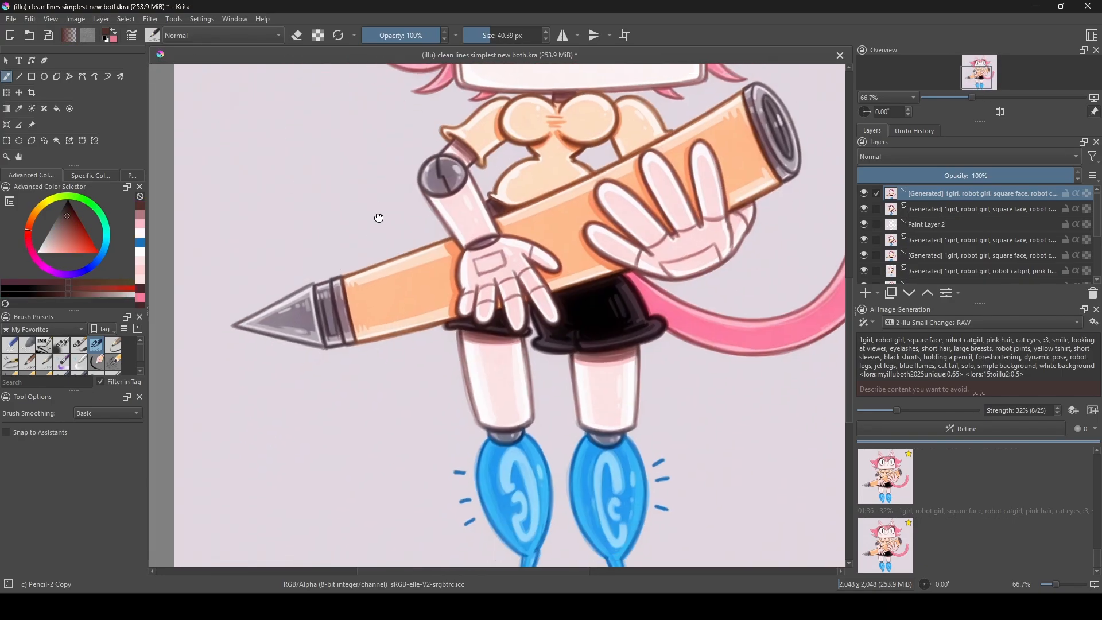
Touch up the dark edges of the black shorts below the hand with sampled dark colours.
{"action": "scroll", "coordinate": [325, 318], "scroll_direction": "up", "scroll_amount": 3}
{"action": "left_click", "coordinate": [367, 322], "text": "ctrl"}
{"action": "left_click", "coordinate": [330, 344], "text": "ctrl"}
{"action": "left_click_drag", "start_coordinate": [330, 344], "coordinate": [347, 361]}
{"action": "scroll", "coordinate": [347, 361], "scroll_direction": "down", "scroll_amount": 4}
{"action": "scroll", "coordinate": [497, 342], "scroll_direction": "up", "scroll_amount": 3}
{"action": "left_click", "coordinate": [485, 392], "text": "ctrl"}
{"action": "left_click_drag", "start_coordinate": [488, 395], "coordinate": [474, 403]}
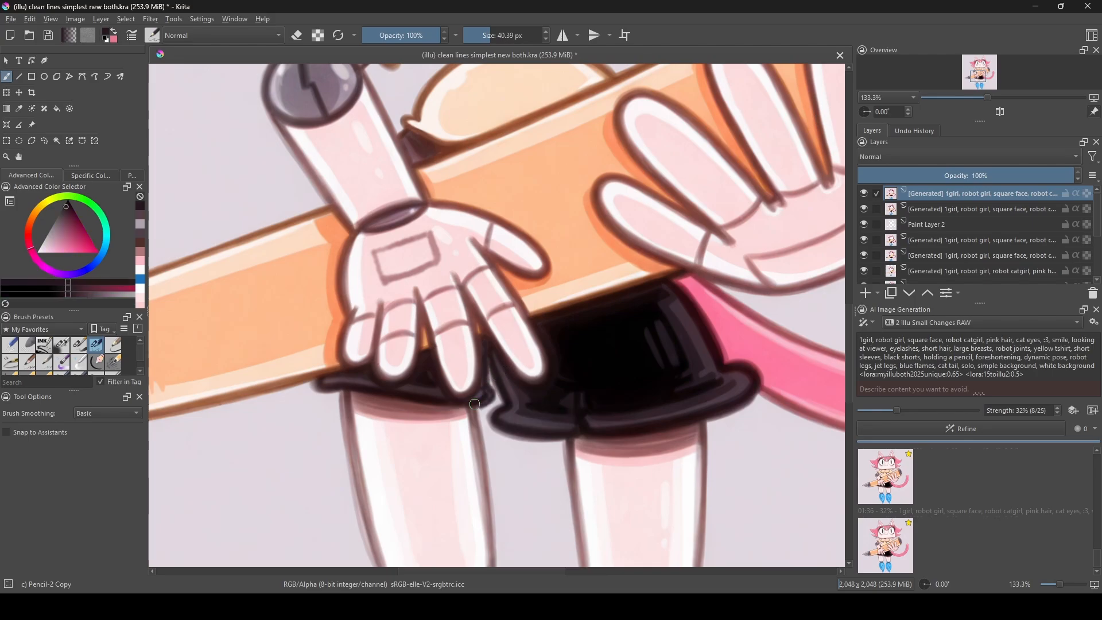
{"action": "left_click", "coordinate": [565, 426], "text": "ctrl"}
{"action": "mouse_move", "coordinate": [565, 425]}
{"action": "left_mouse_down"}
{"action": "mouse_move", "coordinate": [580, 423]}
{"action": "mouse_move", "coordinate": [579, 410]}
{"action": "left_mouse_up"}
Extend the shorts' hem past the hand beneath the pencil and redraw the pencil's lower outline with a sampled brown.
{"action": "left_click", "coordinate": [594, 396], "text": "ctrl"}
{"action": "left_click", "coordinate": [338, 385], "text": "ctrl"}
{"action": "mouse_move", "coordinate": [332, 388]}
{"action": "left_mouse_down"}
{"action": "mouse_move", "coordinate": [298, 387]}
{"action": "mouse_move", "coordinate": [348, 369]}
{"action": "left_mouse_up"}
{"action": "left_click", "coordinate": [282, 383], "text": "ctrl"}
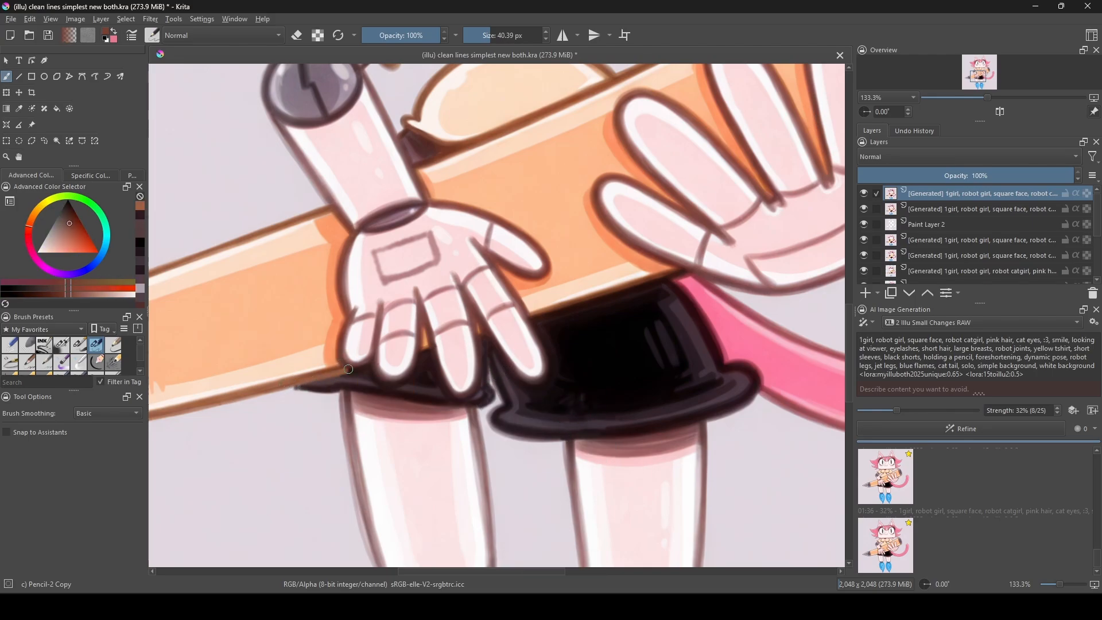
{"action": "left_click", "coordinate": [445, 428], "text": "ctrl"}
{"action": "scroll", "coordinate": [444, 427], "scroll_direction": "down", "scroll_amount": 3}
{"action": "scroll", "coordinate": [463, 313], "scroll_direction": "up", "scroll_amount": 4}
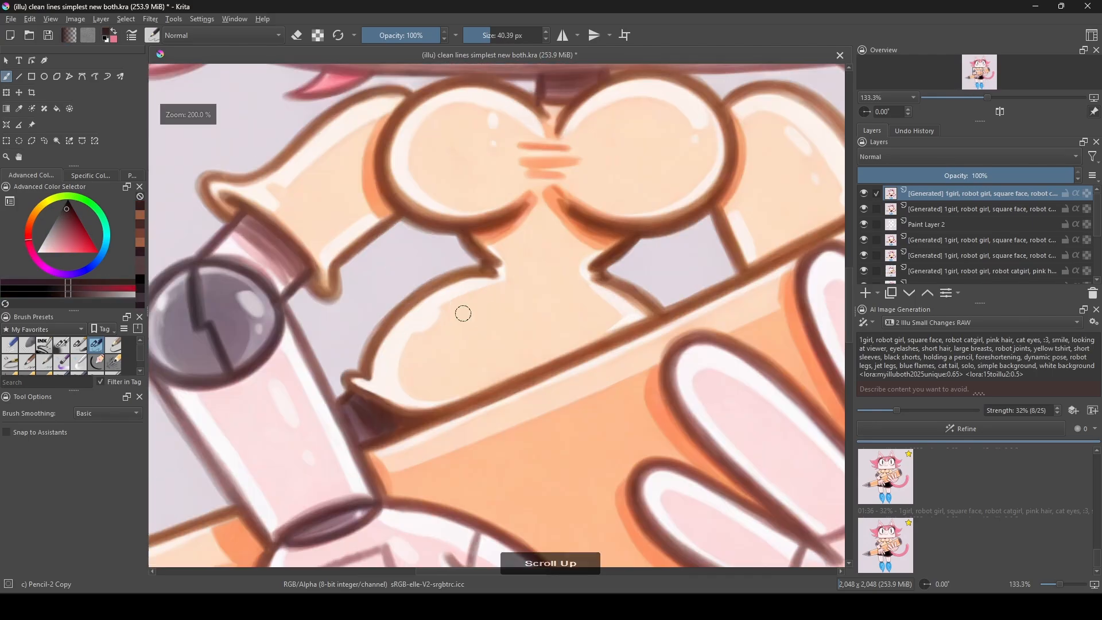
Refine the whole illustration at 32% strength and apply the result as a new layer.
{"action": "left_click", "coordinate": [463, 314], "text": "ctrl"}
{"action": "scroll", "coordinate": [463, 313], "scroll_direction": "down", "scroll_amount": 4}
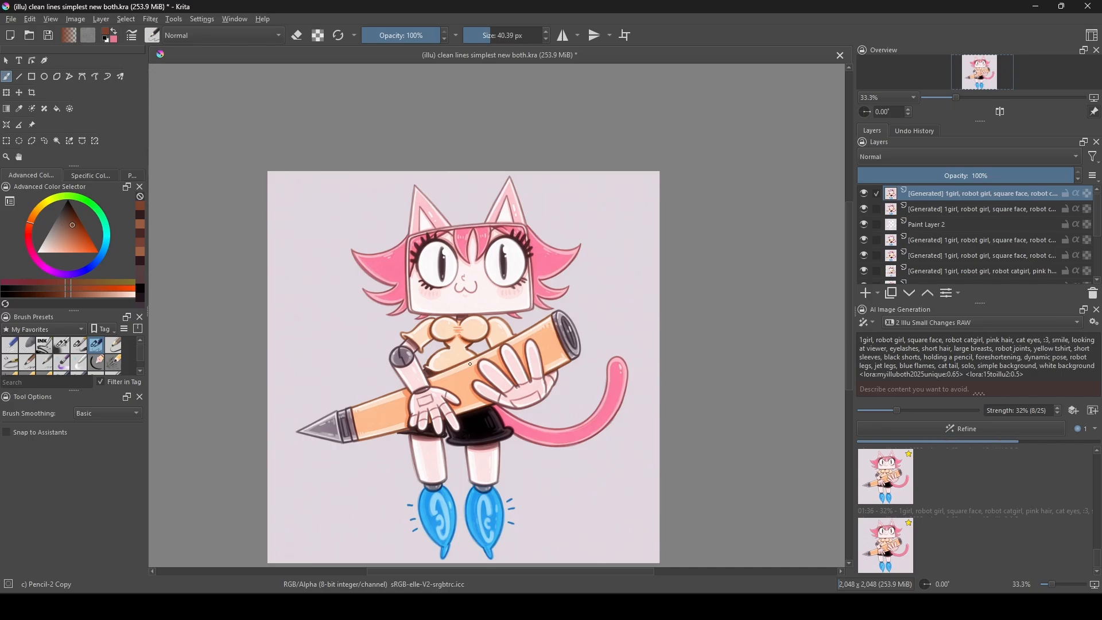
{"action": "scroll", "coordinate": [545, 317], "scroll_direction": "up", "scroll_amount": 4}
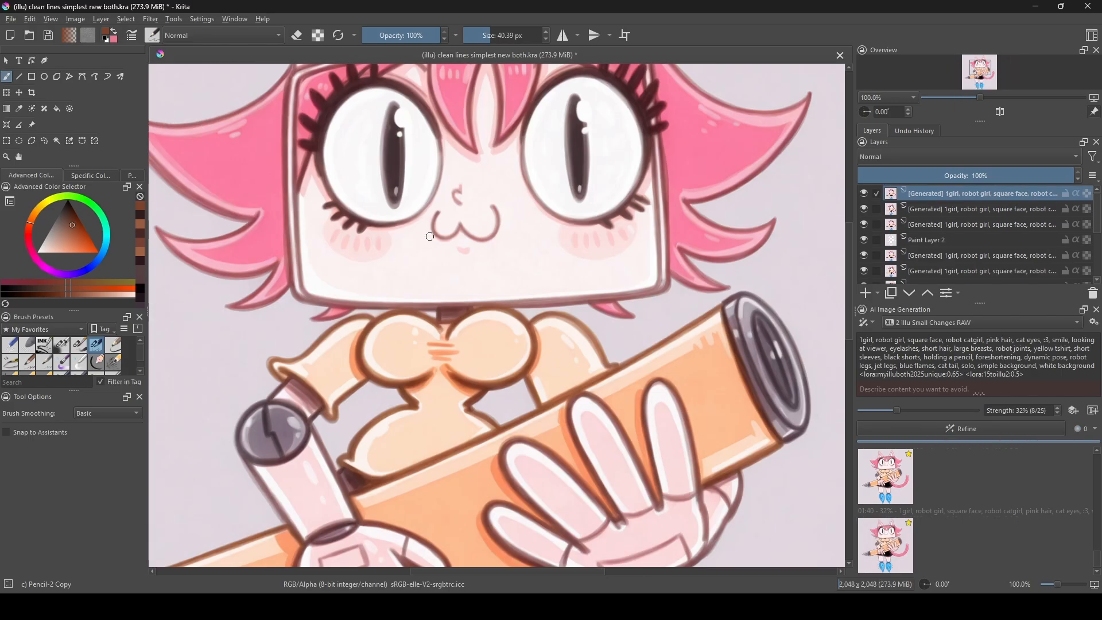
{"action": "scroll", "coordinate": [552, 280], "scroll_direction": "down", "scroll_amount": 4}
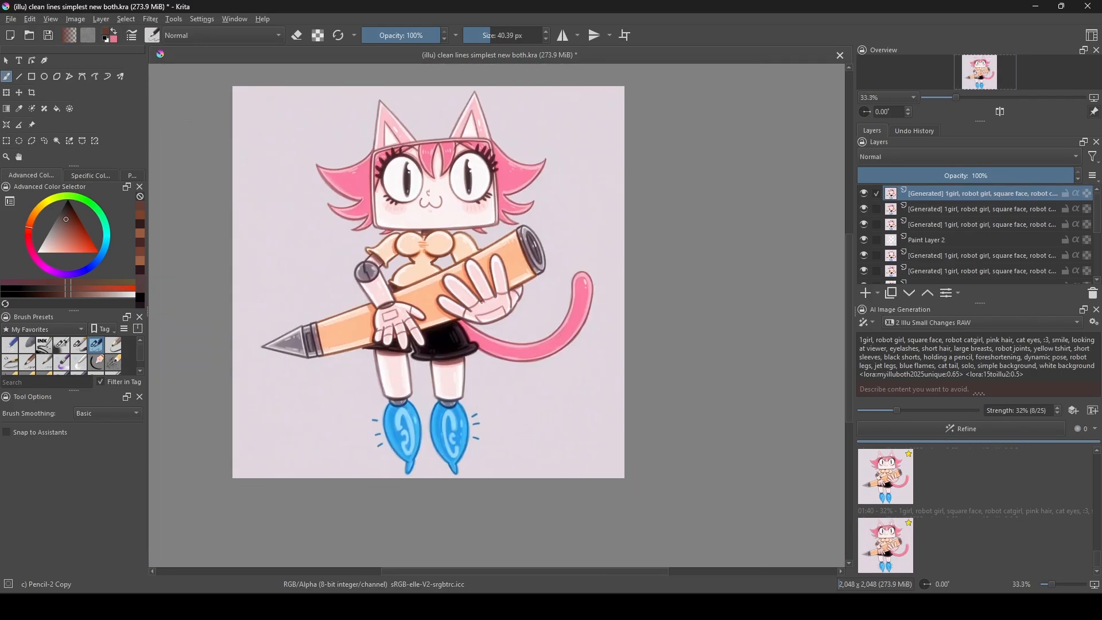
Select the plain background around the character, including the enclosed gap beside the torso.
{"action": "key", "text": "w"}
{"action": "left_click", "coordinate": [317, 206]}
{"action": "scroll", "coordinate": [394, 260], "scroll_direction": "up", "scroll_amount": 3}
{"action": "left_click", "coordinate": [400, 265], "text": "shift"}
{"action": "scroll", "coordinate": [472, 257], "scroll_direction": "down", "scroll_amount": 4}
Sketch a sun, clouds and city buildings in black around the character on a new paint layer.
{"action": "key", "text": "b"}
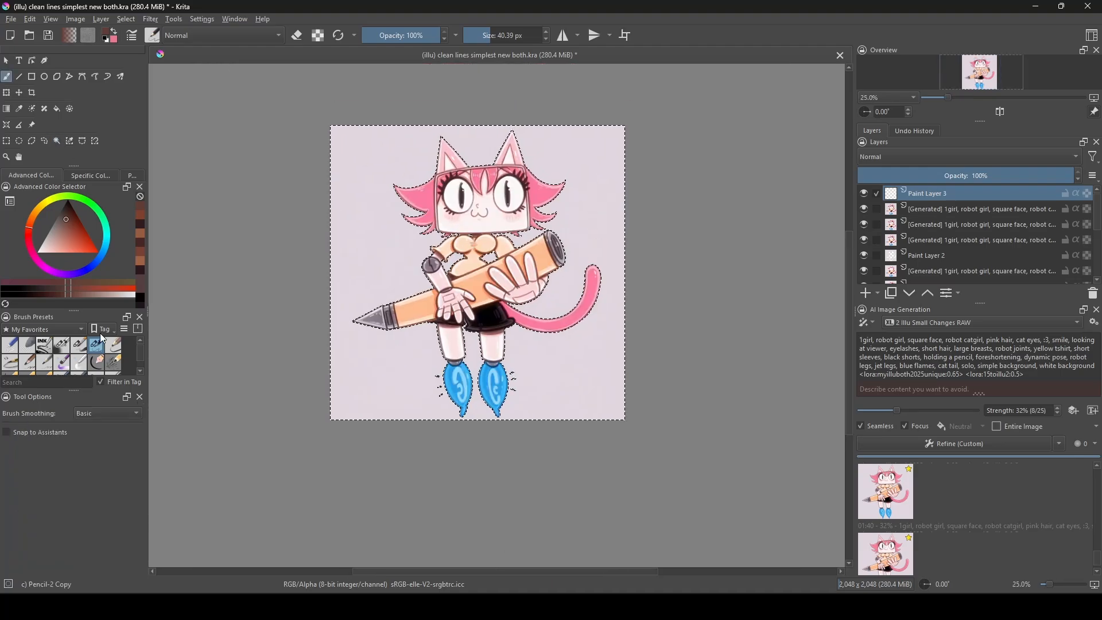
{"action": "left_click", "coordinate": [349, 365], "text": "ctrl"}
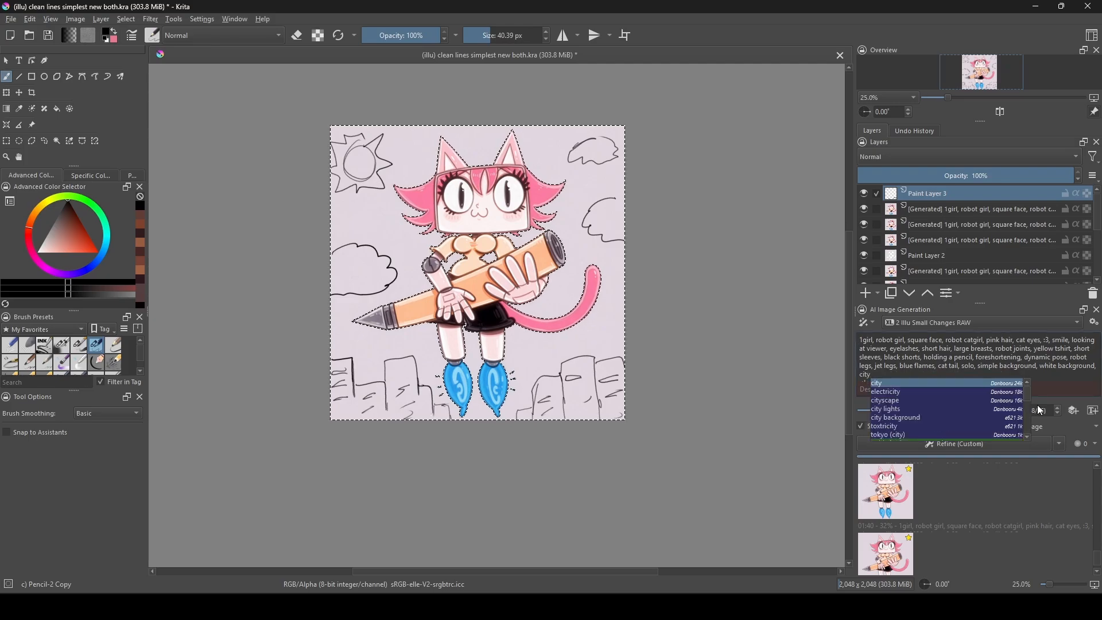
Replace the background terms in the prompt with "blue sky, sun, city, buildings, clouds, shading".
{"action": "type", "text": ", city"}
{"action": "key", "text": "Left"}
{"action": "key", "text": "shift+End"}
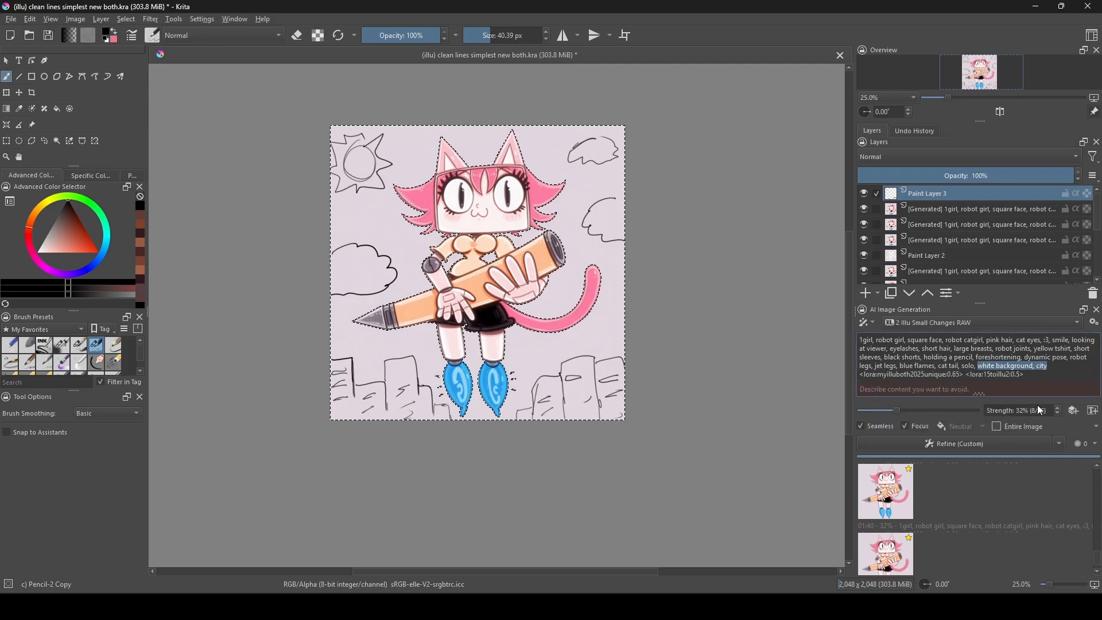
{"action": "type", "text": "blue sky, sun, city, buildings, clouds, shading"}
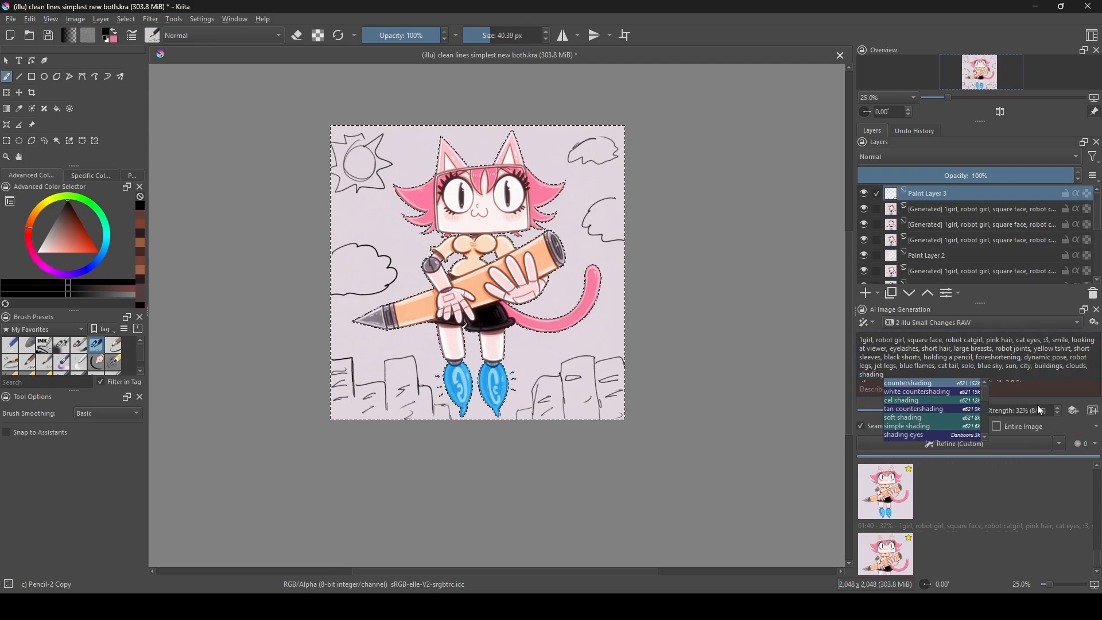
Rename the background sketch layer to kjbjkhkjh and add it as a Scribble control layer.
{"action": "double_click", "coordinate": [928, 193]}
{"action": "type", "text": "kjbjkhkjh"}
{"action": "key", "text": "Return"}
{"action": "left_click", "coordinate": [1073, 410]}
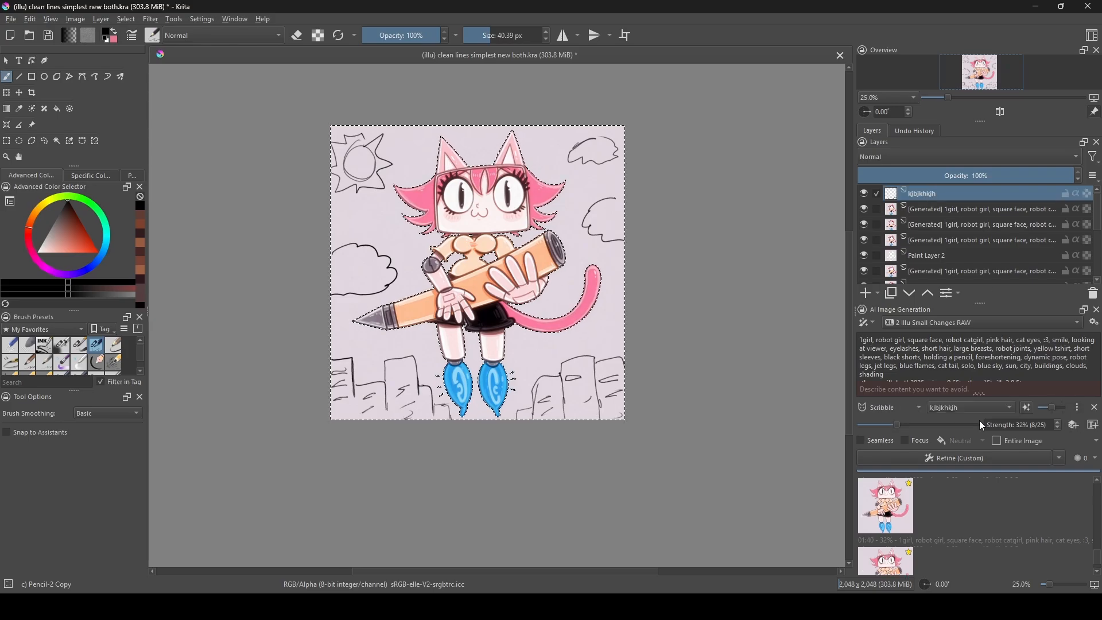
Raise the strength to 100%, lower the Scribble control's weight and queue several background generations.
{"action": "left_click", "coordinate": [1007, 456]}
{"action": "left_click", "coordinate": [1085, 458]}
{"action": "left_click_drag", "start_coordinate": [897, 424], "coordinate": [974, 425]}
{"action": "left_click", "coordinate": [992, 458]}
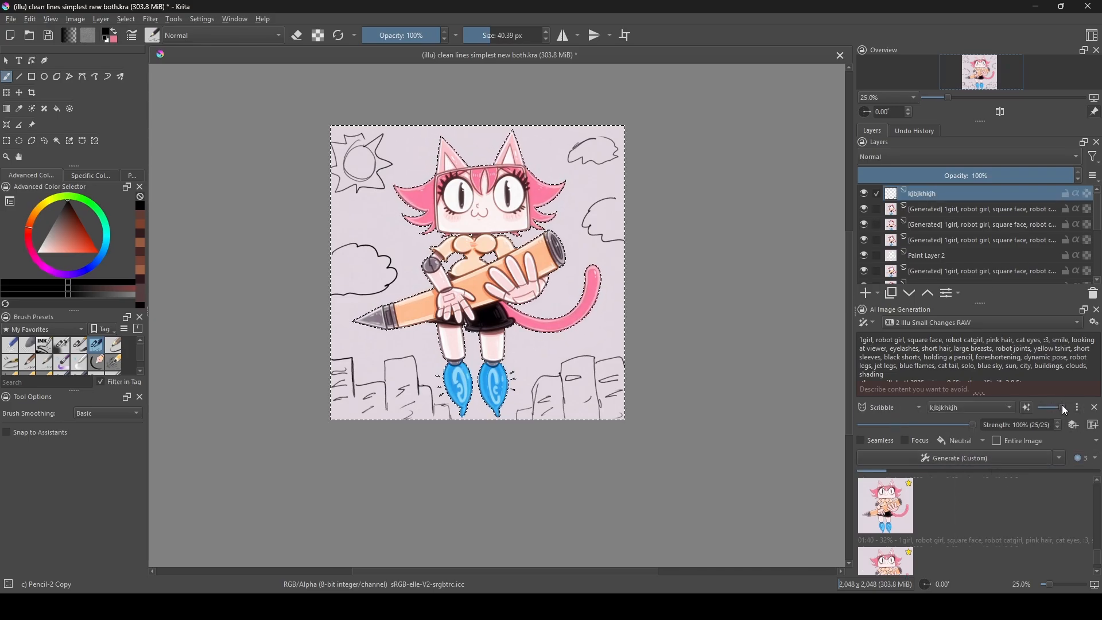
{"action": "left_click_drag", "start_coordinate": [1061, 406], "coordinate": [1040, 408]}
{"action": "left_click", "coordinate": [1033, 457]}
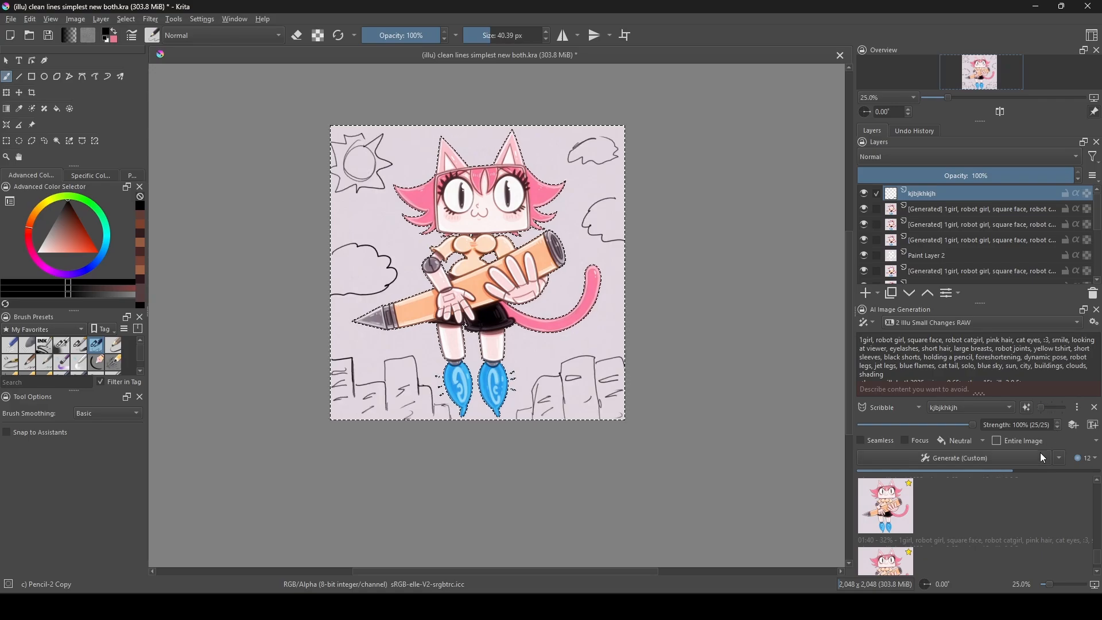
{"action": "left_click", "coordinate": [1039, 455]}
{"action": "scroll", "coordinate": [948, 532], "scroll_direction": "down", "scroll_amount": 1}
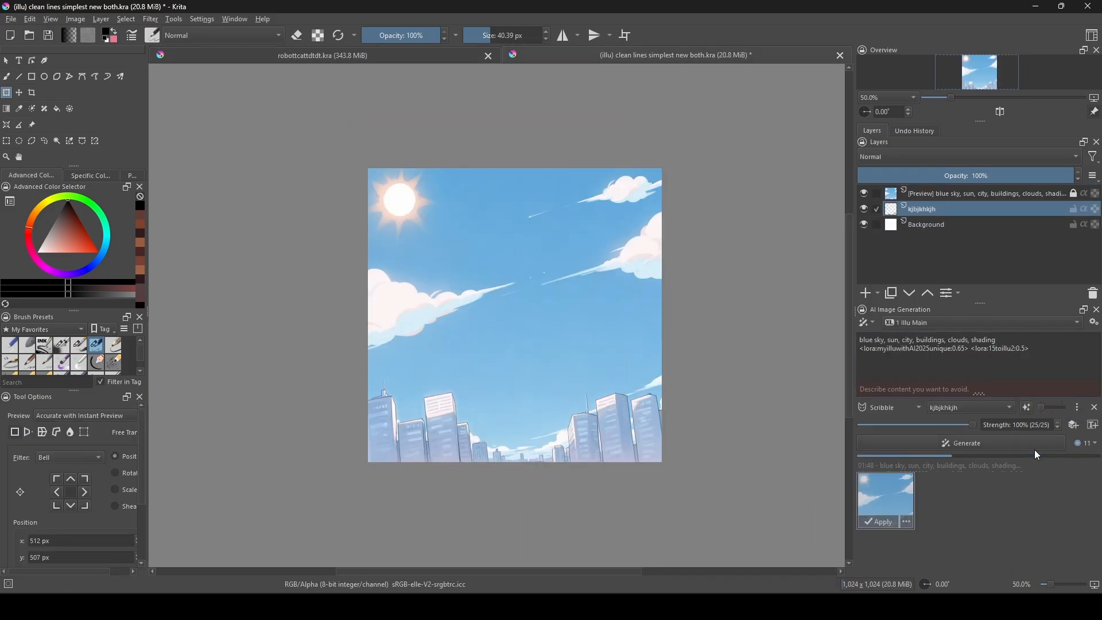
In the separate background document, switch the style to 1 Illu Main RAW and delete the old sky preview layer.
{"action": "right_click", "coordinate": [894, 505]}
{"action": "left_click", "coordinate": [1020, 479]}
{"action": "left_click", "coordinate": [1068, 195]}
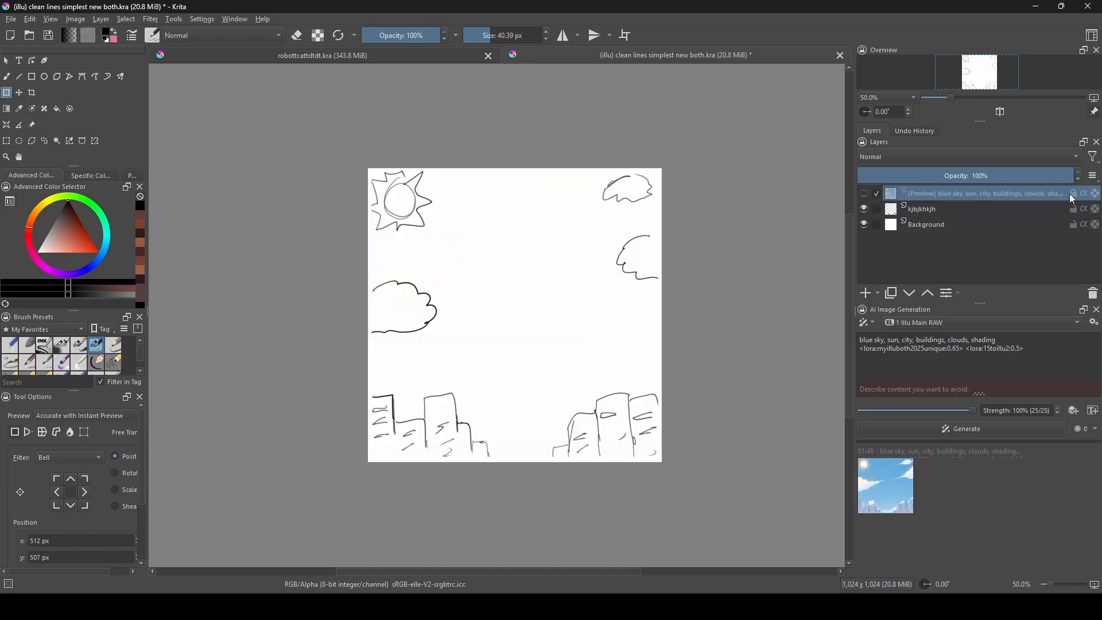
{"action": "left_click", "coordinate": [1091, 293]}
Add the kjbjkhkjh sketch as Scribble control at reduced weight and generate a batch of city sky backgrounds.
{"action": "left_click", "coordinate": [1070, 409]}
{"action": "left_click_drag", "start_coordinate": [1049, 408], "coordinate": [1040, 407]}
{"action": "left_click", "coordinate": [1033, 441]}
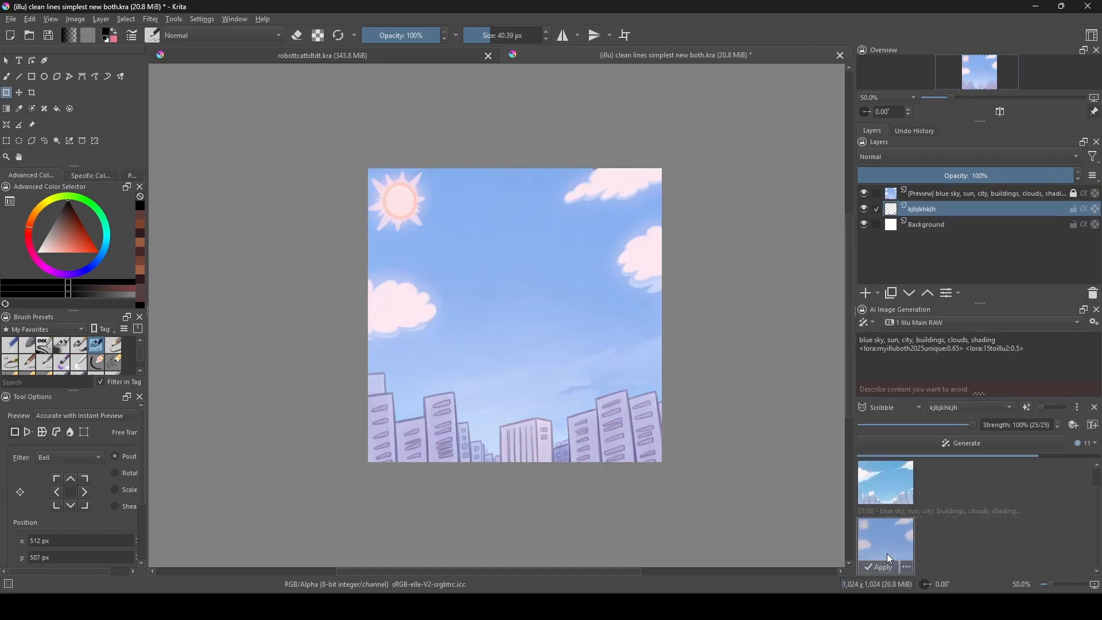
Preview each newly generated sky background to compare its sun, clouds and buildings.
{"action": "left_click", "coordinate": [930, 543]}
{"action": "left_click", "coordinate": [1013, 548]}
{"action": "left_click", "coordinate": [1059, 545]}
{"action": "left_click", "coordinate": [897, 546]}
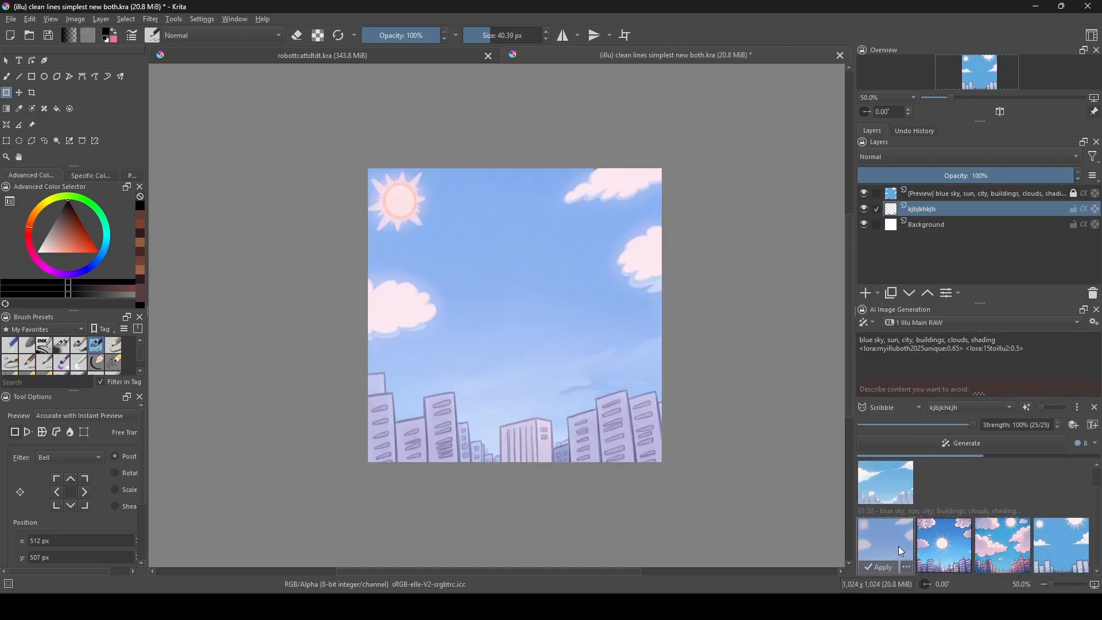
{"action": "left_click", "coordinate": [1059, 545]}
{"action": "left_click", "coordinate": [890, 546]}
{"action": "left_click", "coordinate": [953, 543]}
{"action": "left_click", "coordinate": [986, 544]}
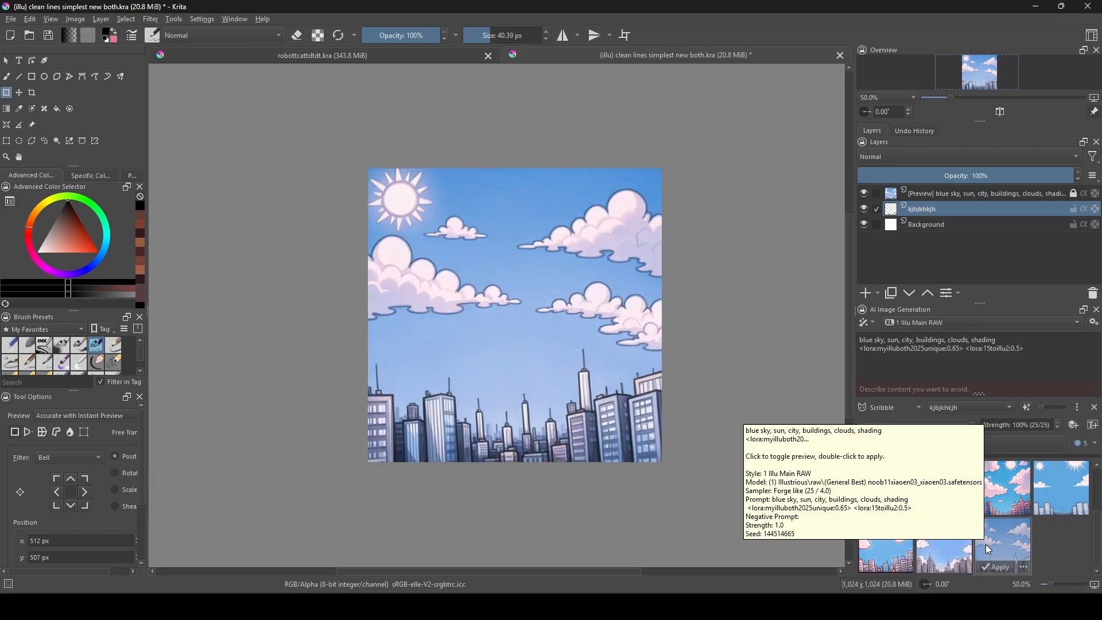
{"action": "left_click", "coordinate": [1066, 563]}
{"action": "left_click", "coordinate": [890, 555]}
{"action": "left_click", "coordinate": [952, 552]}
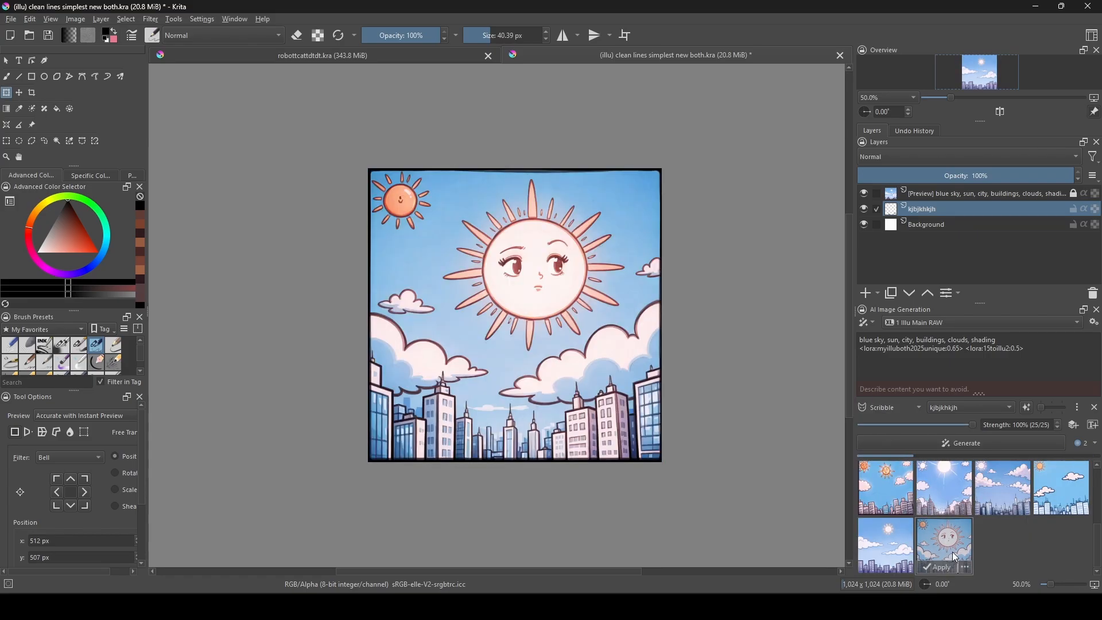
Go back through the finished batch of backgrounds to choose the one that best suits the character.
{"action": "left_click", "coordinate": [986, 543]}
{"action": "left_click", "coordinate": [934, 532]}
{"action": "scroll", "coordinate": [934, 533], "scroll_direction": "down", "scroll_amount": 1}
{"action": "left_click", "coordinate": [1056, 505]}
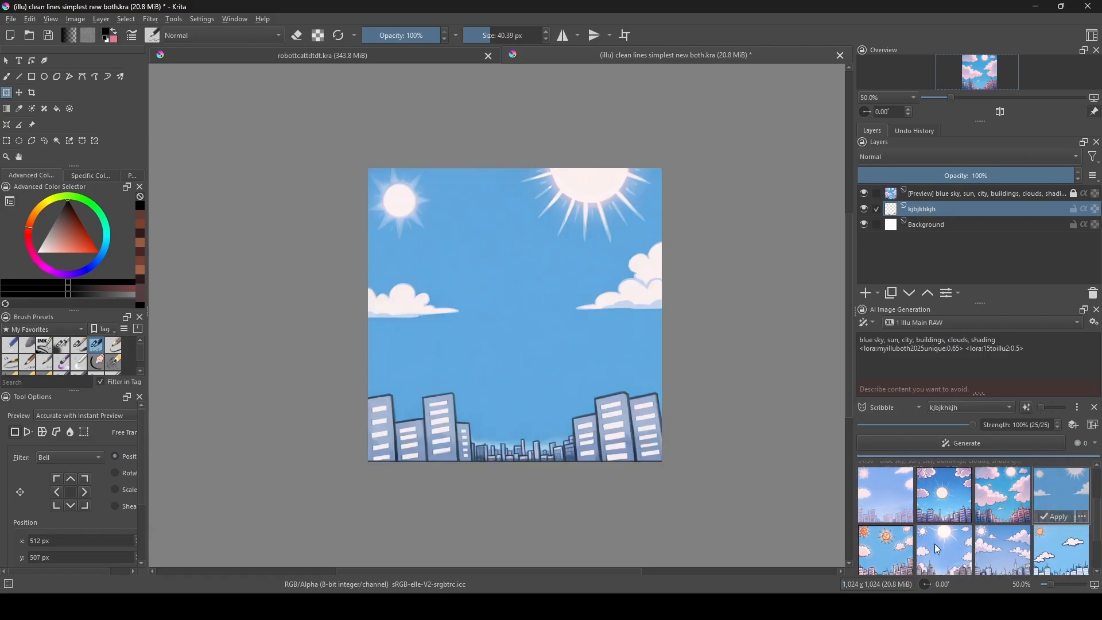
{"action": "scroll", "coordinate": [1032, 517], "scroll_direction": "down", "scroll_amount": 2}
{"action": "left_click", "coordinate": [944, 496]}
{"action": "left_click", "coordinate": [886, 545]}
{"action": "left_click", "coordinate": [1055, 542]}
{"action": "scroll", "coordinate": [1053, 542], "scroll_direction": "up", "scroll_amount": 2}
{"action": "left_click", "coordinate": [875, 505]}
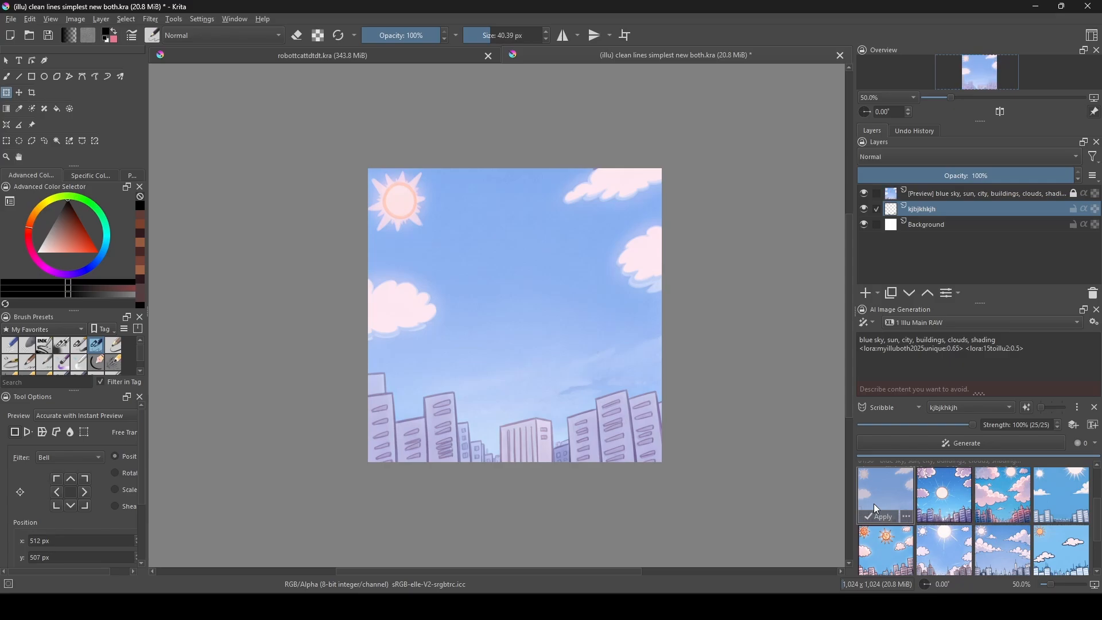
Apply the variant with outlined fluffy clouds and tall antenna towers, and return to the robottcattdtdt.kra document.
{"action": "scroll", "coordinate": [995, 536], "scroll_direction": "down", "scroll_amount": 1}
{"action": "left_click", "coordinate": [1003, 542]}
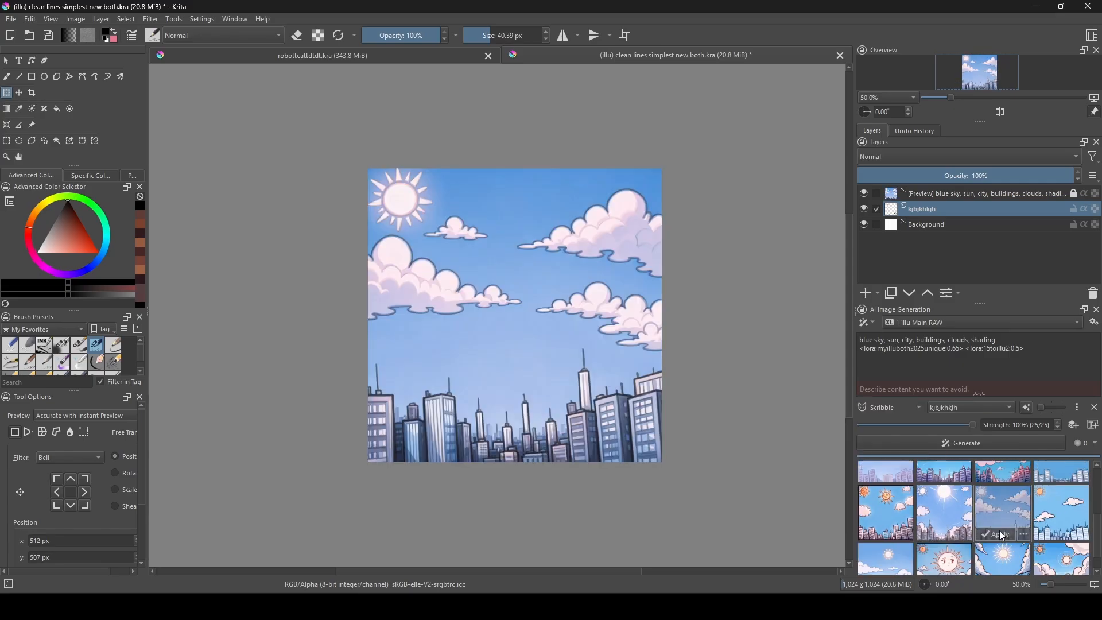
{"action": "left_click", "coordinate": [1003, 537]}
{"action": "key", "text": "ctrl+Tab"}
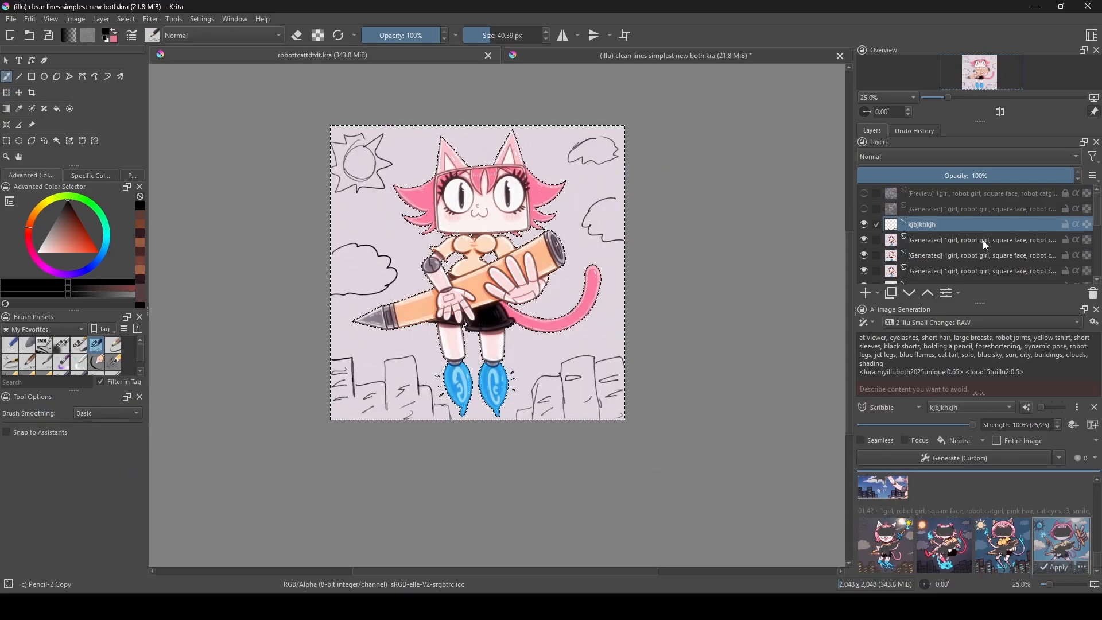
Invert the selection, fill the character's silhouette with white on a new layer, deselect and hide that layer.
{"action": "key", "text": "ctrl+v"}
{"action": "key", "text": "ctrl+z"}
{"action": "left_click", "coordinate": [865, 292]}
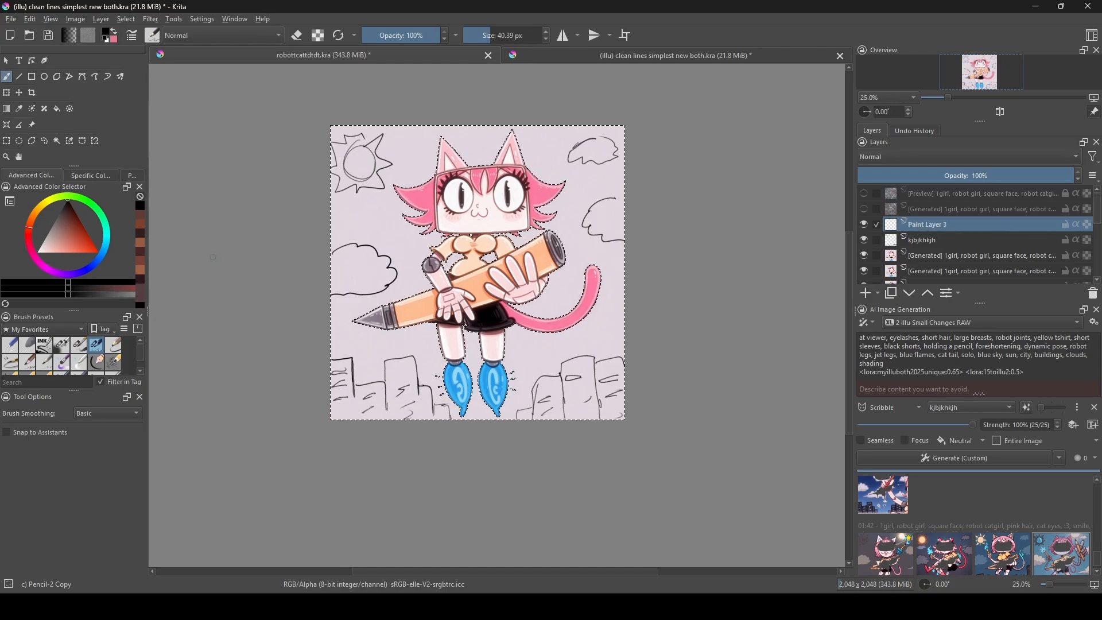
{"action": "left_click", "coordinate": [127, 20]}
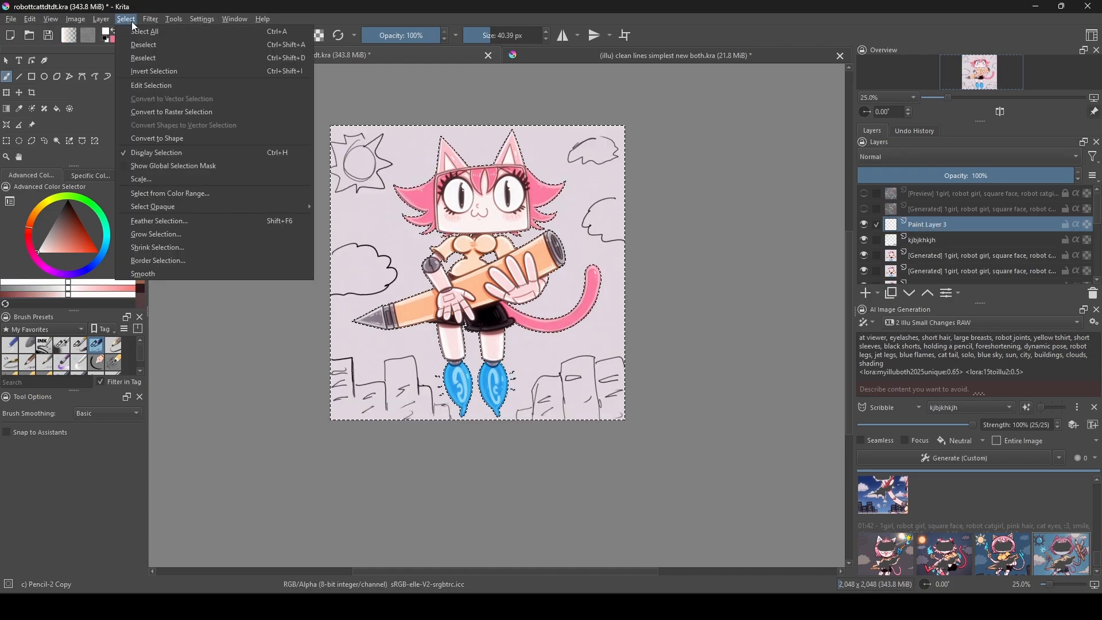
{"action": "left_click", "coordinate": [149, 71]}
{"action": "key", "text": "shift+BackSpace"}
{"action": "key", "text": "ctrl+shift+a"}
{"action": "left_click", "coordinate": [864, 225]}
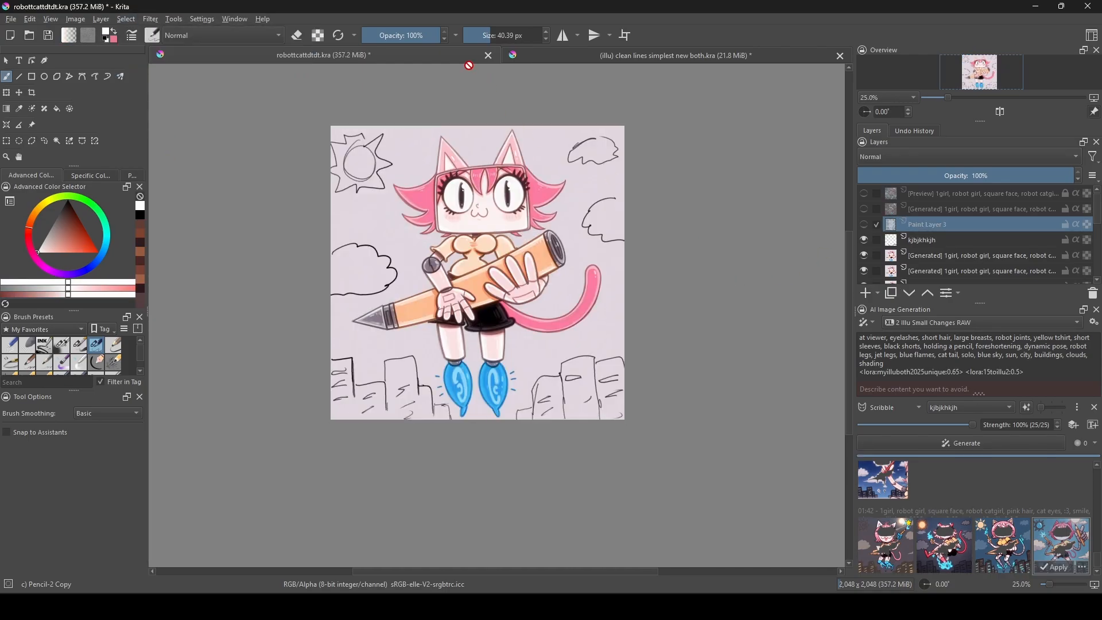
Paste the generated city background and scale it up to fill the whole canvas.
{"action": "key", "text": "ctrl+v"}
{"action": "left_click", "coordinate": [7, 93]}
{"action": "left_click_drag", "start_coordinate": [478, 274], "coordinate": [626, 421]}
{"action": "key", "text": "Return"}
{"action": "scroll", "coordinate": [475, 231], "scroll_direction": "up", "scroll_amount": 2}
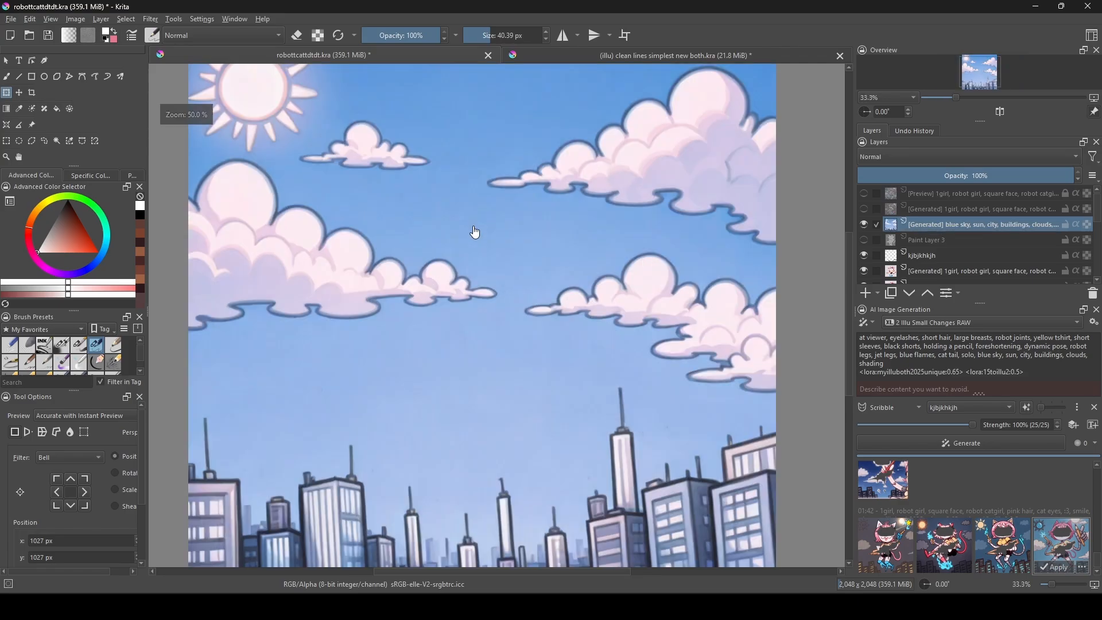
{"action": "scroll", "coordinate": [474, 232], "scroll_direction": "down", "scroll_amount": 1}
Show the white silhouette layer and load its opaque area as a selection.
{"action": "left_click", "coordinate": [863, 210]}
{"action": "left_click", "coordinate": [863, 210]}
{"action": "left_click", "coordinate": [863, 240]}
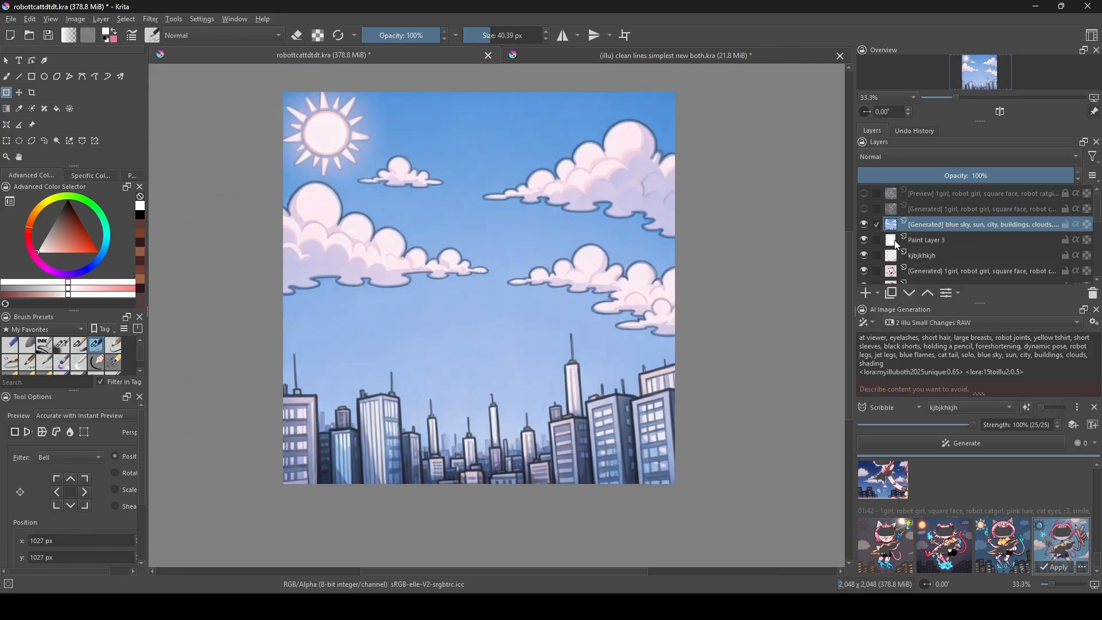
{"action": "left_click", "coordinate": [897, 243], "text": "ctrl"}
Try clearing the pasted background outside the character silhouette and undo it.
{"action": "left_click", "coordinate": [126, 19]}
{"action": "left_click", "coordinate": [165, 75]}
{"action": "key", "text": "Delete"}
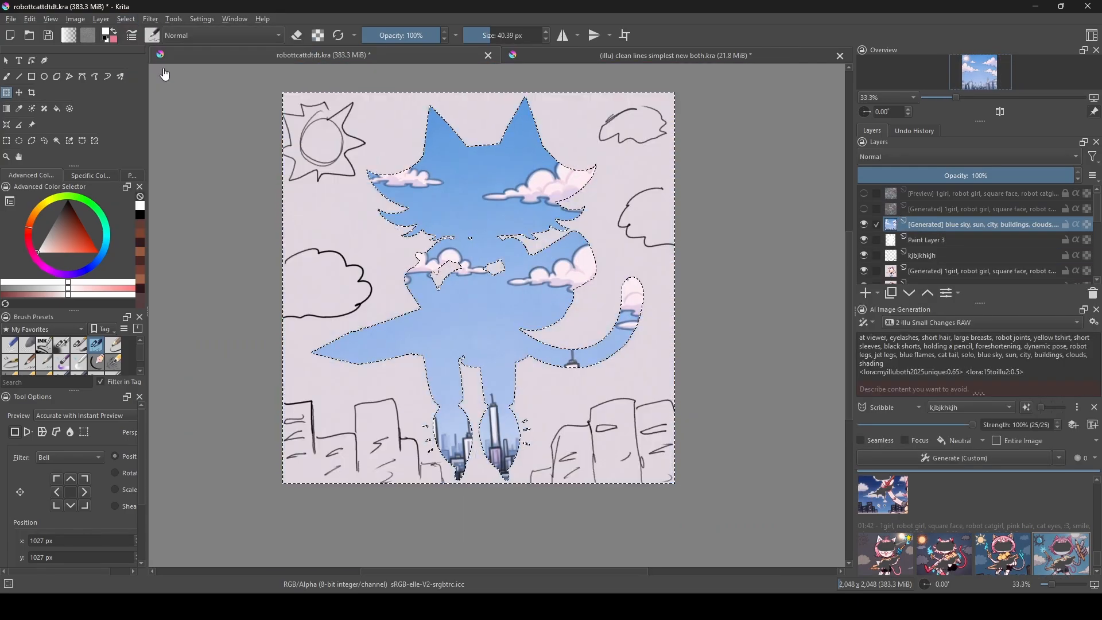
{"action": "key", "text": "ctrl+z"}
{"action": "key", "text": "ctrl+z"}
Clear the silhouette area from the city background and hide the silhouette and sketch layers above the character.
{"action": "key", "text": "Delete"}
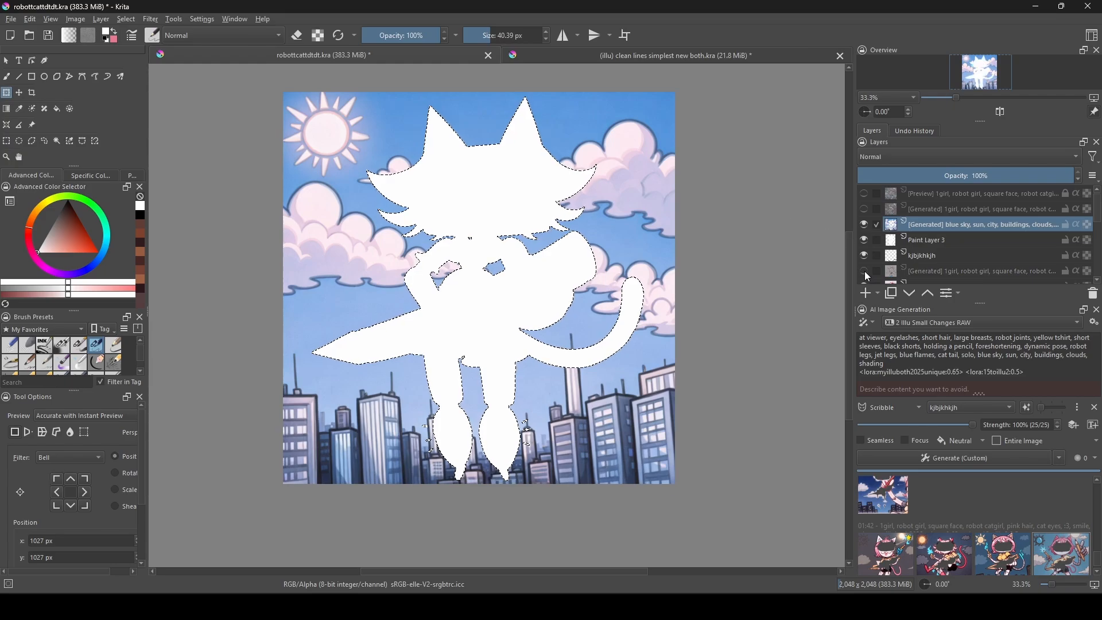
{"action": "left_click", "coordinate": [863, 255]}
{"action": "left_click", "coordinate": [863, 240]}
{"action": "scroll", "coordinate": [670, 261], "scroll_direction": "down", "scroll_amount": 1}
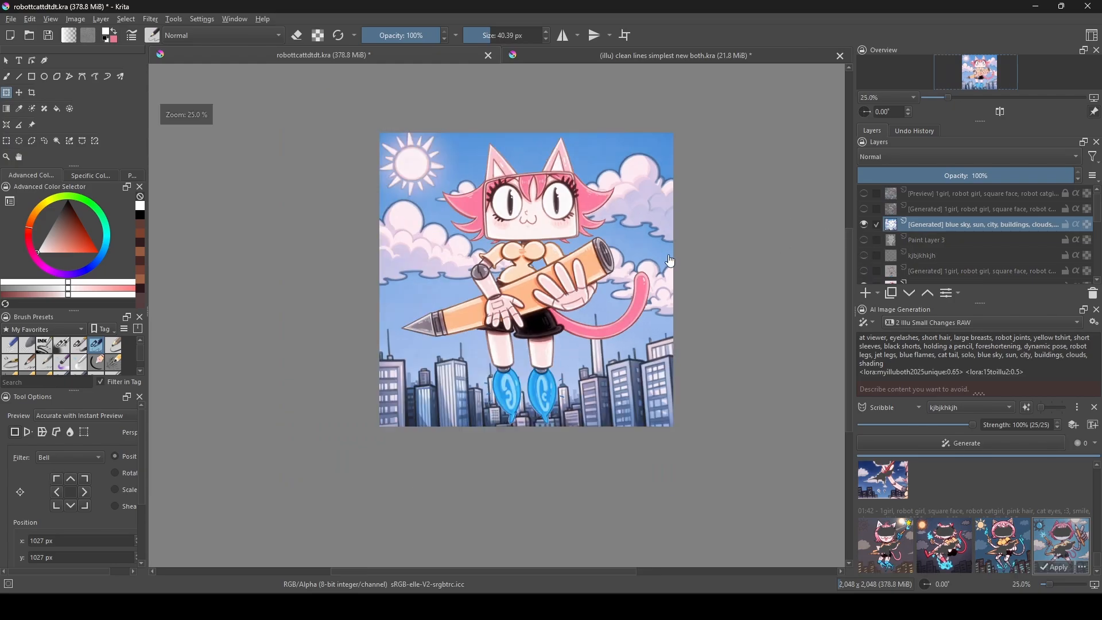
In the background document, apply the variant with soft pale clouds and lavender buildings.
{"action": "left_click", "coordinate": [629, 57]}
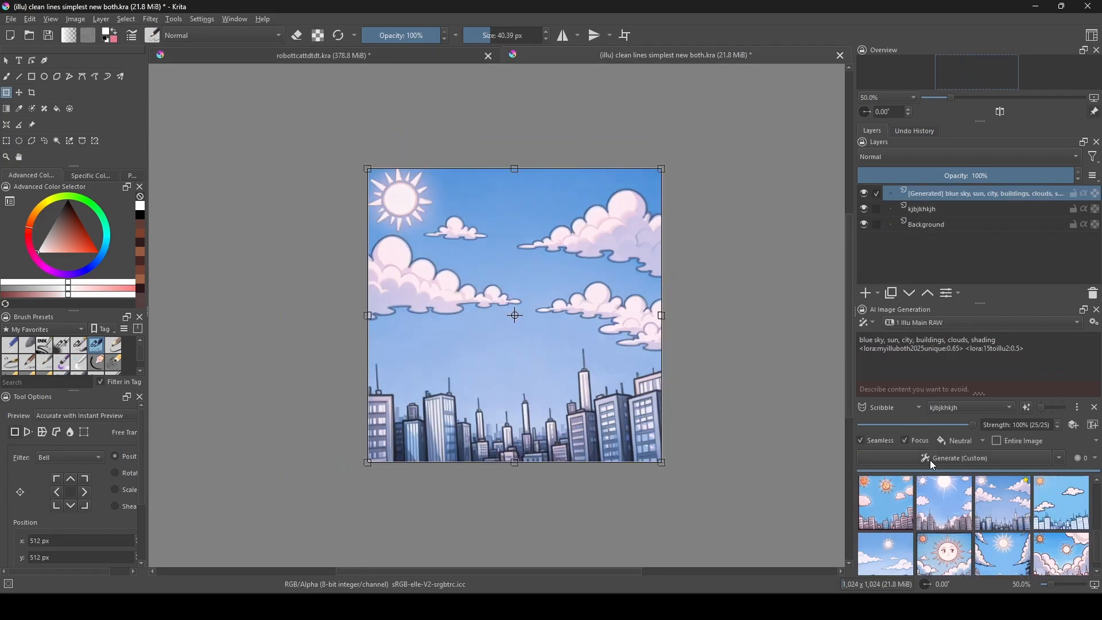
{"action": "left_click", "coordinate": [881, 559]}
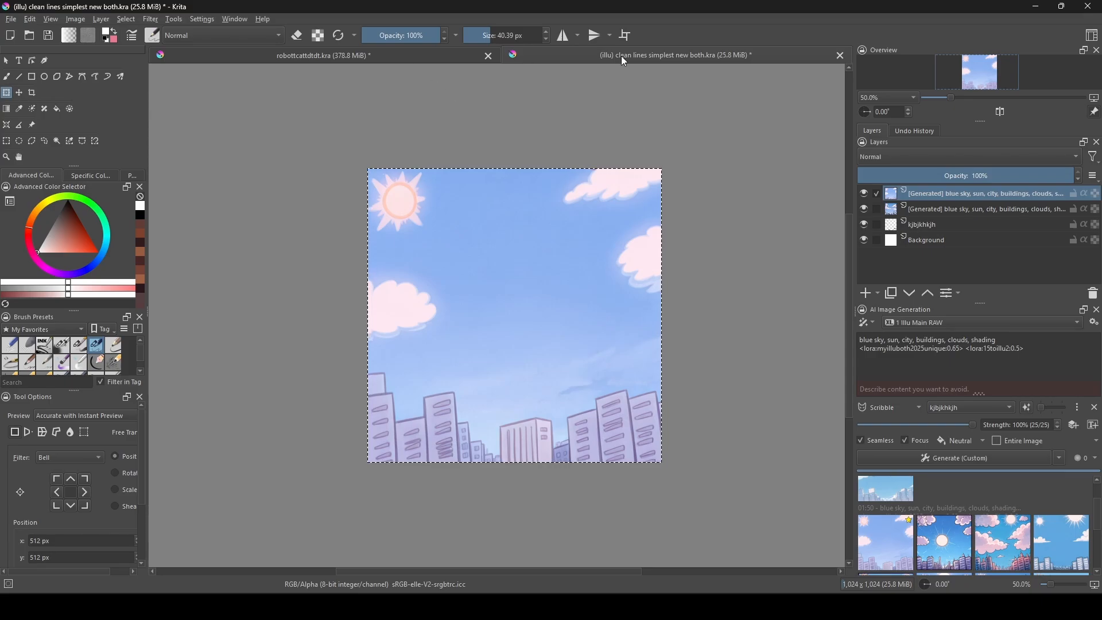
Paste the pale blue sky and lavender city background into the robot catgirl document and enlarge it to fill the canvas.
{"action": "left_click", "coordinate": [360, 60]}
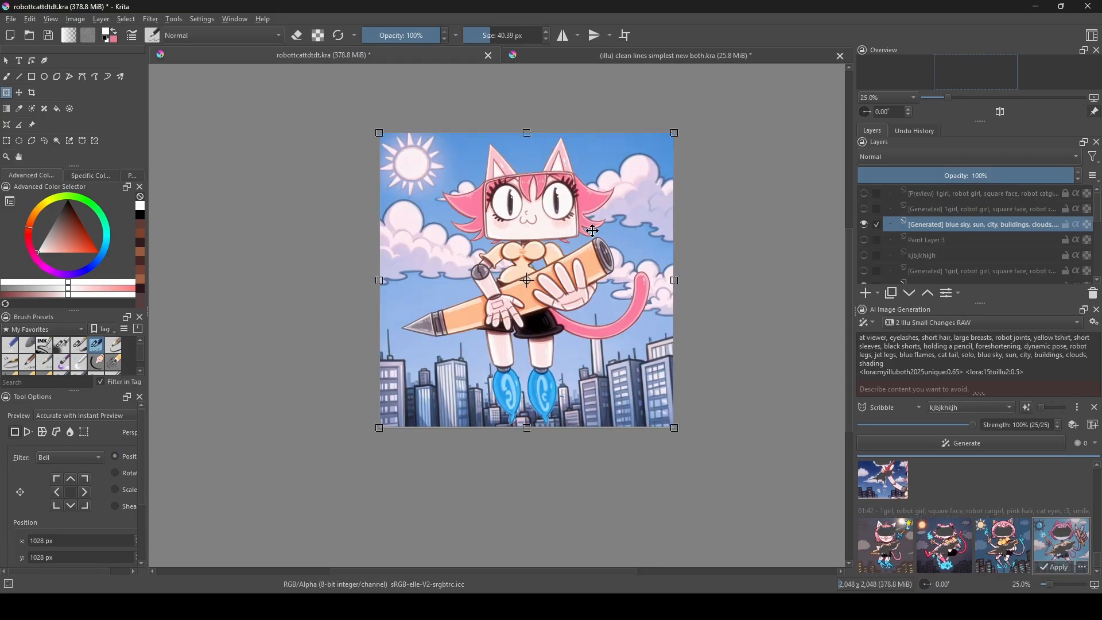
{"action": "key", "text": "ctrl+v"}
{"action": "left_click_drag", "start_coordinate": [526, 280], "coordinate": [675, 426]}
Load the character silhouette as a selection, clear that area from the pasted background, and deselect.
{"action": "left_click", "coordinate": [887, 256], "text": "ctrl"}
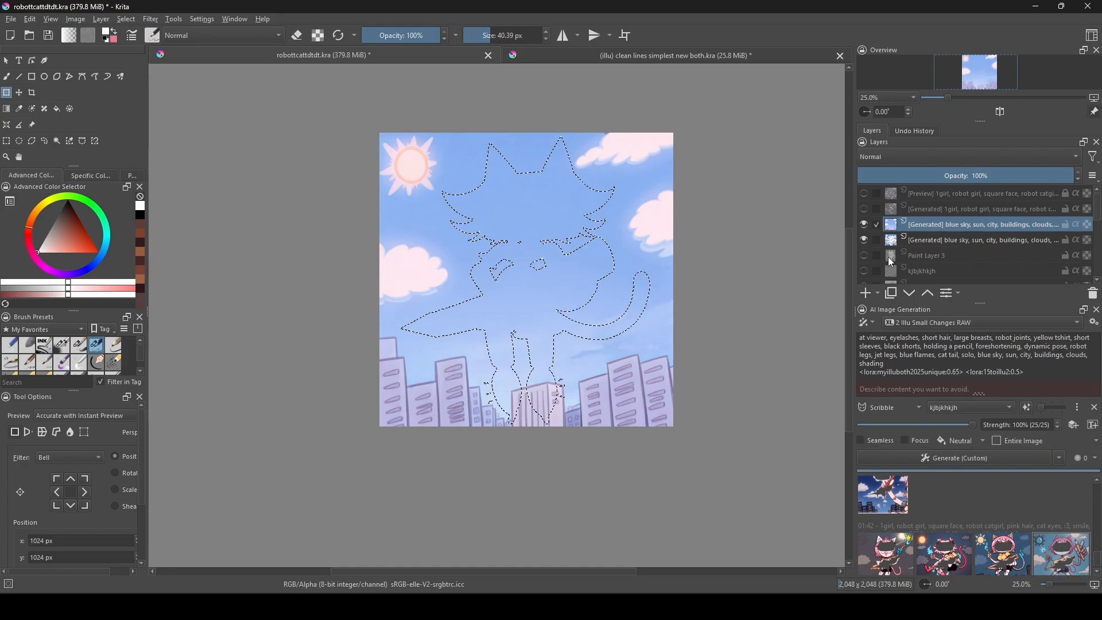
{"action": "key", "text": "Delete"}
{"action": "key", "text": "ctrl+shift+a"}
{"action": "scroll", "coordinate": [544, 241], "scroll_direction": "up", "scroll_amount": 1}
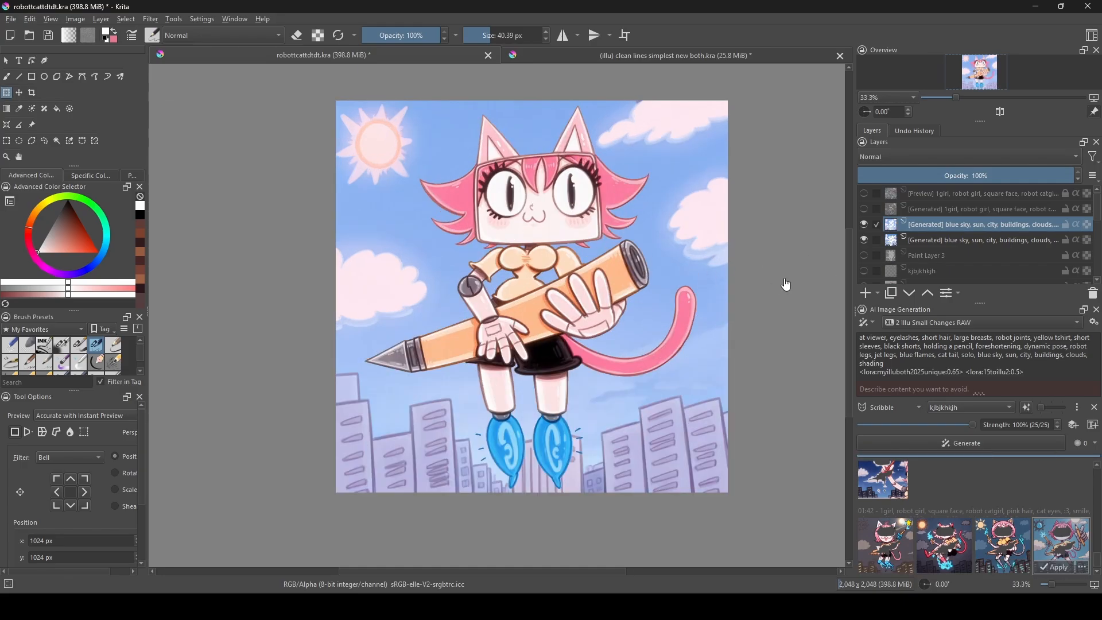
{"action": "left_click_drag", "start_coordinate": [785, 284], "coordinate": [772, 280]}
Remove the Scribble control layer, set the strength to 36%, refine the whole image and apply the result.
{"action": "left_click", "coordinate": [1094, 407]}
{"action": "left_click_drag", "start_coordinate": [972, 410], "coordinate": [884, 411]}
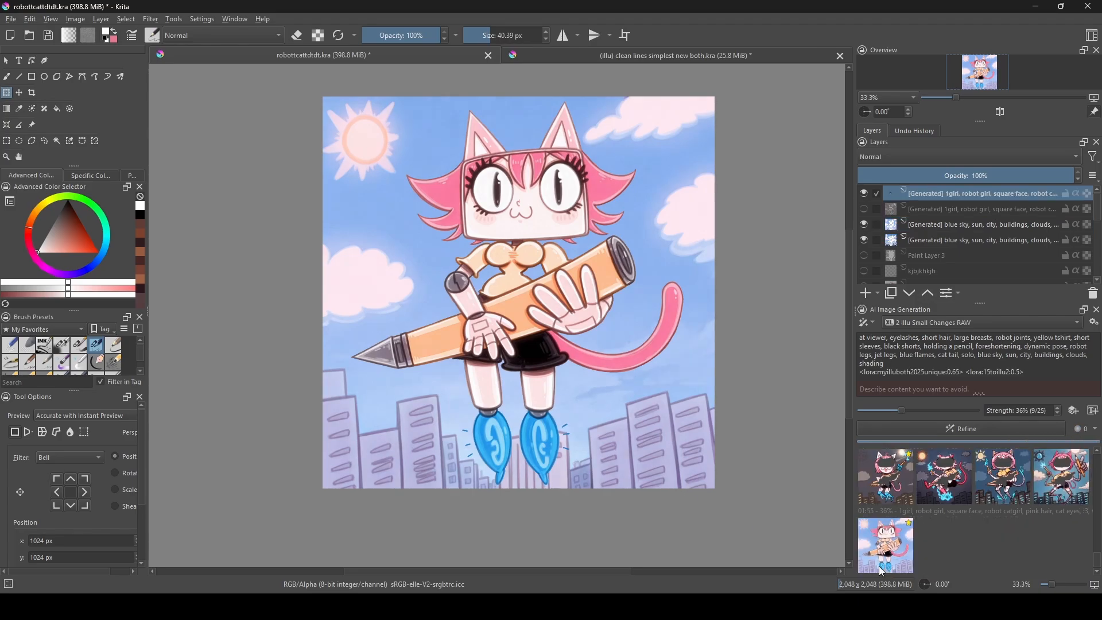
{"action": "scroll", "coordinate": [512, 473], "scroll_direction": "up", "scroll_amount": 2}
{"action": "left_click_drag", "start_coordinate": [517, 86], "coordinate": [540, 287]}
{"action": "scroll", "coordinate": [540, 286], "scroll_direction": "down", "scroll_amount": 2}
Refine the image again at 56% strength, compare the preview with the current version, and apply the result.
{"action": "left_click_drag", "start_coordinate": [902, 411], "coordinate": [917, 414]}
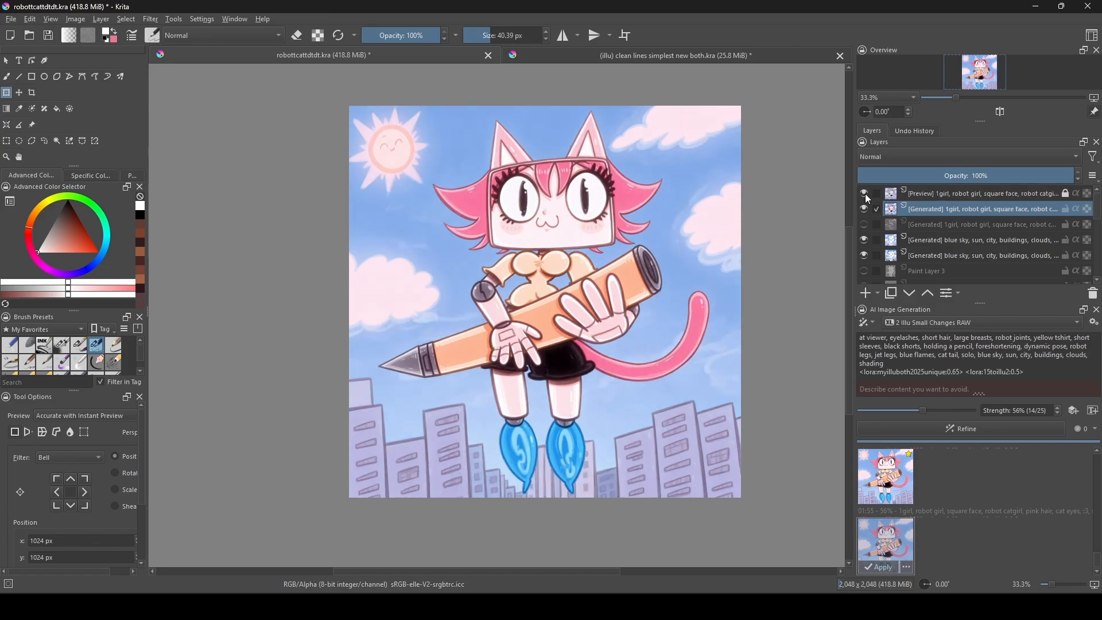
{"action": "scroll", "coordinate": [499, 246], "scroll_direction": "up", "scroll_amount": 1}
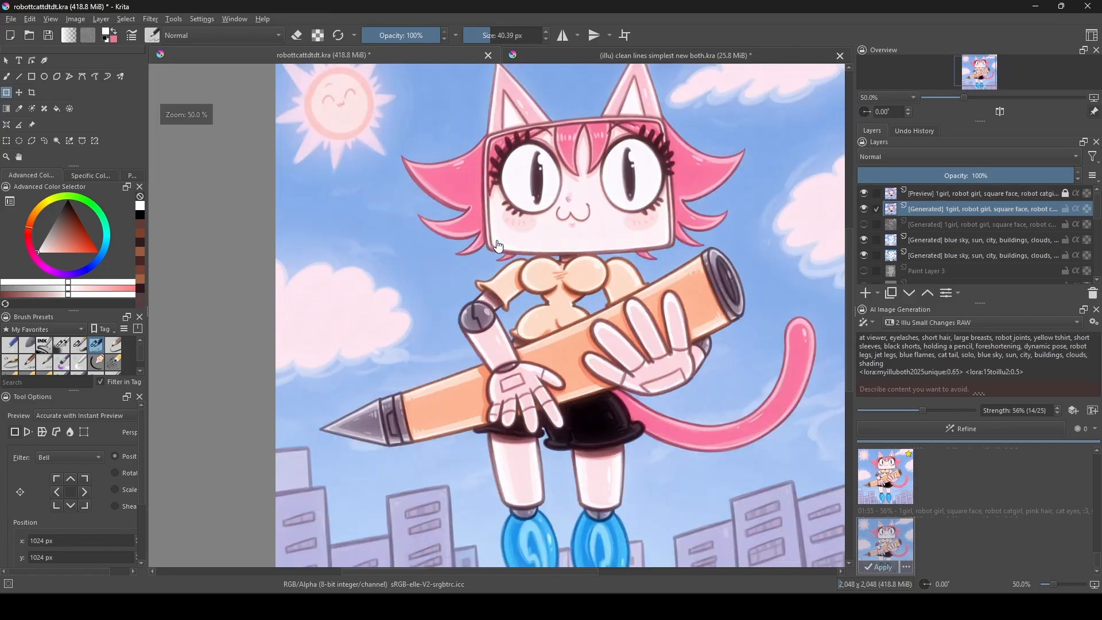
{"action": "left_click_drag", "start_coordinate": [589, 295], "coordinate": [568, 223]}
{"action": "left_click_drag", "start_coordinate": [582, 237], "coordinate": [573, 403]}
{"action": "left_click", "coordinate": [864, 194]}
{"action": "left_click", "coordinate": [863, 194]}
{"action": "left_click_drag", "start_coordinate": [659, 278], "coordinate": [642, 216]}
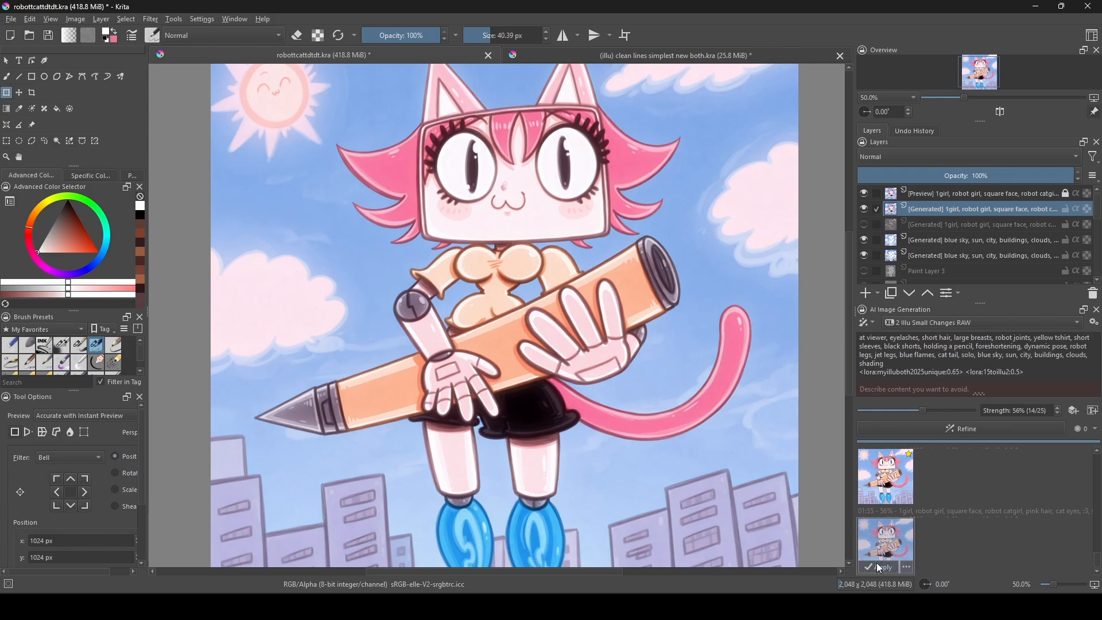
{"action": "left_click", "coordinate": [879, 567]}
Redraw the sun's curved closed eyes and small cat mouth with the brush in sampled pinks.
{"action": "scroll", "coordinate": [494, 362], "scroll_direction": "down", "scroll_amount": 1}
{"action": "left_click", "coordinate": [6, 76]}
{"action": "scroll", "coordinate": [330, 166], "scroll_direction": "up", "scroll_amount": 6}
{"action": "left_click", "coordinate": [367, 337], "text": "alt"}
{"action": "left_click_drag", "start_coordinate": [367, 372], "coordinate": [433, 351]}
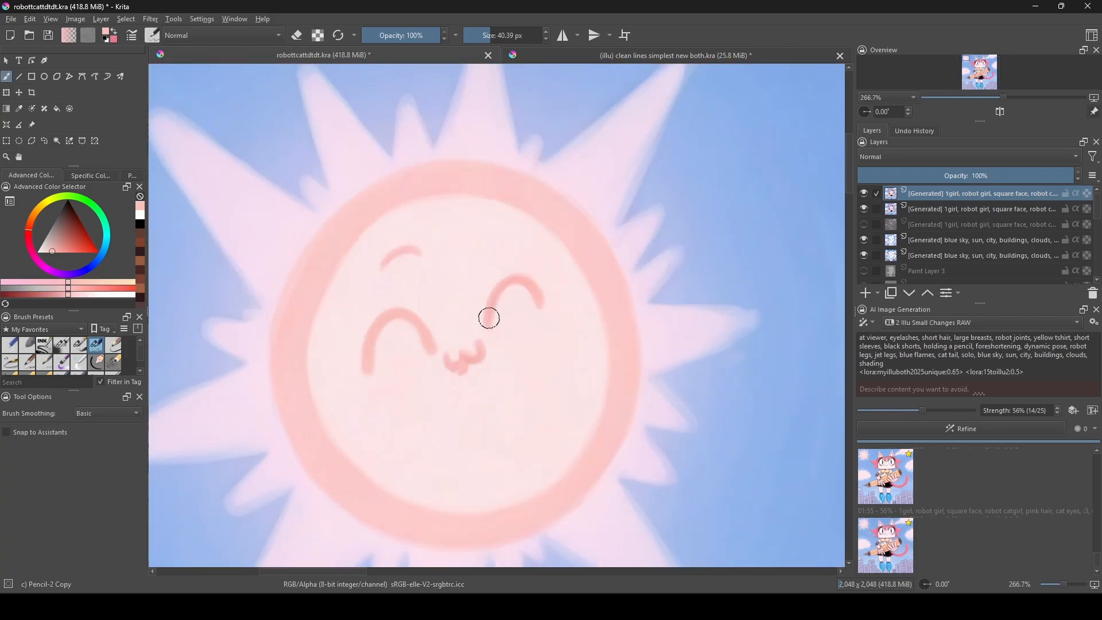
{"action": "left_click_drag", "start_coordinate": [489, 328], "coordinate": [545, 323]}
{"action": "mouse_move", "coordinate": [481, 256]}
{"action": "left_mouse_down"}
{"action": "mouse_move", "coordinate": [519, 241]}
{"action": "mouse_move", "coordinate": [480, 254]}
{"action": "left_mouse_up"}
{"action": "left_click_drag", "start_coordinate": [378, 273], "coordinate": [421, 256]}
{"action": "left_click", "coordinate": [447, 363], "text": "alt"}
{"action": "mouse_move", "coordinate": [446, 360]}
{"action": "left_mouse_down"}
{"action": "mouse_move", "coordinate": [425, 360]}
{"action": "mouse_move", "coordinate": [483, 350]}
{"action": "left_mouse_up"}
{"action": "left_click", "coordinate": [457, 376], "text": "alt"}
{"action": "scroll", "coordinate": [488, 379], "scroll_direction": "down", "scroll_amount": 2}
Touch up the eyelashes around both of the catgirl's eyes with a sampled dark colour.
{"action": "left_click_drag", "start_coordinate": [631, 408], "coordinate": [401, 263]}
{"action": "mouse_move", "coordinate": [648, 386]}
{"action": "left_mouse_down"}
{"action": "mouse_move", "coordinate": [296, 266]}
{"action": "mouse_move", "coordinate": [347, 279]}
{"action": "left_mouse_up"}
{"action": "left_click", "coordinate": [304, 309], "text": "alt"}
{"action": "mouse_move", "coordinate": [304, 329]}
{"action": "left_mouse_down"}
{"action": "mouse_move", "coordinate": [291, 329]}
{"action": "mouse_move", "coordinate": [297, 321]}
{"action": "left_mouse_up"}
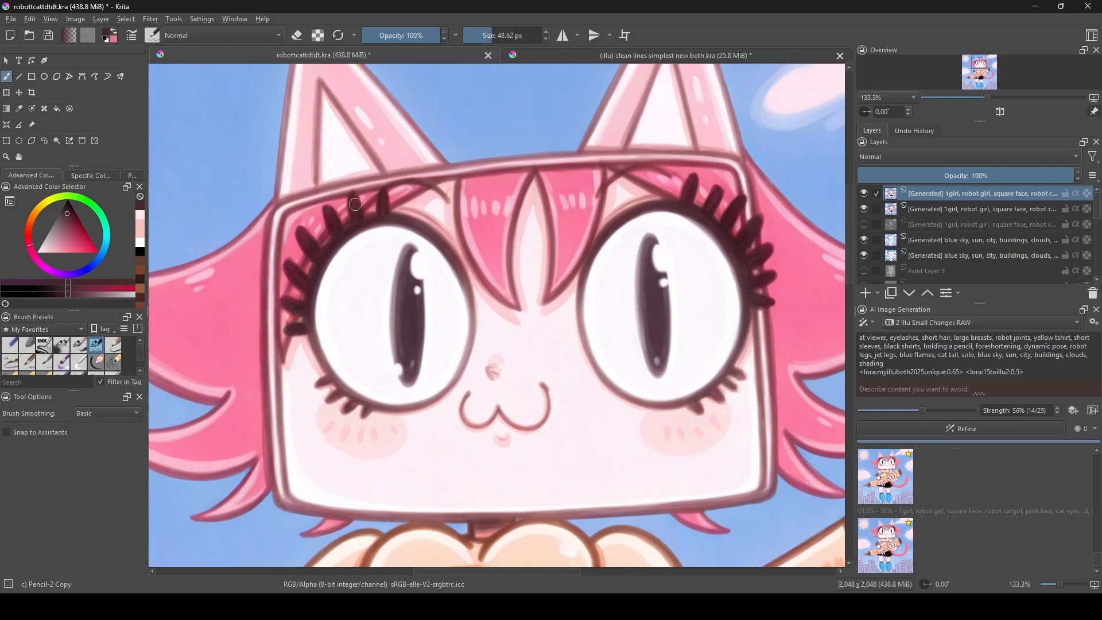
{"action": "left_click_drag", "start_coordinate": [751, 297], "coordinate": [654, 303]}
{"action": "left_click_drag", "start_coordinate": [621, 195], "coordinate": [611, 211]}
{"action": "left_click_drag", "start_coordinate": [397, 354], "coordinate": [460, 239]}
Shrink the brush to 33.14 px, paint out the smudged nose and redraw it as a small curved line.
{"action": "left_click", "coordinate": [328, 325], "text": "alt"}
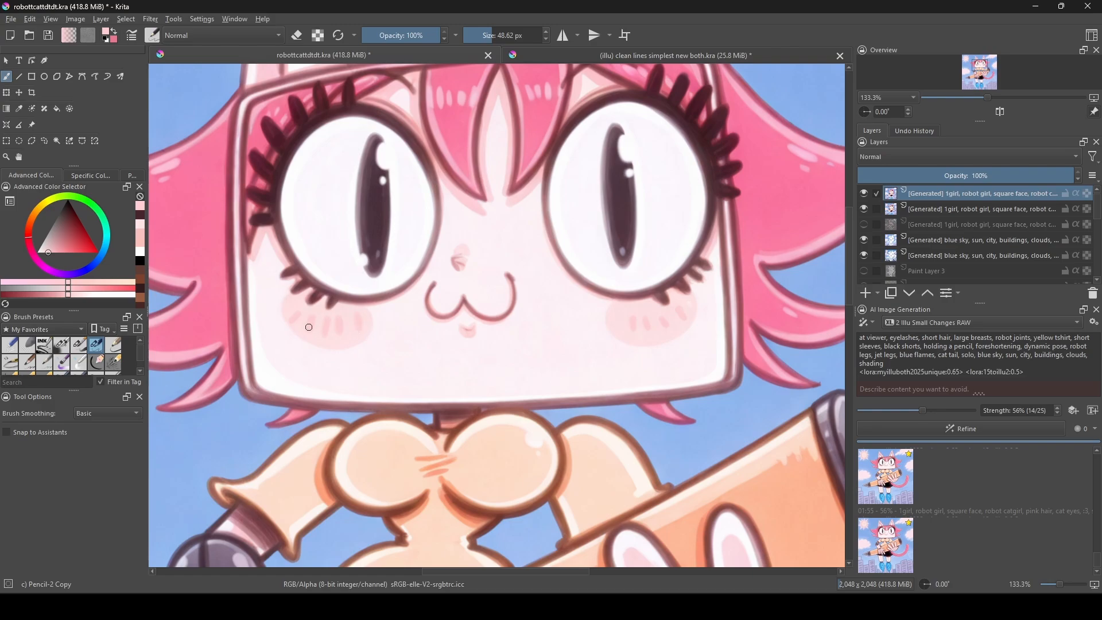
{"action": "scroll", "coordinate": [462, 264], "scroll_direction": "up", "scroll_amount": 3}
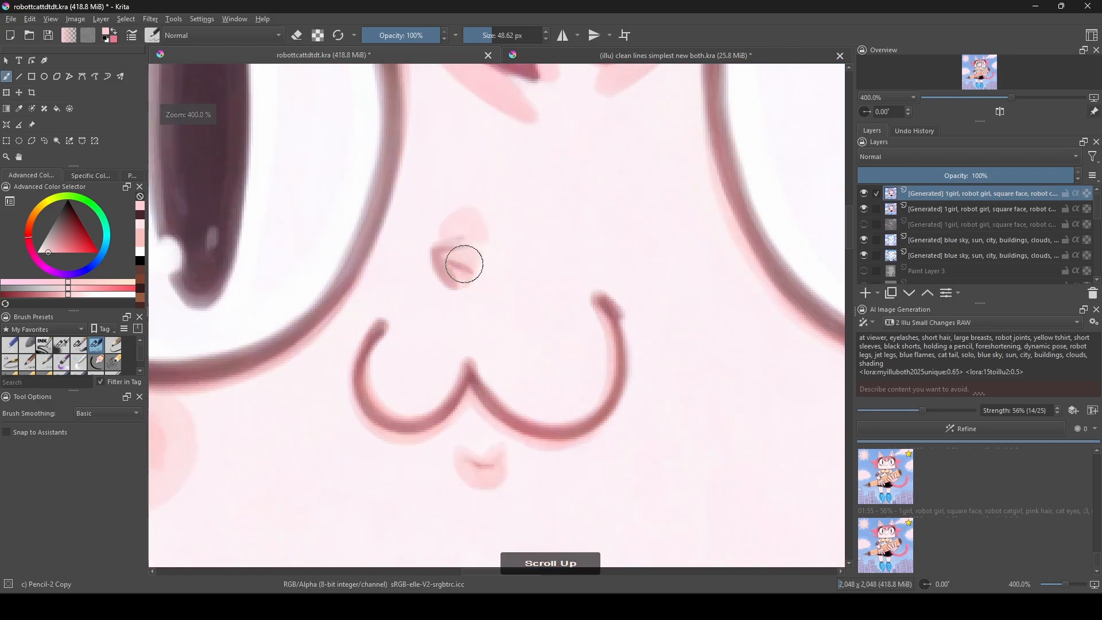
{"action": "mouse_move", "coordinate": [463, 265]}
{"action": "left_mouse_down", "text": "shift"}
{"action": "mouse_move", "coordinate": [428, 264]}
{"action": "mouse_move", "coordinate": [441, 253]}
{"action": "left_mouse_up", "text": "shift"}
{"action": "left_click", "coordinate": [473, 374], "text": "alt"}
{"action": "mouse_move", "coordinate": [460, 223]}
{"action": "left_mouse_down"}
{"action": "mouse_move", "coordinate": [453, 280]}
{"action": "mouse_move", "coordinate": [485, 232]}
{"action": "mouse_move", "coordinate": [469, 275]}
{"action": "mouse_move", "coordinate": [457, 212]}
{"action": "left_mouse_up"}
{"action": "left_click", "coordinate": [469, 259], "text": "ctrl"}
{"action": "left_click", "coordinate": [486, 265], "text": "ctrl"}
{"action": "left_click", "coordinate": [447, 250], "text": "ctrl"}
{"action": "scroll", "coordinate": [431, 266], "scroll_direction": "down", "scroll_amount": 4}
{"action": "mouse_move", "coordinate": [445, 251]}
{"action": "left_mouse_down"}
{"action": "mouse_move", "coordinate": [451, 279]}
{"action": "mouse_move", "coordinate": [469, 275]}
{"action": "mouse_move", "coordinate": [512, 304]}
{"action": "left_mouse_up"}
Clean up the shading around the fringe tips and touch up the eye beside it with sampled light colours.
{"action": "scroll", "coordinate": [447, 200], "scroll_direction": "up", "scroll_amount": 4}
{"action": "left_click", "coordinate": [440, 267], "text": "ctrl"}
{"action": "left_click", "coordinate": [488, 315], "text": "ctrl"}
{"action": "scroll", "coordinate": [513, 287], "scroll_direction": "down", "scroll_amount": 1}
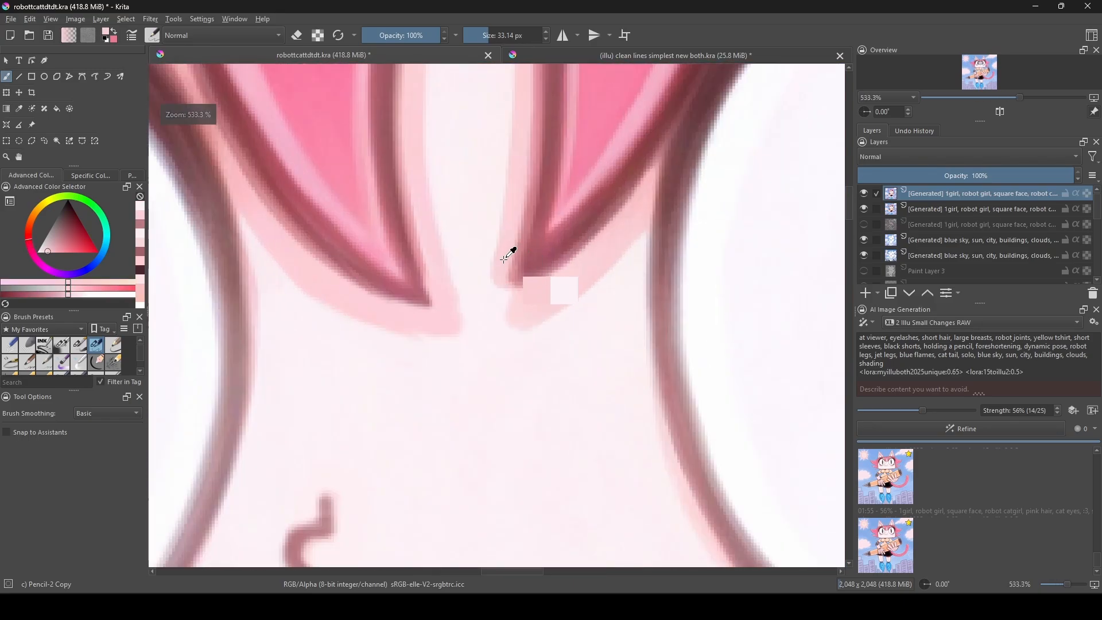
{"action": "scroll", "coordinate": [462, 313], "scroll_direction": "down", "scroll_amount": 3}
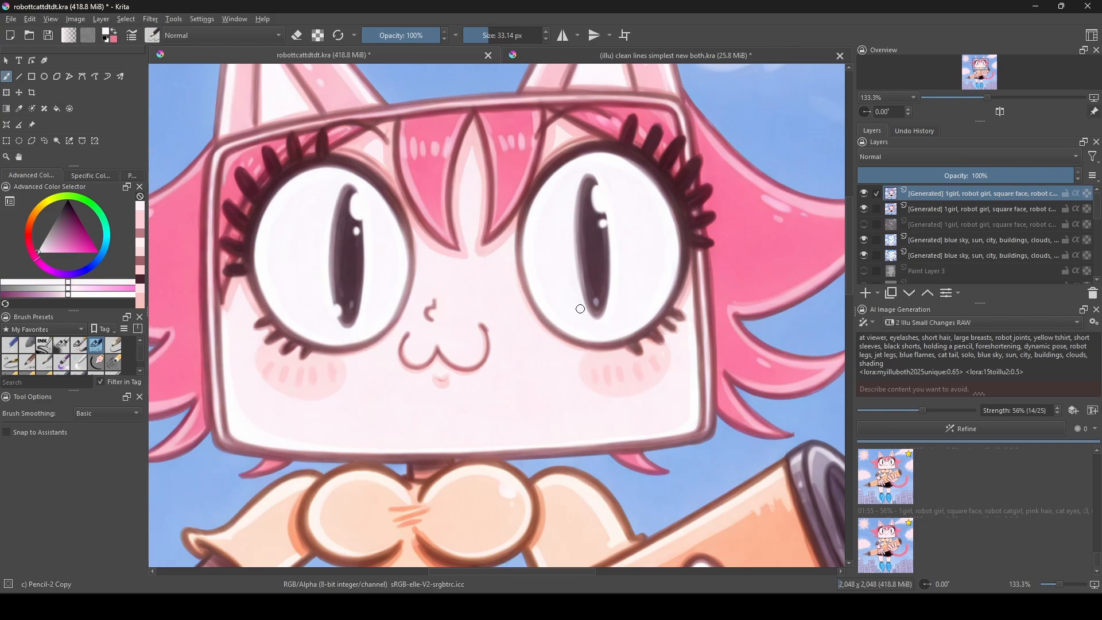
{"action": "left_click", "coordinate": [584, 307]}
Paint over the stray crease lines and shading on the shirt's belly with sampled skin-peach tones.
{"action": "scroll", "coordinate": [342, 233], "scroll_direction": "down", "scroll_amount": 2}
{"action": "left_click_drag", "start_coordinate": [313, 227], "coordinate": [347, 172]}
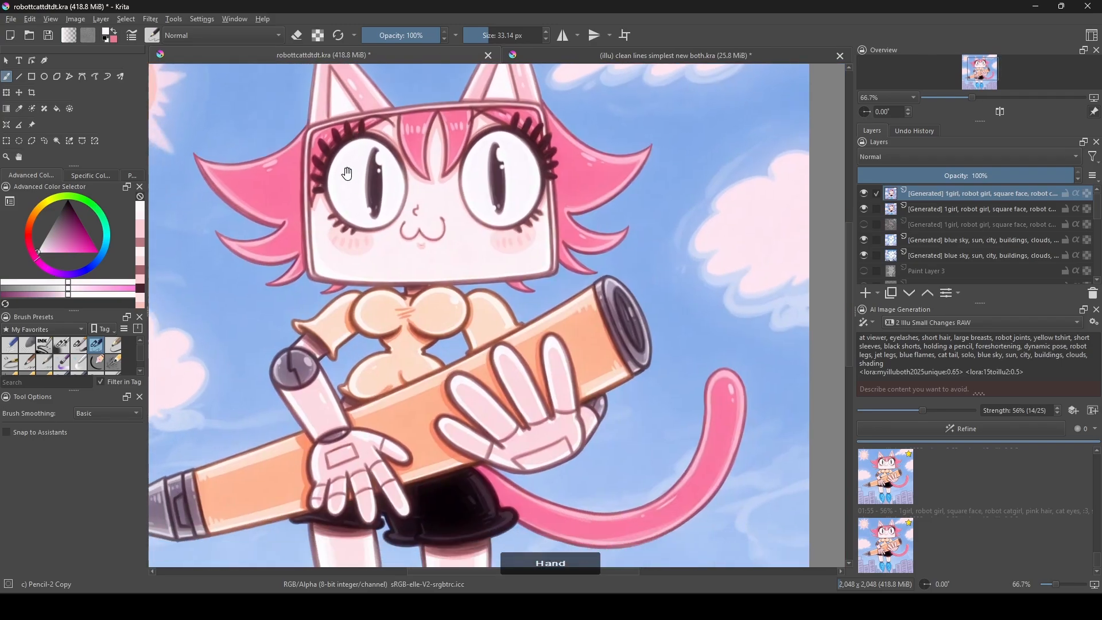
{"action": "left_click_drag", "start_coordinate": [362, 350], "coordinate": [408, 260]}
{"action": "scroll", "coordinate": [408, 260], "scroll_direction": "up", "scroll_amount": 4}
{"action": "left_click", "coordinate": [352, 322], "text": "alt"}
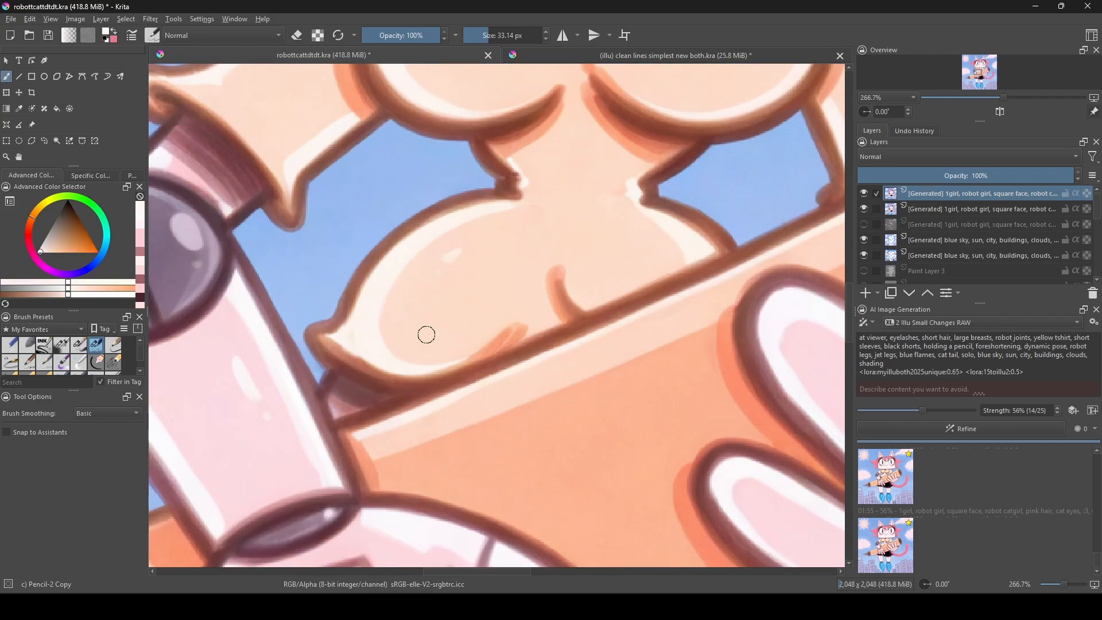
{"action": "left_click_drag", "start_coordinate": [350, 334], "coordinate": [363, 350]}
{"action": "left_click", "coordinate": [472, 339], "text": "alt"}
{"action": "left_click_drag", "start_coordinate": [521, 329], "coordinate": [470, 359]}
{"action": "mouse_move", "coordinate": [558, 270]}
{"action": "left_mouse_down"}
{"action": "mouse_move", "coordinate": [541, 312]}
{"action": "mouse_move", "coordinate": [576, 313]}
{"action": "mouse_move", "coordinate": [564, 316]}
{"action": "left_mouse_up"}
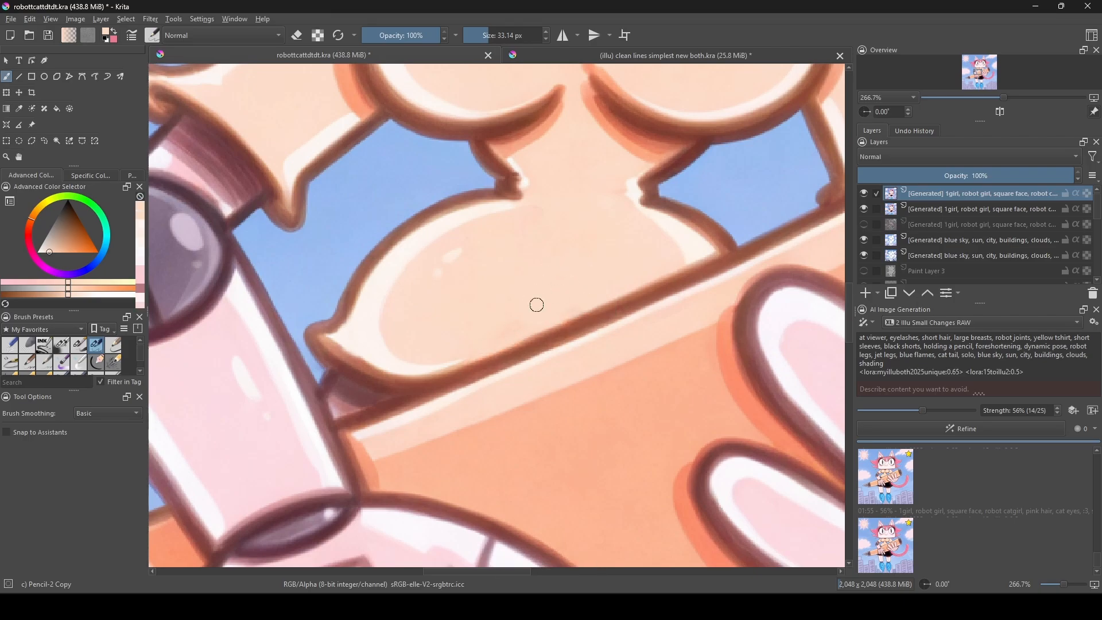
{"action": "scroll", "coordinate": [525, 304], "scroll_direction": "down", "scroll_amount": 2}
{"action": "scroll", "coordinate": [552, 303], "scroll_direction": "up", "scroll_amount": 2}
{"action": "scroll", "coordinate": [456, 334], "scroll_direction": "down", "scroll_amount": 4}
Touch up the outer side of the raised hand behind the pencil with sampled pink and dark purple.
{"action": "left_click_drag", "start_coordinate": [386, 411], "coordinate": [317, 402]}
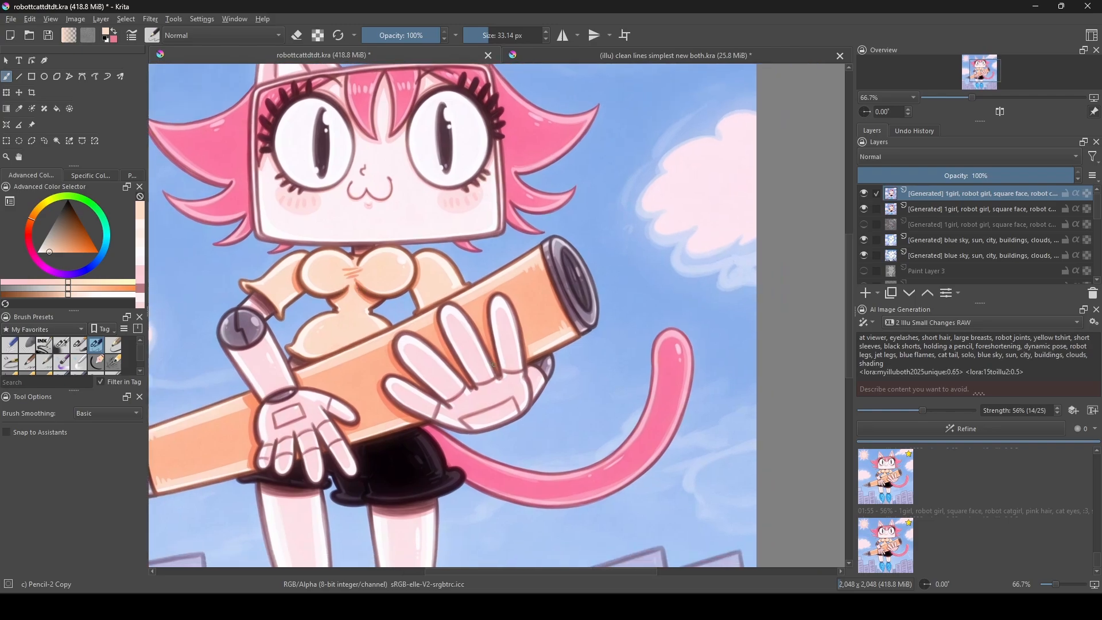
{"action": "scroll", "coordinate": [460, 375], "scroll_direction": "up", "scroll_amount": 1}
{"action": "scroll", "coordinate": [461, 375], "scroll_direction": "up", "scroll_amount": 1}
{"action": "scroll", "coordinate": [459, 382], "scroll_direction": "down", "scroll_amount": 1}
{"action": "scroll", "coordinate": [456, 396], "scroll_direction": "up", "scroll_amount": 2}
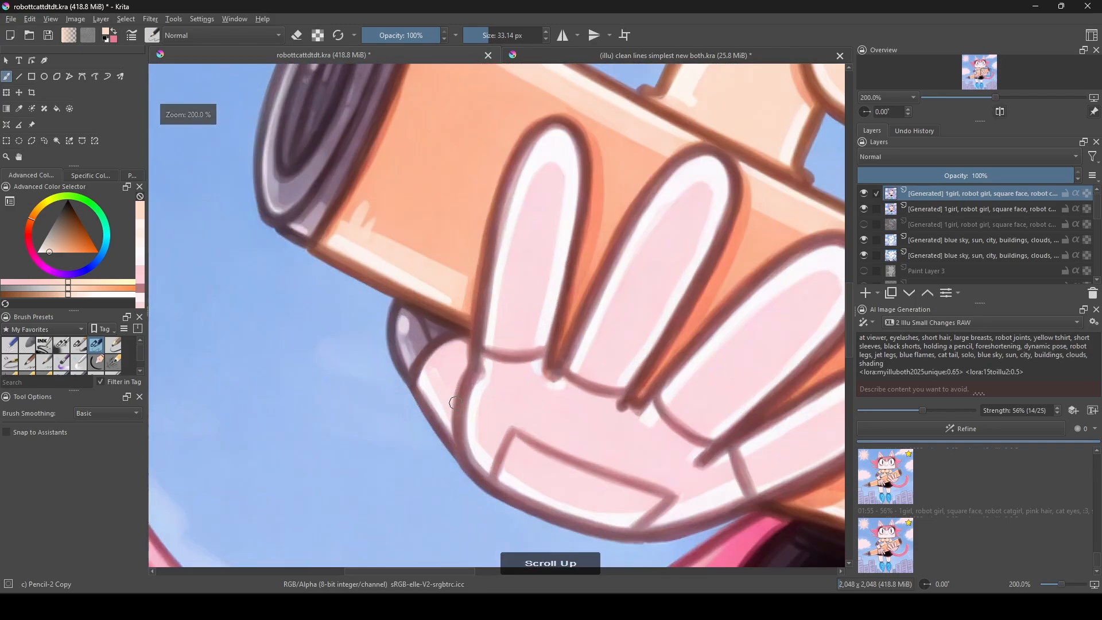
{"action": "left_click", "coordinate": [450, 359], "text": "ctrl"}
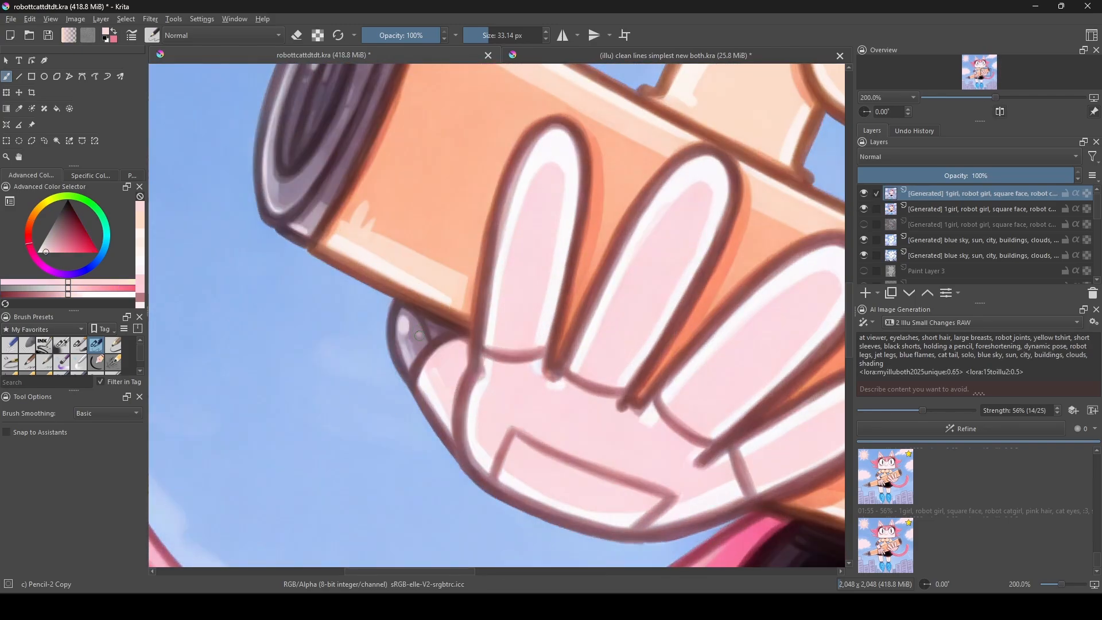
{"action": "scroll", "coordinate": [423, 335], "scroll_direction": "down", "scroll_amount": 1}
{"action": "left_click_drag", "start_coordinate": [438, 316], "coordinate": [380, 298]}
{"action": "key", "text": "ctrl+z"}
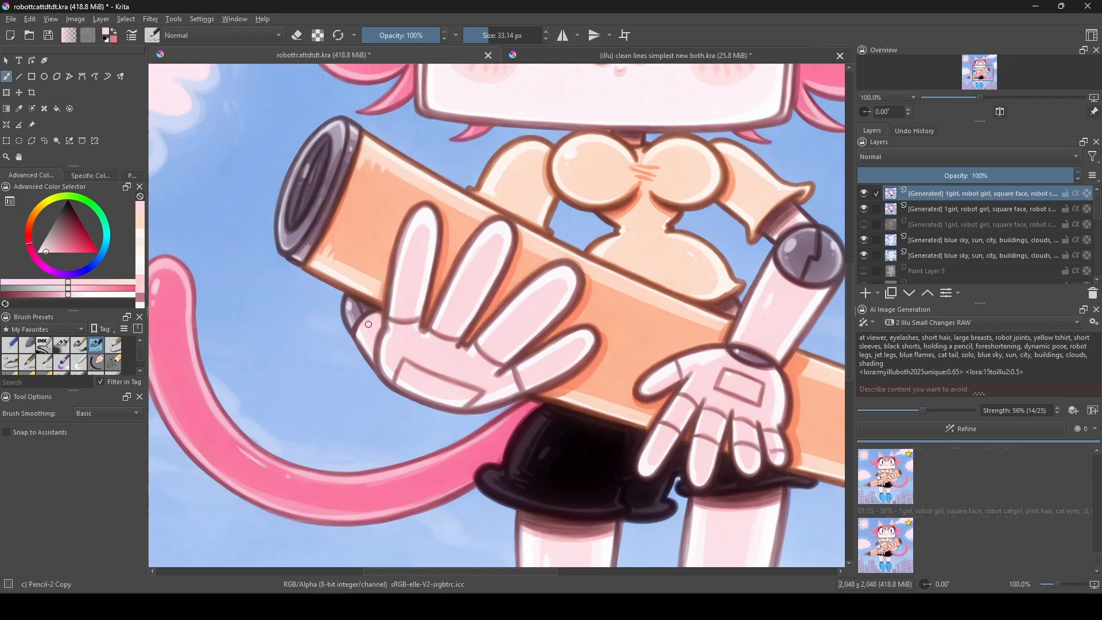
{"action": "scroll", "coordinate": [369, 324], "scroll_direction": "up", "scroll_amount": 2}
{"action": "left_click", "coordinate": [328, 312], "text": "ctrl"}
{"action": "scroll", "coordinate": [358, 298], "scroll_direction": "down", "scroll_amount": 1}
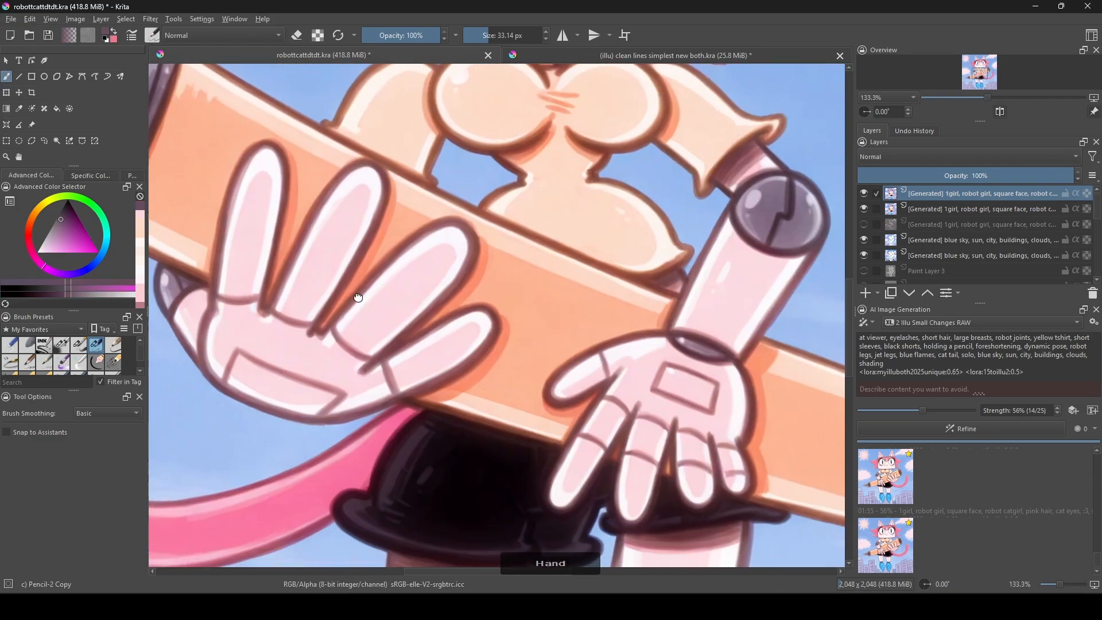
Paint the small gap between the lowered forearm and the shirt's hem black.
{"action": "left_click_drag", "start_coordinate": [358, 297], "coordinate": [432, 434]}
{"action": "scroll", "coordinate": [430, 345], "scroll_direction": "up", "scroll_amount": 1}
{"action": "scroll", "coordinate": [447, 236], "scroll_direction": "down", "scroll_amount": 1}
{"action": "left_click_drag", "start_coordinate": [447, 235], "coordinate": [398, 261]}
{"action": "scroll", "coordinate": [397, 265], "scroll_direction": "up", "scroll_amount": 3}
{"action": "left_click", "coordinate": [463, 274], "text": "ctrl"}
{"action": "scroll", "coordinate": [390, 263], "scroll_direction": "down", "scroll_amount": 4}
{"action": "mouse_move", "coordinate": [463, 273]}
{"action": "left_mouse_down"}
{"action": "mouse_move", "coordinate": [424, 269]}
{"action": "mouse_move", "coordinate": [429, 129]}
{"action": "mouse_move", "coordinate": [423, 146]}
{"action": "left_mouse_up"}
{"action": "left_click", "coordinate": [453, 373], "text": "ctrl"}
{"action": "scroll", "coordinate": [516, 264], "scroll_direction": "up", "scroll_amount": 2}
{"action": "key", "text": "m"}
{"action": "left_click_drag", "start_coordinate": [473, 281], "coordinate": [458, 288]}
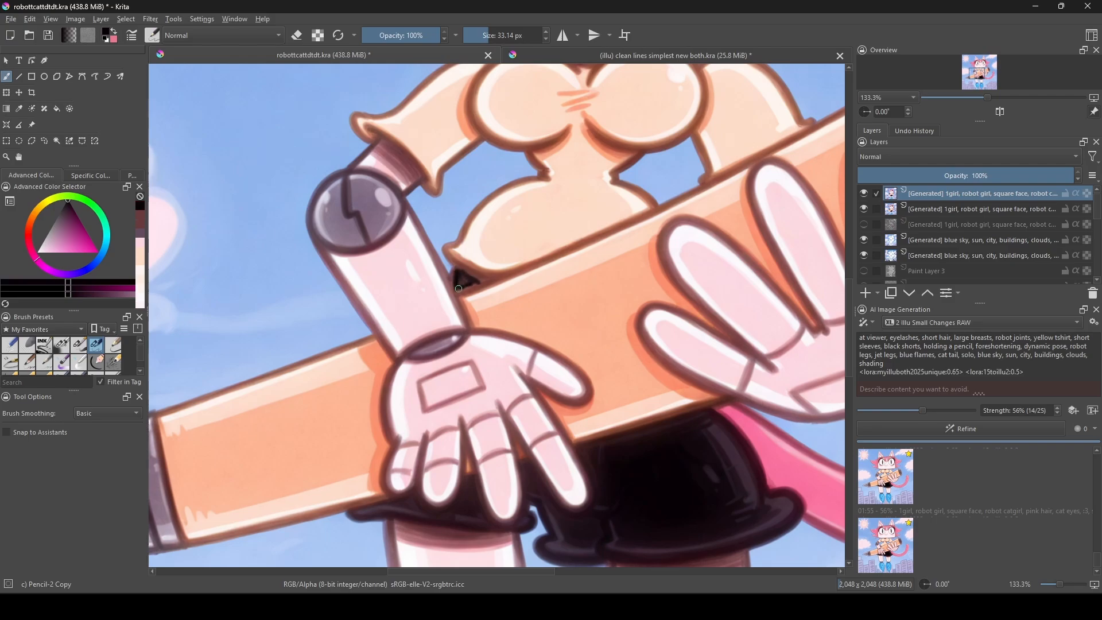
Clean up the edges of the dark gap by the forearm and touch up the lowered hand with sampled colours.
{"action": "scroll", "coordinate": [459, 288], "scroll_direction": "up", "scroll_amount": 2}
{"action": "left_click", "coordinate": [488, 279], "text": "ctrl"}
{"action": "left_click", "coordinate": [472, 298], "text": "ctrl"}
{"action": "scroll", "coordinate": [466, 290], "scroll_direction": "down", "scroll_amount": 3}
{"action": "left_click_drag", "start_coordinate": [427, 254], "coordinate": [414, 210]}
{"action": "scroll", "coordinate": [408, 338], "scroll_direction": "up", "scroll_amount": 1}
{"action": "left_click", "coordinate": [409, 340], "text": "ctrl"}
{"action": "left_click_drag", "start_coordinate": [459, 390], "coordinate": [388, 402]}
{"action": "scroll", "coordinate": [413, 367], "scroll_direction": "down", "scroll_amount": 2}
{"action": "scroll", "coordinate": [387, 373], "scroll_direction": "down", "scroll_amount": 2}
{"action": "left_click_drag", "start_coordinate": [390, 361], "coordinate": [379, 282]}
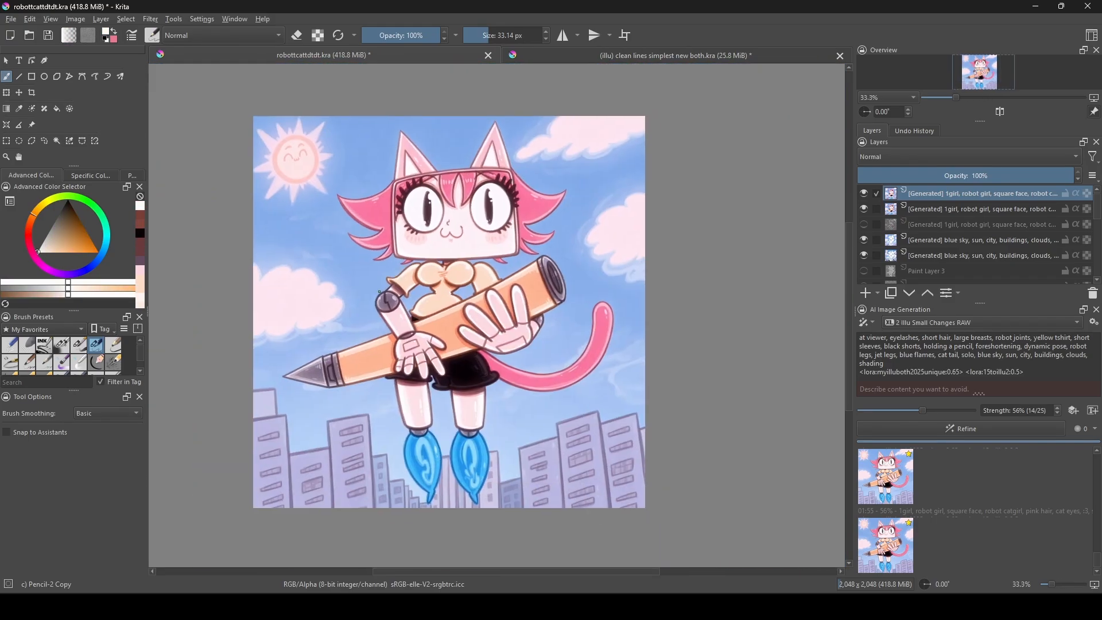
Clean up the light swirls inside the blue jet flames with sampled blues.
{"action": "scroll", "coordinate": [415, 410], "scroll_direction": "up", "scroll_amount": 5}
{"action": "left_click_drag", "start_coordinate": [429, 448], "coordinate": [400, 269]}
{"action": "left_click", "coordinate": [415, 366], "text": "ctrl"}
{"action": "left_click_drag", "start_coordinate": [431, 407], "coordinate": [395, 287]}
{"action": "left_click", "coordinate": [410, 368], "text": "ctrl"}
{"action": "scroll", "coordinate": [413, 367], "scroll_direction": "down", "scroll_amount": 2}
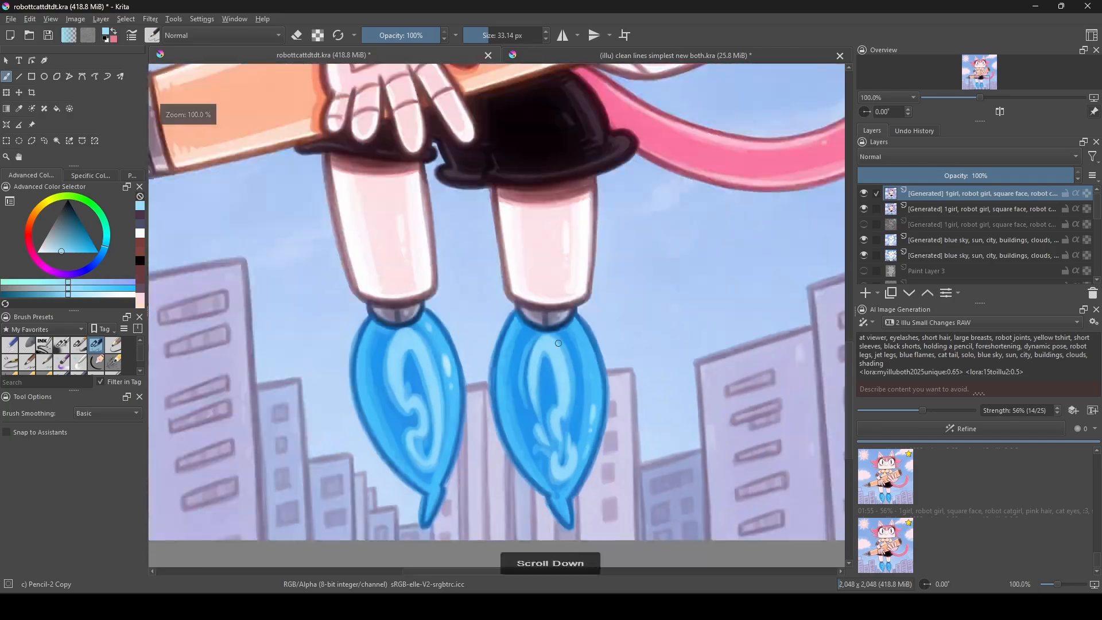
Repaint the neck beneath the face with sampled reddish browns and finish with small colour-picked touch-ups.
{"action": "left_click_drag", "start_coordinate": [488, 166], "coordinate": [505, 493]}
{"action": "mouse_move", "coordinate": [525, 86]}
{"action": "left_mouse_down"}
{"action": "mouse_move", "coordinate": [534, 336]}
{"action": "mouse_move", "coordinate": [526, 330]}
{"action": "left_mouse_up"}
{"action": "scroll", "coordinate": [523, 334], "scroll_direction": "up", "scroll_amount": 3}
{"action": "left_click", "coordinate": [505, 310], "text": "alt"}
{"action": "left_click", "coordinate": [505, 343], "text": "alt"}
{"action": "left_click_drag", "start_coordinate": [525, 476], "coordinate": [524, 309]}
{"action": "scroll", "coordinate": [523, 310], "scroll_direction": "up", "scroll_amount": 1}
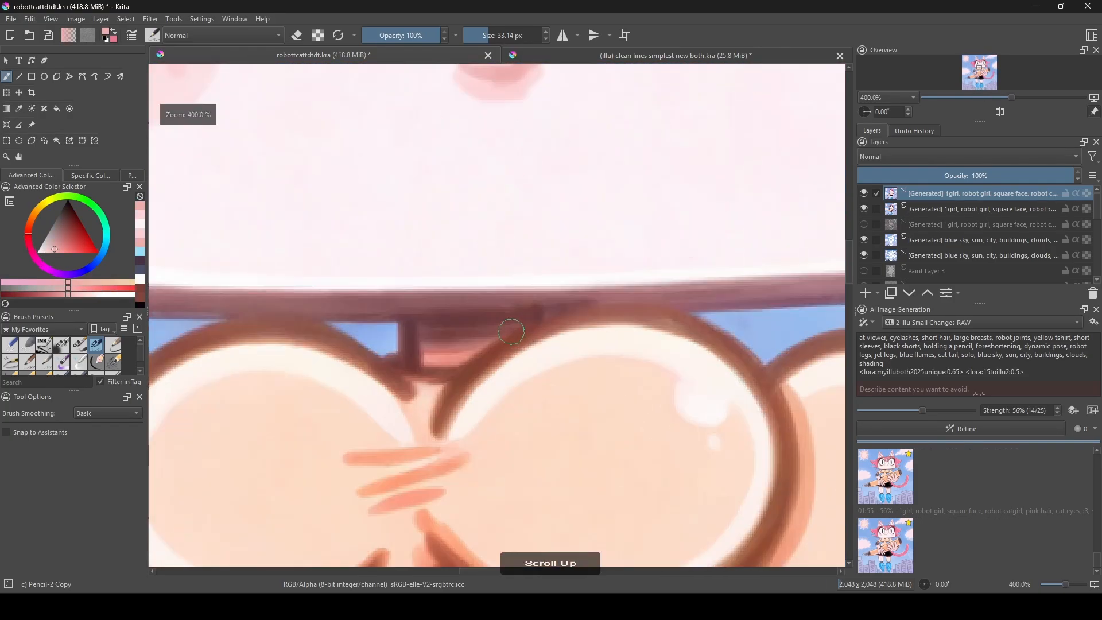
{"action": "left_click", "coordinate": [534, 328], "text": "alt"}
{"action": "scroll", "coordinate": [571, 361], "scroll_direction": "down", "scroll_amount": 2}
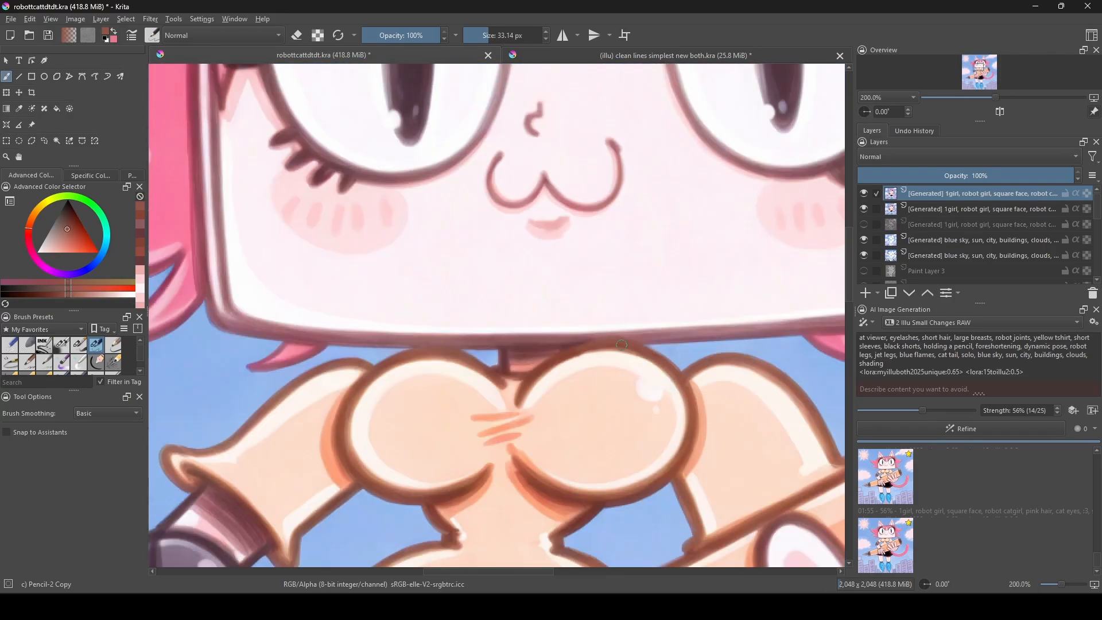
{"action": "scroll", "coordinate": [394, 346], "scroll_direction": "down", "scroll_amount": 3}
{"action": "left_click_drag", "start_coordinate": [394, 346], "coordinate": [487, 345]}
{"action": "scroll", "coordinate": [434, 213], "scroll_direction": "up", "scroll_amount": 3}
{"action": "left_click", "coordinate": [413, 258], "text": "alt"}
{"action": "mouse_move", "coordinate": [426, 276]}
{"action": "left_mouse_down"}
{"action": "mouse_move", "coordinate": [433, 250]}
{"action": "mouse_move", "coordinate": [491, 189]}
{"action": "left_mouse_up"}
{"action": "scroll", "coordinate": [437, 235], "scroll_direction": "down", "scroll_amount": 4}
{"action": "scroll", "coordinate": [437, 234], "scroll_direction": "down", "scroll_amount": 1}
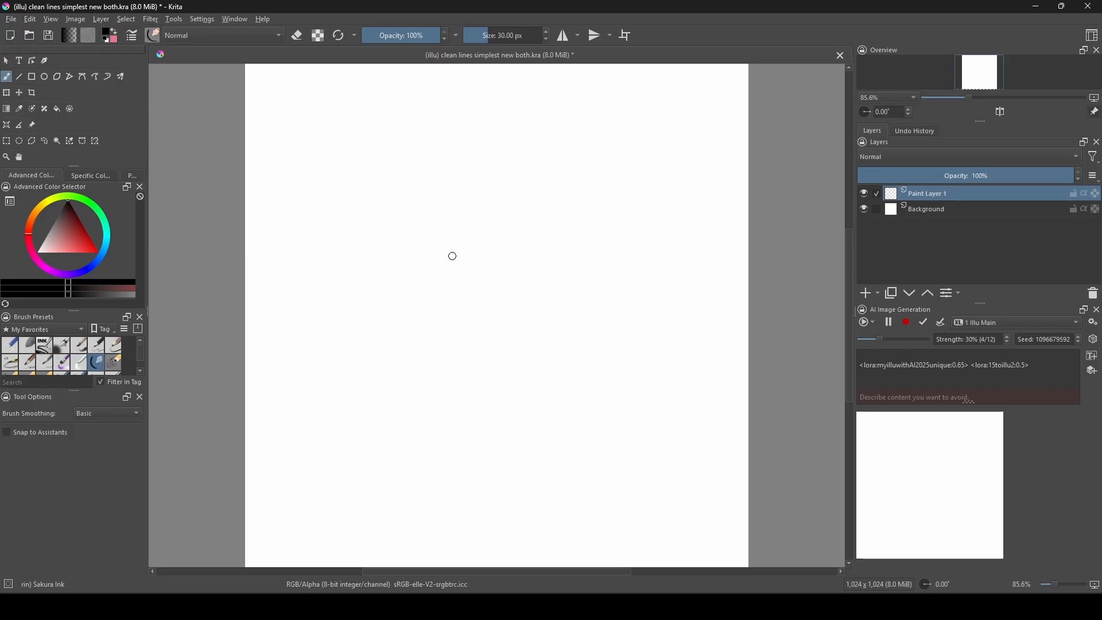
Sketch a cat's head in black ink with pointed ears, slanted eyes with lashes, a nose and a smiling mouth.
{"action": "mouse_move", "coordinate": [386, 218]}
{"action": "left_mouse_down"}
{"action": "mouse_move", "coordinate": [502, 225]}
{"action": "mouse_move", "coordinate": [402, 257]}
{"action": "left_mouse_up"}
{"action": "left_click_drag", "start_coordinate": [489, 221], "coordinate": [539, 259]}
{"action": "left_click_drag", "start_coordinate": [450, 261], "coordinate": [443, 274]}
{"action": "left_click_drag", "start_coordinate": [505, 243], "coordinate": [492, 264]}
{"action": "left_click_drag", "start_coordinate": [469, 270], "coordinate": [488, 286]}
{"action": "left_click_drag", "start_coordinate": [509, 244], "coordinate": [517, 234]}
{"action": "left_click_drag", "start_coordinate": [407, 251], "coordinate": [421, 238]}
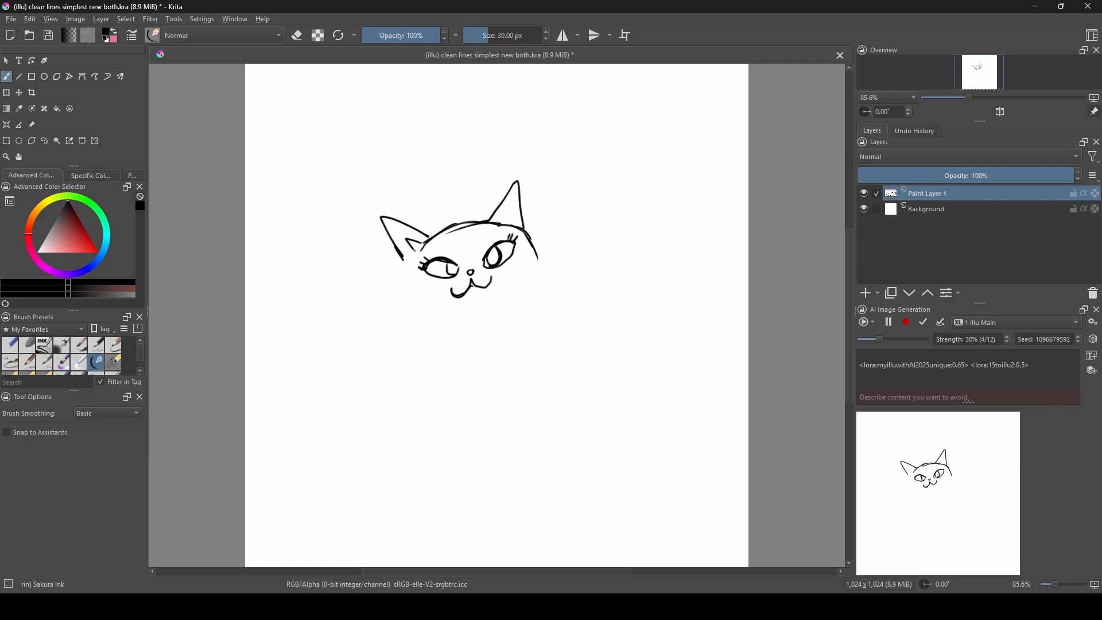
Add the inner ear lines, whiskers on both cheeks and the lower face outline to the cat sketch.
{"action": "left_click_drag", "start_coordinate": [501, 225], "coordinate": [510, 211]}
{"action": "mouse_move", "coordinate": [400, 261]}
{"action": "left_mouse_down"}
{"action": "mouse_move", "coordinate": [405, 296]}
{"action": "mouse_move", "coordinate": [384, 304]}
{"action": "left_mouse_up"}
{"action": "left_click_drag", "start_coordinate": [502, 265], "coordinate": [572, 267]}
{"action": "left_click_drag", "start_coordinate": [405, 292], "coordinate": [462, 322]}
{"action": "left_click_drag", "start_coordinate": [542, 257], "coordinate": [507, 308]}
Sketch the cat's front leg, gripping paw and rounded body below the head.
{"action": "mouse_move", "coordinate": [440, 323]}
{"action": "left_mouse_down"}
{"action": "mouse_move", "coordinate": [445, 405]}
{"action": "mouse_move", "coordinate": [489, 382]}
{"action": "mouse_move", "coordinate": [495, 403]}
{"action": "left_mouse_up"}
{"action": "left_click_drag", "start_coordinate": [508, 402], "coordinate": [516, 380]}
{"action": "mouse_move", "coordinate": [600, 351]}
{"action": "left_mouse_down"}
{"action": "mouse_move", "coordinate": [530, 336]}
{"action": "mouse_move", "coordinate": [476, 379]}
{"action": "left_mouse_up"}
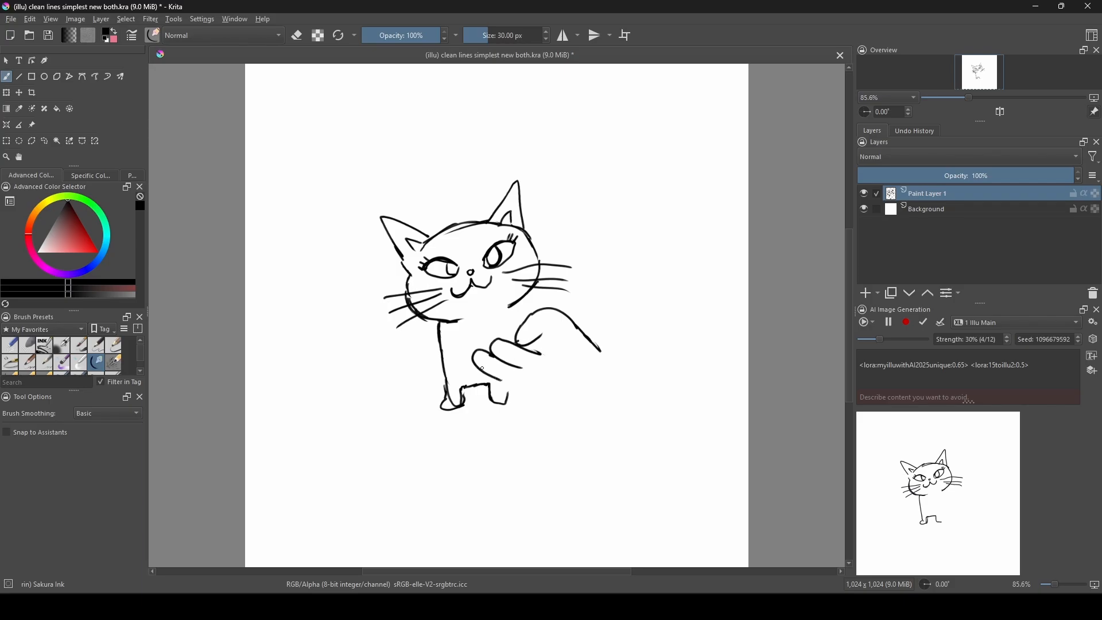
{"action": "left_click_drag", "start_coordinate": [533, 428], "coordinate": [594, 336]}
Sketch a large pencil running diagonally beneath the cat's chin and through the gripping paw, with a sharpened tip and eraser end.
{"action": "mouse_move", "coordinate": [436, 322]}
{"action": "left_mouse_down"}
{"action": "mouse_move", "coordinate": [571, 350]}
{"action": "mouse_move", "coordinate": [367, 332]}
{"action": "mouse_move", "coordinate": [487, 354]}
{"action": "left_mouse_up"}
{"action": "left_click_drag", "start_coordinate": [528, 354], "coordinate": [564, 365]}
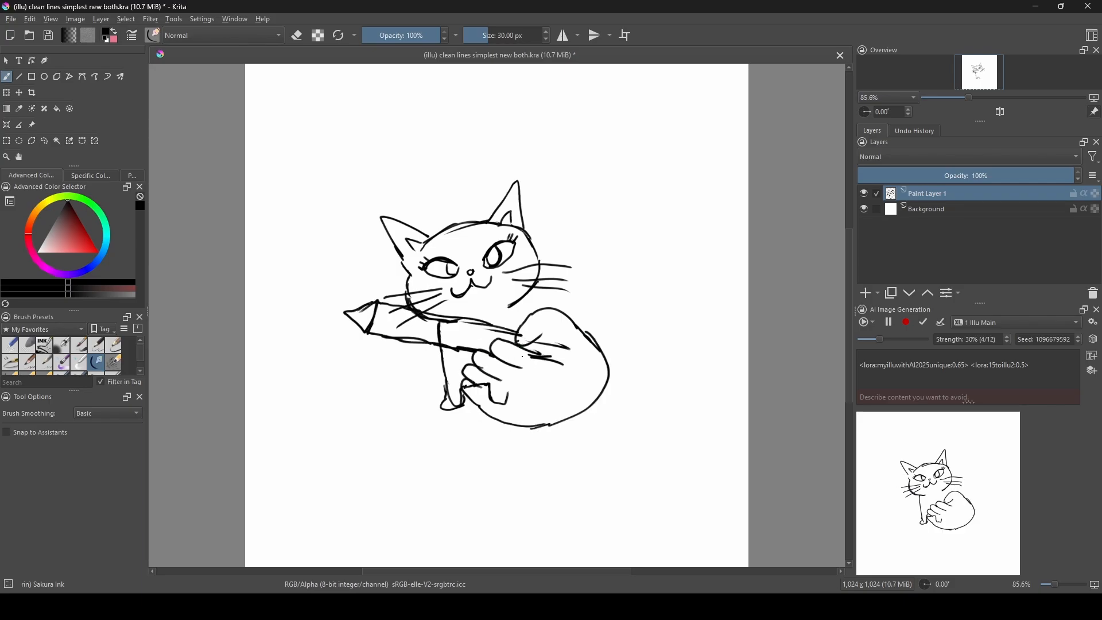
{"action": "left_click_drag", "start_coordinate": [485, 345], "coordinate": [530, 369]}
{"action": "left_click_drag", "start_coordinate": [503, 350], "coordinate": [542, 360]}
{"action": "left_click_drag", "start_coordinate": [537, 331], "coordinate": [575, 342]}
{"action": "left_click_drag", "start_coordinate": [634, 373], "coordinate": [651, 392]}
Cover the leg line inside the pencil with sampled white and draw a tall curved tail behind the body in black.
{"action": "left_click", "coordinate": [427, 367], "text": "alt"}
{"action": "left_click_drag", "start_coordinate": [440, 323], "coordinate": [441, 341]}
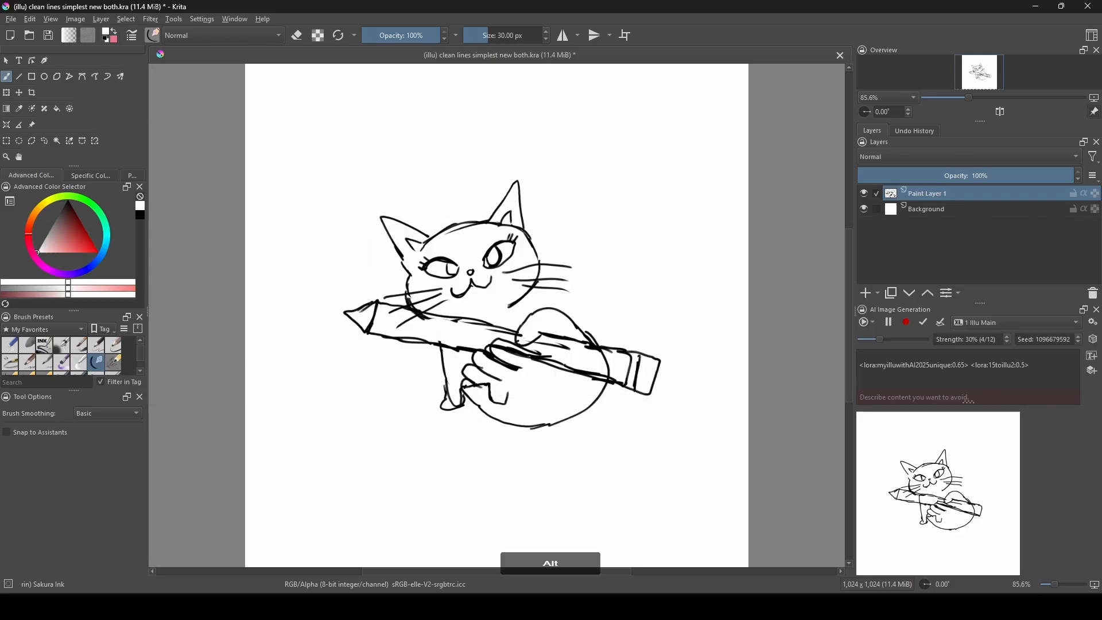
{"action": "left_click", "coordinate": [519, 303], "text": "alt"}
{"action": "mouse_move", "coordinate": [516, 303]}
{"action": "left_mouse_down"}
{"action": "mouse_move", "coordinate": [574, 319]}
{"action": "mouse_move", "coordinate": [587, 198]}
{"action": "mouse_move", "coordinate": [601, 300]}
{"action": "left_mouse_up"}
{"action": "left_click_drag", "start_coordinate": [604, 286], "coordinate": [586, 326]}
Redraw the lower front leg and foot in black and cover stray lines around the fingers with sampled white.
{"action": "mouse_move", "coordinate": [438, 349]}
{"action": "left_mouse_down"}
{"action": "mouse_move", "coordinate": [442, 402]}
{"action": "mouse_move", "coordinate": [425, 430]}
{"action": "left_mouse_up"}
{"action": "mouse_move", "coordinate": [425, 430]}
{"action": "left_mouse_down"}
{"action": "mouse_move", "coordinate": [465, 405]}
{"action": "mouse_move", "coordinate": [422, 429]}
{"action": "left_mouse_up"}
{"action": "left_click", "coordinate": [415, 418], "text": "alt"}
{"action": "left_click_drag", "start_coordinate": [490, 390], "coordinate": [506, 403]}
{"action": "left_click_drag", "start_coordinate": [489, 351], "coordinate": [568, 401]}
Transform the cat sketch layer, enlarging it to fill most of the canvas and rotating it slightly clockwise.
{"action": "left_click", "coordinate": [6, 93]}
{"action": "scroll", "coordinate": [348, 282], "scroll_direction": "down", "scroll_amount": 2}
{"action": "left_click_drag", "start_coordinate": [345, 215], "coordinate": [302, 179]}
{"action": "left_click_drag", "start_coordinate": [374, 314], "coordinate": [371, 322]}
{"action": "left_click_drag", "start_coordinate": [305, 298], "coordinate": [347, 269]}
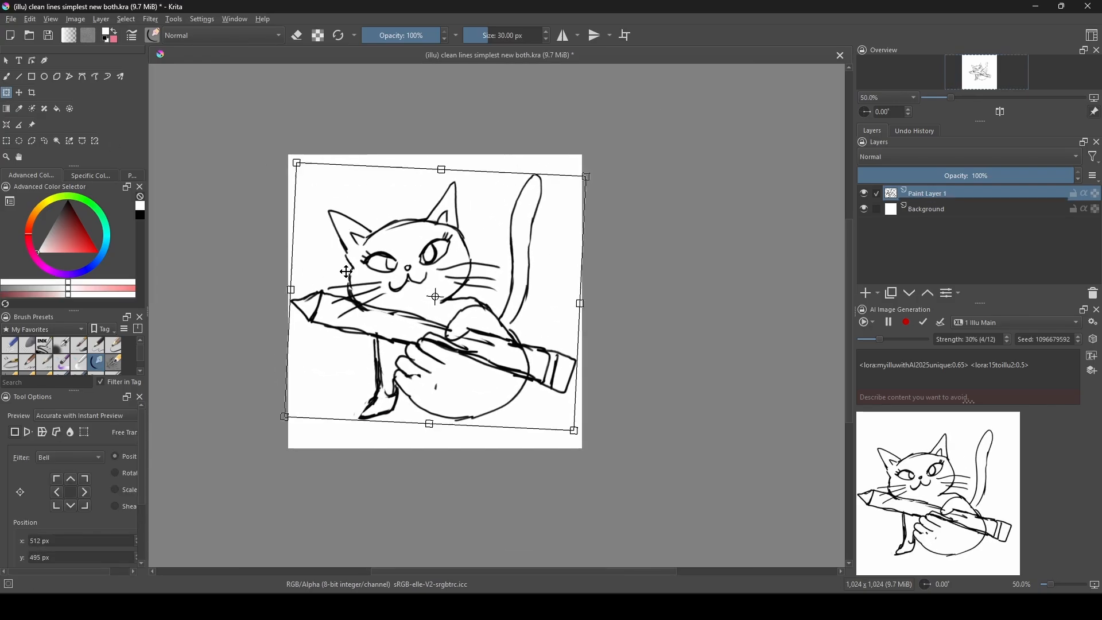
{"action": "key", "text": "Return"}
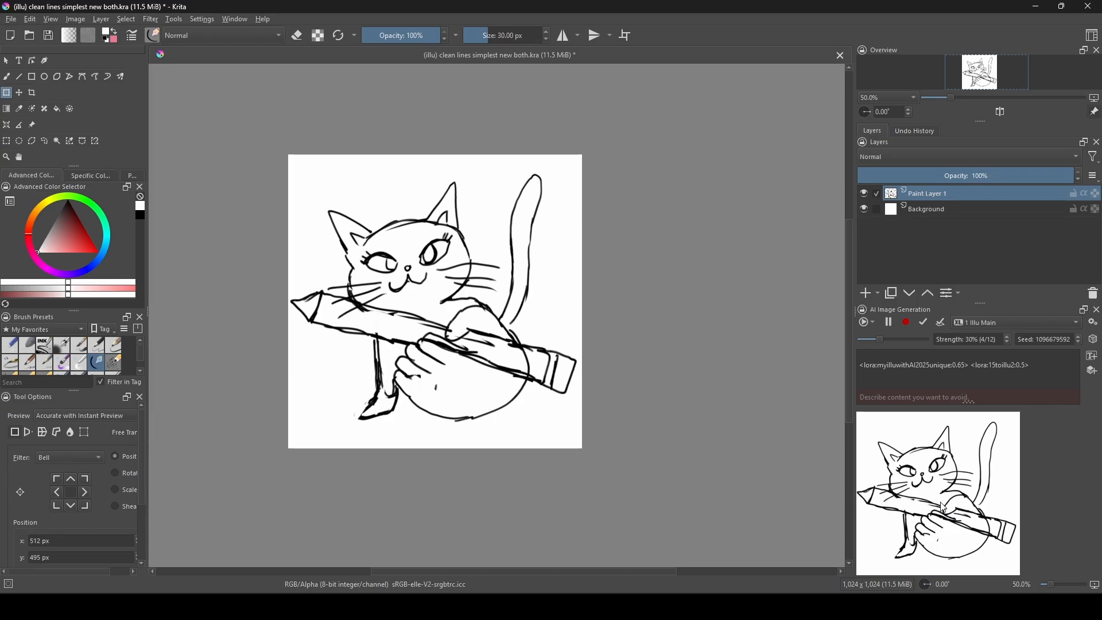
Apply two live AI results of the cat sketch as new layers at 30% strength.
{"action": "left_click", "coordinate": [946, 329]}
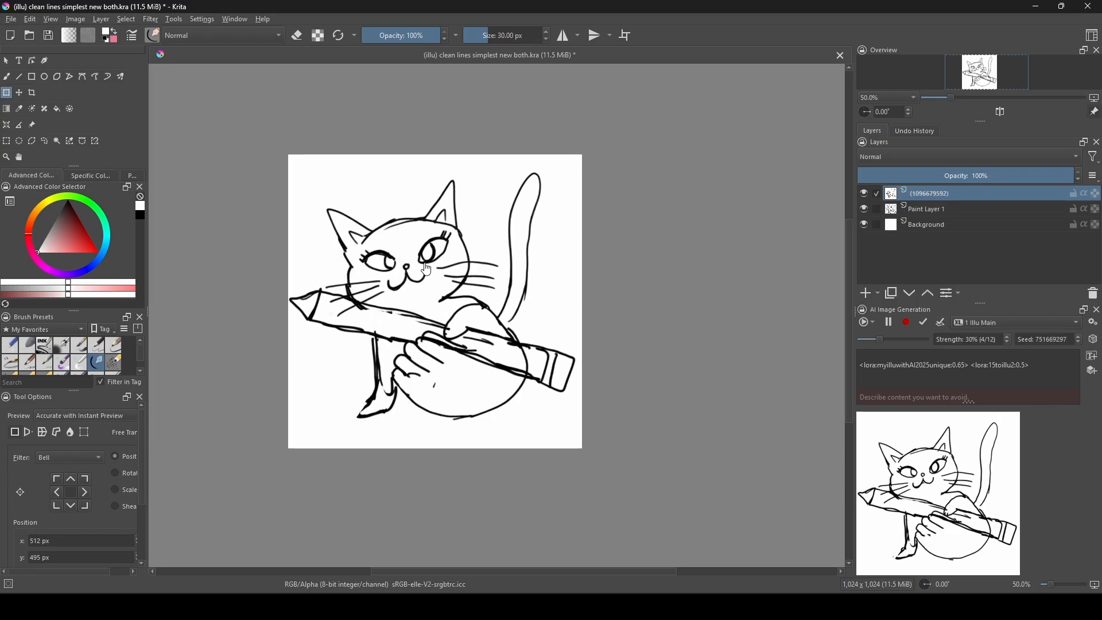
{"action": "left_click", "coordinate": [21, 94]}
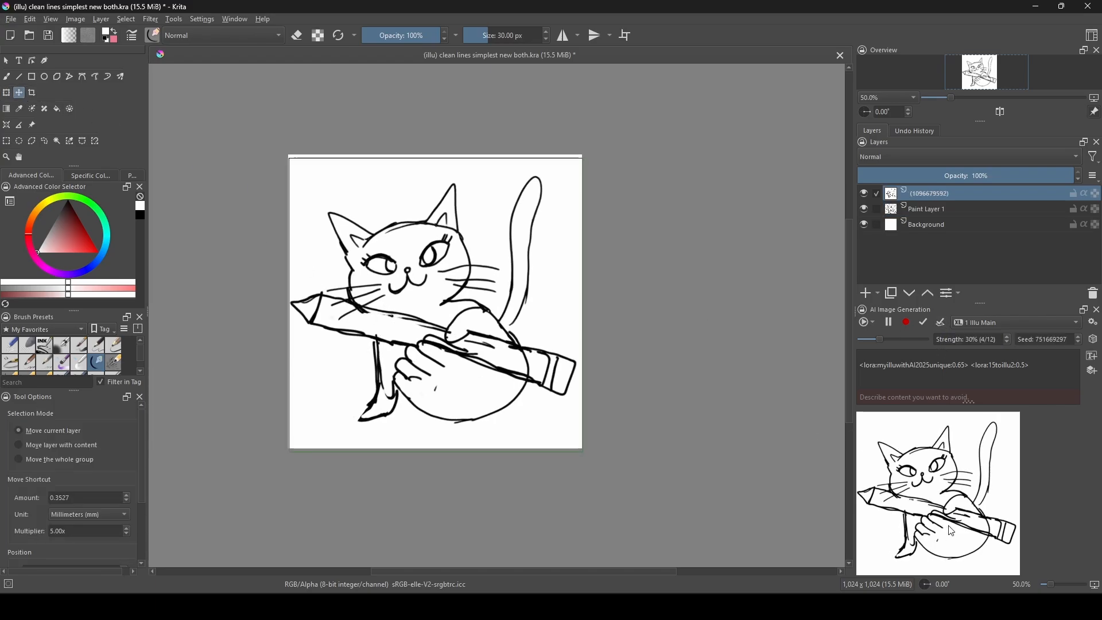
{"action": "left_click", "coordinate": [925, 324]}
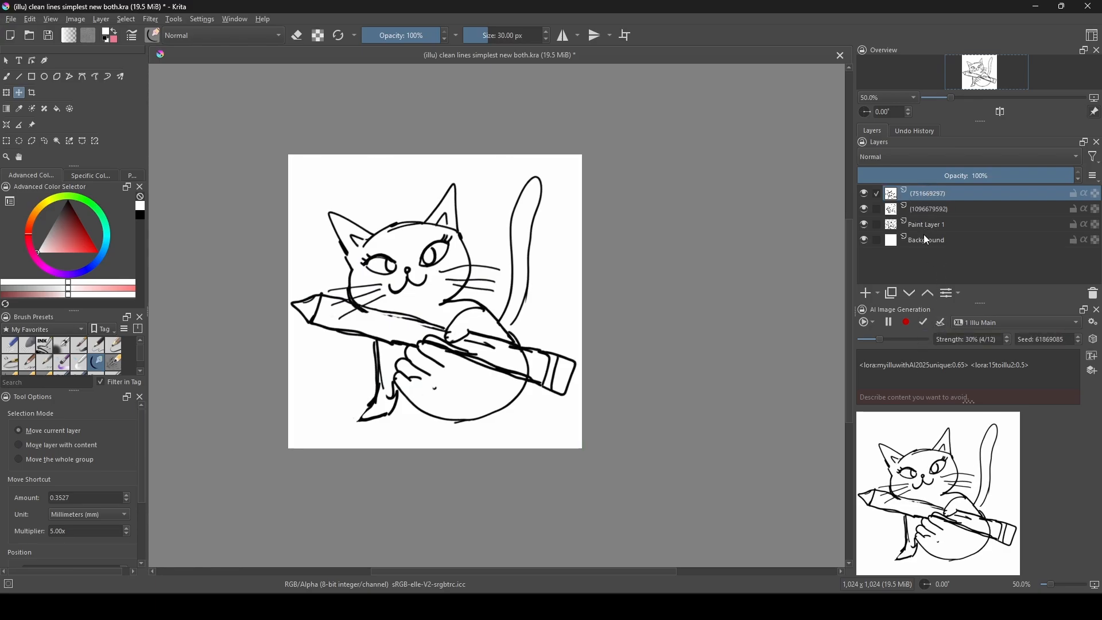
Raise the live generation strength to 42% and apply successive cleaned-up line results as new layers.
{"action": "left_click", "coordinate": [1008, 336]}
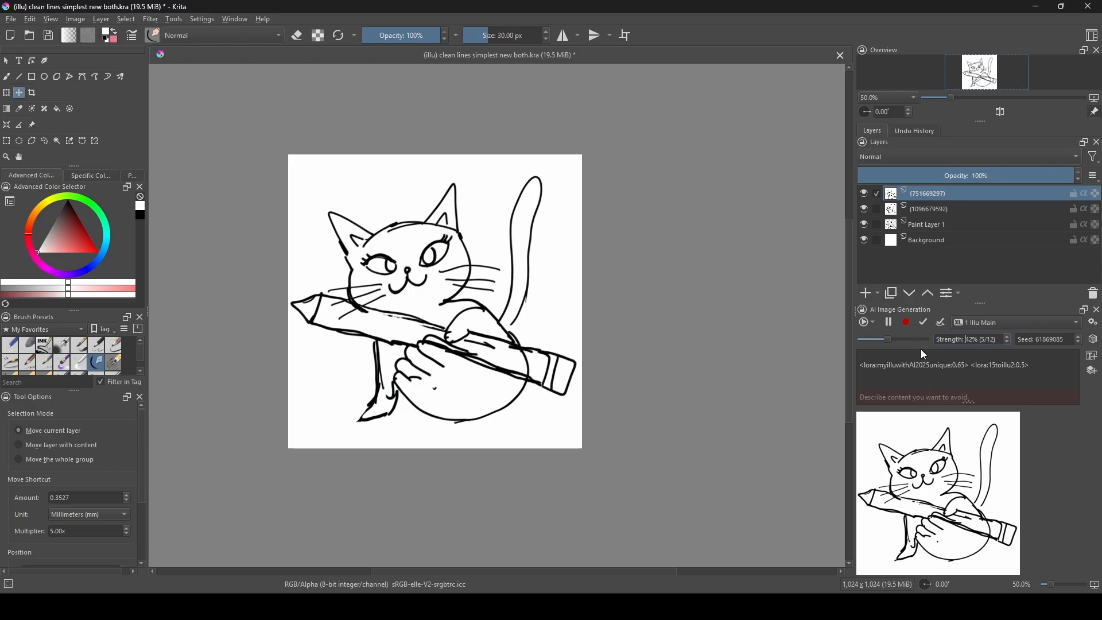
{"action": "left_click", "coordinate": [942, 323]}
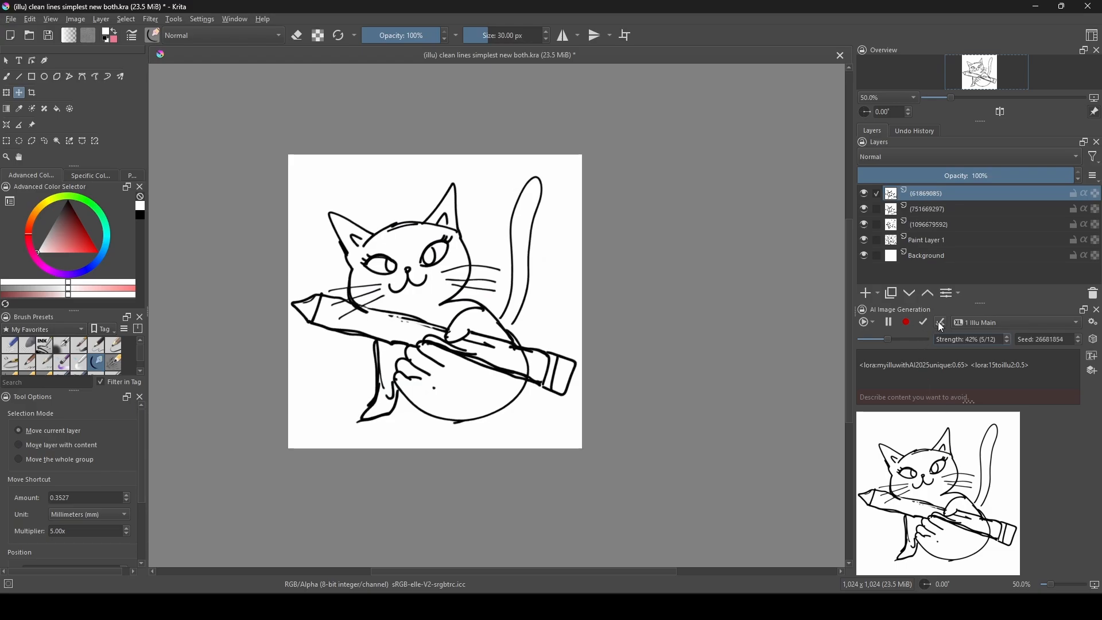
{"action": "left_click", "coordinate": [941, 323]}
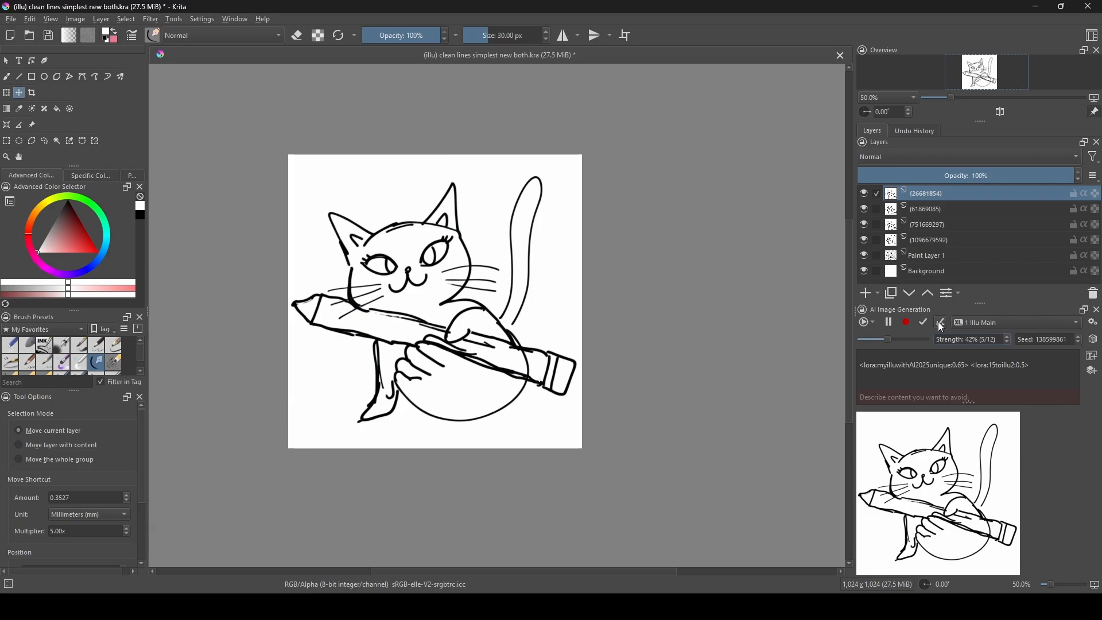
{"action": "left_click", "coordinate": [941, 325]}
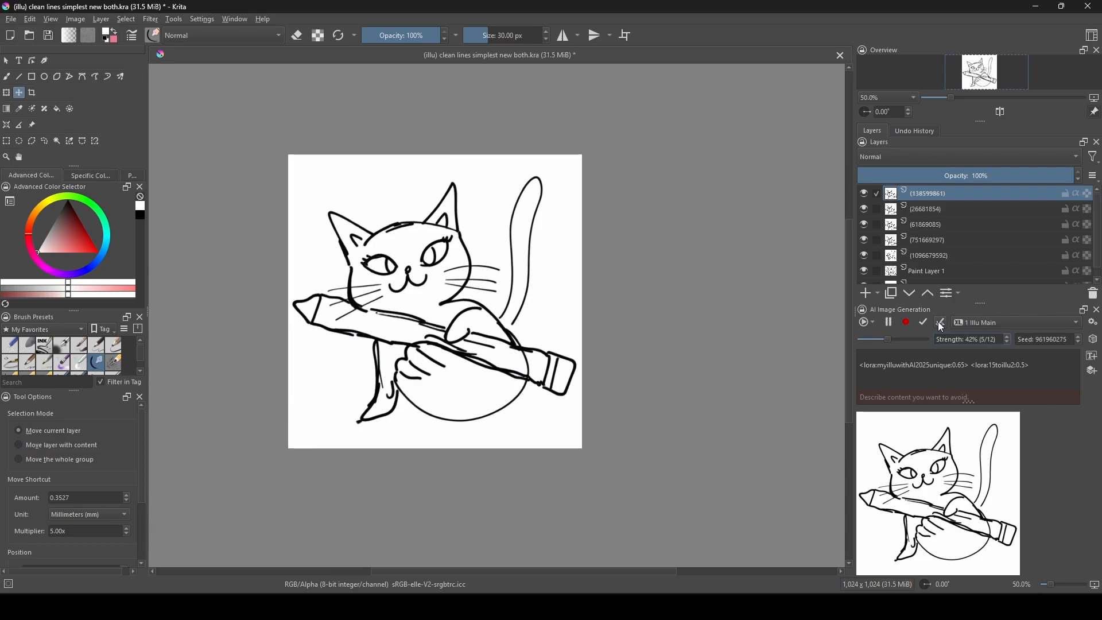
{"action": "left_click", "coordinate": [942, 324]}
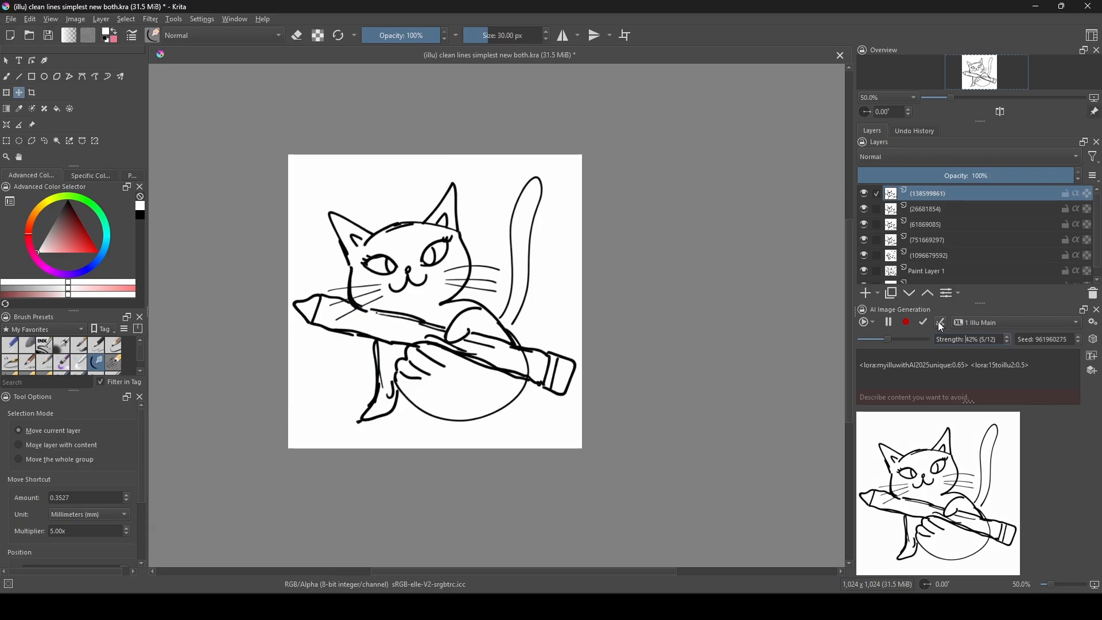
Try a live generation at 75% strength, apply it as a new layer and hide that layer.
{"action": "left_click", "coordinate": [1007, 336]}
{"action": "left_click", "coordinate": [1008, 336]}
{"action": "left_click", "coordinate": [1007, 336]}
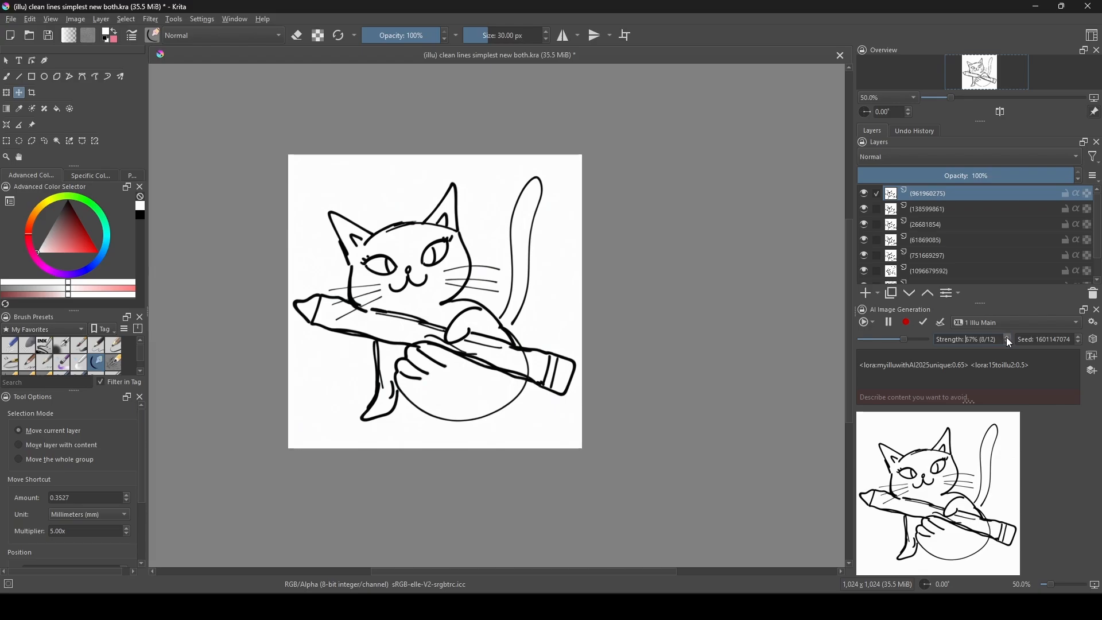
{"action": "left_click", "coordinate": [1007, 336]}
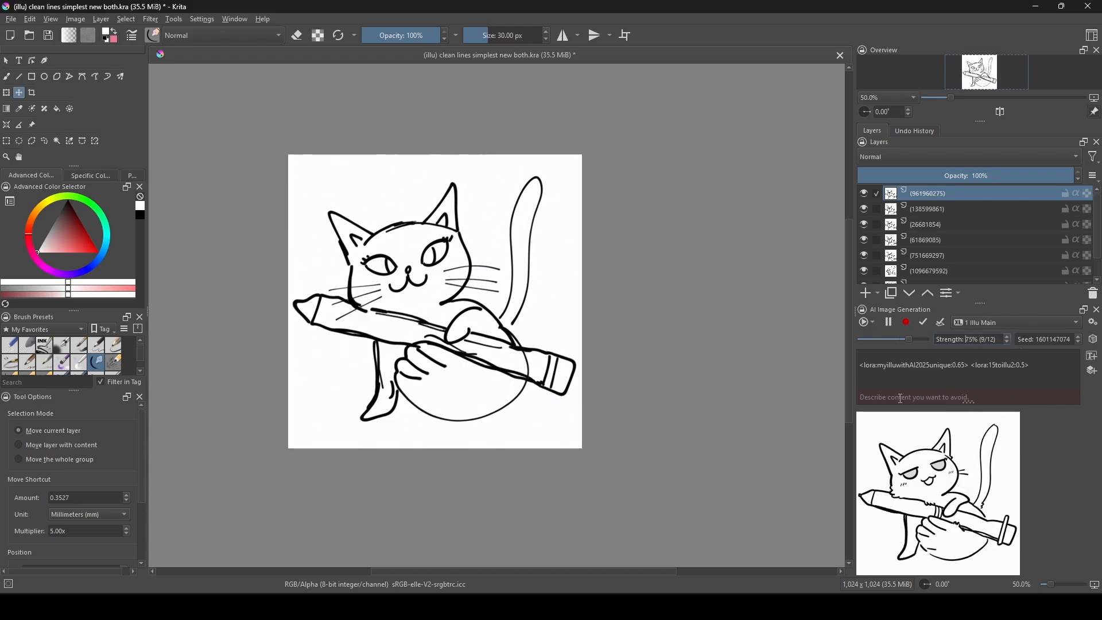
{"action": "left_click", "coordinate": [922, 322]}
{"action": "left_click", "coordinate": [864, 194]}
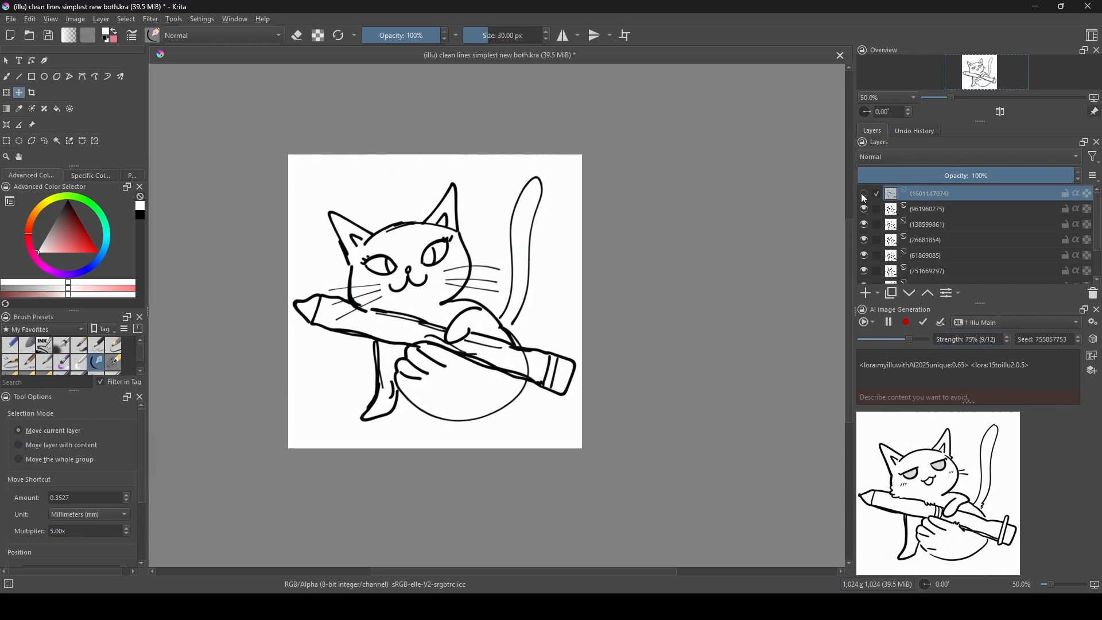
Lower the live generation strength to 50%.
{"action": "left_click", "coordinate": [1007, 342]}
{"action": "left_click", "coordinate": [1008, 343]}
{"action": "left_click", "coordinate": [1007, 343]}
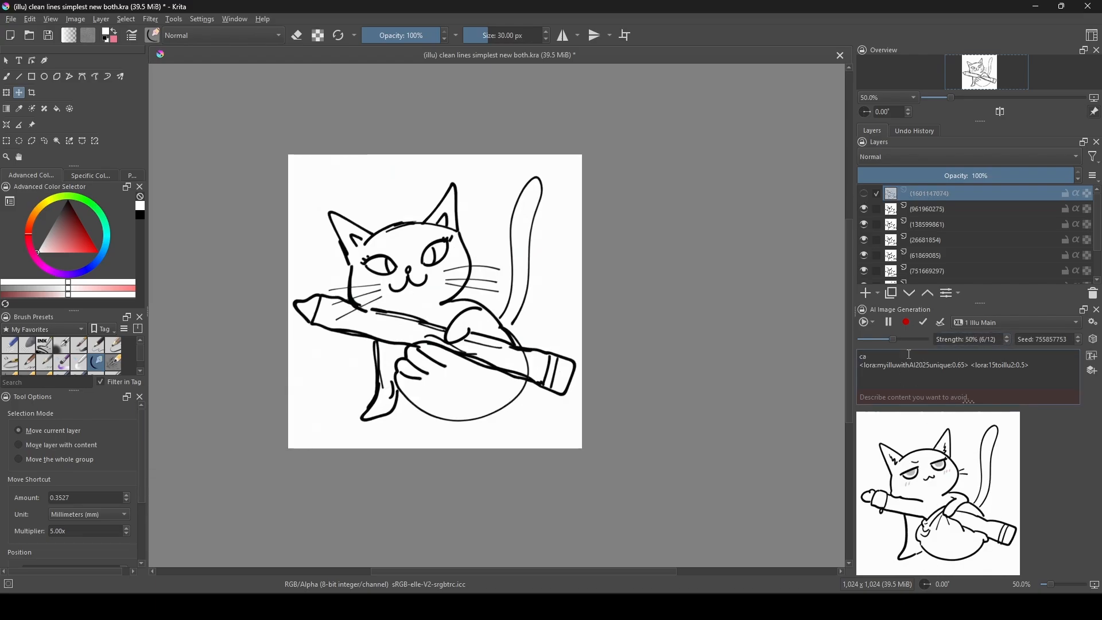
Add "cat, female, pink fur, cat eyes, whiskers, :3, realistic hand, holding a pencil, pencil, cat tail, solo, simple background, white background" above the LoRA tags.
{"action": "type", "text": "t, female, pink fur, cat eyes, whis"}
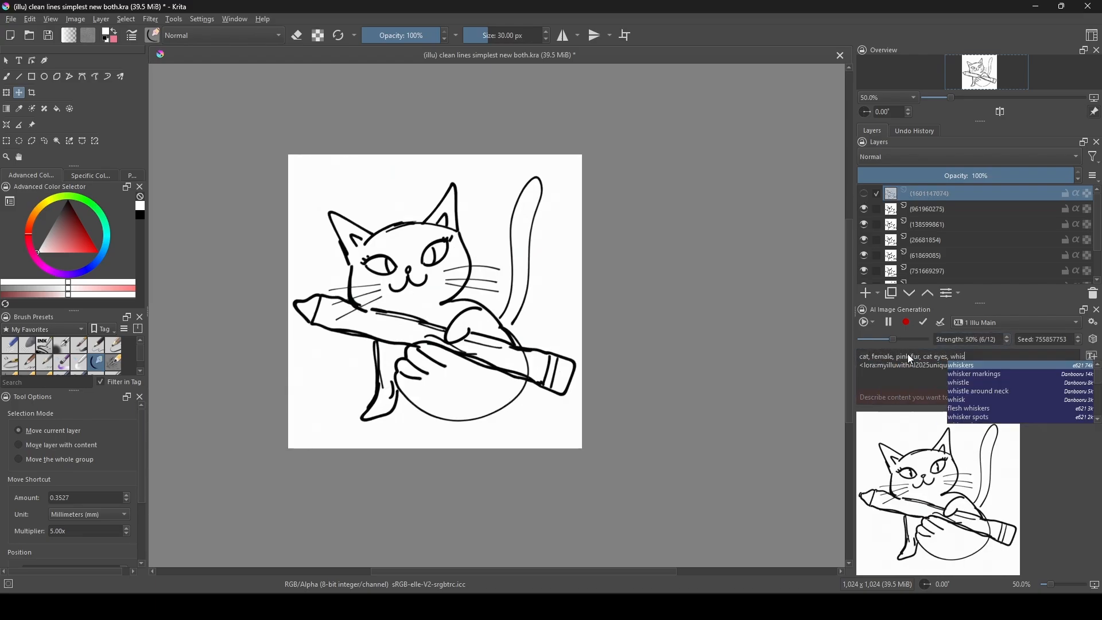
{"action": "key", "text": "Return"}
{"action": "type", "text": ":3"}
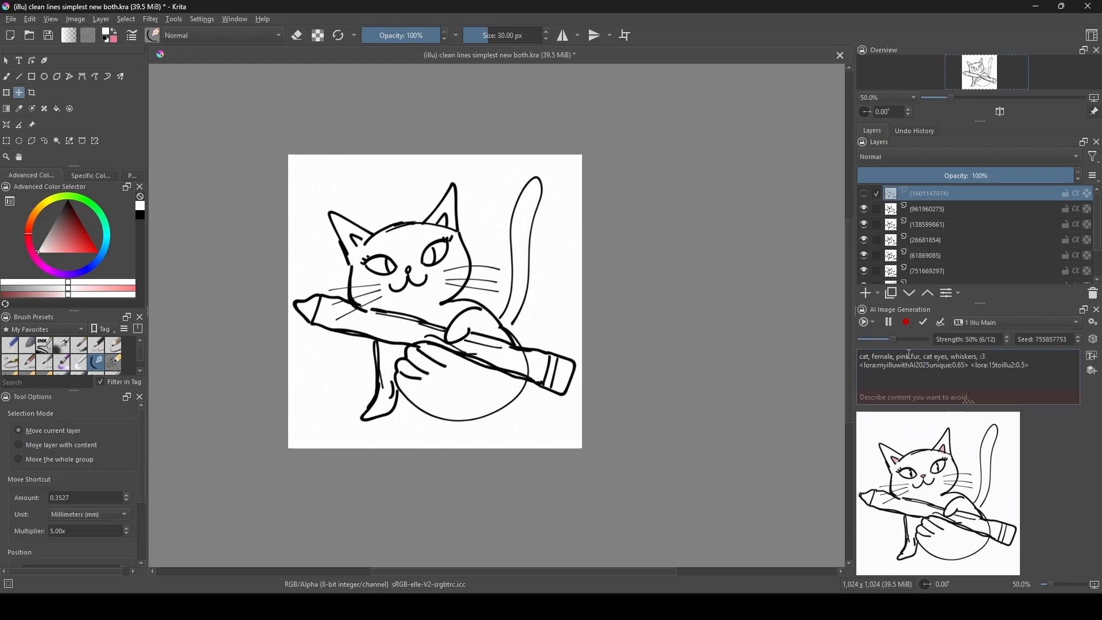
{"action": "type", "text": ", realistic hand, holding a pencil, pencil, cat tail, solo, simple background, white background"}
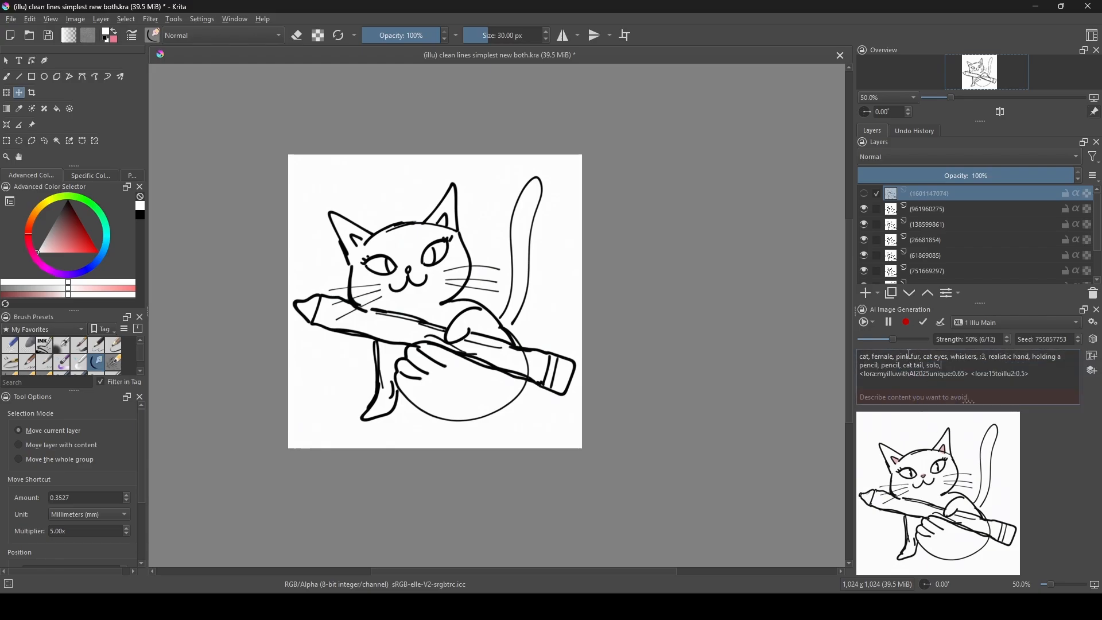
Apply two live results generated from the new prompt as layers at 50% strength.
{"action": "left_click", "coordinate": [940, 325]}
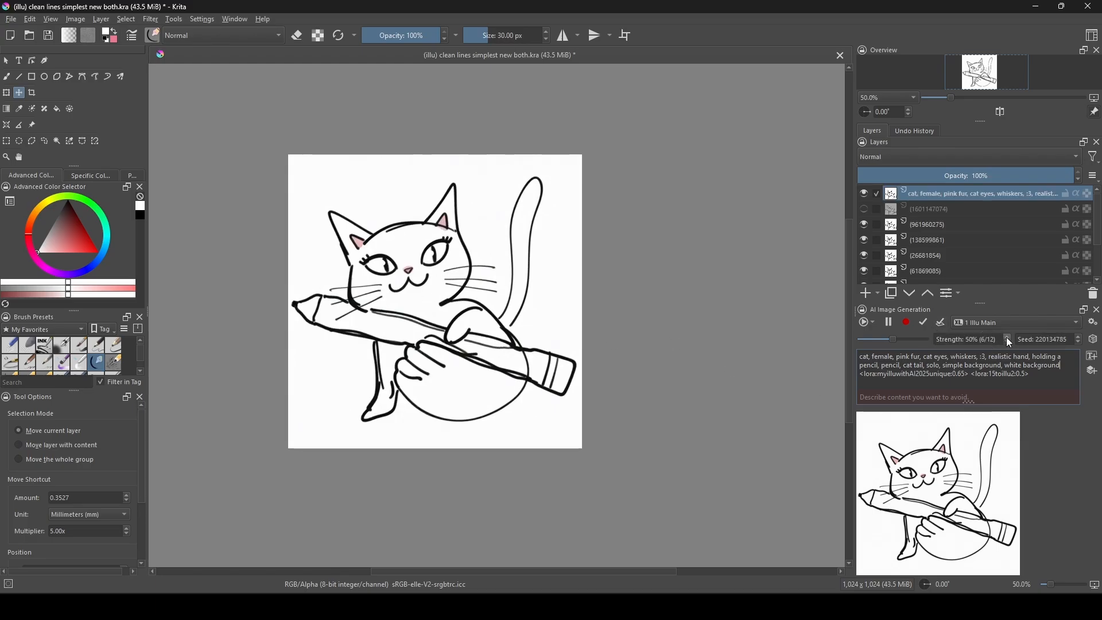
{"action": "left_click", "coordinate": [941, 324]}
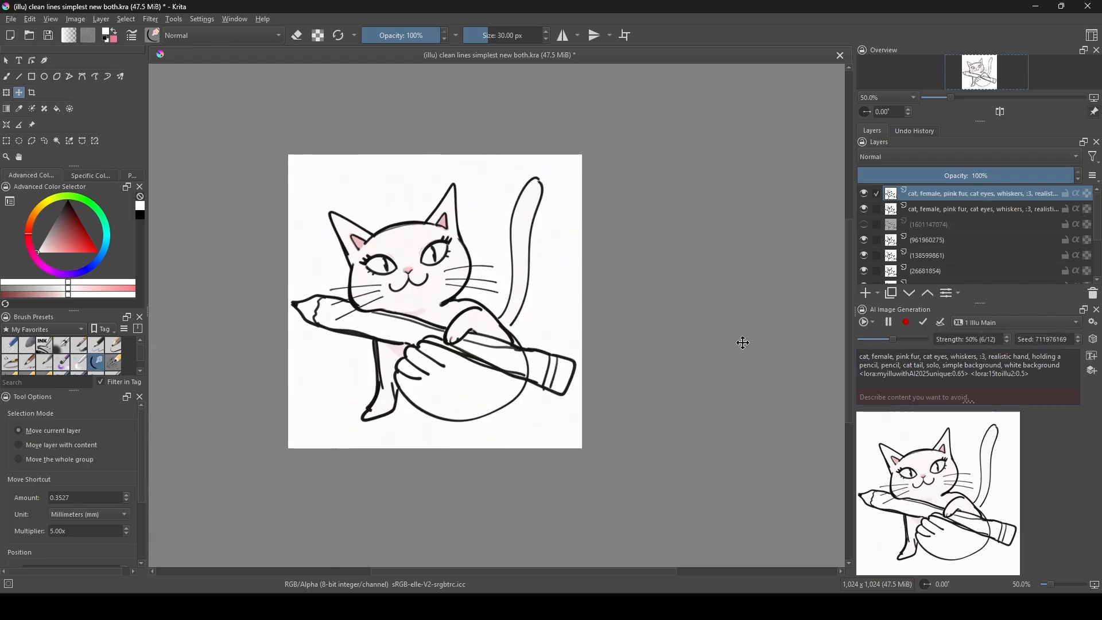
Apply another live result and paint the hand and thumb areas gripping the pencil light orange with the Airbrush Soft brush.
{"action": "left_click", "coordinate": [7, 76]}
{"action": "left_click", "coordinate": [65, 247]}
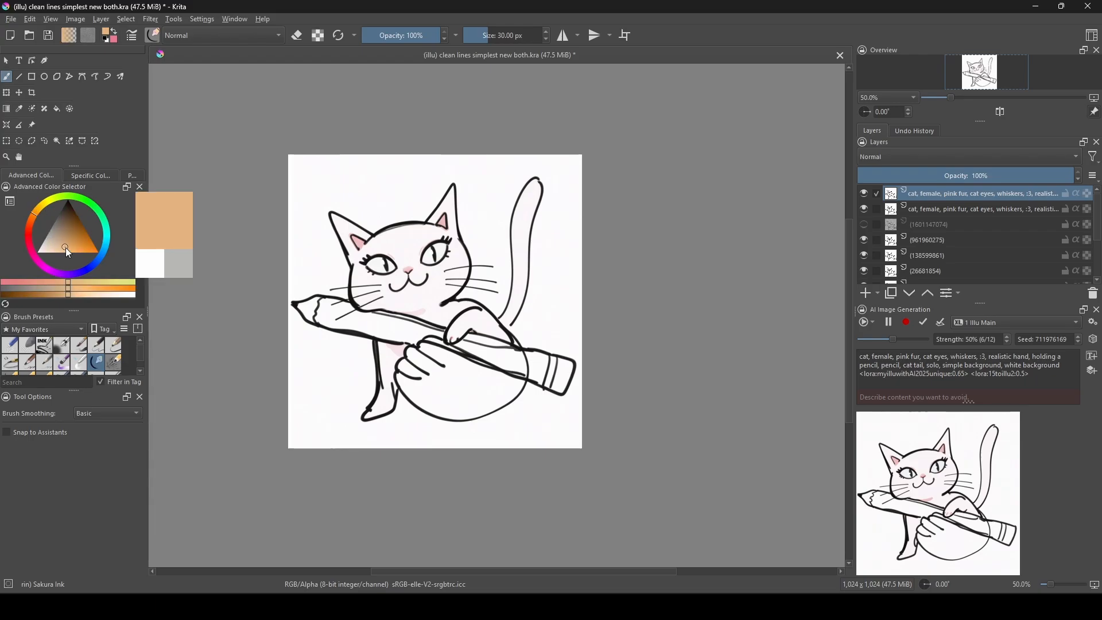
{"action": "left_click_drag", "start_coordinate": [65, 247], "coordinate": [61, 253]}
{"action": "left_click", "coordinate": [65, 345]}
{"action": "left_click", "coordinate": [941, 323]}
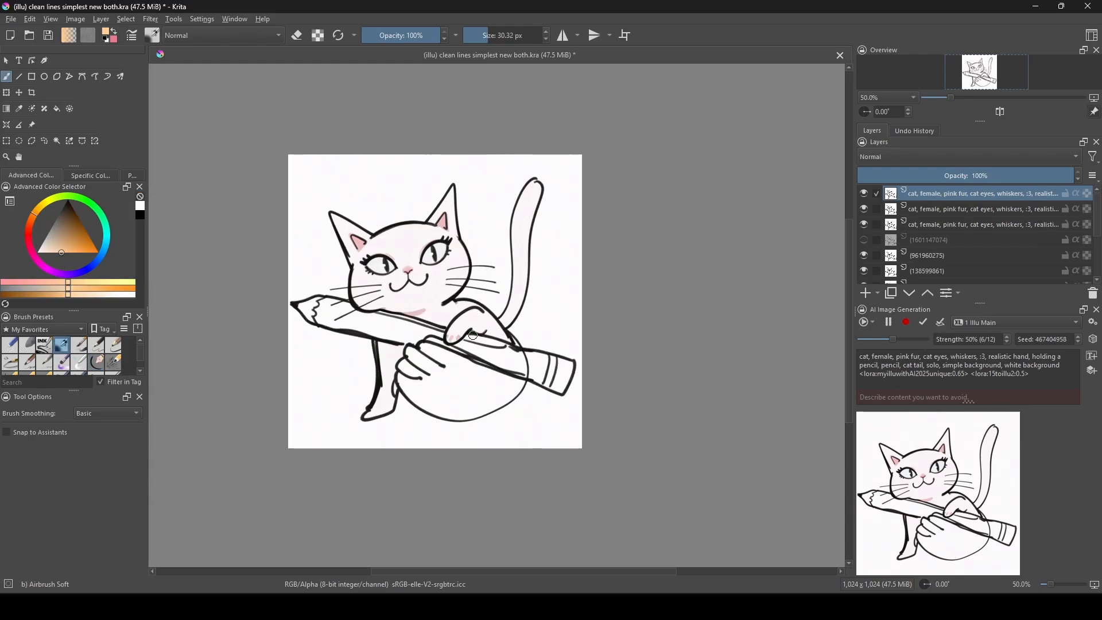
{"action": "mouse_move", "coordinate": [473, 335]}
{"action": "left_mouse_down"}
{"action": "mouse_move", "coordinate": [459, 321]}
{"action": "mouse_move", "coordinate": [468, 327]}
{"action": "mouse_move", "coordinate": [473, 314]}
{"action": "mouse_move", "coordinate": [430, 365]}
{"action": "mouse_move", "coordinate": [421, 326]}
{"action": "mouse_move", "coordinate": [405, 344]}
{"action": "mouse_move", "coordinate": [413, 367]}
{"action": "mouse_move", "coordinate": [452, 404]}
{"action": "mouse_move", "coordinate": [425, 402]}
{"action": "mouse_move", "coordinate": [456, 382]}
{"action": "mouse_move", "coordinate": [407, 393]}
{"action": "mouse_move", "coordinate": [508, 387]}
{"action": "mouse_move", "coordinate": [505, 400]}
{"action": "left_mouse_up"}
{"action": "left_click_drag", "start_coordinate": [518, 389], "coordinate": [463, 405]}
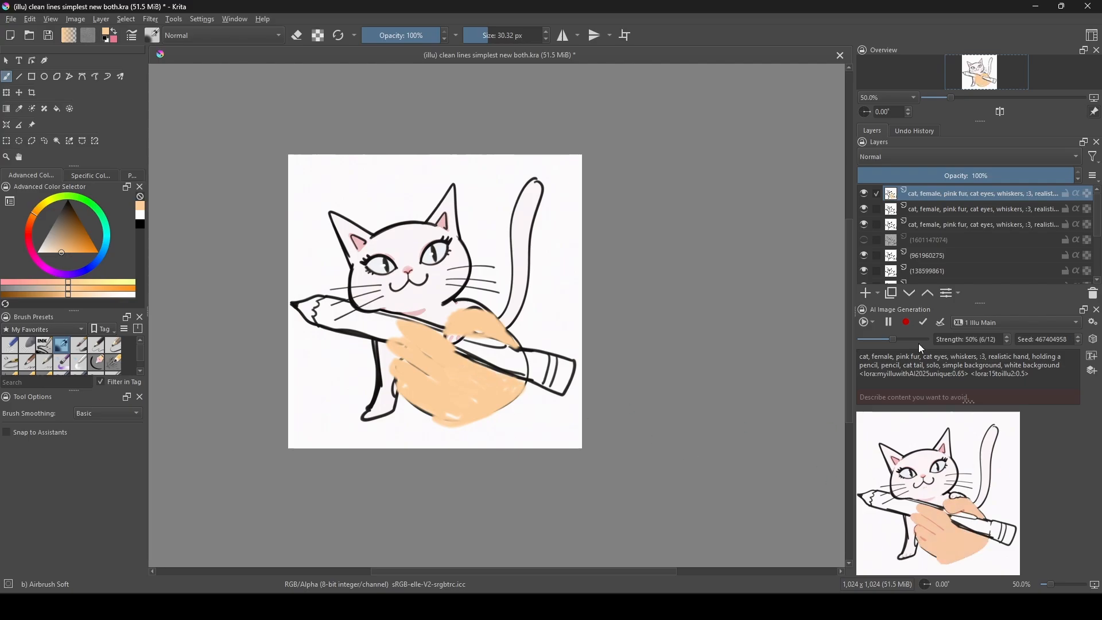
Apply live results of the painted hand as new layers, retouching around the fingers and the cat's leg with sampled colours.
{"action": "left_click", "coordinate": [941, 324]}
{"action": "left_click", "coordinate": [451, 309], "text": "alt"}
{"action": "left_click_drag", "start_coordinate": [458, 308], "coordinate": [486, 307]}
{"action": "left_click", "coordinate": [472, 297], "text": "alt"}
{"action": "left_click", "coordinate": [474, 322], "text": "alt"}
{"action": "left_click", "coordinate": [445, 368], "text": "alt"}
{"action": "left_click", "coordinate": [940, 323]}
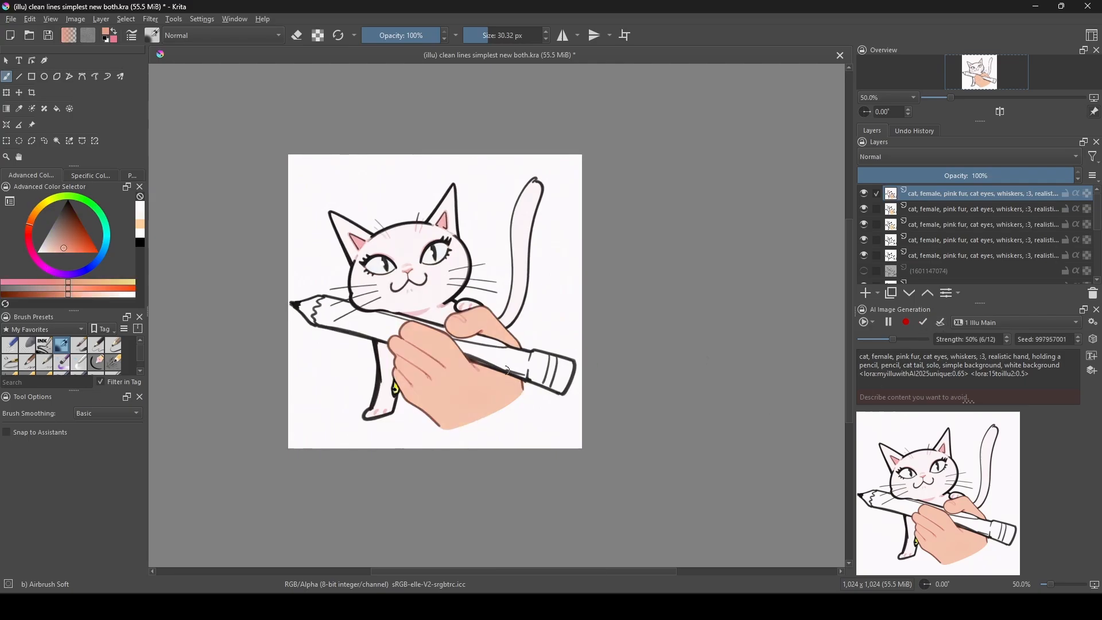
{"action": "left_click", "coordinate": [390, 396], "text": "alt"}
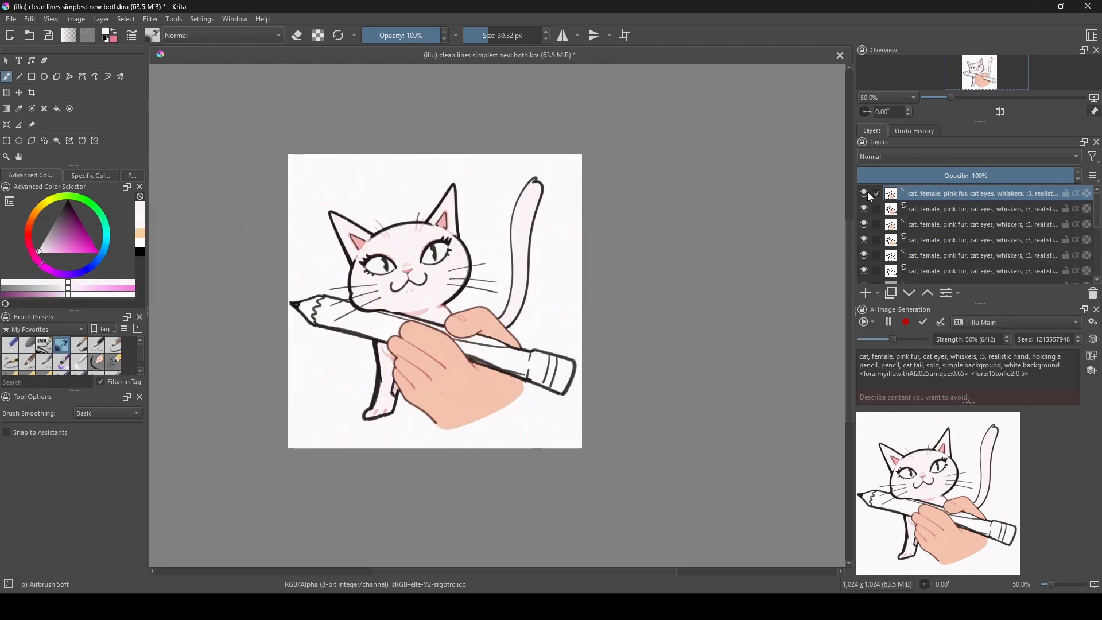
Paint the pencil's body orange and its sharpened tip dark brown.
{"action": "left_click", "coordinate": [66, 238]}
{"action": "left_click_drag", "start_coordinate": [66, 238], "coordinate": [90, 253]}
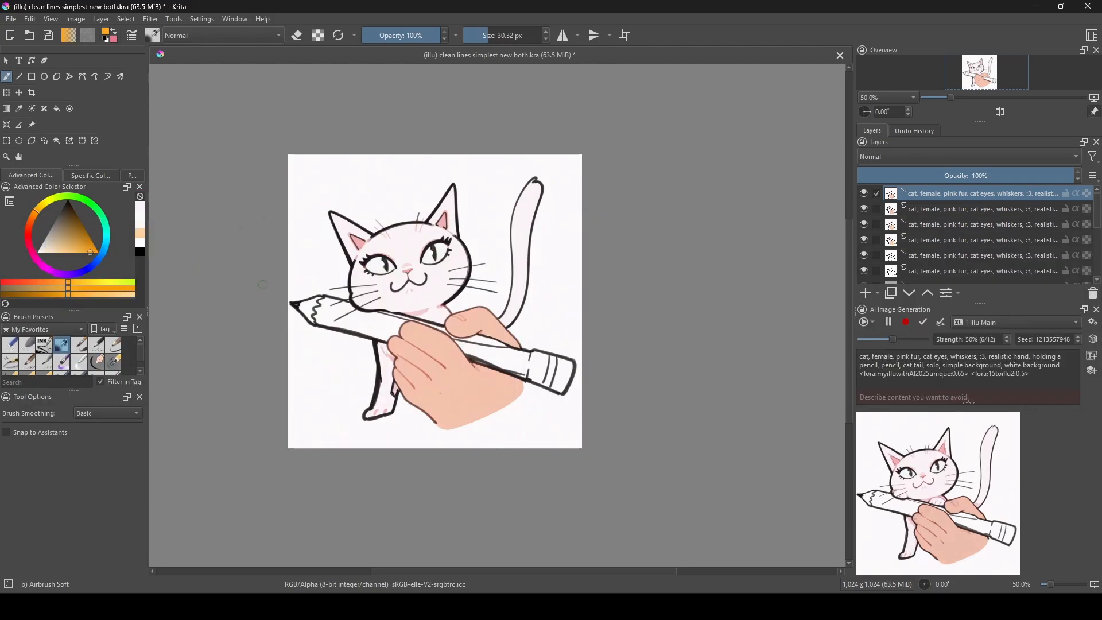
{"action": "mouse_move", "coordinate": [317, 307]}
{"action": "left_mouse_down"}
{"action": "mouse_move", "coordinate": [396, 333]}
{"action": "mouse_move", "coordinate": [398, 320]}
{"action": "mouse_move", "coordinate": [437, 327]}
{"action": "mouse_move", "coordinate": [398, 319]}
{"action": "mouse_move", "coordinate": [522, 350]}
{"action": "mouse_move", "coordinate": [489, 356]}
{"action": "mouse_move", "coordinate": [520, 366]}
{"action": "mouse_move", "coordinate": [545, 359]}
{"action": "left_mouse_up"}
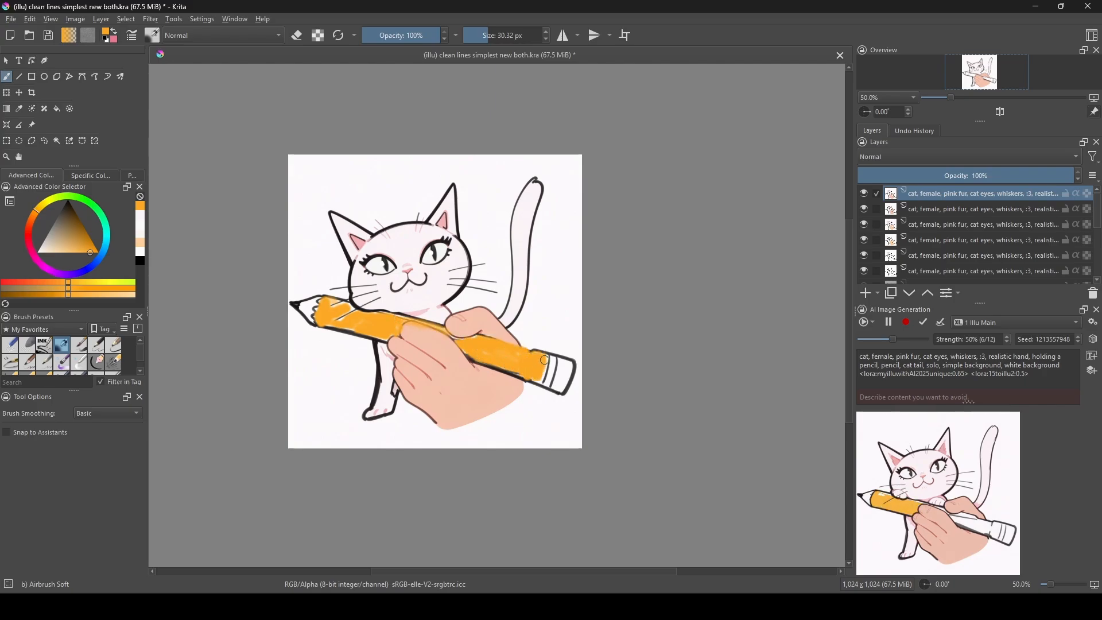
{"action": "left_click", "coordinate": [77, 215]}
{"action": "left_click_drag", "start_coordinate": [304, 307], "coordinate": [313, 320]}
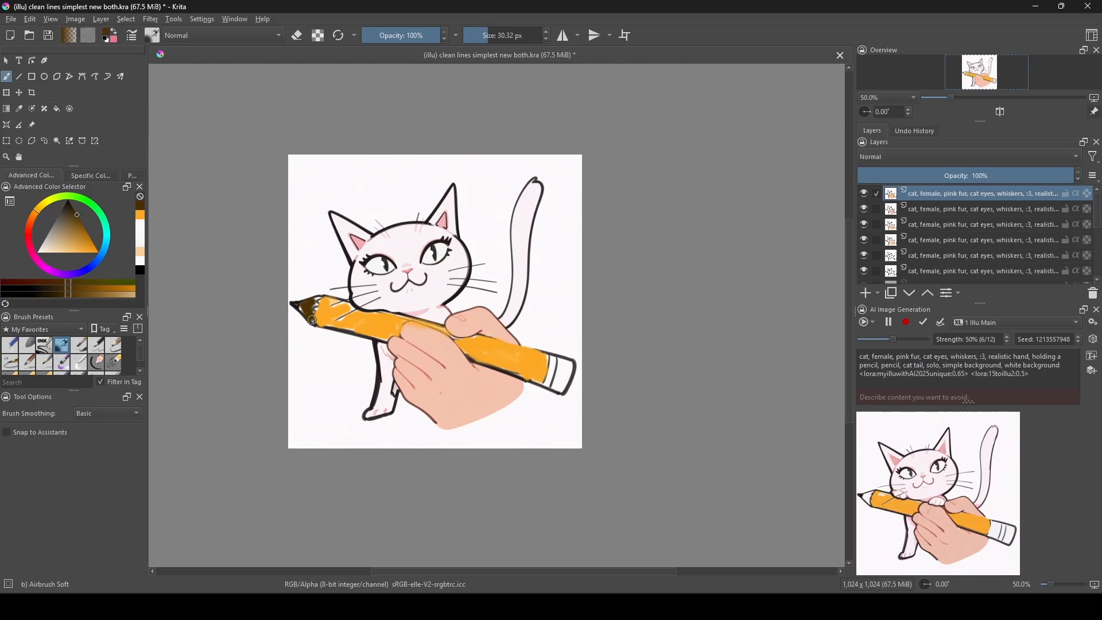
Paint the pencil's eraser bright pink and the band beside it dark green.
{"action": "left_click", "coordinate": [46, 271]}
{"action": "left_click", "coordinate": [71, 253]}
{"action": "mouse_move", "coordinate": [553, 373]}
{"action": "left_mouse_down"}
{"action": "mouse_move", "coordinate": [567, 367]}
{"action": "mouse_move", "coordinate": [559, 386]}
{"action": "left_mouse_up"}
{"action": "left_click", "coordinate": [85, 200]}
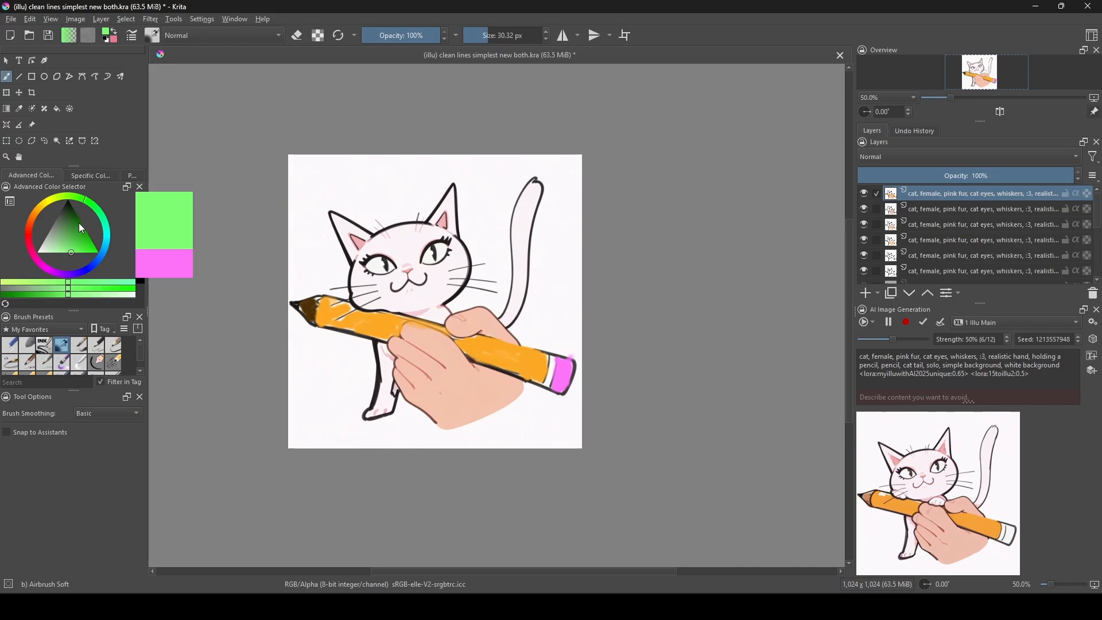
{"action": "left_click_drag", "start_coordinate": [82, 229], "coordinate": [80, 224]}
{"action": "left_click_drag", "start_coordinate": [551, 359], "coordinate": [547, 384]}
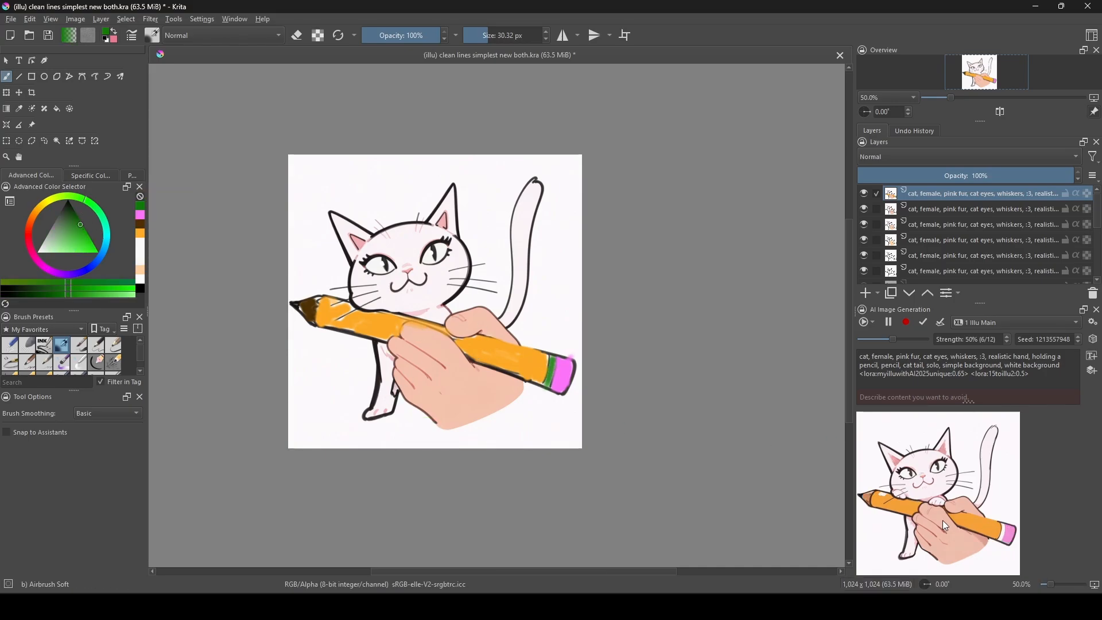
Randomise the seed, lower the live generation strength to 25% and apply the coloured pencil result as a new layer.
{"action": "left_click", "coordinate": [1095, 340]}
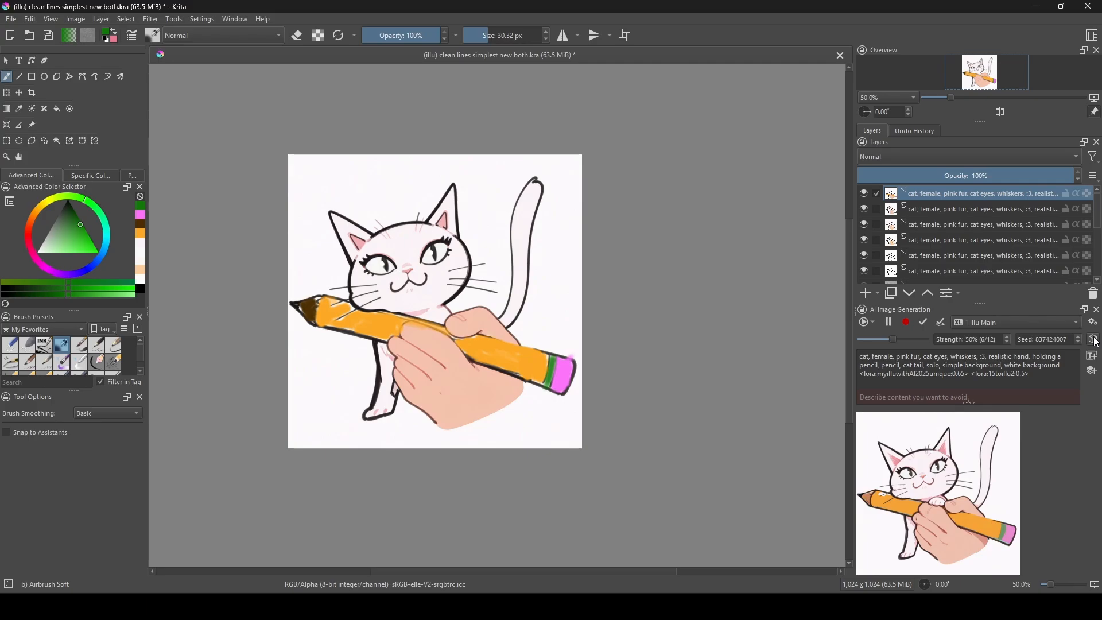
{"action": "left_click", "coordinate": [1010, 343]}
{"action": "left_click", "coordinate": [1008, 344]}
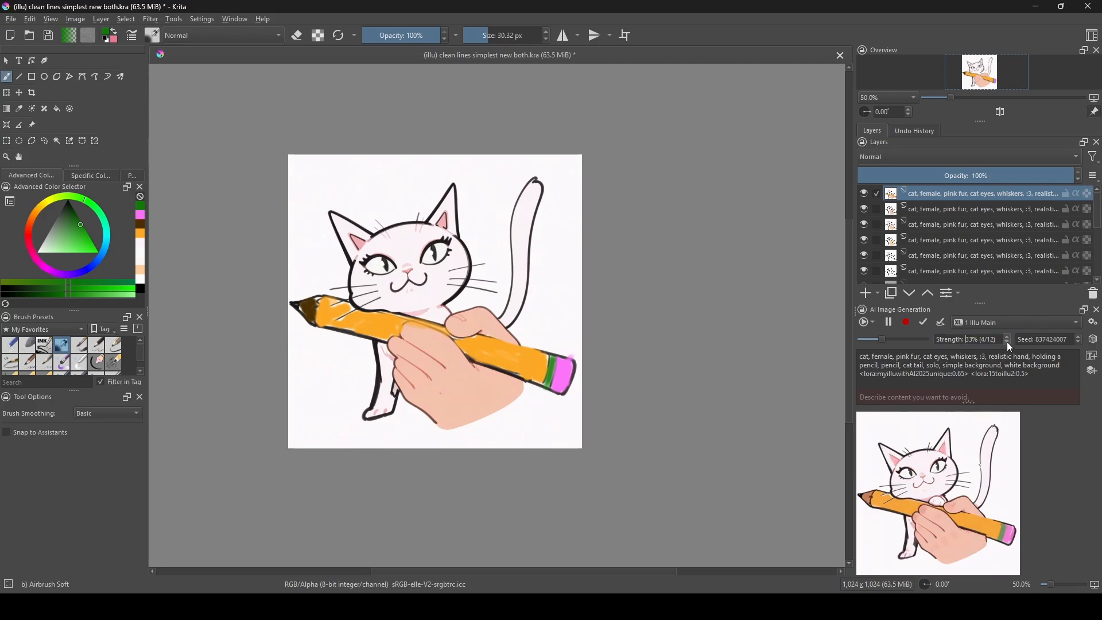
{"action": "left_click", "coordinate": [1008, 344]}
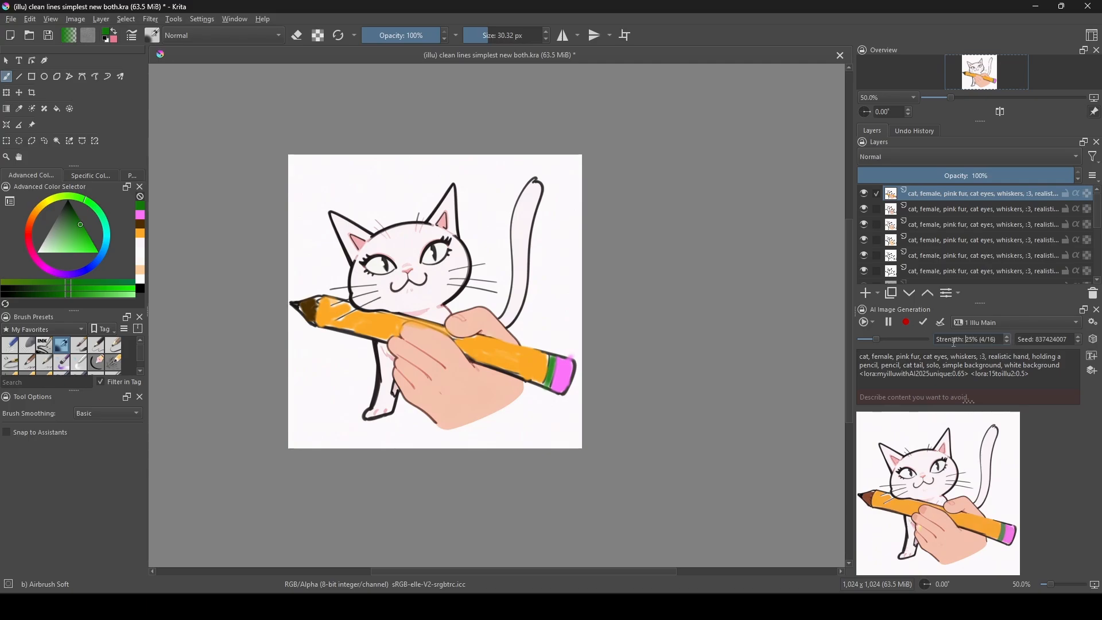
{"action": "left_click", "coordinate": [941, 325]}
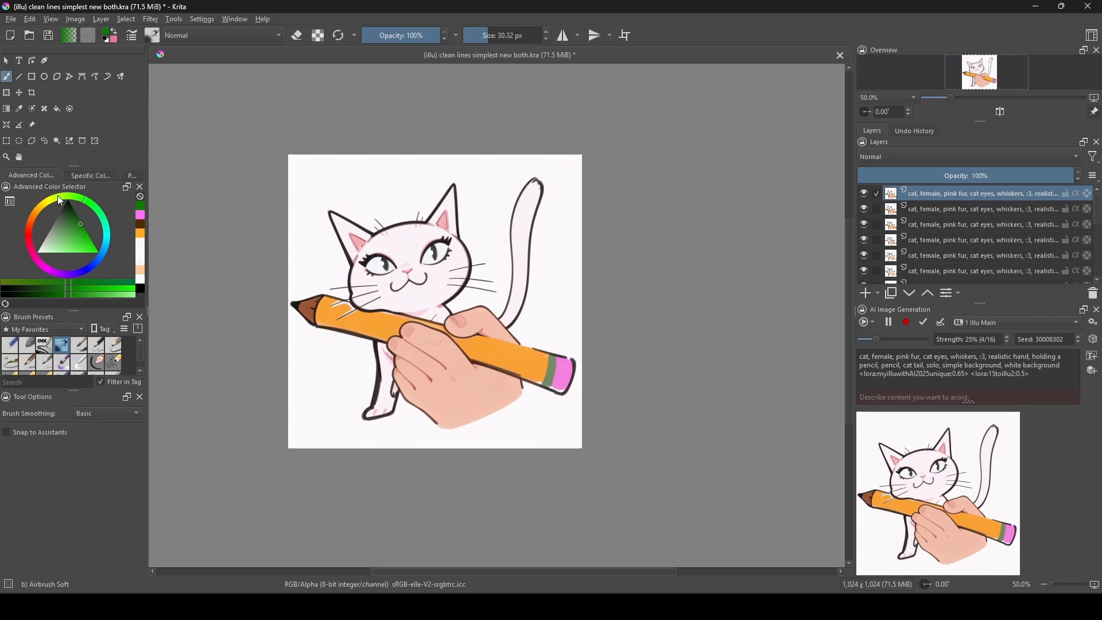
Outline the hand's lower edge in sampled brown with the Pencil-2 brush at 35.45 px and cover the skin outside it with background white.
{"action": "left_click", "coordinate": [97, 350]}
{"action": "scroll", "coordinate": [457, 350], "scroll_direction": "up", "scroll_amount": 1}
{"action": "left_click_drag", "start_coordinate": [448, 350], "coordinate": [432, 293]}
{"action": "scroll", "coordinate": [431, 293], "scroll_direction": "up", "scroll_amount": 1}
{"action": "left_click", "coordinate": [394, 430], "text": "ctrl"}
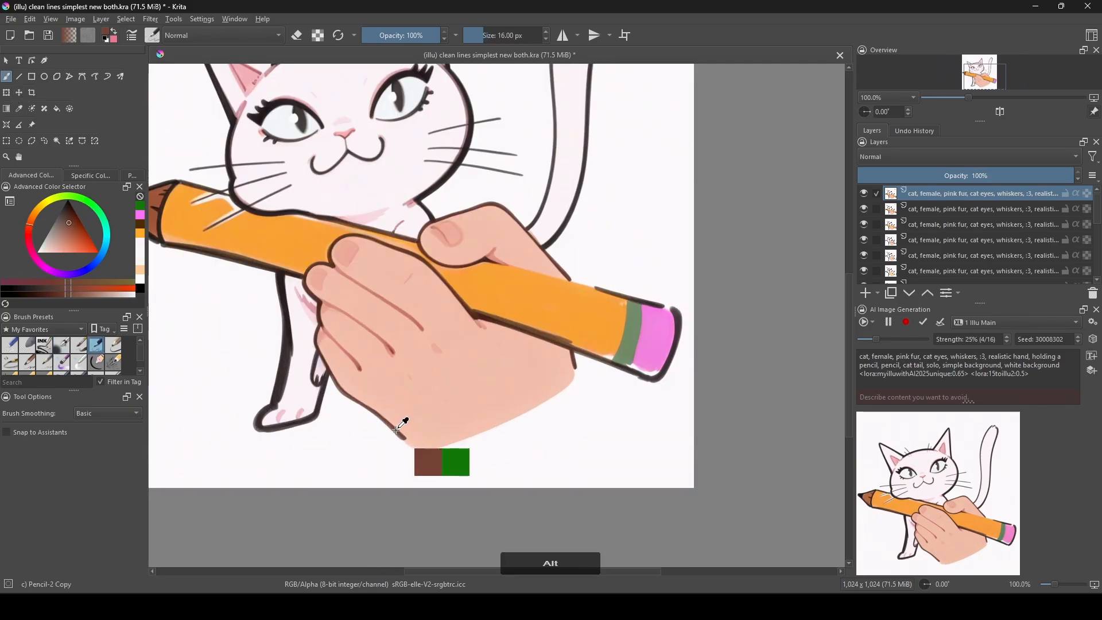
{"action": "left_click", "coordinate": [490, 37]}
{"action": "mouse_move", "coordinate": [404, 442]}
{"action": "left_mouse_down"}
{"action": "mouse_move", "coordinate": [425, 449]}
{"action": "mouse_move", "coordinate": [488, 430]}
{"action": "mouse_move", "coordinate": [519, 412]}
{"action": "mouse_move", "coordinate": [568, 351]}
{"action": "left_mouse_up"}
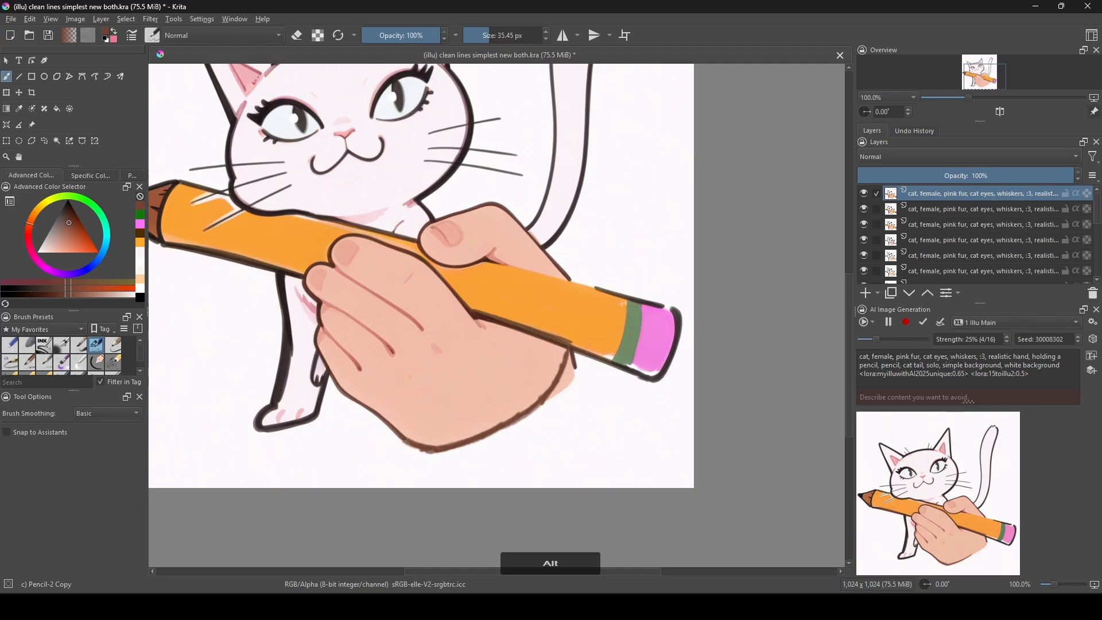
{"action": "left_click", "coordinate": [553, 404], "text": "ctrl"}
{"action": "mouse_move", "coordinate": [552, 404]}
{"action": "left_mouse_down"}
{"action": "mouse_move", "coordinate": [576, 355]}
{"action": "mouse_move", "coordinate": [554, 461]}
{"action": "left_mouse_up"}
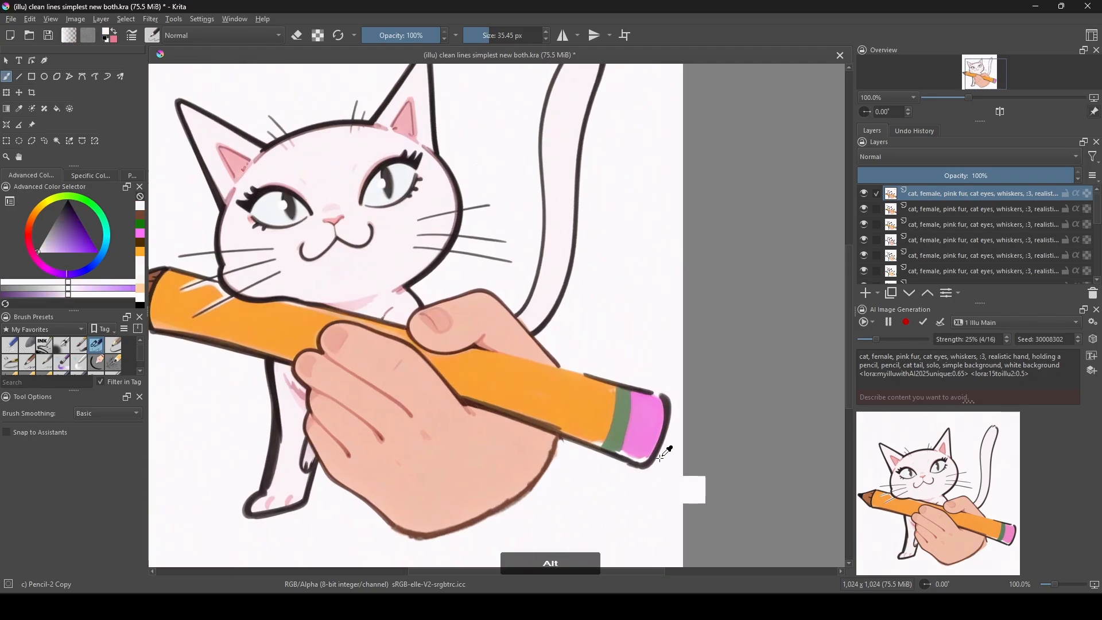
Darken the outlines of the pencil's green band and upper edge, and touch up the lines at the cat's chest with sampled colours.
{"action": "left_click", "coordinate": [661, 451], "text": "ctrl"}
{"action": "left_click_drag", "start_coordinate": [612, 395], "coordinate": [602, 445]}
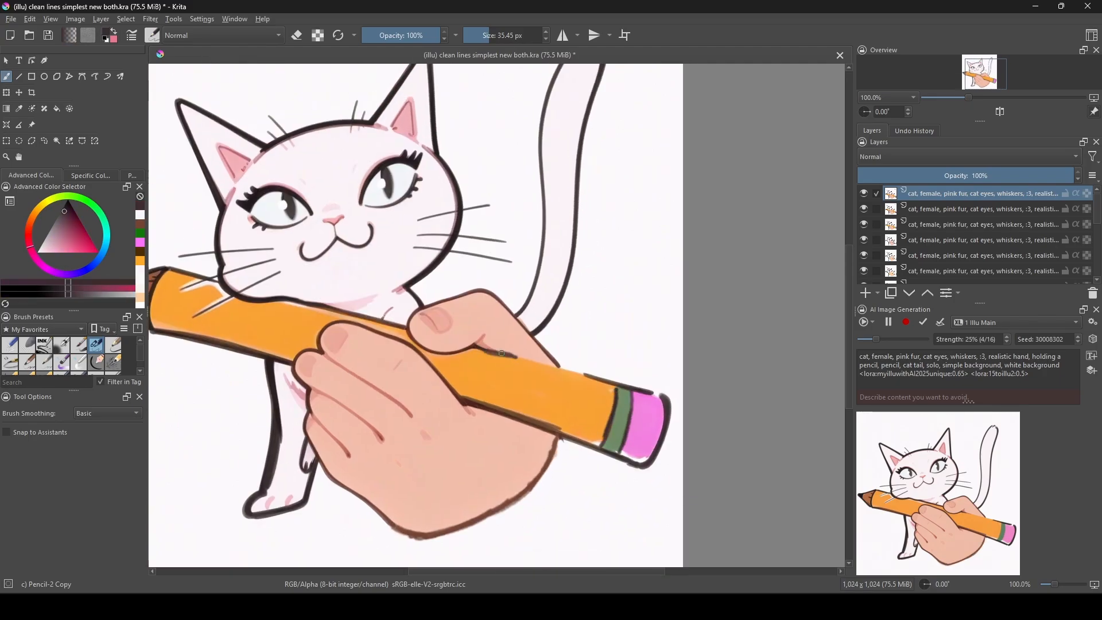
{"action": "left_click_drag", "start_coordinate": [501, 353], "coordinate": [628, 390]}
{"action": "mouse_move", "coordinate": [386, 294]}
{"action": "left_mouse_down"}
{"action": "mouse_move", "coordinate": [494, 364]}
{"action": "mouse_move", "coordinate": [478, 371]}
{"action": "mouse_move", "coordinate": [370, 278]}
{"action": "mouse_move", "coordinate": [380, 291]}
{"action": "left_mouse_up"}
{"action": "left_click", "coordinate": [367, 287], "text": "ctrl"}
{"action": "left_click", "coordinate": [373, 282], "text": "ctrl"}
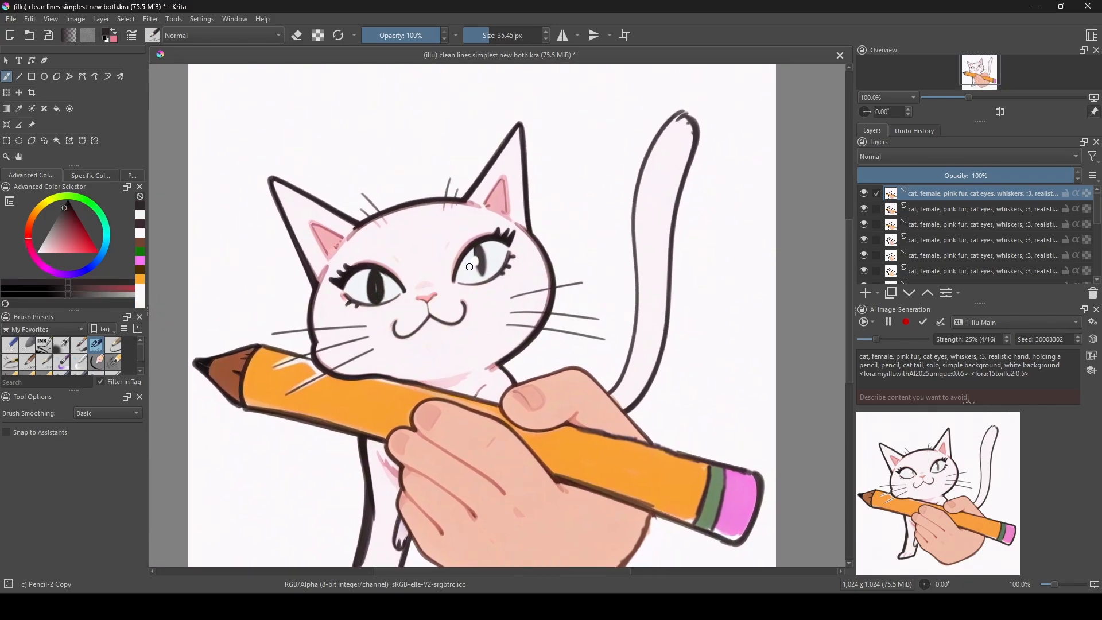
Paint both of the cat's pupils solid dark and clean up the eye whites and highlights with sampled colours.
{"action": "left_click_drag", "start_coordinate": [470, 267], "coordinate": [477, 280]}
{"action": "left_click", "coordinate": [487, 279], "text": "ctrl"}
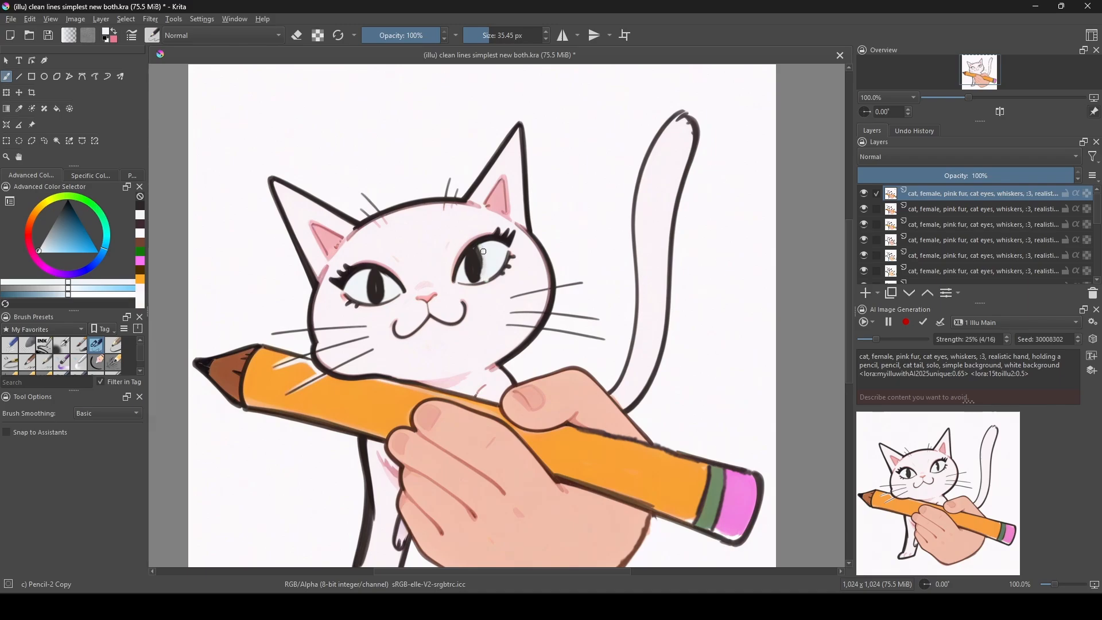
{"action": "left_click", "coordinate": [478, 256], "text": "ctrl"}
{"action": "left_click_drag", "start_coordinate": [482, 275], "coordinate": [474, 256]}
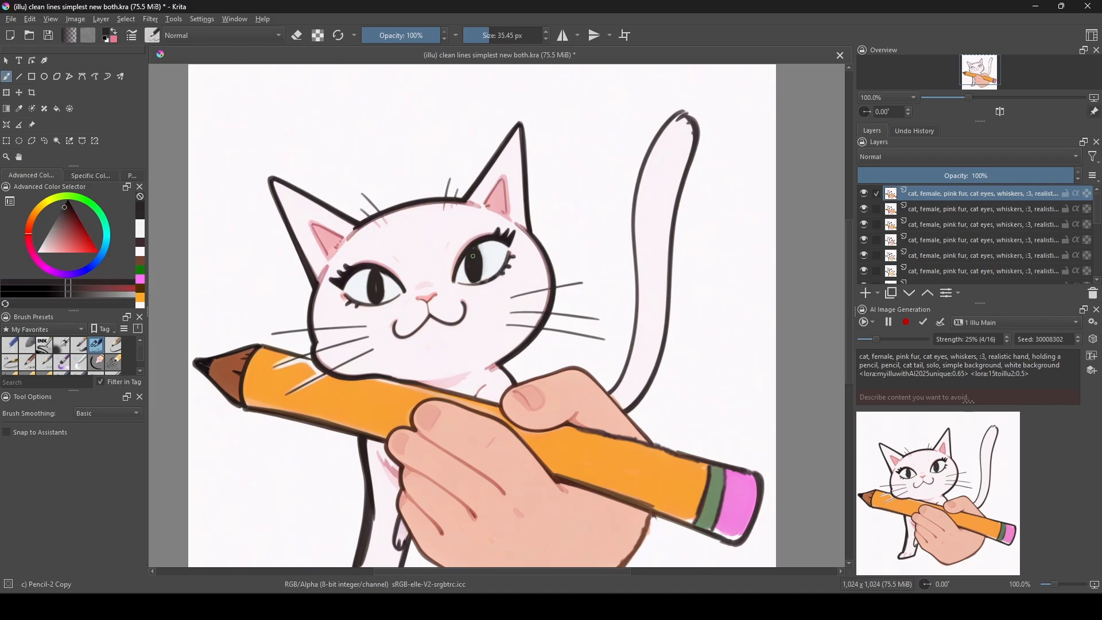
{"action": "mouse_move", "coordinate": [379, 274]}
{"action": "left_mouse_down"}
{"action": "mouse_move", "coordinate": [383, 299]}
{"action": "mouse_move", "coordinate": [406, 252]}
{"action": "left_mouse_up"}
{"action": "left_click", "coordinate": [356, 289], "text": "ctrl"}
{"action": "left_click", "coordinate": [371, 288]}
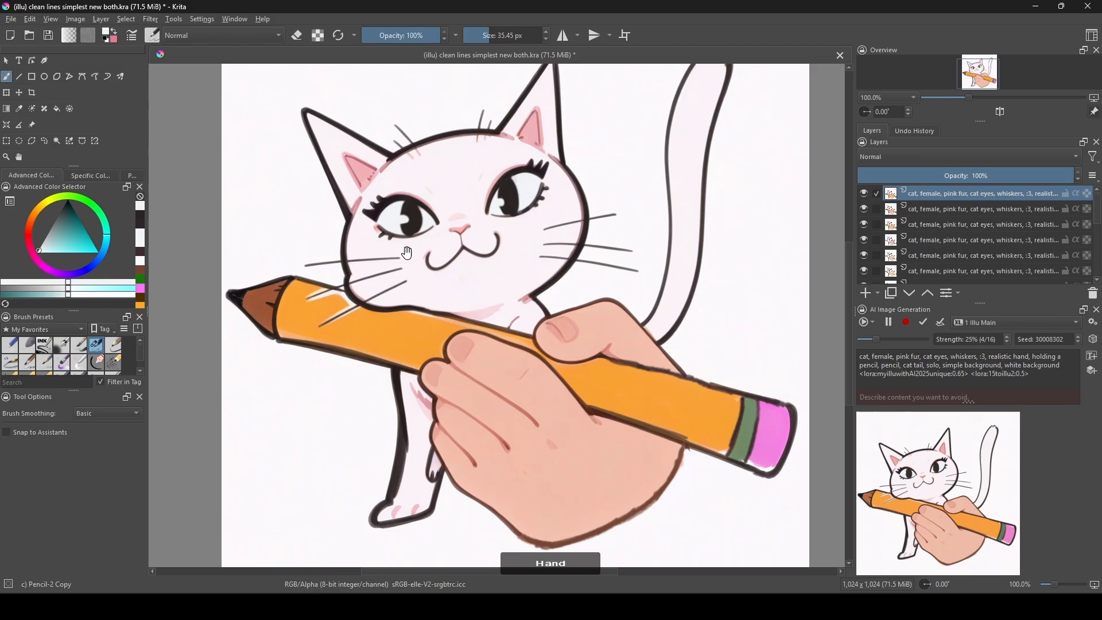
Paint out the small dark shape between the cat's leg and the hand, and apply the live result as a new layer.
{"action": "left_click", "coordinate": [430, 471], "text": "ctrl"}
{"action": "left_click_drag", "start_coordinate": [430, 474], "coordinate": [434, 472]}
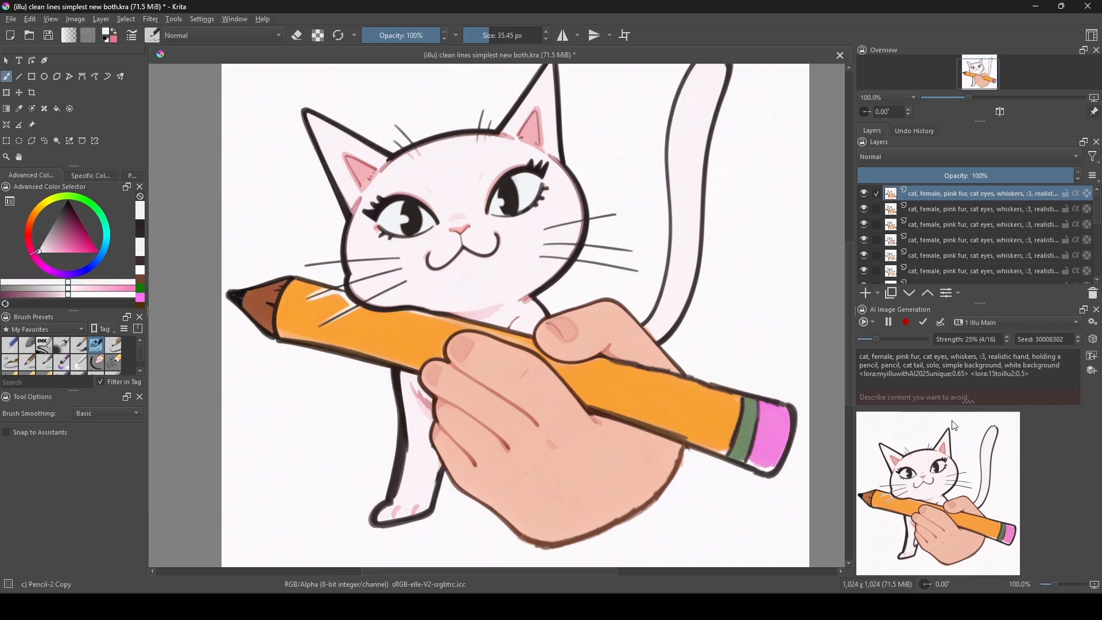
{"action": "left_click", "coordinate": [941, 324]}
Draw the cat's second paw peeking out below the hand in sampled colours and apply the live result as a new layer.
{"action": "left_click", "coordinate": [278, 322], "text": "ctrl"}
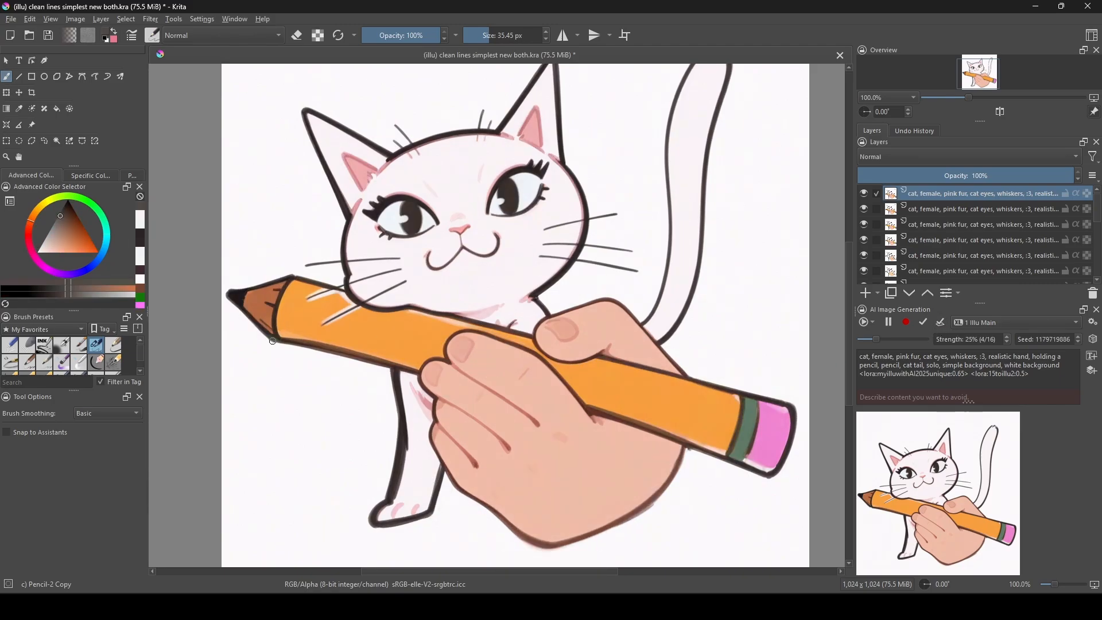
{"action": "mouse_move", "coordinate": [552, 386]}
{"action": "left_mouse_down"}
{"action": "mouse_move", "coordinate": [496, 435]}
{"action": "mouse_move", "coordinate": [465, 361]}
{"action": "left_mouse_up"}
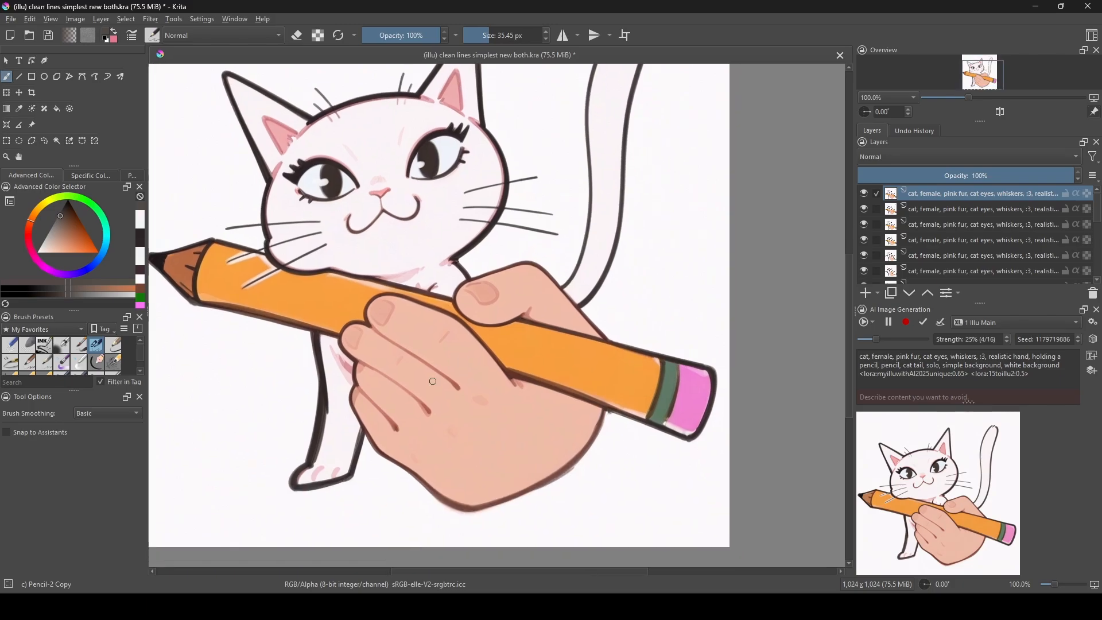
{"action": "left_click", "coordinate": [393, 468], "text": "ctrl"}
{"action": "left_click", "coordinate": [405, 469], "text": "ctrl"}
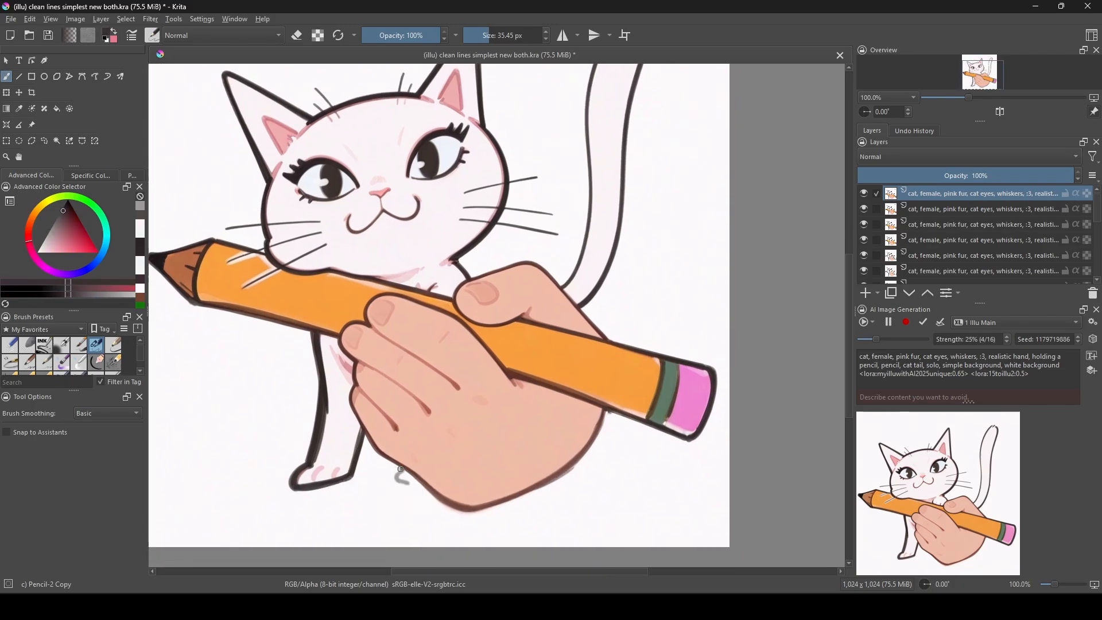
{"action": "left_click", "coordinate": [400, 480], "text": "ctrl"}
{"action": "left_click", "coordinate": [405, 483], "text": "ctrl"}
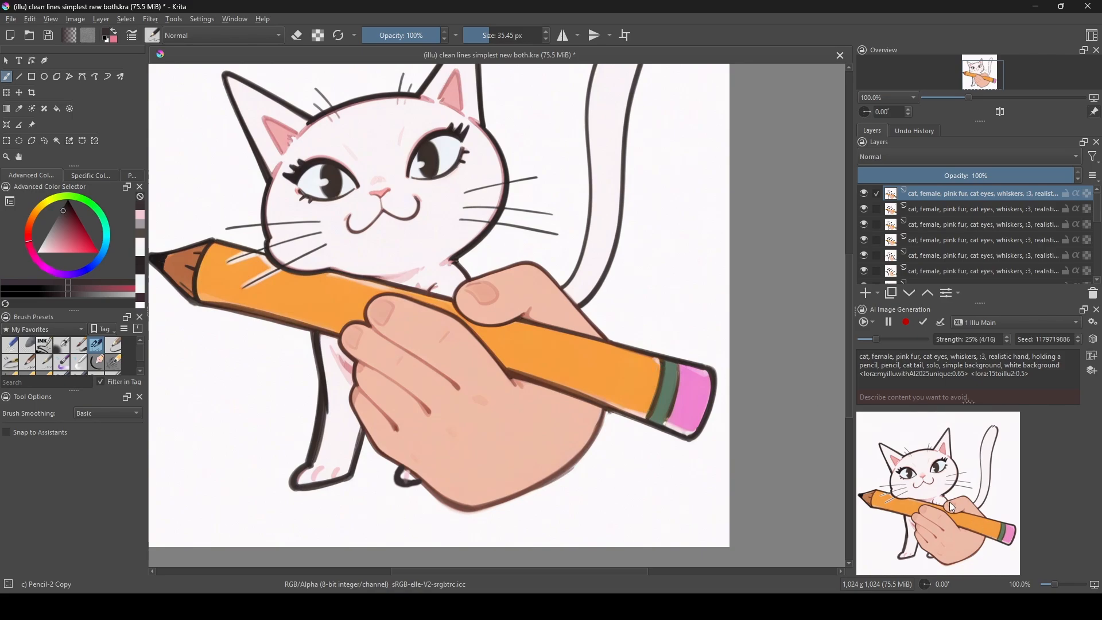
{"action": "left_click", "coordinate": [941, 324]}
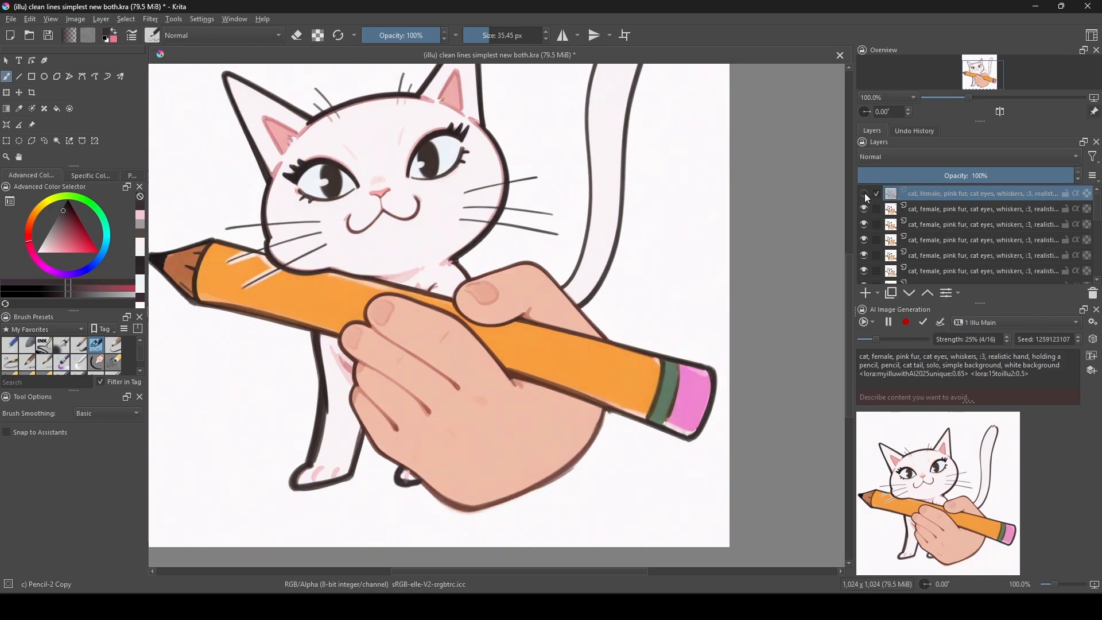
{"action": "left_click", "coordinate": [940, 323]}
Add a paint layer in Multiply mode and airbrush the cat's ears, head, leg and tail pink with Airbrush Soft.
{"action": "scroll", "coordinate": [392, 368], "scroll_direction": "down", "scroll_amount": 1}
{"action": "left_click", "coordinate": [863, 294]}
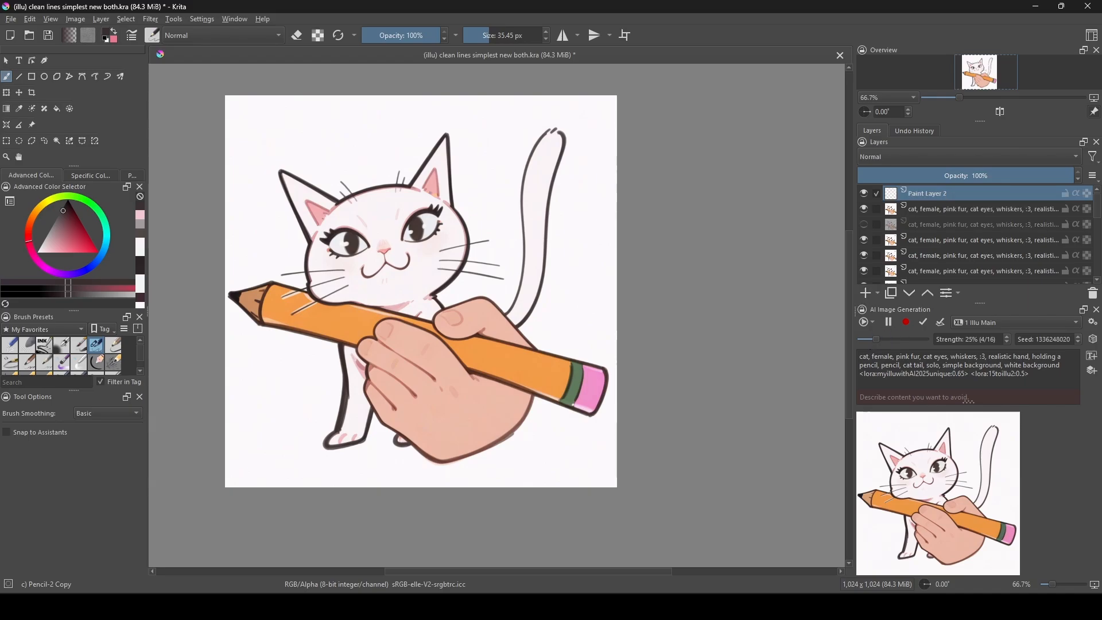
{"action": "left_click", "coordinate": [73, 253]}
{"action": "left_click", "coordinate": [61, 345]}
{"action": "left_click", "coordinate": [919, 157]}
{"action": "left_click", "coordinate": [912, 146]}
{"action": "left_click_drag", "start_coordinate": [289, 182], "coordinate": [298, 188]}
{"action": "mouse_move", "coordinate": [321, 229]}
{"action": "left_mouse_down"}
{"action": "mouse_move", "coordinate": [320, 274]}
{"action": "mouse_move", "coordinate": [349, 261]}
{"action": "mouse_move", "coordinate": [371, 296]}
{"action": "mouse_move", "coordinate": [370, 236]}
{"action": "mouse_move", "coordinate": [337, 215]}
{"action": "mouse_move", "coordinate": [387, 226]}
{"action": "mouse_move", "coordinate": [355, 213]}
{"action": "mouse_move", "coordinate": [440, 147]}
{"action": "mouse_move", "coordinate": [451, 222]}
{"action": "mouse_move", "coordinate": [414, 289]}
{"action": "mouse_move", "coordinate": [390, 240]}
{"action": "mouse_move", "coordinate": [372, 295]}
{"action": "mouse_move", "coordinate": [396, 299]}
{"action": "mouse_move", "coordinate": [354, 423]}
{"action": "mouse_move", "coordinate": [363, 402]}
{"action": "left_mouse_up"}
{"action": "left_click_drag", "start_coordinate": [550, 143], "coordinate": [519, 315]}
Airbrush the cat's eyes cyan and apply successive live results as new layers.
{"action": "left_click", "coordinate": [107, 235]}
{"action": "left_click", "coordinate": [60, 252]}
{"action": "left_click_drag", "start_coordinate": [338, 245], "coordinate": [372, 230]}
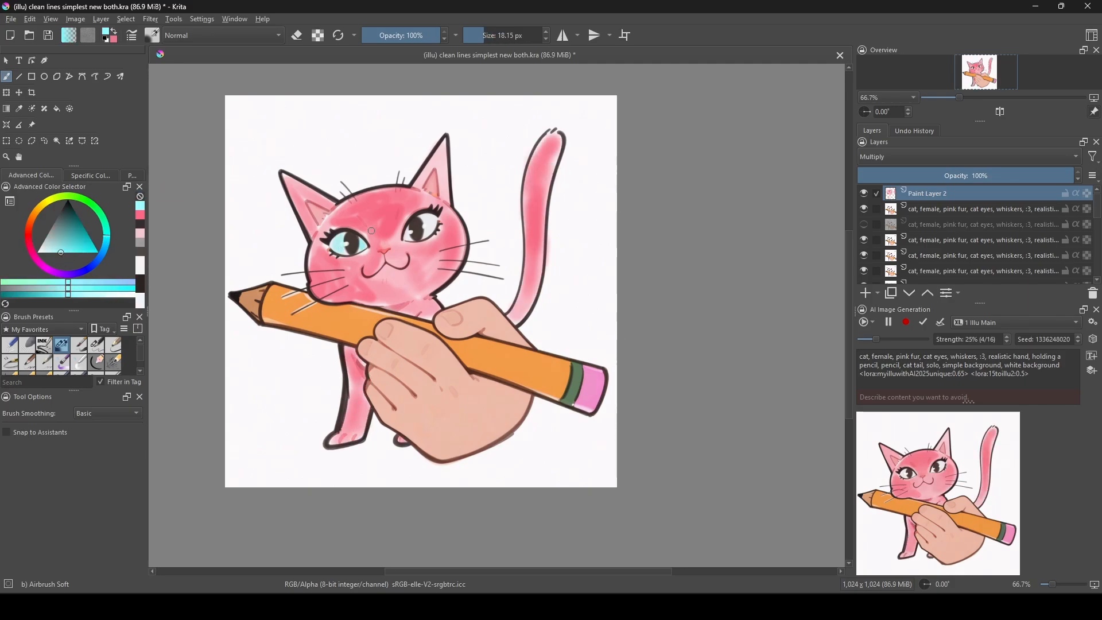
{"action": "left_click", "coordinate": [941, 325]}
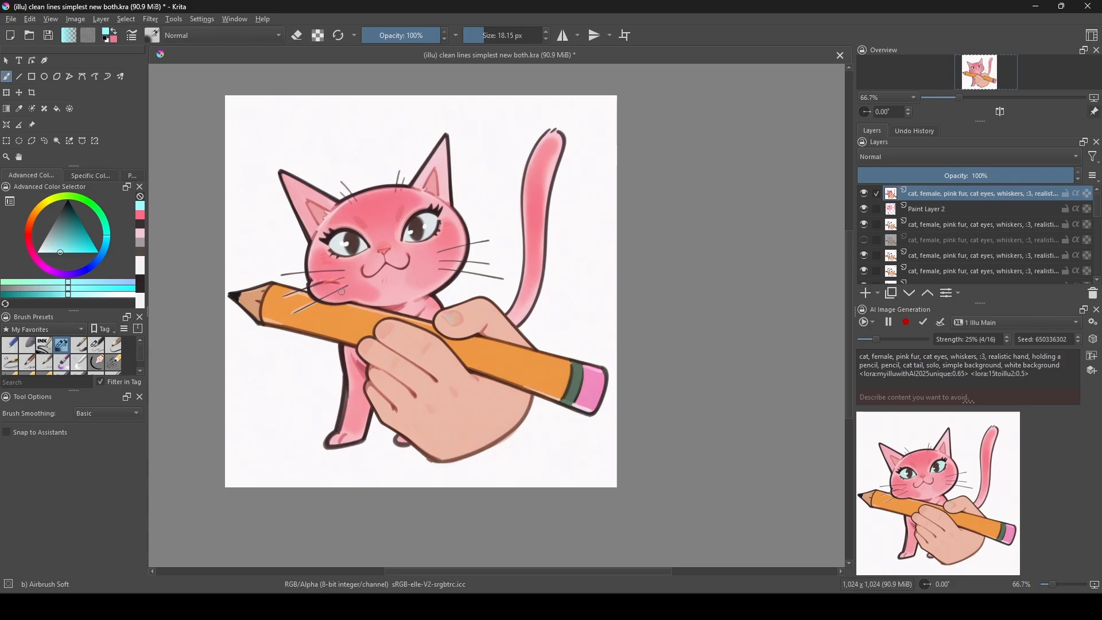
{"action": "left_click", "coordinate": [942, 324]}
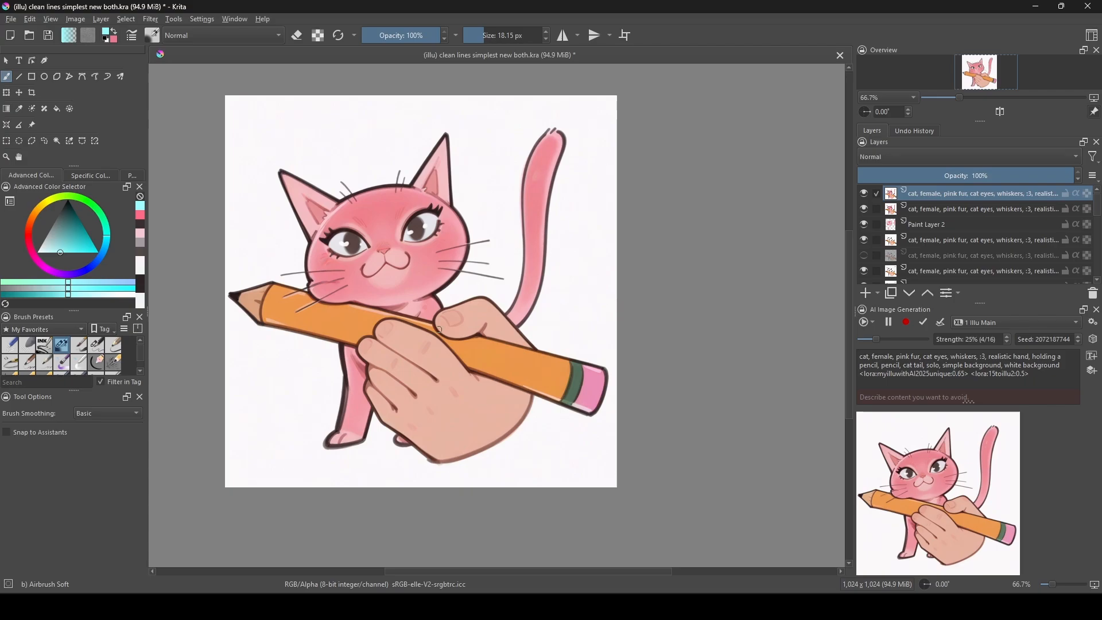
Lower the live strength to 15%, add brown wood-grain strokes to the pencil's sharpened tip and apply the result as a new layer.
{"action": "scroll", "coordinate": [440, 331], "scroll_direction": "up", "scroll_amount": 4}
{"action": "left_click", "coordinate": [1008, 344]}
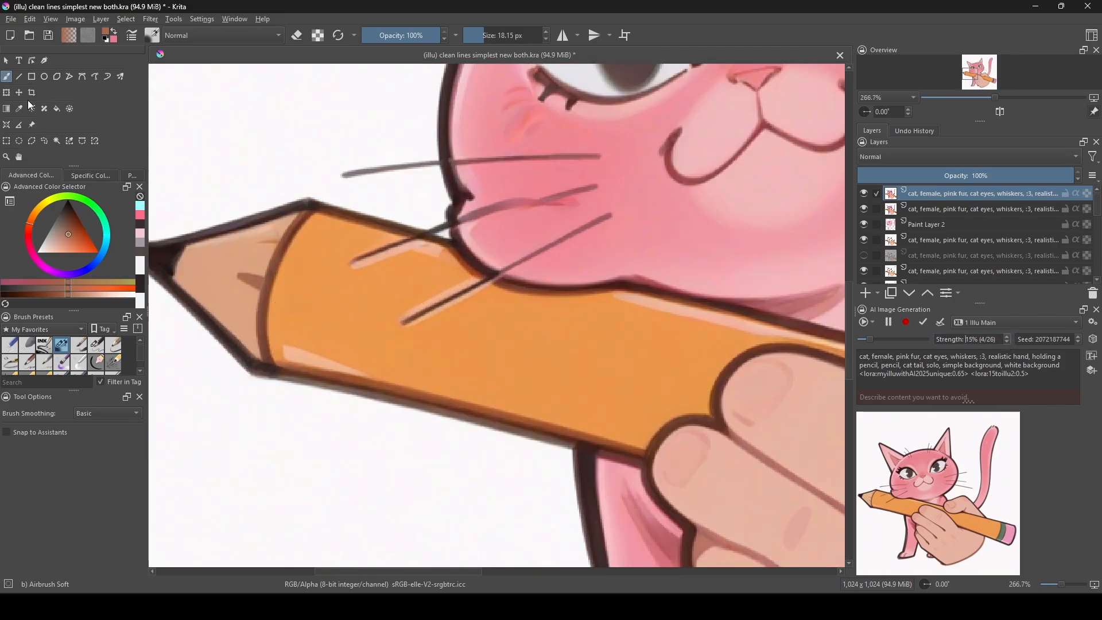
{"action": "left_click", "coordinate": [101, 350]}
{"action": "left_click", "coordinate": [270, 278], "text": "alt"}
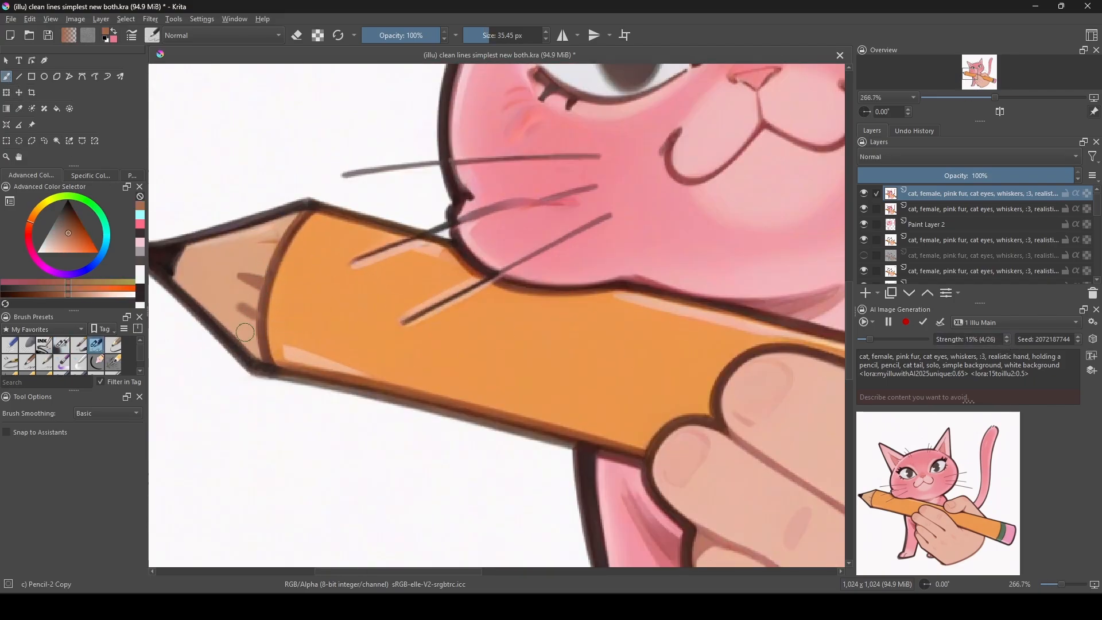
{"action": "left_click", "coordinate": [272, 280], "text": "alt"}
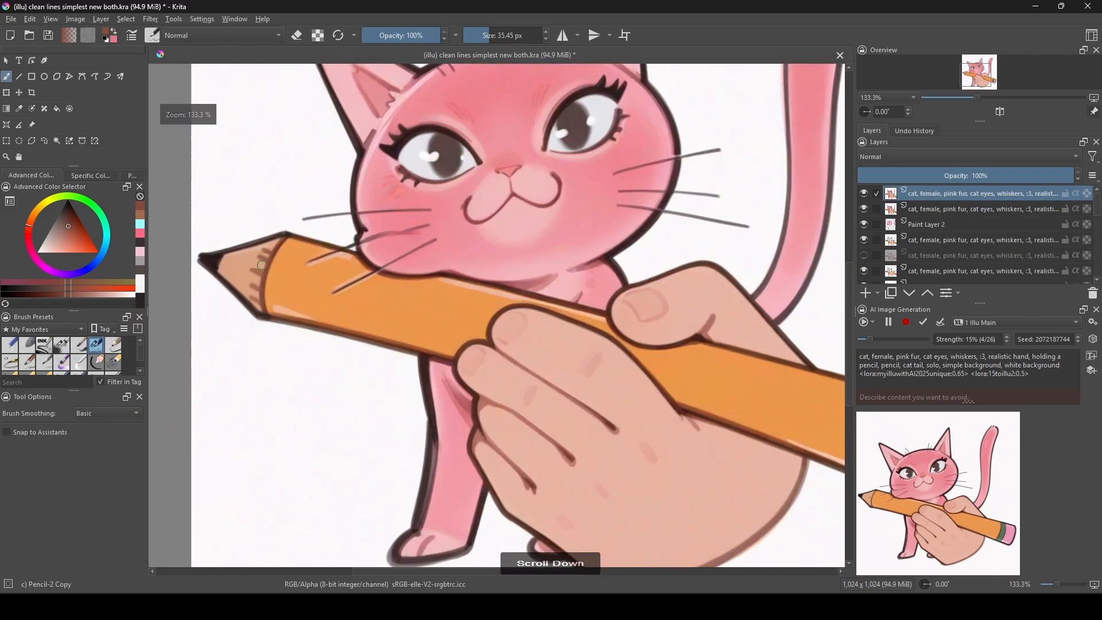
{"action": "scroll", "coordinate": [404, 288], "scroll_direction": "down", "scroll_amount": 4}
{"action": "scroll", "coordinate": [404, 288], "scroll_direction": "down", "scroll_amount": 1}
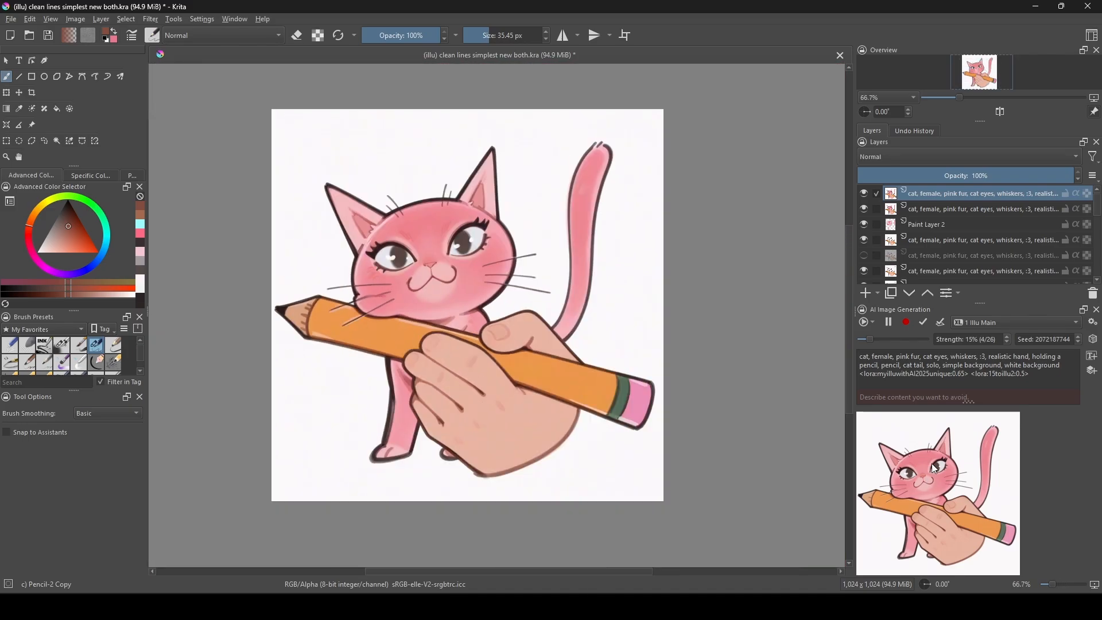
{"action": "left_click", "coordinate": [937, 324]}
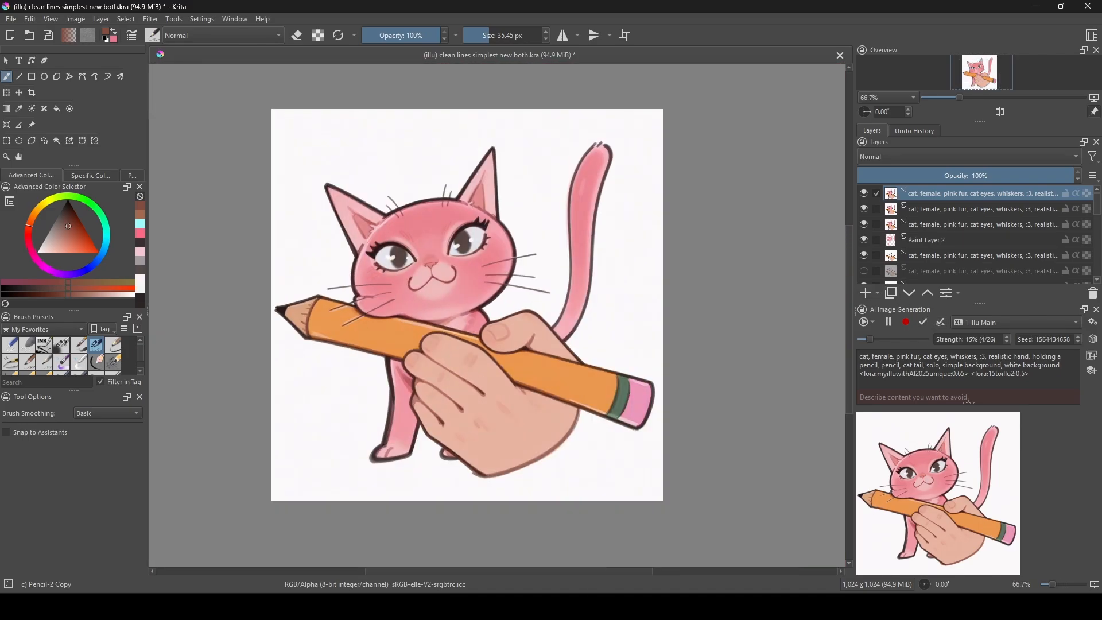
Scale the image to 1408 px wide with proportions constrained.
{"action": "left_click", "coordinate": [77, 19]}
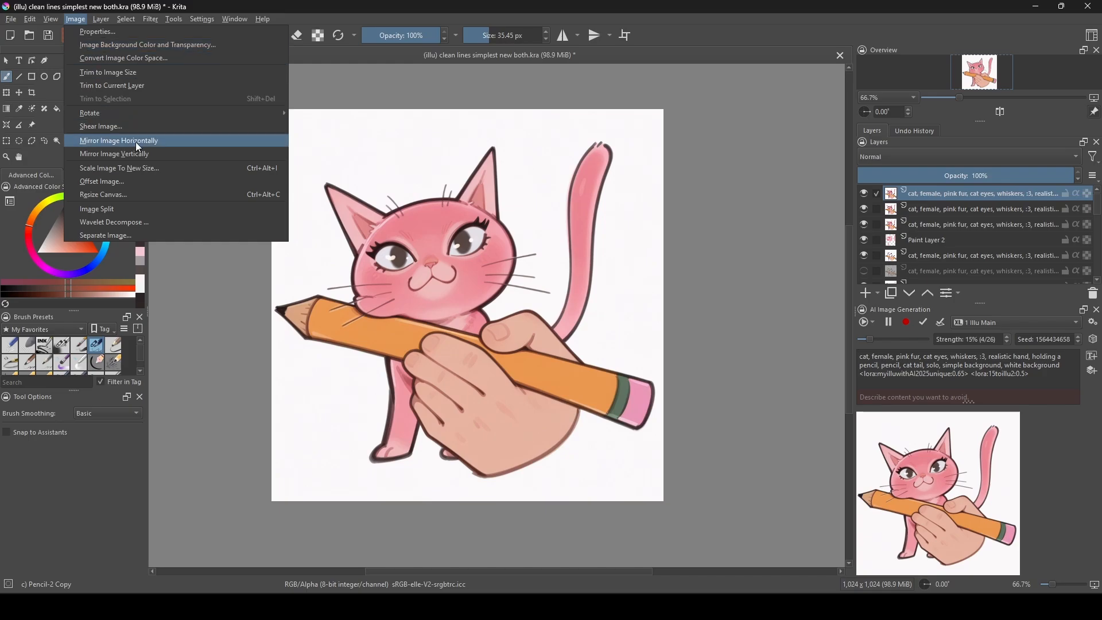
{"action": "left_click", "coordinate": [142, 169]}
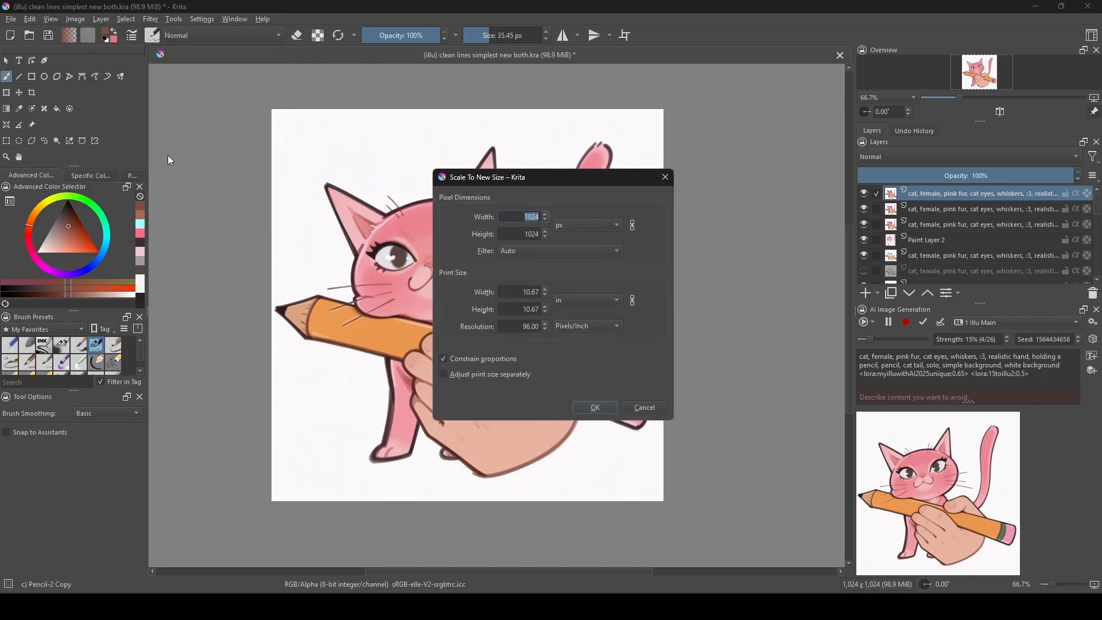
{"action": "type", "text": "1408"}
{"action": "key", "text": "Return"}
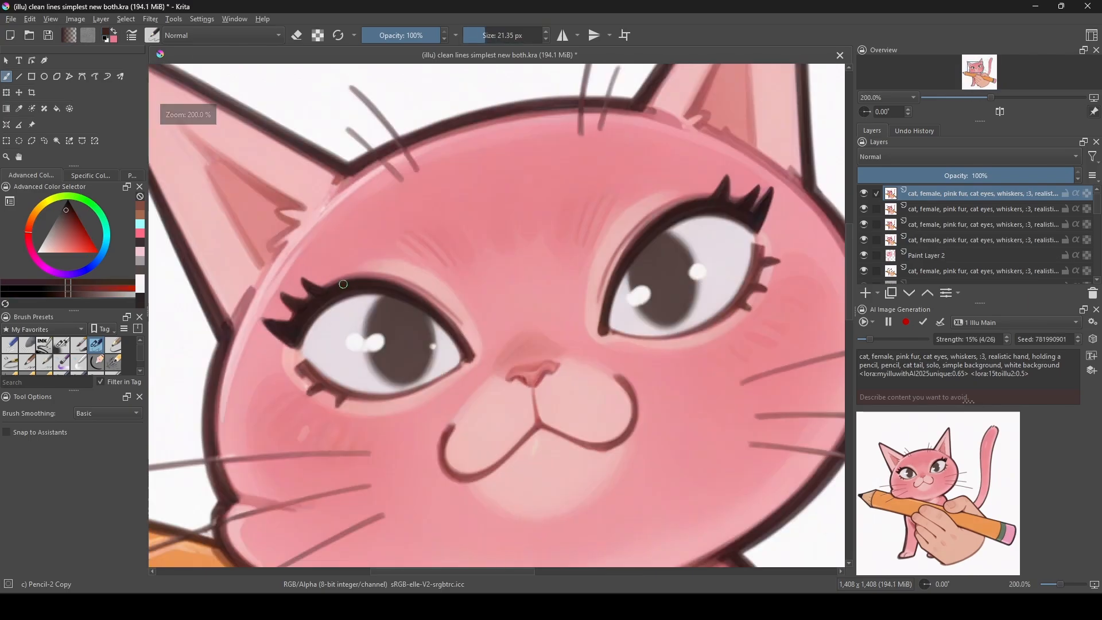
Add extra upper eyelashes to both of the cat's eyes with a 21.35 px brush, retouching around the lashes with sampled colours.
{"action": "mouse_move", "coordinate": [339, 284]}
{"action": "left_mouse_down"}
{"action": "mouse_move", "coordinate": [325, 269]}
{"action": "mouse_move", "coordinate": [353, 261]}
{"action": "left_mouse_up"}
{"action": "left_click", "coordinate": [311, 376], "text": "ctrl"}
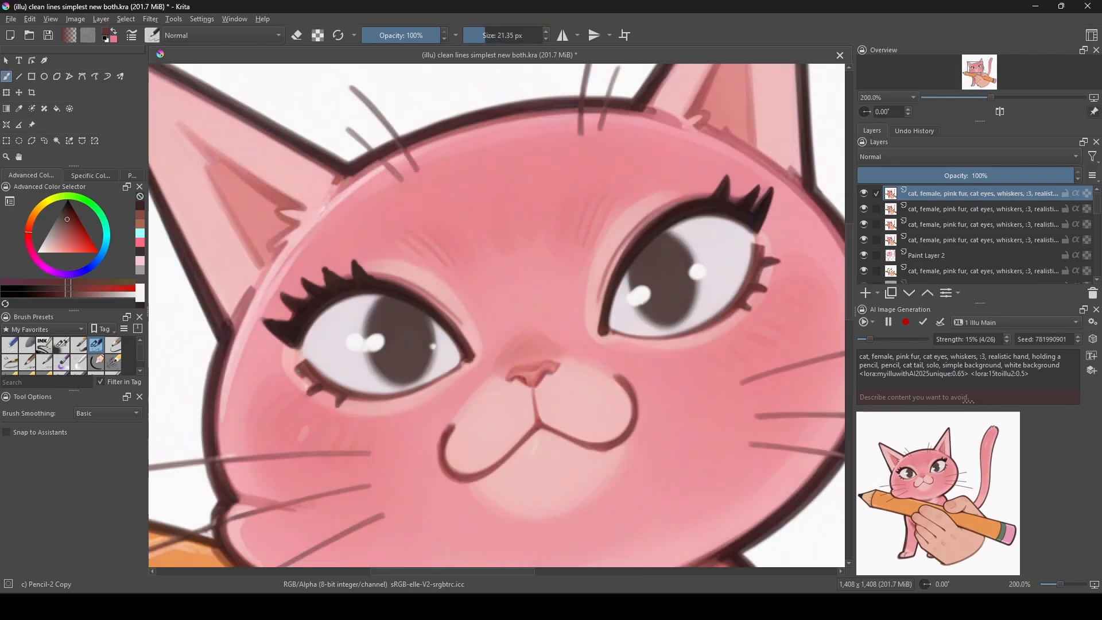
{"action": "left_click_drag", "start_coordinate": [307, 369], "coordinate": [154, 438]}
{"action": "left_click", "coordinate": [587, 280], "text": "ctrl"}
{"action": "left_click_drag", "start_coordinate": [545, 272], "coordinate": [557, 248]}
{"action": "mouse_move", "coordinate": [538, 278]}
{"action": "left_mouse_down"}
{"action": "mouse_move", "coordinate": [558, 247]}
{"action": "mouse_move", "coordinate": [543, 251]}
{"action": "left_mouse_up"}
Fill in and clean up the pencil's dark graphite point with a sampled dark colour.
{"action": "left_click_drag", "start_coordinate": [250, 394], "coordinate": [384, 234]}
{"action": "scroll", "coordinate": [385, 234], "scroll_direction": "down", "scroll_amount": 1}
{"action": "mouse_move", "coordinate": [247, 505]}
{"action": "left_mouse_down"}
{"action": "mouse_move", "coordinate": [411, 300]}
{"action": "mouse_move", "coordinate": [471, 341]}
{"action": "left_mouse_up"}
{"action": "scroll", "coordinate": [330, 253], "scroll_direction": "up", "scroll_amount": 1}
{"action": "left_click", "coordinate": [309, 247], "text": "ctrl"}
{"action": "left_click_drag", "start_coordinate": [313, 247], "coordinate": [355, 260]}
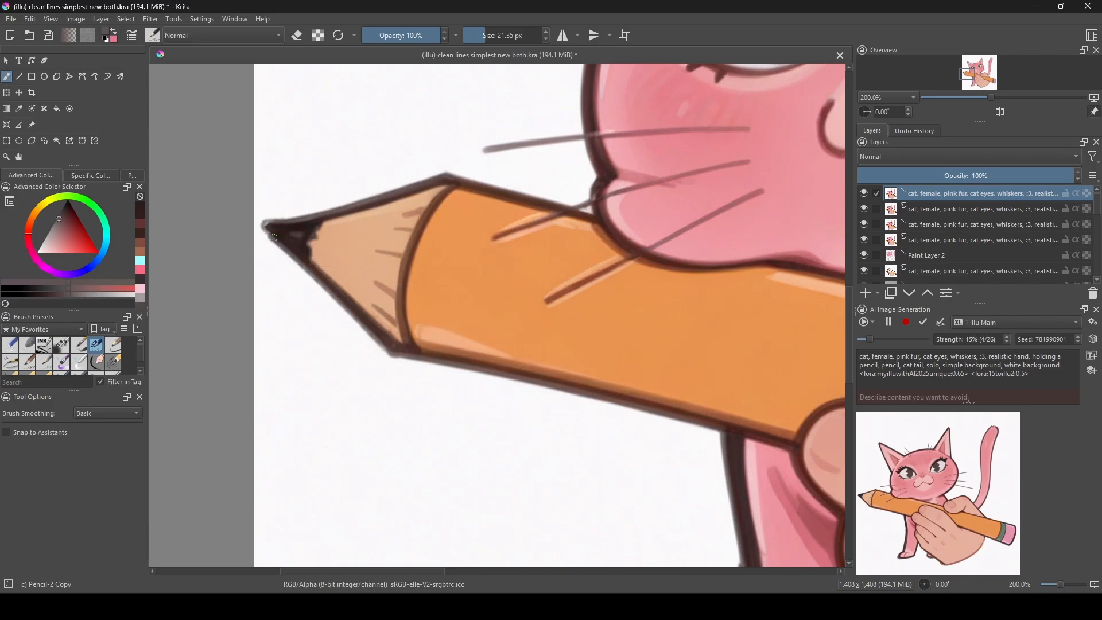
Paint small light pink highlights on the pencil's eraser and apply the live result as a new layer.
{"action": "scroll", "coordinate": [350, 258], "scroll_direction": "down", "scroll_amount": 2}
{"action": "mouse_move", "coordinate": [545, 373]}
{"action": "left_mouse_down"}
{"action": "mouse_move", "coordinate": [335, 270]}
{"action": "mouse_move", "coordinate": [157, 289]}
{"action": "left_mouse_up"}
{"action": "scroll", "coordinate": [658, 383], "scroll_direction": "up", "scroll_amount": 2}
{"action": "left_click", "coordinate": [654, 377], "text": "ctrl"}
{"action": "mouse_move", "coordinate": [628, 372]}
{"action": "left_mouse_down"}
{"action": "mouse_move", "coordinate": [657, 376]}
{"action": "mouse_move", "coordinate": [658, 351]}
{"action": "left_mouse_up"}
{"action": "scroll", "coordinate": [545, 319], "scroll_direction": "down", "scroll_amount": 3}
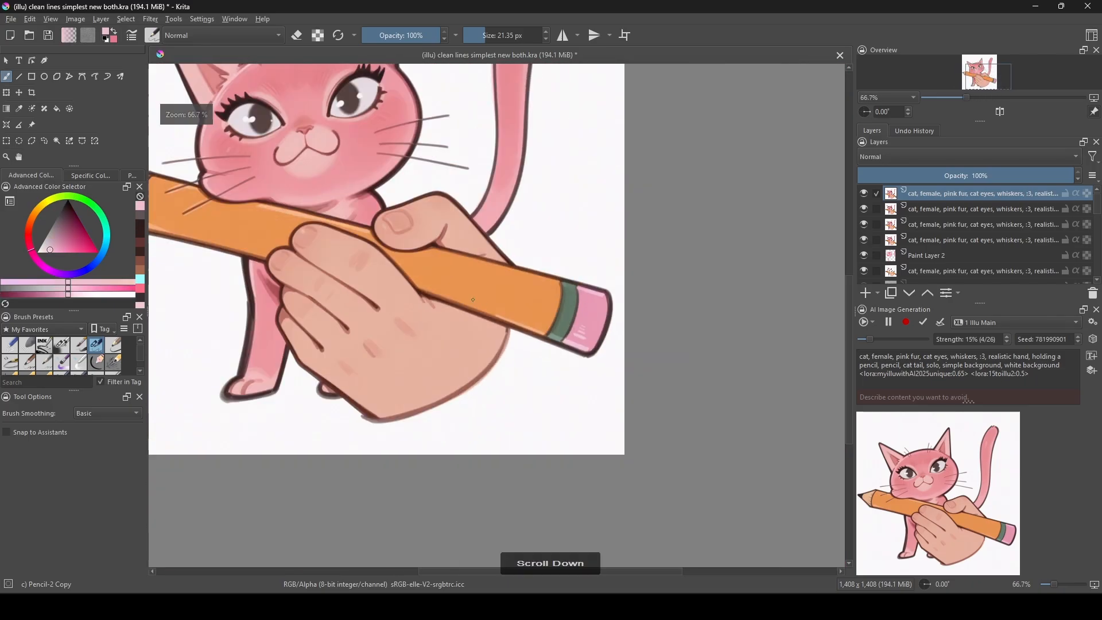
{"action": "left_click_drag", "start_coordinate": [313, 260], "coordinate": [472, 394]}
{"action": "left_click", "coordinate": [940, 323]}
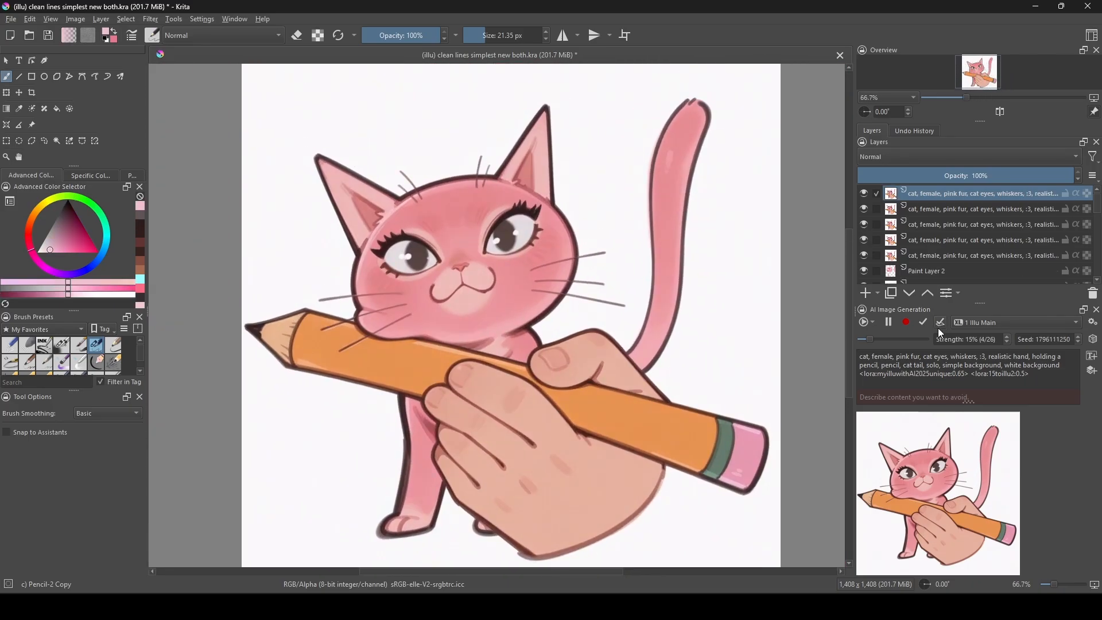
Scale the image up to 2048 px wide with proportions constrained.
{"action": "scroll", "coordinate": [352, 341], "scroll_direction": "down", "scroll_amount": 1}
{"action": "left_click", "coordinate": [75, 19]}
{"action": "left_click", "coordinate": [136, 171]}
{"action": "type", "text": "2048"}
{"action": "left_click", "coordinate": [595, 408]}
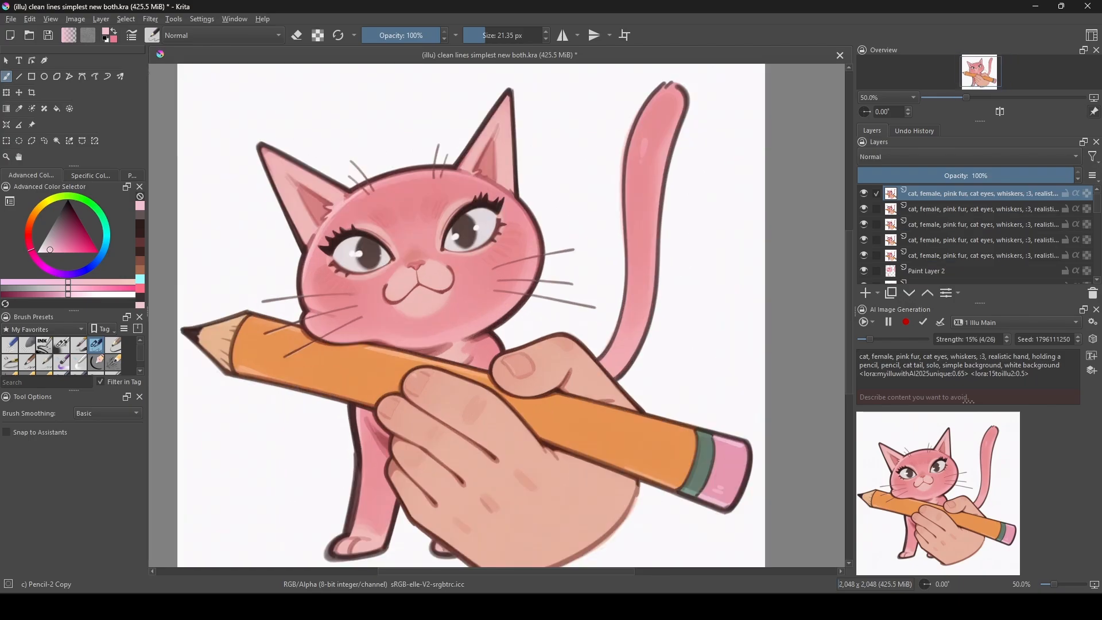
Try twice to apply the live result to the enlarged image as a new layer, hiding each applied layer.
{"action": "left_click", "coordinate": [942, 325]}
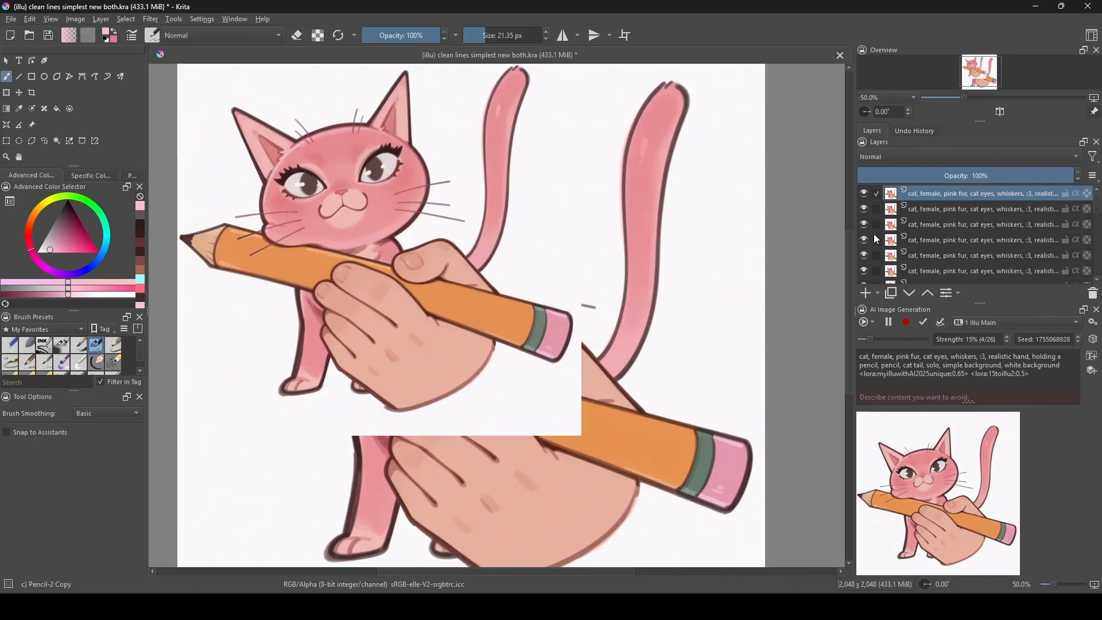
{"action": "left_click", "coordinate": [867, 194]}
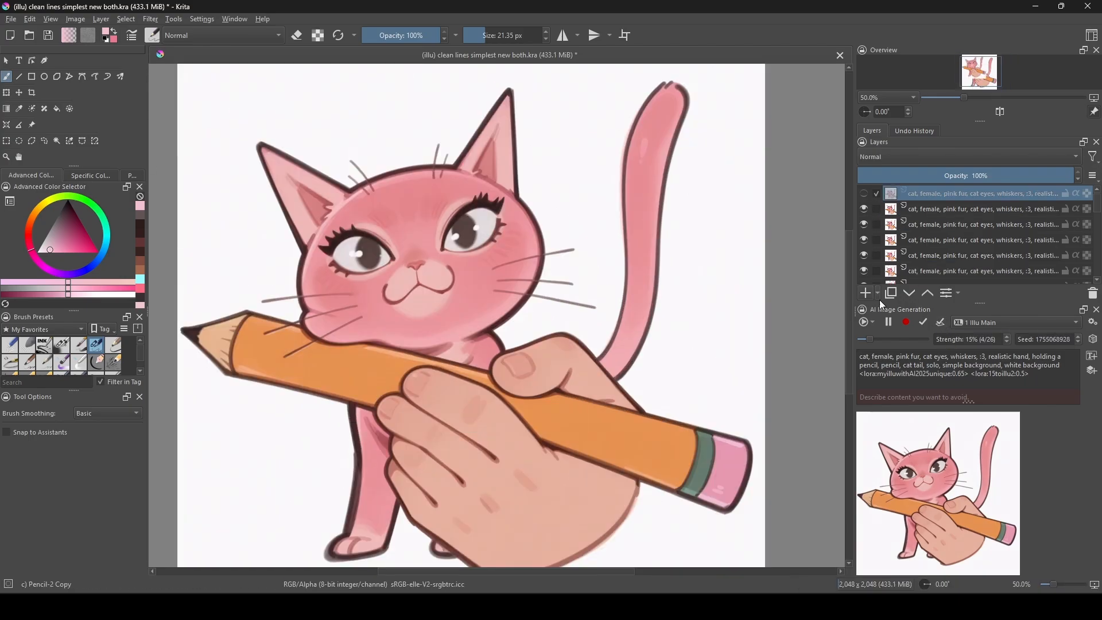
{"action": "left_click", "coordinate": [944, 323]}
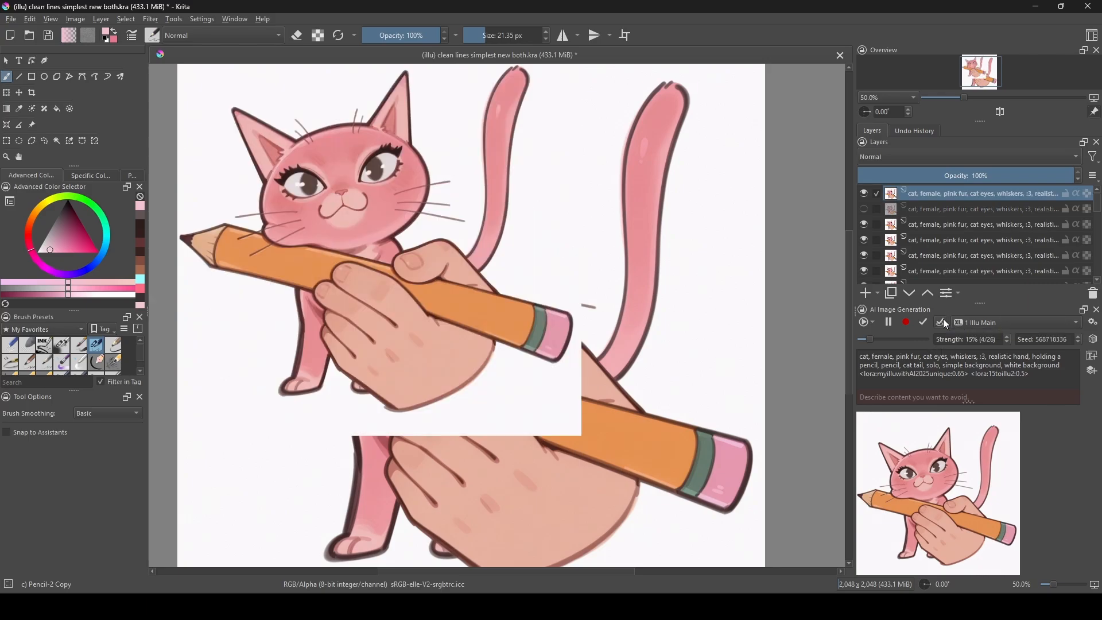
{"action": "left_click", "coordinate": [866, 195]}
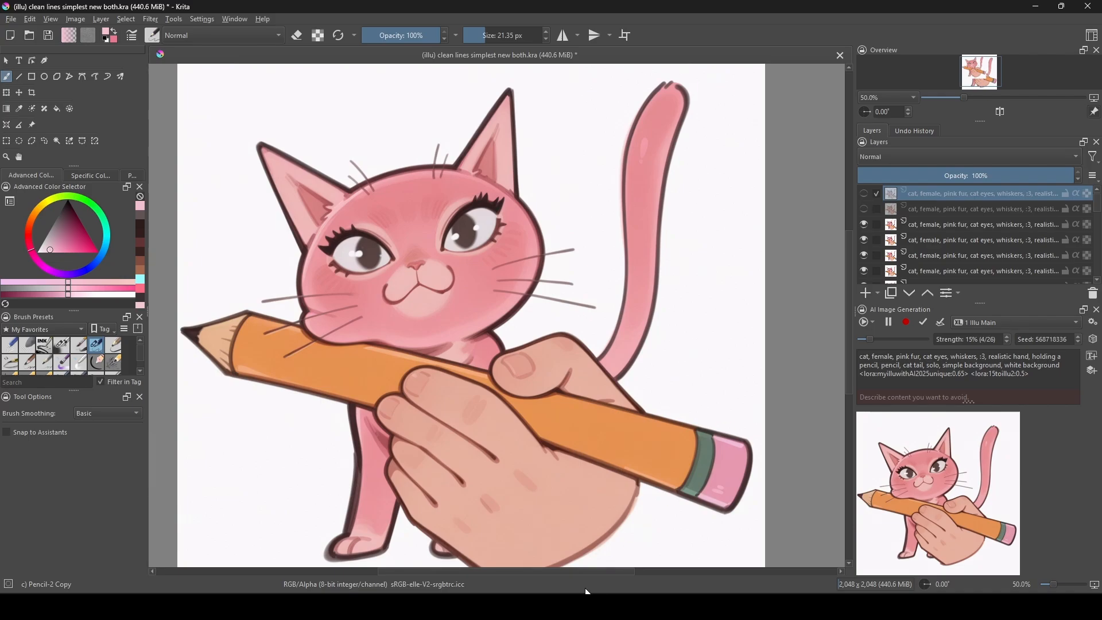
Check the generation progress in the console window, and apply the live result as a new layer.
{"action": "mouse_move", "coordinate": [552, 606]}
{"action": "left_click", "coordinate": [575, 548]}
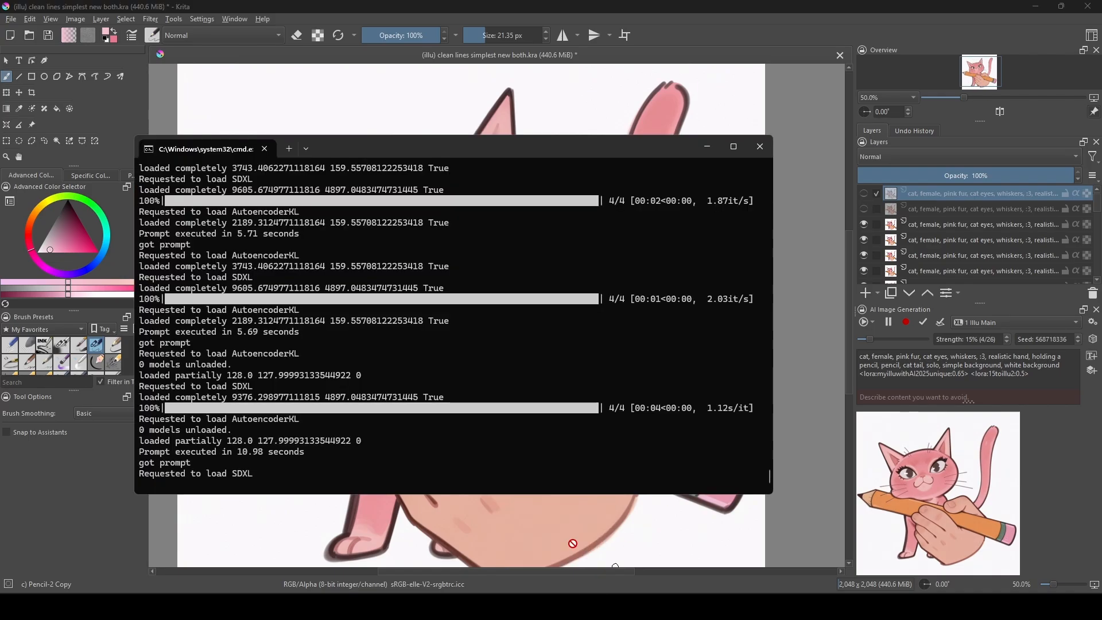
{"action": "left_click_drag", "start_coordinate": [477, 146], "coordinate": [539, 143]}
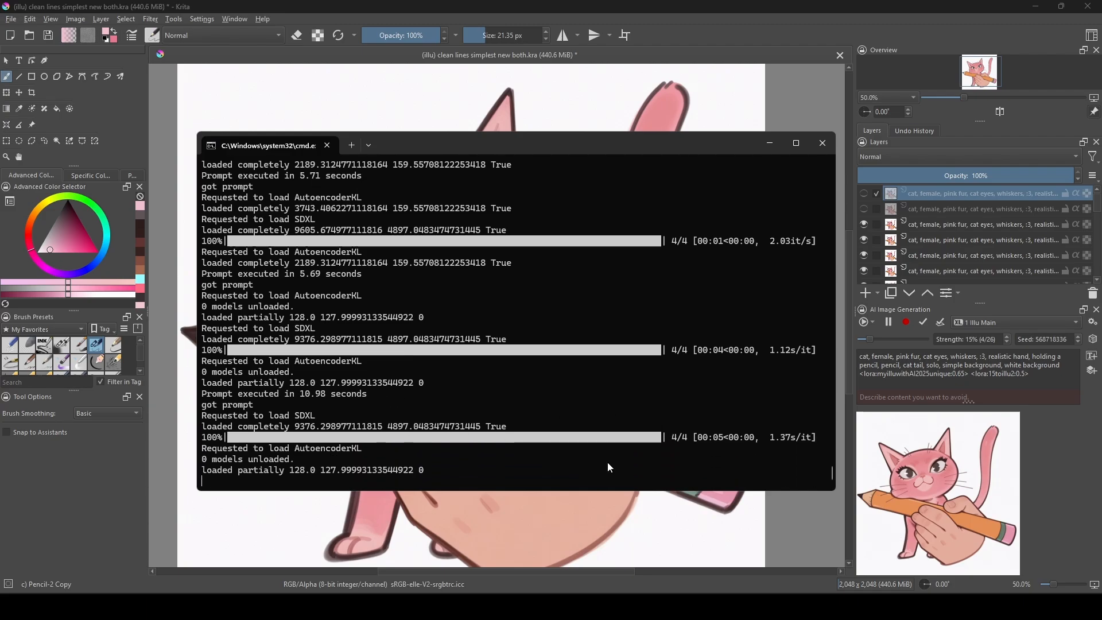
{"action": "left_click", "coordinate": [665, 21]}
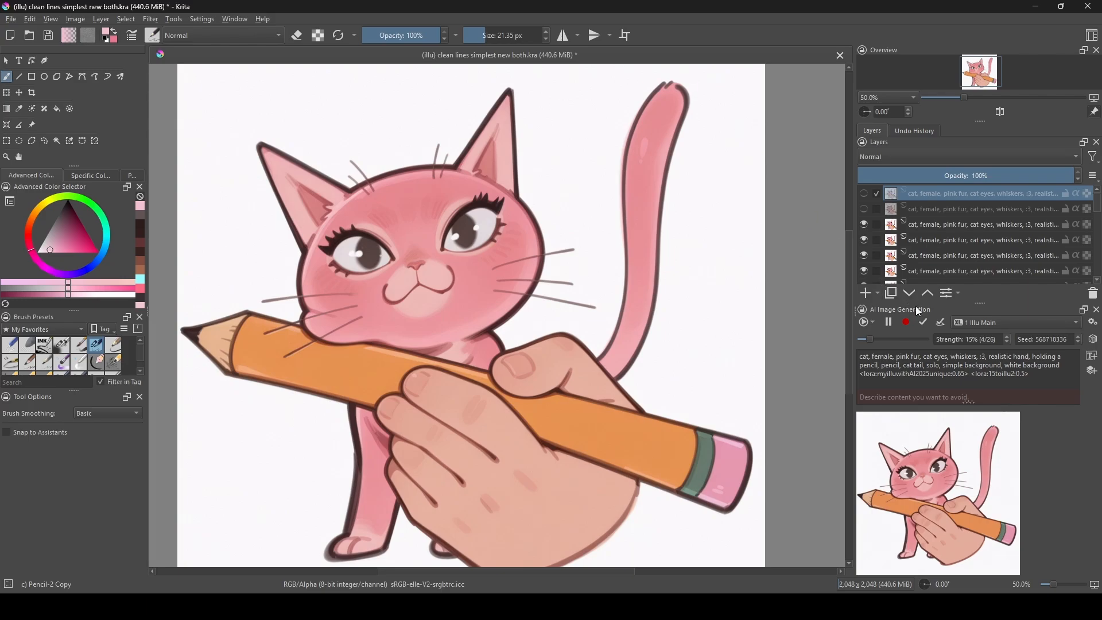
{"action": "left_click", "coordinate": [941, 326]}
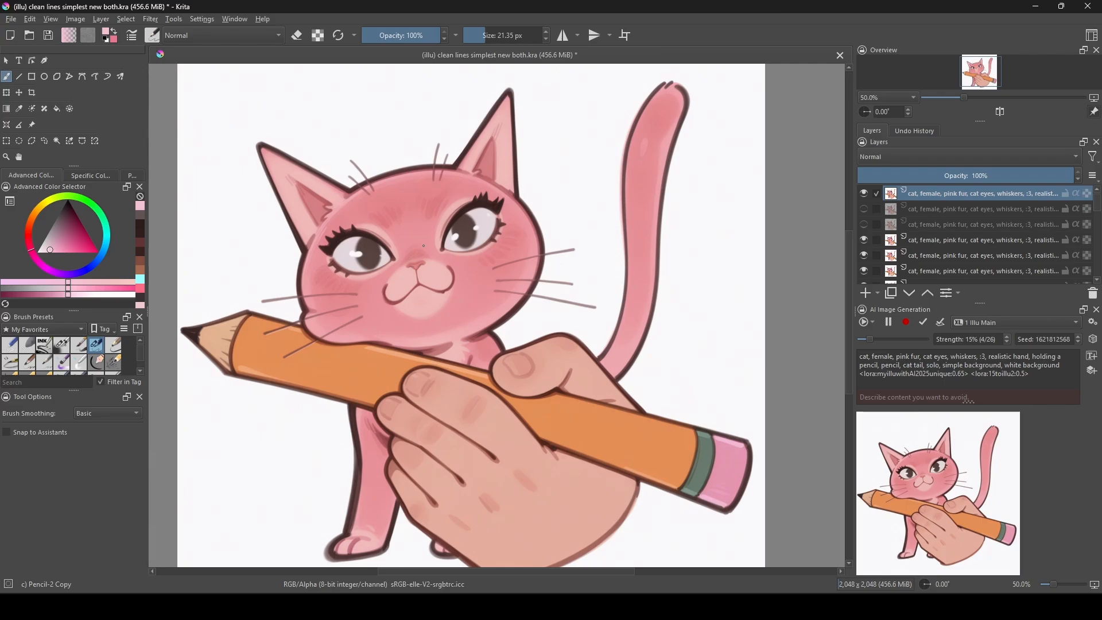
Touch up the small details around the cat's eyes with colours sampled from the image.
{"action": "scroll", "coordinate": [424, 245], "scroll_direction": "up", "scroll_amount": 3}
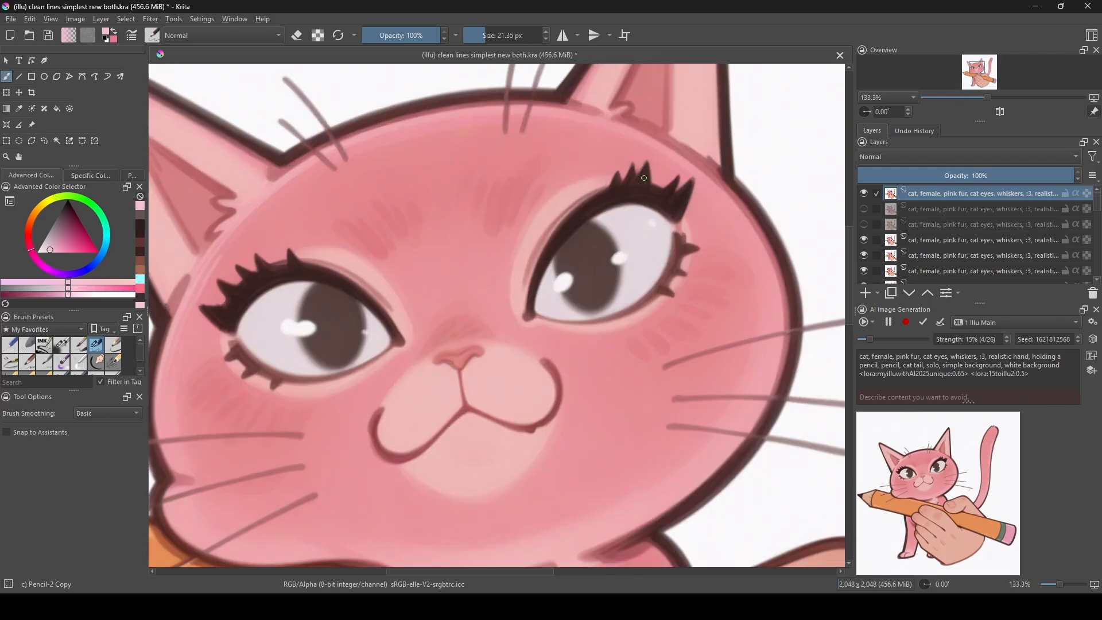
{"action": "scroll", "coordinate": [657, 184], "scroll_direction": "up", "scroll_amount": 1}
{"action": "mouse_move", "coordinate": [642, 190]}
{"action": "left_mouse_down"}
{"action": "mouse_move", "coordinate": [580, 244]}
{"action": "mouse_move", "coordinate": [609, 210]}
{"action": "mouse_move", "coordinate": [603, 249]}
{"action": "mouse_move", "coordinate": [608, 214]}
{"action": "mouse_move", "coordinate": [599, 238]}
{"action": "left_mouse_up"}
{"action": "left_click", "coordinate": [613, 275], "text": "alt"}
{"action": "left_click", "coordinate": [571, 207], "text": "alt"}
{"action": "left_click", "coordinate": [560, 246], "text": "alt"}
{"action": "mouse_move", "coordinate": [562, 204]}
{"action": "left_mouse_down"}
{"action": "mouse_move", "coordinate": [540, 215]}
{"action": "mouse_move", "coordinate": [573, 222]}
{"action": "left_mouse_up"}
{"action": "mouse_move", "coordinate": [269, 384]}
{"action": "left_mouse_down"}
{"action": "mouse_move", "coordinate": [482, 249]}
{"action": "mouse_move", "coordinate": [600, 231]}
{"action": "left_mouse_up"}
{"action": "left_click", "coordinate": [369, 205], "text": "alt"}
Draw a small pointed fang outline below the cat's mouth line in a sampled dark red.
{"action": "left_click_drag", "start_coordinate": [732, 427], "coordinate": [553, 340]}
{"action": "scroll", "coordinate": [554, 339], "scroll_direction": "up", "scroll_amount": 2}
{"action": "left_click", "coordinate": [594, 382], "text": "alt"}
{"action": "left_click_drag", "start_coordinate": [521, 394], "coordinate": [581, 400]}
{"action": "scroll", "coordinate": [553, 345], "scroll_direction": "down", "scroll_amount": 2}
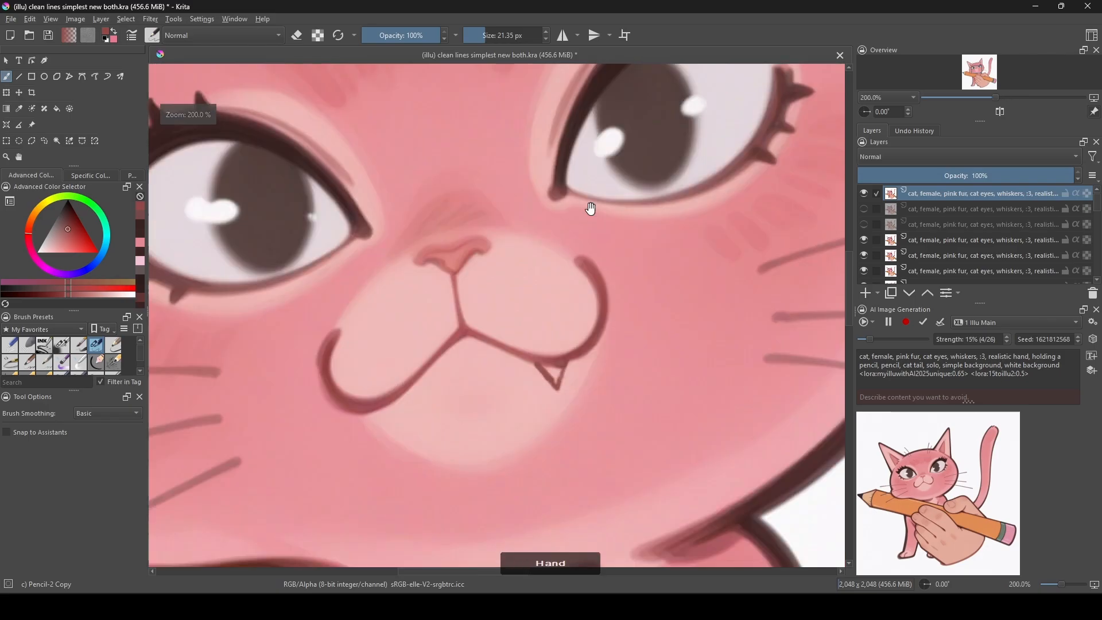
Fill the fang with a light colour and clean up its outline with sampled colours.
{"action": "left_click", "coordinate": [599, 166], "text": "alt"}
{"action": "scroll", "coordinate": [551, 376], "scroll_direction": "up", "scroll_amount": 1}
{"action": "mouse_move", "coordinate": [547, 365]}
{"action": "left_mouse_down"}
{"action": "mouse_move", "coordinate": [558, 384]}
{"action": "mouse_move", "coordinate": [568, 357]}
{"action": "mouse_move", "coordinate": [530, 353]}
{"action": "left_mouse_up"}
{"action": "left_click", "coordinate": [542, 371], "text": "alt"}
{"action": "left_click", "coordinate": [530, 351], "text": "alt"}
{"action": "left_click", "coordinate": [565, 353], "text": "alt"}
{"action": "left_click", "coordinate": [516, 346], "text": "alt"}
{"action": "left_click", "coordinate": [508, 344], "text": "alt"}
{"action": "left_click_drag", "start_coordinate": [510, 344], "coordinate": [527, 352]}
Paint a small fur tuft at the inner base of the ear nearer the tail, and apply the live result as a new layer.
{"action": "scroll", "coordinate": [439, 303], "scroll_direction": "down", "scroll_amount": 3}
{"action": "mouse_move", "coordinate": [333, 397]}
{"action": "left_mouse_down"}
{"action": "mouse_move", "coordinate": [381, 222]}
{"action": "mouse_move", "coordinate": [444, 120]}
{"action": "left_mouse_up"}
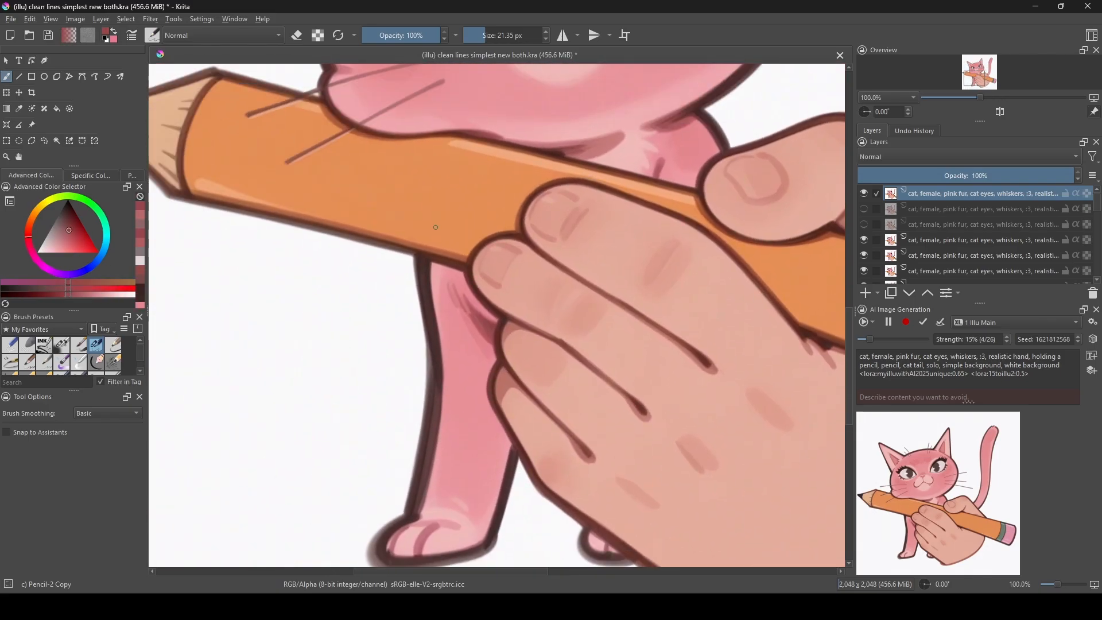
{"action": "scroll", "coordinate": [435, 225], "scroll_direction": "down", "scroll_amount": 2}
{"action": "left_click_drag", "start_coordinate": [412, 154], "coordinate": [378, 314]}
{"action": "scroll", "coordinate": [361, 209], "scroll_direction": "up", "scroll_amount": 3}
{"action": "scroll", "coordinate": [499, 304], "scroll_direction": "up", "scroll_amount": 2}
{"action": "mouse_move", "coordinate": [780, 115]}
{"action": "left_mouse_down"}
{"action": "mouse_move", "coordinate": [494, 304]}
{"action": "mouse_move", "coordinate": [525, 300]}
{"action": "mouse_move", "coordinate": [526, 322]}
{"action": "mouse_move", "coordinate": [535, 304]}
{"action": "mouse_move", "coordinate": [511, 317]}
{"action": "left_mouse_up"}
{"action": "left_click", "coordinate": [521, 294], "text": "alt"}
{"action": "left_click", "coordinate": [510, 298], "text": "ctrl"}
{"action": "left_click", "coordinate": [542, 318], "text": "ctrl"}
{"action": "left_click", "coordinate": [519, 310], "text": "ctrl"}
{"action": "left_click", "coordinate": [518, 325], "text": "ctrl"}
{"action": "left_click", "coordinate": [523, 312], "text": "ctrl"}
{"action": "left_click_drag", "start_coordinate": [502, 298], "coordinate": [514, 303]}
{"action": "left_click", "coordinate": [516, 294], "text": "ctrl"}
{"action": "left_click", "coordinate": [511, 312], "text": "ctrl"}
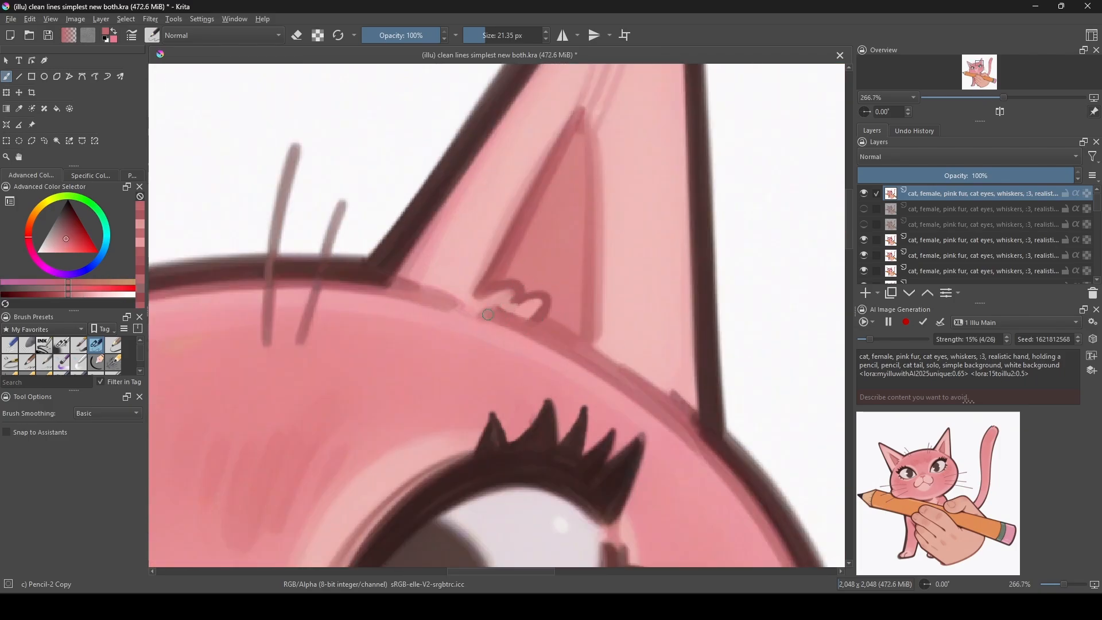
{"action": "scroll", "coordinate": [514, 310], "scroll_direction": "down", "scroll_amount": 4}
{"action": "left_click_drag", "start_coordinate": [385, 444], "coordinate": [434, 323]}
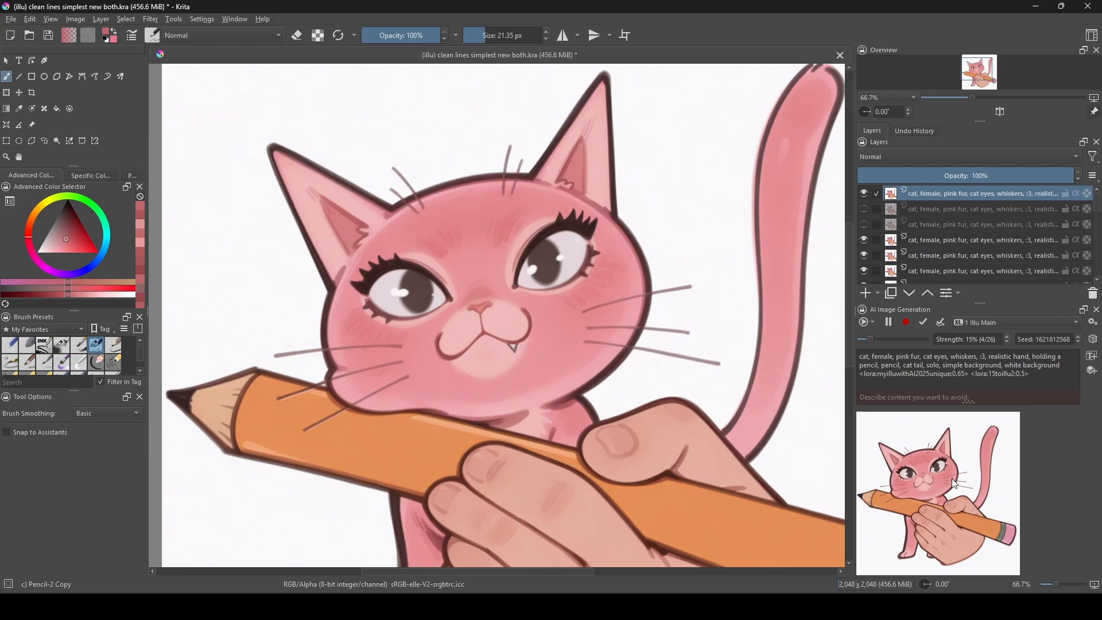
{"action": "left_click", "coordinate": [942, 322]}
Redefine the ear tuft's curled outline and light inside with sampled colours.
{"action": "scroll", "coordinate": [574, 218], "scroll_direction": "up", "scroll_amount": 5}
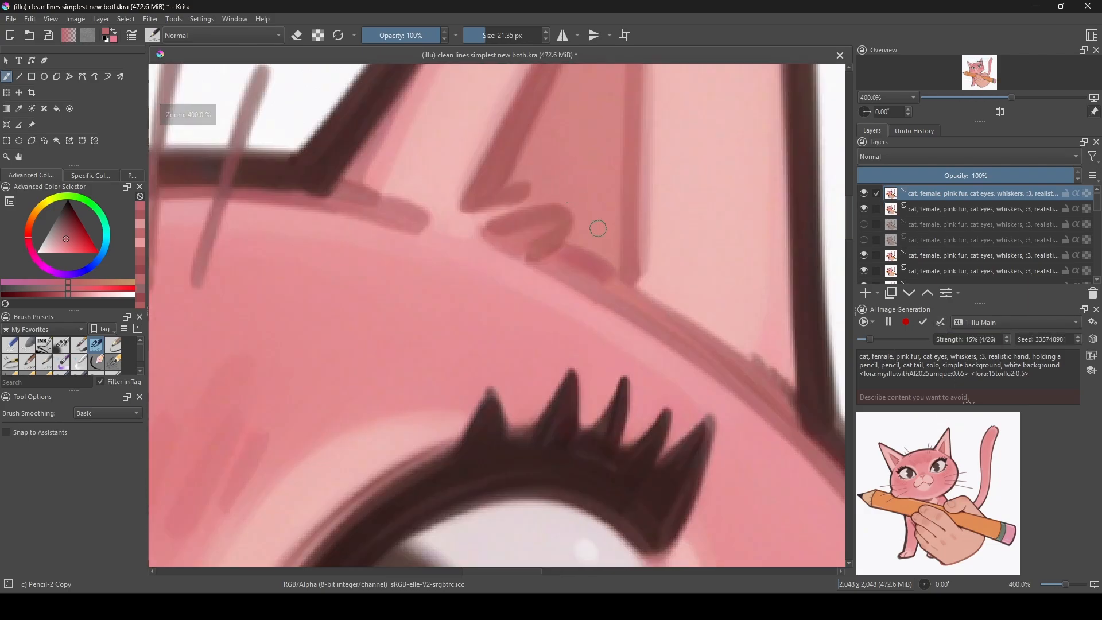
{"action": "left_click", "coordinate": [494, 214], "text": "ctrl"}
{"action": "mouse_move", "coordinate": [544, 227]}
{"action": "left_mouse_down"}
{"action": "mouse_move", "coordinate": [517, 244]}
{"action": "mouse_move", "coordinate": [521, 256]}
{"action": "mouse_move", "coordinate": [565, 259]}
{"action": "left_mouse_up"}
{"action": "left_click", "coordinate": [540, 246], "text": "ctrl"}
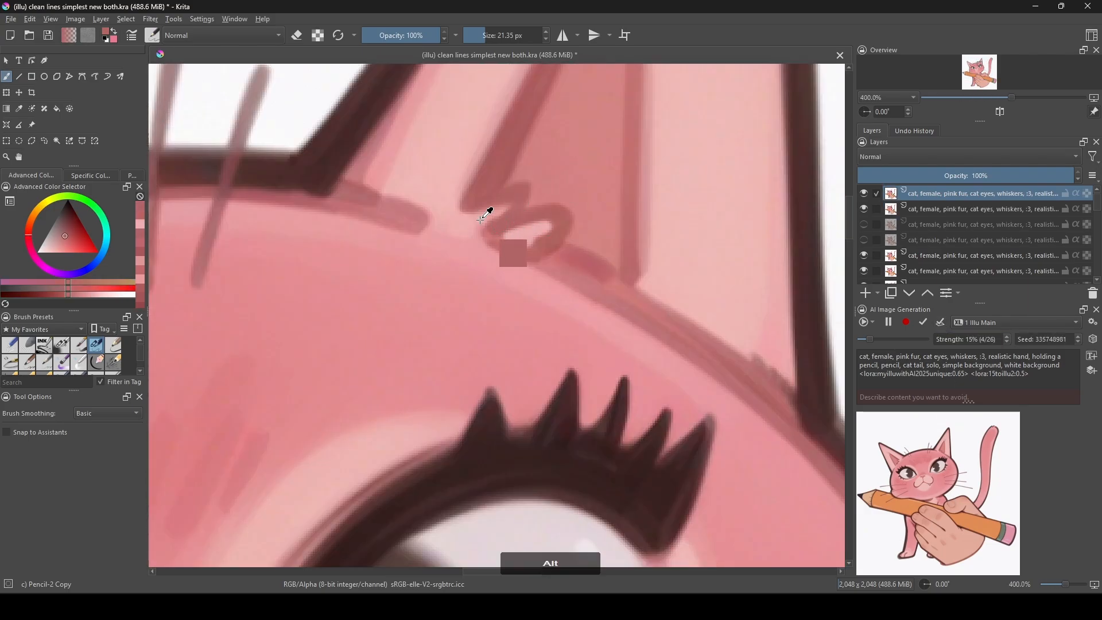
{"action": "left_click", "coordinate": [490, 211], "text": "ctrl"}
Switch the AI image generation from live mode to standard generation with the 2 Illu Small Changes style.
{"action": "scroll", "coordinate": [408, 257], "scroll_direction": "down", "scroll_amount": 3}
{"action": "left_click_drag", "start_coordinate": [270, 356], "coordinate": [479, 246]}
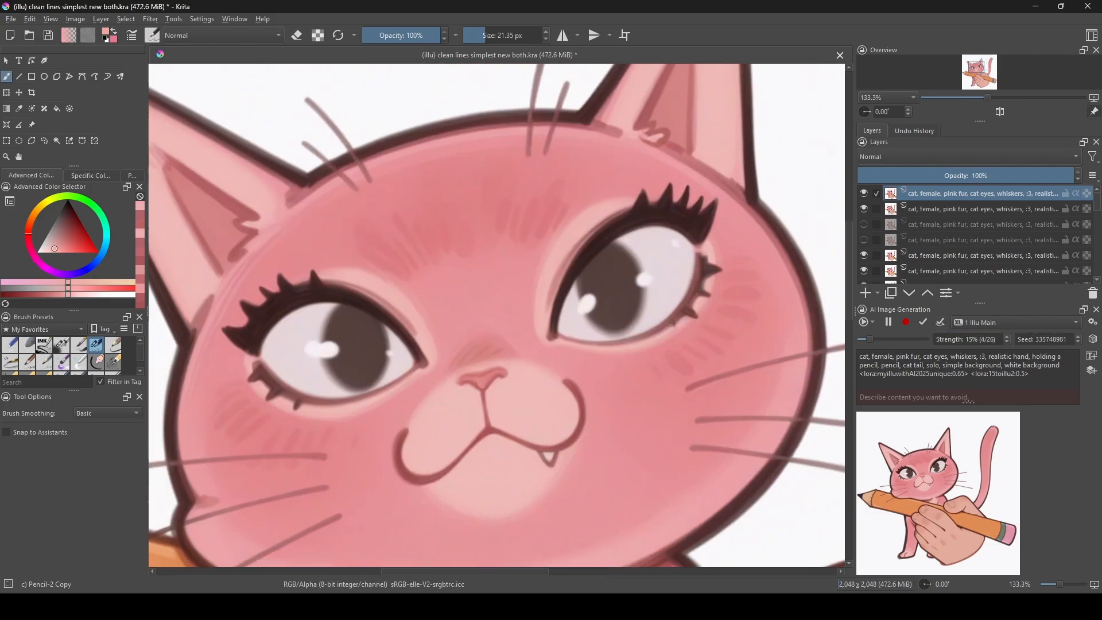
{"action": "left_click", "coordinate": [867, 322]}
{"action": "left_click", "coordinate": [895, 320]}
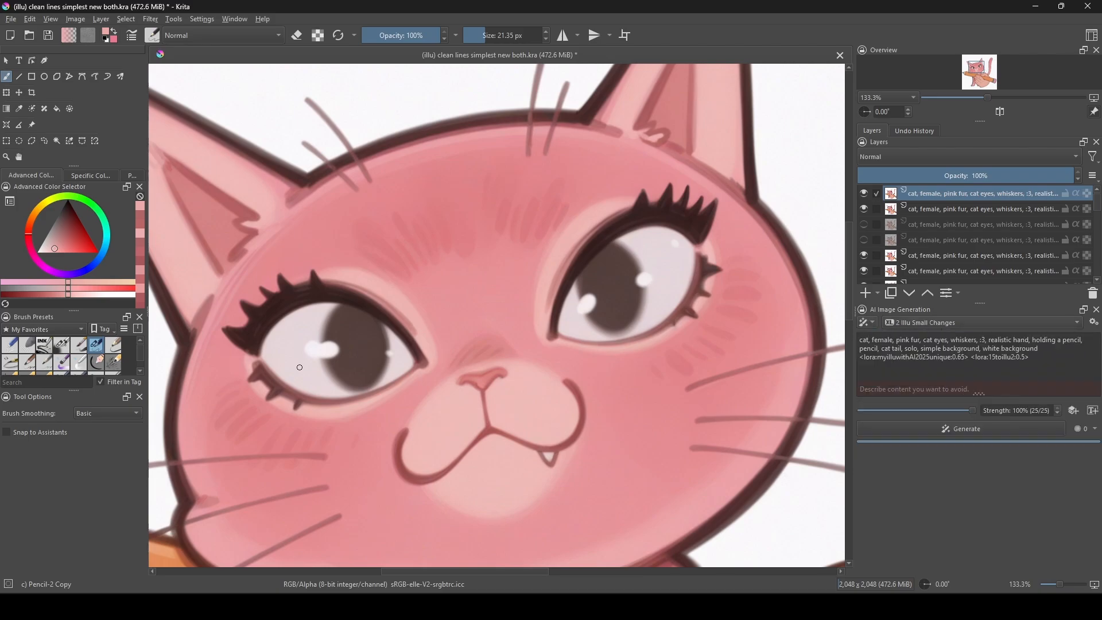
Strengthen the lower lashes of both eyes with a sampled dark colour, and set the brush size to 51.60 px.
{"action": "scroll", "coordinate": [200, 377], "scroll_direction": "up", "scroll_amount": 2}
{"action": "left_click", "coordinate": [330, 375], "text": "ctrl"}
{"action": "mouse_move", "coordinate": [327, 364]}
{"action": "left_mouse_down"}
{"action": "mouse_move", "coordinate": [368, 404]}
{"action": "mouse_move", "coordinate": [477, 424]}
{"action": "left_mouse_up"}
{"action": "left_click_drag", "start_coordinate": [393, 426], "coordinate": [546, 404]}
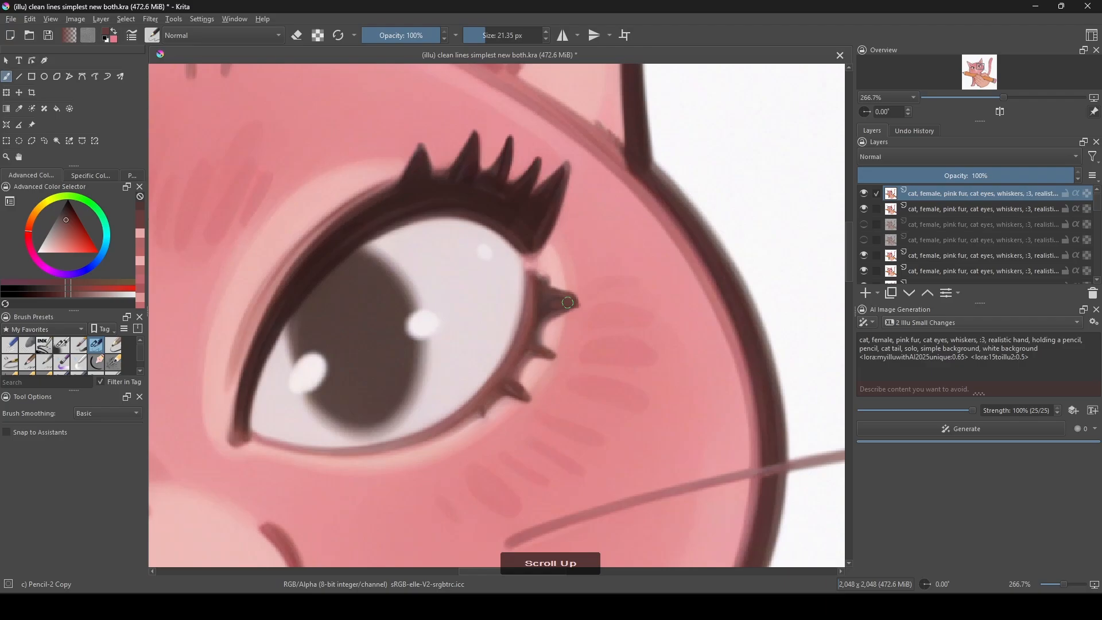
{"action": "mouse_move", "coordinate": [578, 301]}
{"action": "left_mouse_down"}
{"action": "mouse_move", "coordinate": [536, 322]}
{"action": "mouse_move", "coordinate": [562, 356]}
{"action": "left_mouse_up"}
{"action": "mouse_move", "coordinate": [561, 356]}
{"action": "left_mouse_down"}
{"action": "mouse_move", "coordinate": [534, 395]}
{"action": "mouse_move", "coordinate": [519, 367]}
{"action": "left_mouse_up"}
{"action": "left_click", "coordinate": [493, 40]}
Add a new paint layer and set its blending mode to Multiply.
{"action": "scroll", "coordinate": [483, 404], "scroll_direction": "down", "scroll_amount": 5}
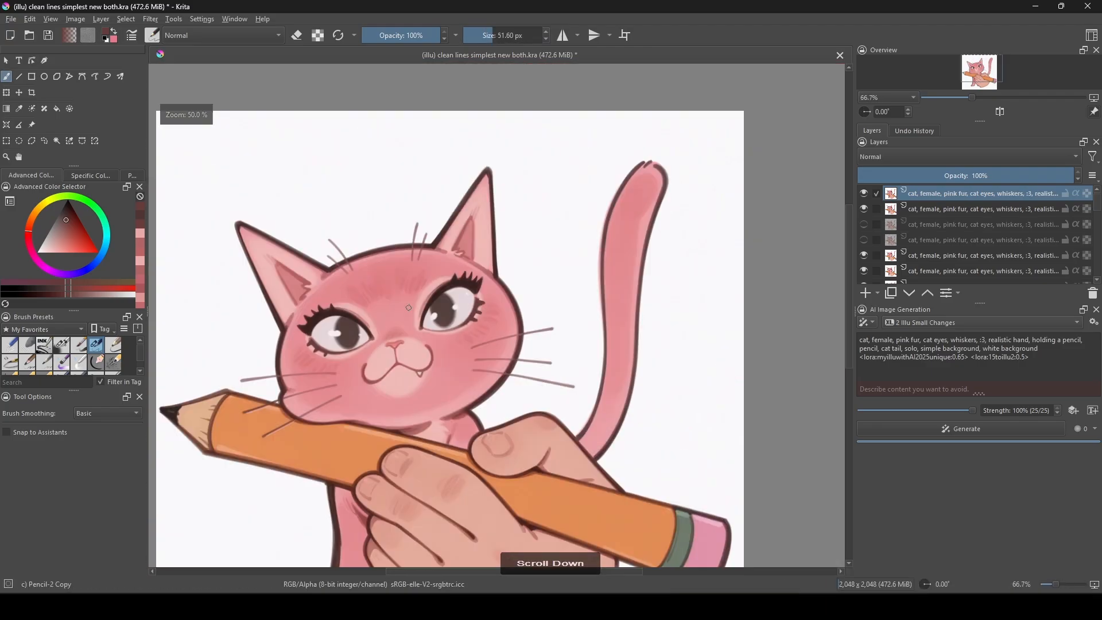
{"action": "left_click", "coordinate": [865, 293]}
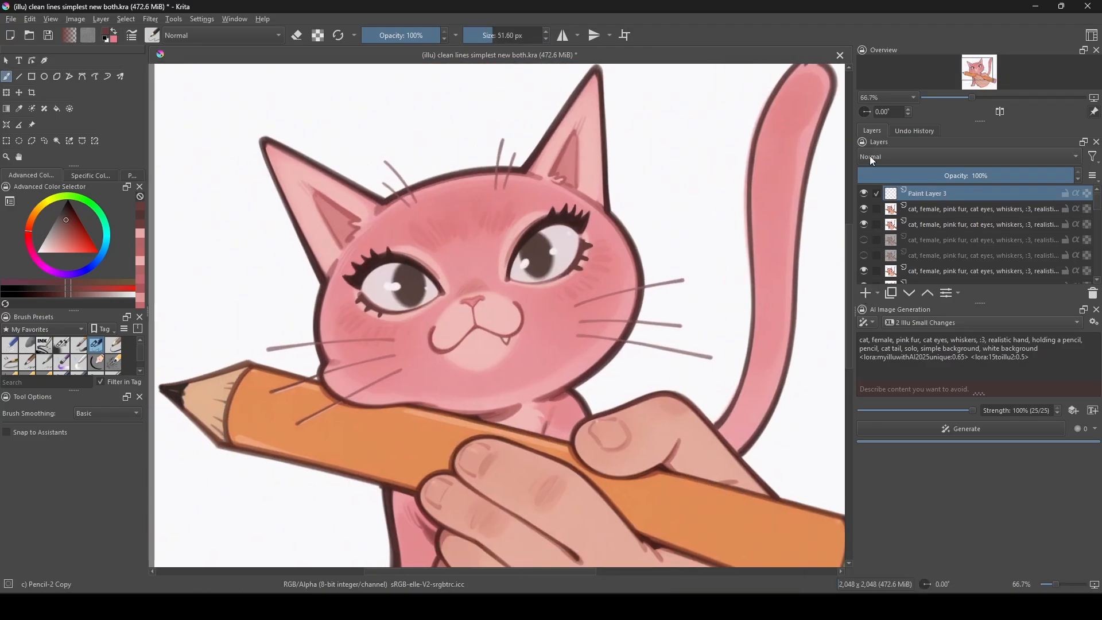
{"action": "left_click", "coordinate": [872, 157]}
{"action": "left_click", "coordinate": [878, 147]}
Airbrush a light blue over the white of one eye, and set the layer's opacity to 42%.
{"action": "left_click", "coordinate": [105, 244]}
{"action": "left_click_drag", "start_coordinate": [79, 239], "coordinate": [70, 252]}
{"action": "scroll", "coordinate": [370, 287], "scroll_direction": "up", "scroll_amount": 1}
{"action": "left_click", "coordinate": [62, 345]}
{"action": "mouse_move", "coordinate": [376, 271]}
{"action": "left_mouse_down"}
{"action": "mouse_move", "coordinate": [365, 292]}
{"action": "mouse_move", "coordinate": [379, 304]}
{"action": "mouse_move", "coordinate": [399, 265]}
{"action": "mouse_move", "coordinate": [403, 280]}
{"action": "left_mouse_up"}
{"action": "left_click", "coordinate": [488, 35]}
{"action": "left_click", "coordinate": [948, 175]}
Undo the last stroke and tint the whites of both eyes light blue with a 23.08 px soft airbrush.
{"action": "key", "text": "ctrl+z"}
{"action": "mouse_move", "coordinate": [395, 263]}
{"action": "left_mouse_down"}
{"action": "mouse_move", "coordinate": [377, 295]}
{"action": "mouse_move", "coordinate": [387, 311]}
{"action": "left_mouse_up"}
{"action": "left_click", "coordinate": [485, 35]}
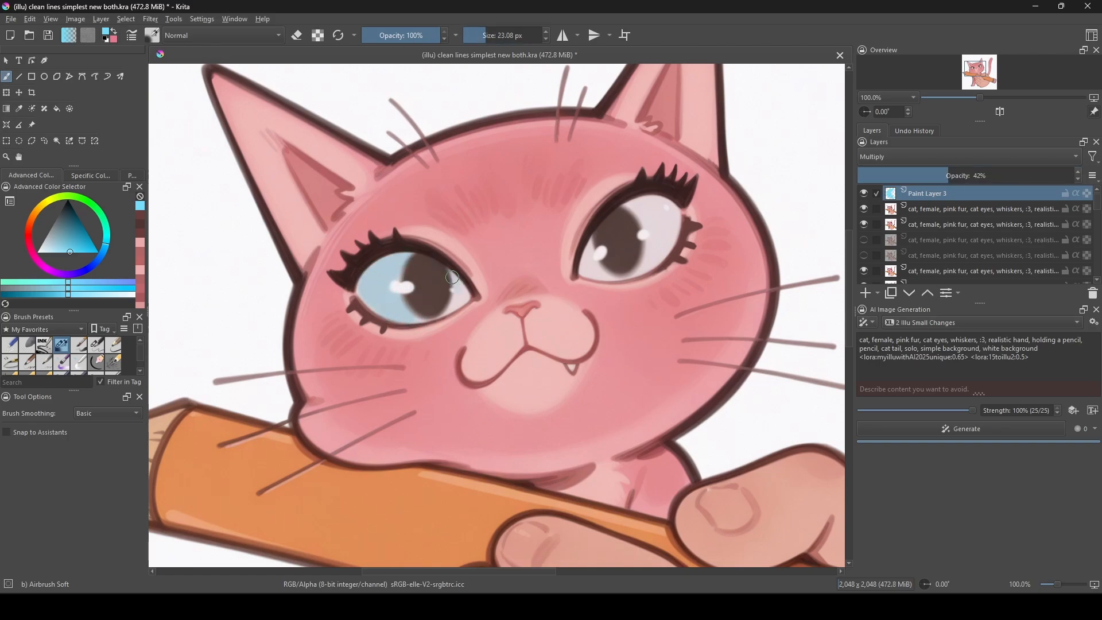
{"action": "mouse_move", "coordinate": [453, 279]}
{"action": "left_mouse_down"}
{"action": "mouse_move", "coordinate": [445, 316]}
{"action": "mouse_move", "coordinate": [419, 350]}
{"action": "left_mouse_up"}
{"action": "mouse_move", "coordinate": [544, 281]}
{"action": "left_mouse_down"}
{"action": "mouse_move", "coordinate": [543, 316]}
{"action": "mouse_move", "coordinate": [575, 319]}
{"action": "mouse_move", "coordinate": [608, 301]}
{"action": "mouse_move", "coordinate": [627, 263]}
{"action": "mouse_move", "coordinate": [600, 294]}
{"action": "mouse_move", "coordinate": [584, 251]}
{"action": "mouse_move", "coordinate": [610, 254]}
{"action": "mouse_move", "coordinate": [586, 249]}
{"action": "left_mouse_up"}
Add another paint layer and dab white highlights onto both eyes with the pencil brush.
{"action": "left_click", "coordinate": [865, 293]}
{"action": "left_click", "coordinate": [592, 277], "text": "ctrl"}
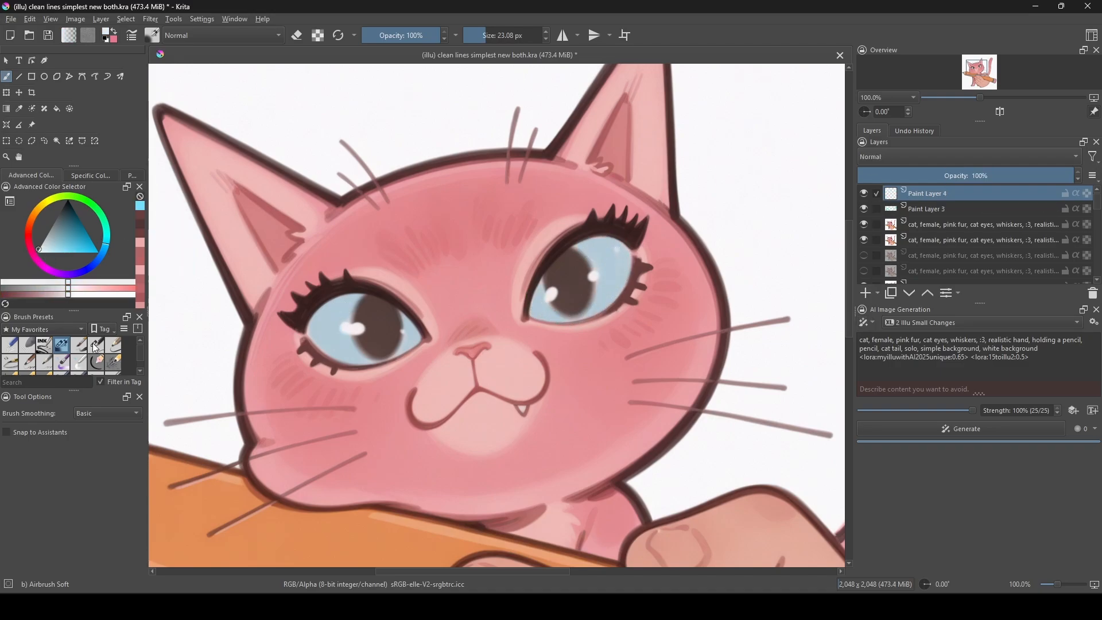
{"action": "key", "text": "slash"}
{"action": "left_click", "coordinate": [616, 250]}
{"action": "left_click", "coordinate": [323, 315]}
{"action": "left_click_drag", "start_coordinate": [548, 302], "coordinate": [552, 292]}
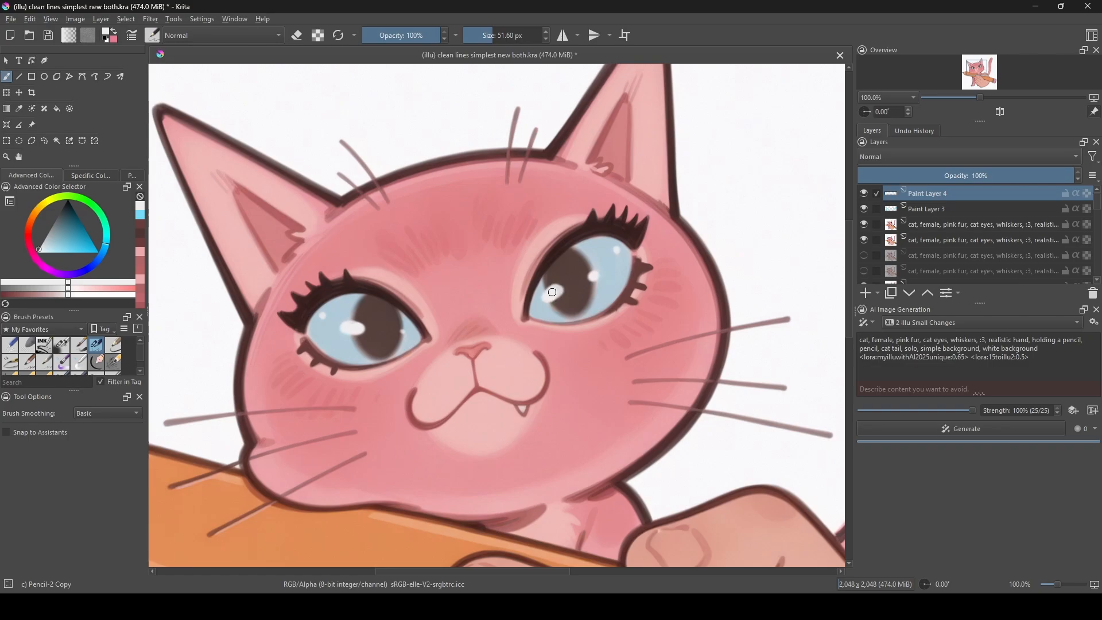
{"action": "left_click", "coordinate": [400, 332]}
Generate a refined version of the image at 32% strength and apply it as a new layer.
{"action": "scroll", "coordinate": [300, 384], "scroll_direction": "down", "scroll_amount": 1}
{"action": "mouse_move", "coordinate": [300, 387]}
{"action": "left_mouse_down"}
{"action": "mouse_move", "coordinate": [340, 234]}
{"action": "mouse_move", "coordinate": [256, 268]}
{"action": "left_mouse_up"}
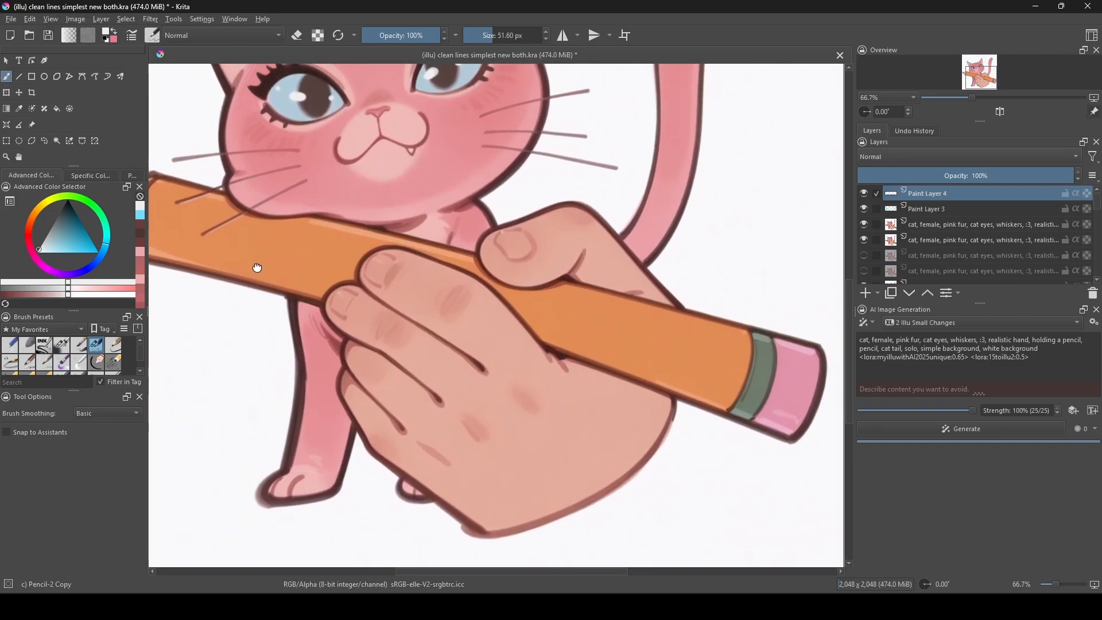
{"action": "scroll", "coordinate": [434, 402], "scroll_direction": "down", "scroll_amount": 2}
{"action": "left_click", "coordinate": [884, 409]}
{"action": "left_click", "coordinate": [1056, 408]}
{"action": "left_click", "coordinate": [1014, 428]}
{"action": "scroll", "coordinate": [352, 245], "scroll_direction": "up", "scroll_amount": 1}
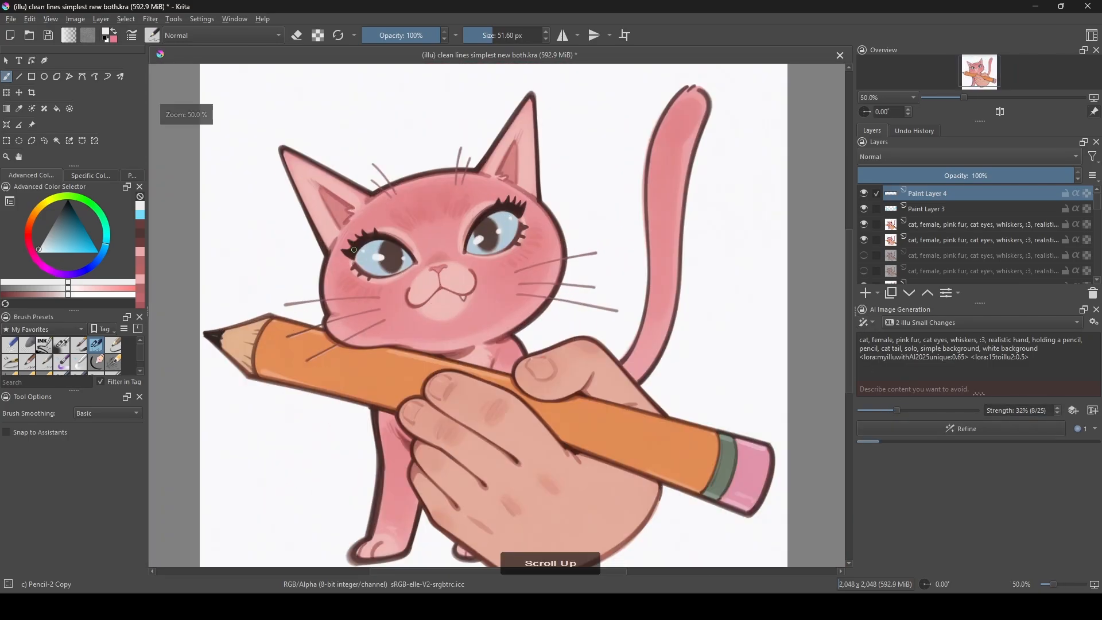
{"action": "left_click_drag", "start_coordinate": [351, 245], "coordinate": [330, 225]}
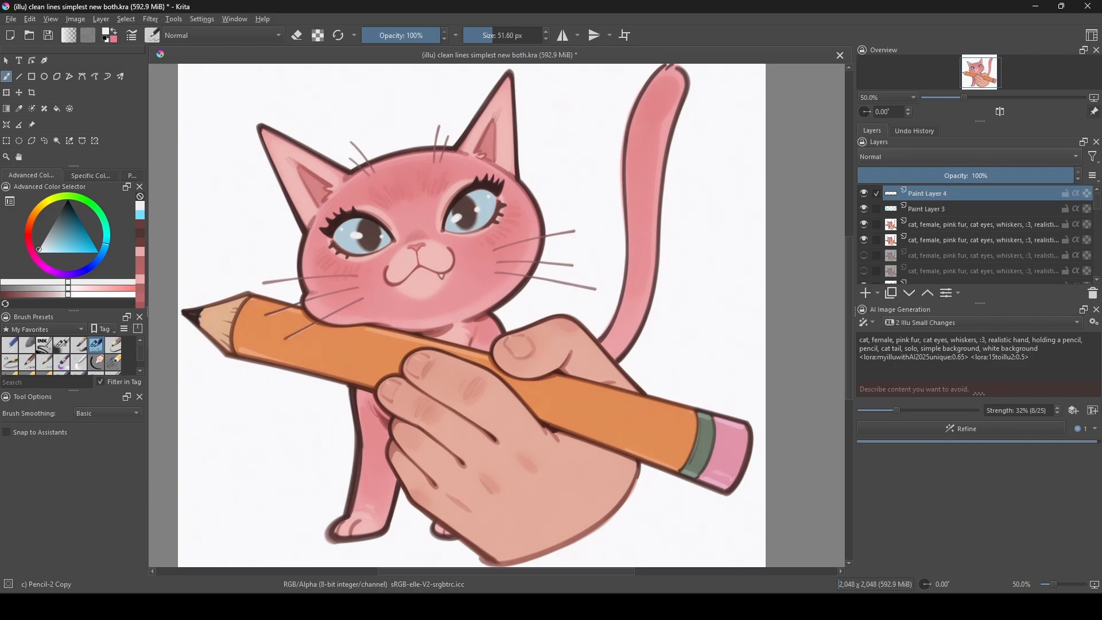
{"action": "scroll", "coordinate": [460, 271], "scroll_direction": "up", "scroll_amount": 2}
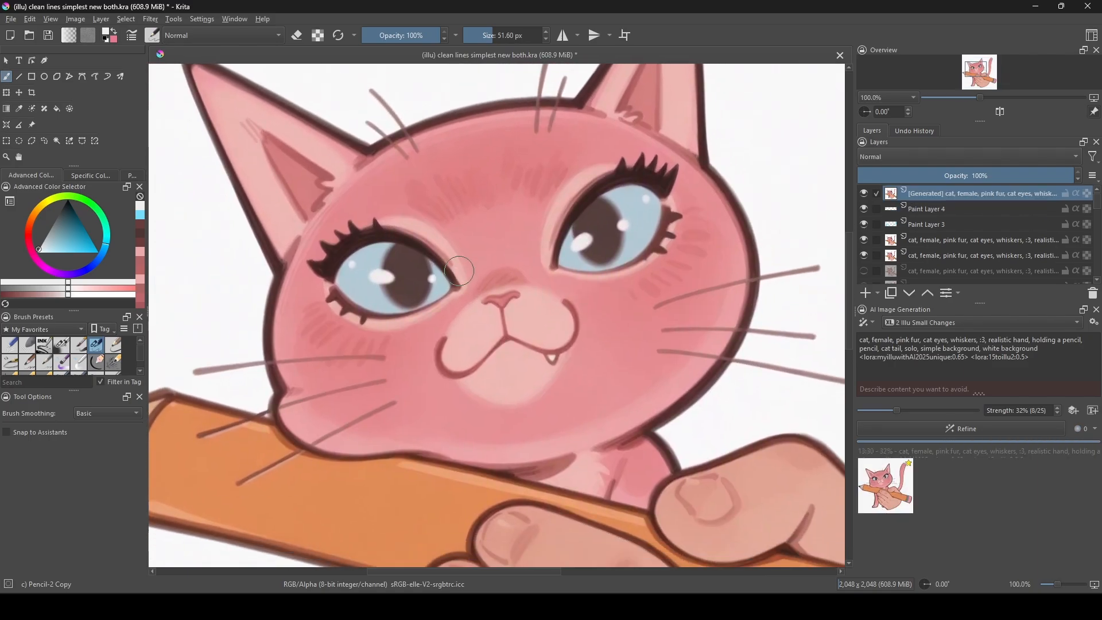
{"action": "scroll", "coordinate": [459, 271], "scroll_direction": "down", "scroll_amount": 3}
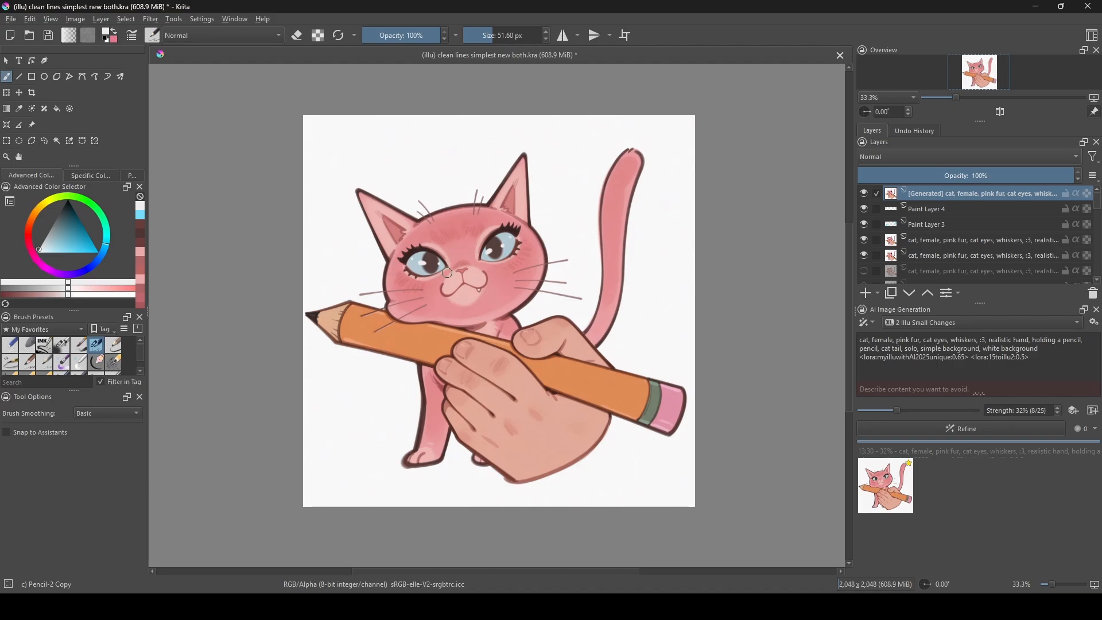